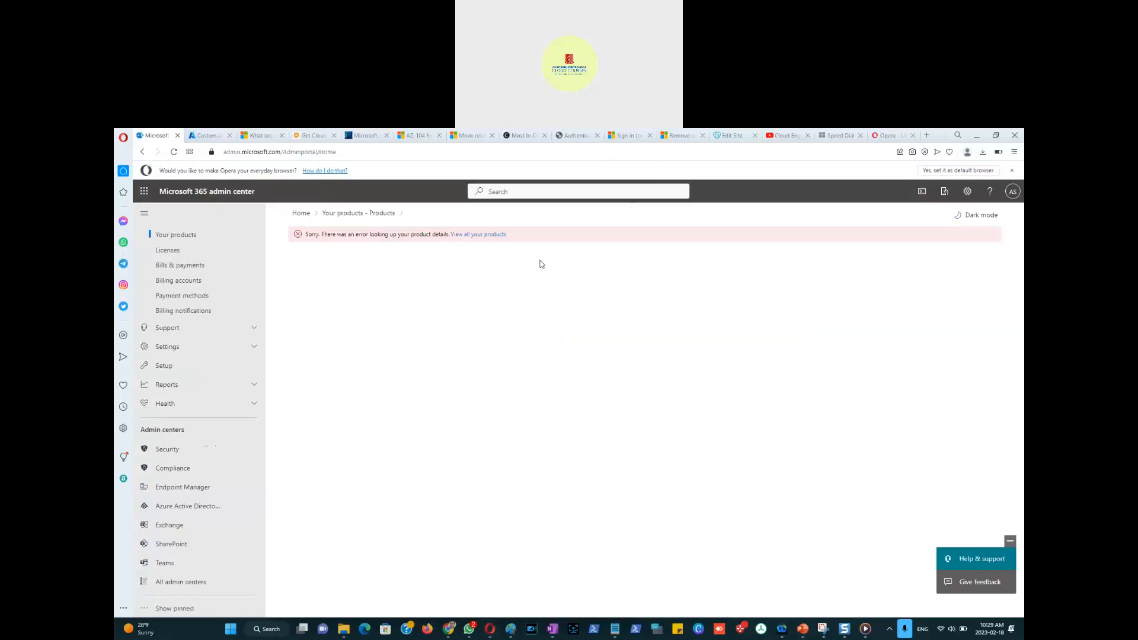
Open the Azure Active Directory admin center from Admin centers and skip the security defaults prompt.
click(206, 138)
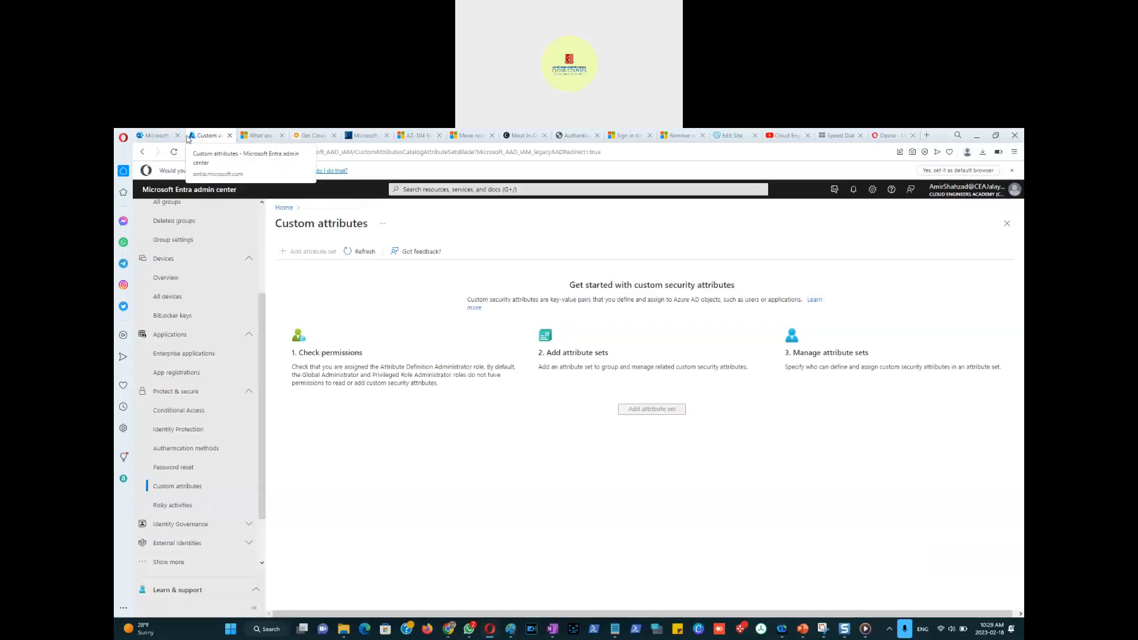
click(155, 136)
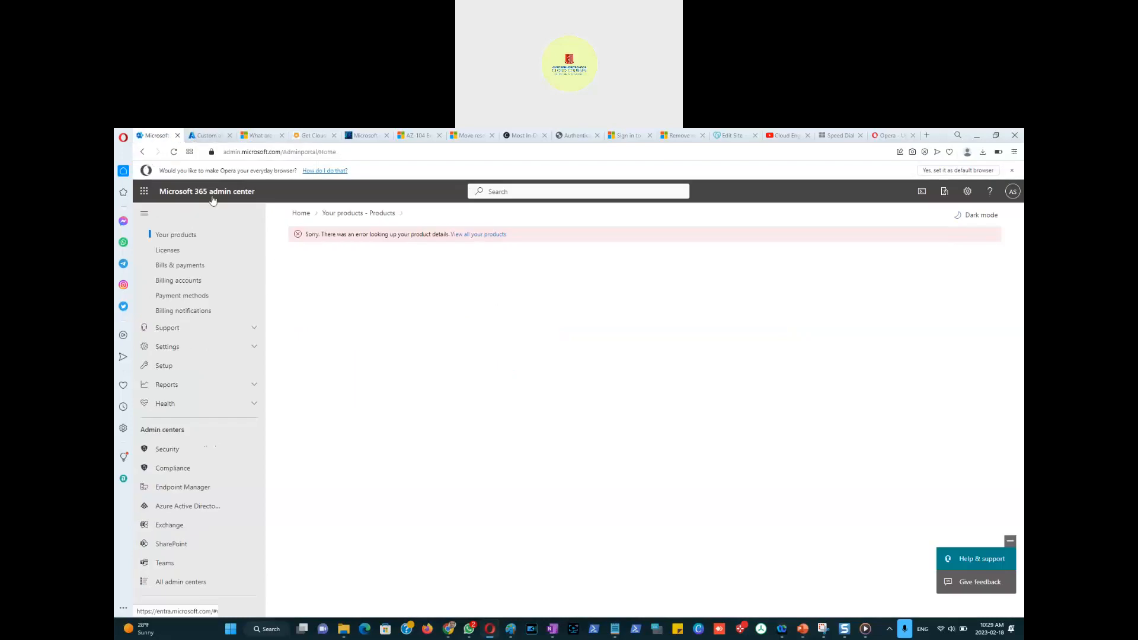
click(180, 508)
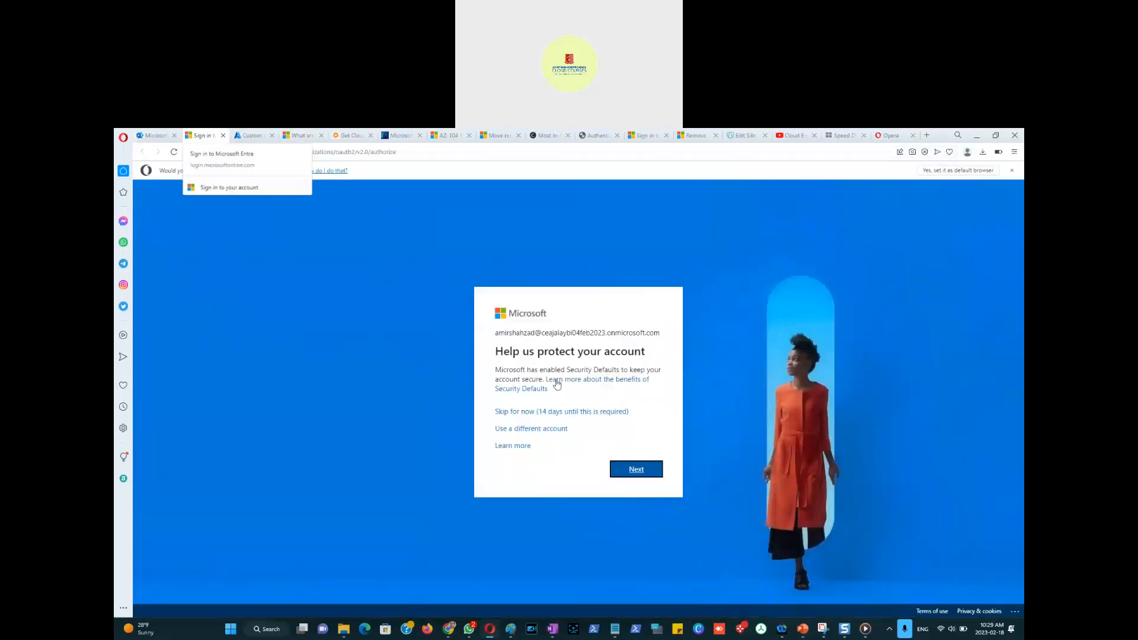
click(558, 417)
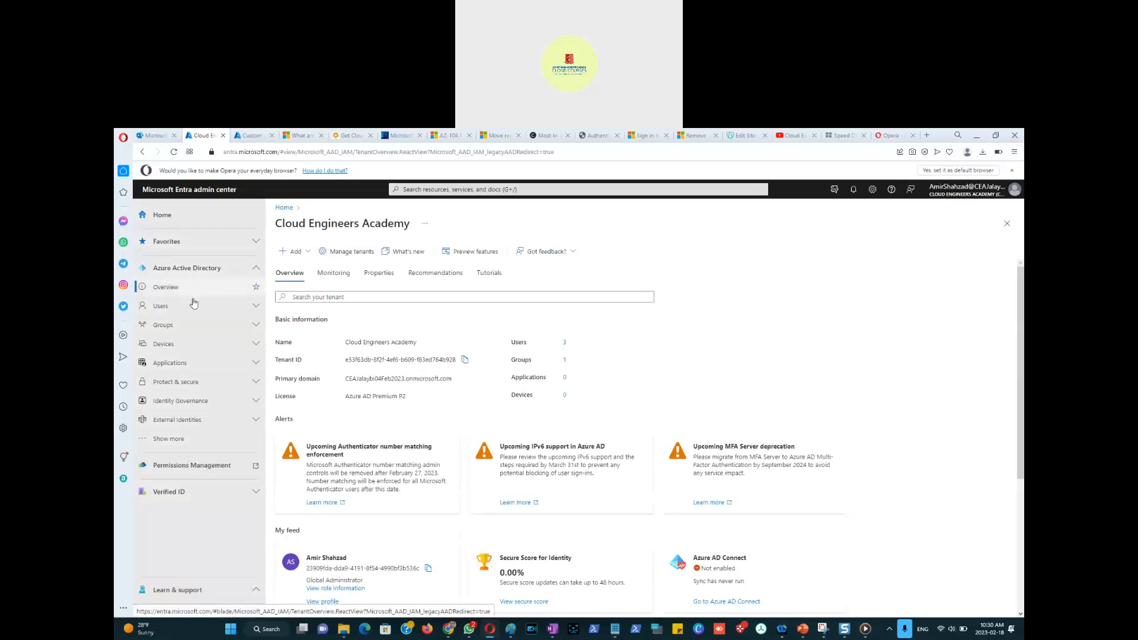
Expand Identity Governance in the left navigation and open Privileged Identity Management.
click(250, 139)
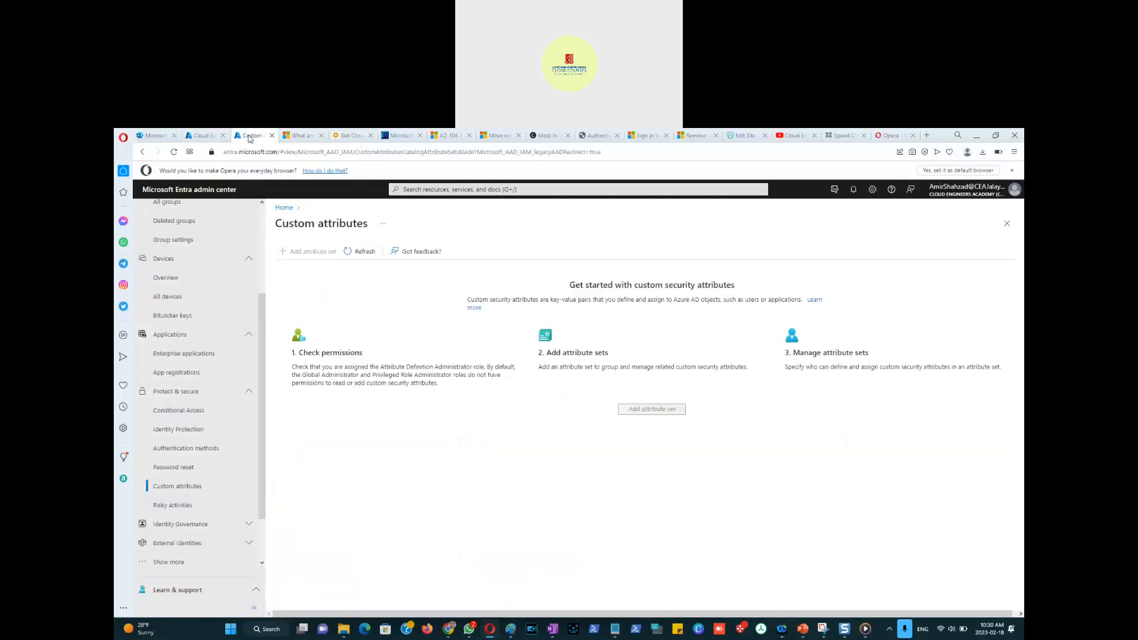
click(205, 138)
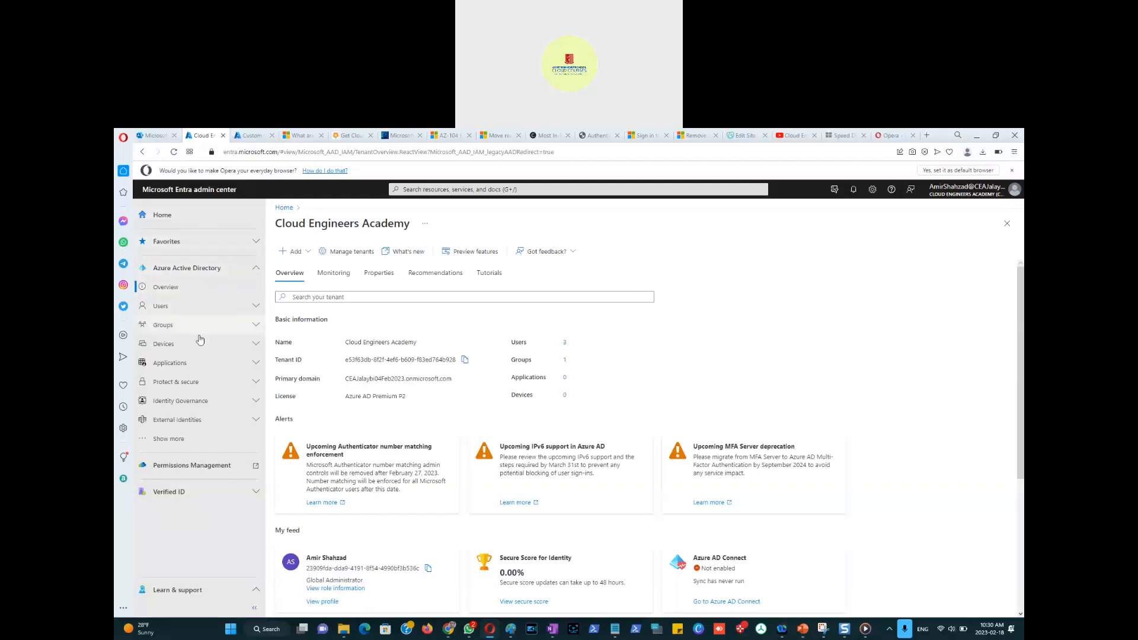
click(207, 404)
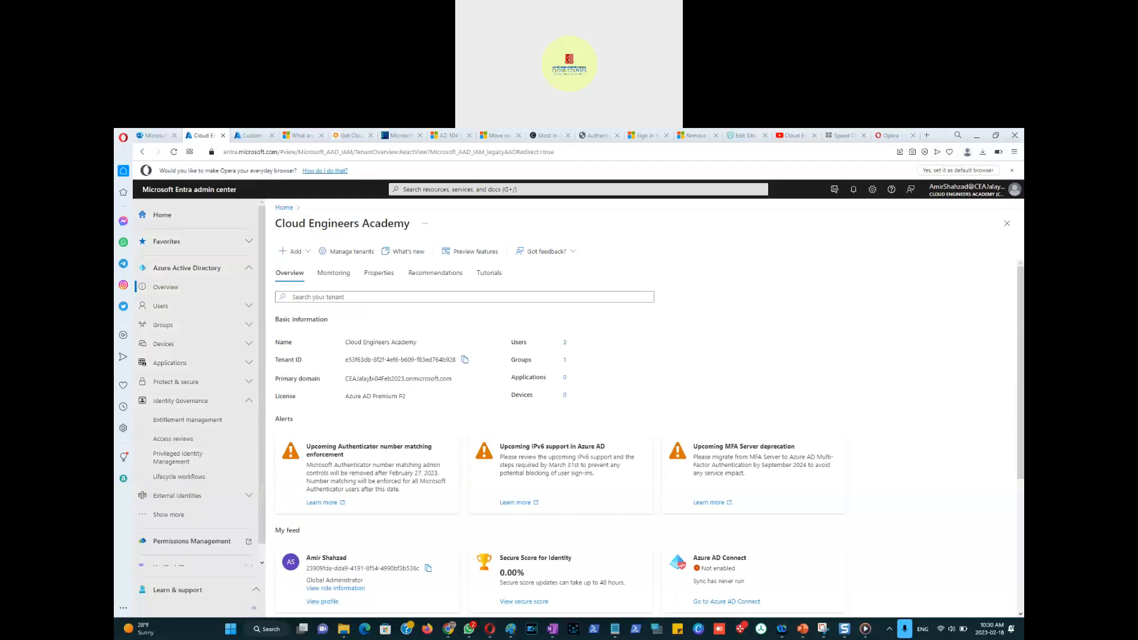
click(179, 459)
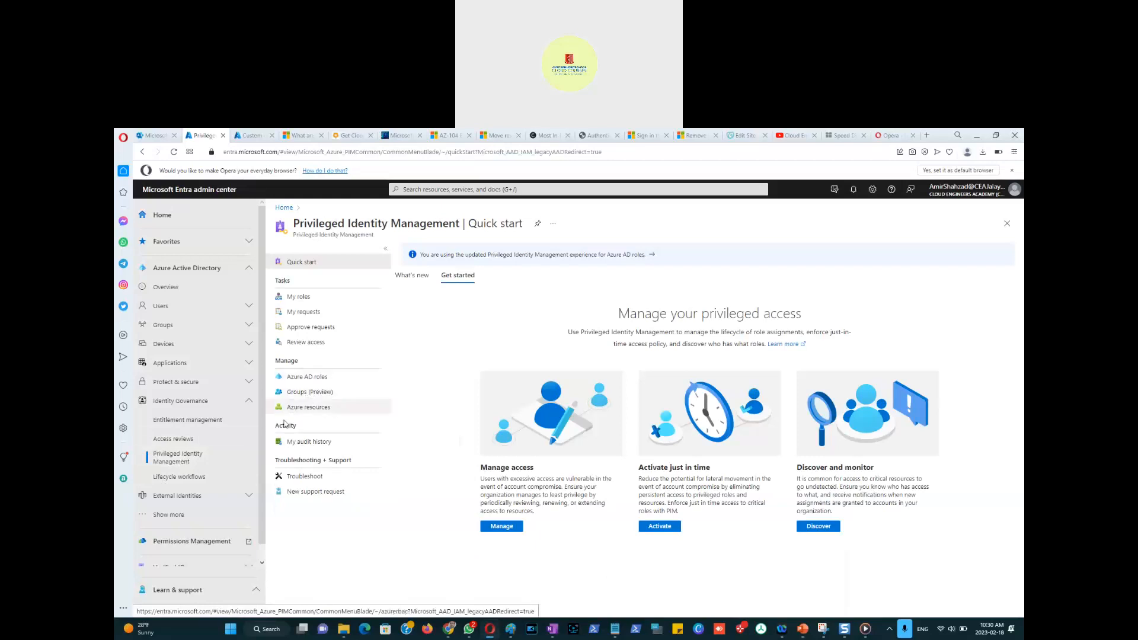
Reveal more admin areas, expand Roles & admins, and open the All roles list.
scroll(178, 492, down, 1)
click(172, 500)
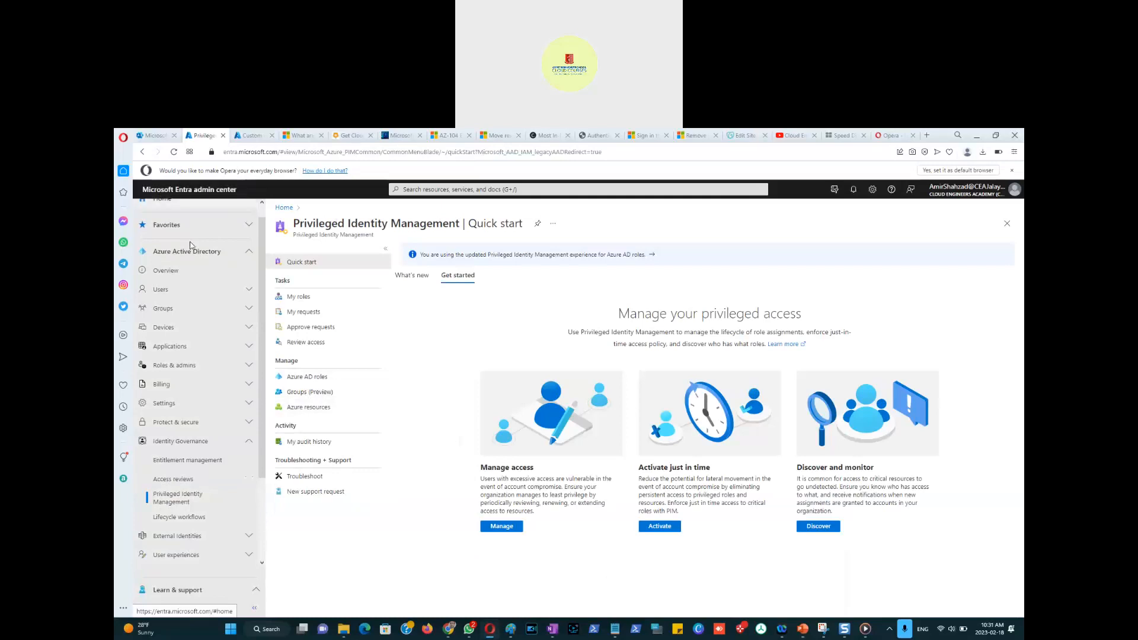
click(179, 291)
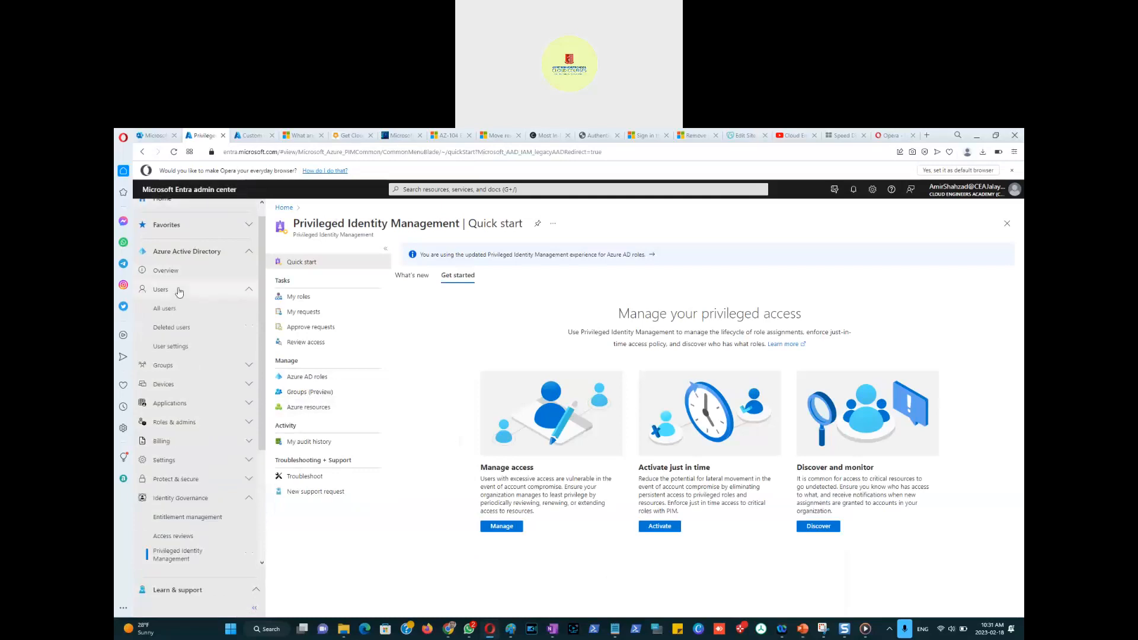
click(182, 366)
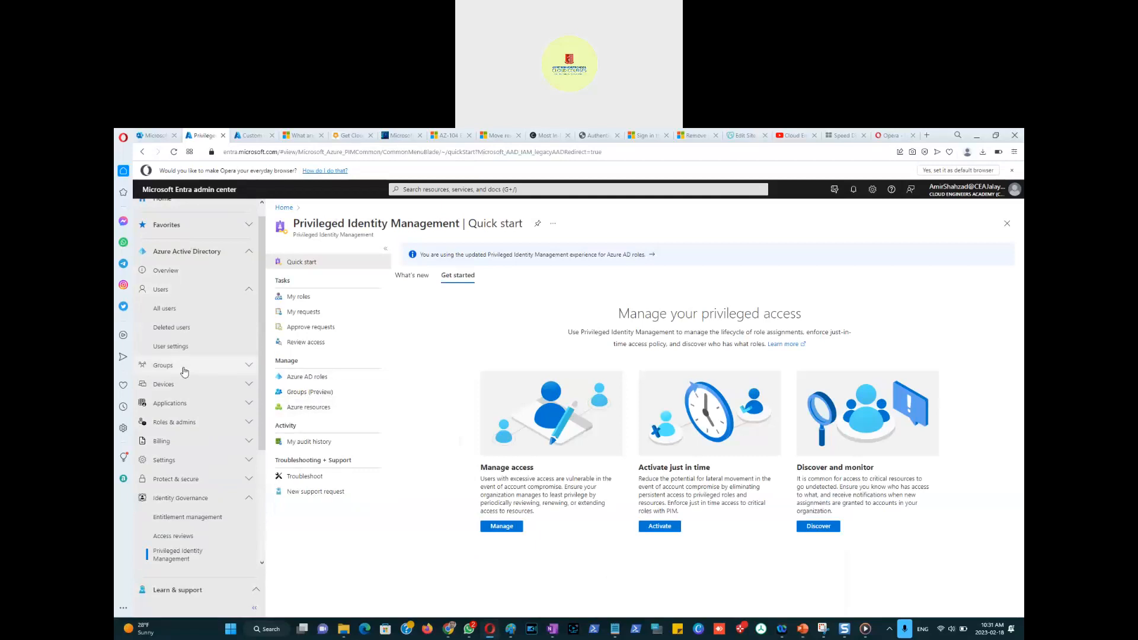
click(204, 367)
click(191, 405)
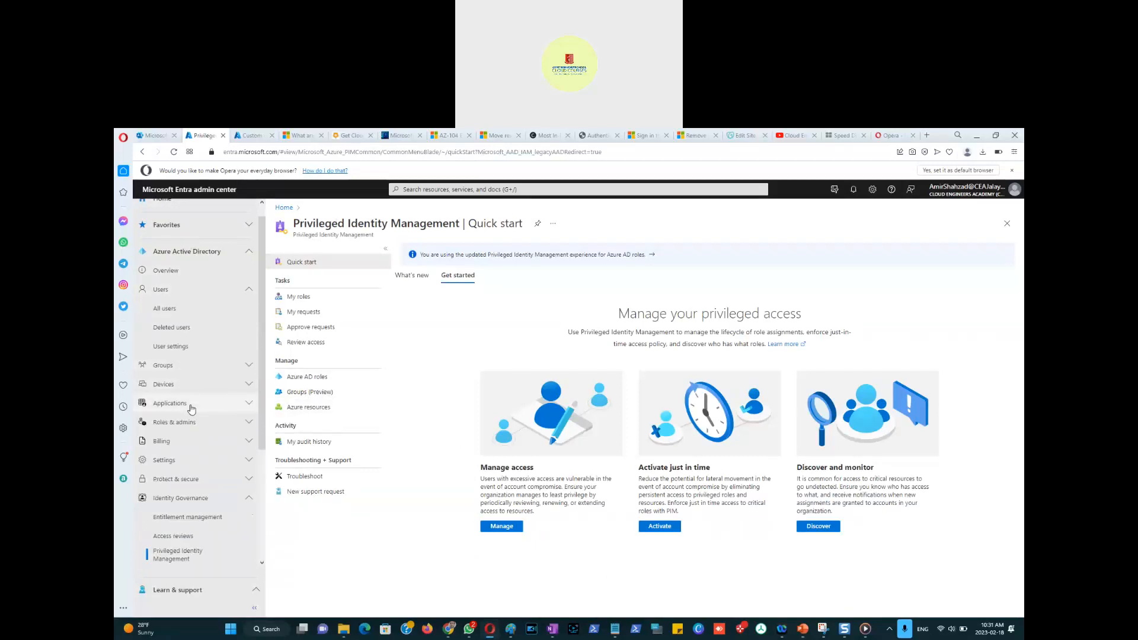
click(191, 407)
click(185, 426)
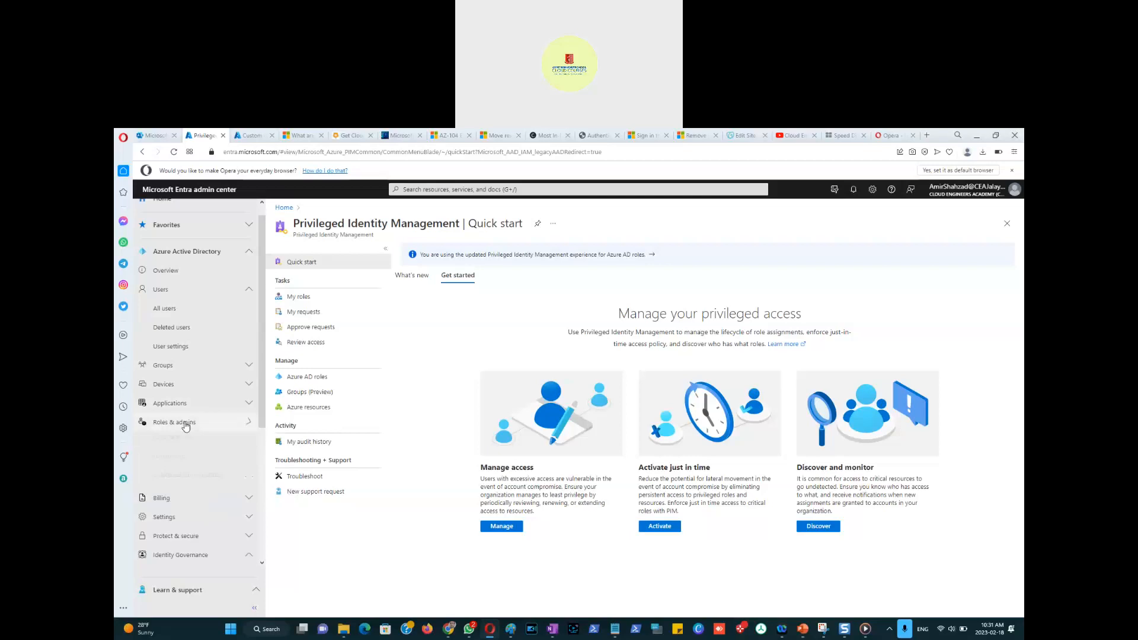
click(180, 442)
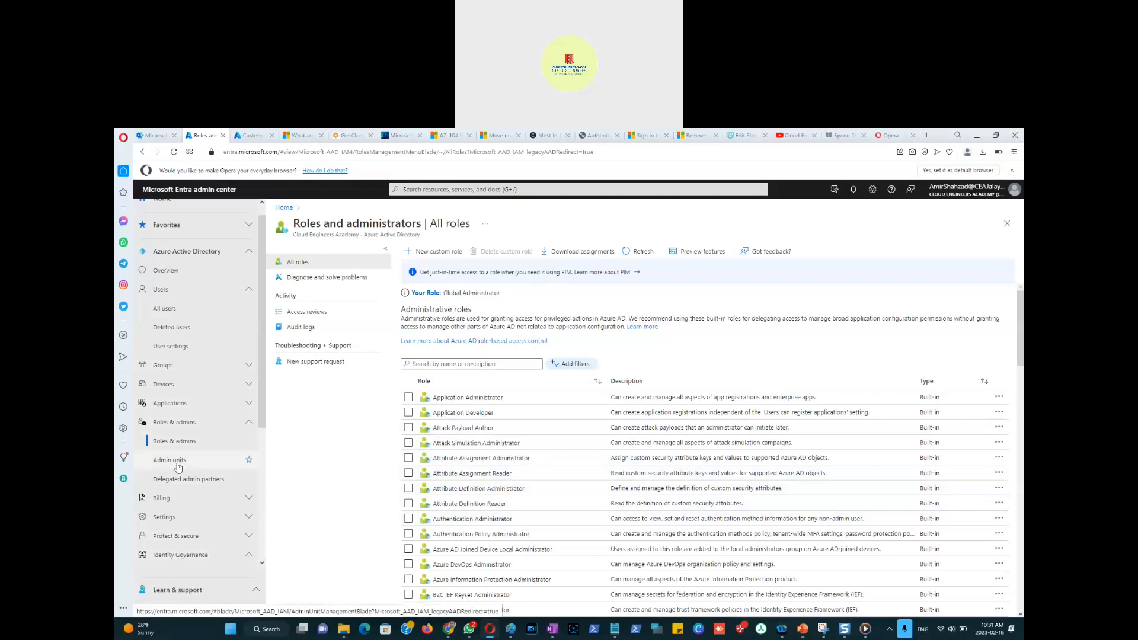
Open the Application Administrator role and start Add assignments, restarting it after one cancel.
click(484, 398)
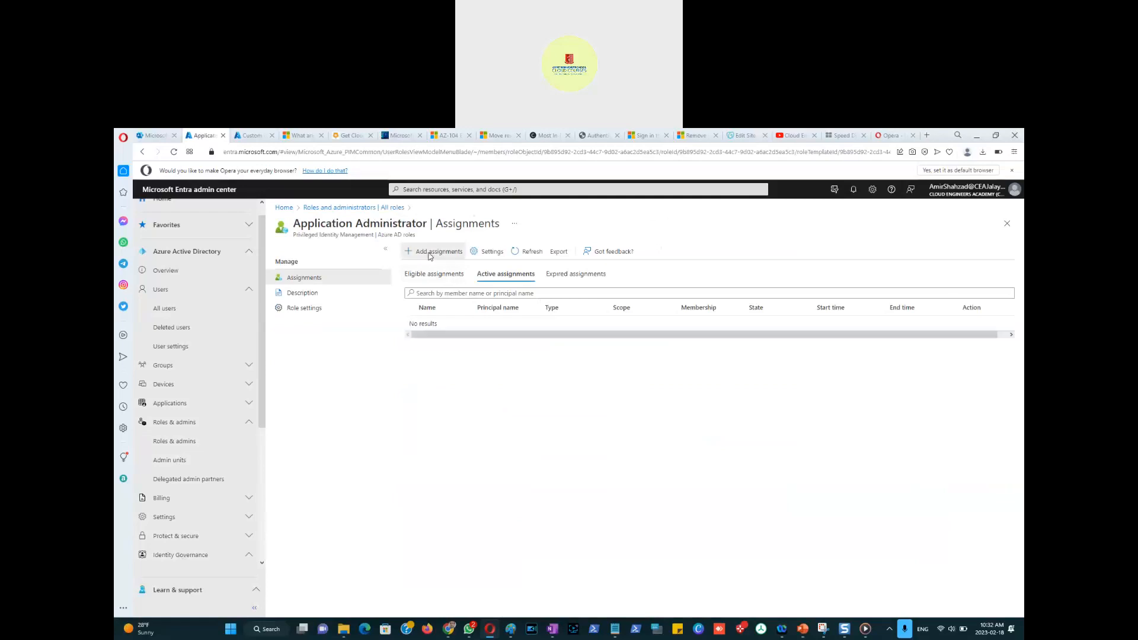
click(434, 252)
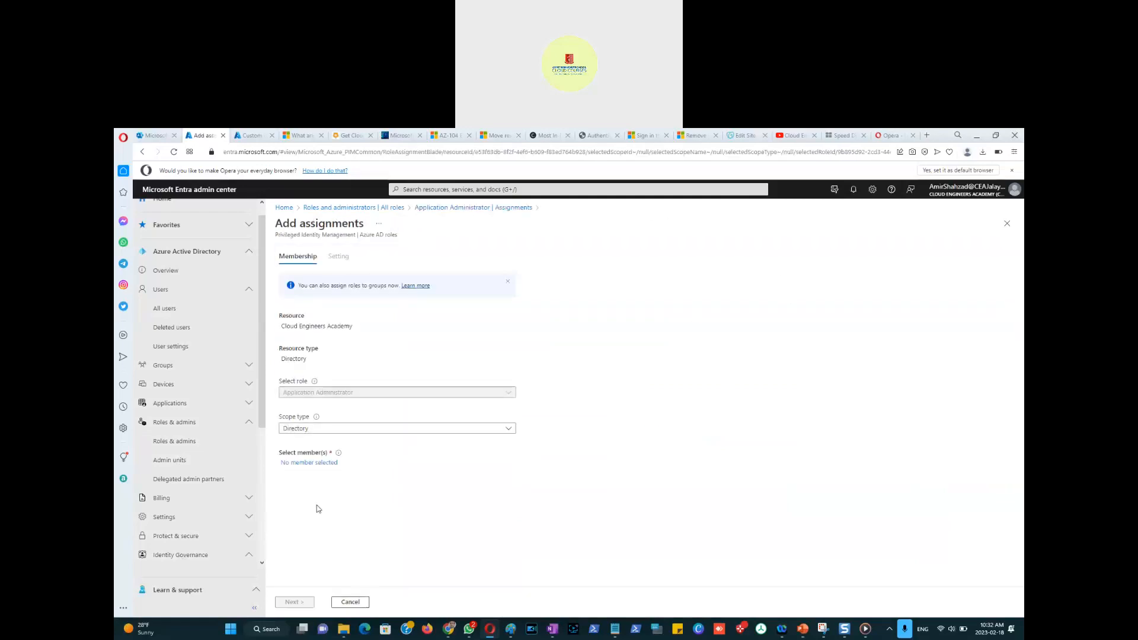
click(351, 602)
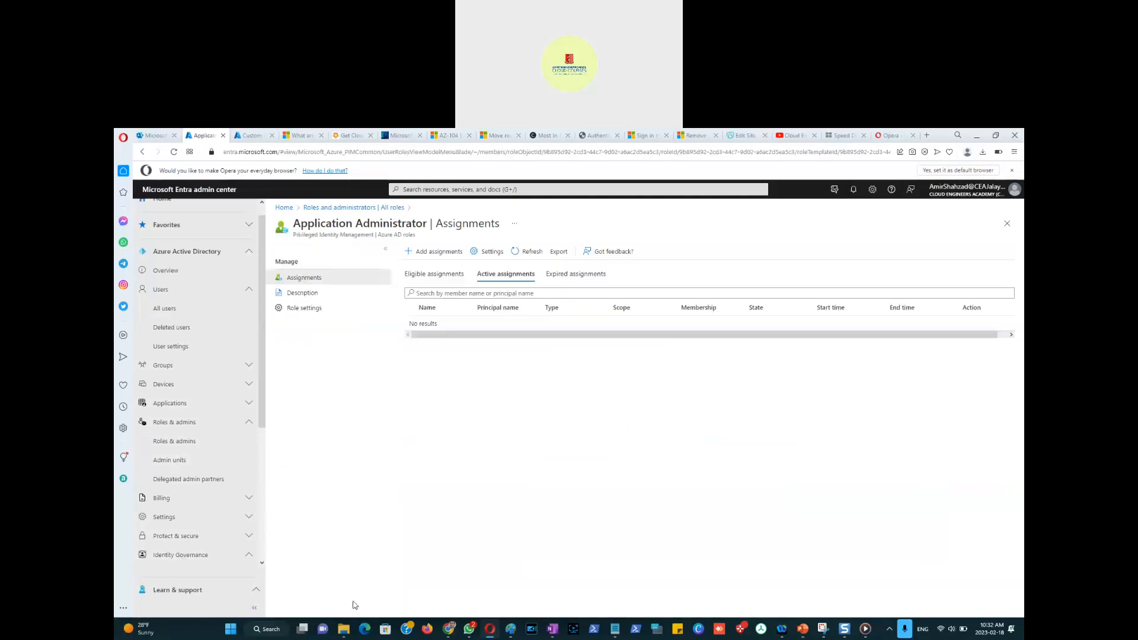
click(424, 254)
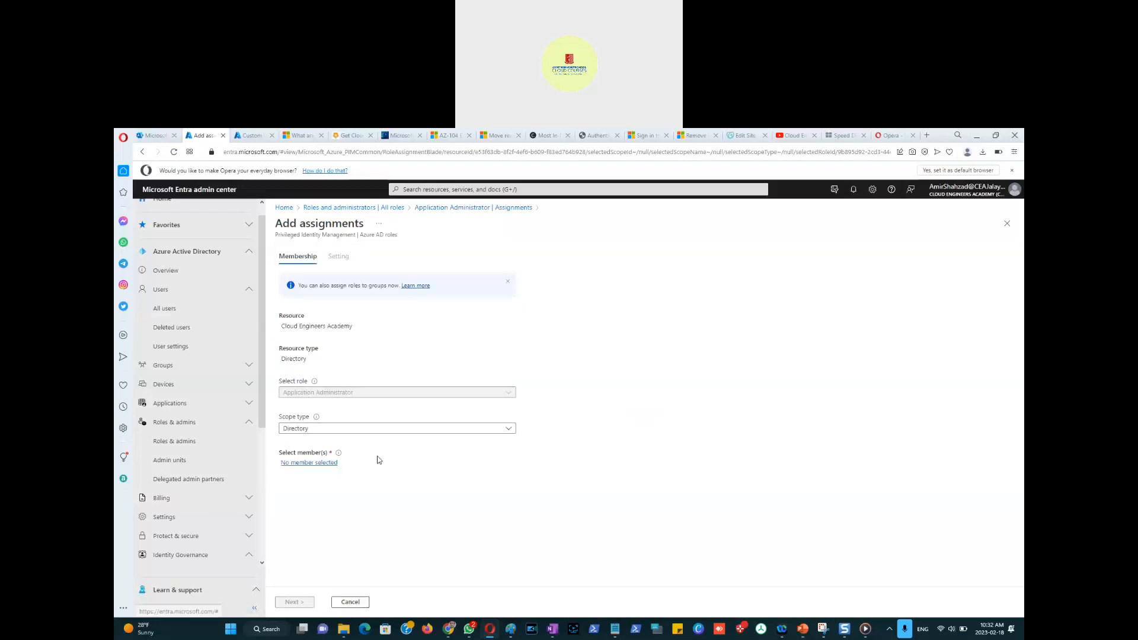
Select the first test user as the member and proceed to the Eligible assignment settings.
click(309, 464)
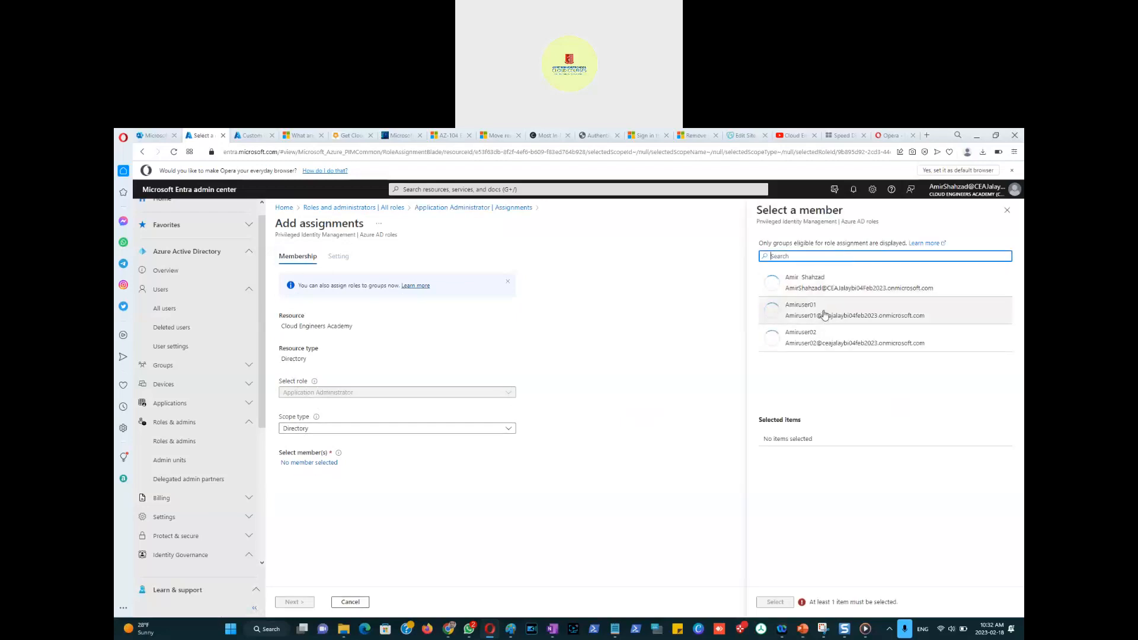
click(825, 315)
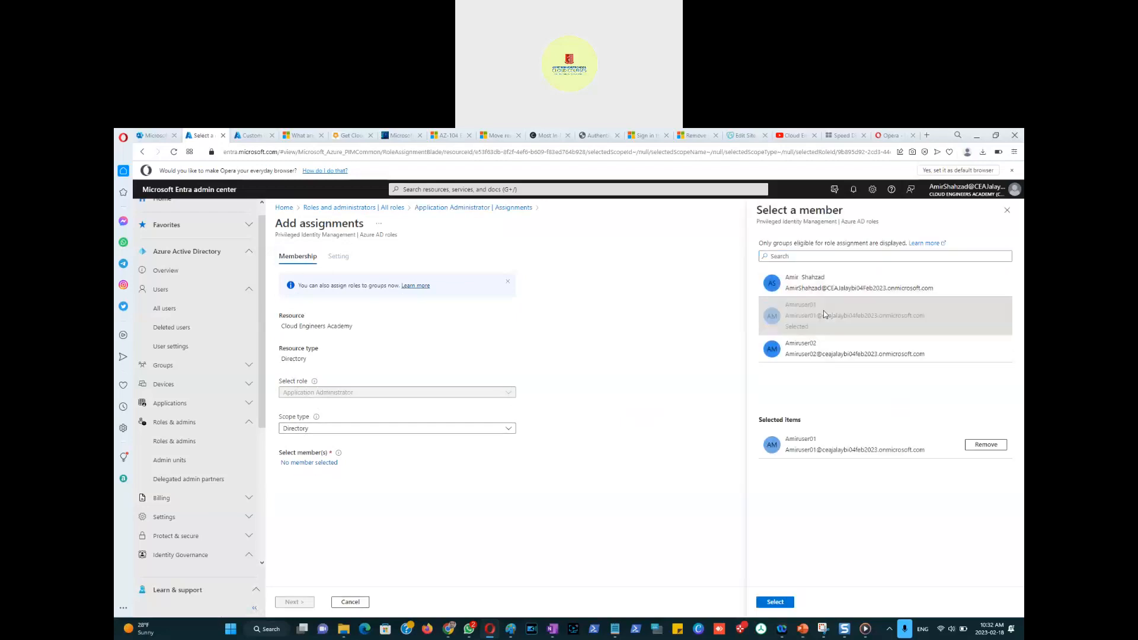
click(774, 603)
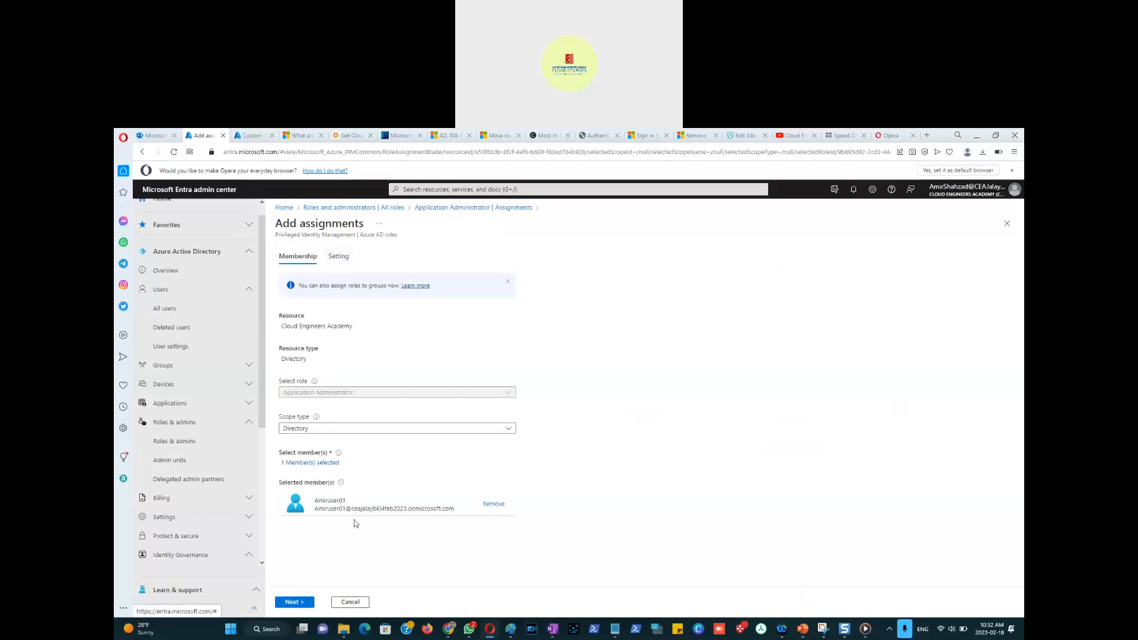
click(294, 602)
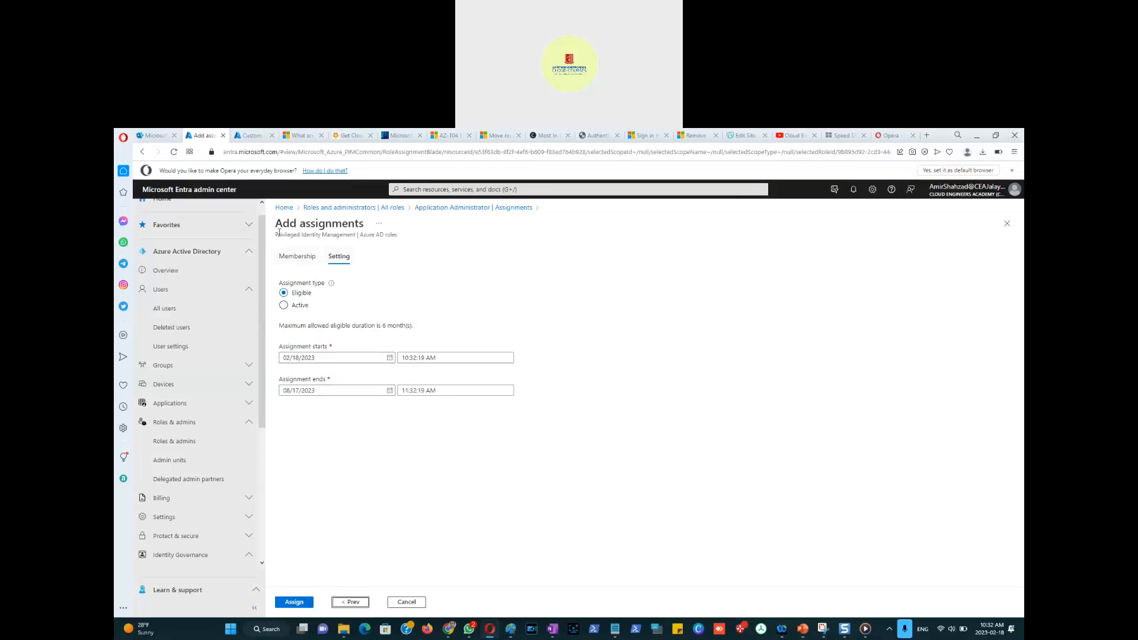
drag(276, 232, 356, 234)
click(276, 235)
drag(285, 235, 358, 236)
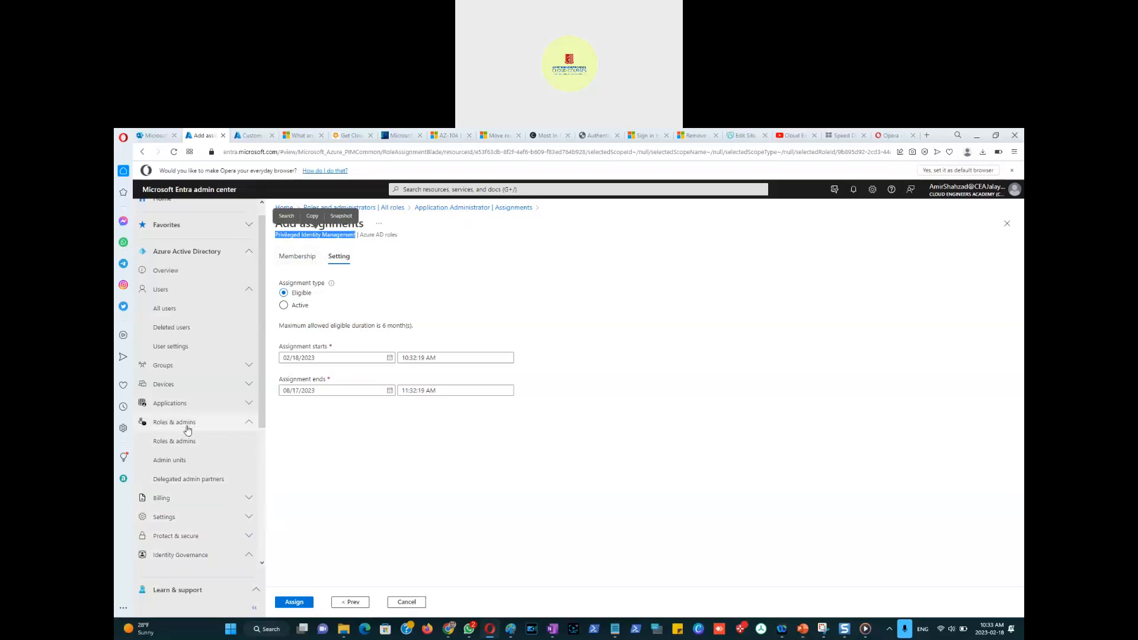
click(277, 234)
drag(277, 235, 355, 234)
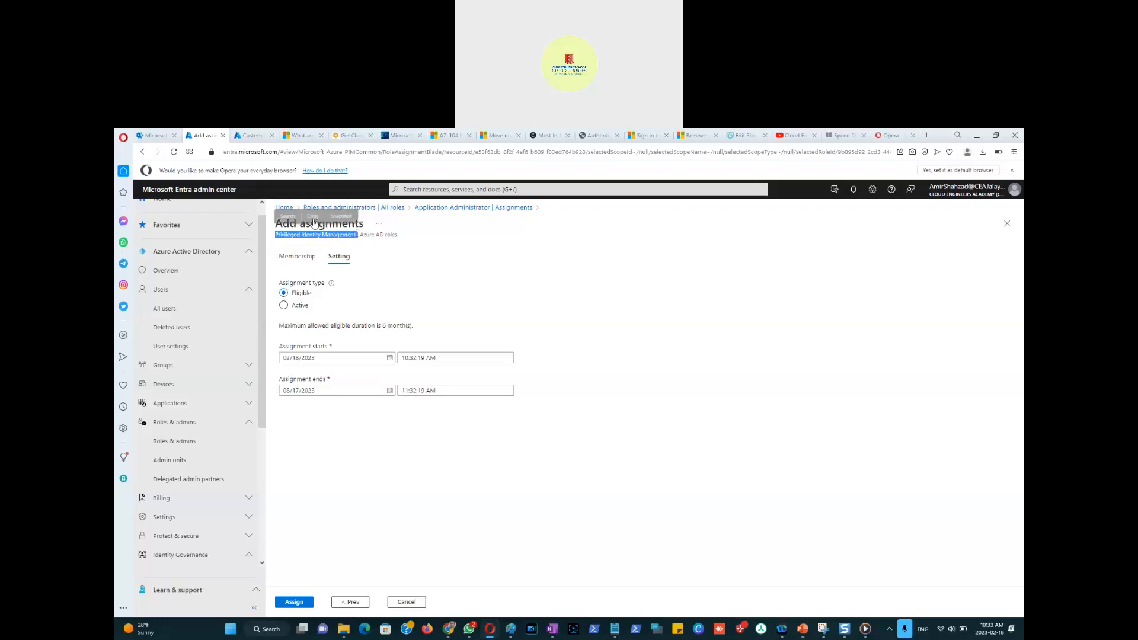
Back in Microsoft 365 admin center, view Licenses, then Billing's Your products list.
click(158, 137)
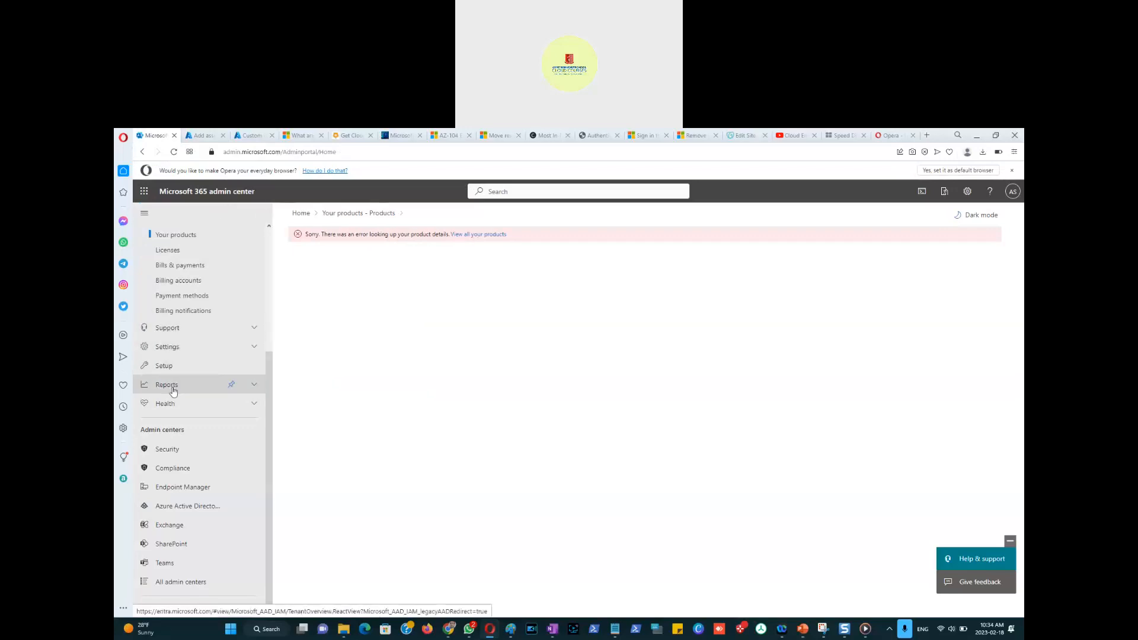
click(173, 348)
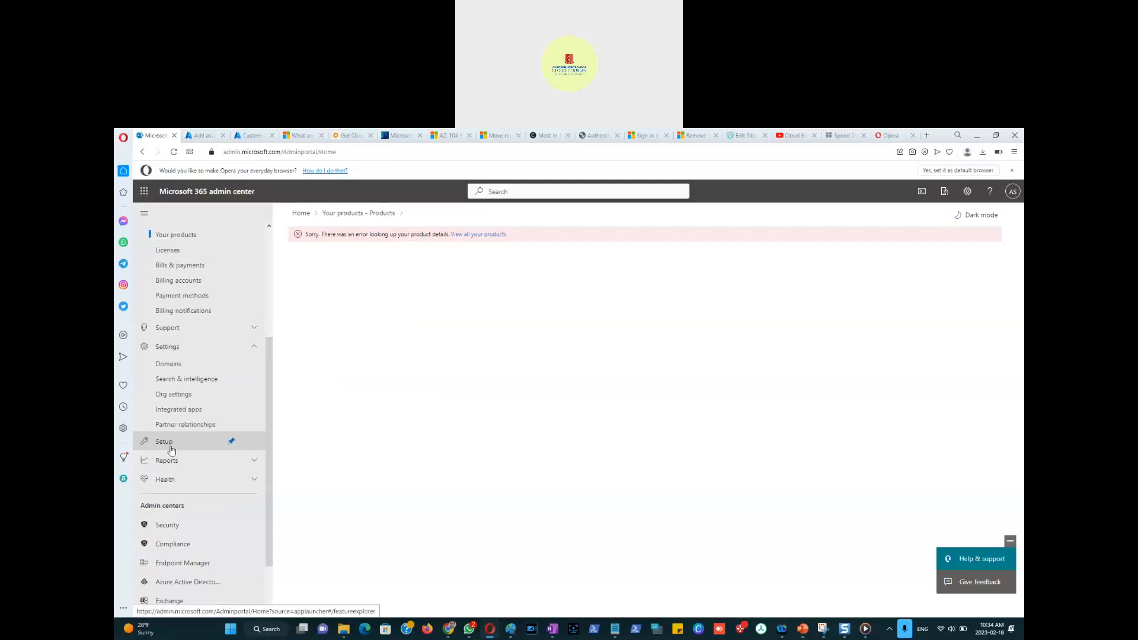
click(181, 251)
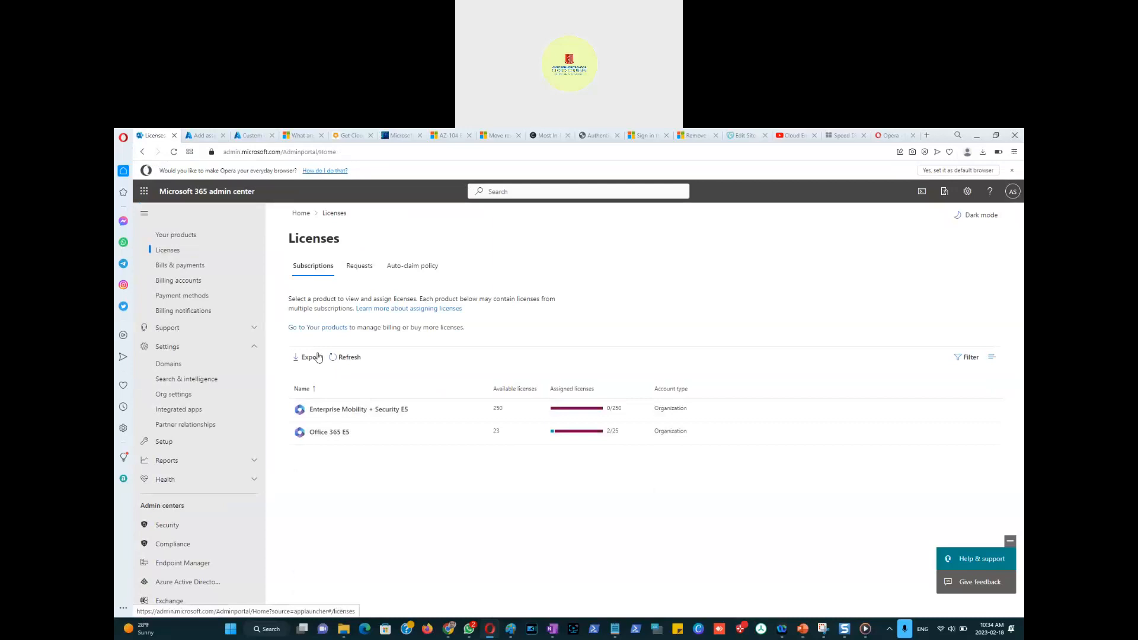
scroll(181, 284, up, 1)
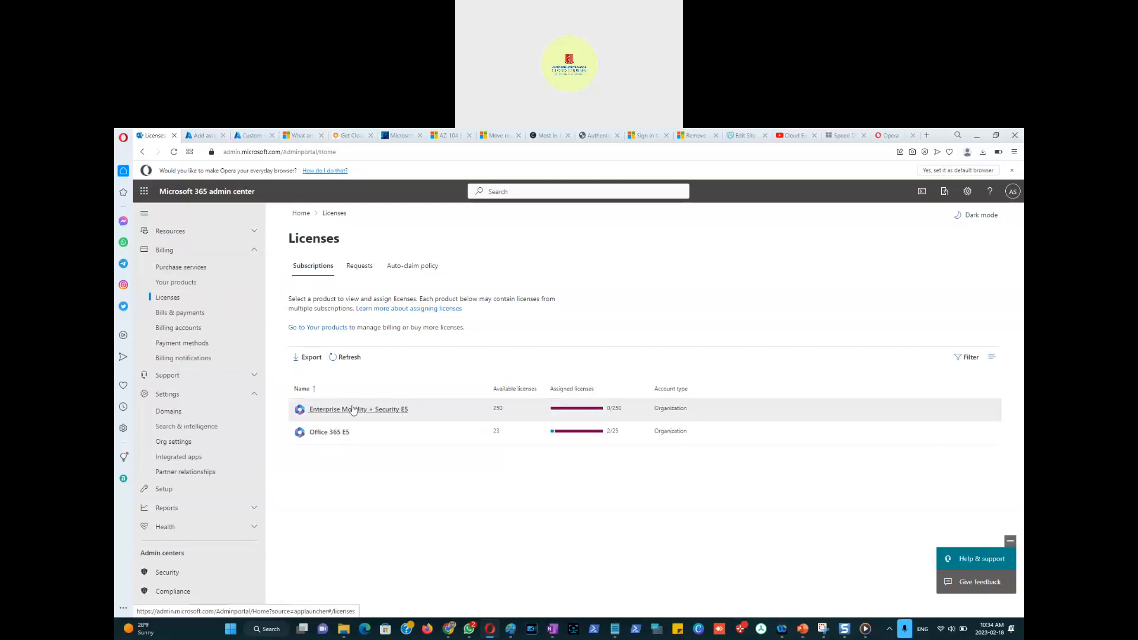
click(184, 285)
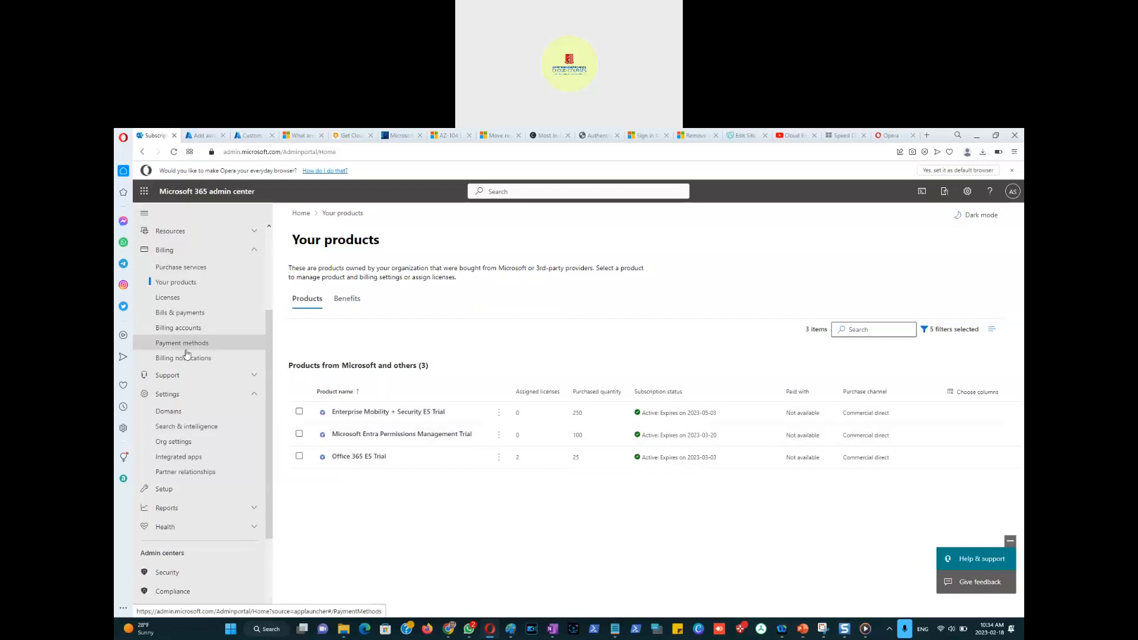
Preview the Active assignment type, then reselect Eligible for 02/18/2023 to 08/17/2023.
click(194, 138)
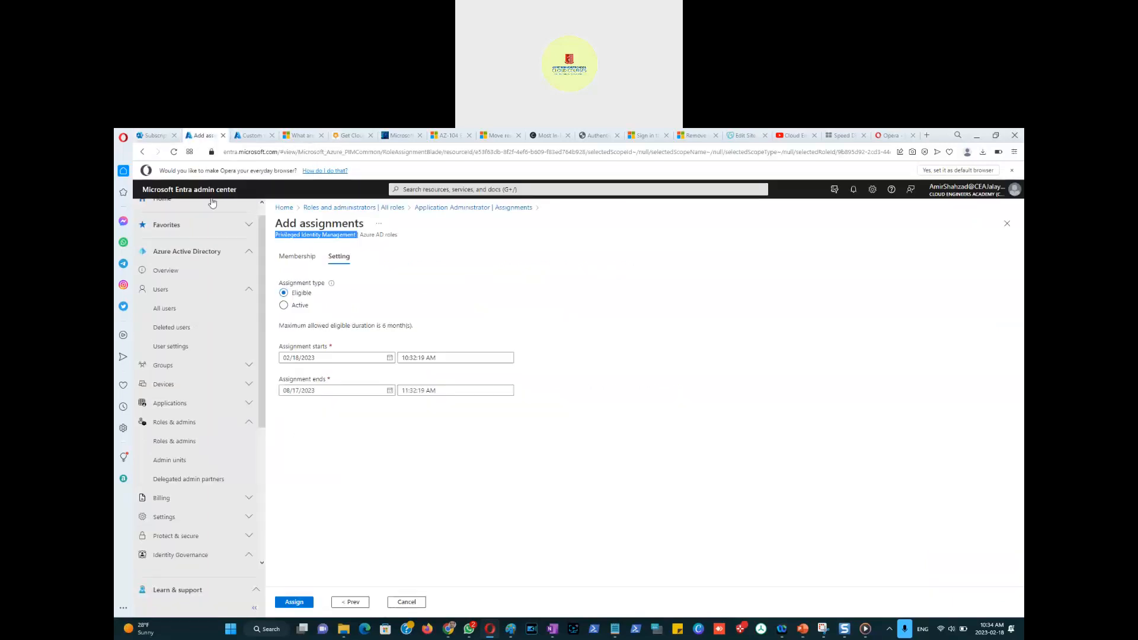
click(276, 238)
drag(277, 235, 356, 237)
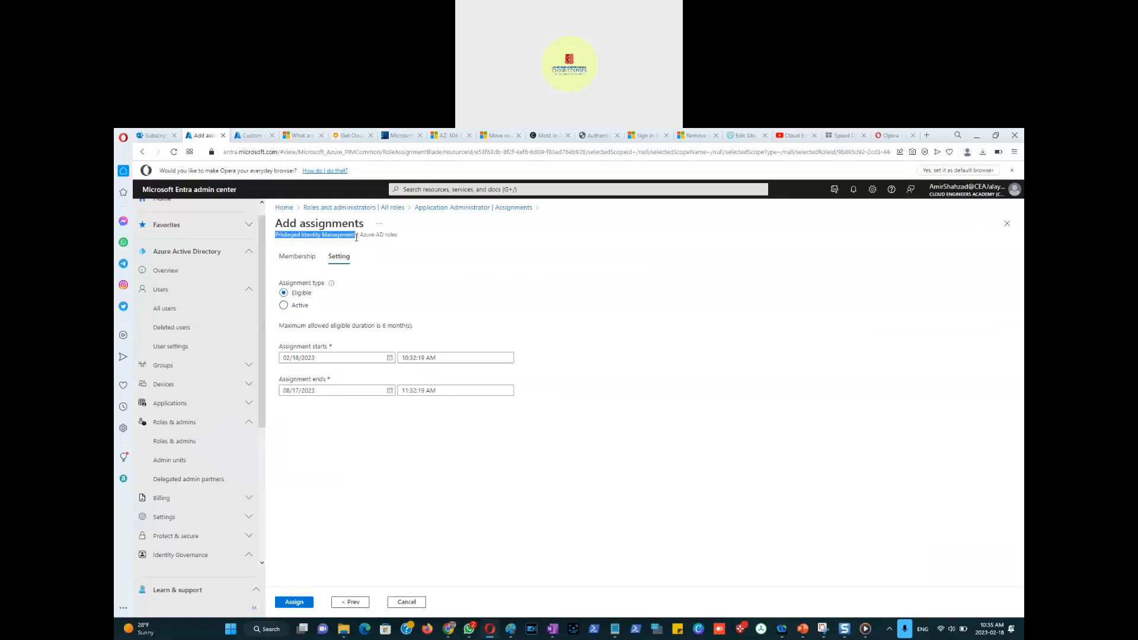
drag(356, 237, 356, 237)
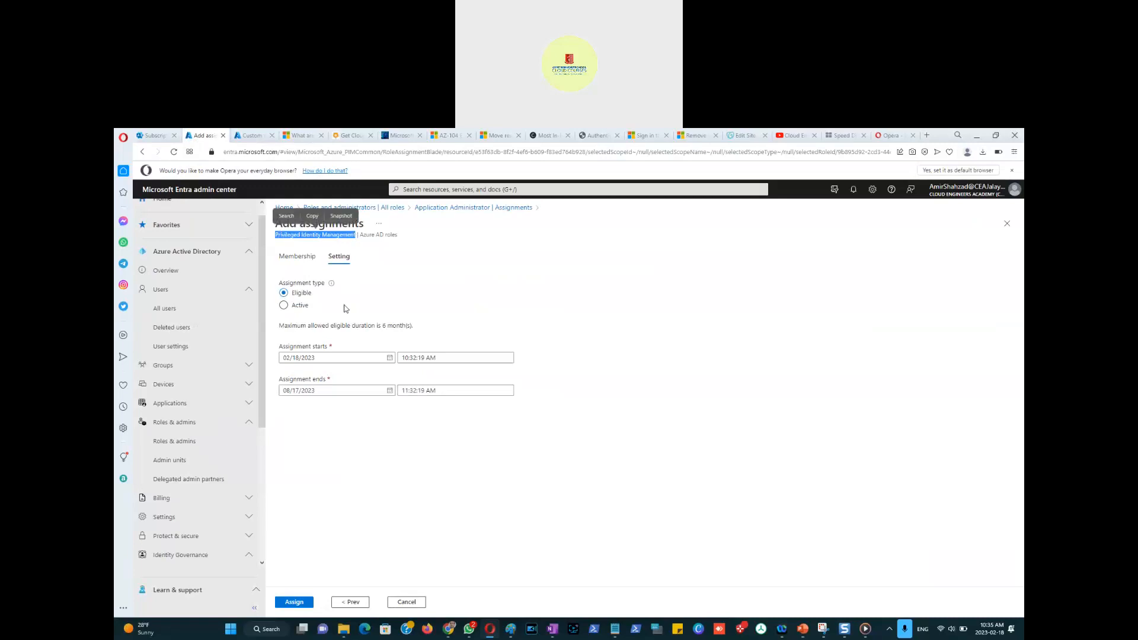
click(295, 307)
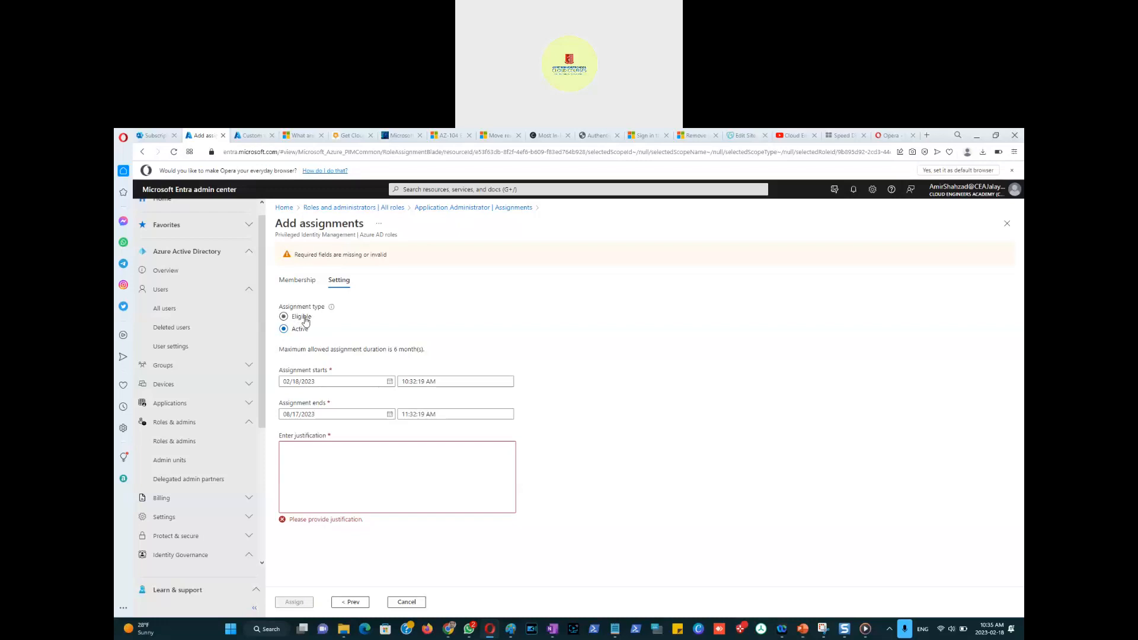
click(302, 317)
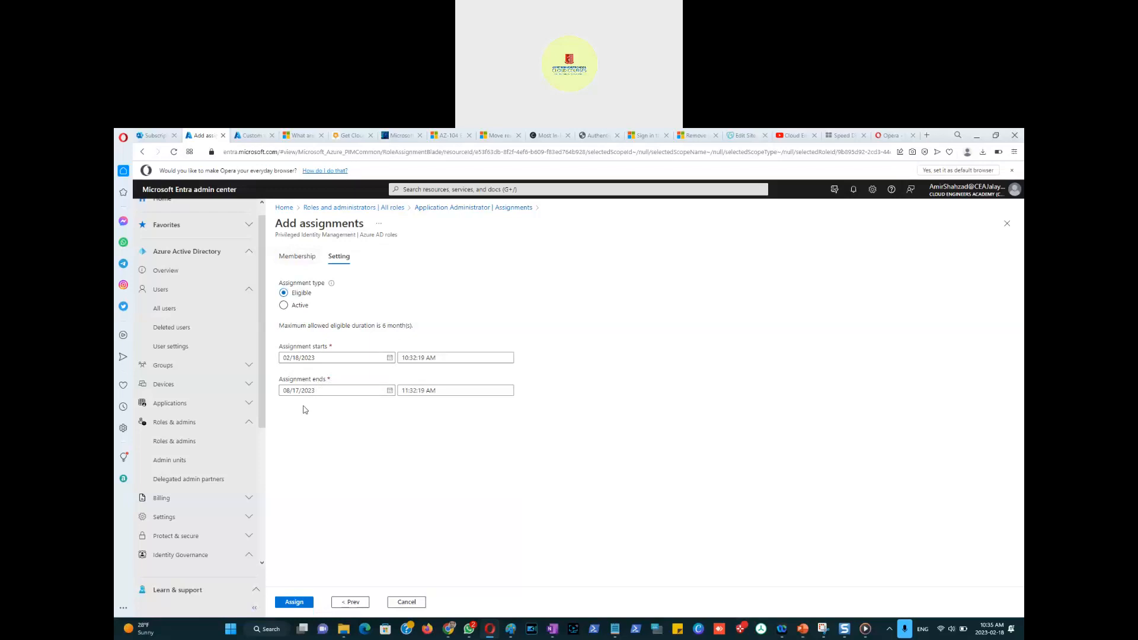
drag(284, 327, 314, 327)
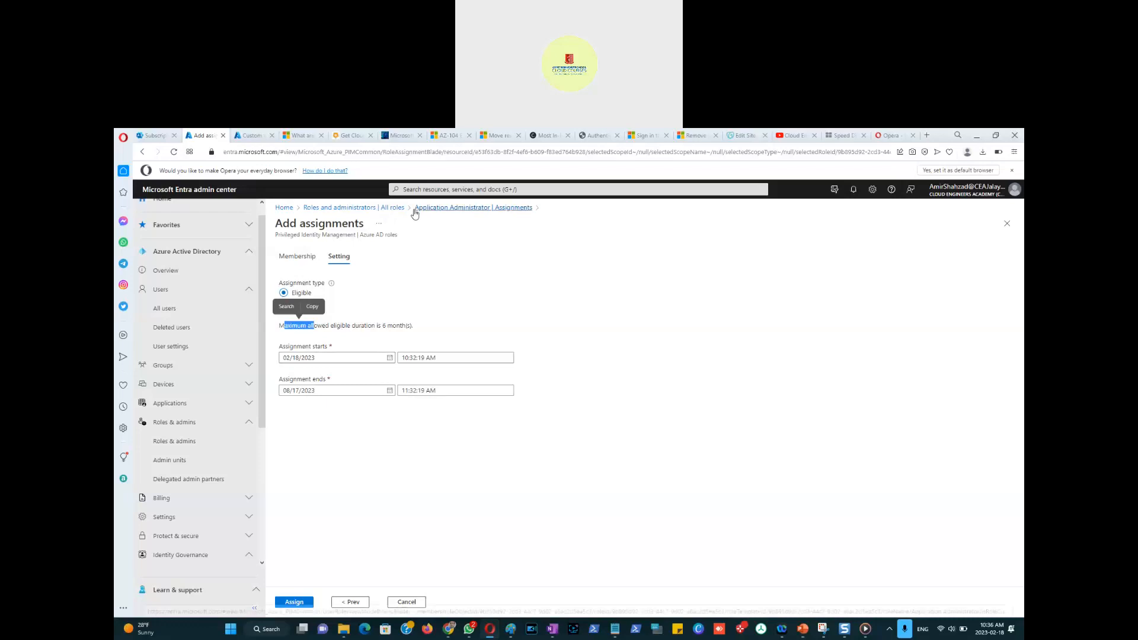
click(466, 218)
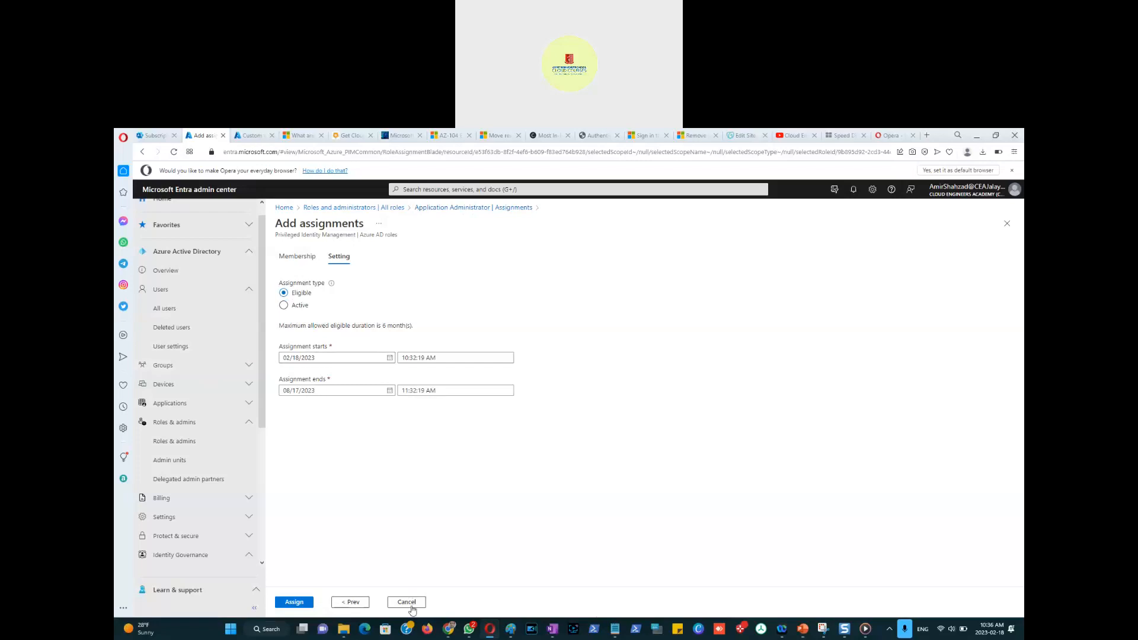
Cancel the assignment and open Role settings for the Application Administrator role.
click(407, 603)
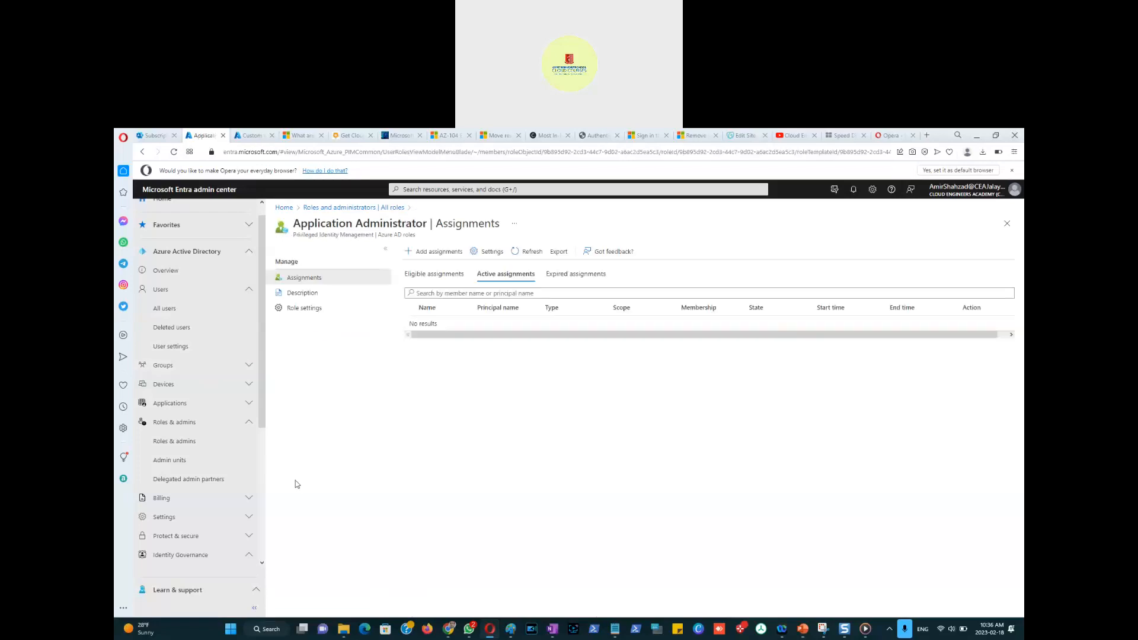
click(169, 442)
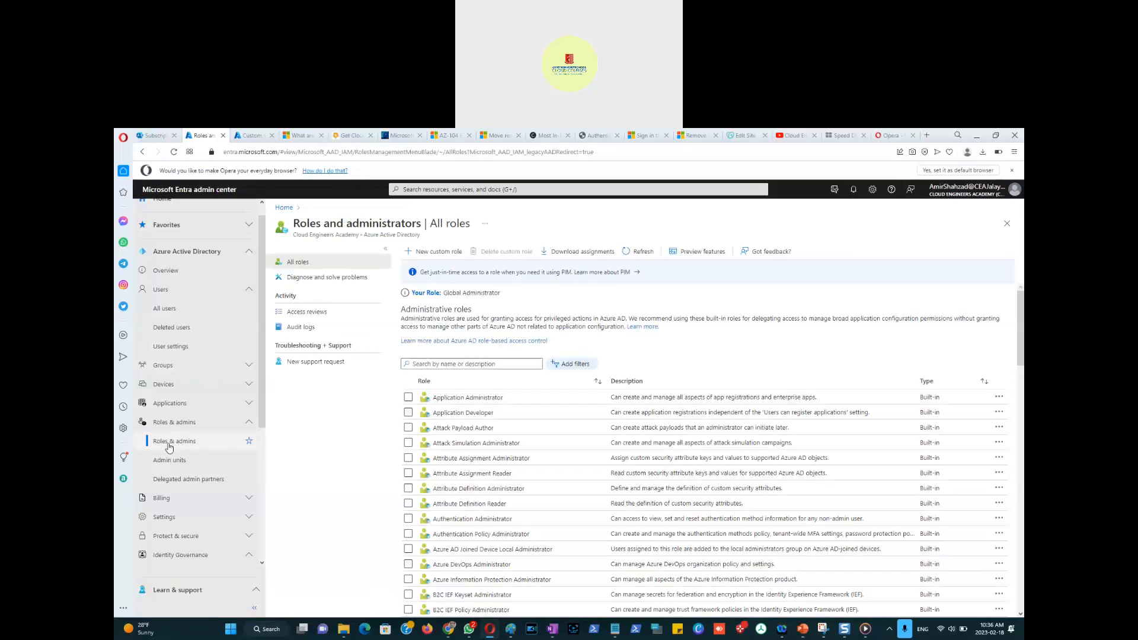
click(460, 399)
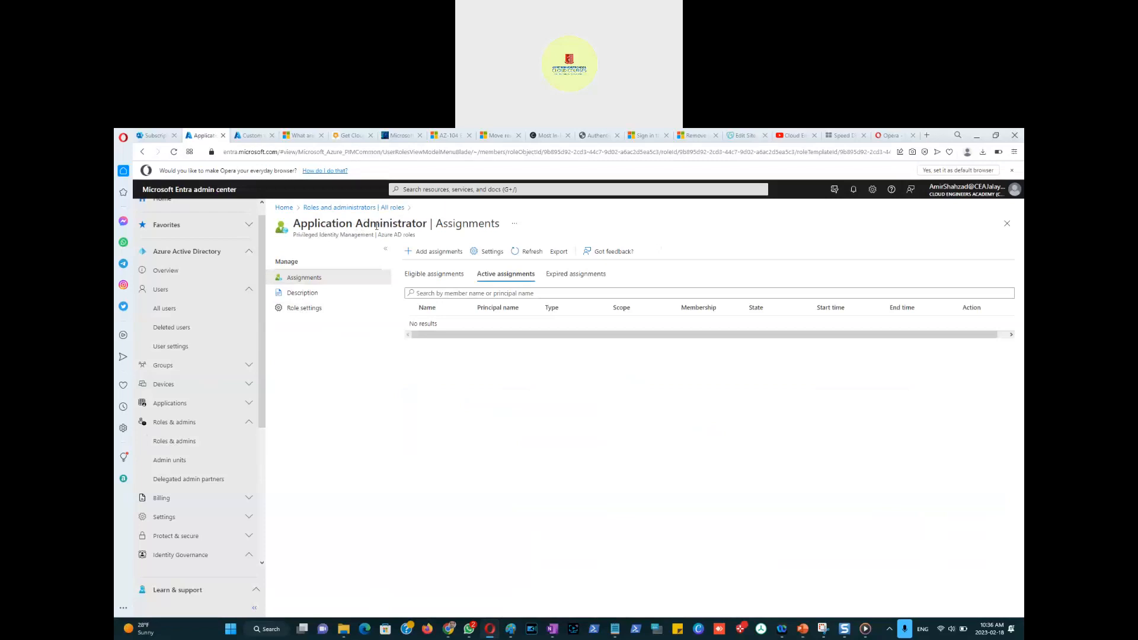
click(306, 311)
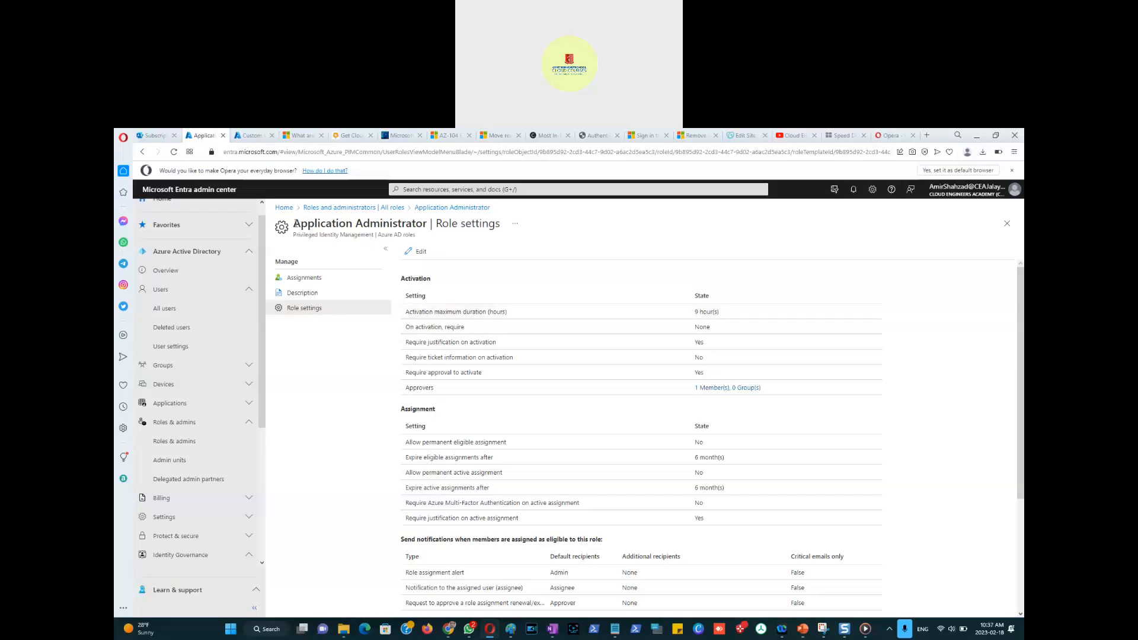
click(348, 208)
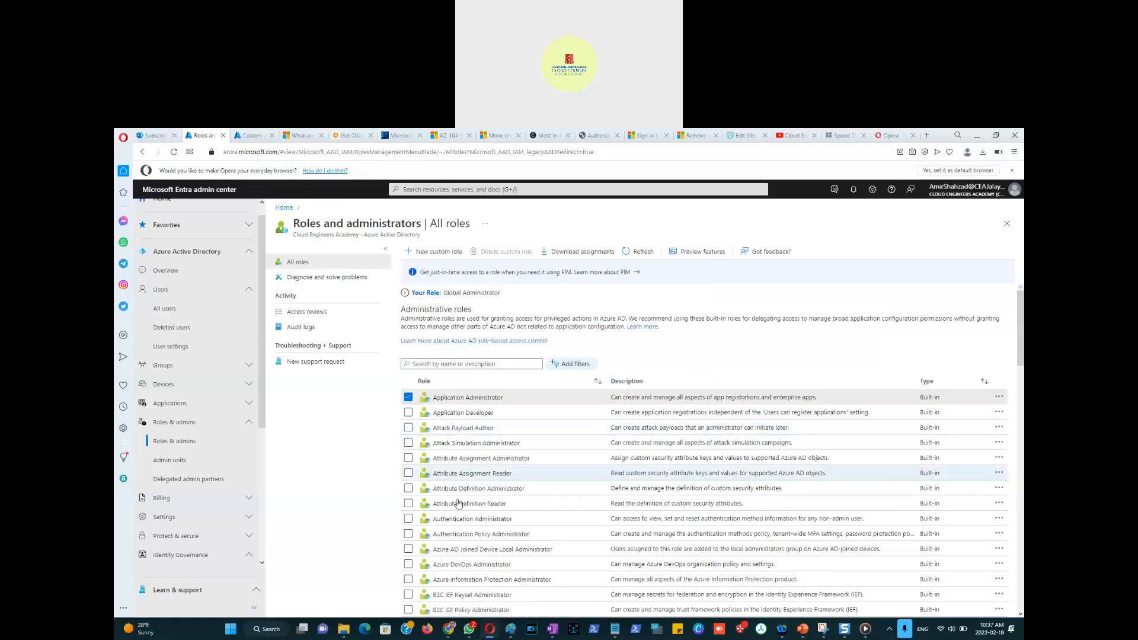
scroll(458, 516, down, 6)
scroll(458, 529, down, 10)
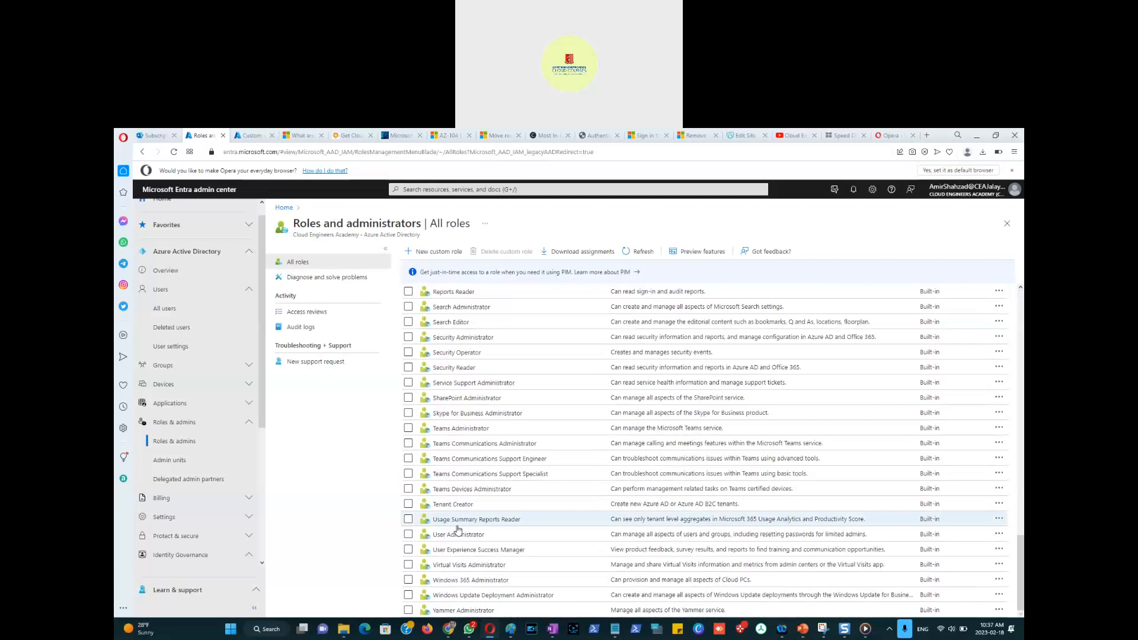
scroll(458, 529, up, 17)
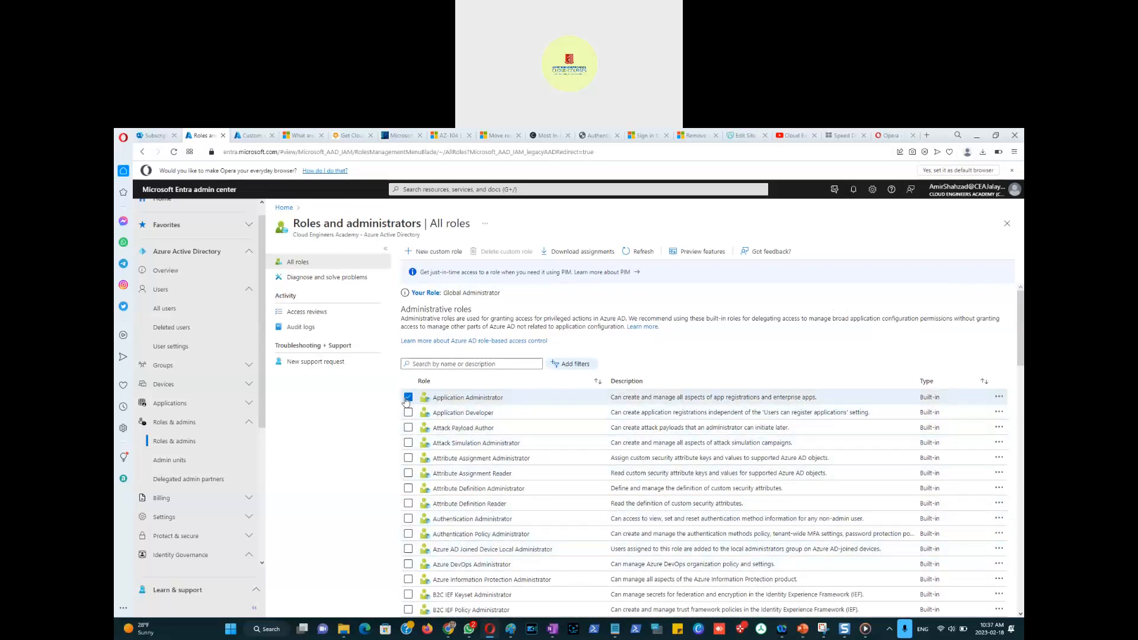
click(451, 403)
click(451, 404)
triple_click(456, 401)
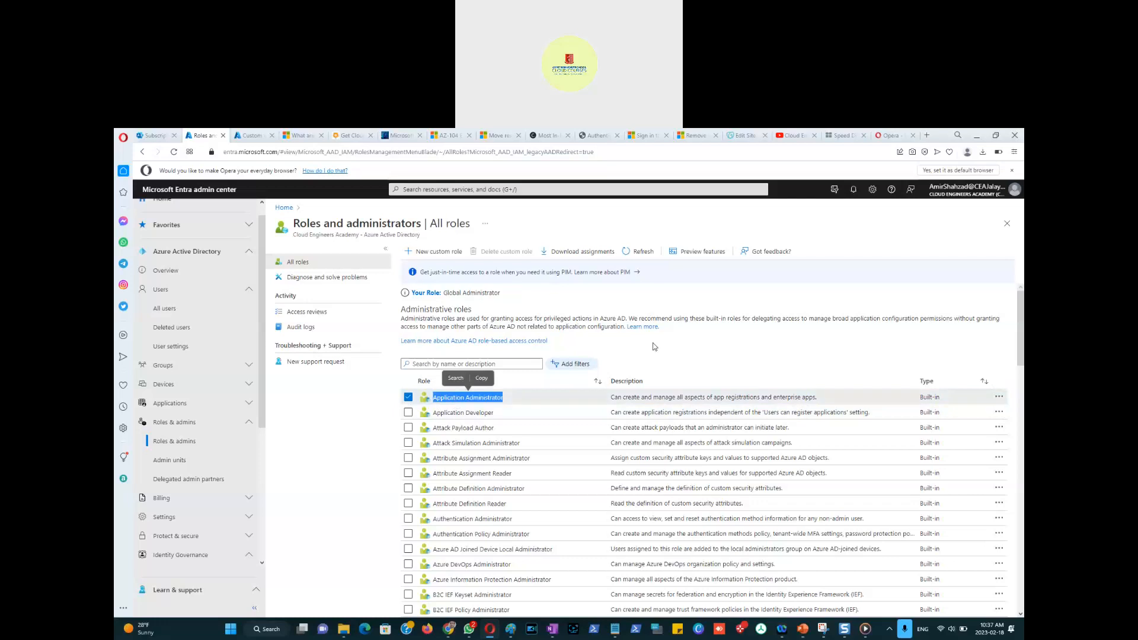
click(450, 398)
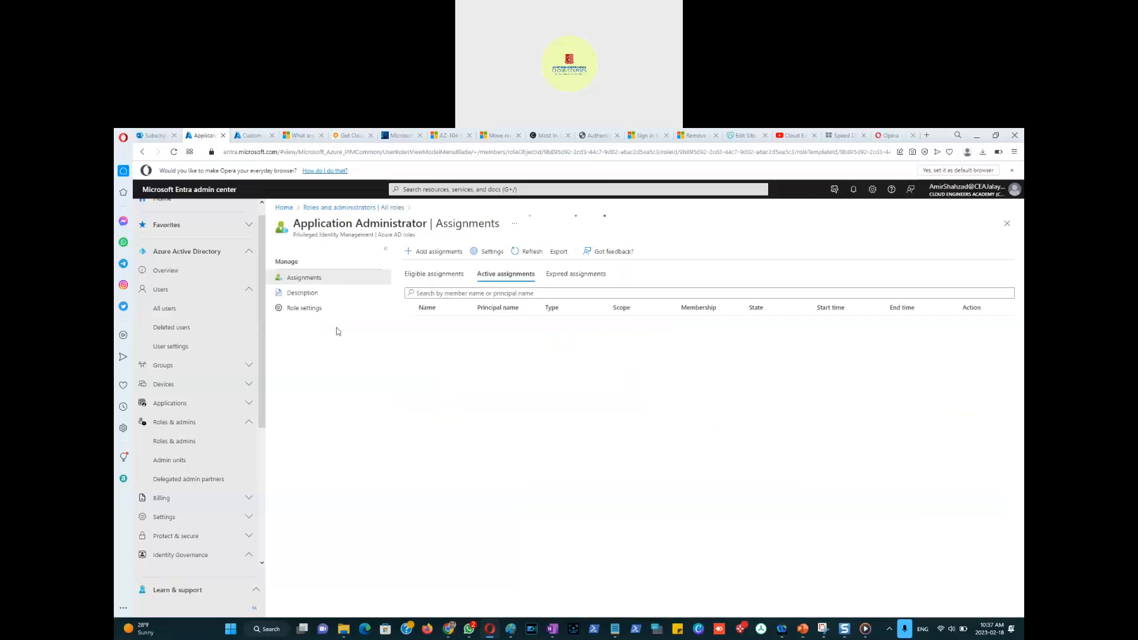
click(297, 312)
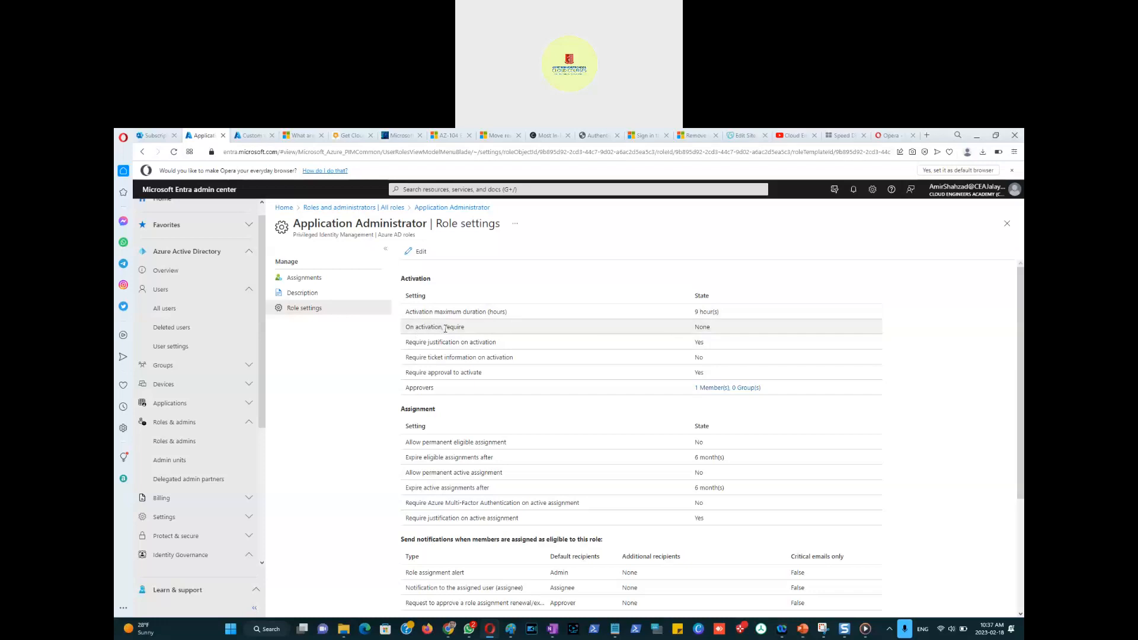
Edit the role settings and bring the activation maximum duration slider down to 6 hours.
click(421, 254)
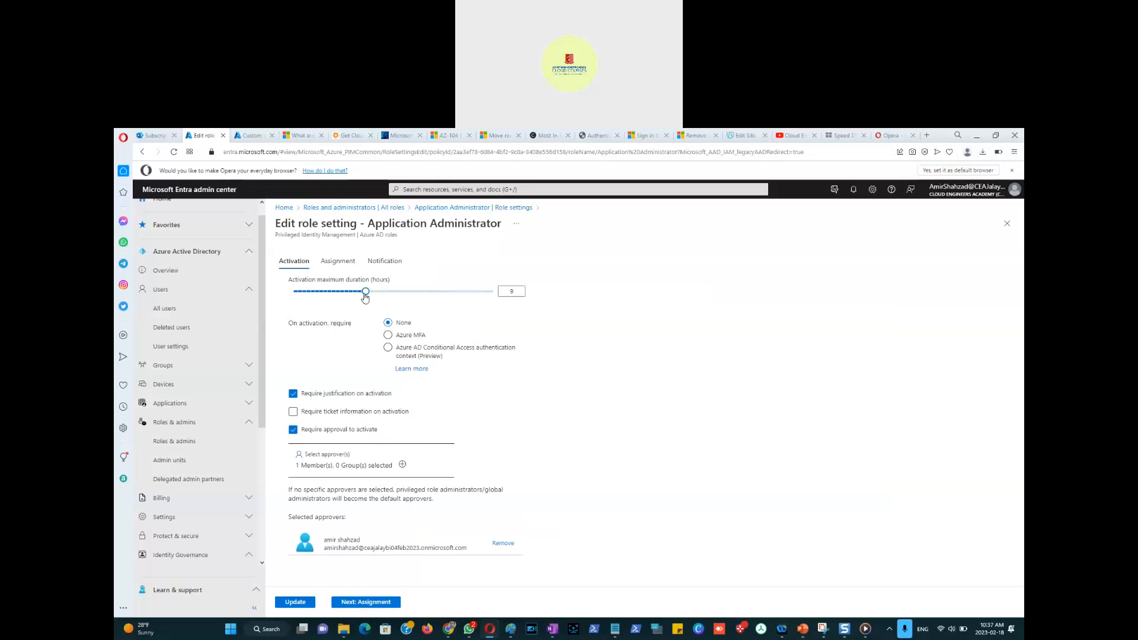
drag(365, 298, 346, 300)
drag(344, 298, 341, 299)
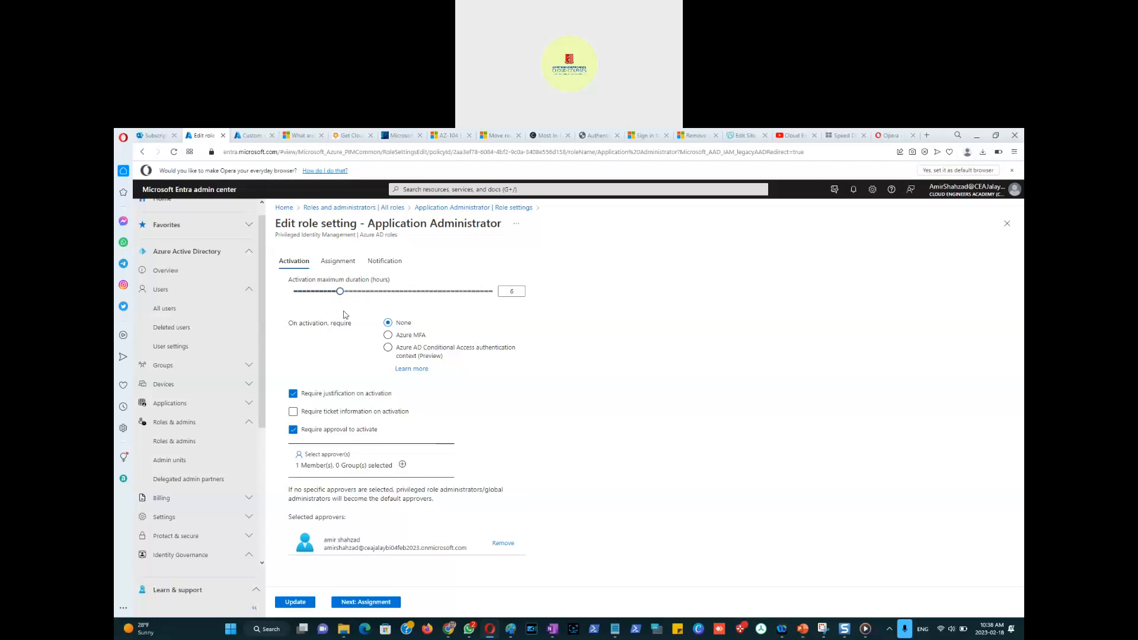
click(425, 291)
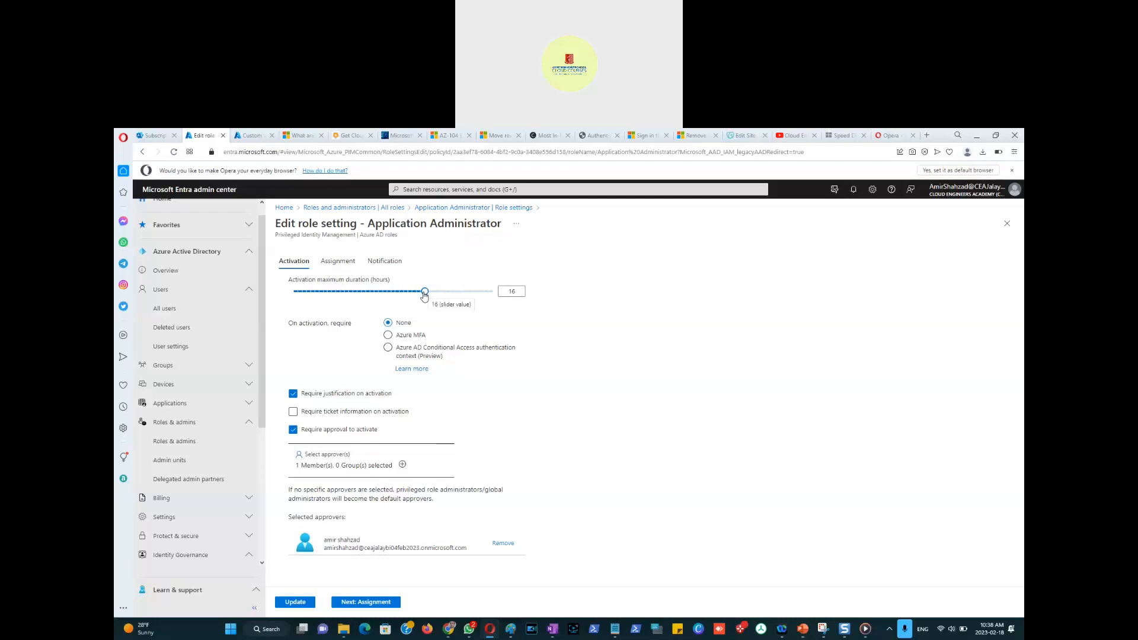
key(Left)
key(Right)
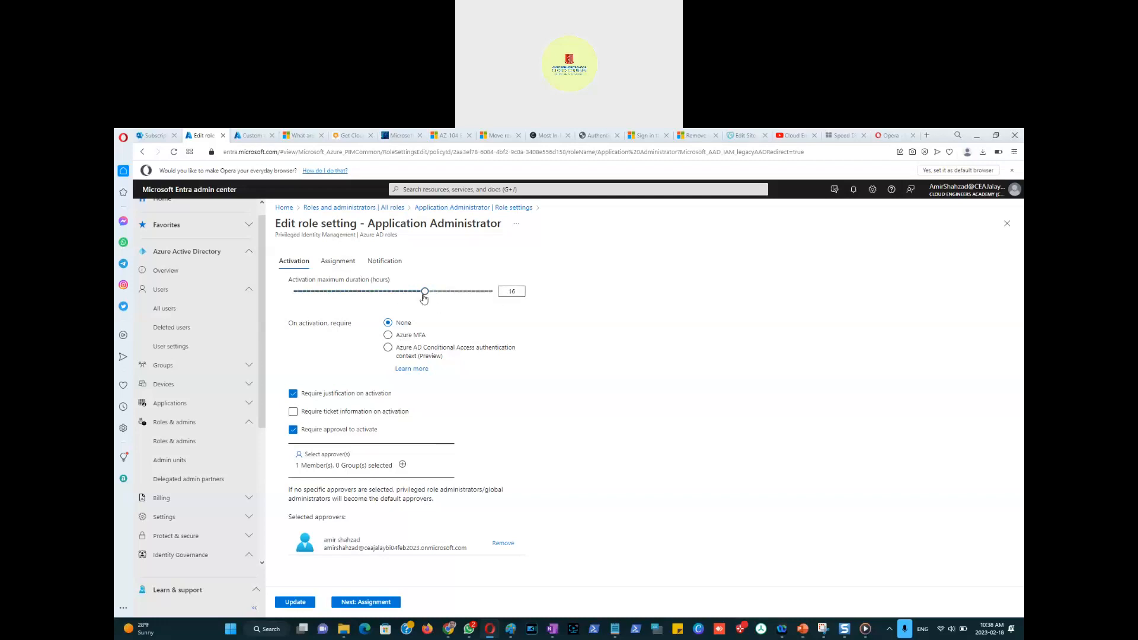
drag(424, 293, 342, 297)
Select Azure MFA as the On activation requirement for the Application Administrator role.
drag(358, 235, 272, 235)
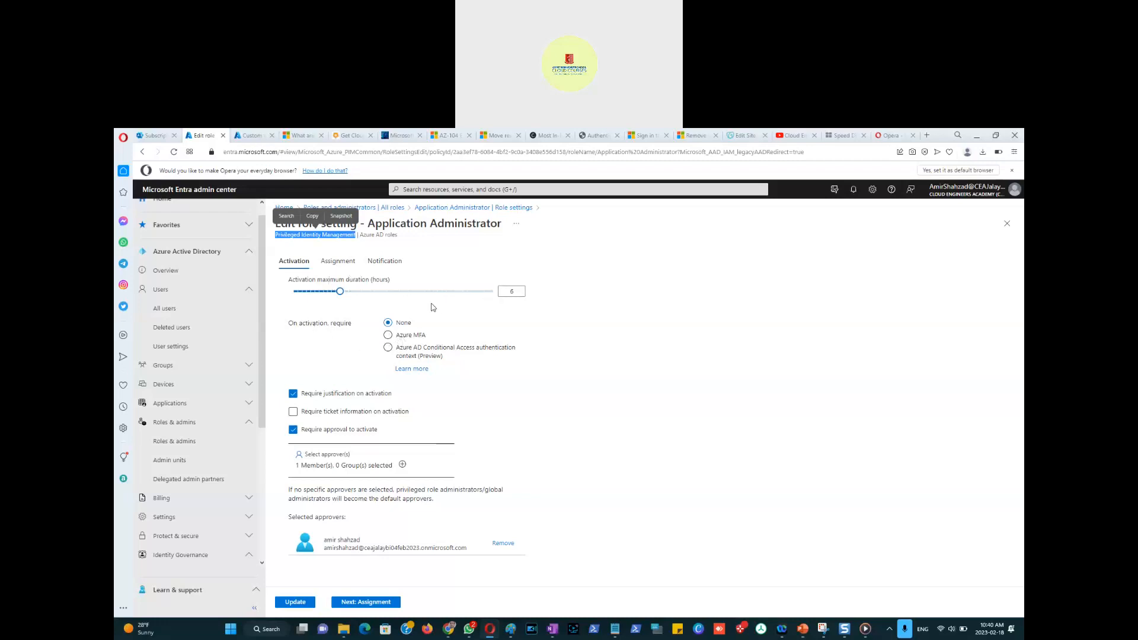
click(389, 336)
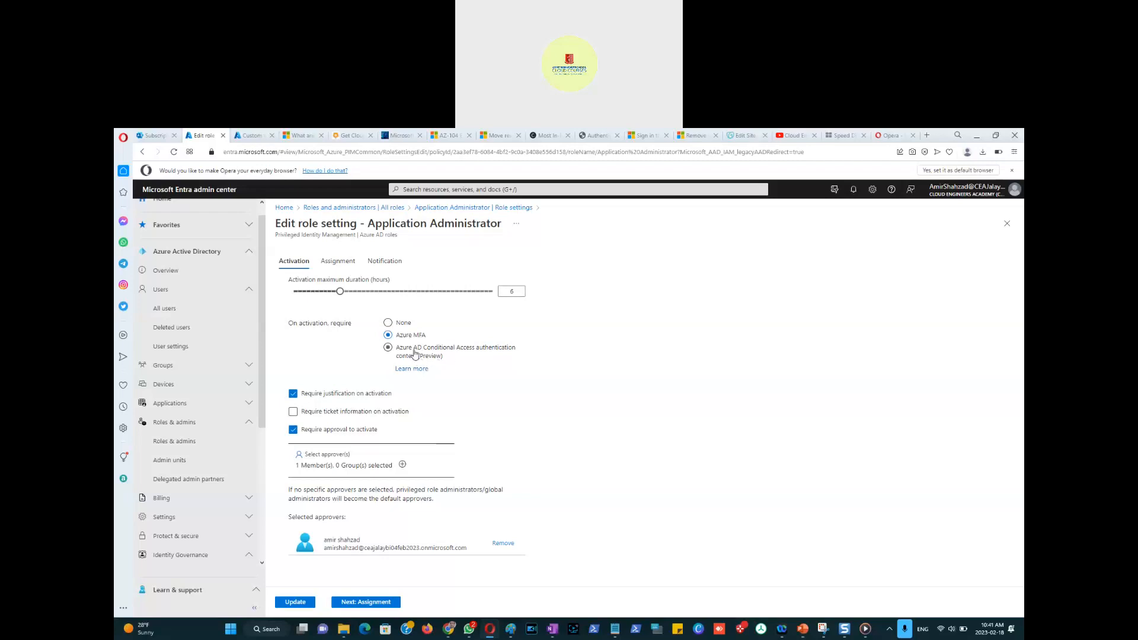
Highlight the 'Azure AD Conditional Access authentication context' activation option and scroll down the settings.
drag(423, 350, 477, 355)
scroll(332, 396, down, 1)
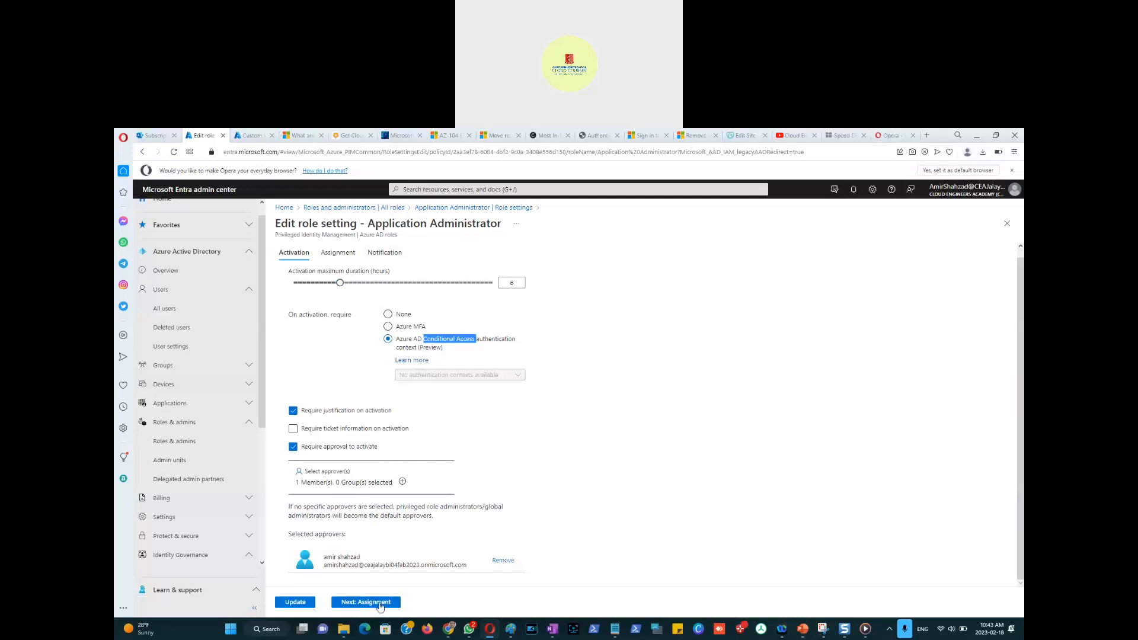
On the Assignment settings, toggle permanent eligible assignments on and back off.
click(380, 603)
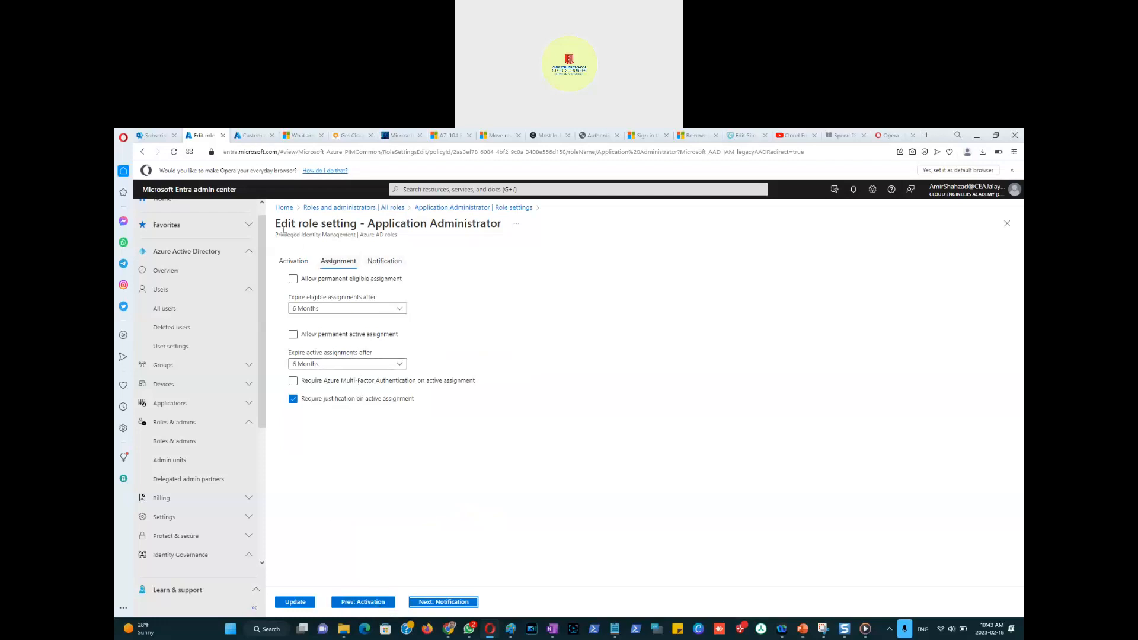
drag(281, 222, 647, 224)
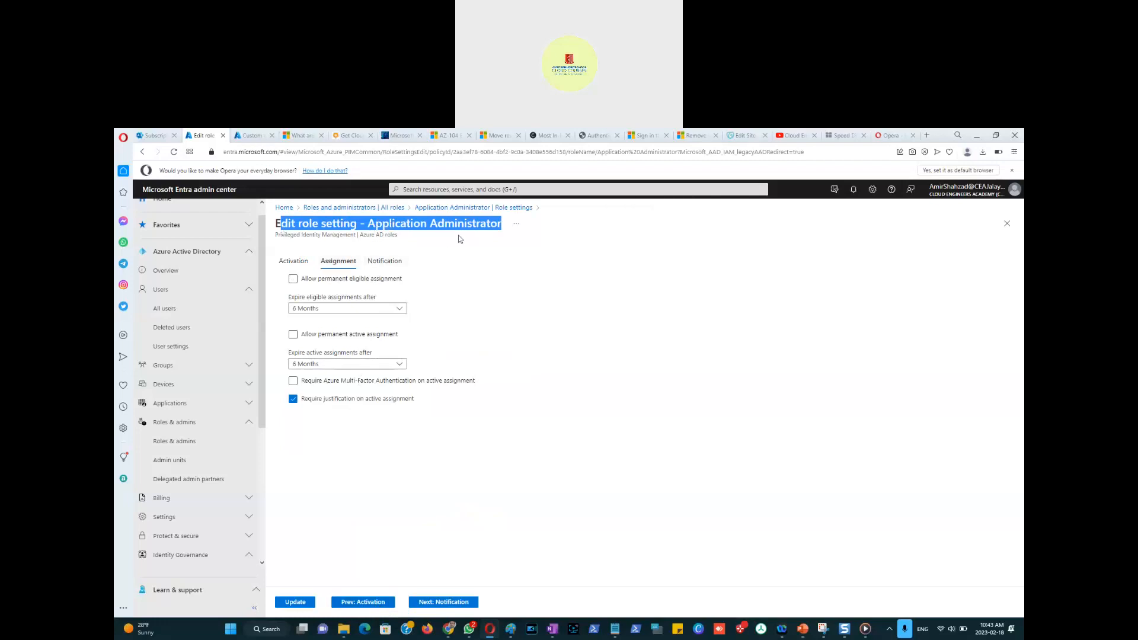
click(439, 244)
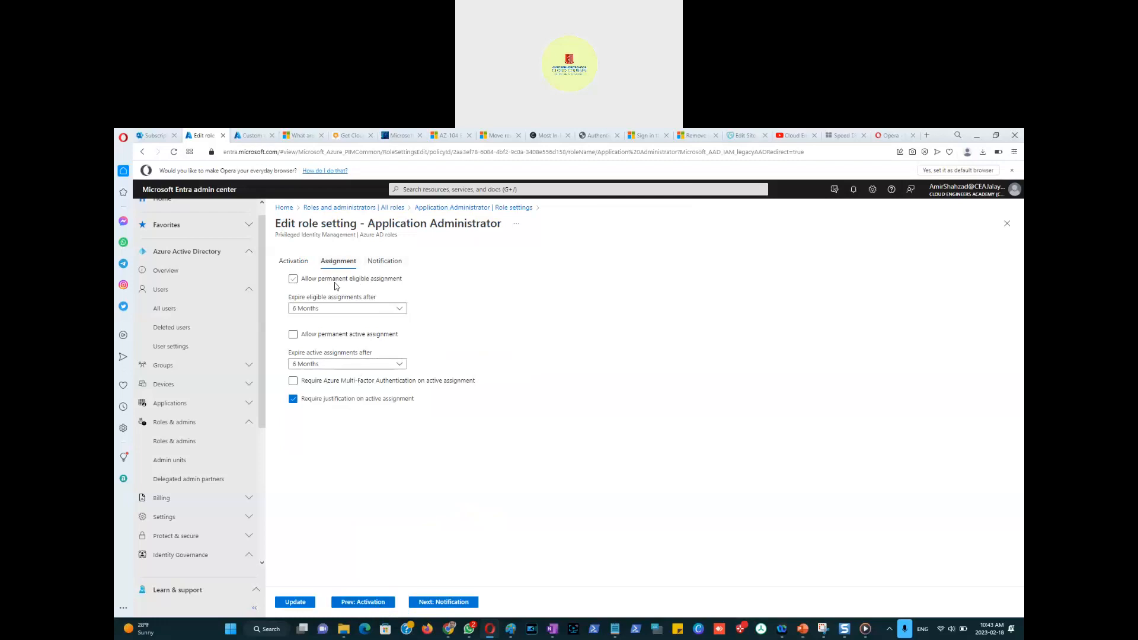
click(294, 279)
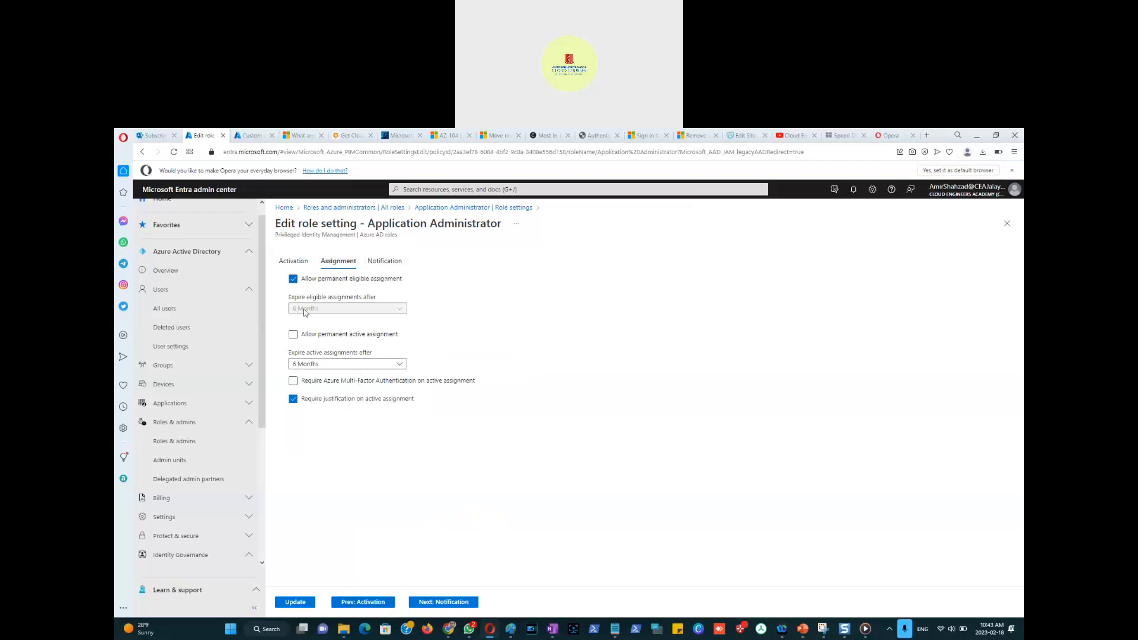
click(294, 282)
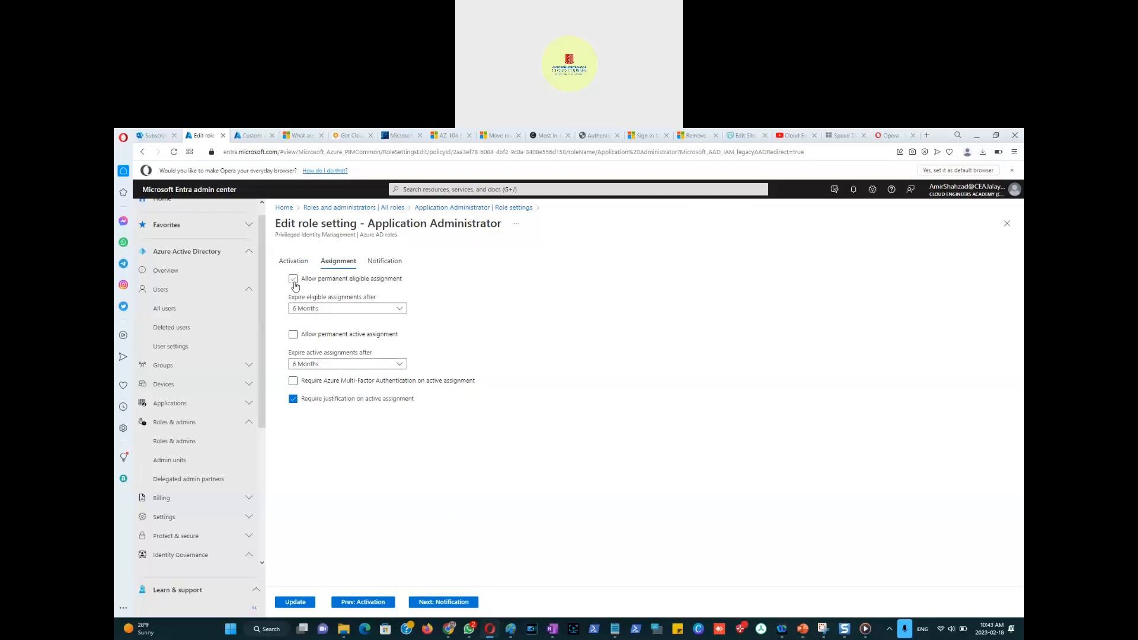
Try 3 Months for eligible assignment expiry, then leave it at 6 Months.
click(400, 311)
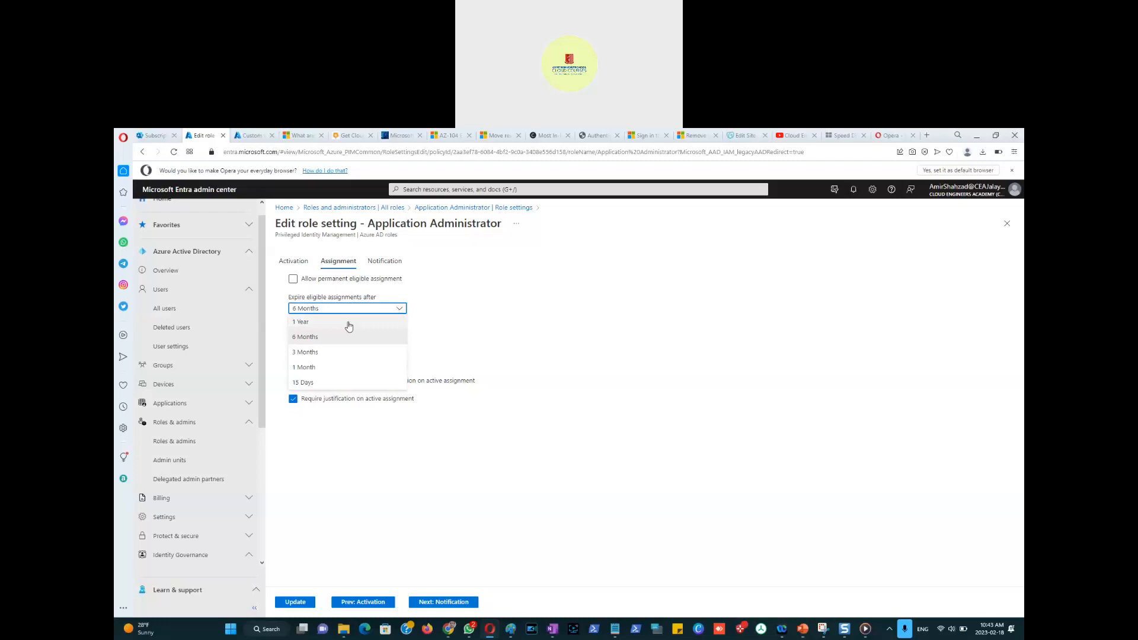
click(317, 355)
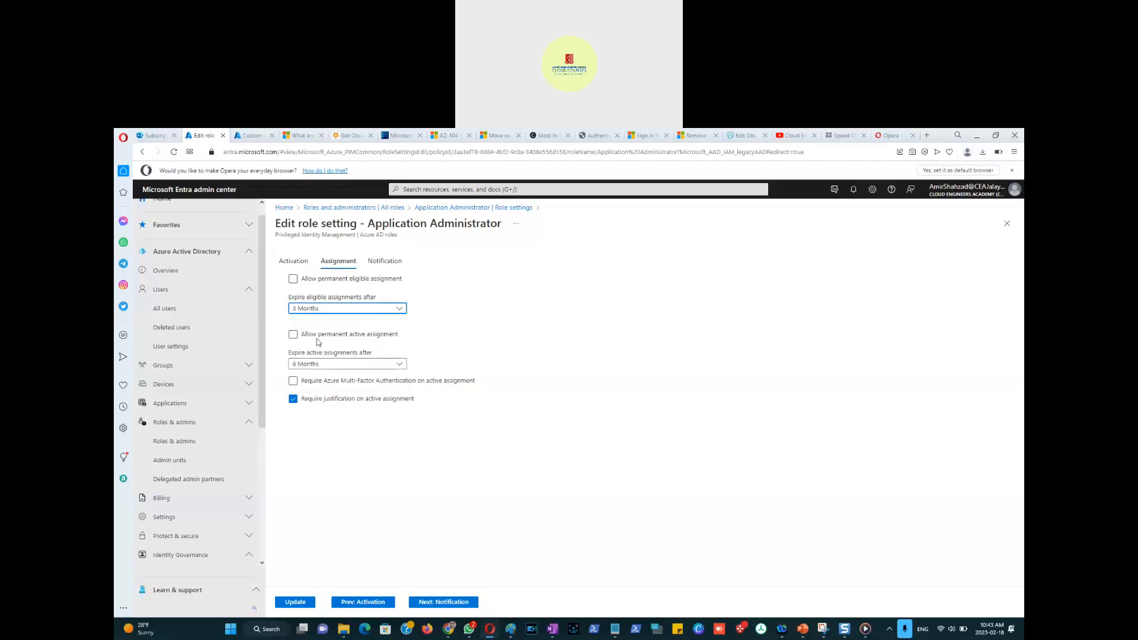
click(319, 311)
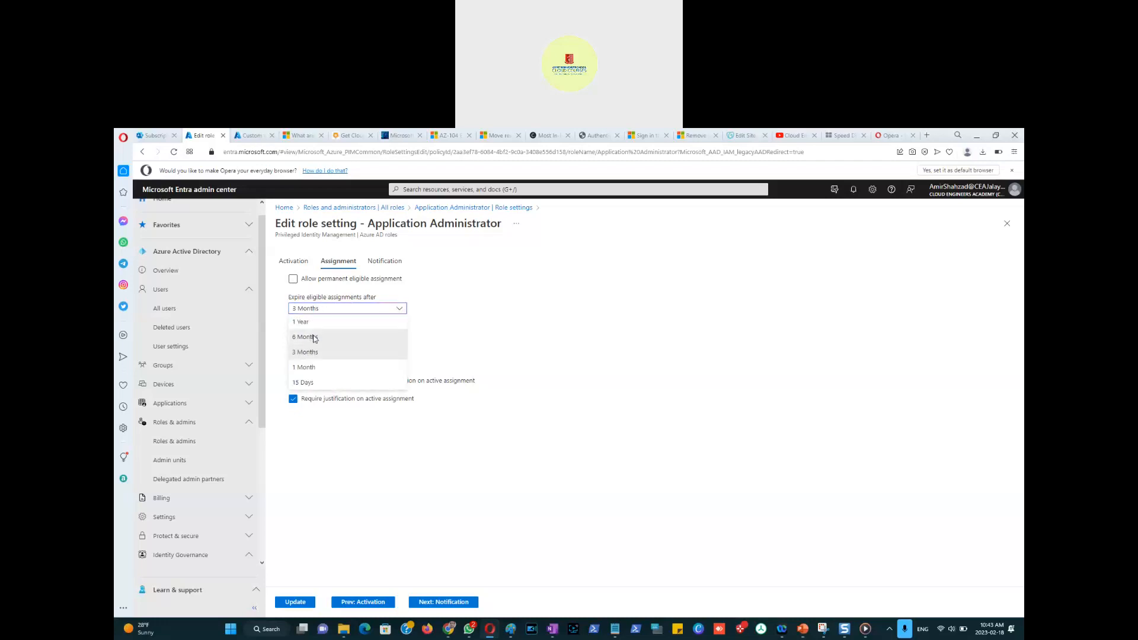
click(316, 341)
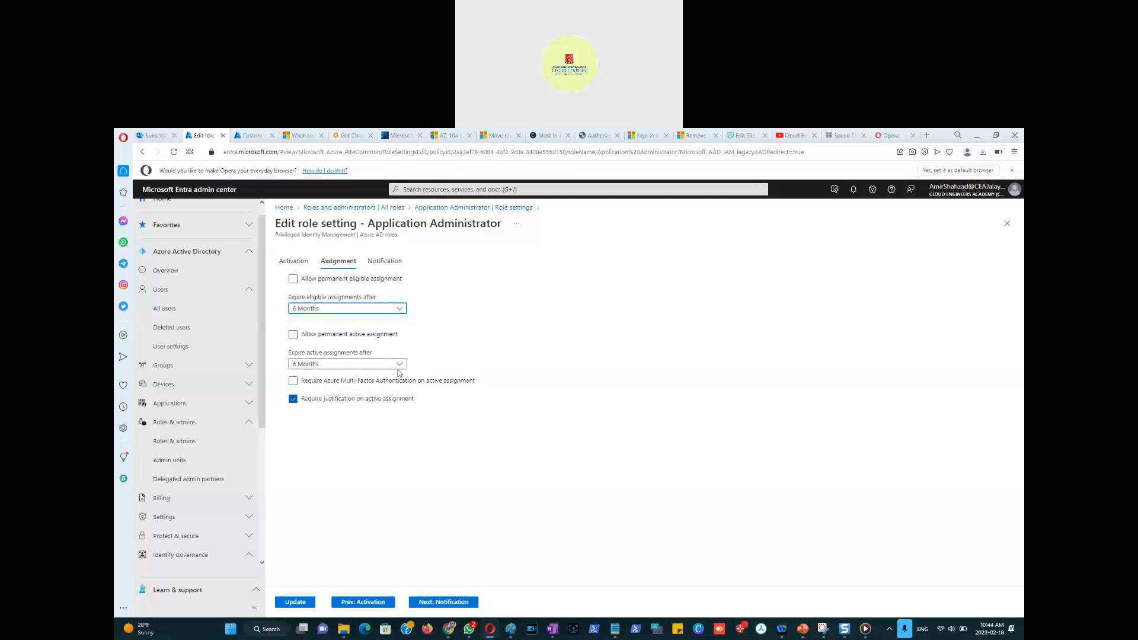
click(368, 312)
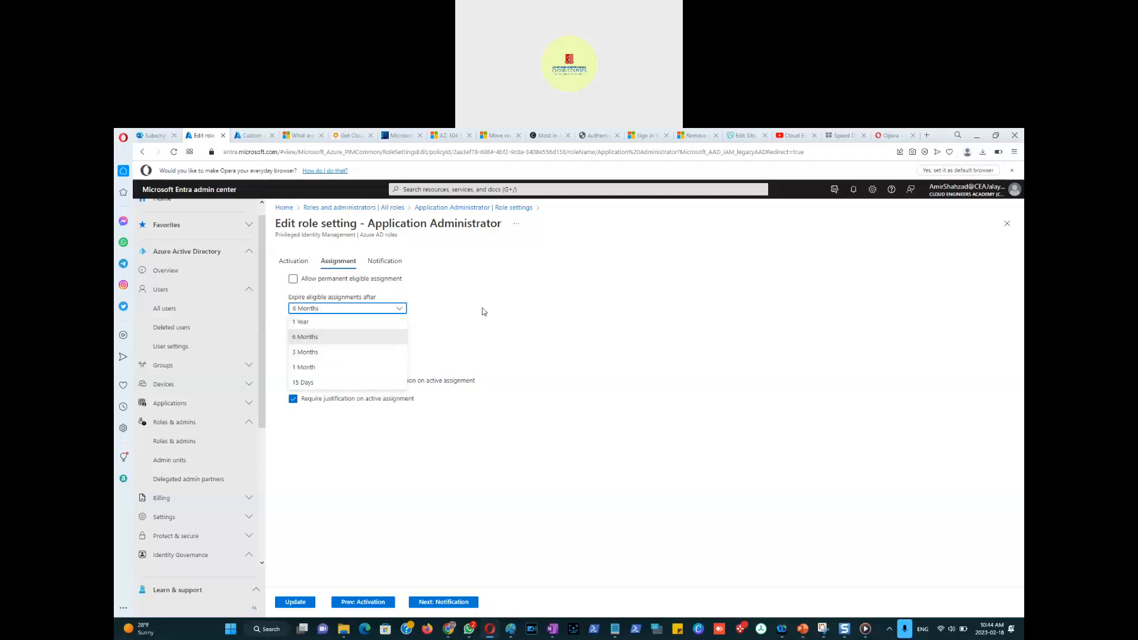
click(422, 311)
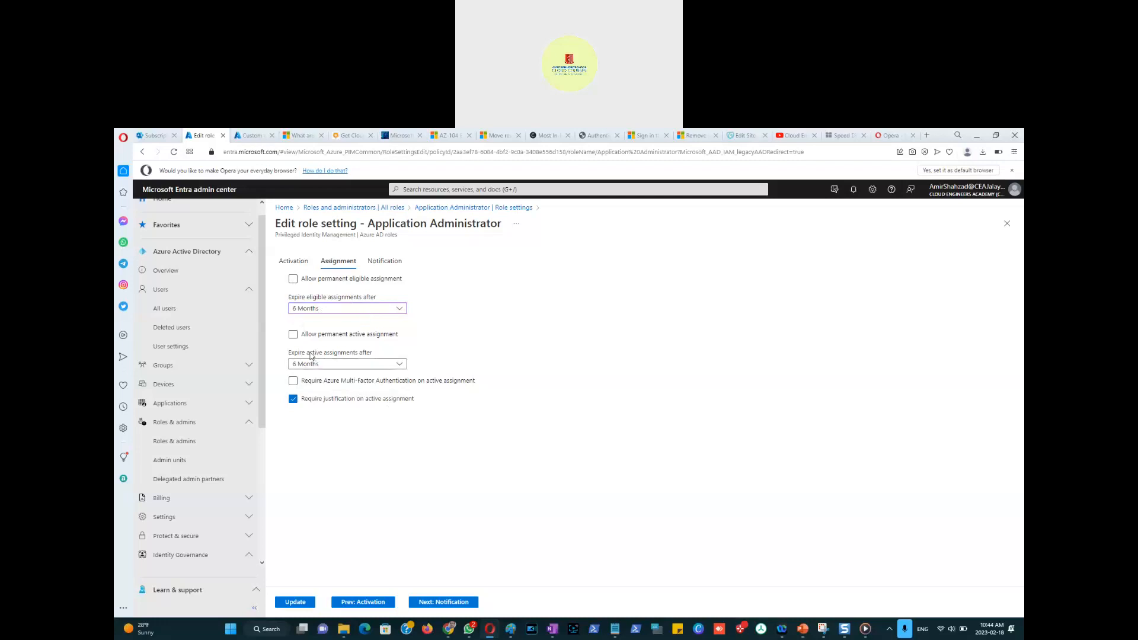
Toggle permanent active assignments on and back off, and change the MFA-on-active-assignment requirement.
click(293, 336)
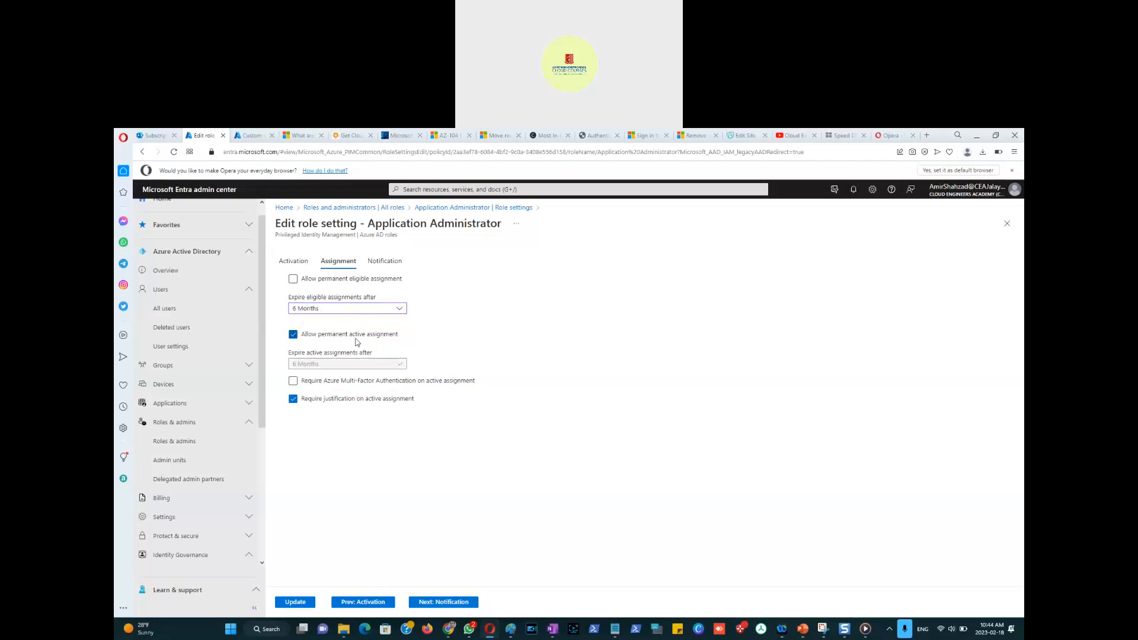
click(293, 335)
click(294, 383)
Review the Notification and Activation settings, then save the Application Administrator role settings with Update.
click(448, 602)
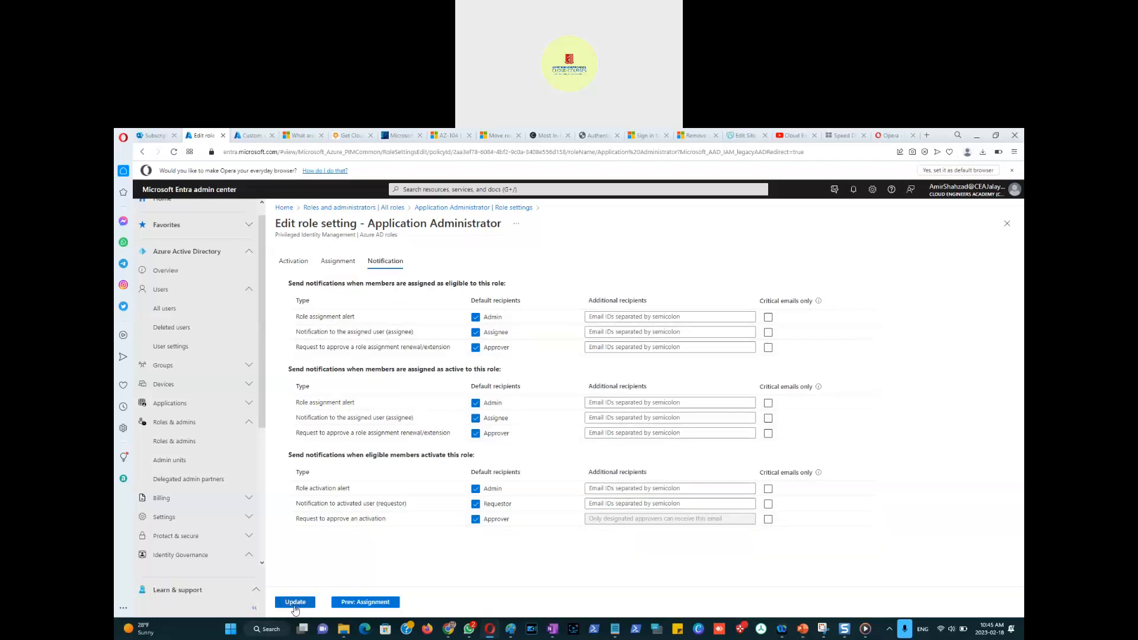
click(293, 262)
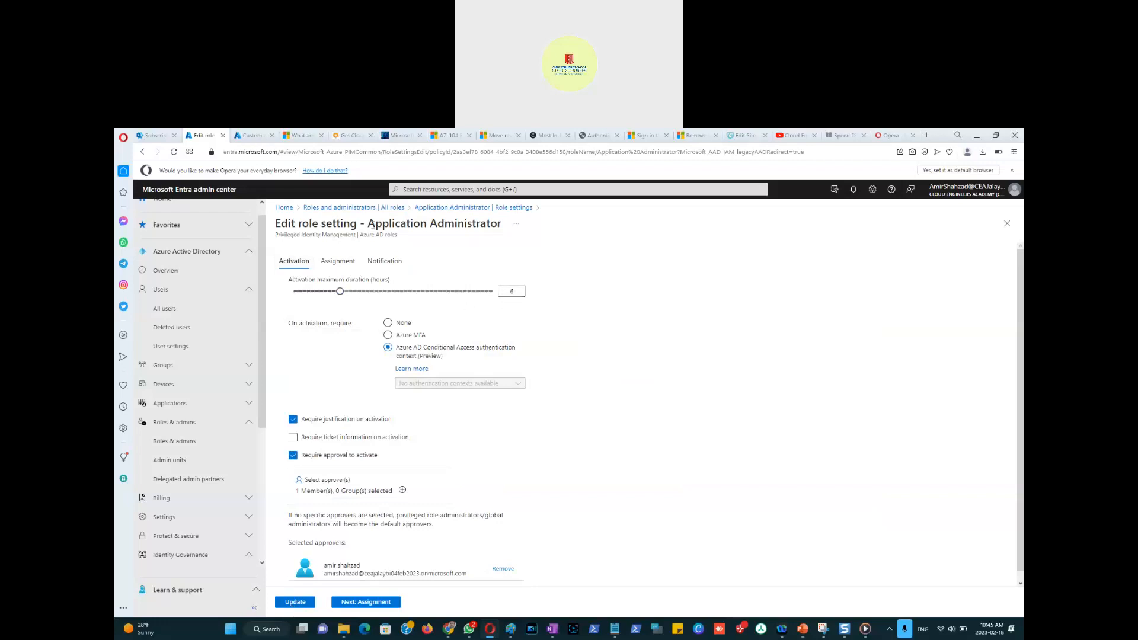
drag(371, 224, 504, 232)
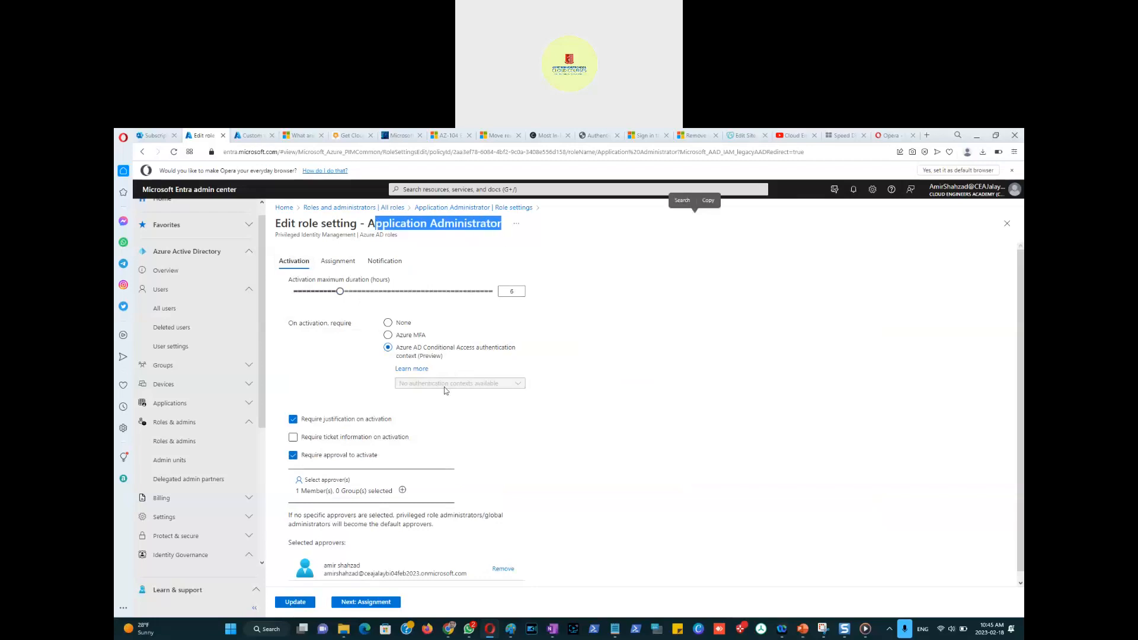
click(410, 324)
click(290, 603)
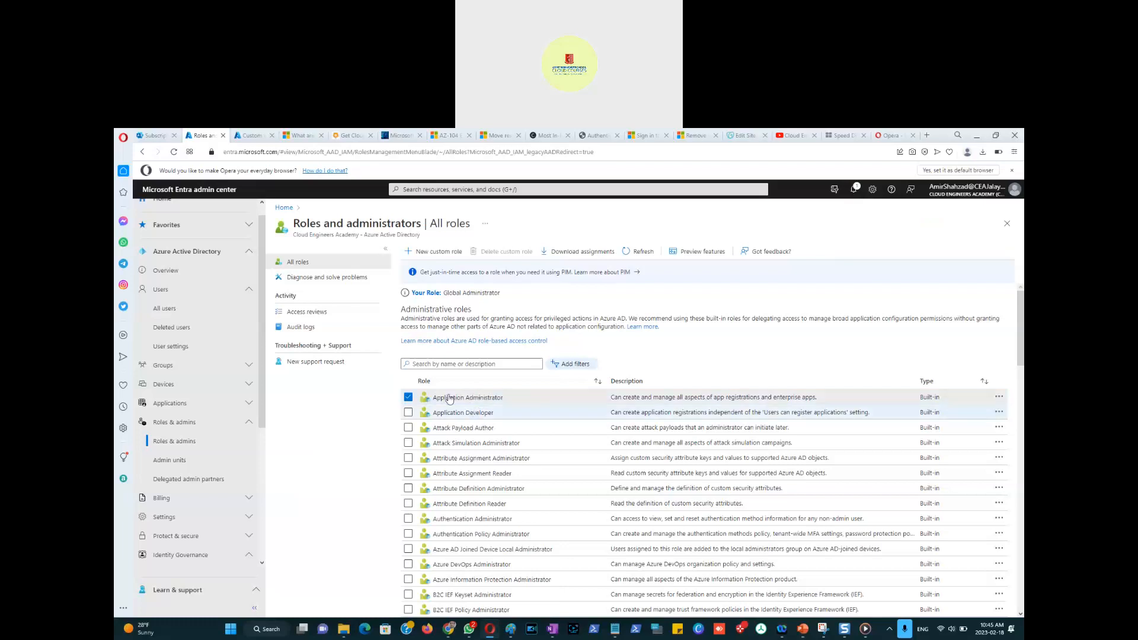
Browse the roles list, briefly viewing Azure AD Joined Device Local Administrator, then open Application Administrator's assignments.
click(409, 398)
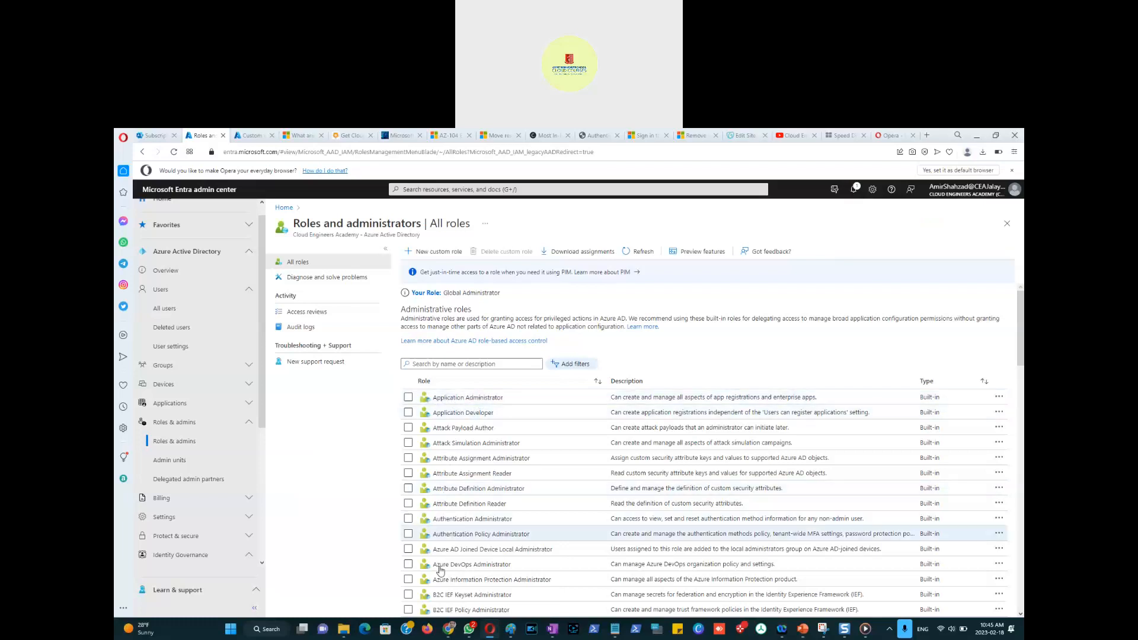
scroll(451, 557, down, 3)
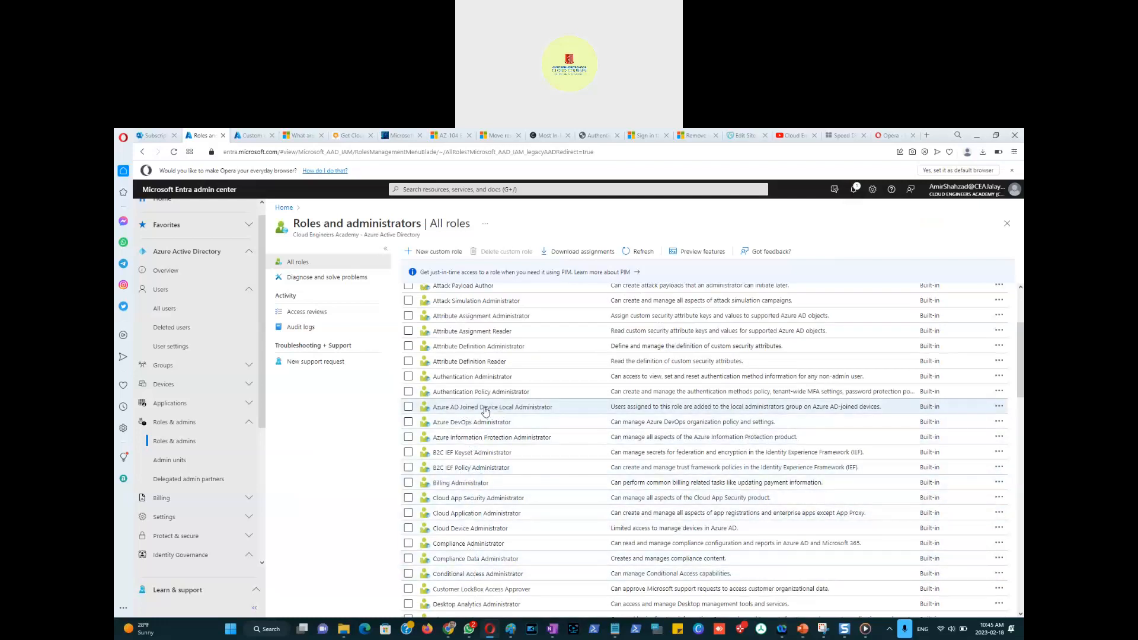
click(457, 408)
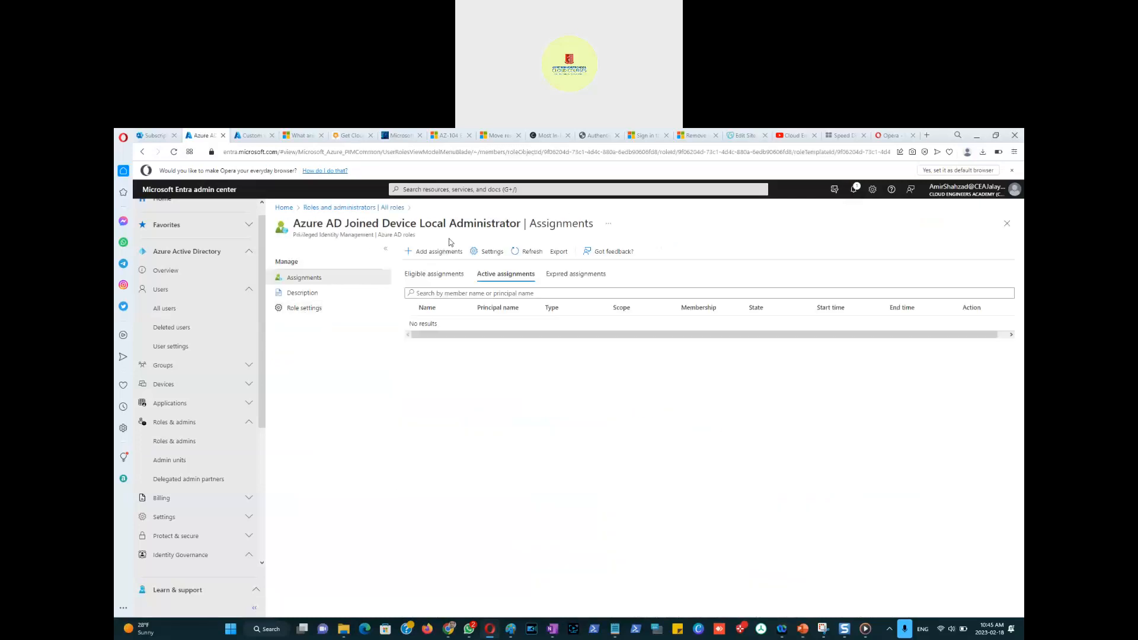
click(355, 207)
click(408, 407)
click(409, 408)
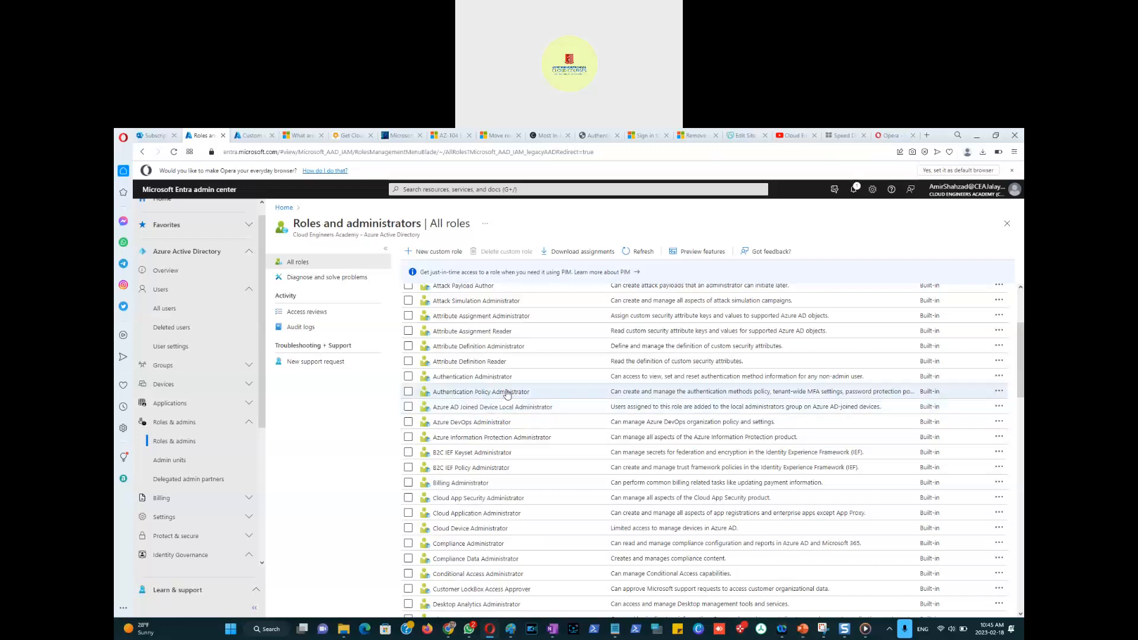
scroll(504, 391, up, 3)
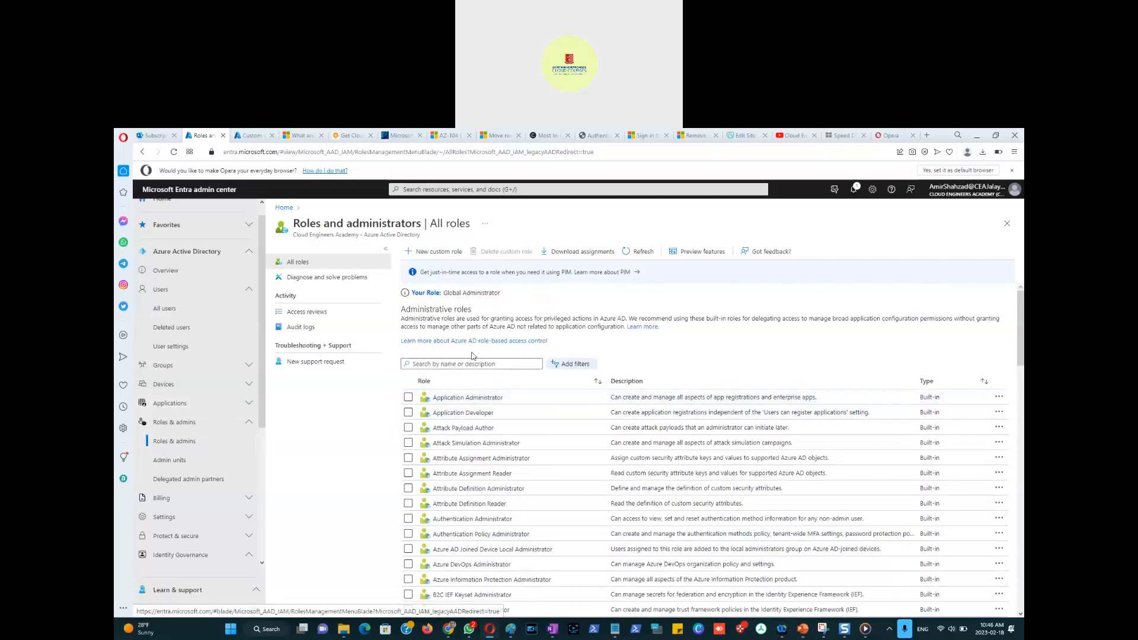
click(453, 401)
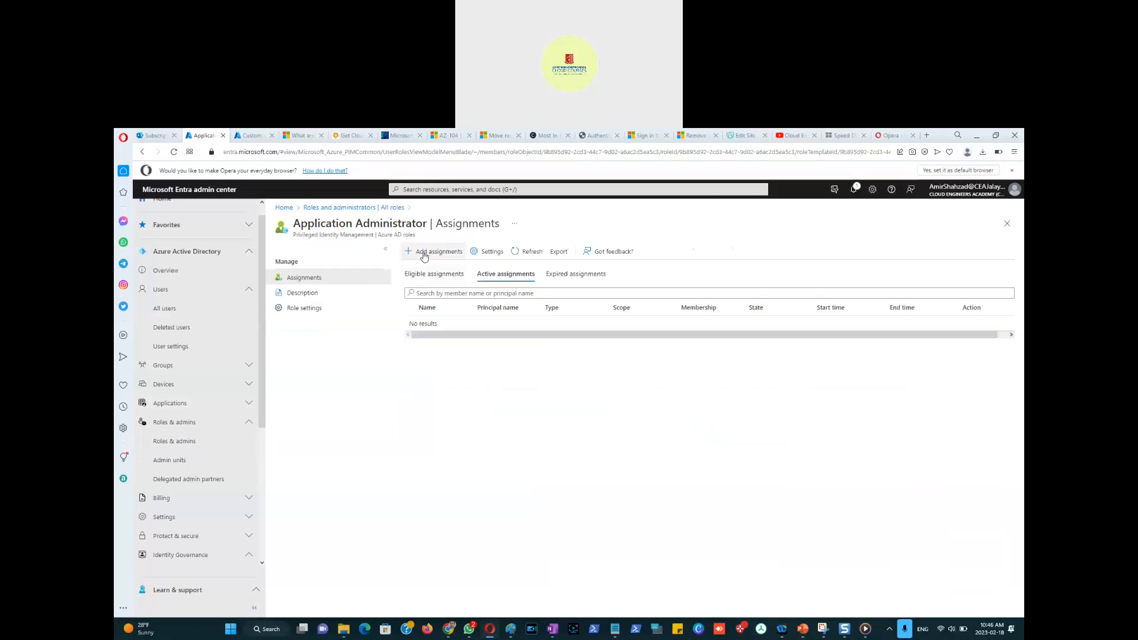
Add an assignment, changing scope type from Application to Directory, and open the member picker.
click(424, 256)
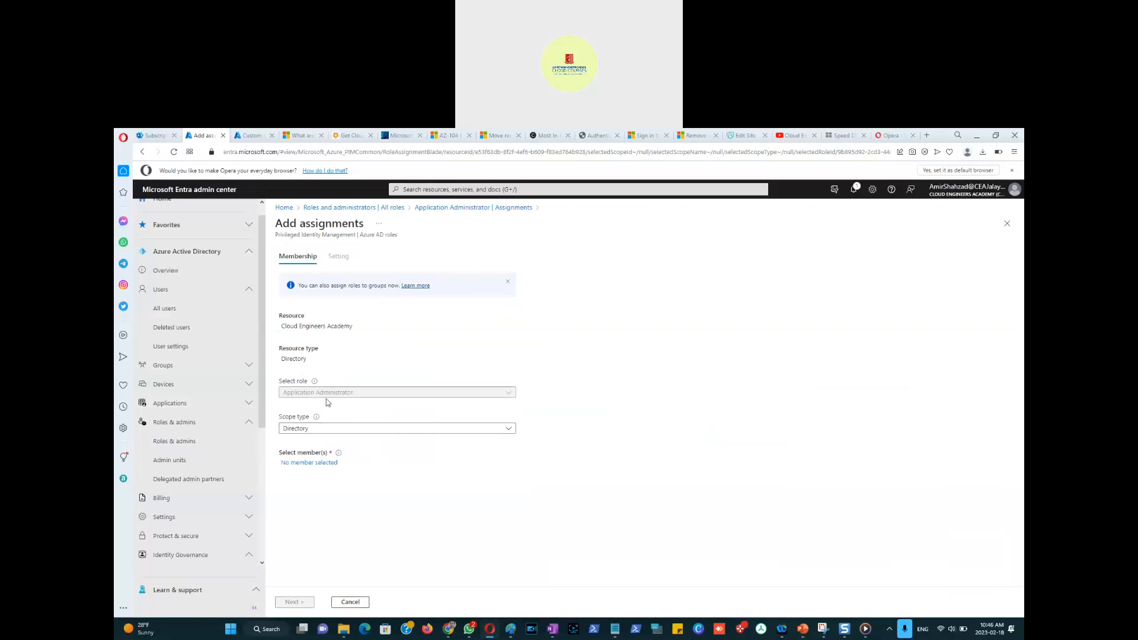
click(321, 432)
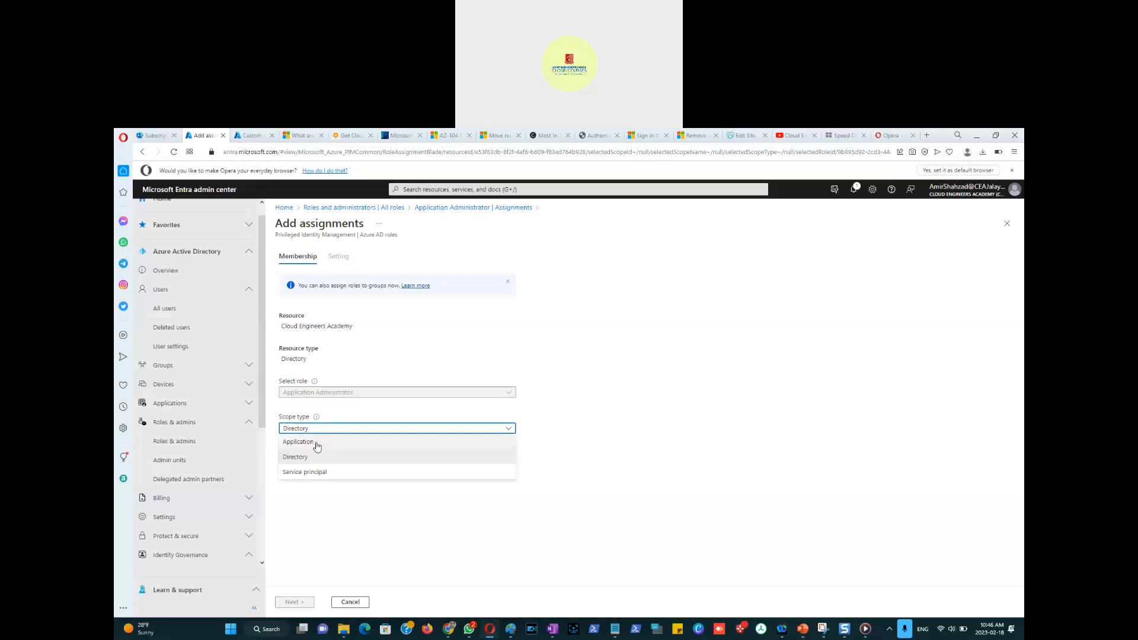
click(317, 445)
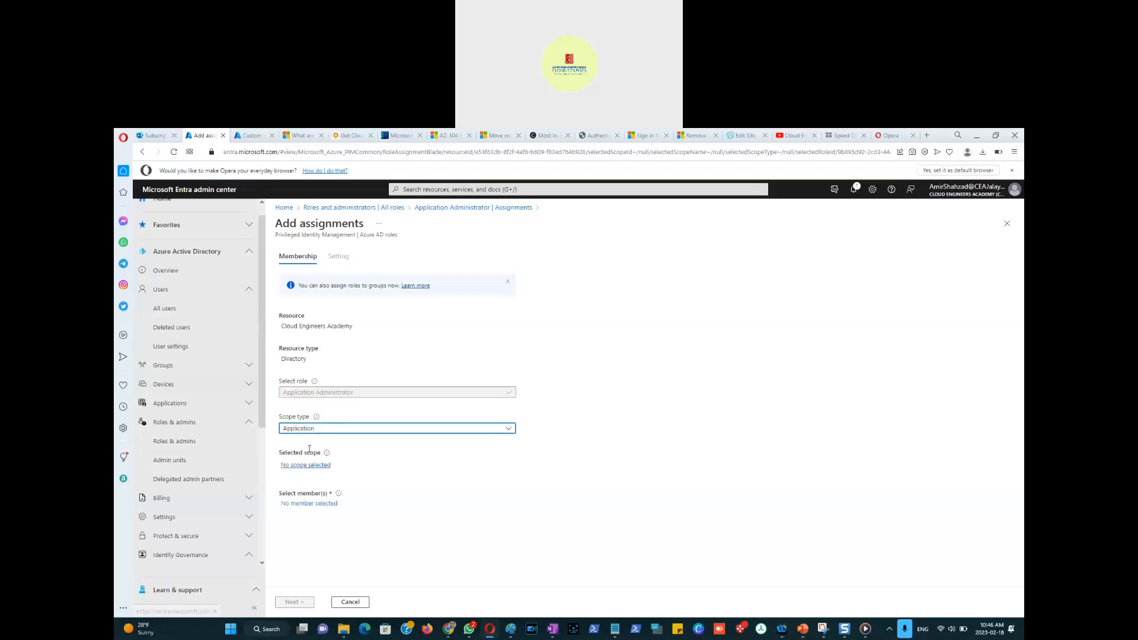
click(310, 432)
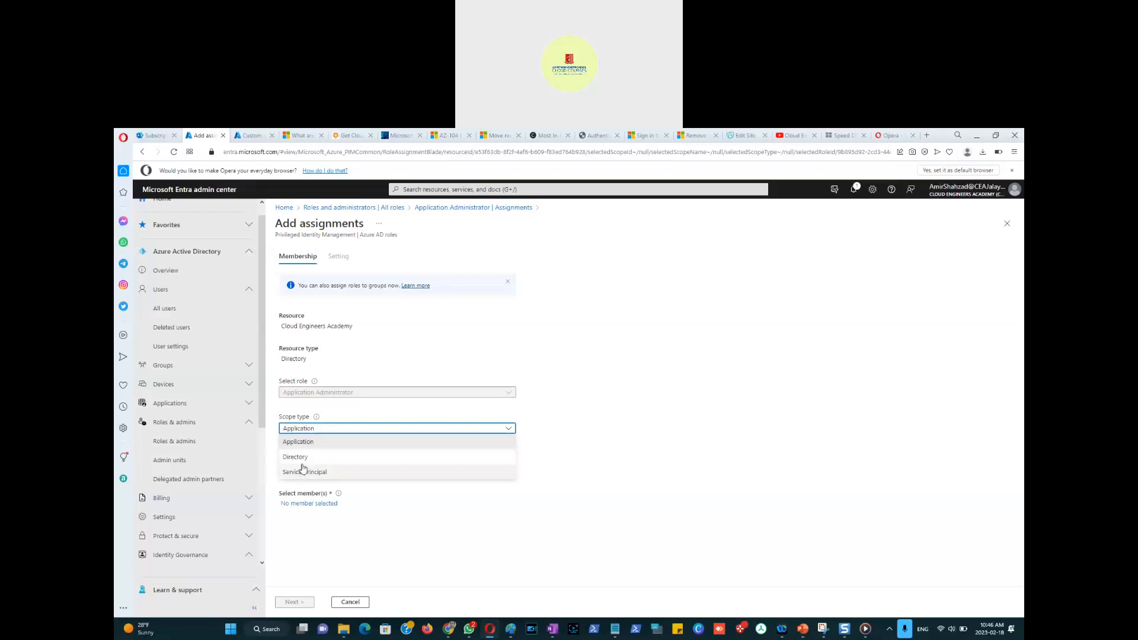
click(300, 460)
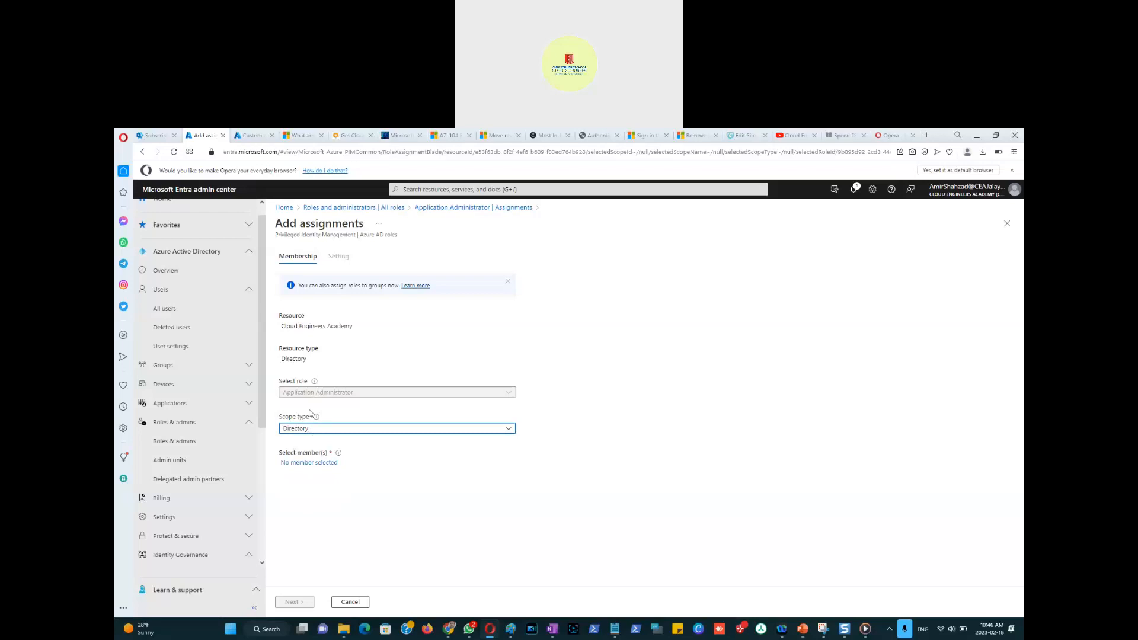
click(307, 463)
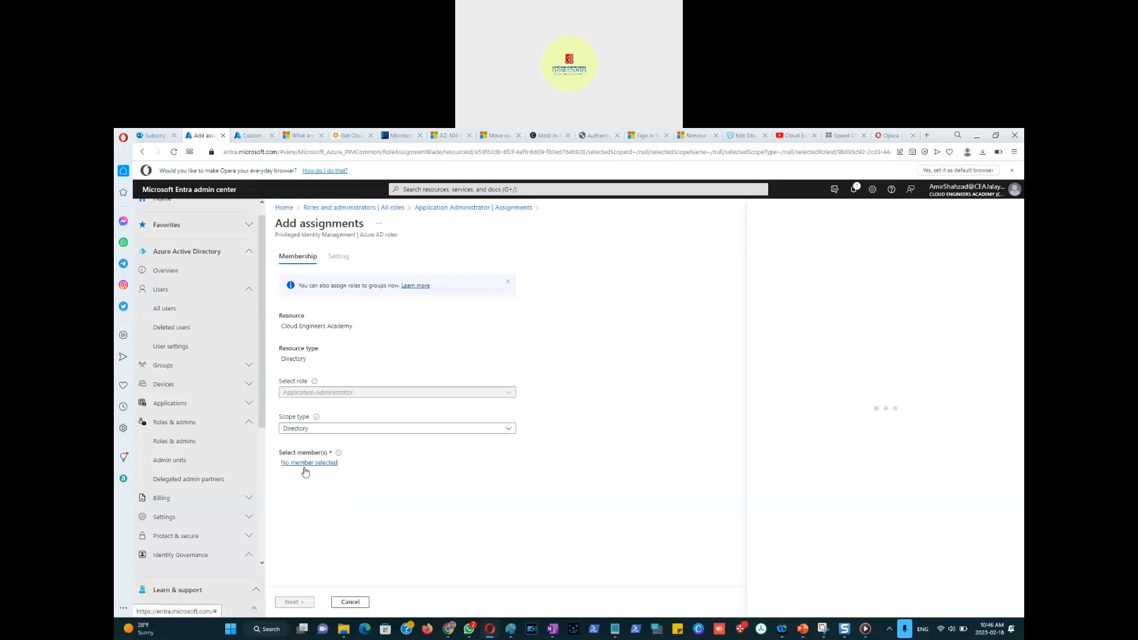
Select the first test user and assign Eligible with the default 02/18/2023–06/17/2023 dates.
click(814, 318)
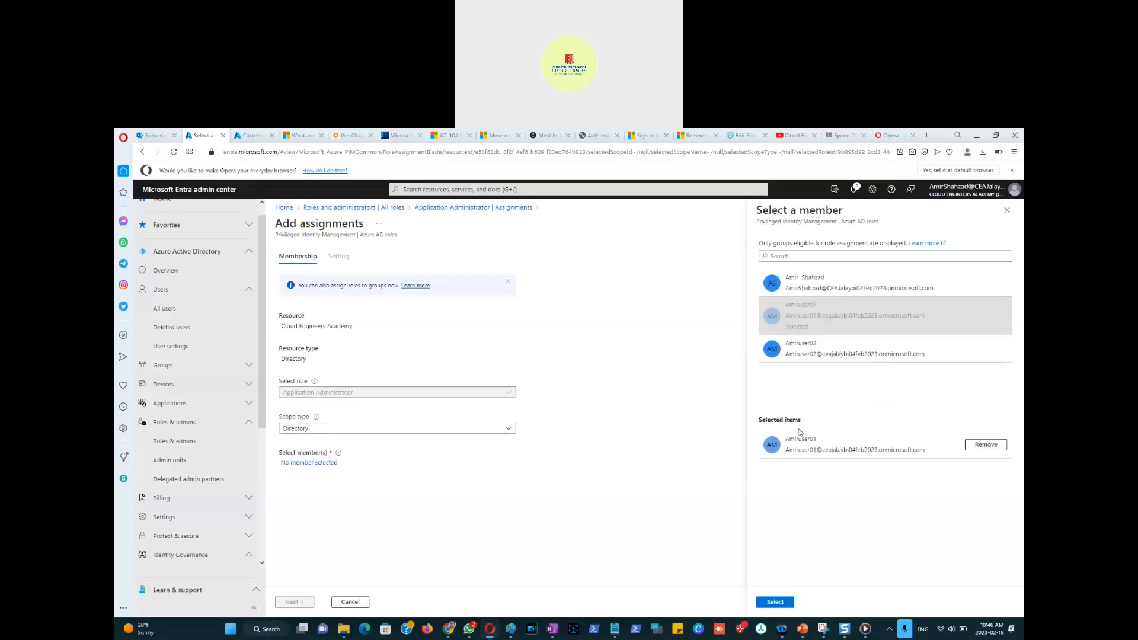
click(775, 602)
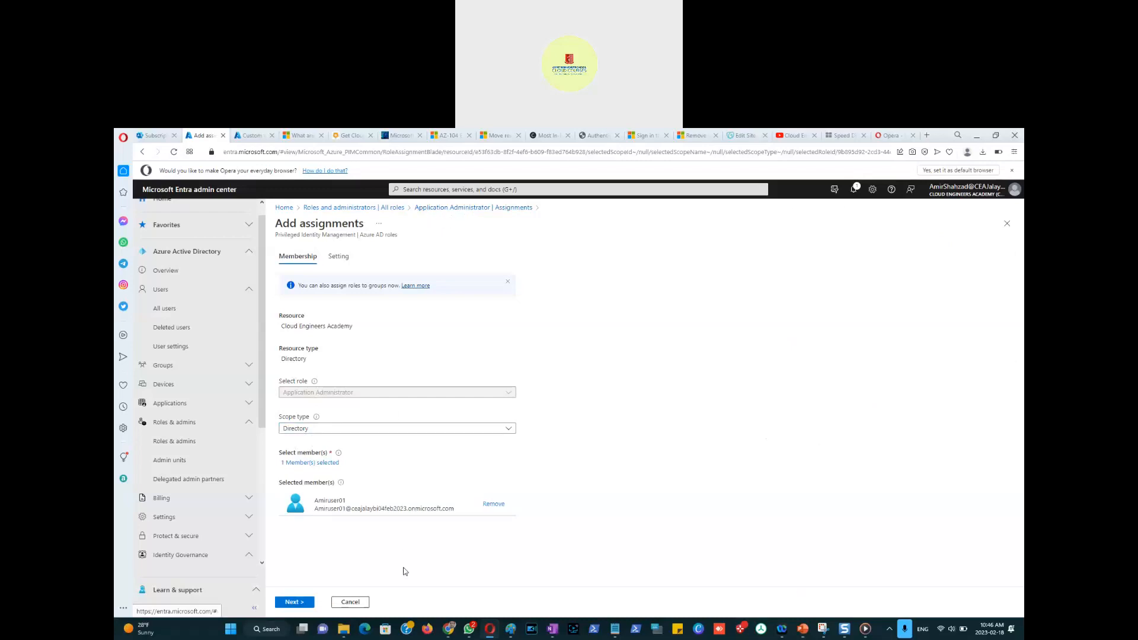
click(311, 602)
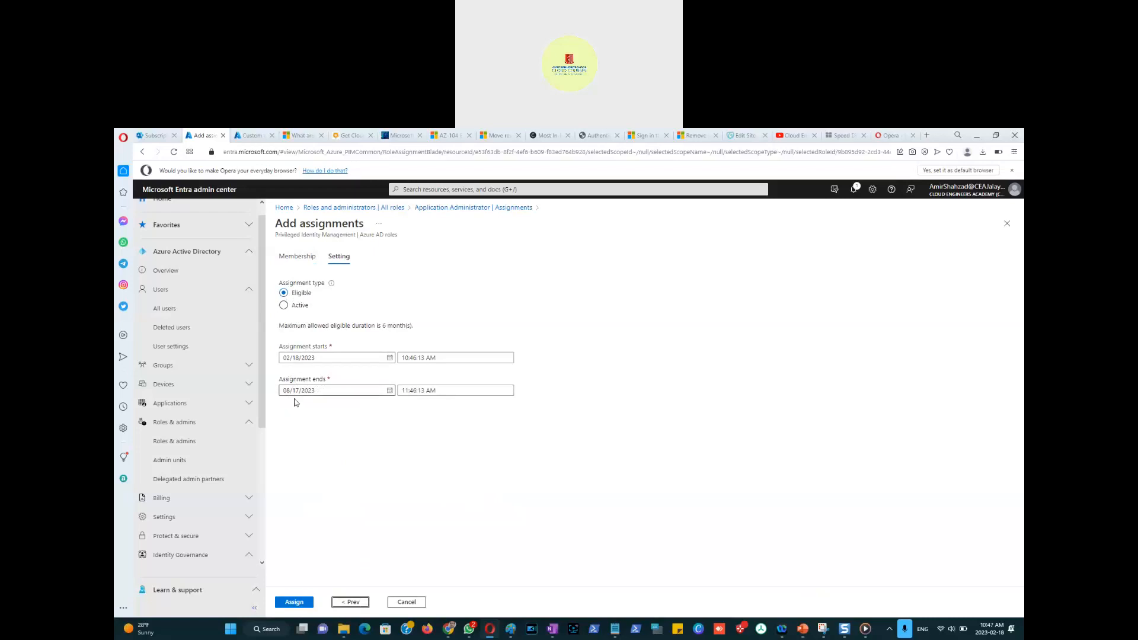
click(290, 603)
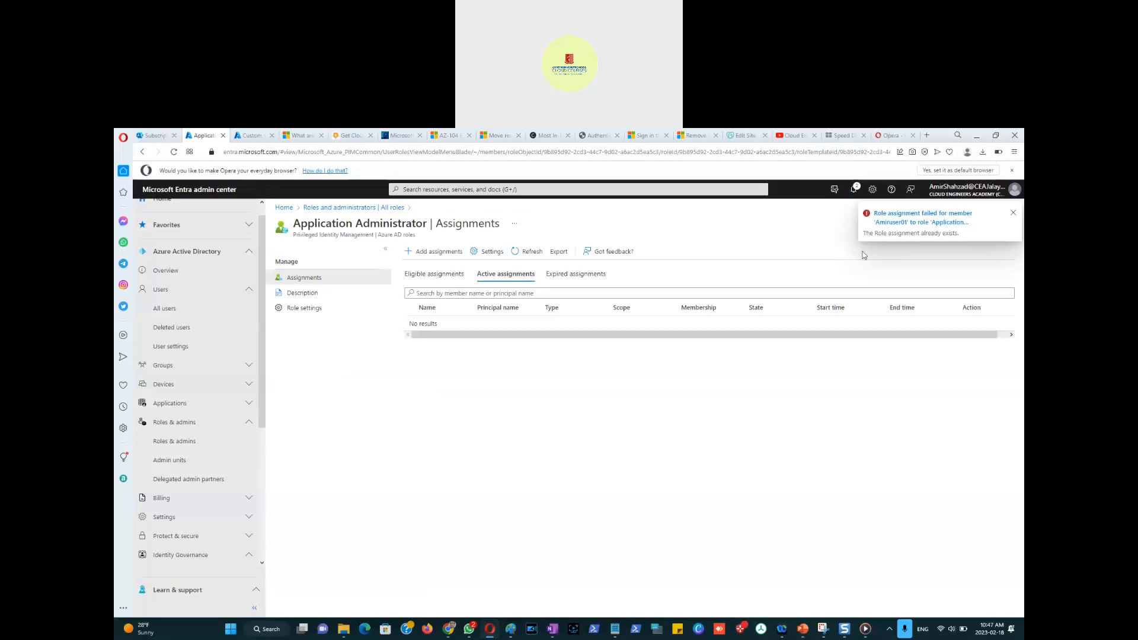
Open the 'Role assignment failed' notification details, then close the blade.
click(934, 221)
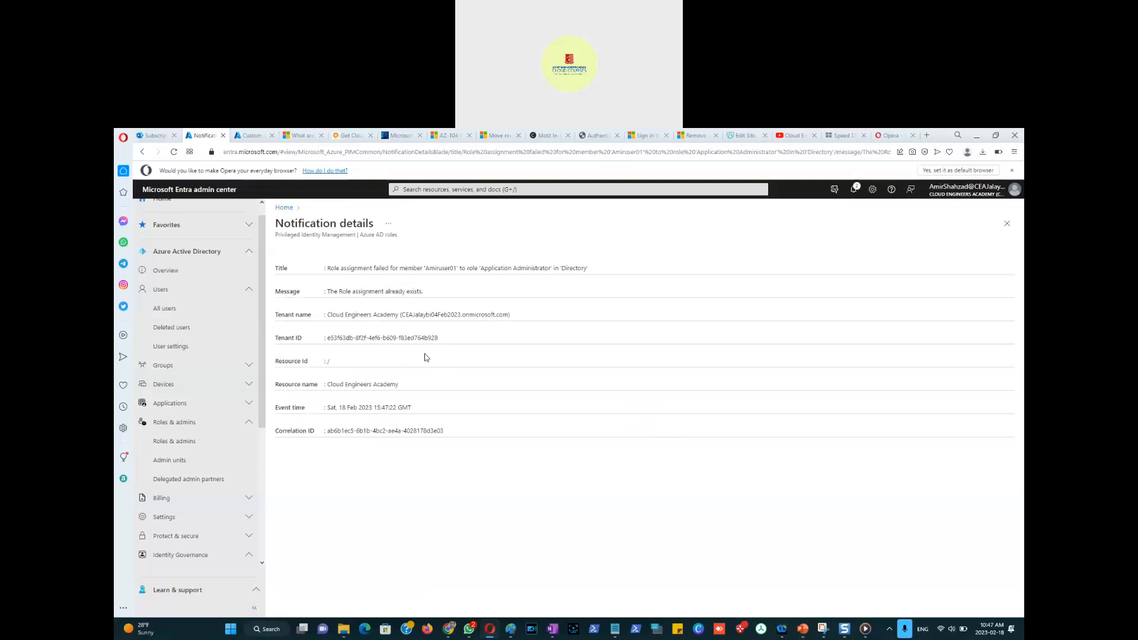
click(1007, 224)
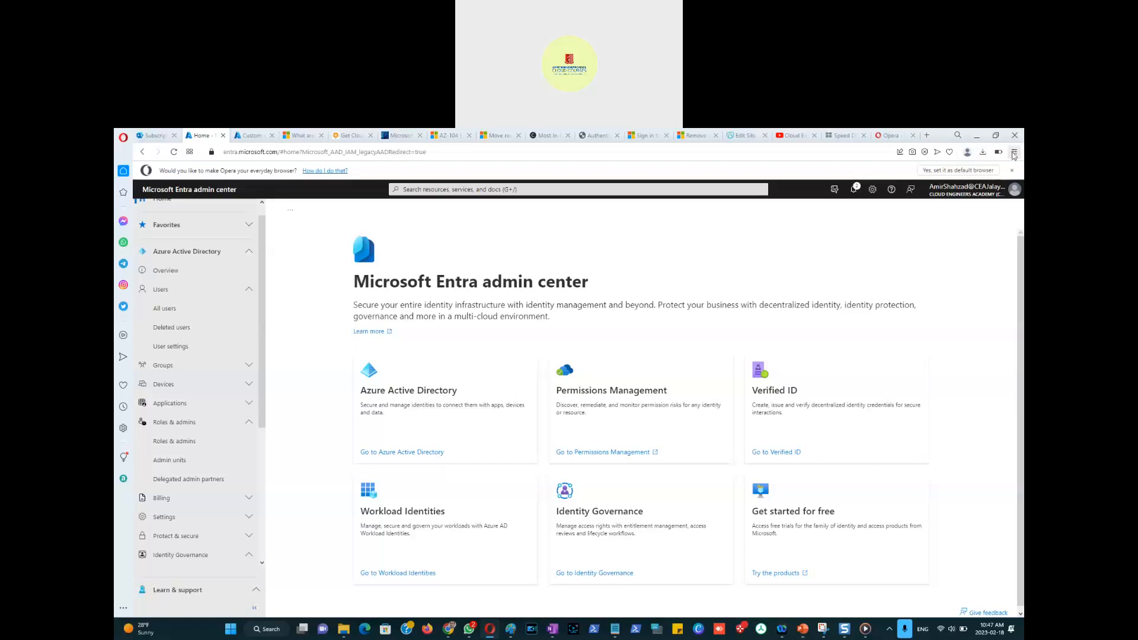
Check Opera's Easy setup, switch to the Microsoft 365 admin tab and back, then open Roles & admins.
click(1015, 153)
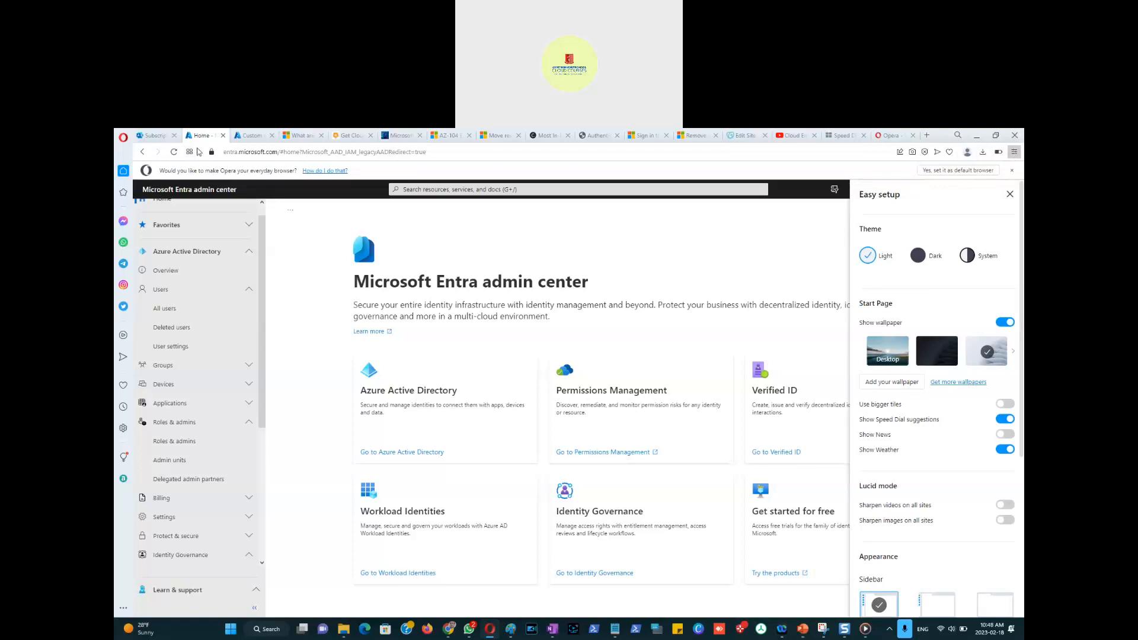
click(167, 143)
click(201, 136)
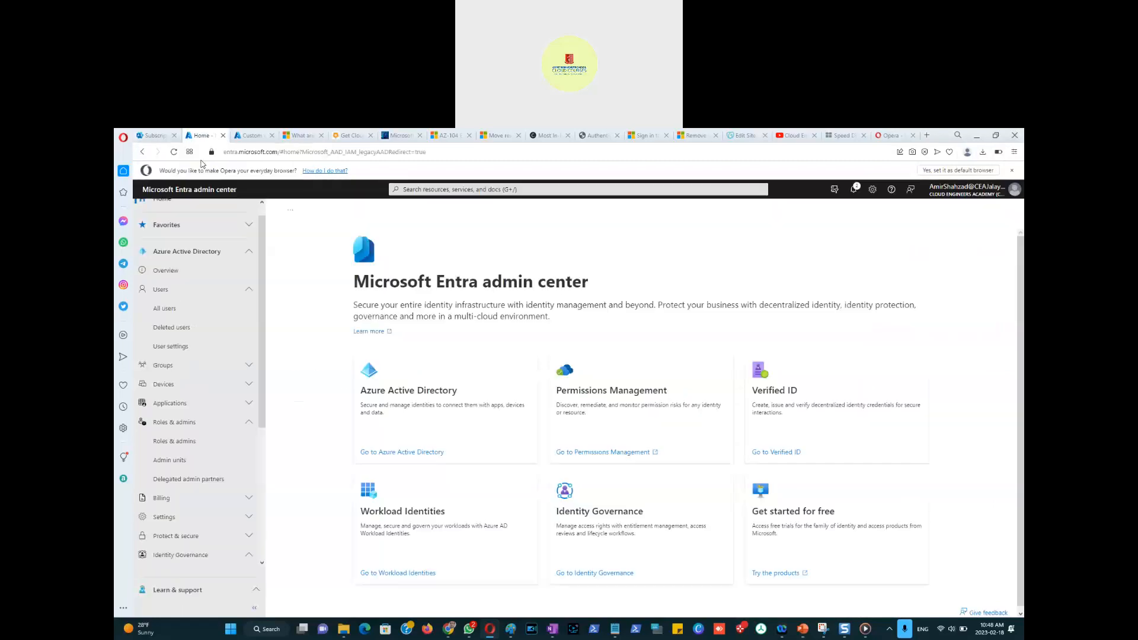
click(181, 422)
click(180, 422)
click(174, 441)
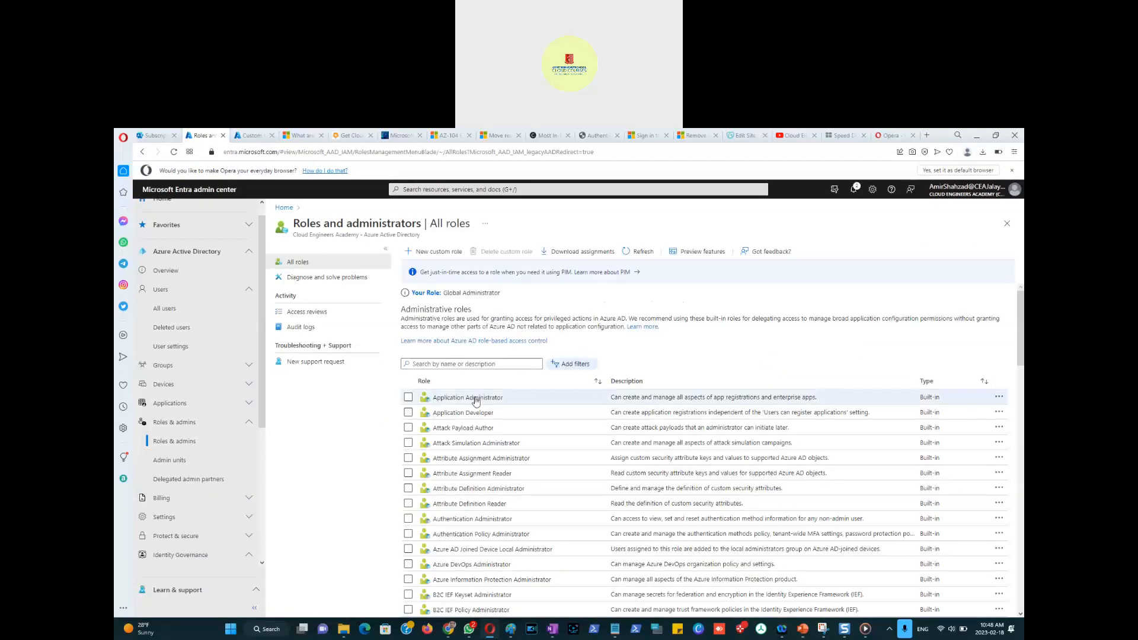
Open Application Administrator's Eligible assignments and select the test user's 2/4/2023–7/4/2023 entry.
click(470, 398)
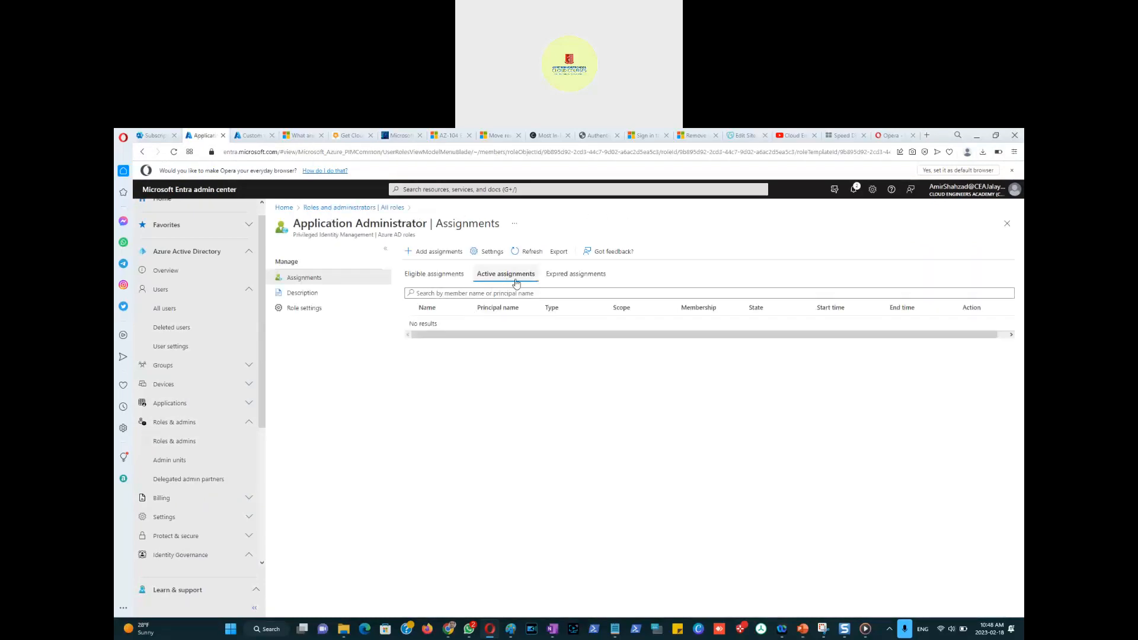
click(420, 275)
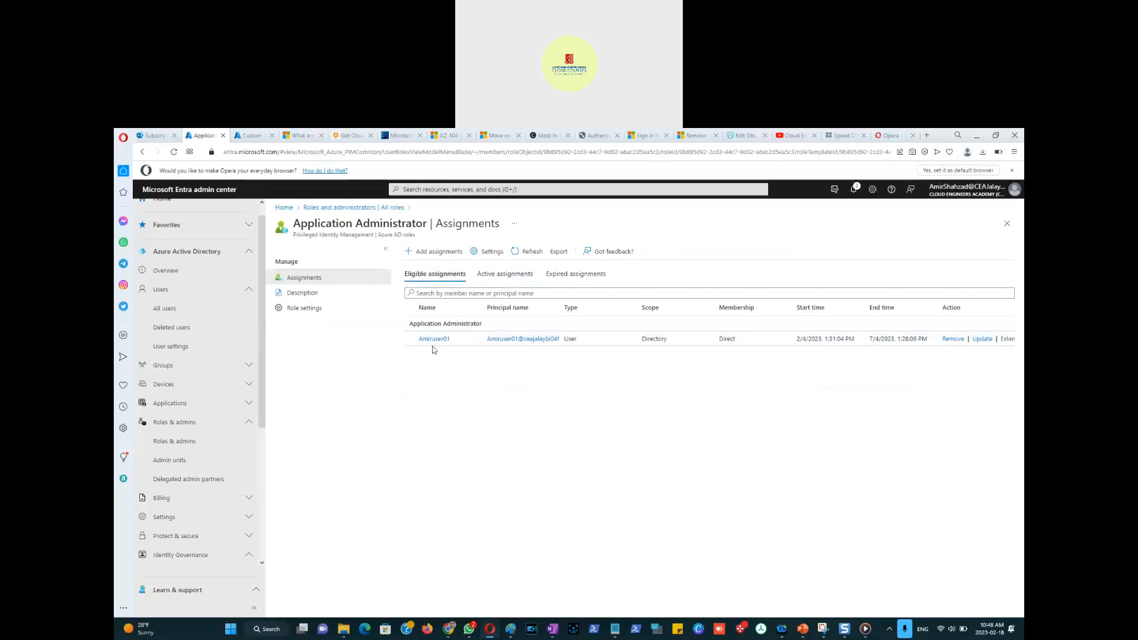
click(433, 346)
Open and dismiss Opera's Easy setup and account popups.
click(1015, 153)
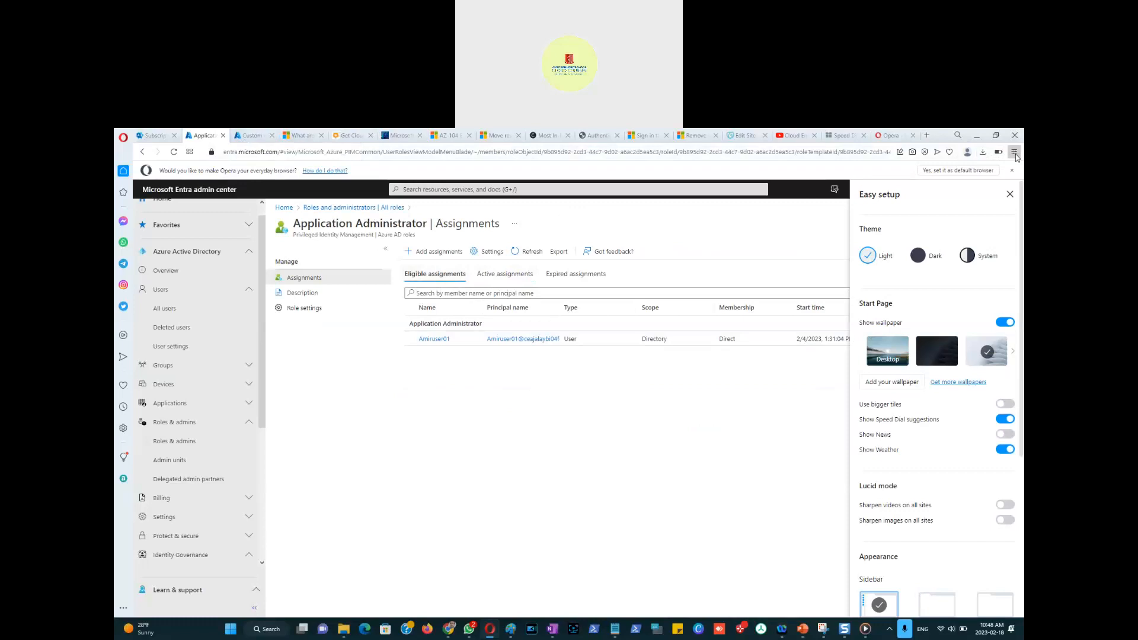
click(1015, 153)
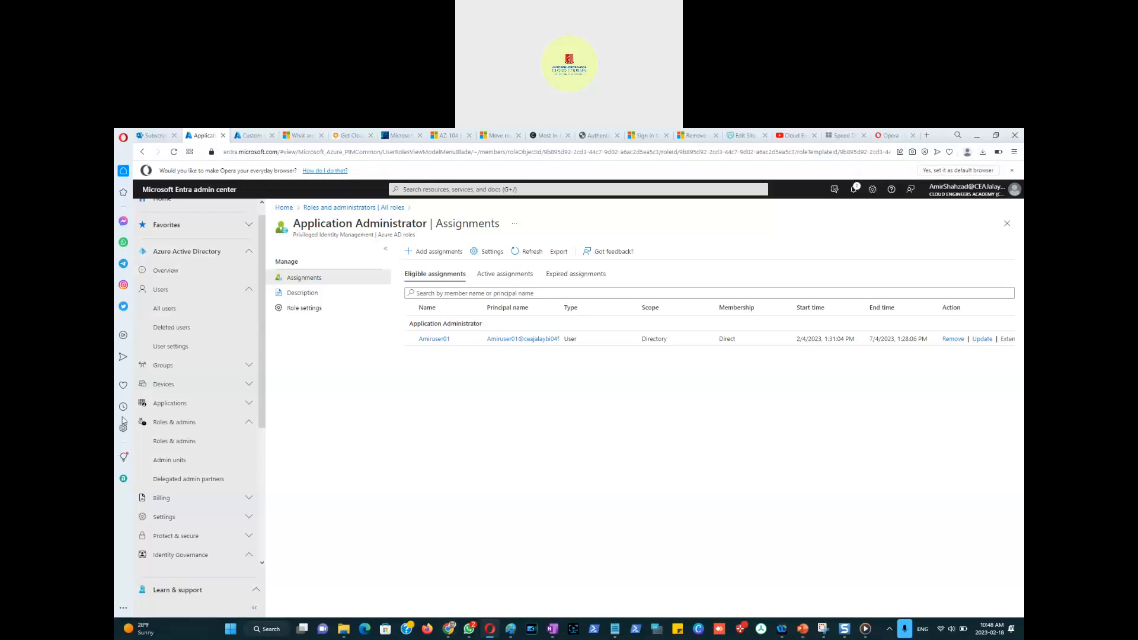
click(967, 155)
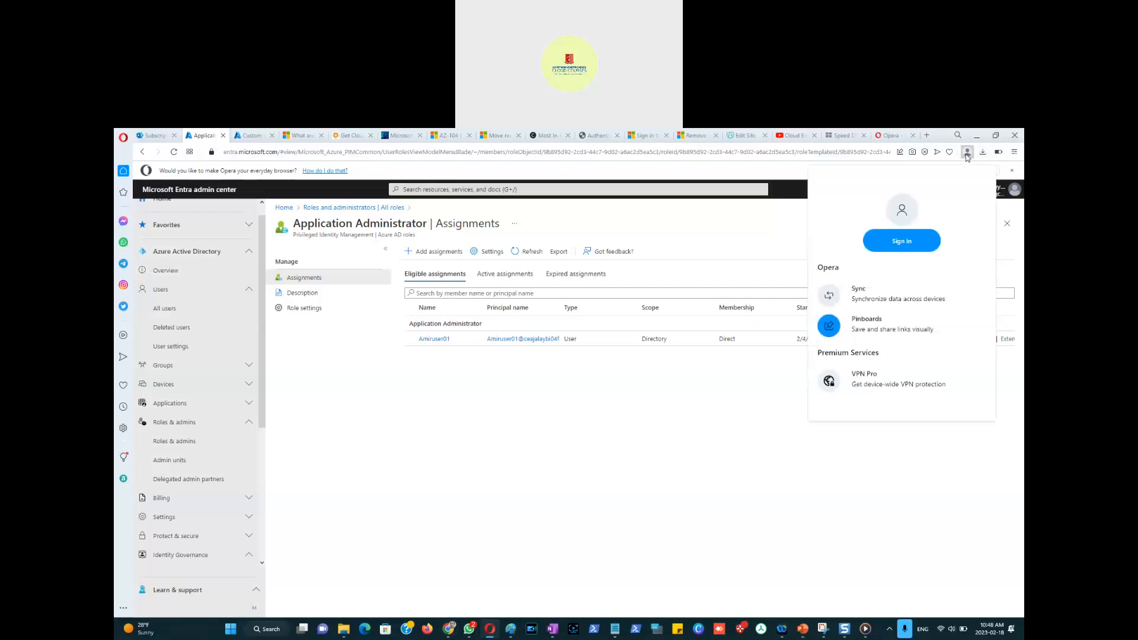
click(727, 415)
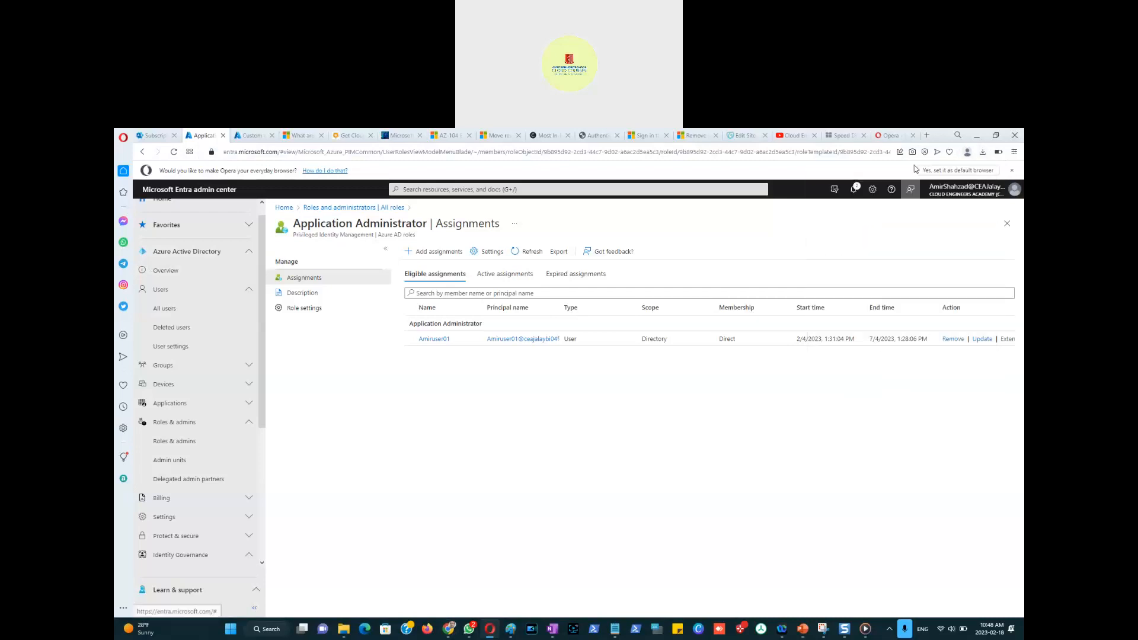
Open a Firefox private window at portal.office.com, then Alt+Tab back to the Entra assignments.
click(427, 631)
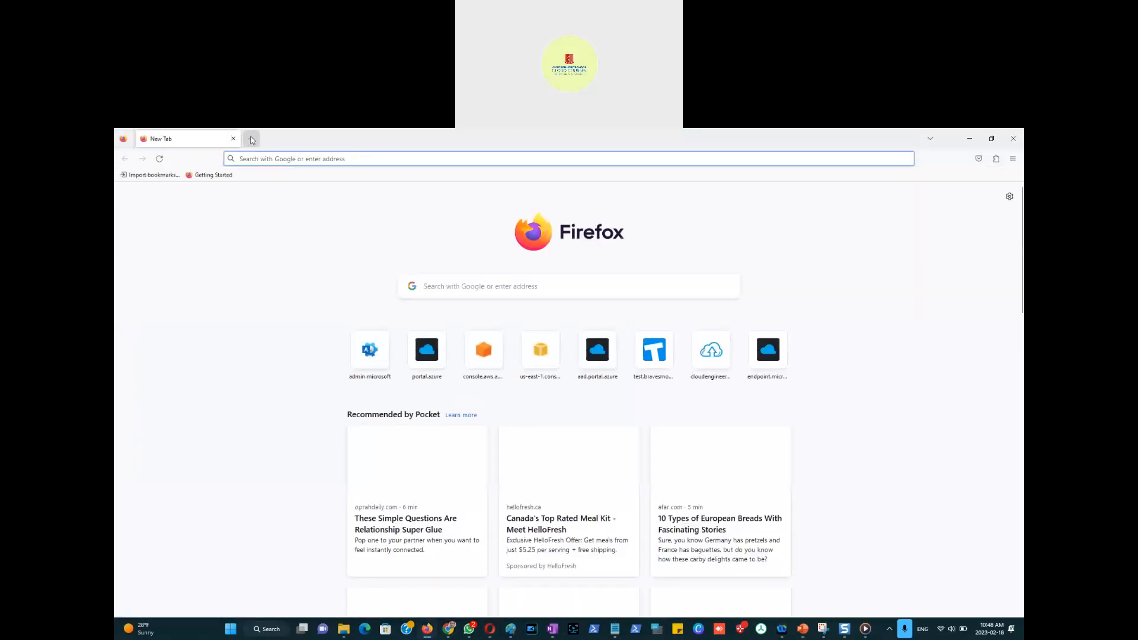
click(251, 139)
click(1012, 159)
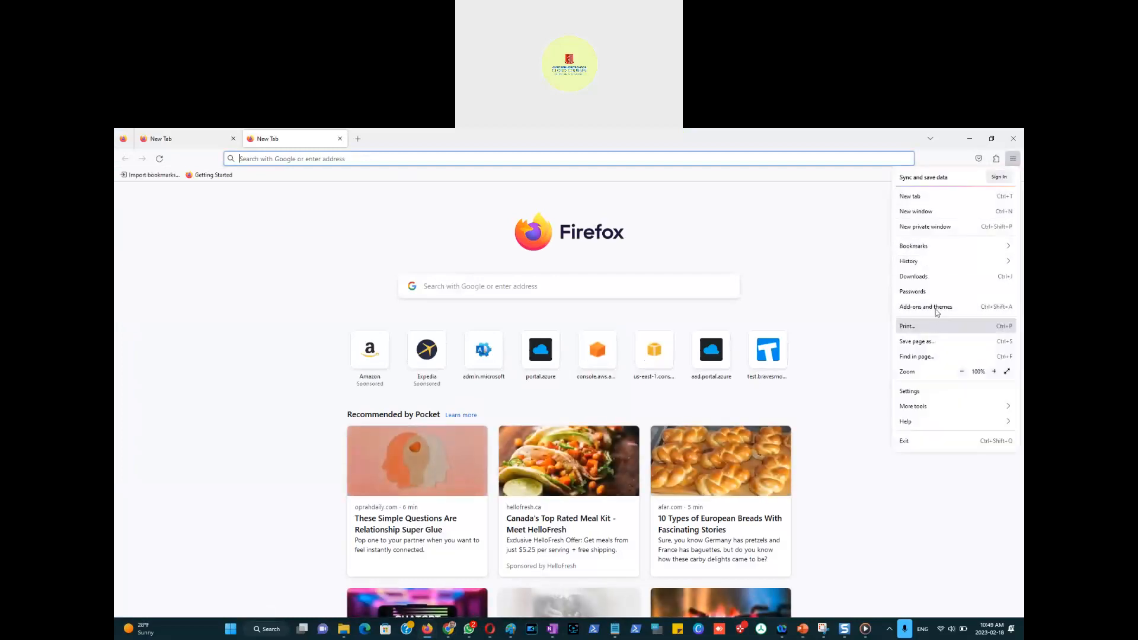
click(936, 232)
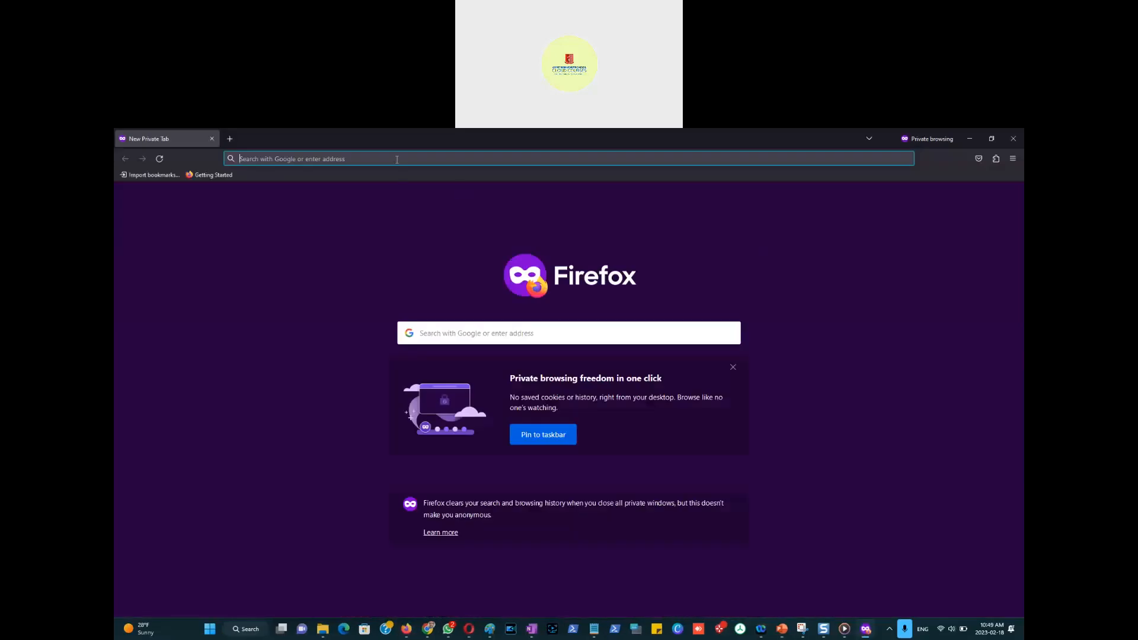
text(portal.office.com)
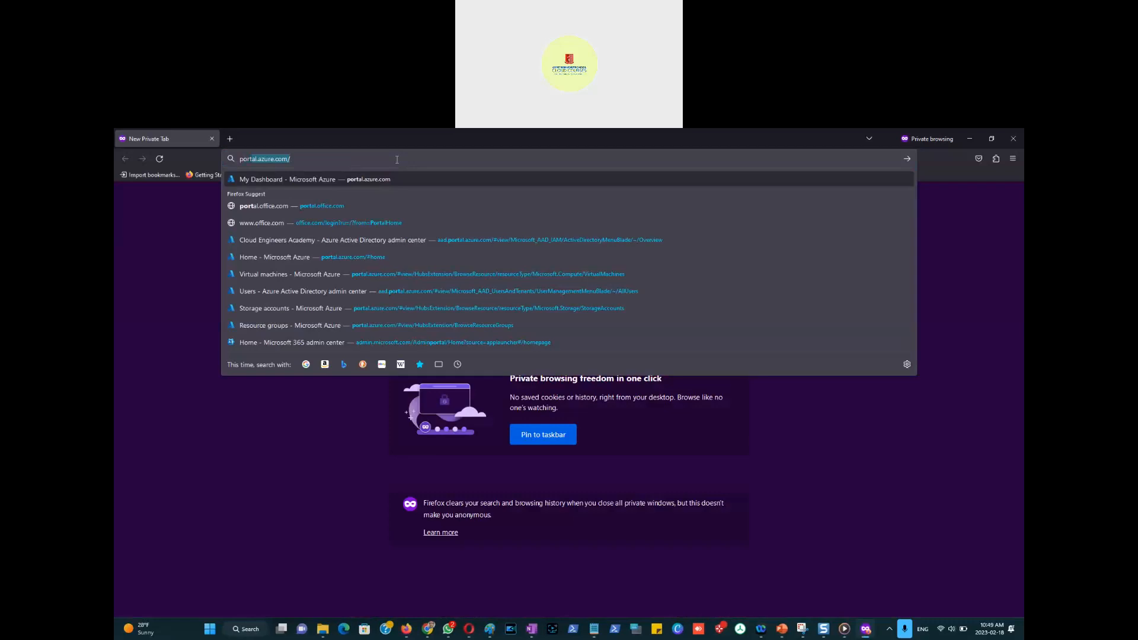
click(478, 208)
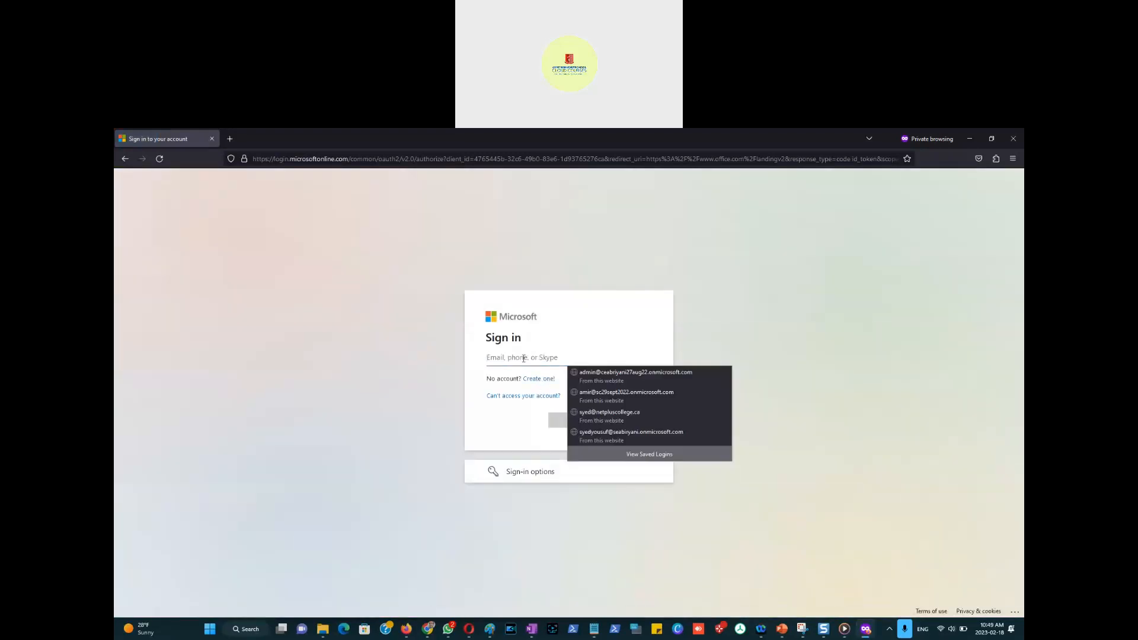
key(alt+Tab)
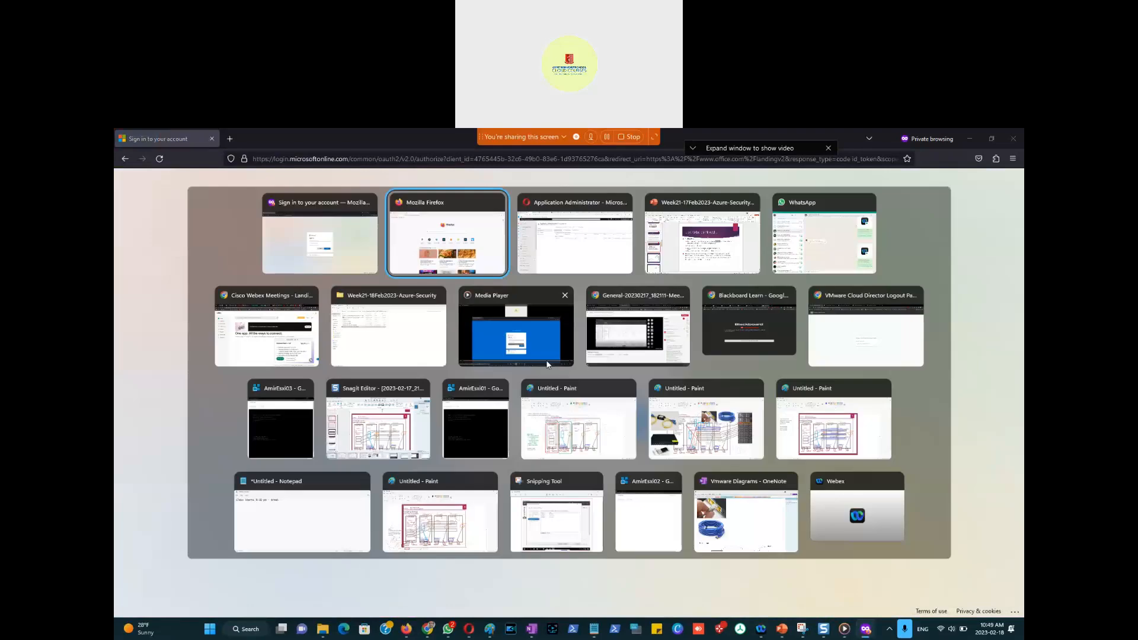
key(alt+Tab)
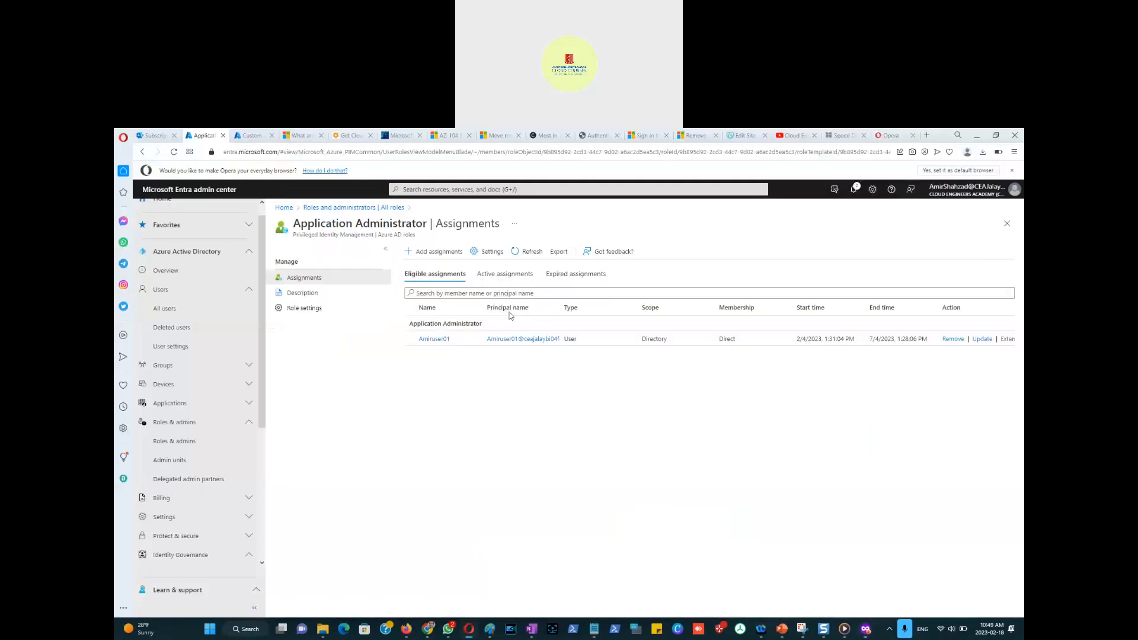
Copy the test user's member email from the Application Administrator assignment's activity details into Firefox.
click(432, 343)
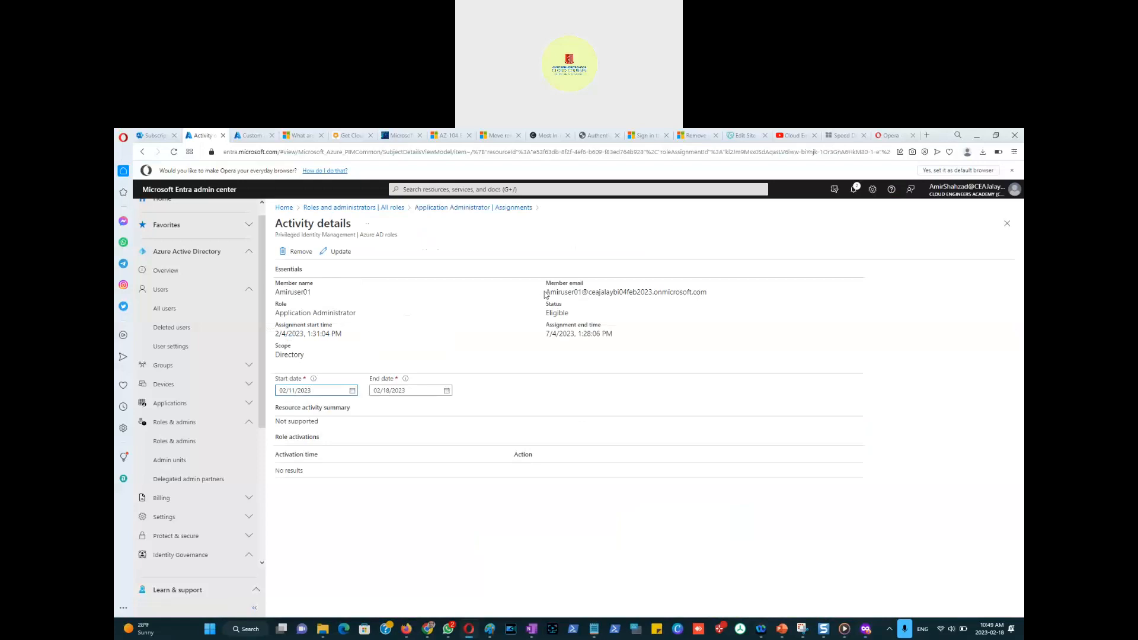
drag(547, 292, 714, 297)
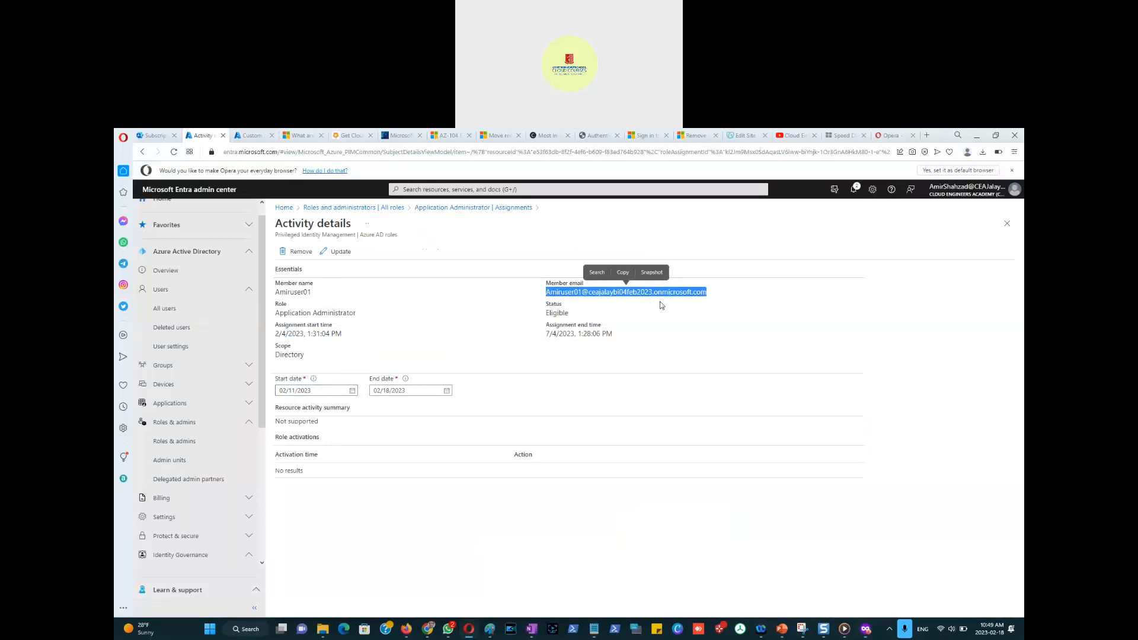
key(ctrl+c)
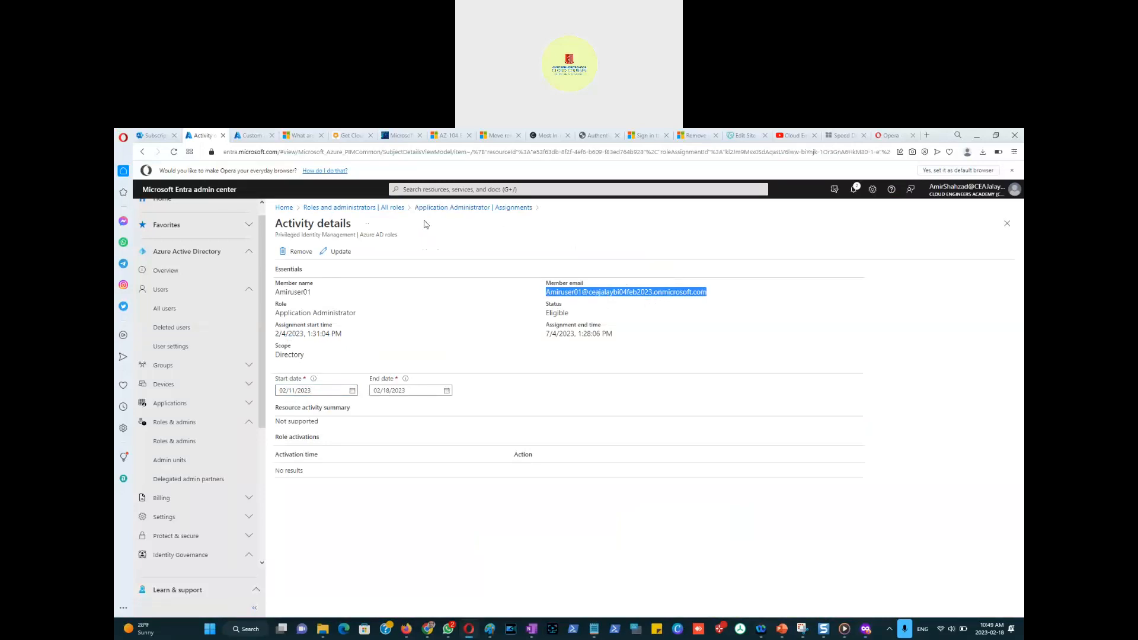
key(alt+Tab)
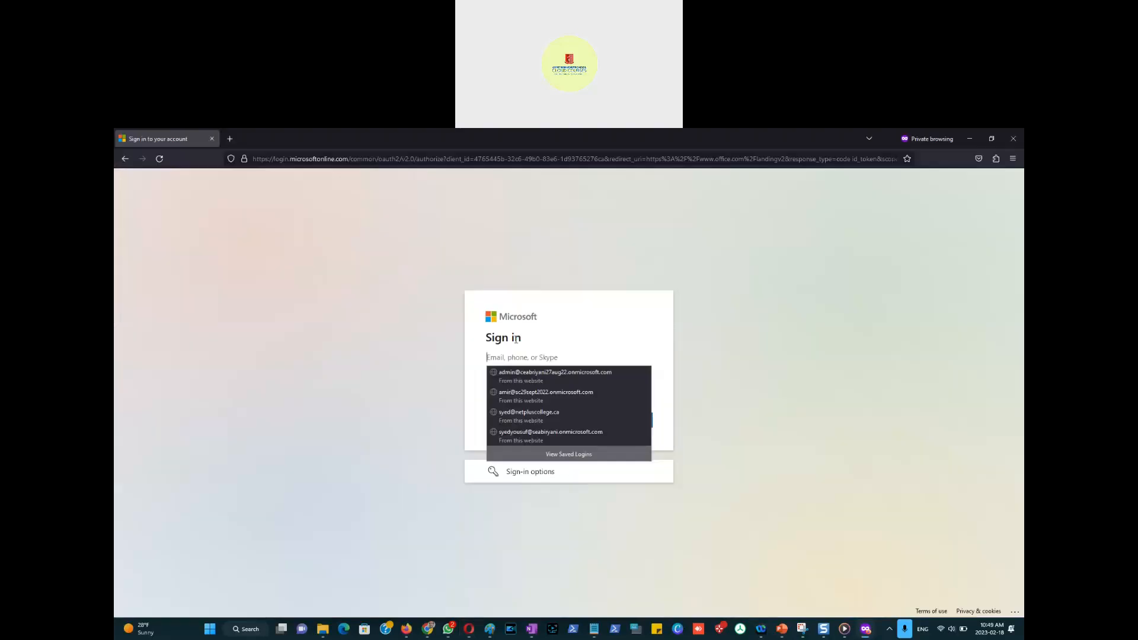
Sign in with the pasted member email and a password, which is rejected as incorrect.
key(ctrl+v)
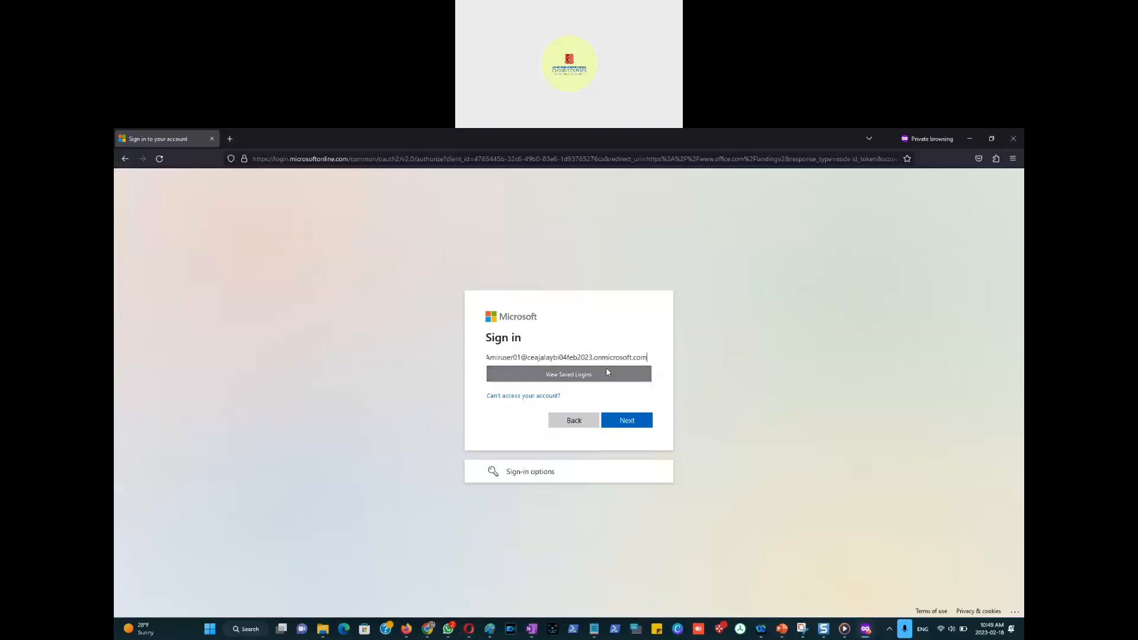
click(628, 422)
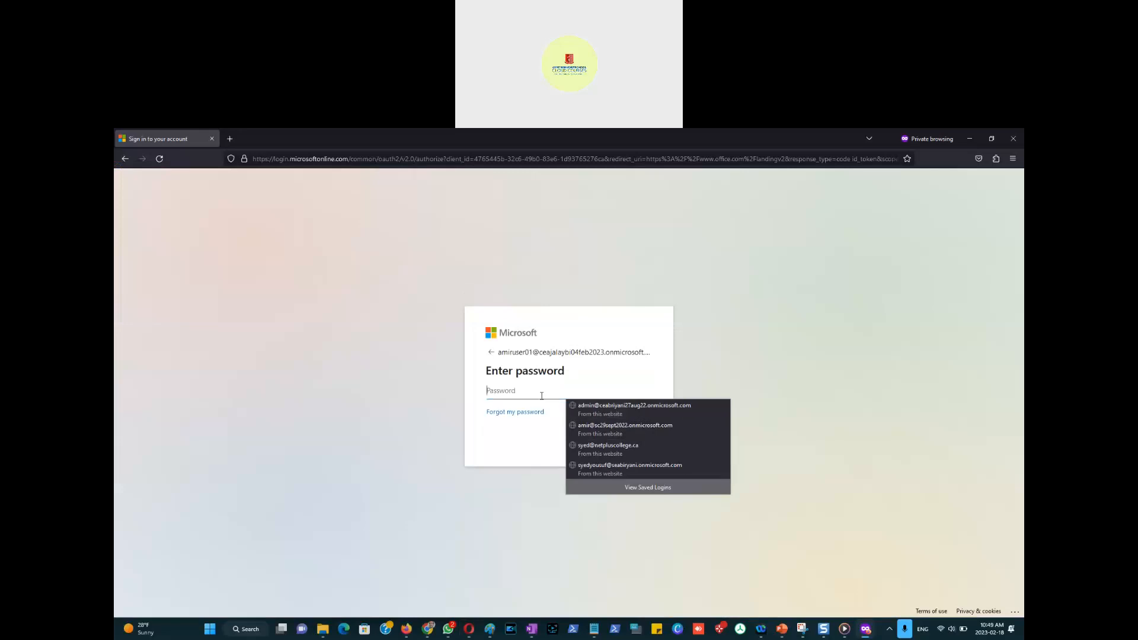
text(••••••)
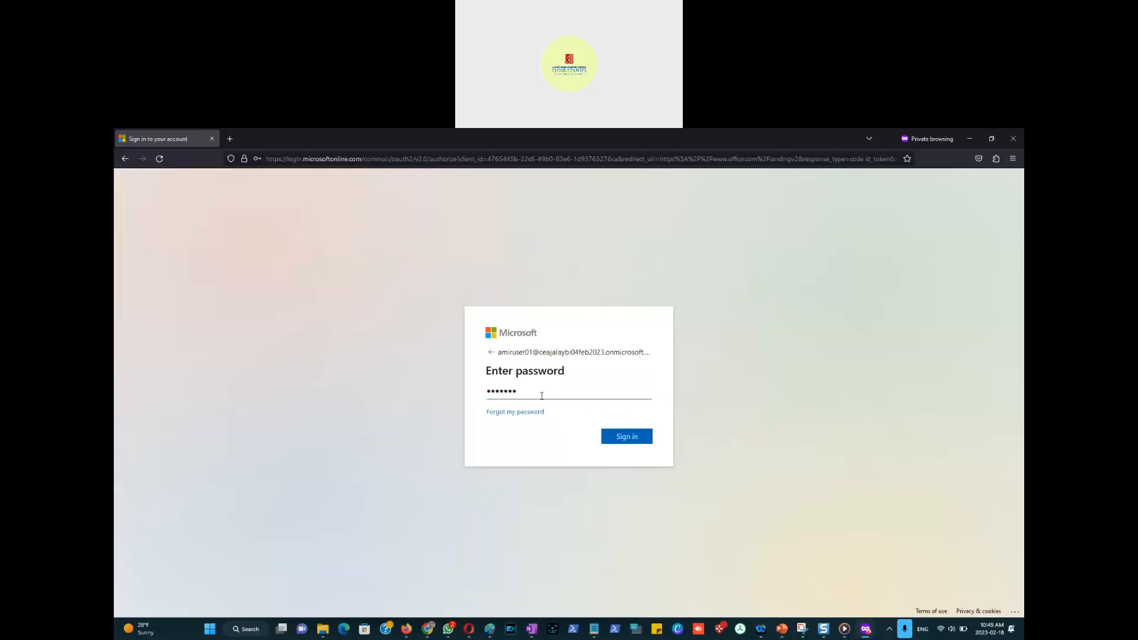
text(••••••)
click(626, 432)
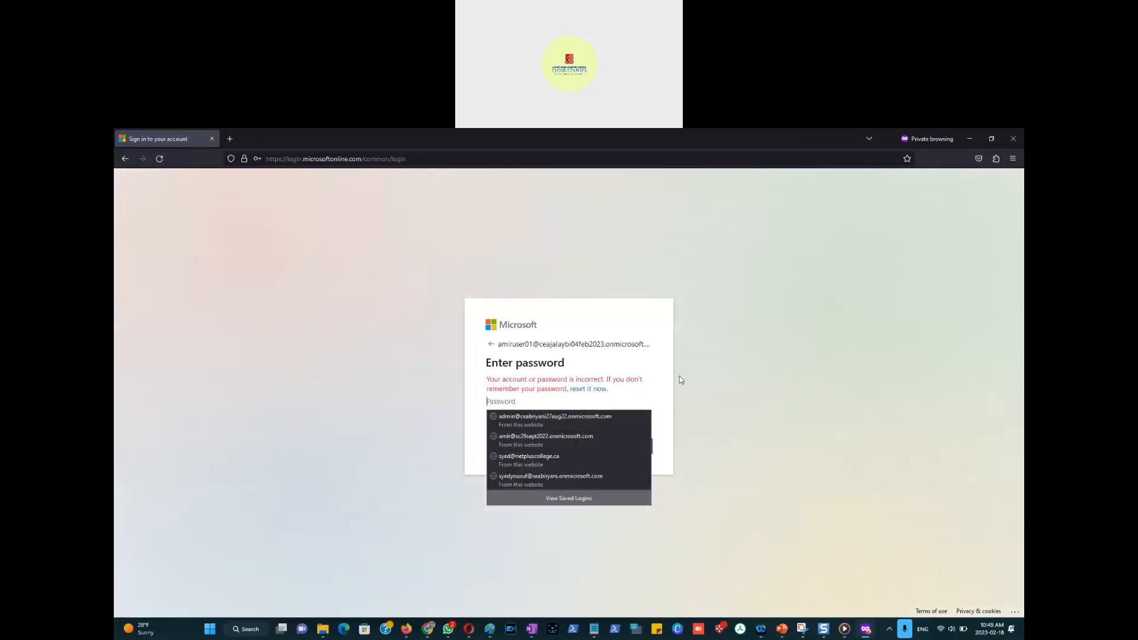
key(alt+Tab)
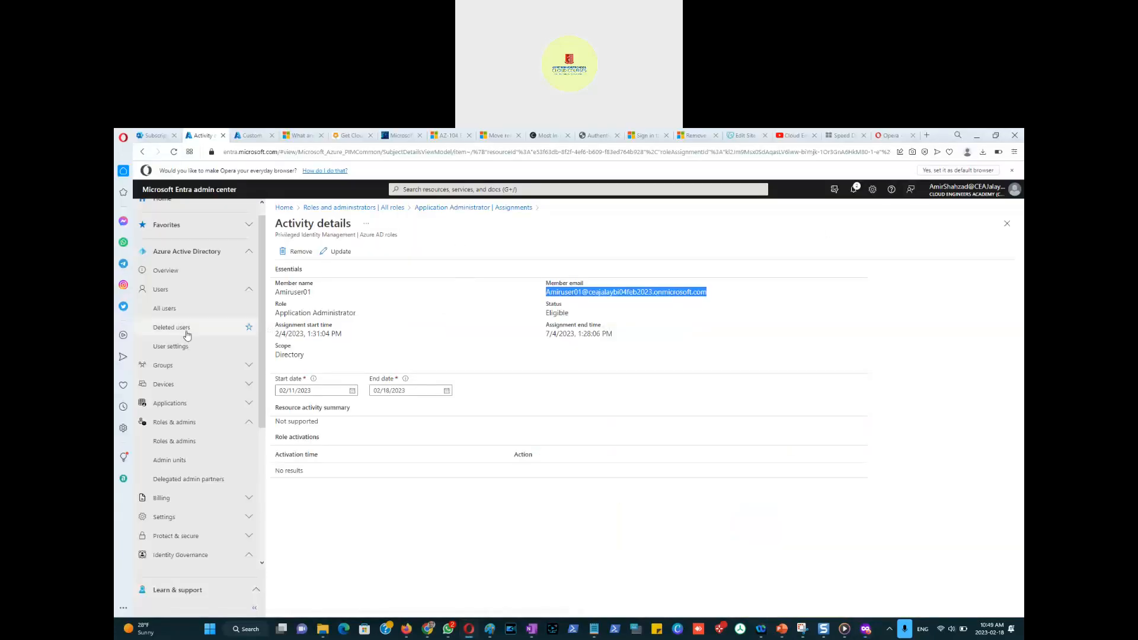
Open the test user's profile from Users > All users and choose Reset password.
click(163, 291)
click(163, 291)
click(179, 310)
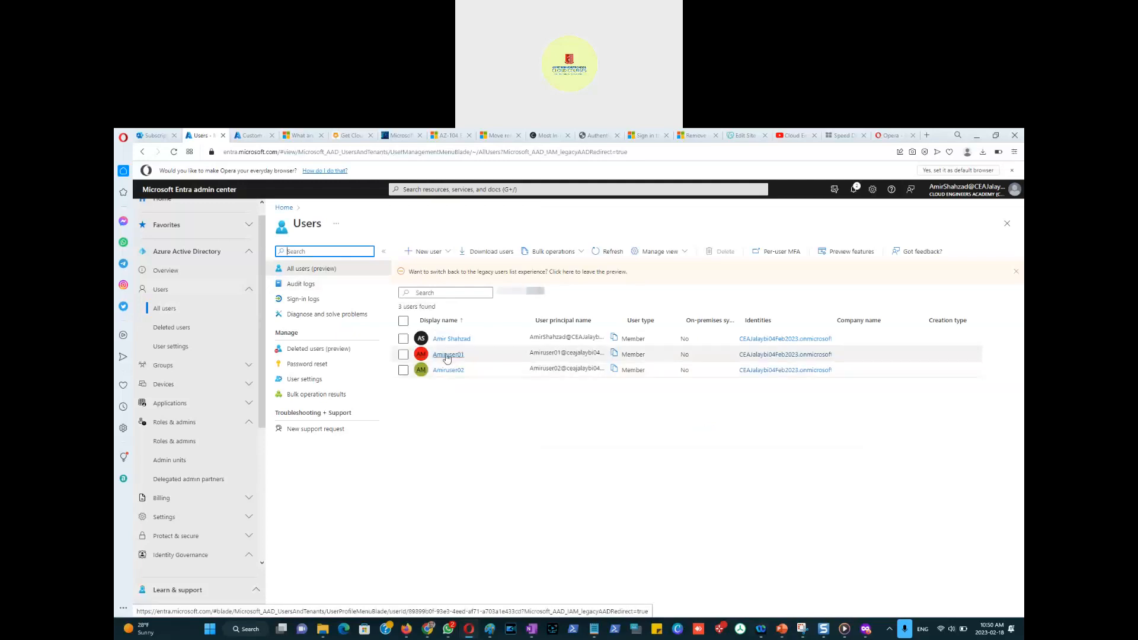
click(447, 355)
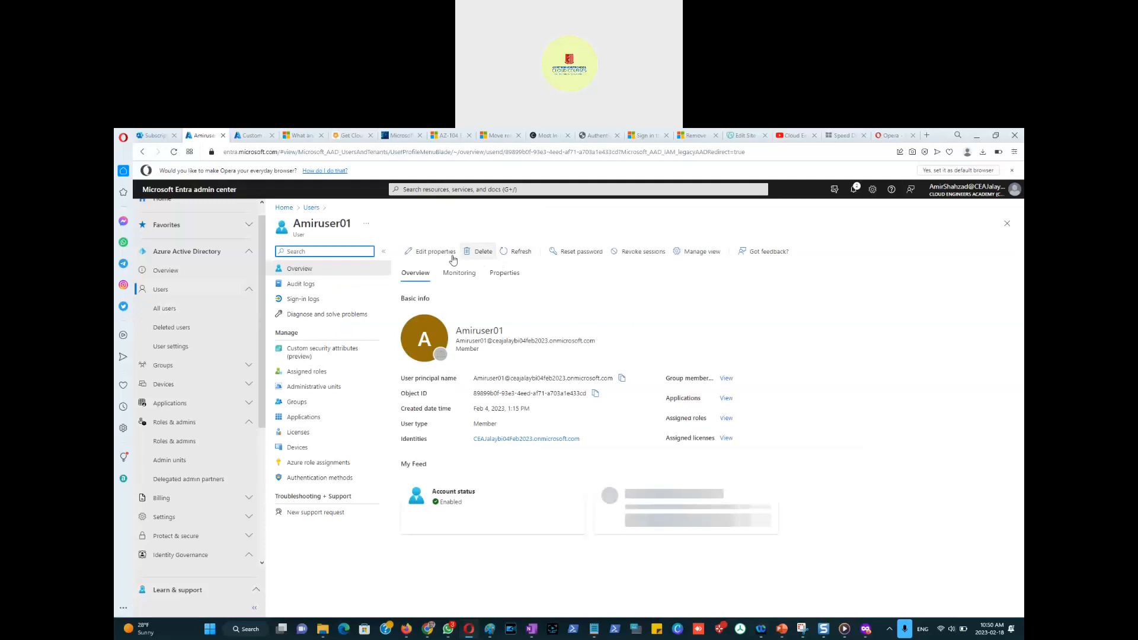
click(566, 252)
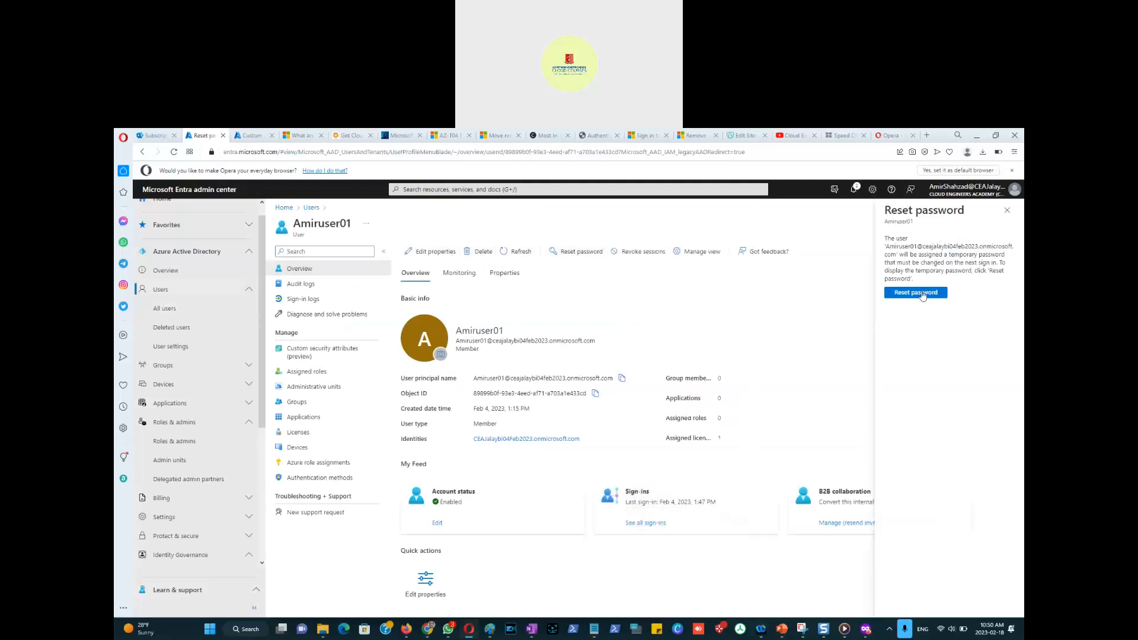
Reset the user's password and paste the temporary password into Notepad, replacing the old note.
click(920, 294)
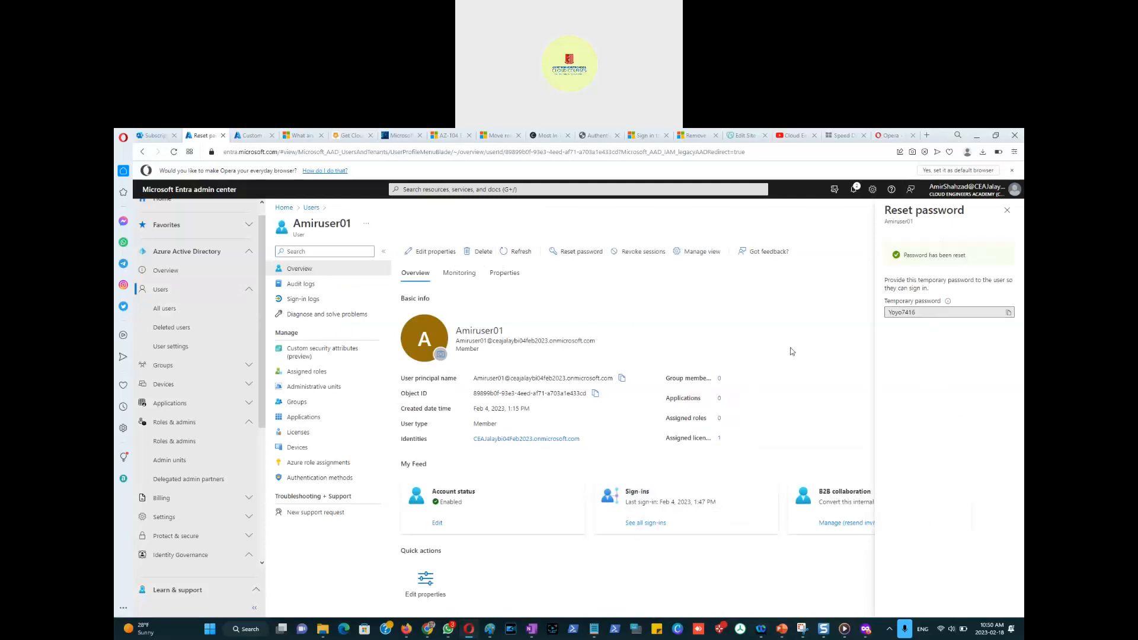
click(1009, 312)
click(594, 629)
key(ctrl+a)
key(ctrl+v)
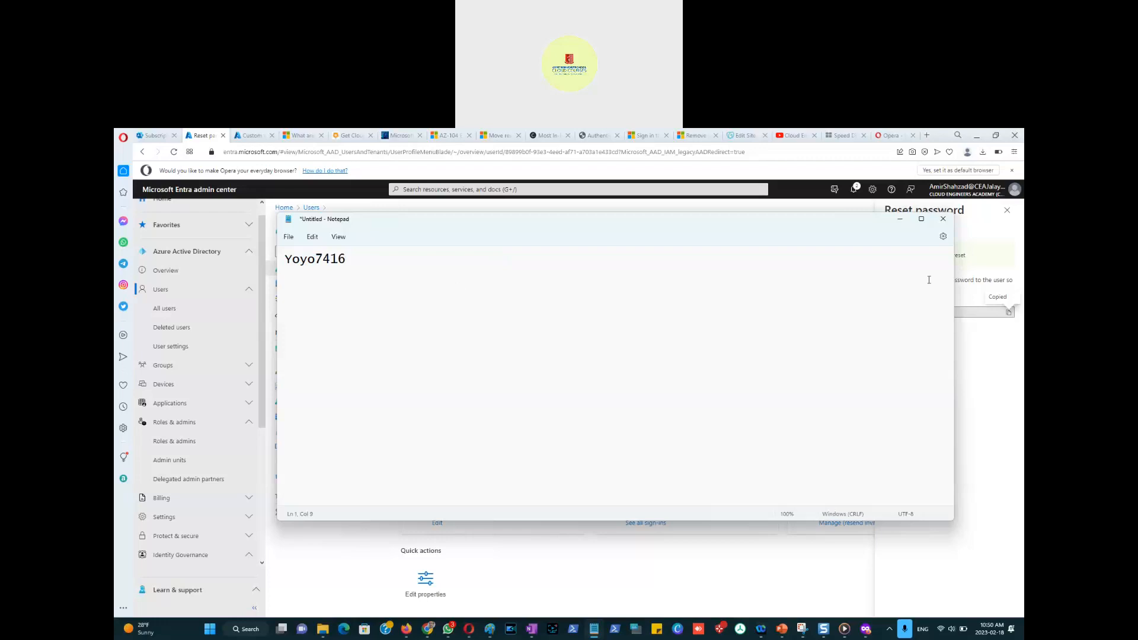
Add the user's sign-in name to the Notepad notes and go back to the Firefox sign-in.
click(990, 343)
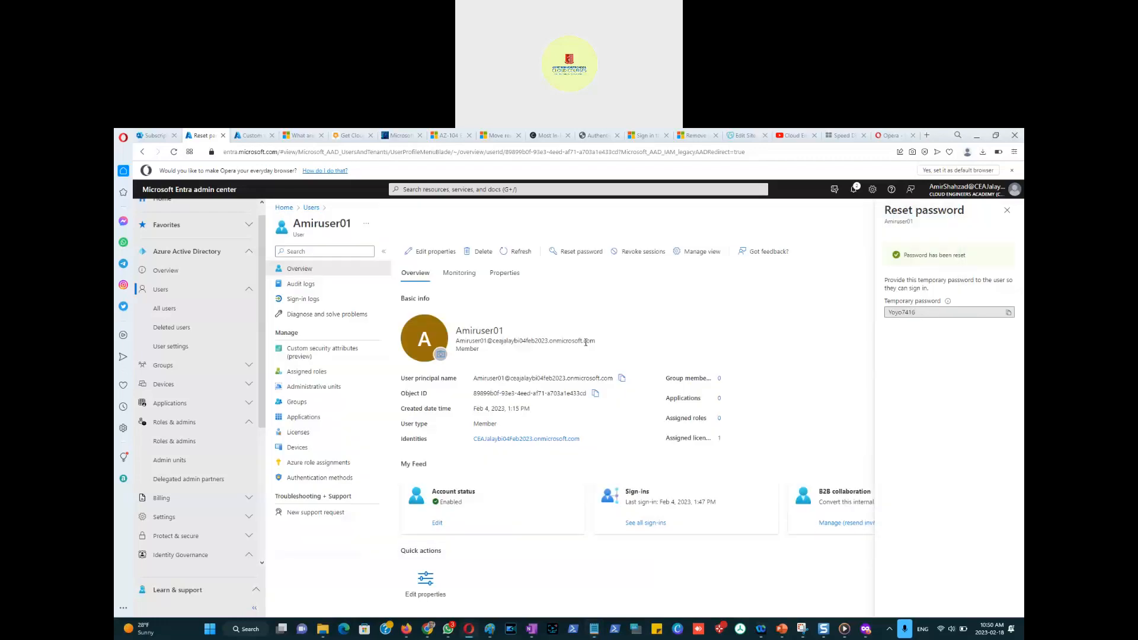
triple_click(525, 341)
key(ctrl+c)
key(alt+Tab)
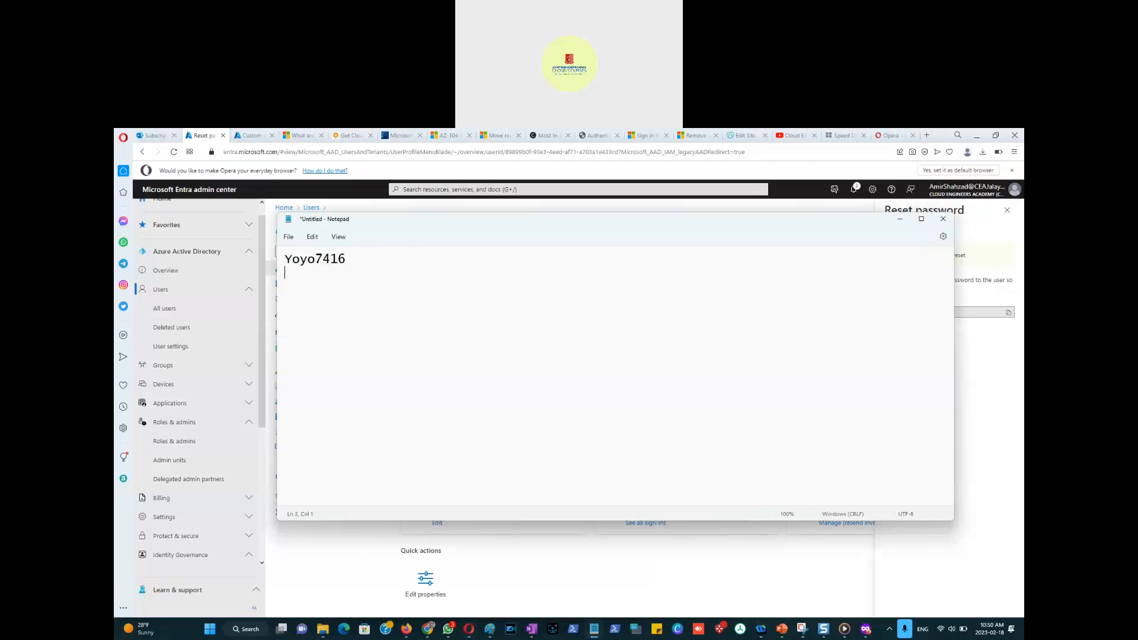
key(ctrl+v)
drag(347, 258, 280, 261)
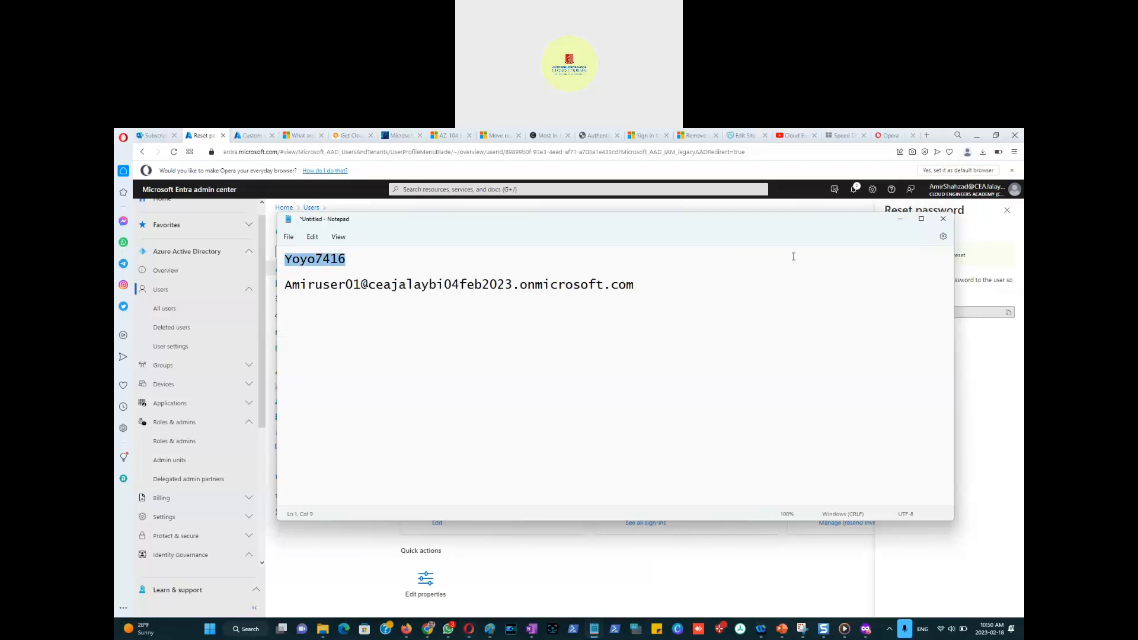
key(alt+Tab)
key(alt+Tab)
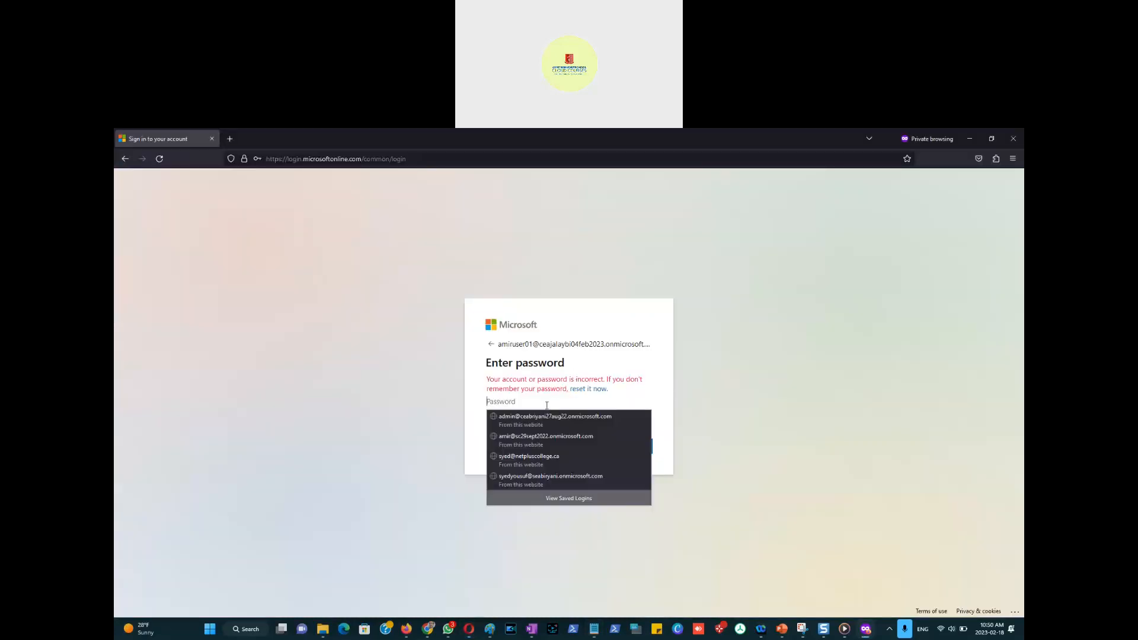
Sign in with the temporary password and enter it as the current password.
key(ctrl+v)
click(620, 450)
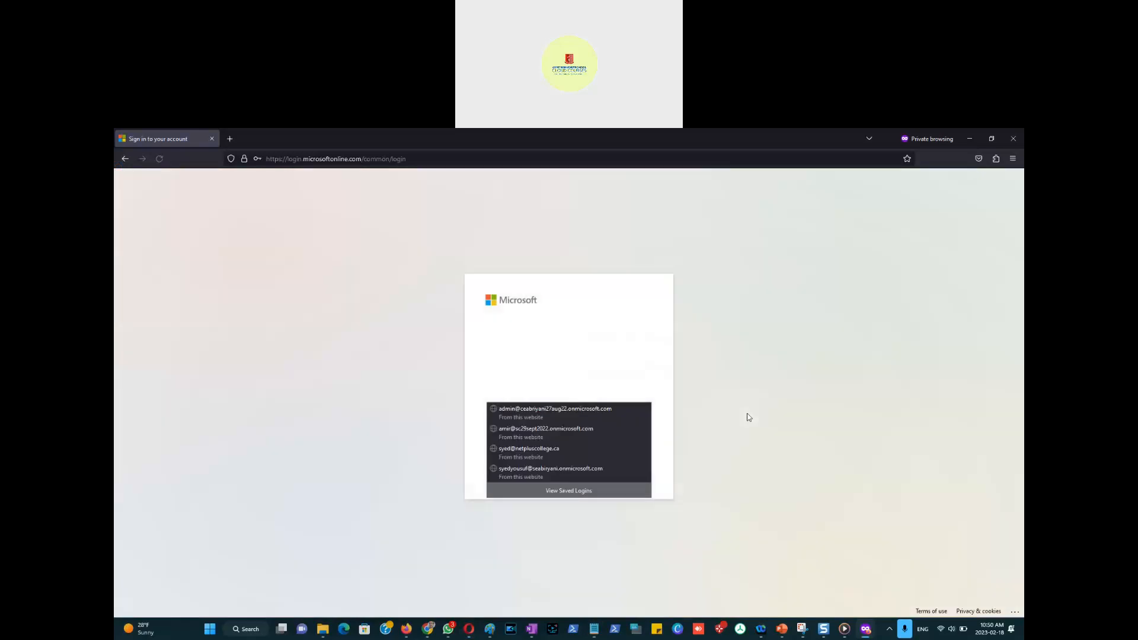
double_click(608, 280)
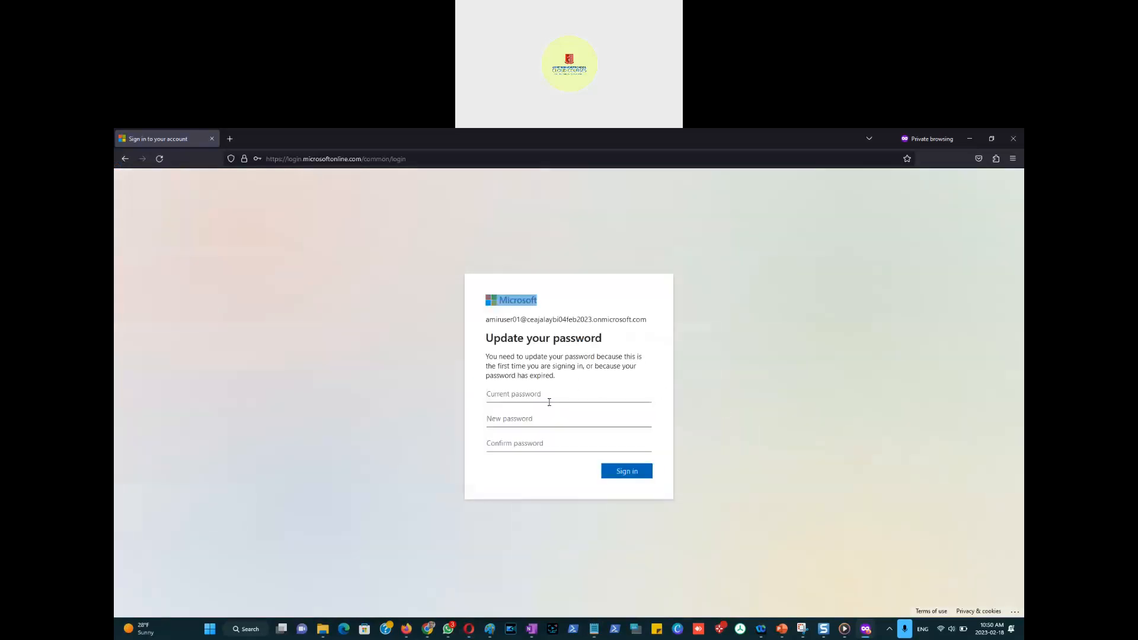
click(545, 397)
key(ctrl+v)
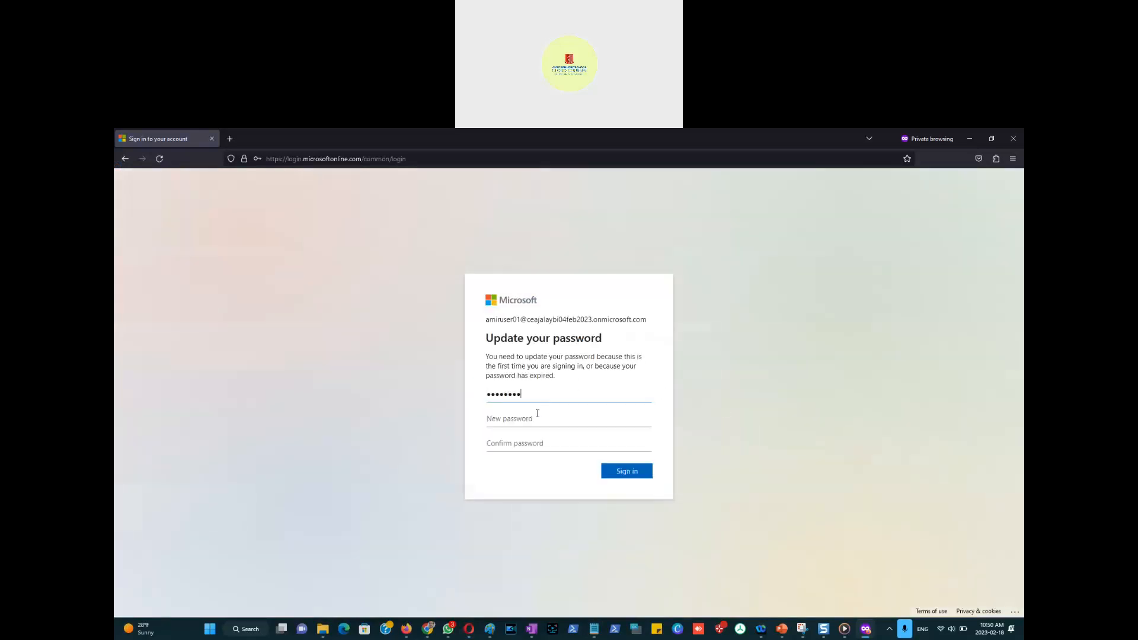
Enter a new password and its confirmation, then submit the password change.
click(537, 415)
text(•••••••)
key(Tab)
text(••••••••••)
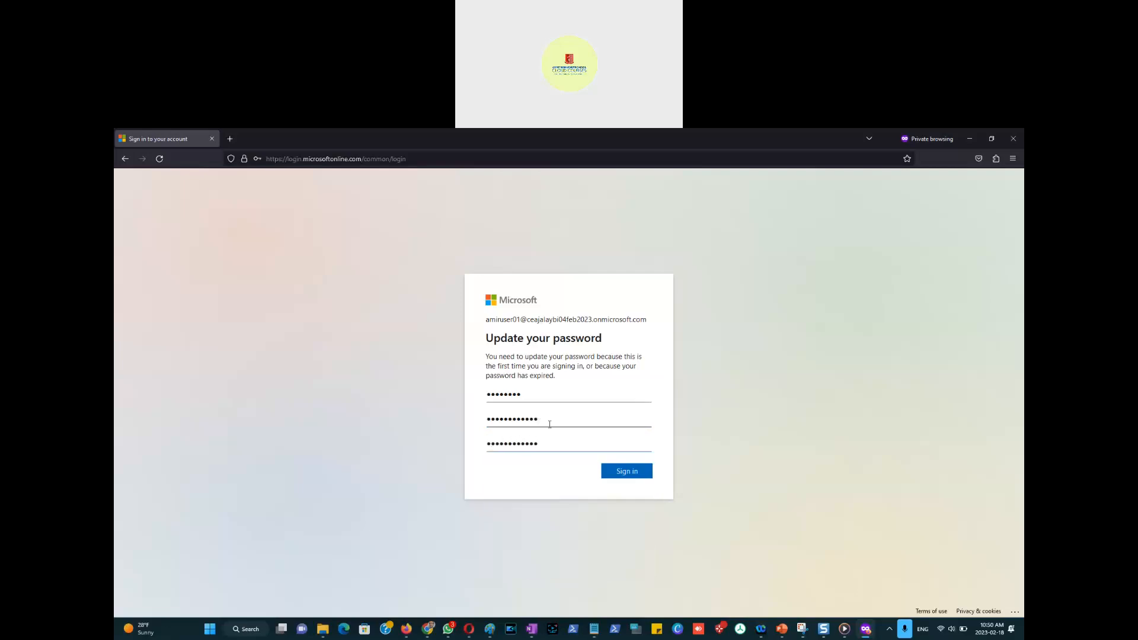
click(625, 473)
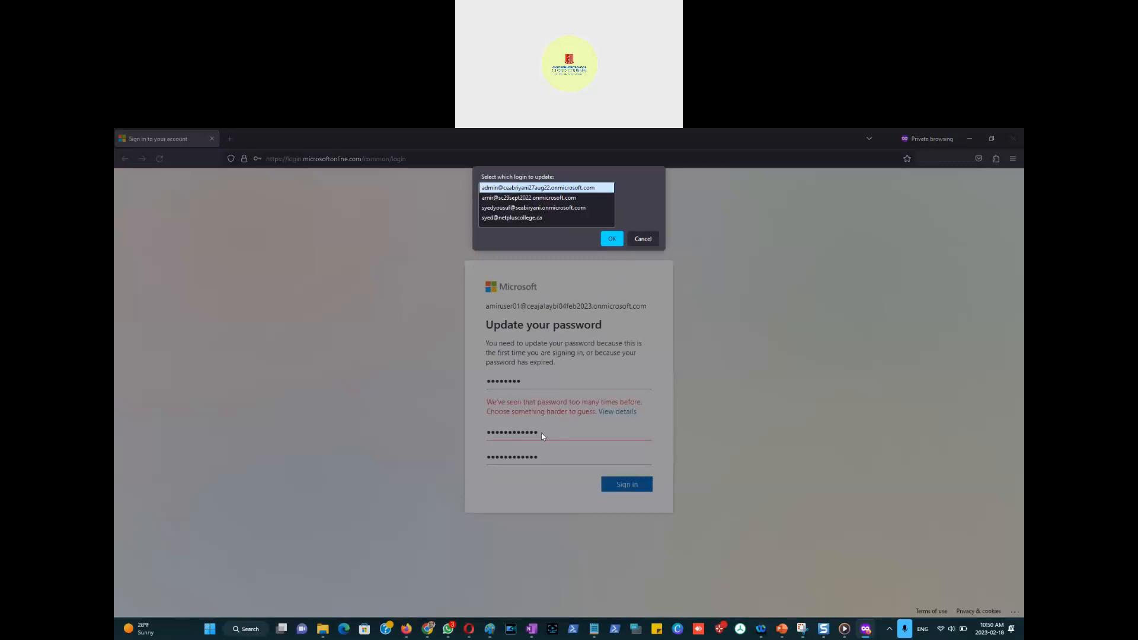
Re-enter a matching new password, submit it, and skip the security setup.
click(643, 242)
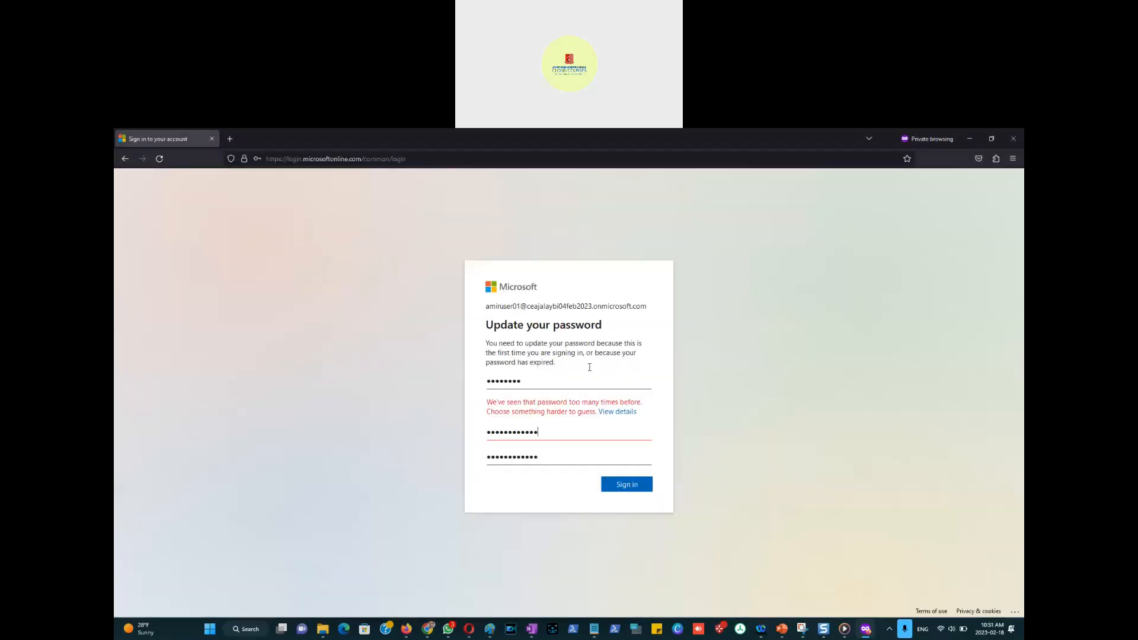
drag(539, 434, 487, 439)
text(••••••)
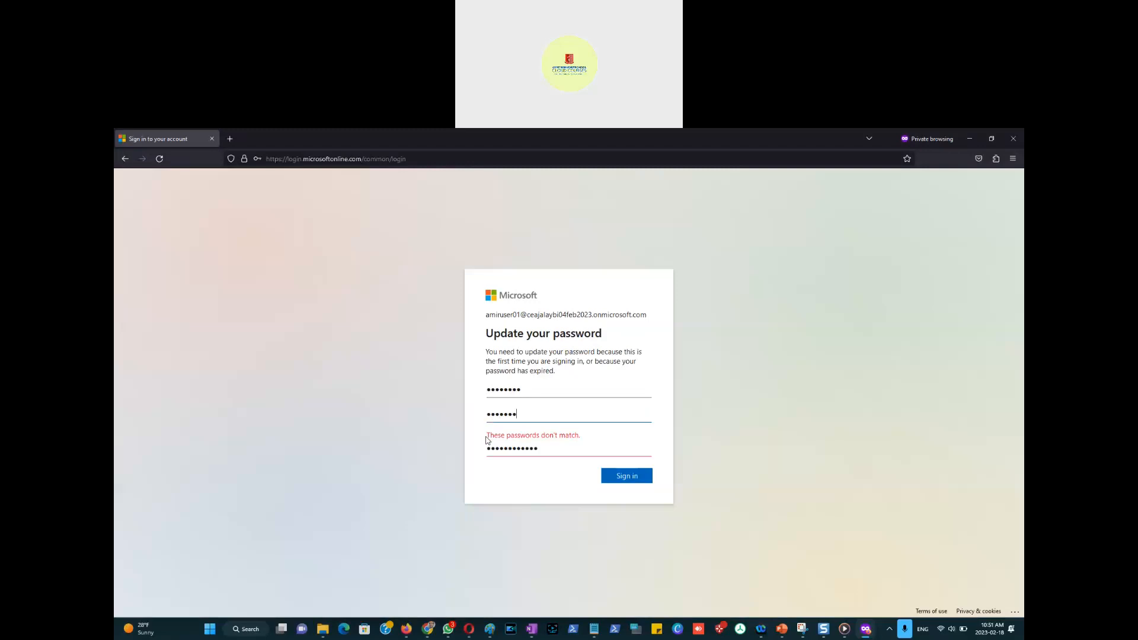
text(••••••)
key(BackSpace)
key(BackSpace)
key(BackSpace)
key(BackSpace)
key(BackSpace)
key(BackSpace)
key(BackSpace)
key(BackSpace)
key(BackSpace)
key(BackSpace)
key(BackSpace)
key(BackSpace)
key(BackSpace)
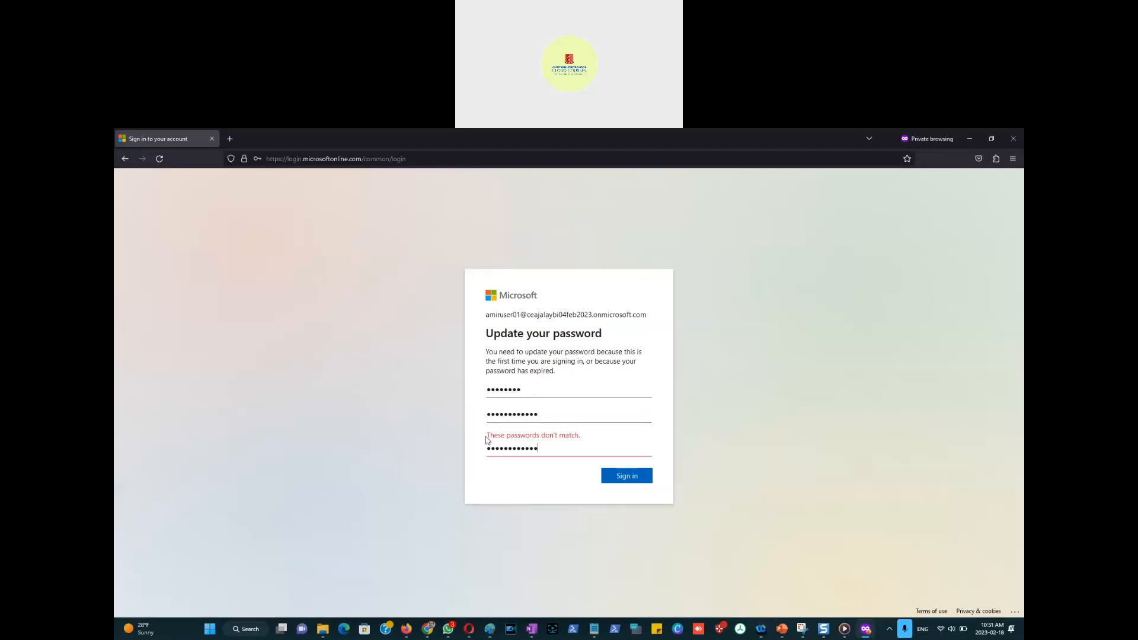
text(••••••••••••)
click(620, 472)
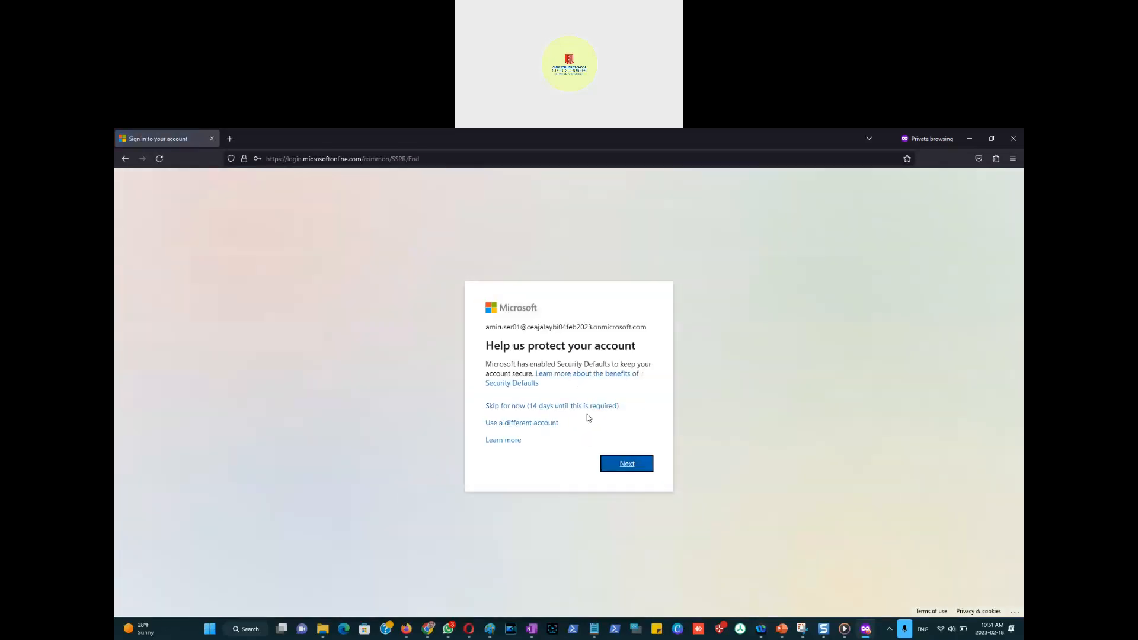
click(543, 407)
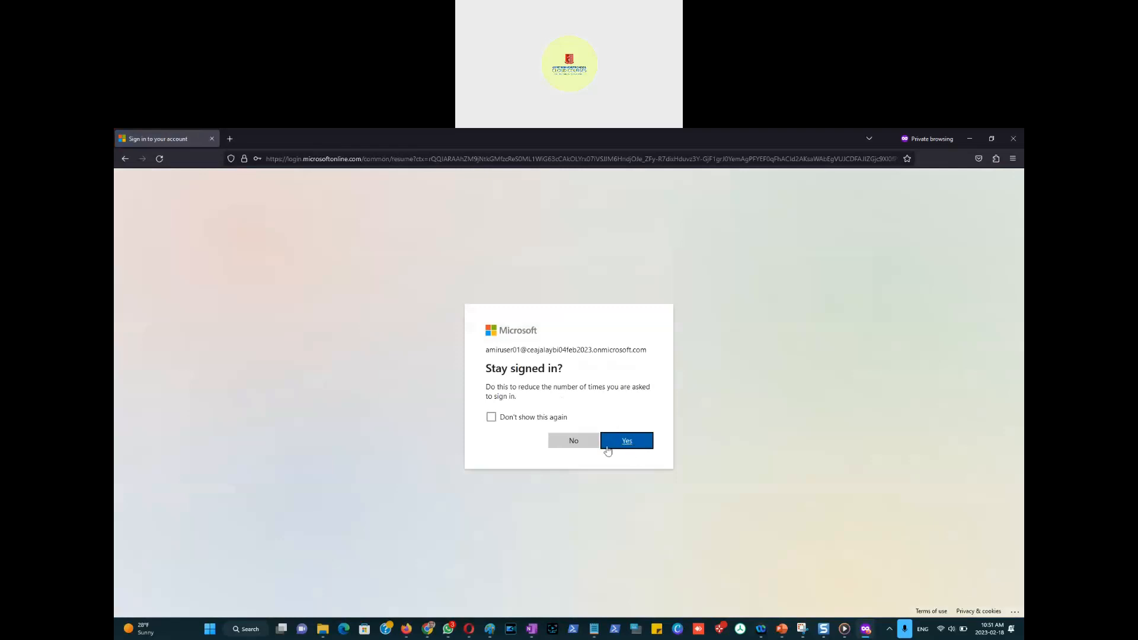
Choose to stay signed in, open Outlook from Microsoft 365, and skip the security prompt.
click(639, 447)
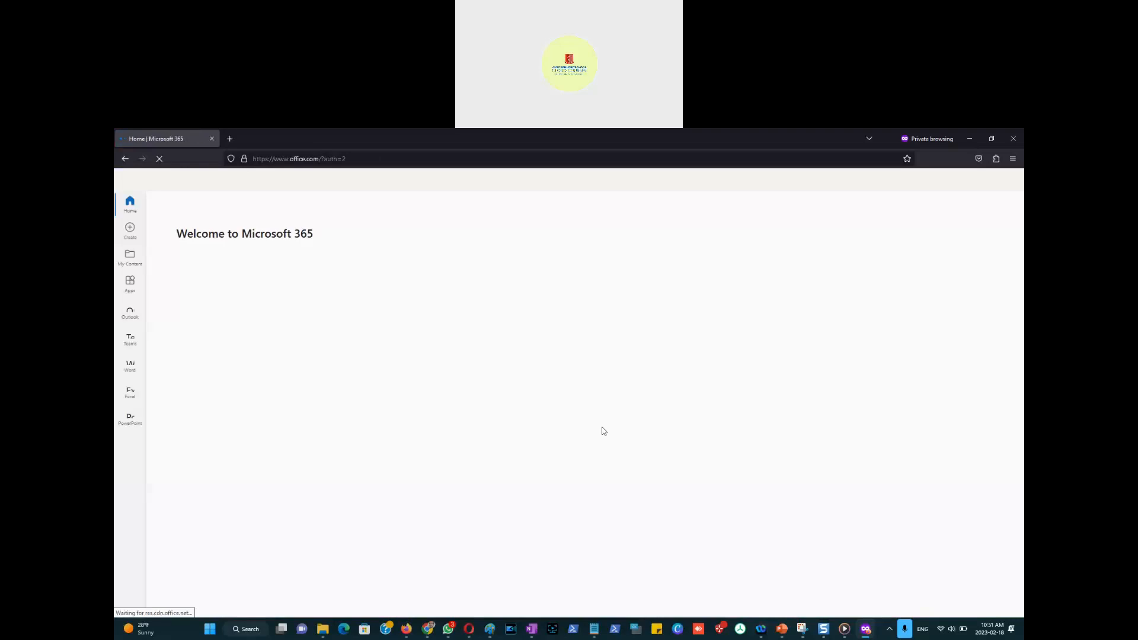
click(132, 312)
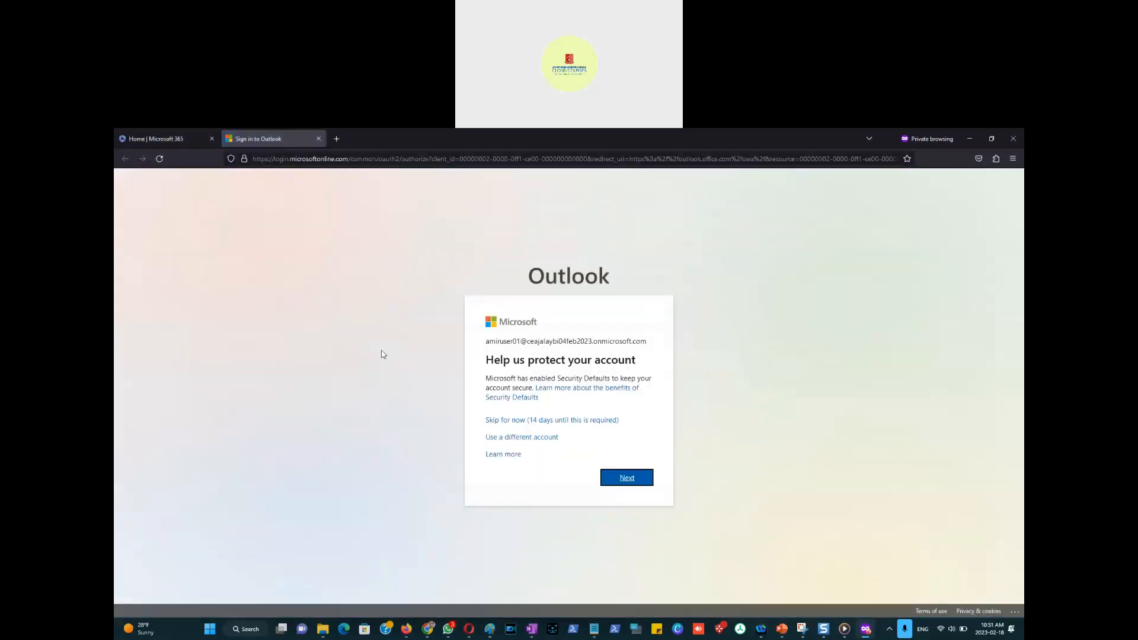
click(573, 423)
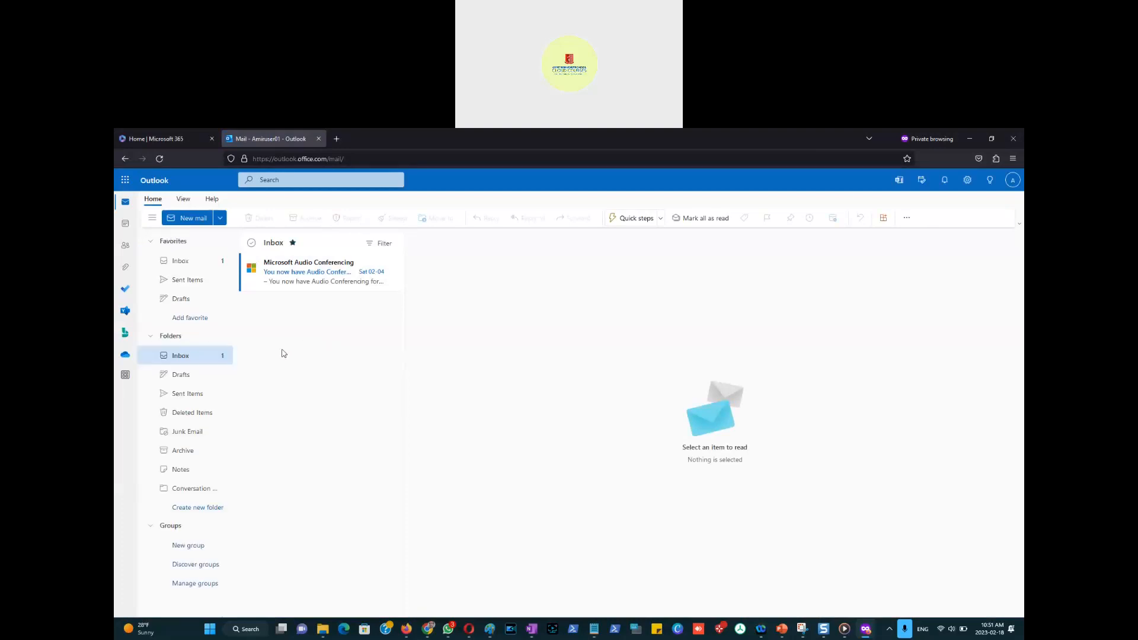
Check the Audio Conferencing email, dismiss the ribbon tip, and return to the Inbox.
click(318, 275)
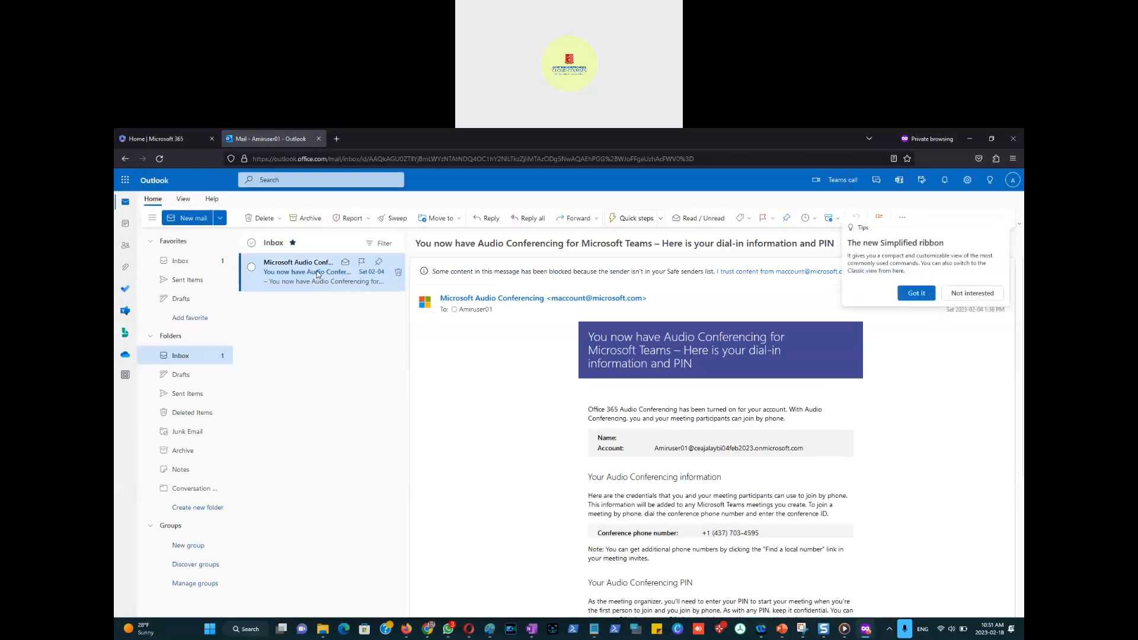
click(916, 293)
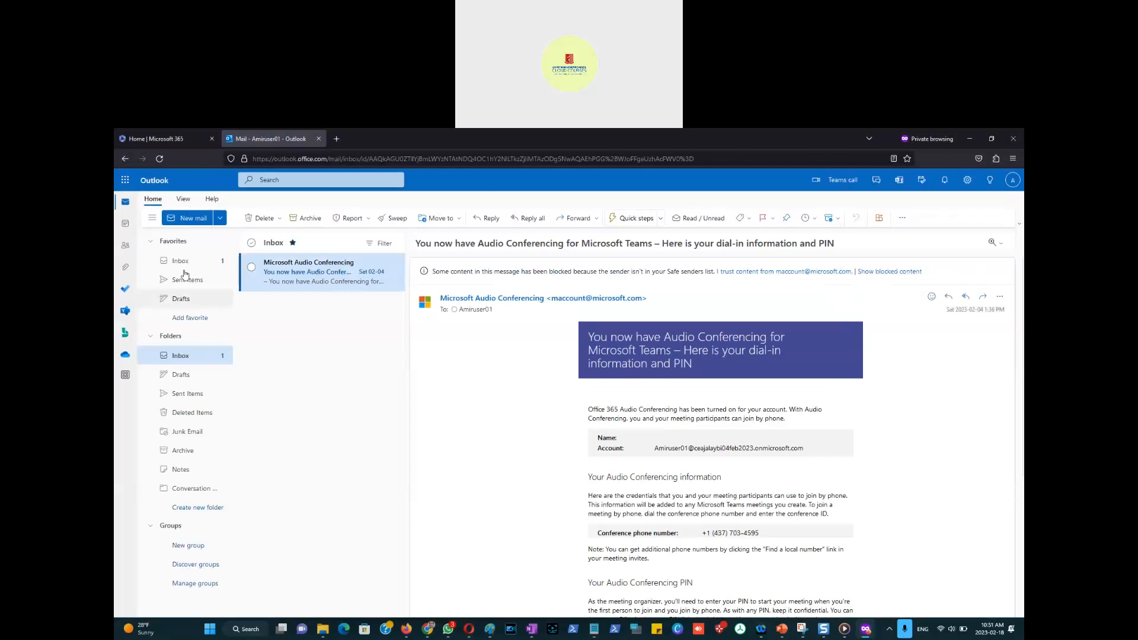
click(188, 267)
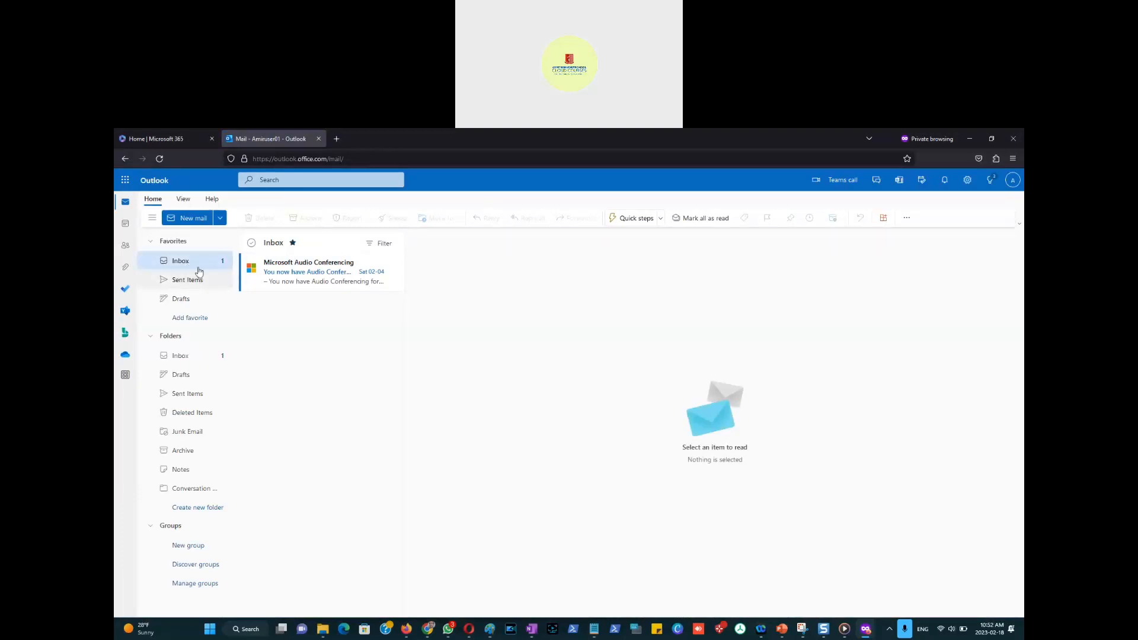
click(201, 259)
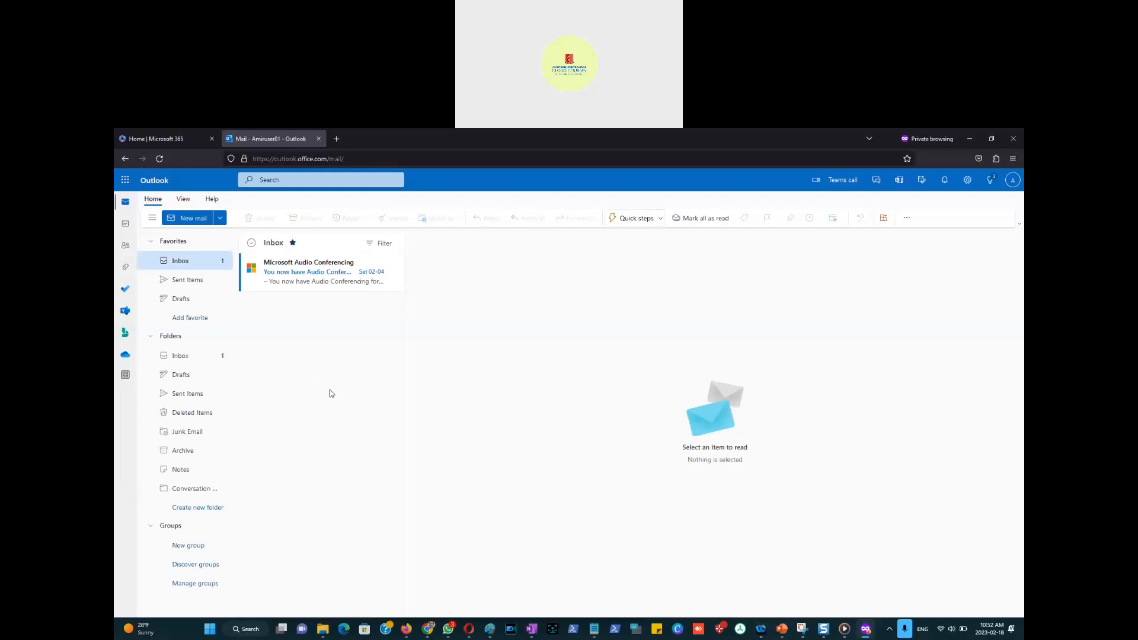
key(alt+Tab)
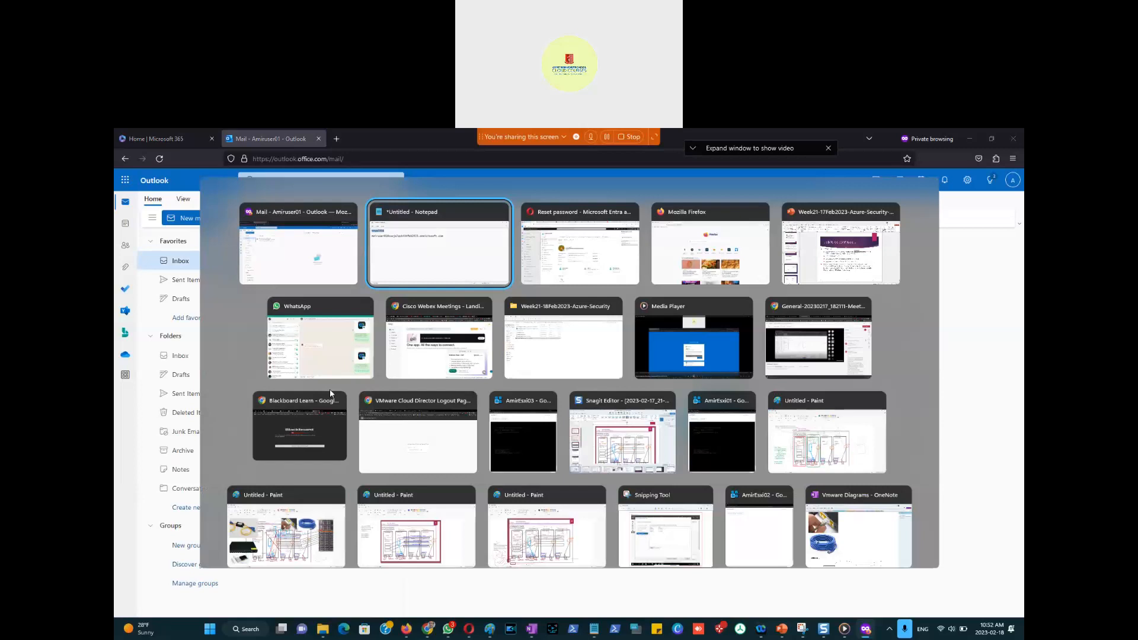
Update and save the test user's eligible Application Administrator assignment, kept until 07/04/2023.
key(alt+Tab)
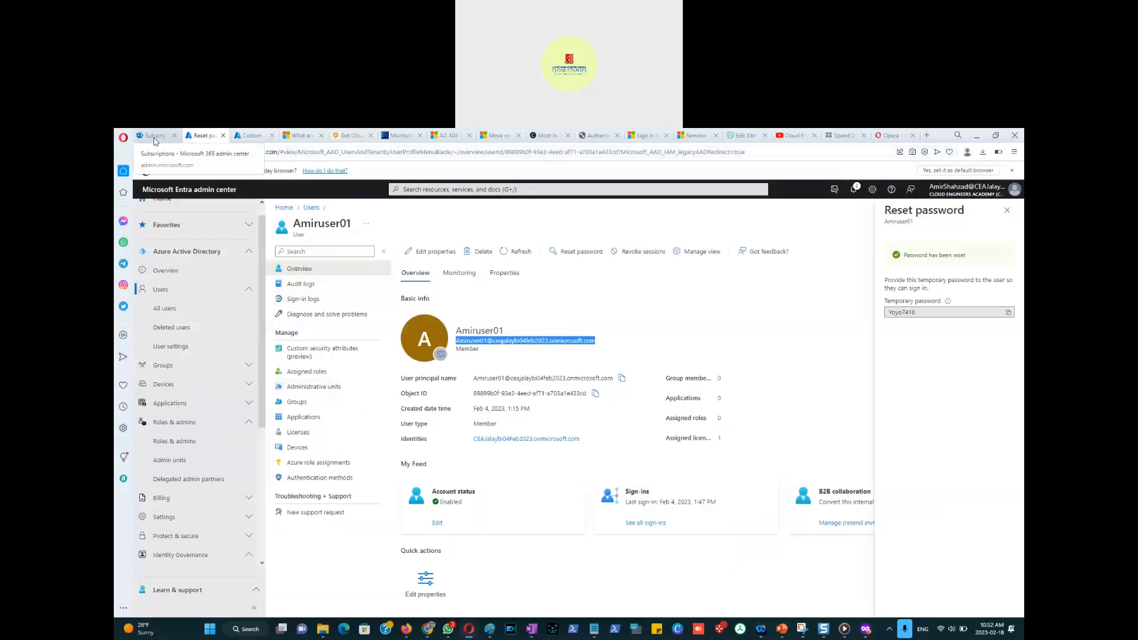
click(177, 422)
click(179, 427)
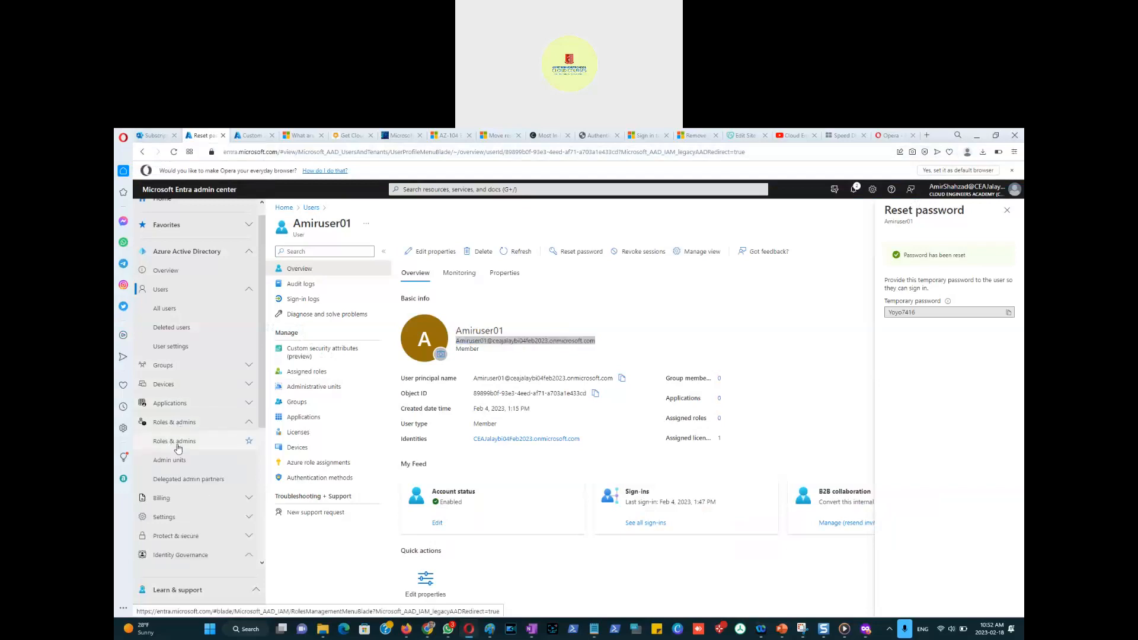
click(173, 443)
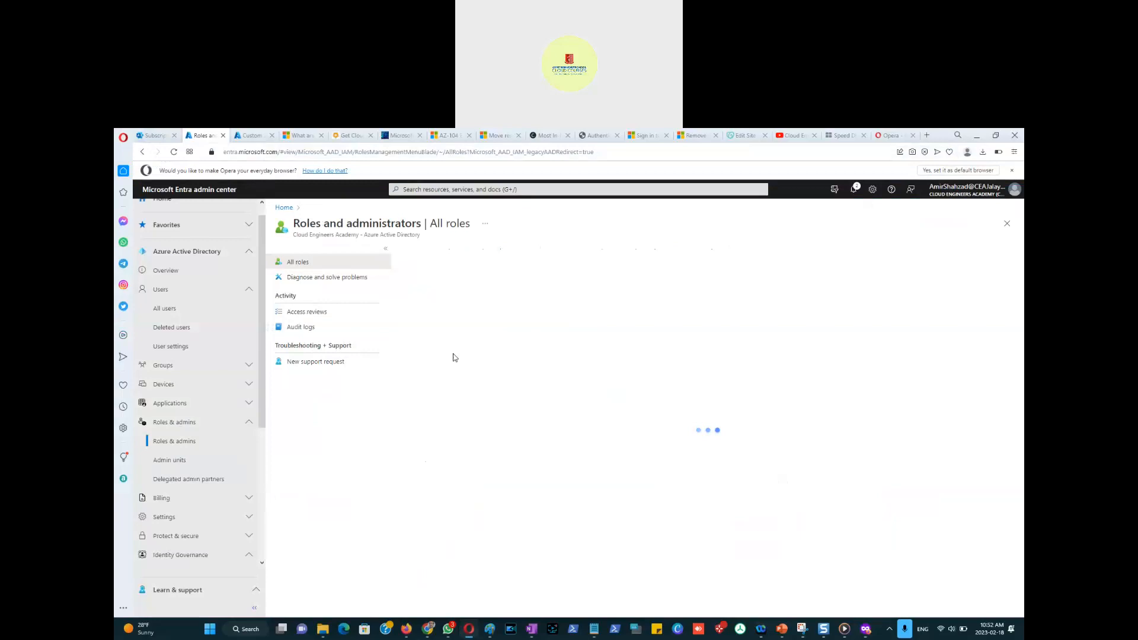
click(461, 398)
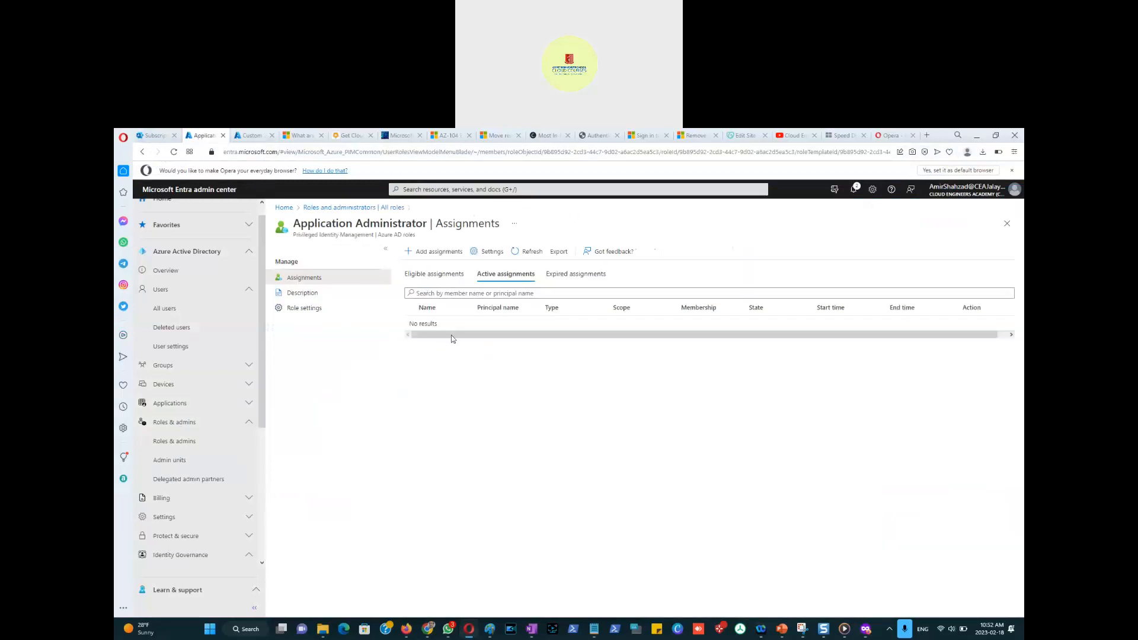
click(442, 278)
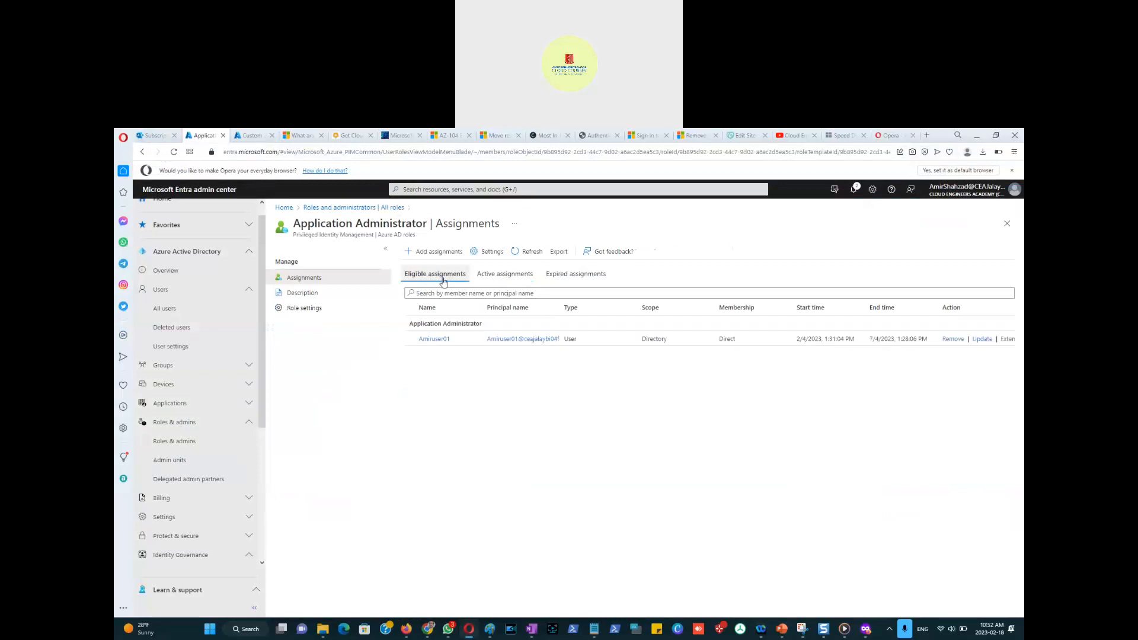
click(982, 339)
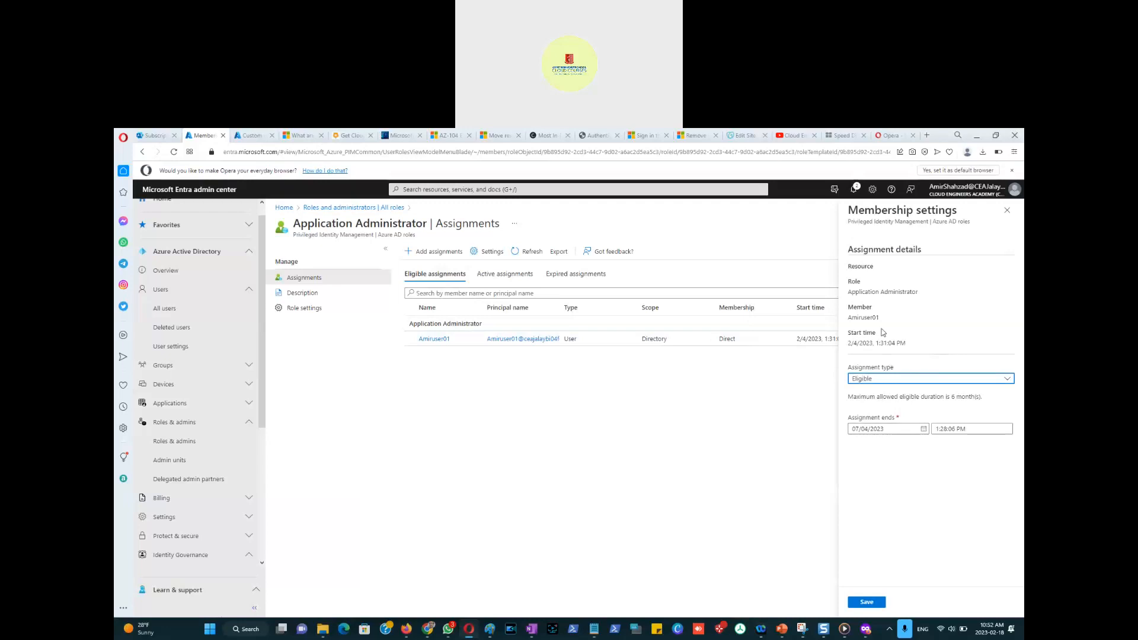
click(867, 602)
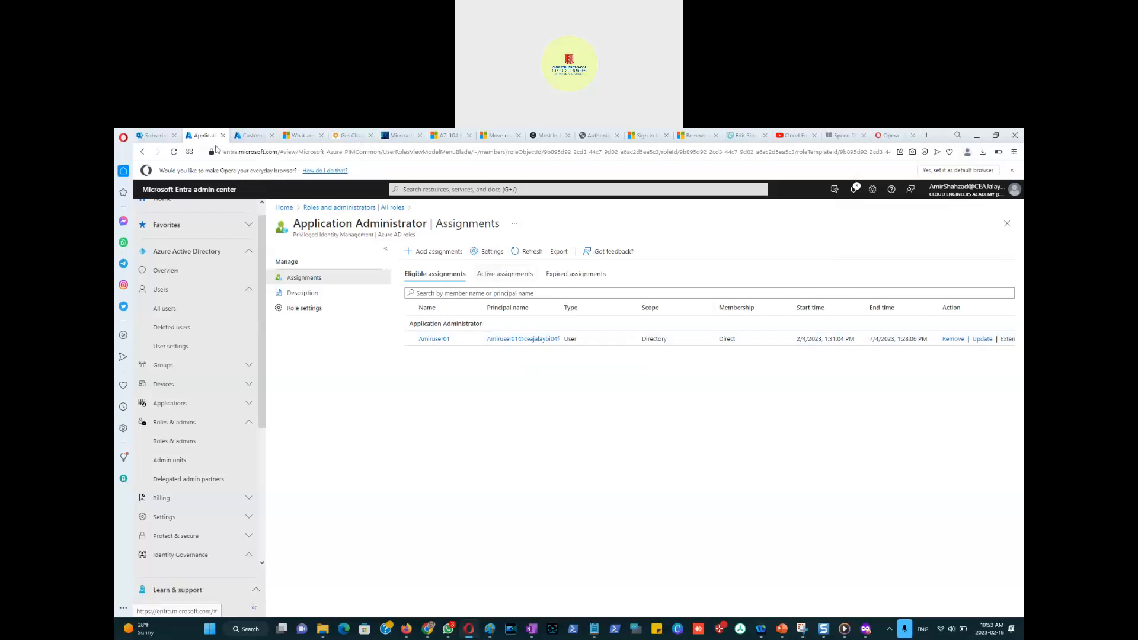
key(alt+Tab)
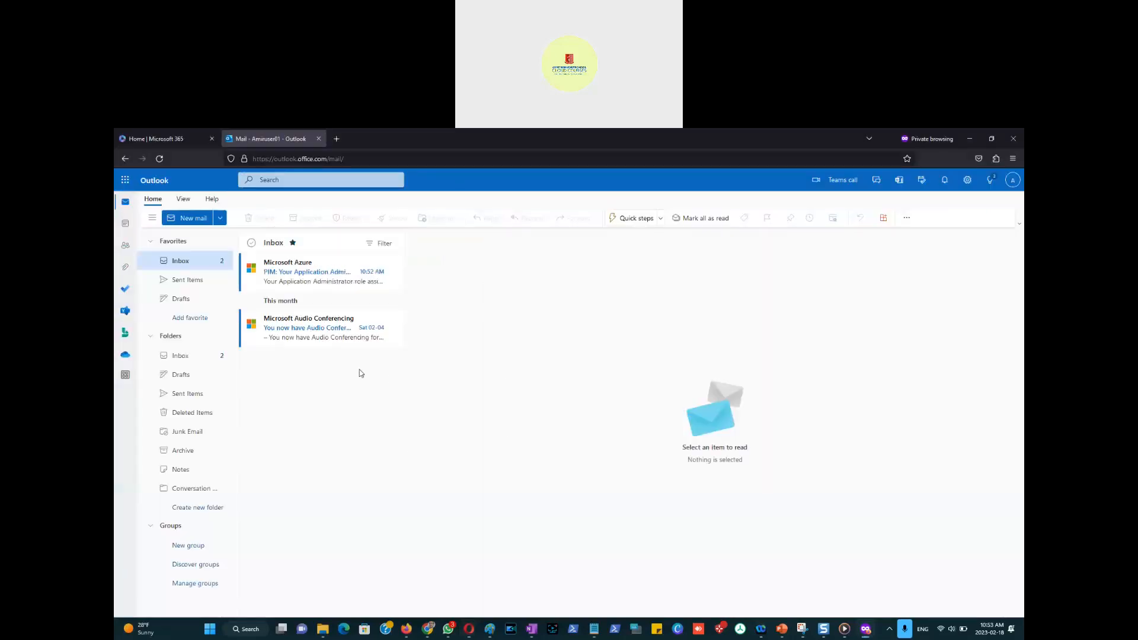
Open the Microsoft Azure PIM email and follow its View or activate link.
click(286, 278)
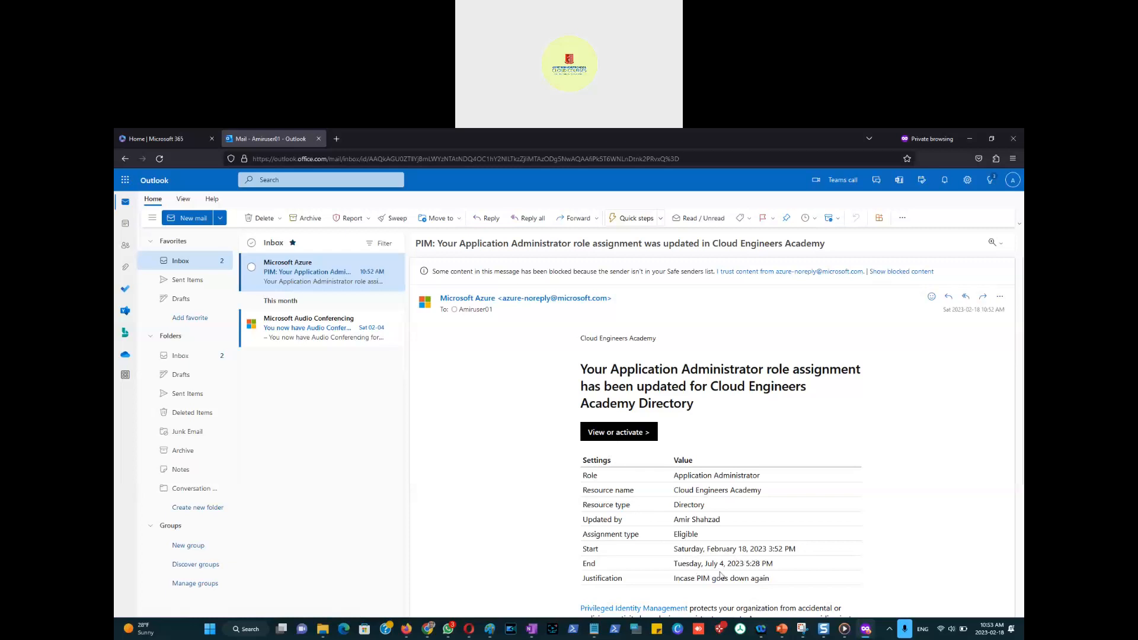
click(620, 436)
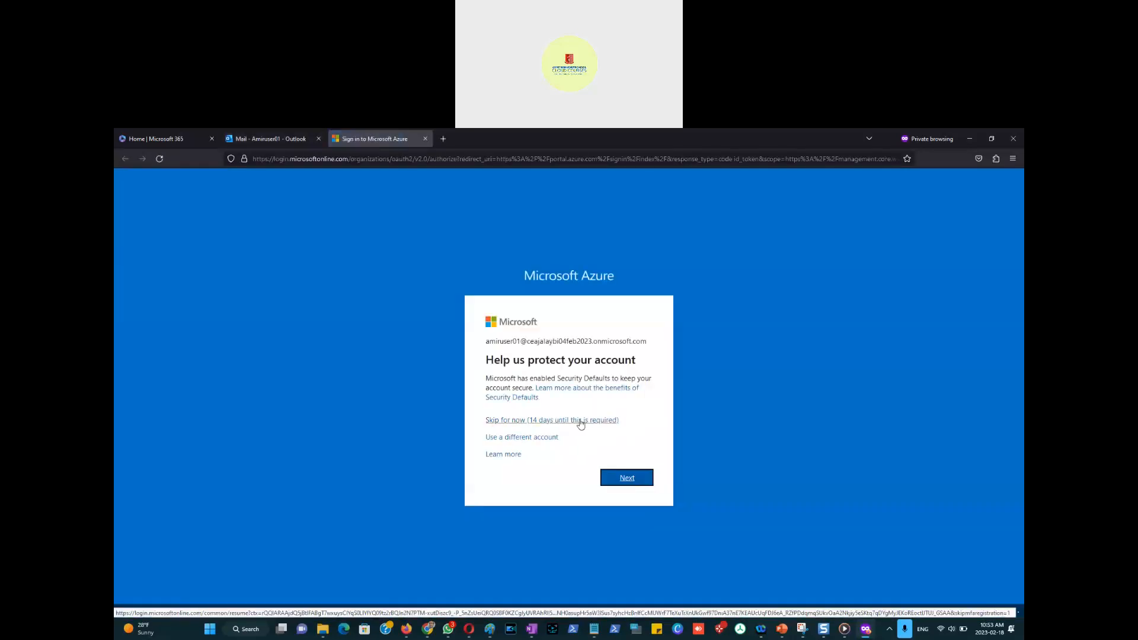
click(581, 421)
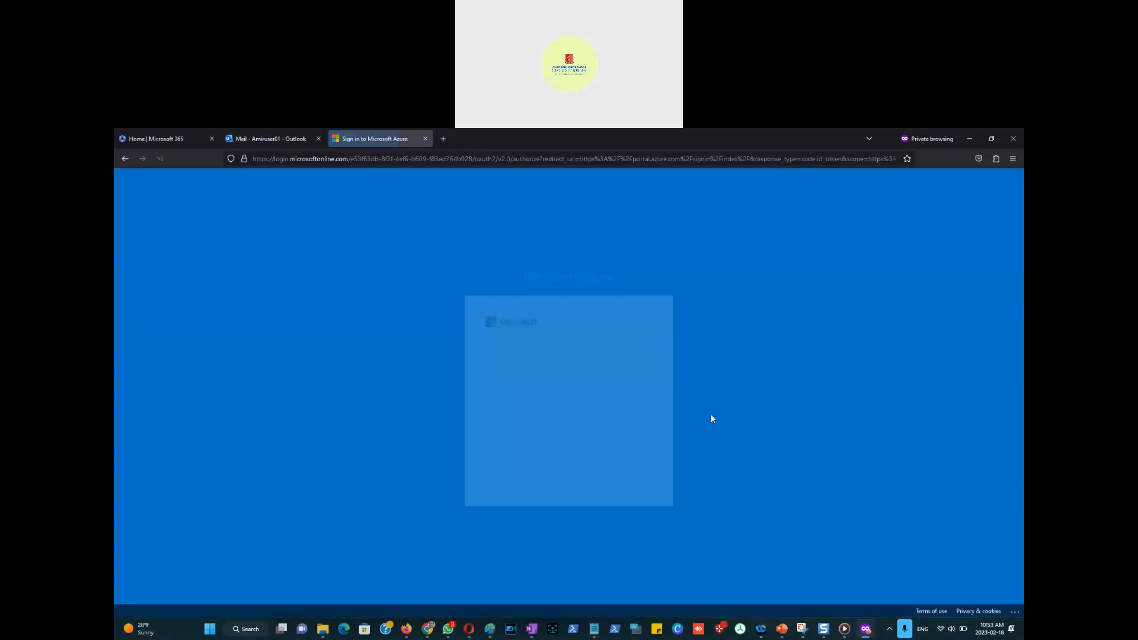
Skip the account protection prompt to land on PIM My roles showing Application Administrator.
click(575, 421)
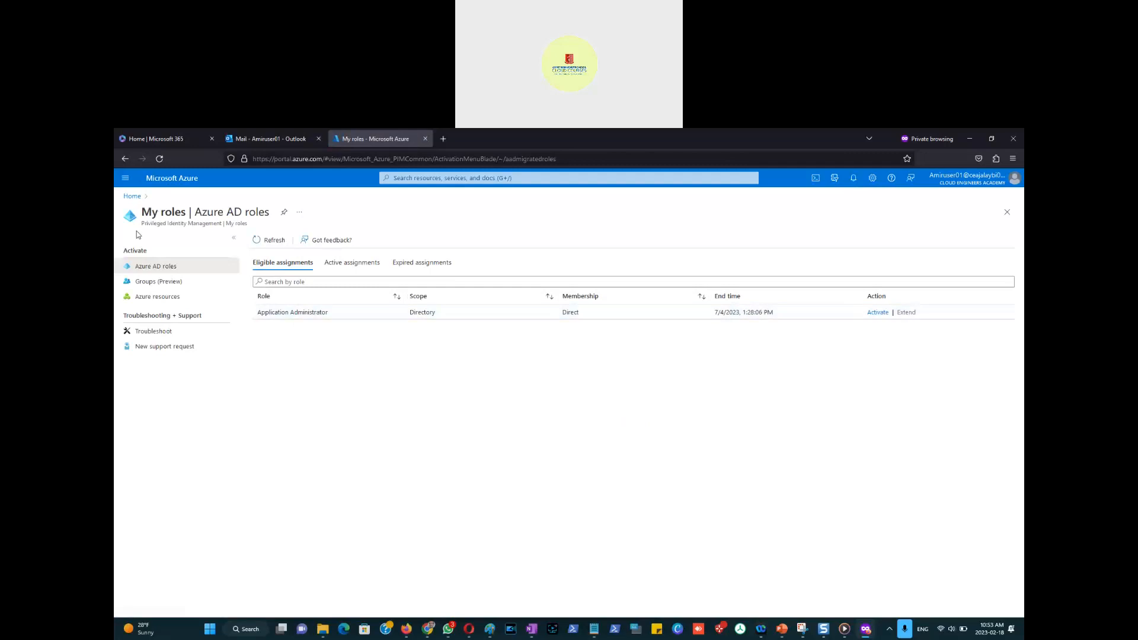
drag(141, 224, 223, 223)
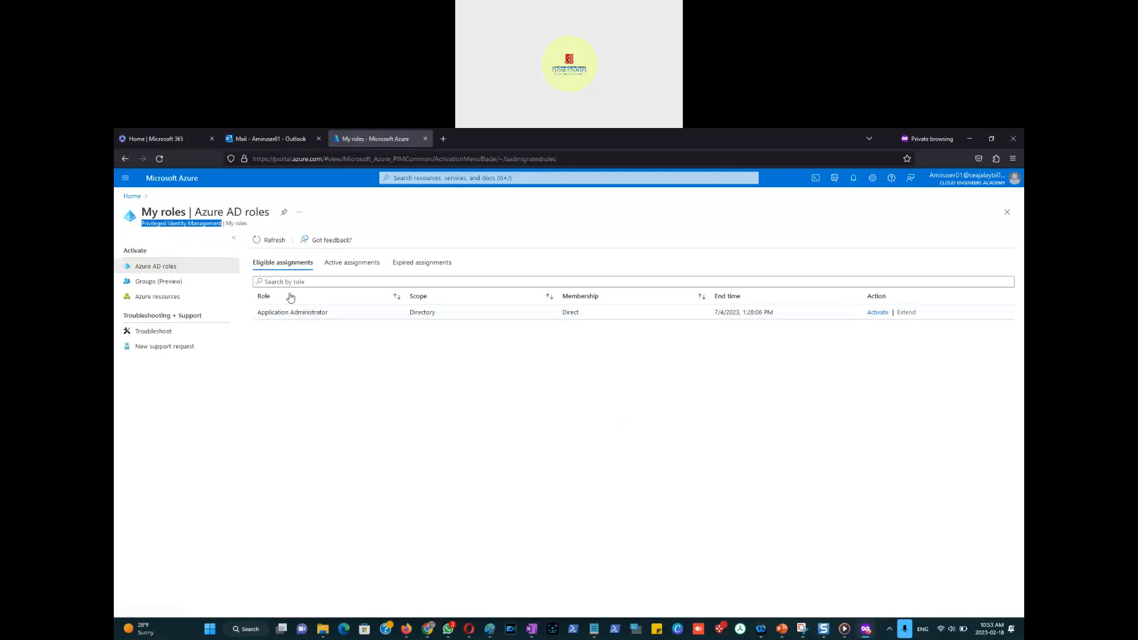
Open the Application Administrator activation form, set a 9-hour duration, and start the reason field.
click(878, 314)
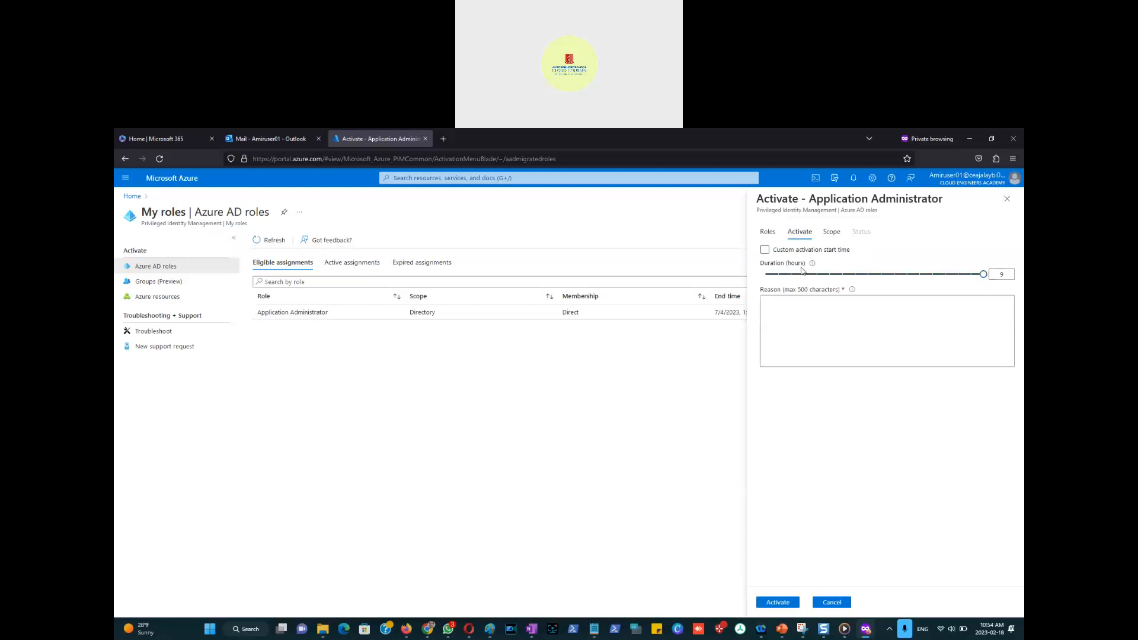
drag(983, 275, 883, 280)
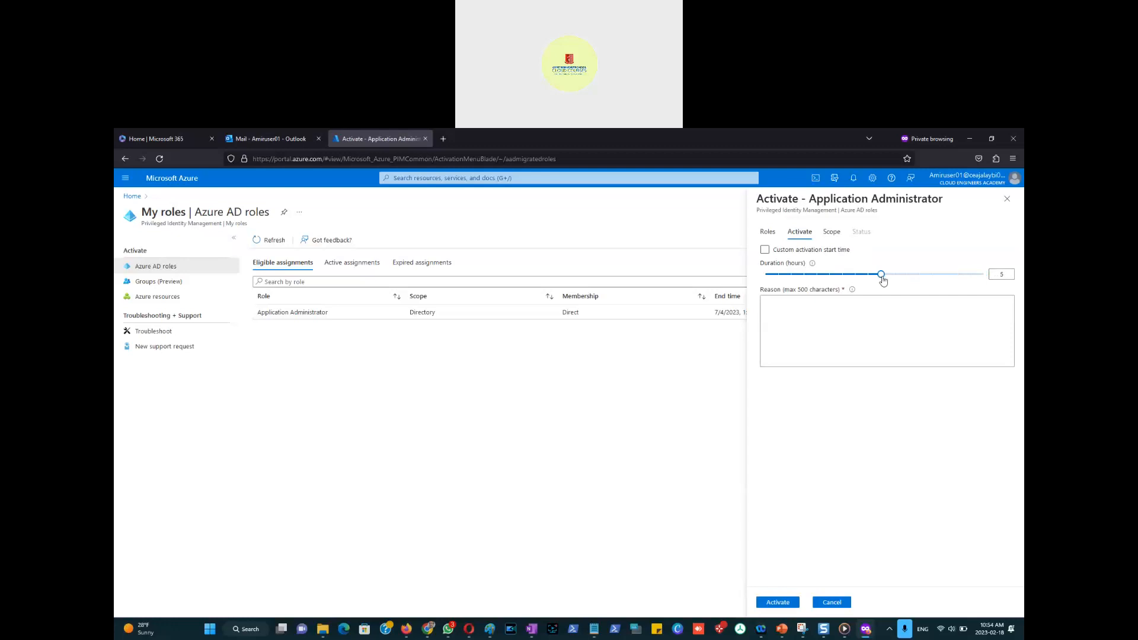
drag(883, 279, 985, 281)
click(806, 311)
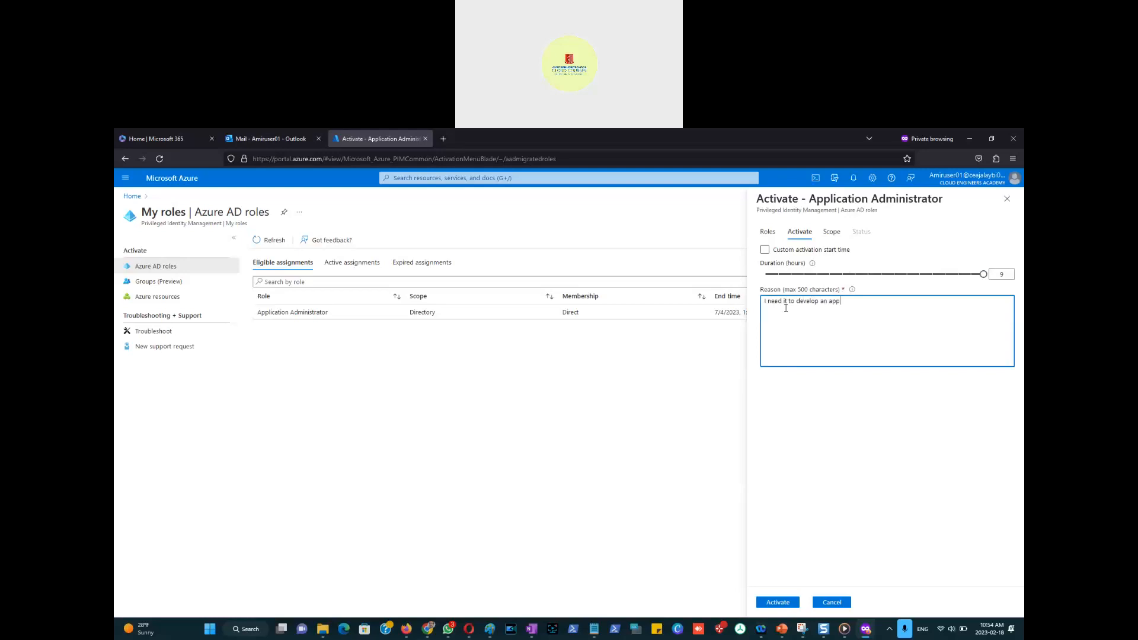
Finish the reason 'for the company', cut the duration to 0.5 hours, and submit the activation.
text(for the company)
drag(983, 274, 775, 280)
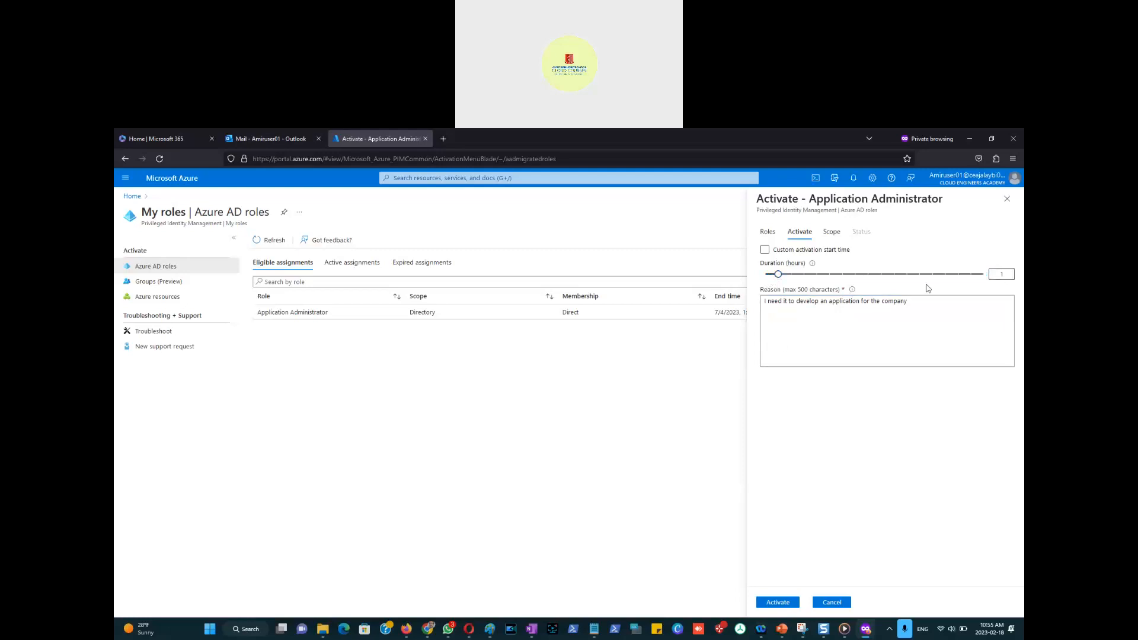
drag(774, 275, 765, 275)
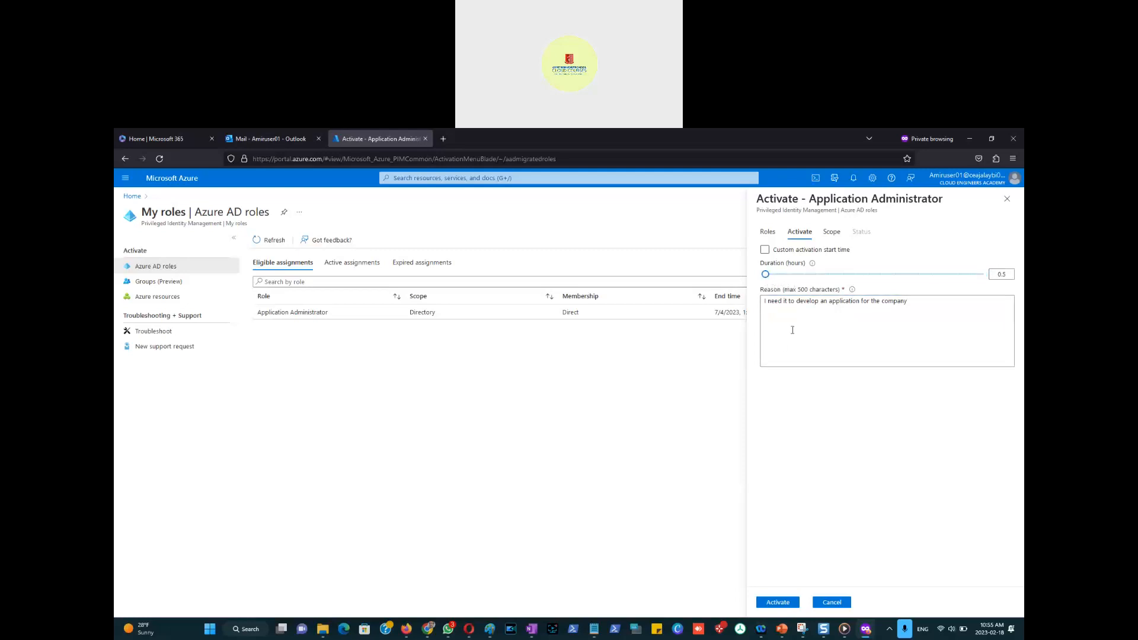
click(779, 603)
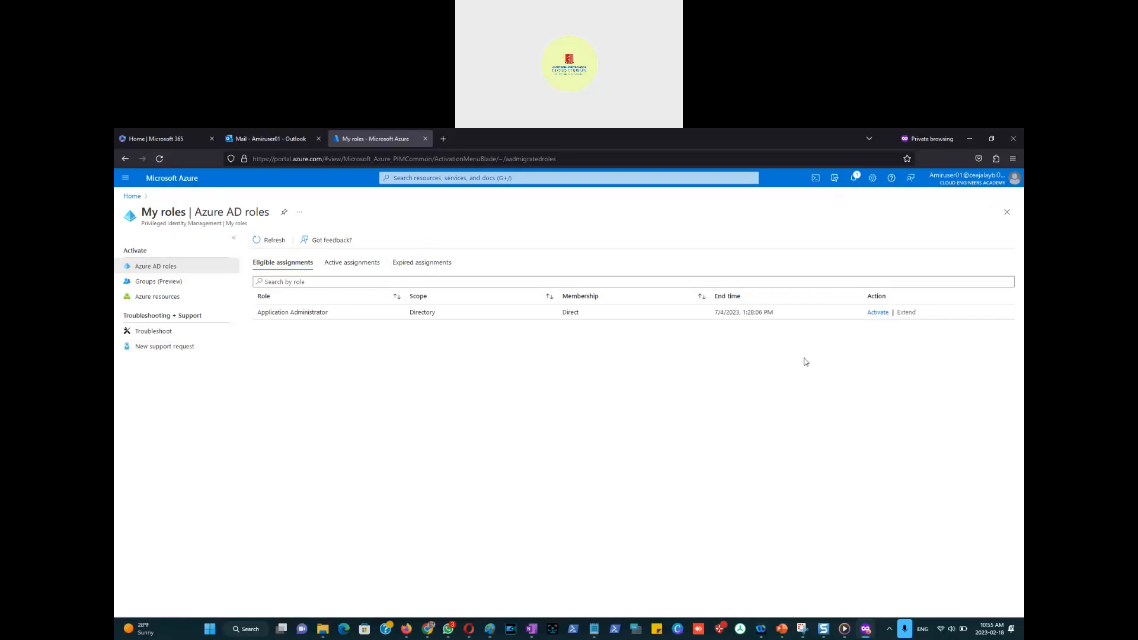
In Outlook, flag the PIM role-assignment email for follow-up and pin it.
click(236, 138)
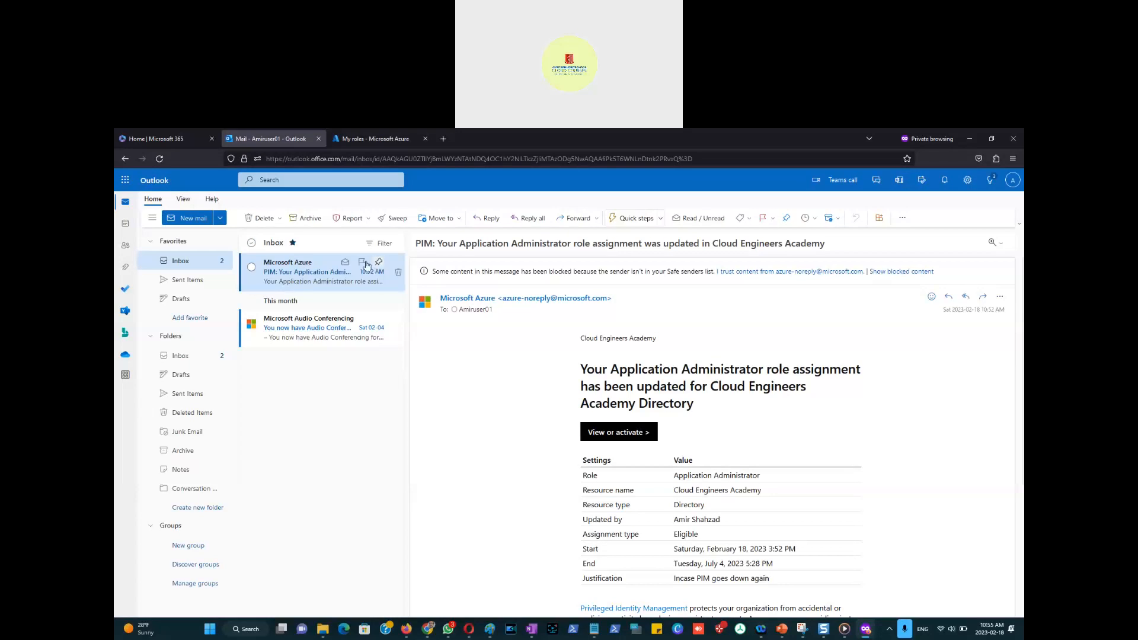
click(361, 262)
click(379, 262)
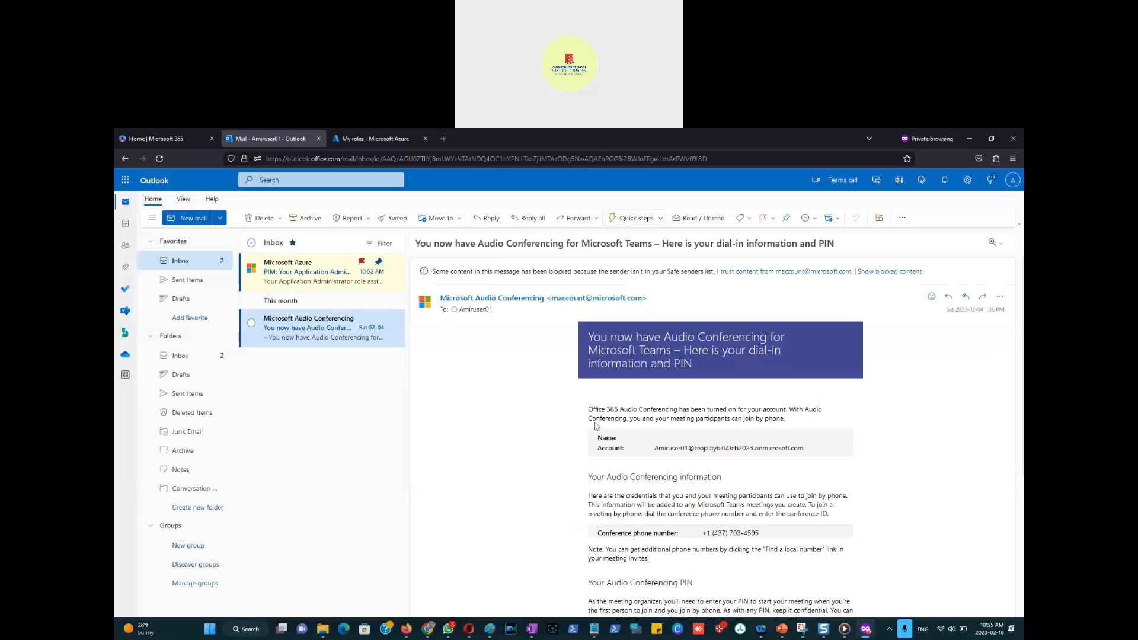
Reread the PIM email's Application Administrator role name, then return to the Entra admin center.
click(303, 274)
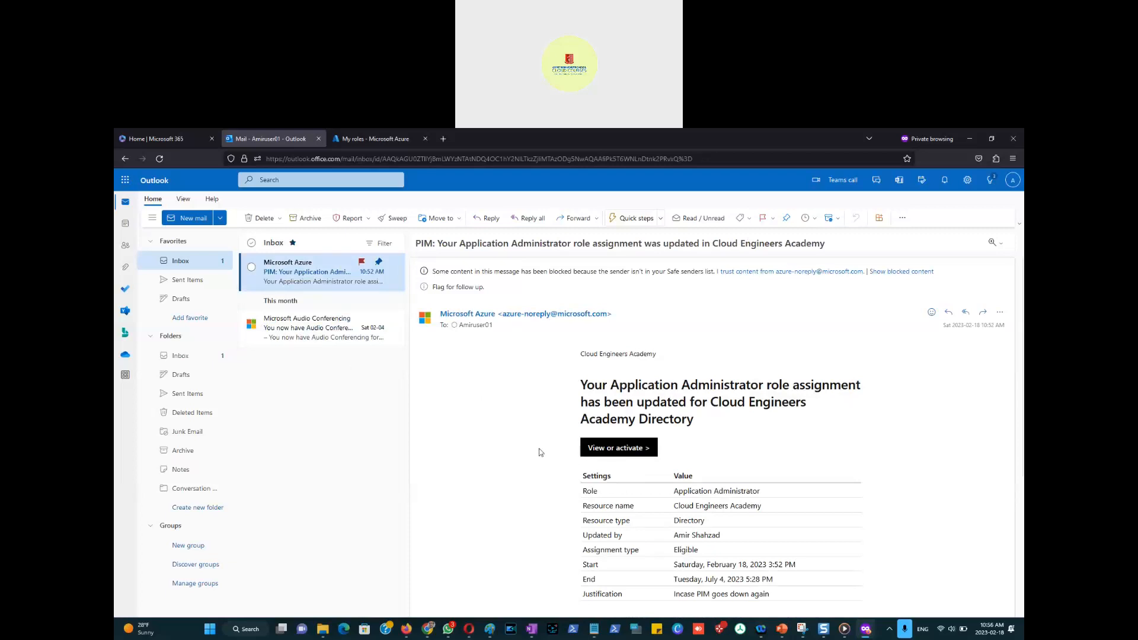
drag(613, 385, 761, 385)
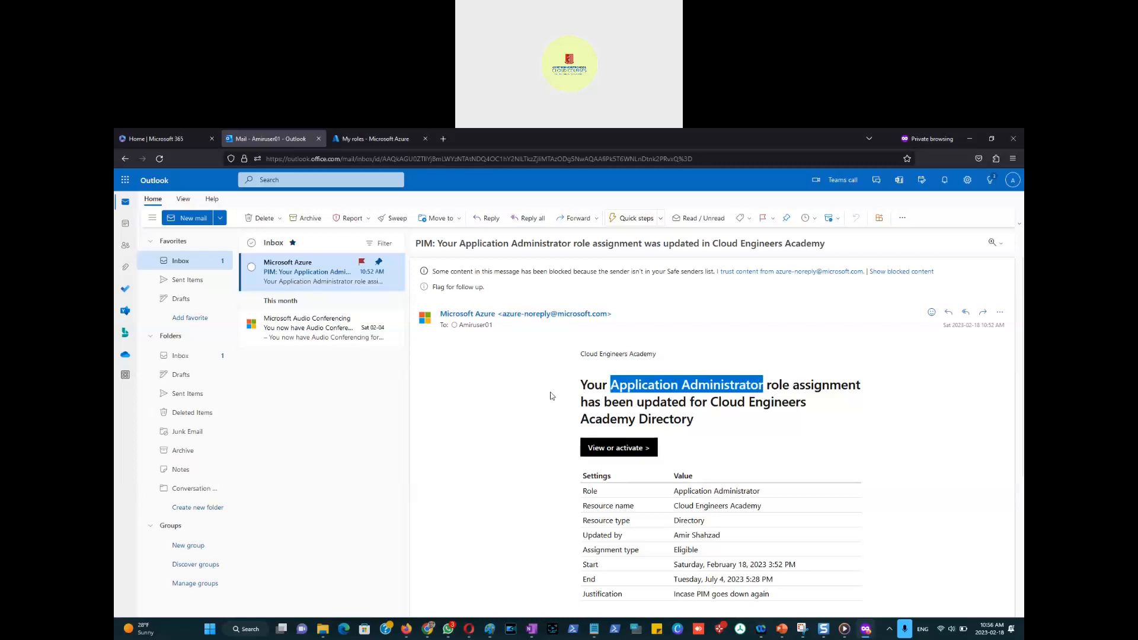
click(535, 389)
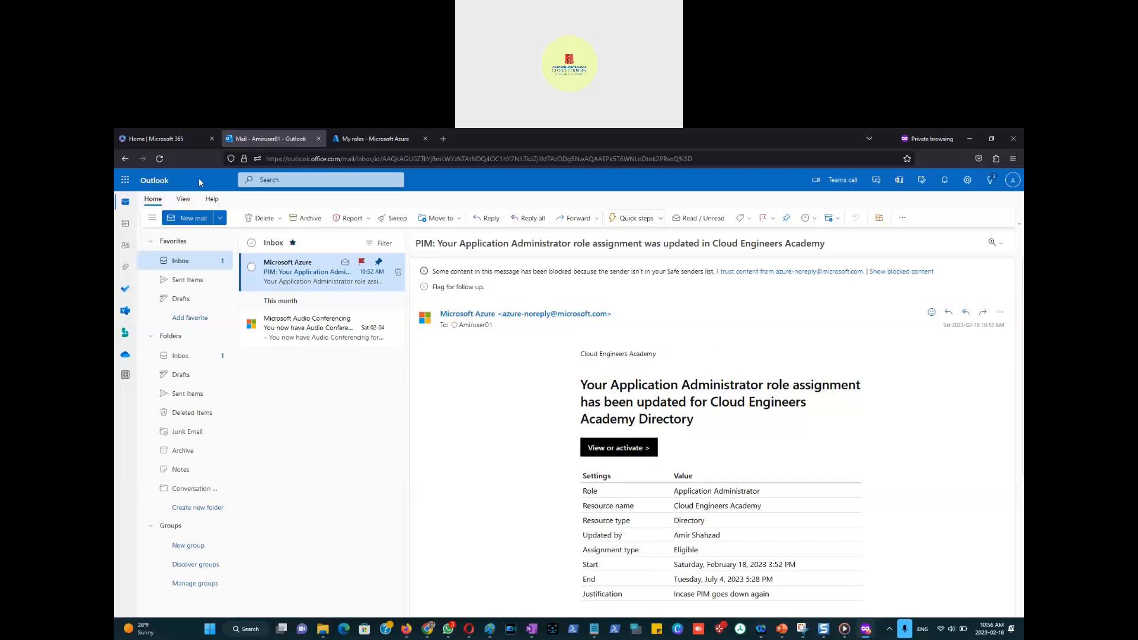
key(alt+Tab)
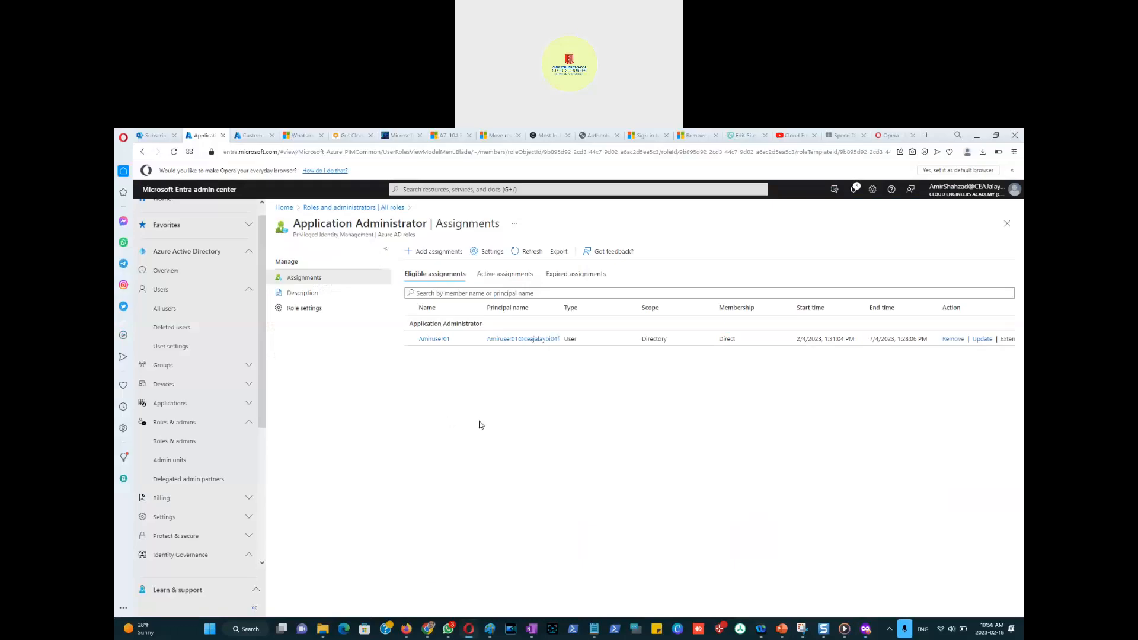
Go back to All roles, find Global Administrator in the list, and open its Assignments page.
drag(295, 235, 377, 238)
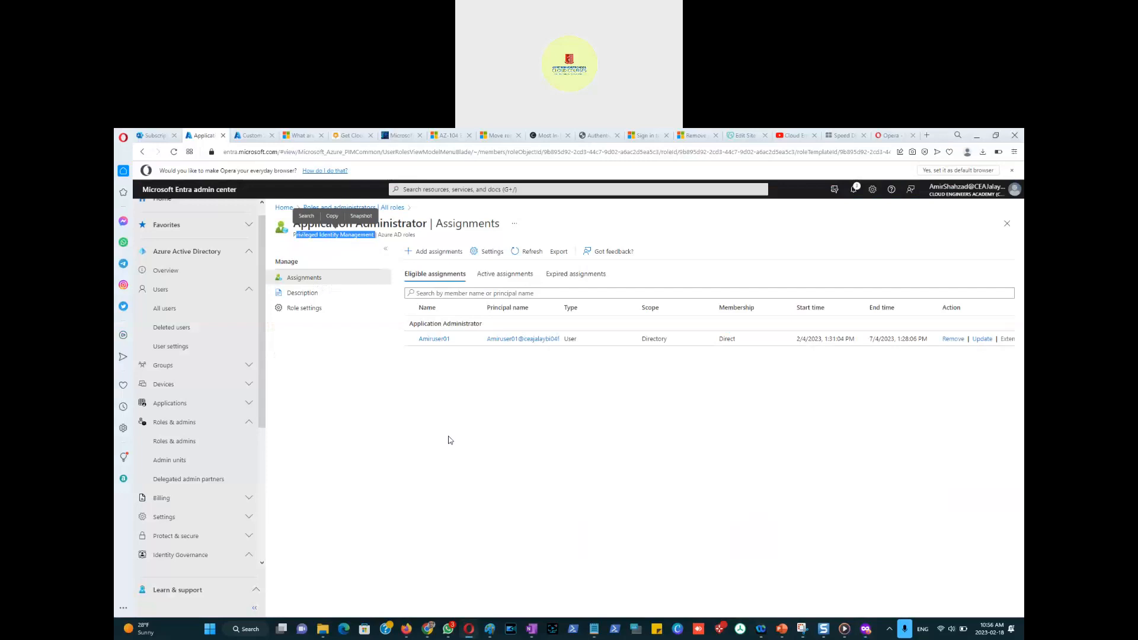
click(449, 435)
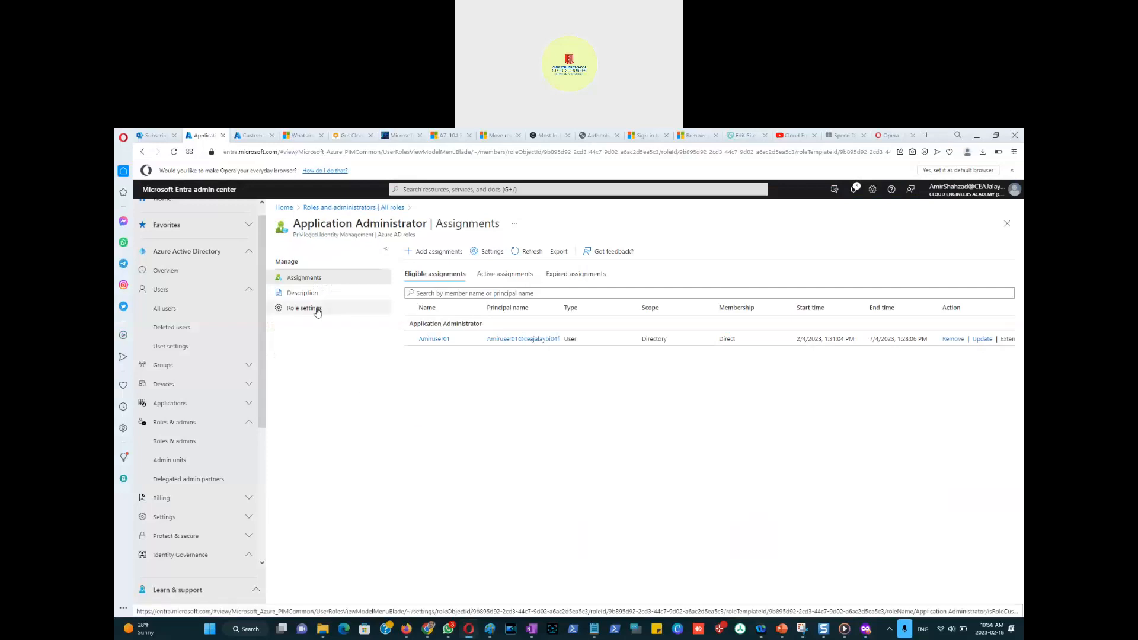
click(328, 207)
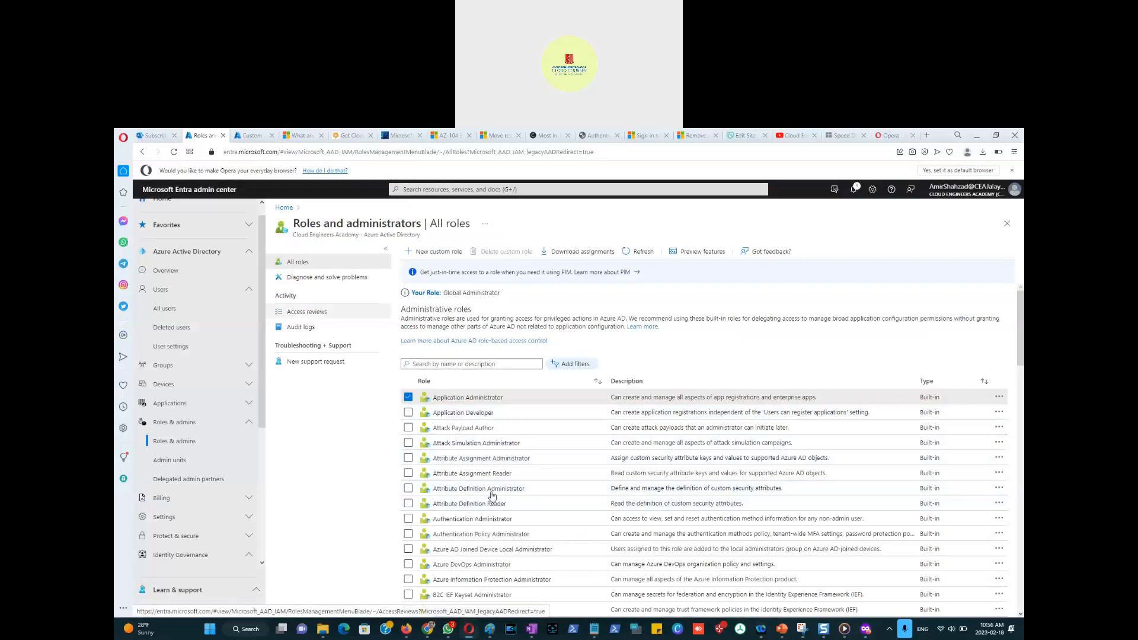
scroll(488, 503, down, 4)
scroll(485, 504, down, 2)
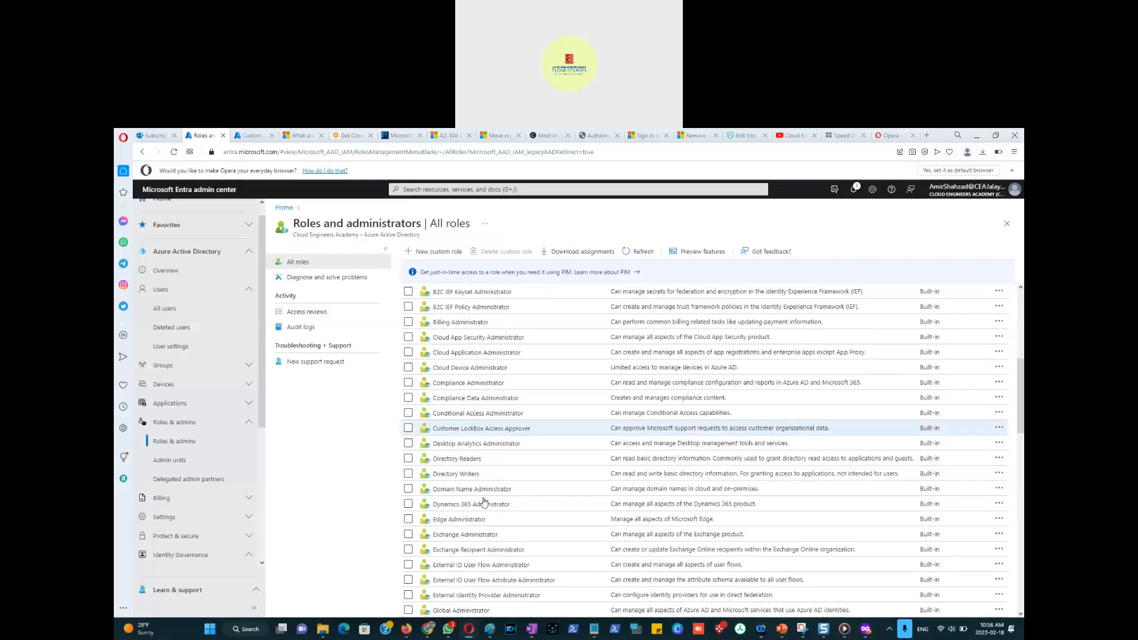
scroll(472, 481, down, 8)
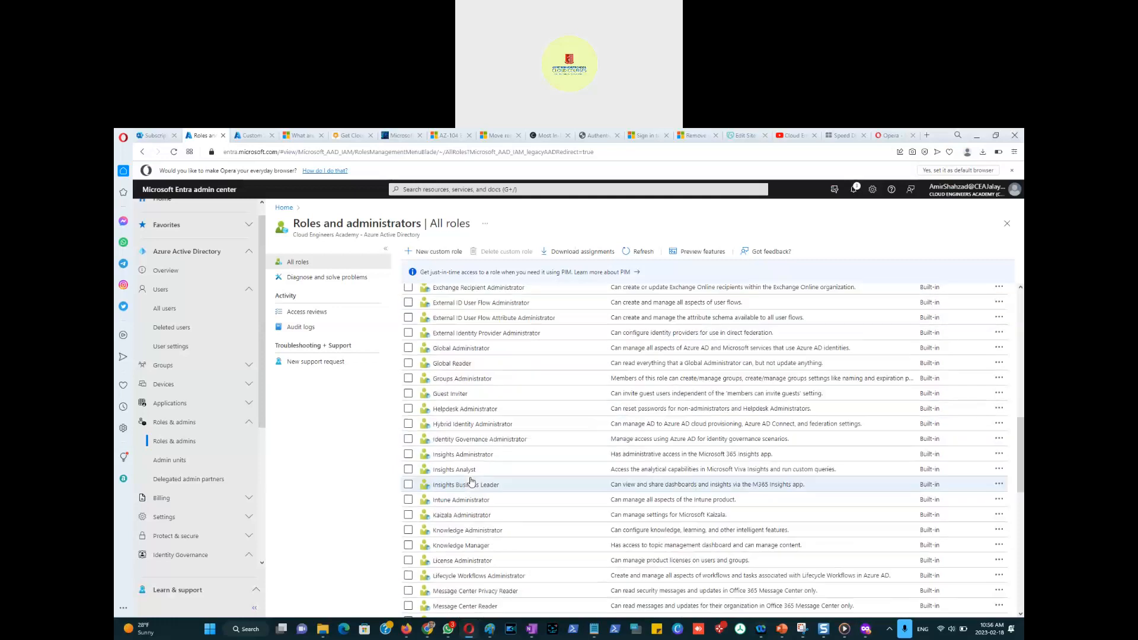
scroll(471, 482, down, 3)
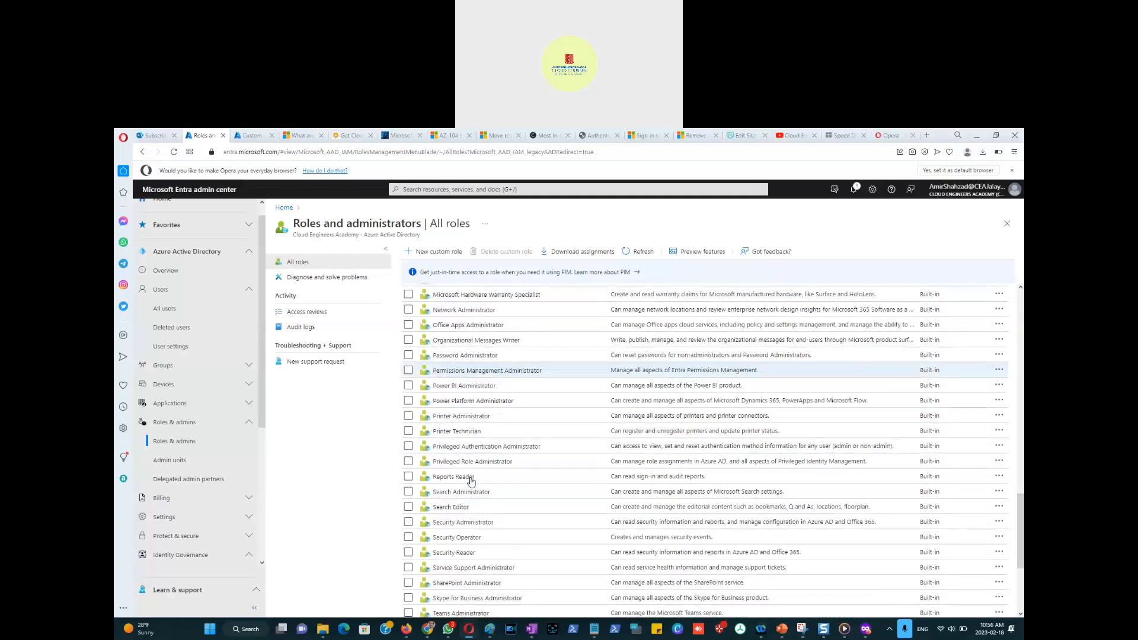
scroll(471, 481, up, 3)
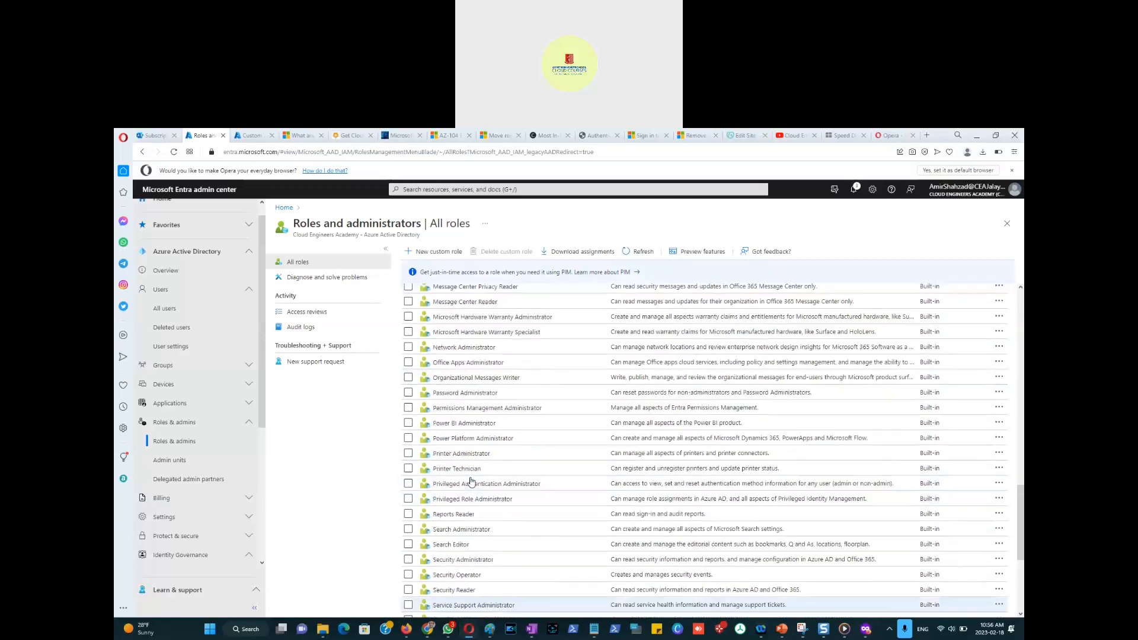
scroll(471, 481, up, 5)
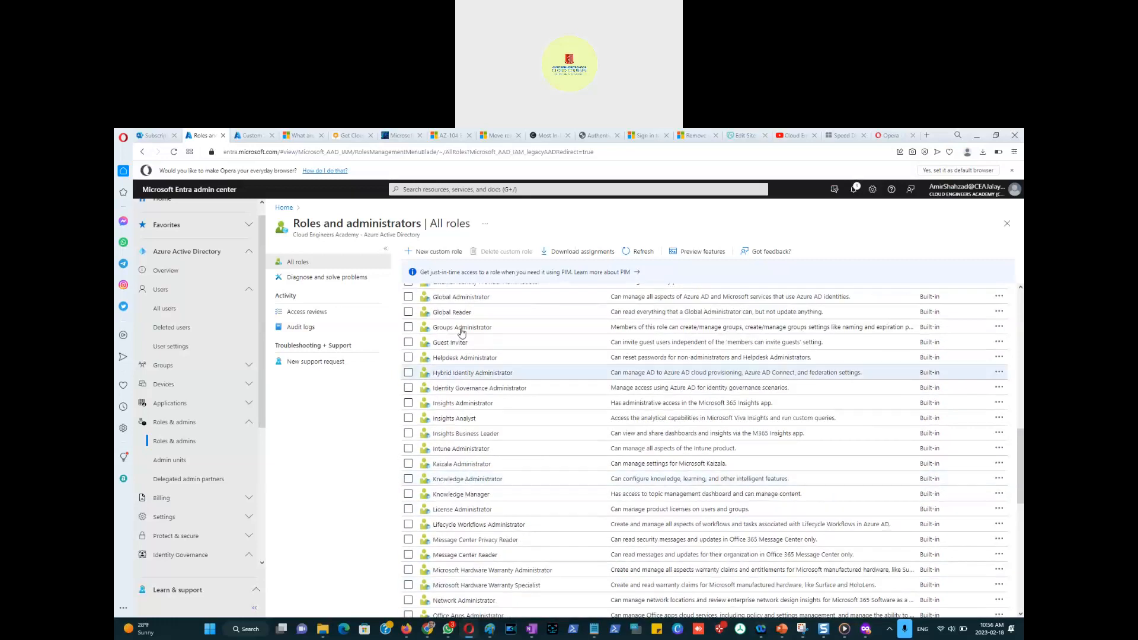
click(460, 297)
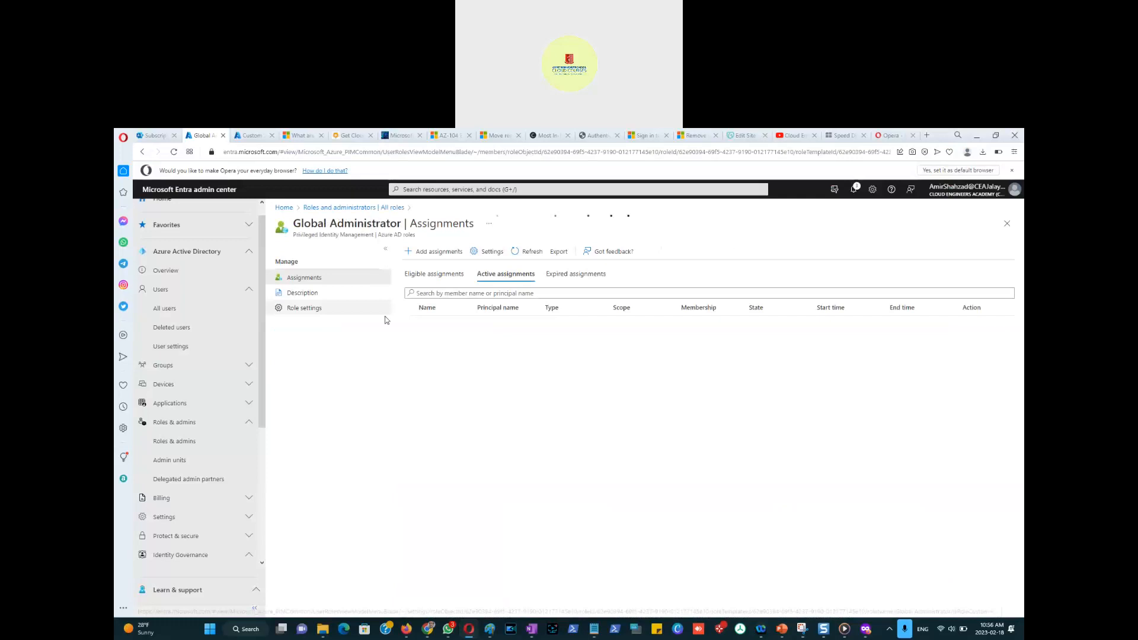
Review Global Administrator's role settings: 8-hour activation maximum with Azure MFA required.
click(288, 308)
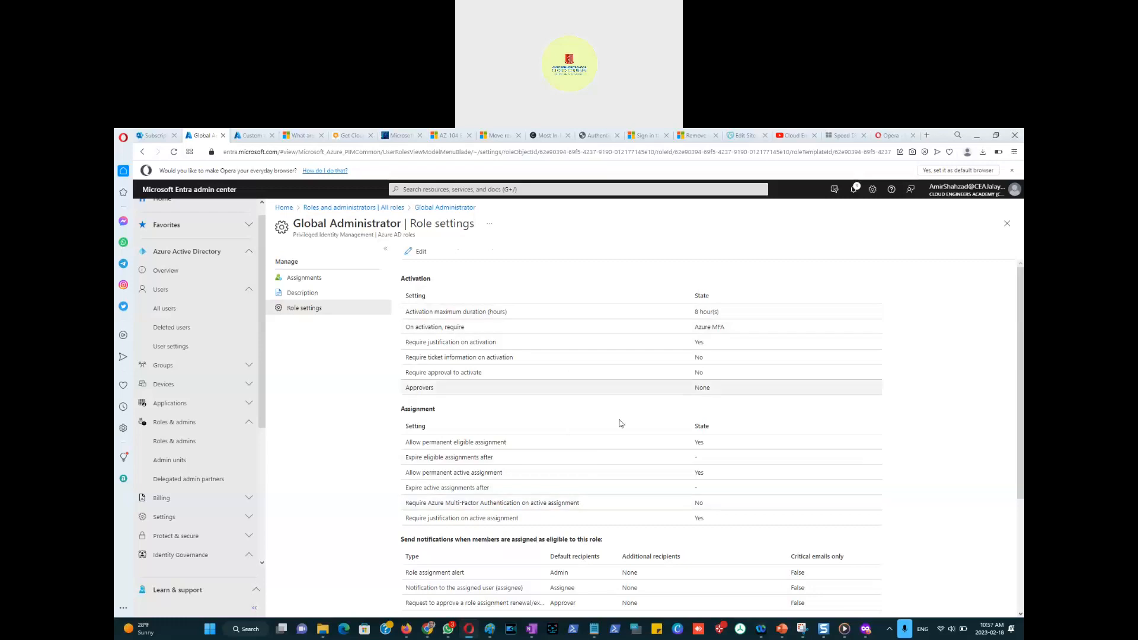
scroll(534, 513, down, 3)
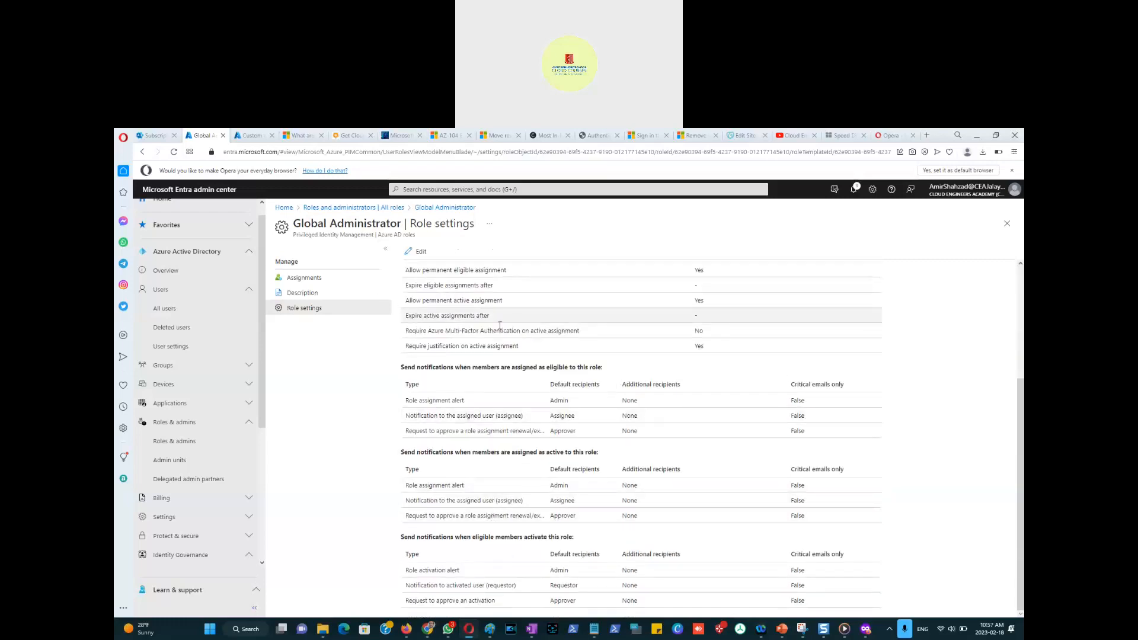
scroll(489, 414, up, 3)
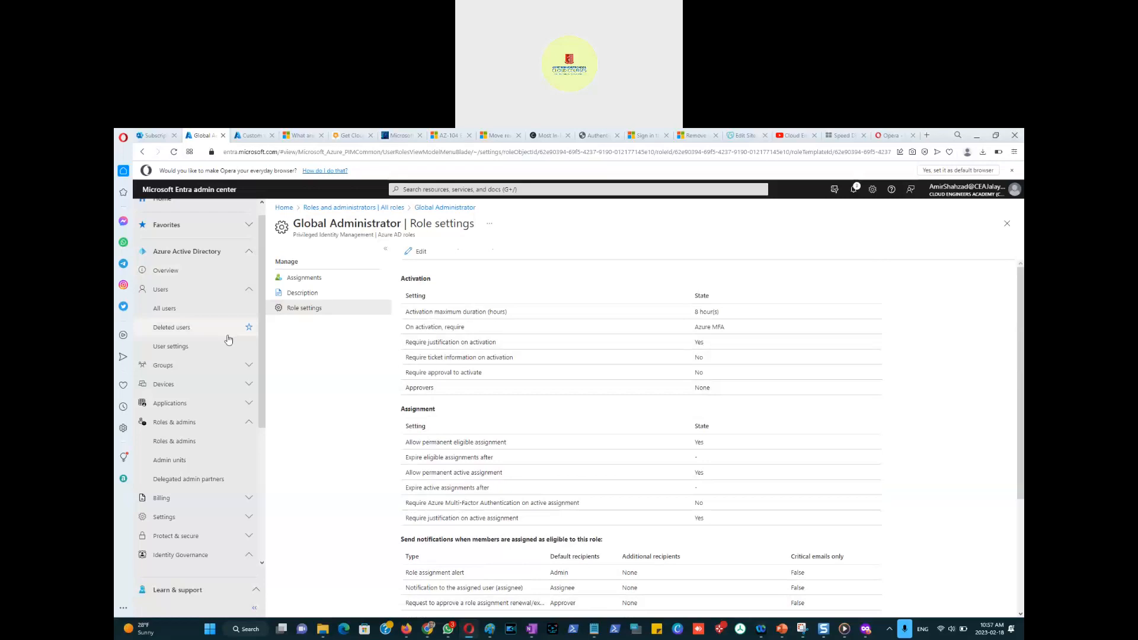
key(alt+Tab)
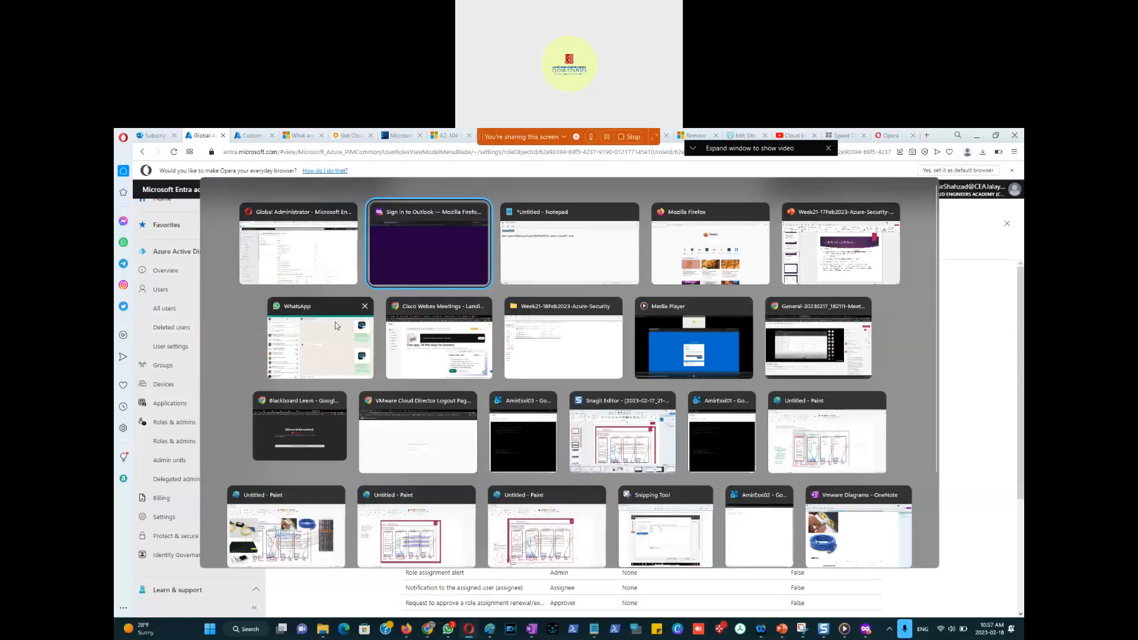
In the Week21 presentation, add a blank slide 14 after slide 13, then return to the browser.
key(alt+Tab)
key(alt+Tab)
key(alt+Tab)
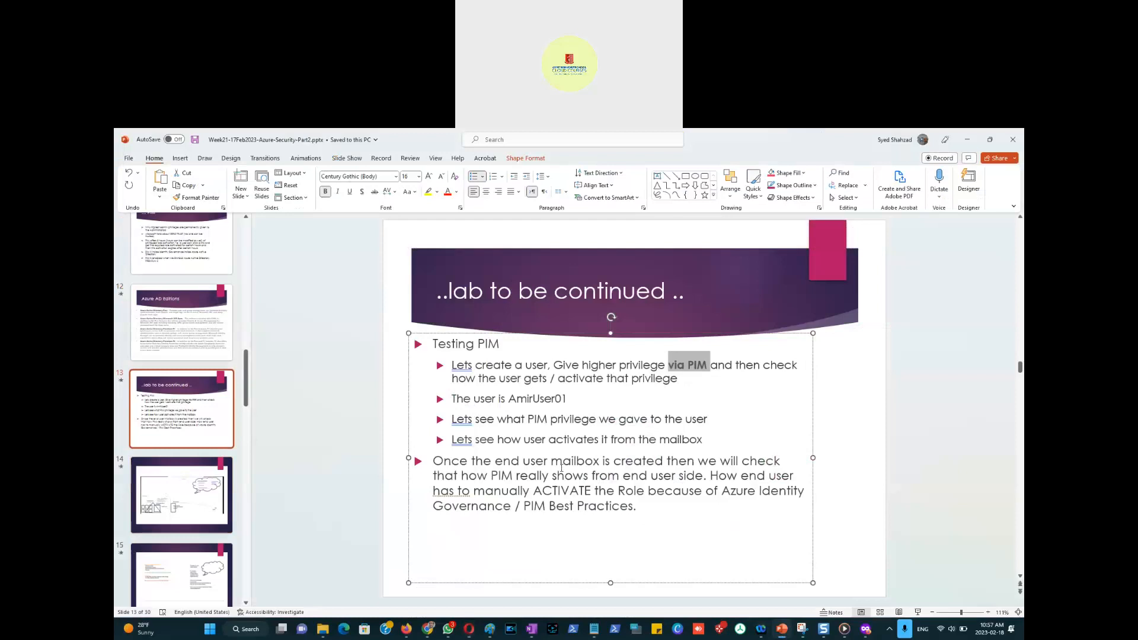
click(640, 510)
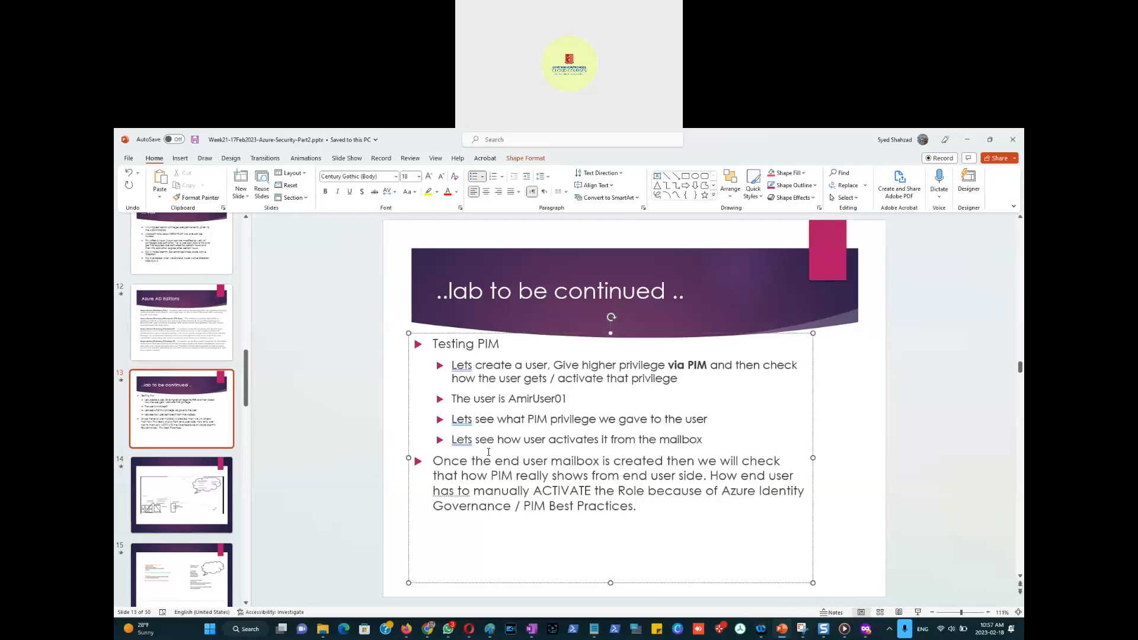
click(183, 456)
right_click(178, 455)
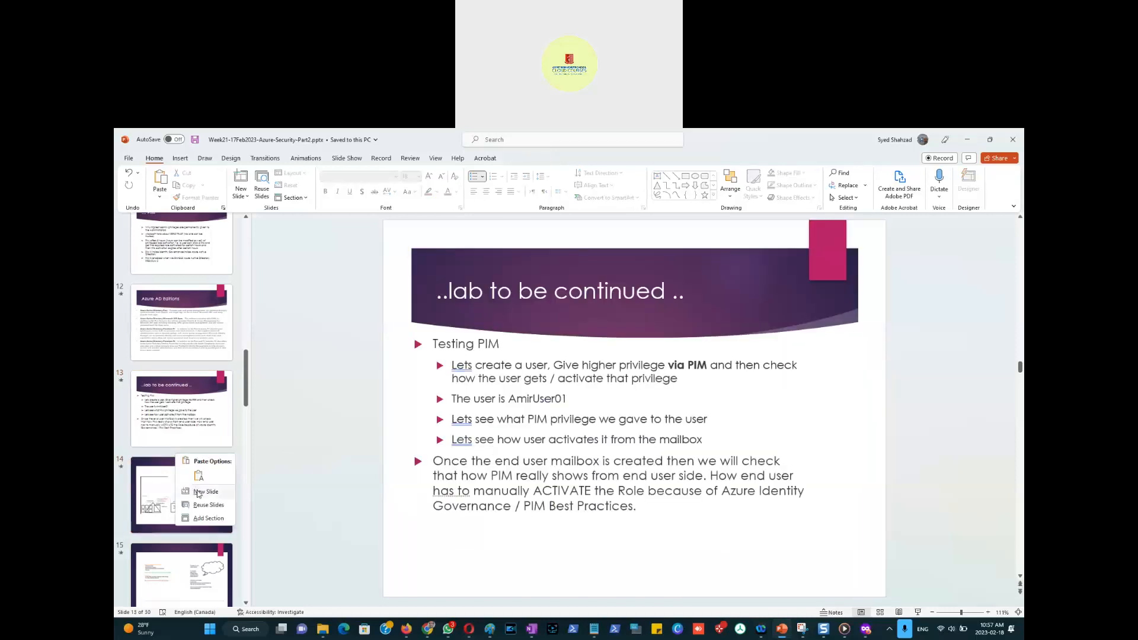
click(206, 492)
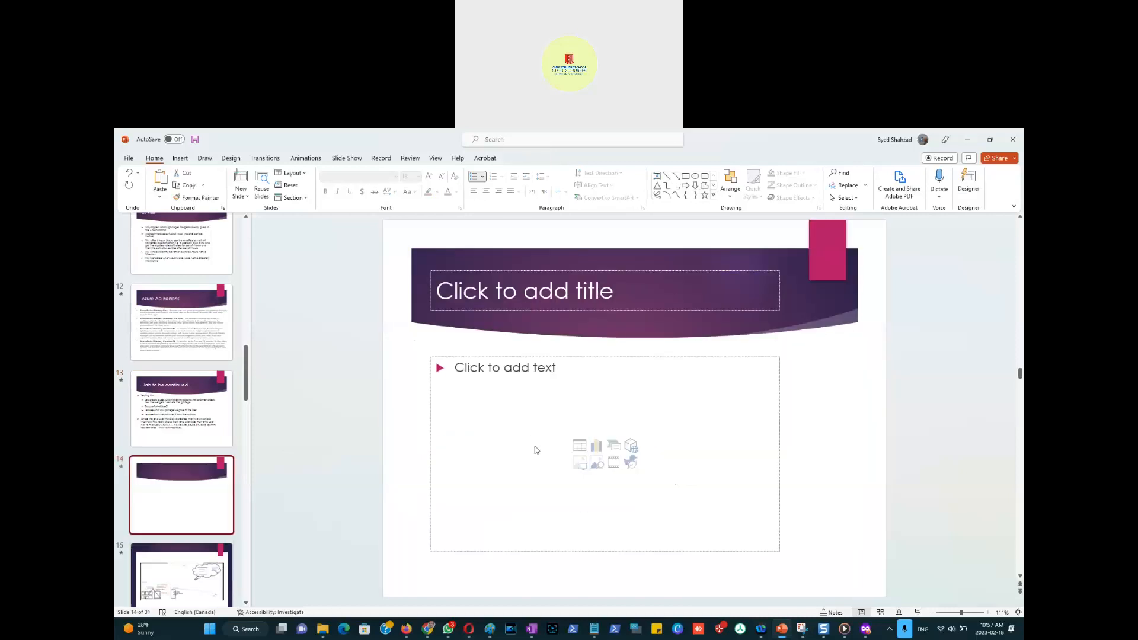
key(alt+Tab)
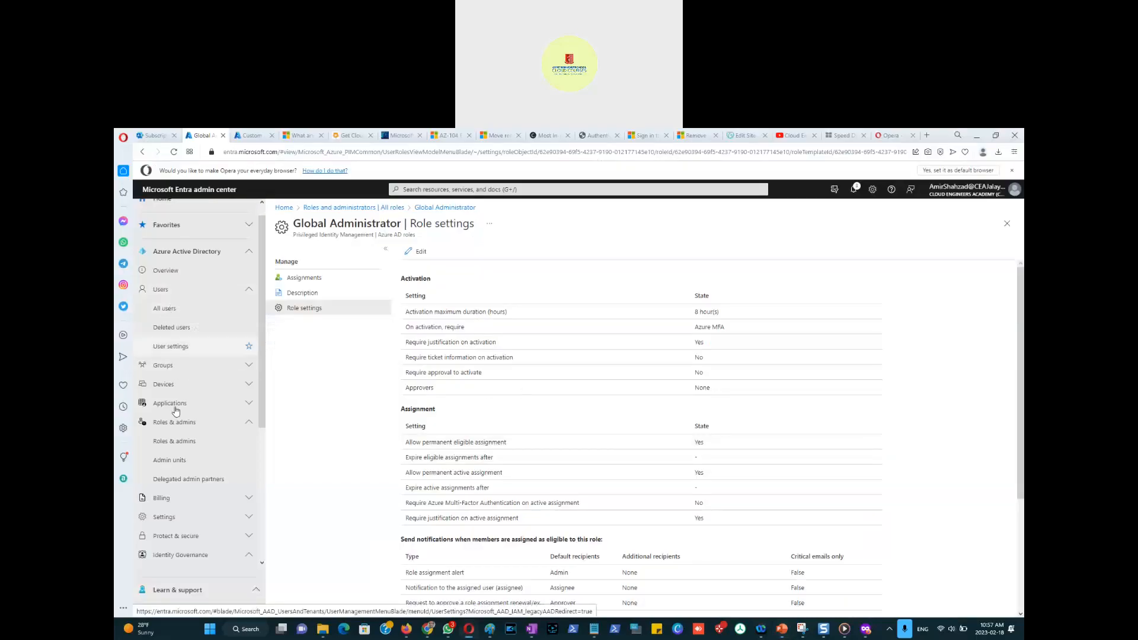
Expand Identity Governance, open Entitlement management, and highlight the external users' lifecycle phrase.
click(184, 557)
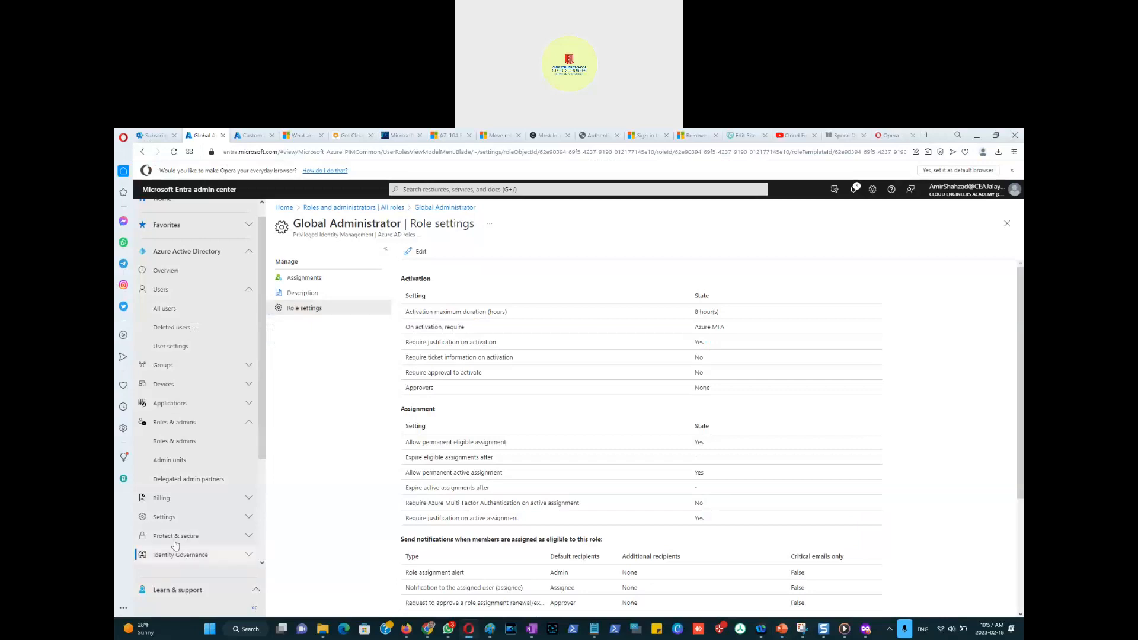
scroll(185, 482, down, 3)
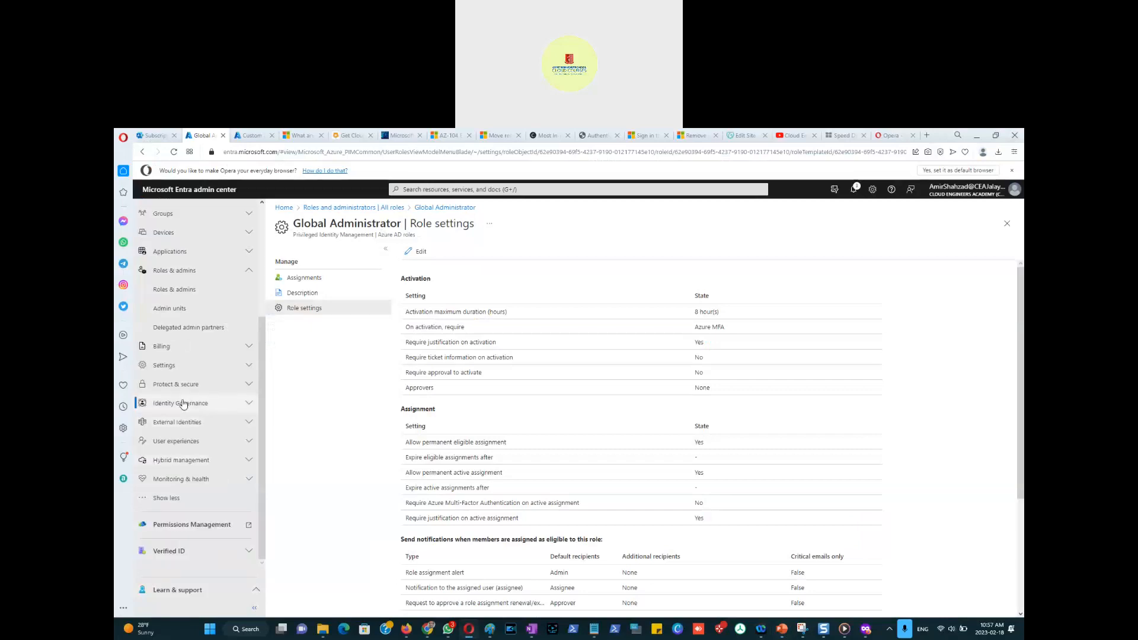
click(185, 404)
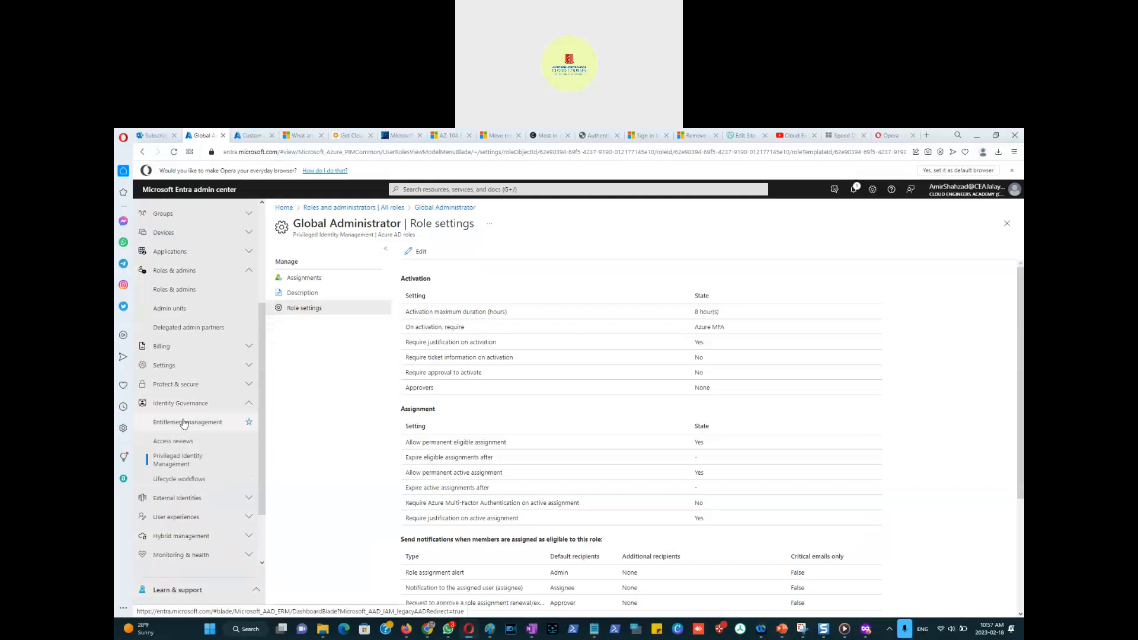
click(172, 427)
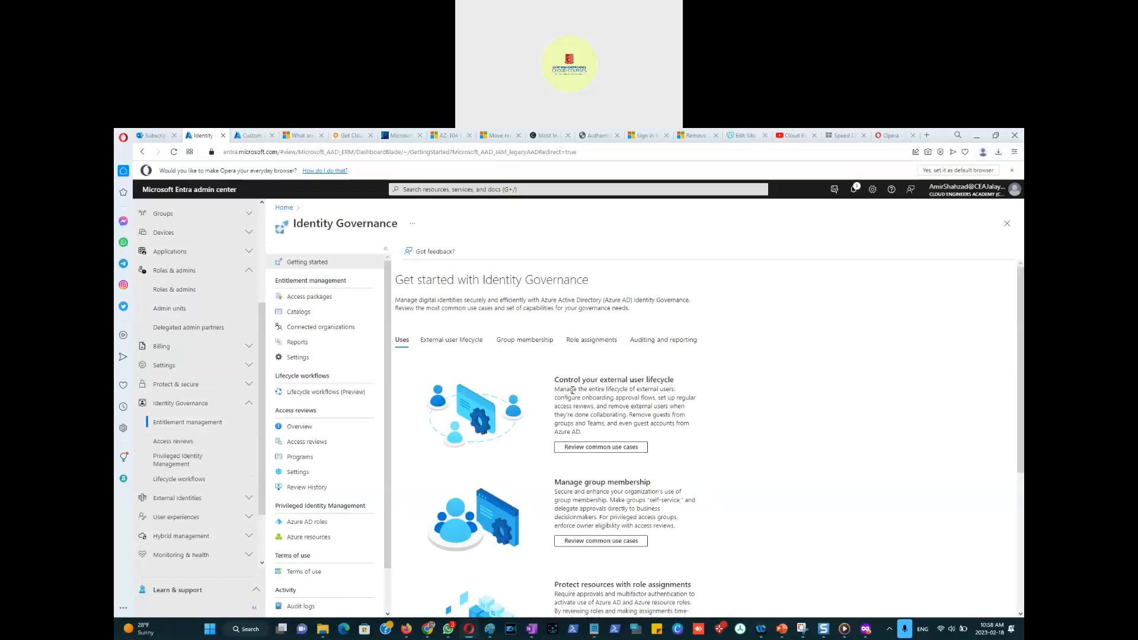
drag(587, 390, 676, 390)
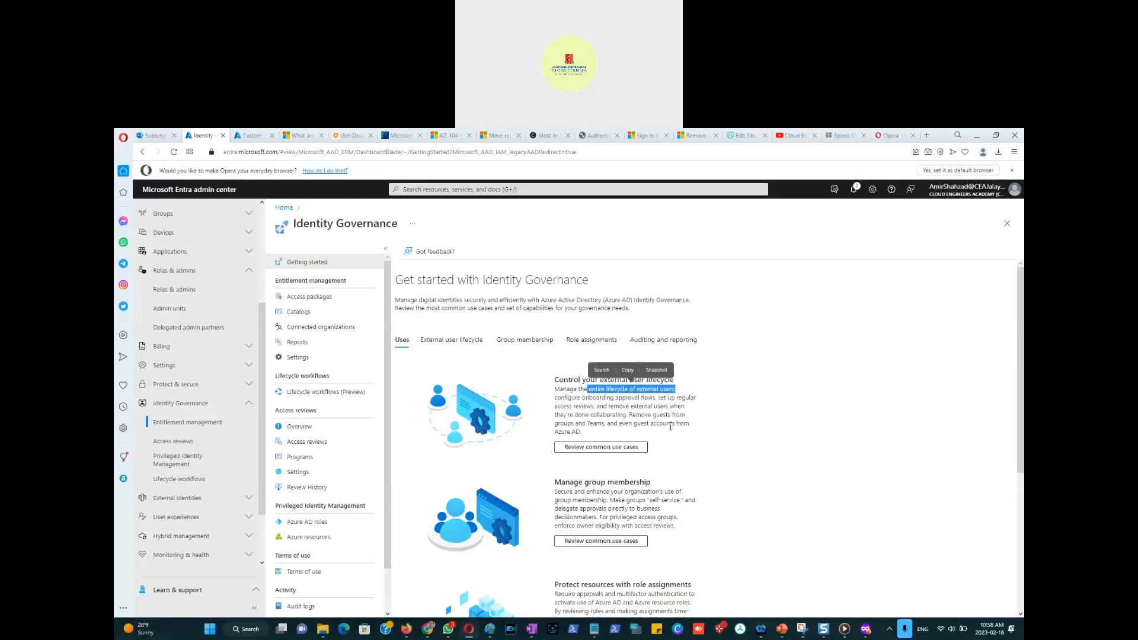
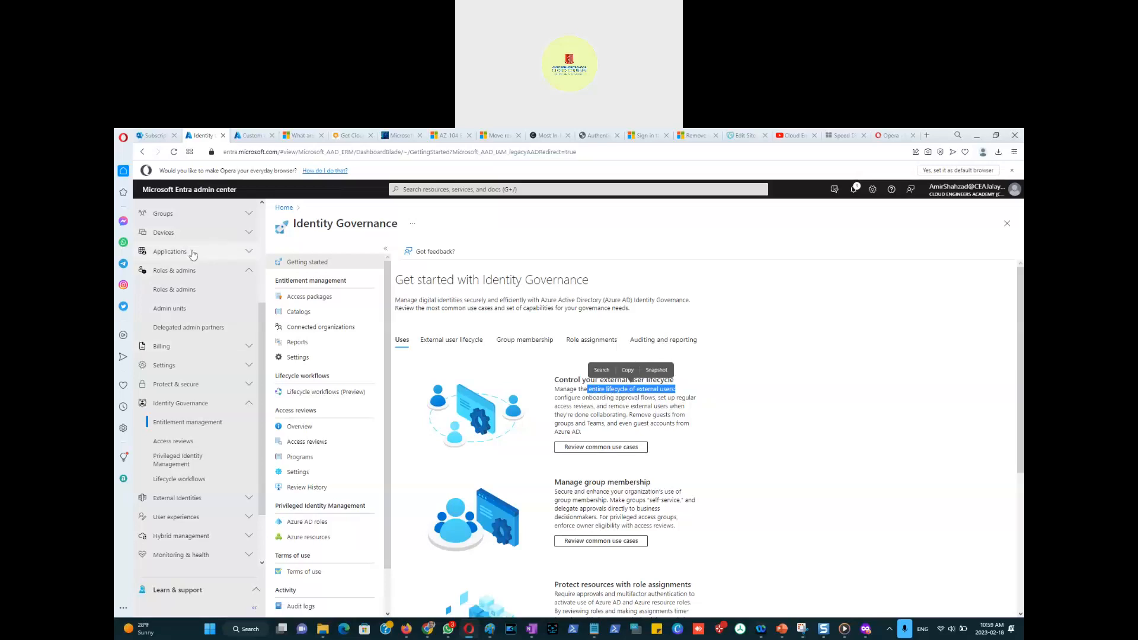
Open the All users list from the Users entry in the left navigation.
scroll(181, 243, up, 3)
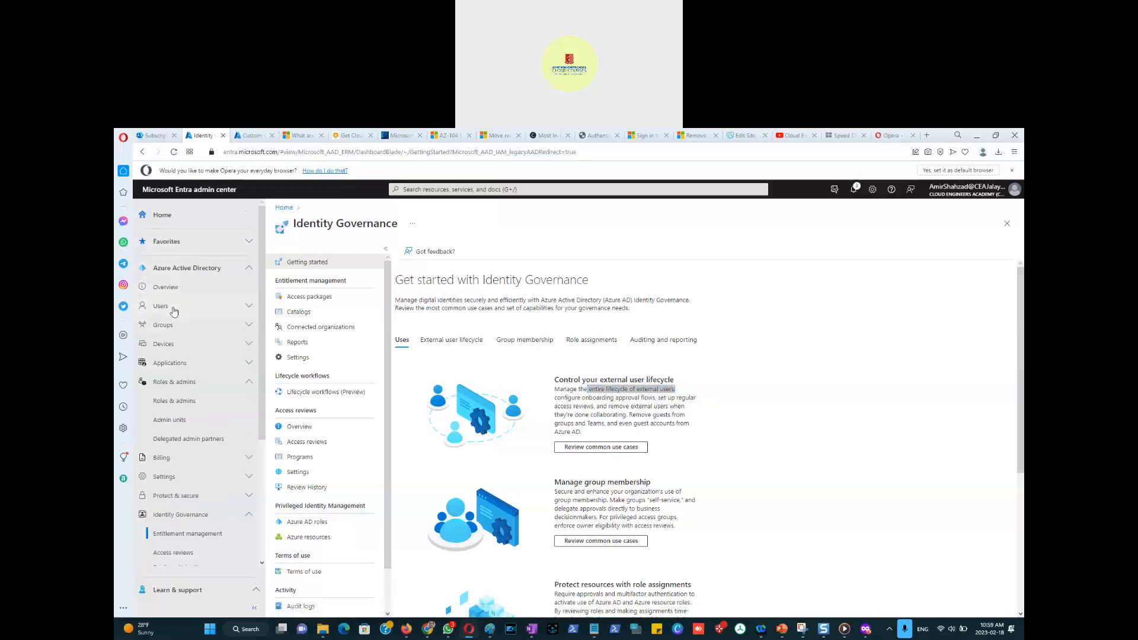
click(165, 325)
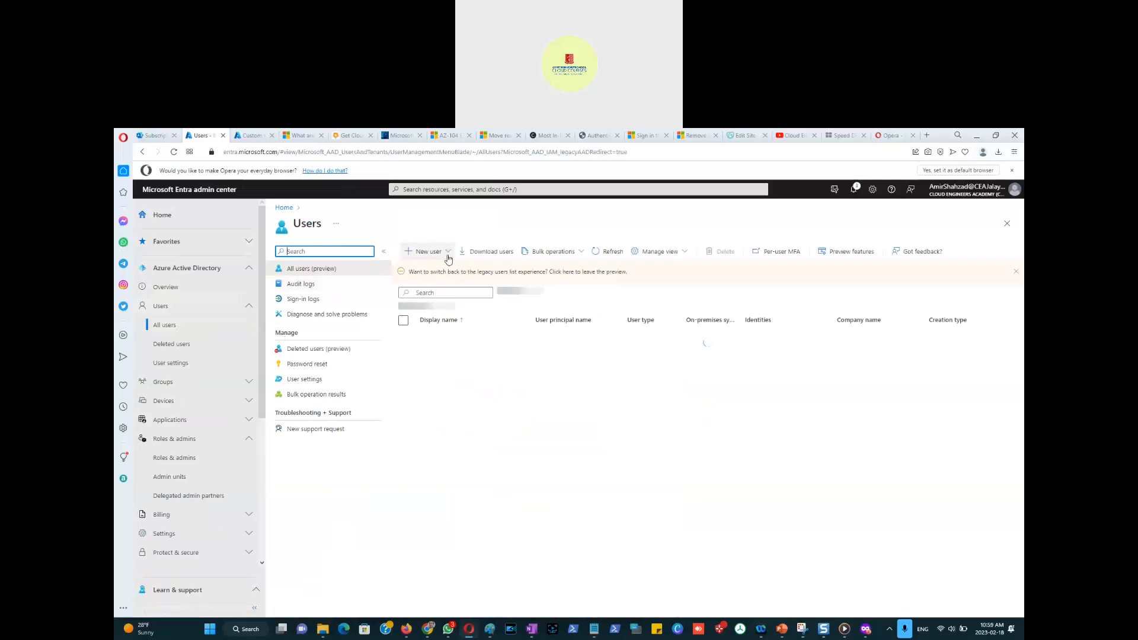
Open the Invite external user form and focus its Email address field.
click(443, 253)
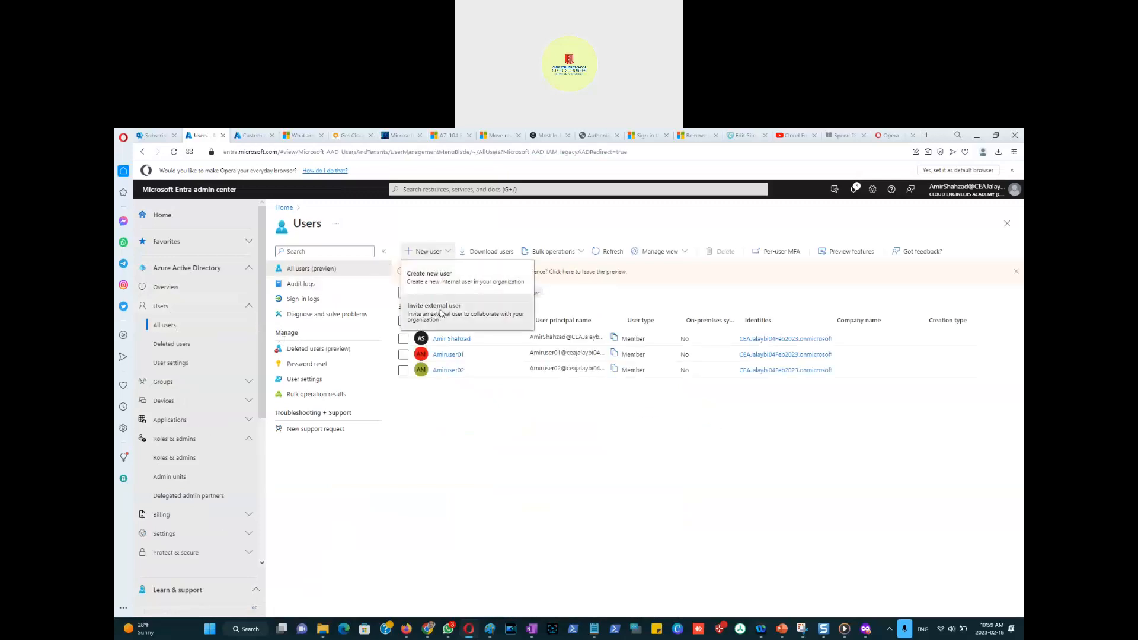
click(440, 314)
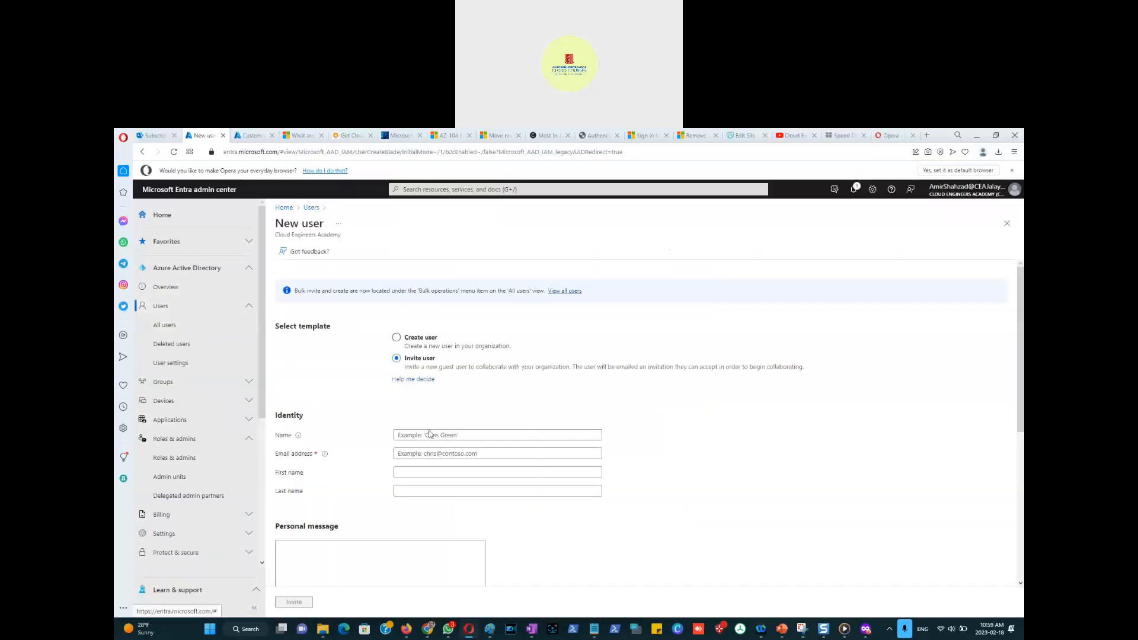
click(461, 454)
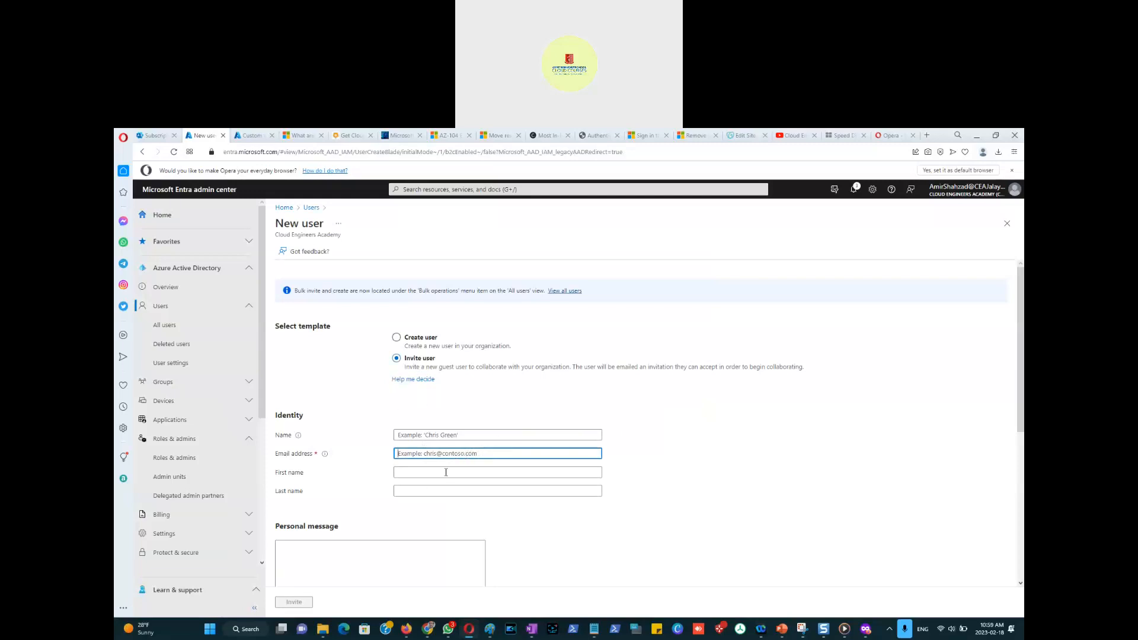
scroll(451, 456, down, 2)
scroll(451, 457, up, 2)
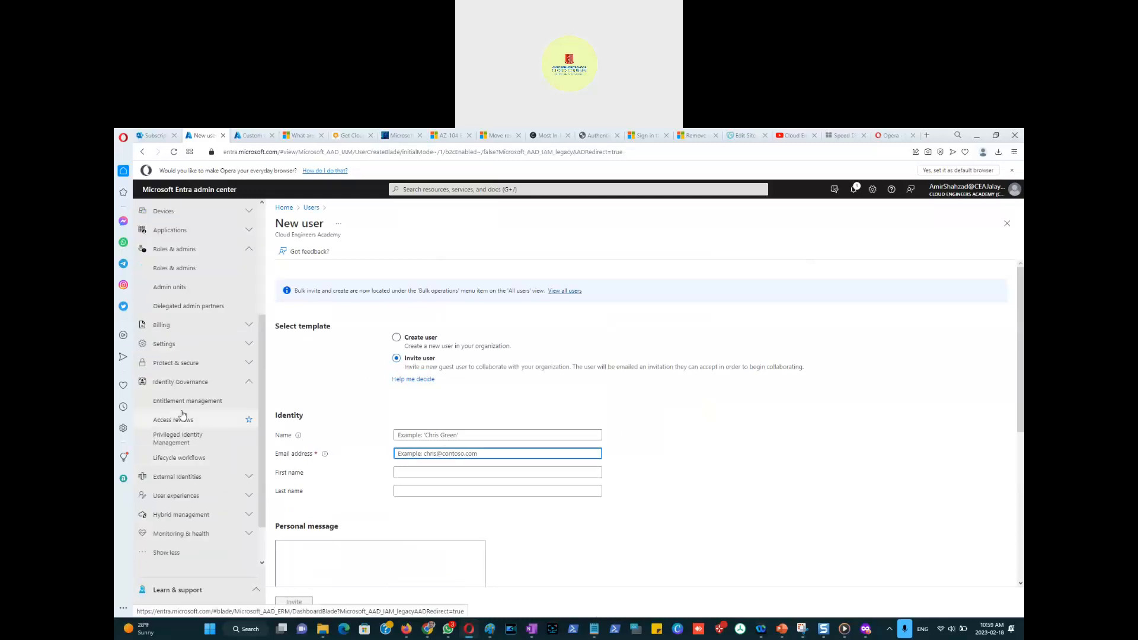
From Identity Governance's External user lifecycle use cases, start a new access package in the General catalog.
click(186, 384)
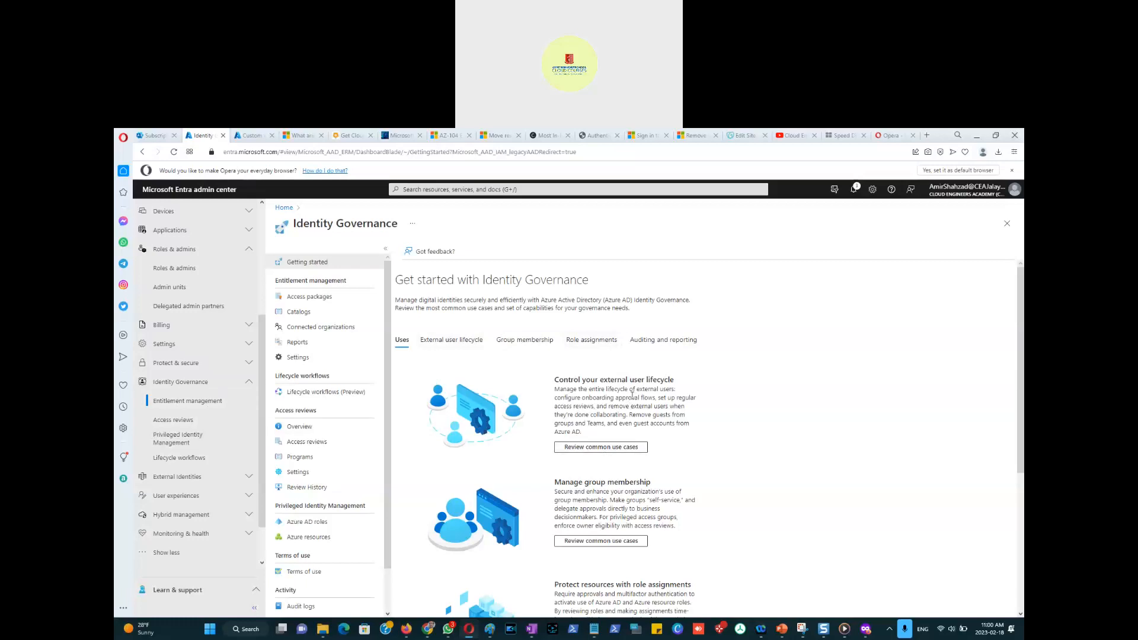
scroll(586, 392, down, 2)
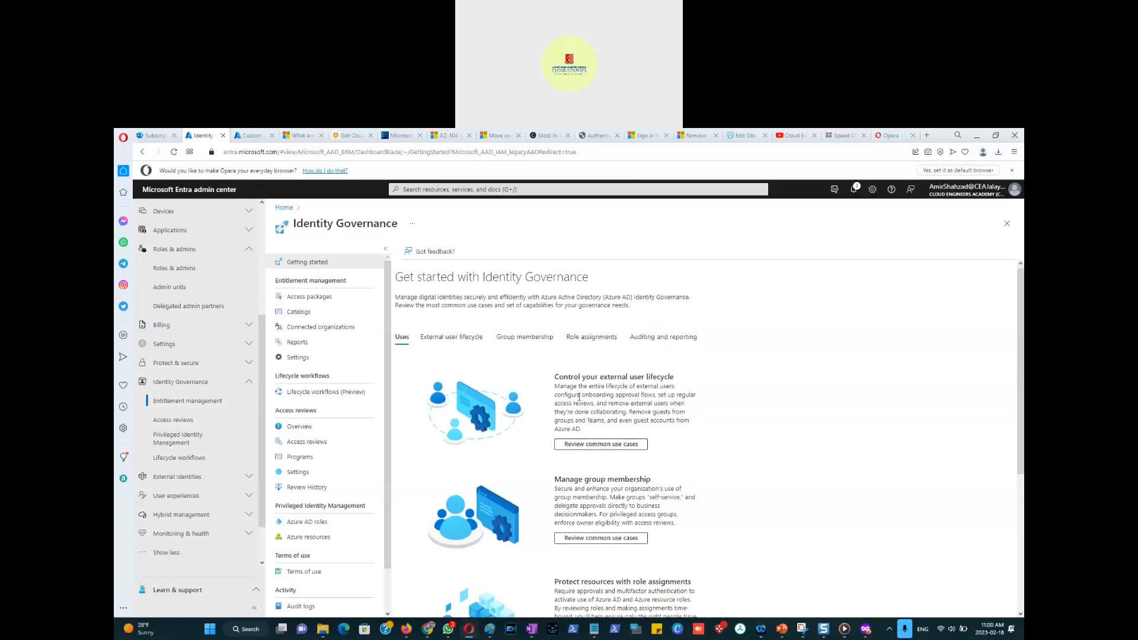
scroll(623, 374, up, 1)
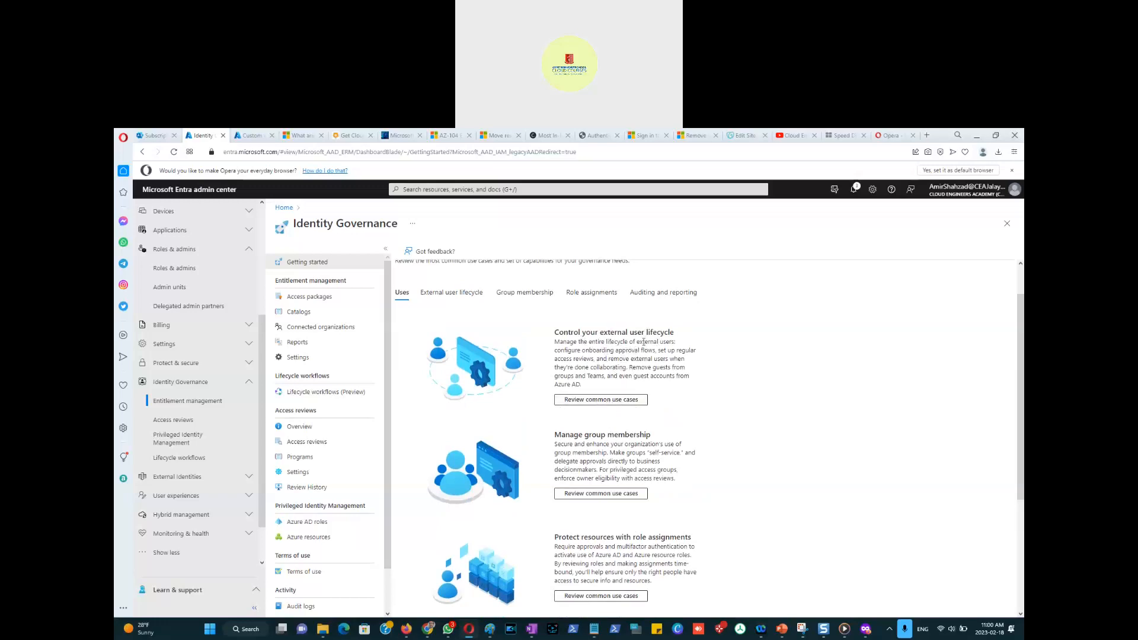
click(617, 403)
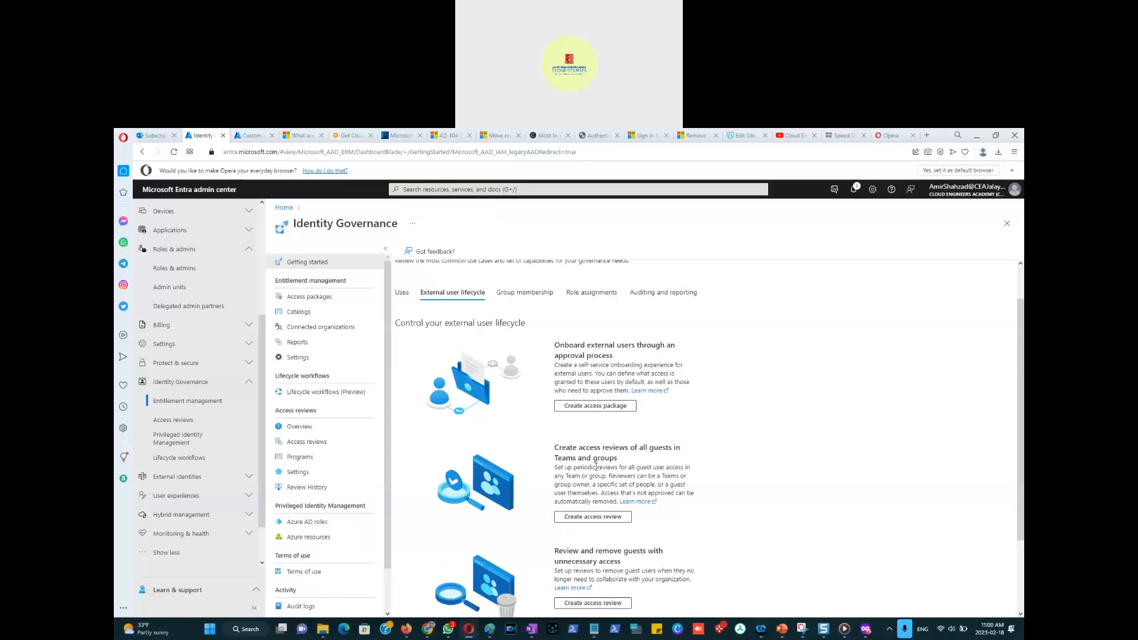
click(595, 409)
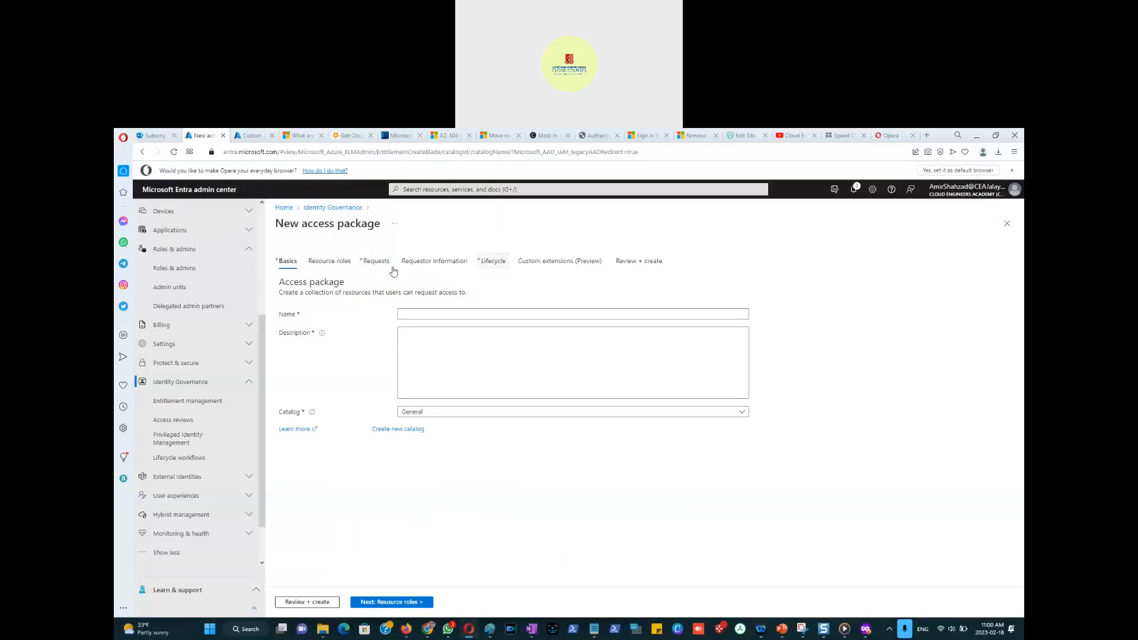
Name the access package 'External Vendor from ABC company' and advance to the Resource roles step.
click(433, 310)
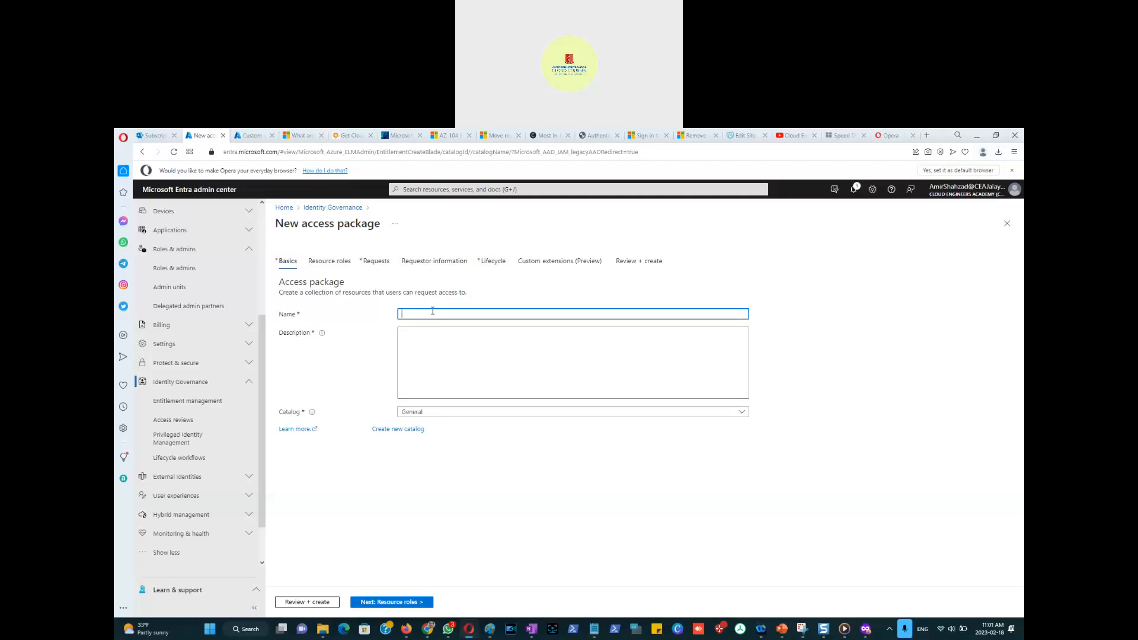
text(External Vendor from ABC company)
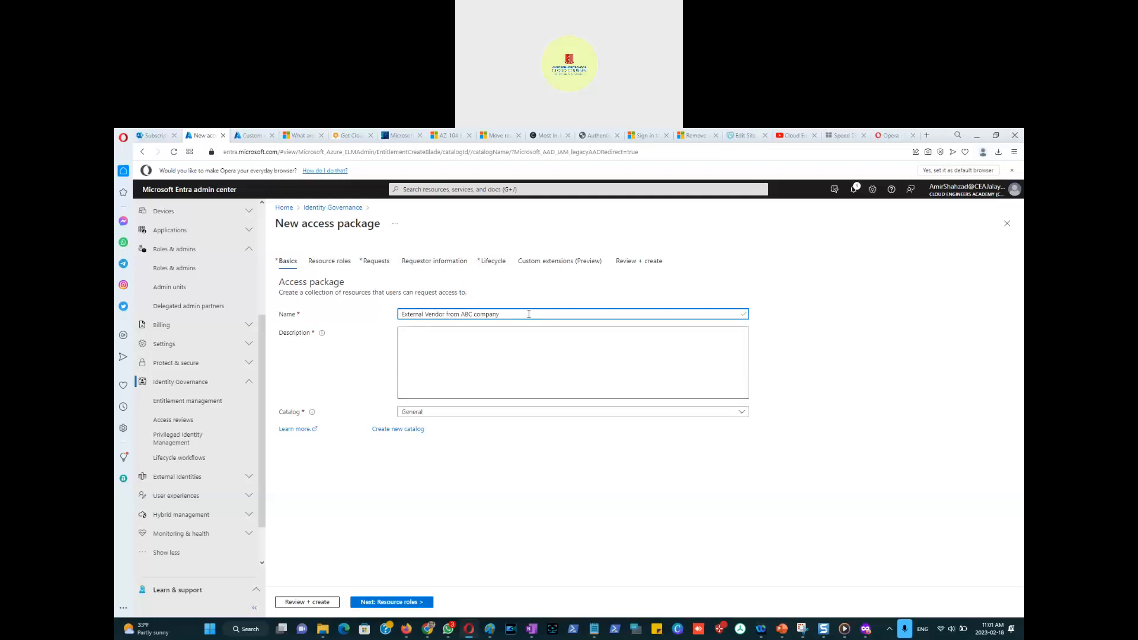
click(416, 605)
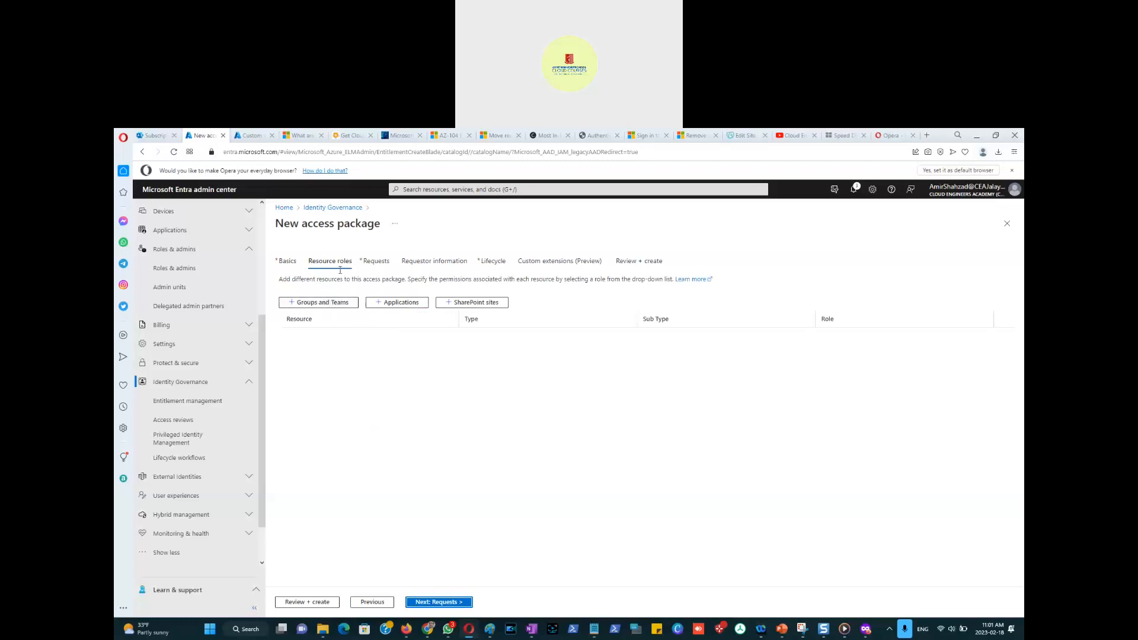
drag(301, 224, 380, 225)
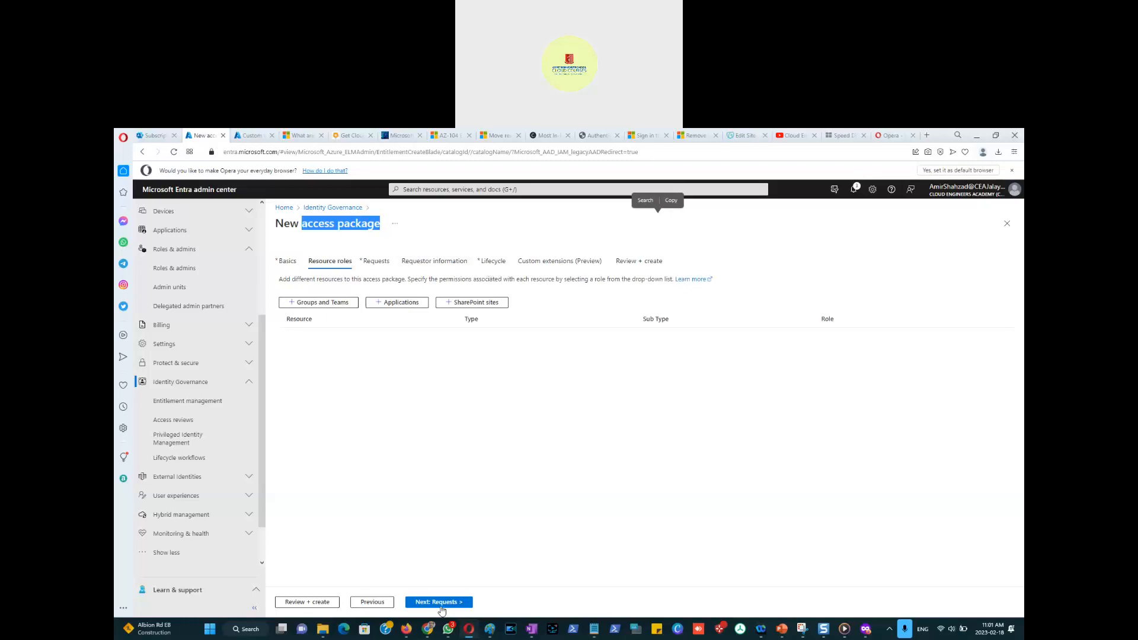
click(392, 304)
click(763, 239)
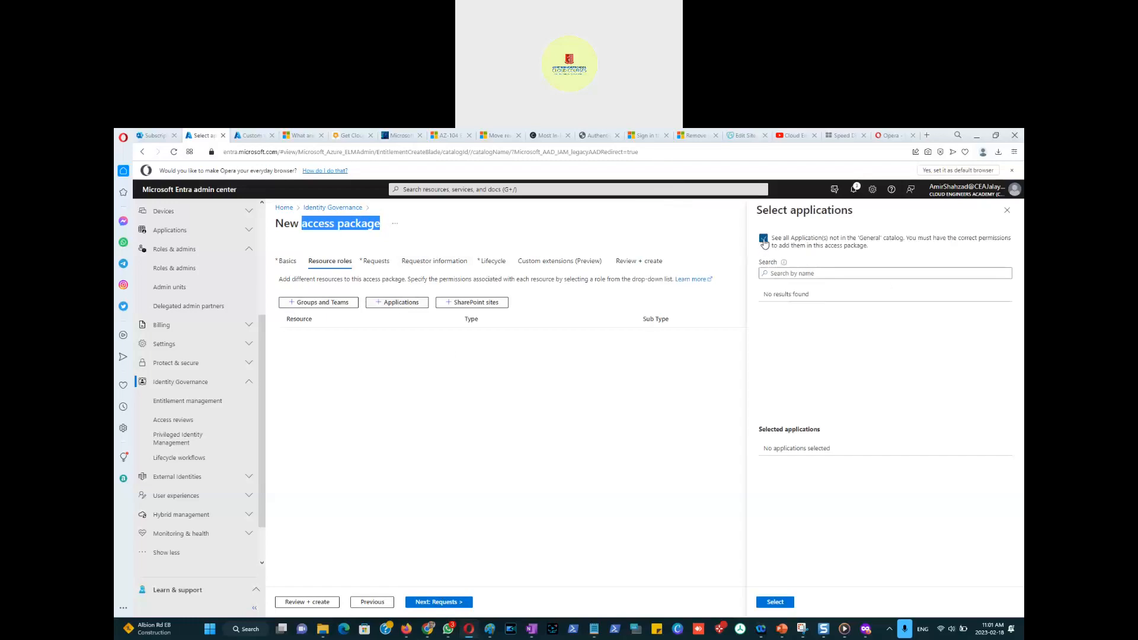
click(764, 241)
click(1007, 210)
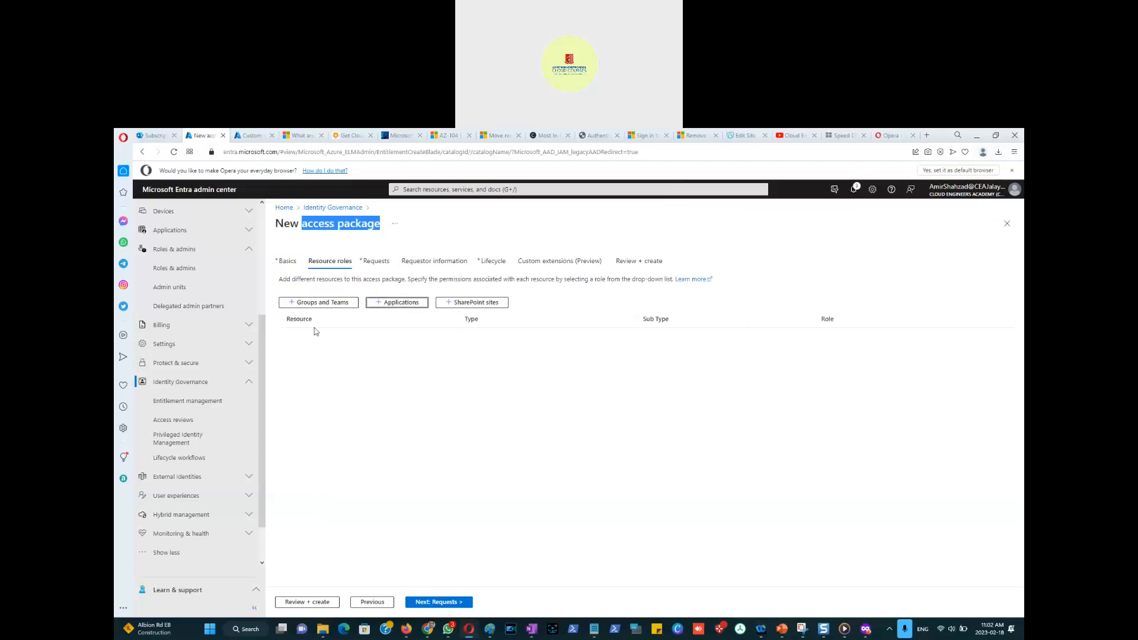
click(155, 137)
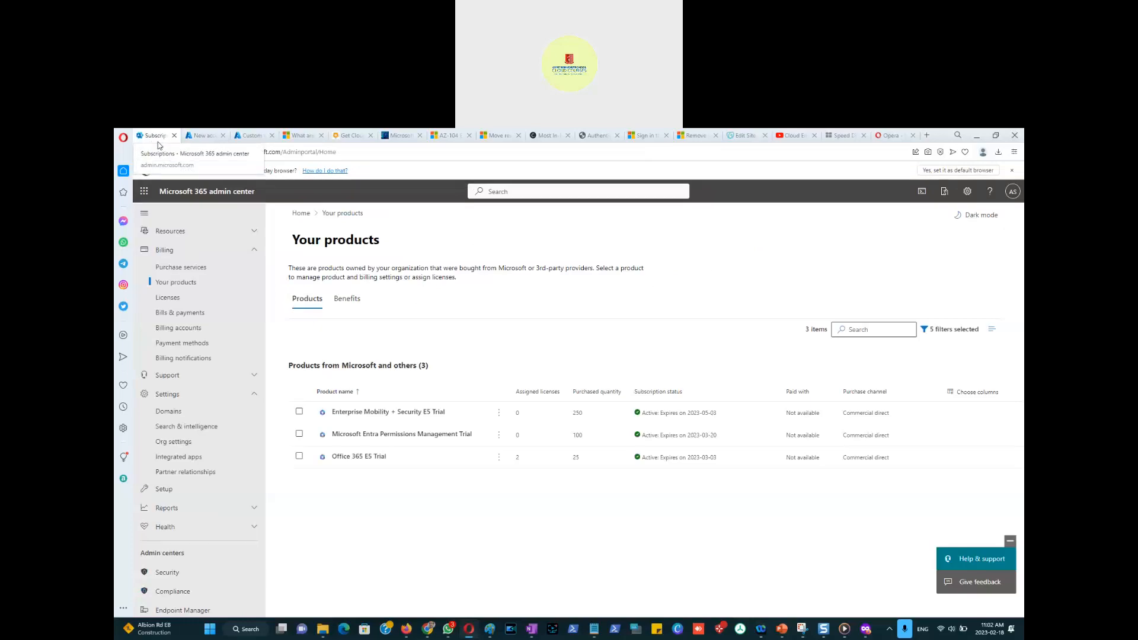
click(200, 139)
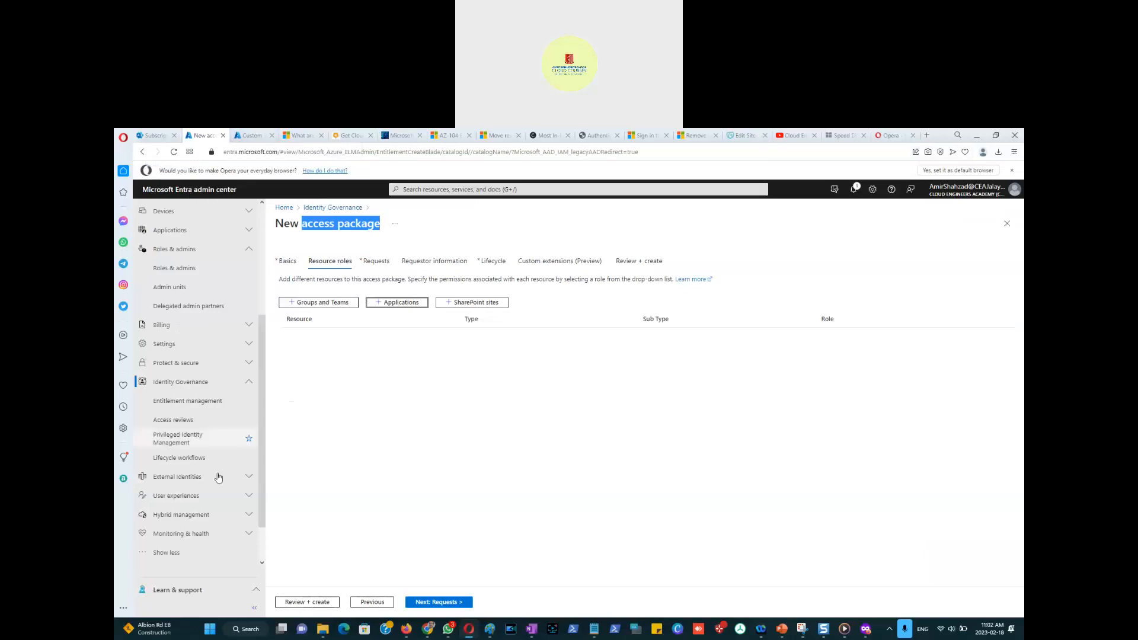
Duplicate the access package browser tab, skip the sign-in prompt, and reveal more navigation sections.
right_click(198, 139)
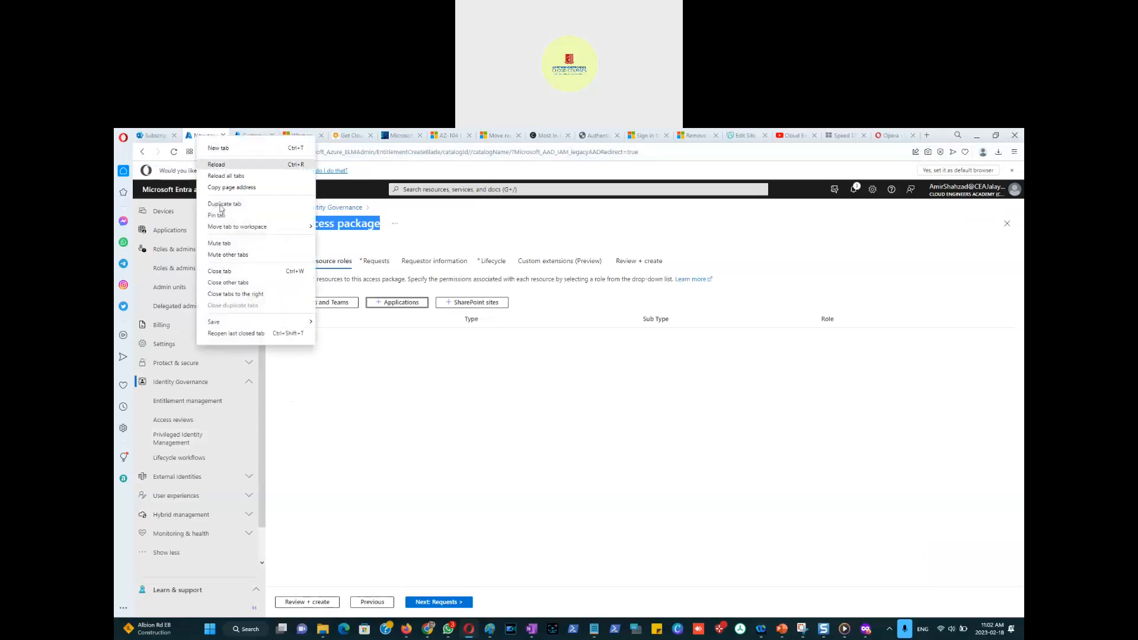
click(224, 203)
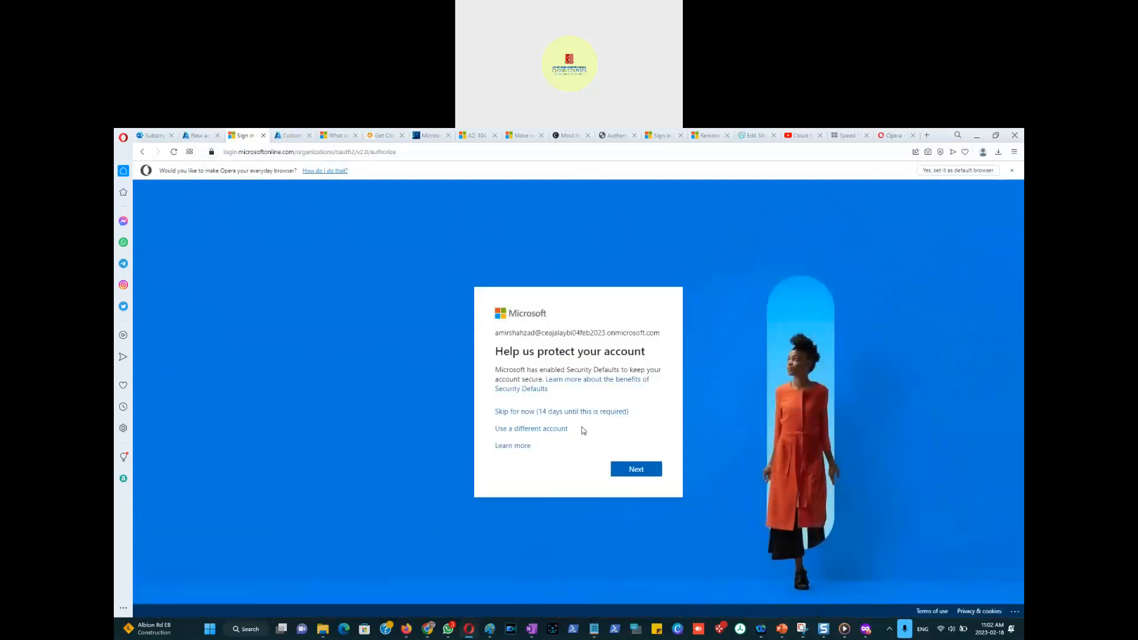
click(570, 413)
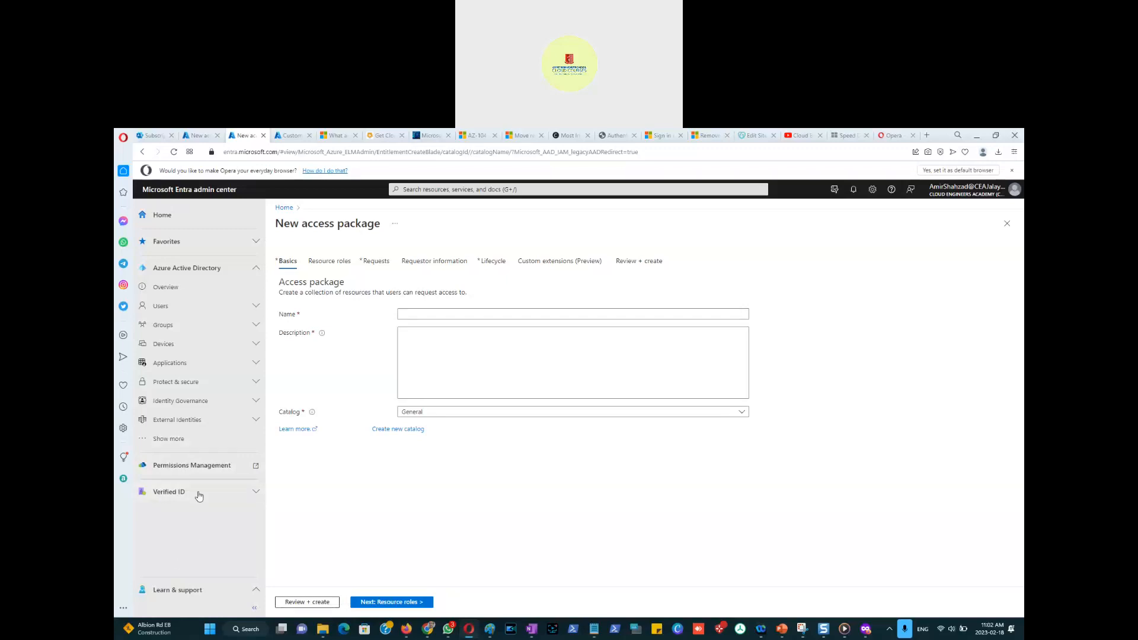
click(166, 439)
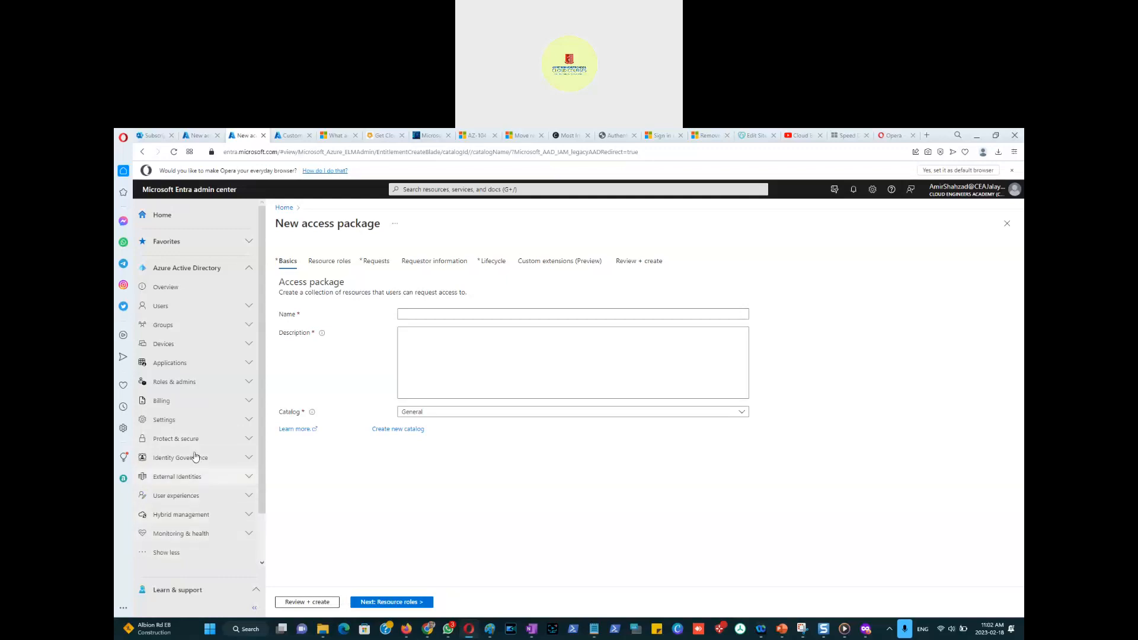
Add Adobe Identity Management (SAML) from the Azure AD Gallery as an enterprise application.
click(188, 364)
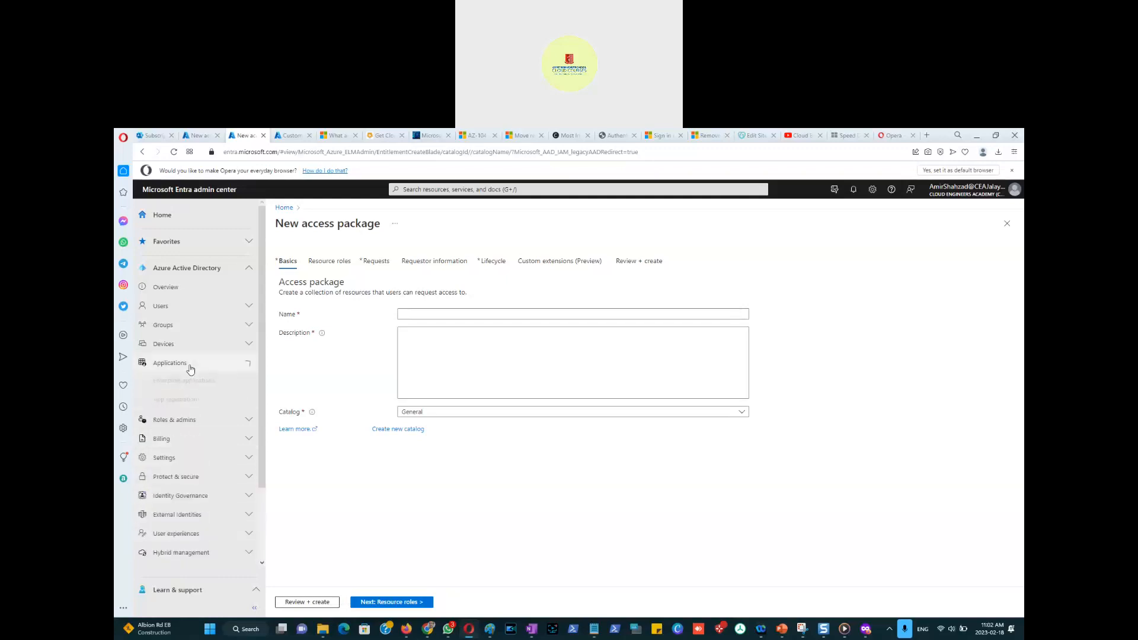
click(192, 386)
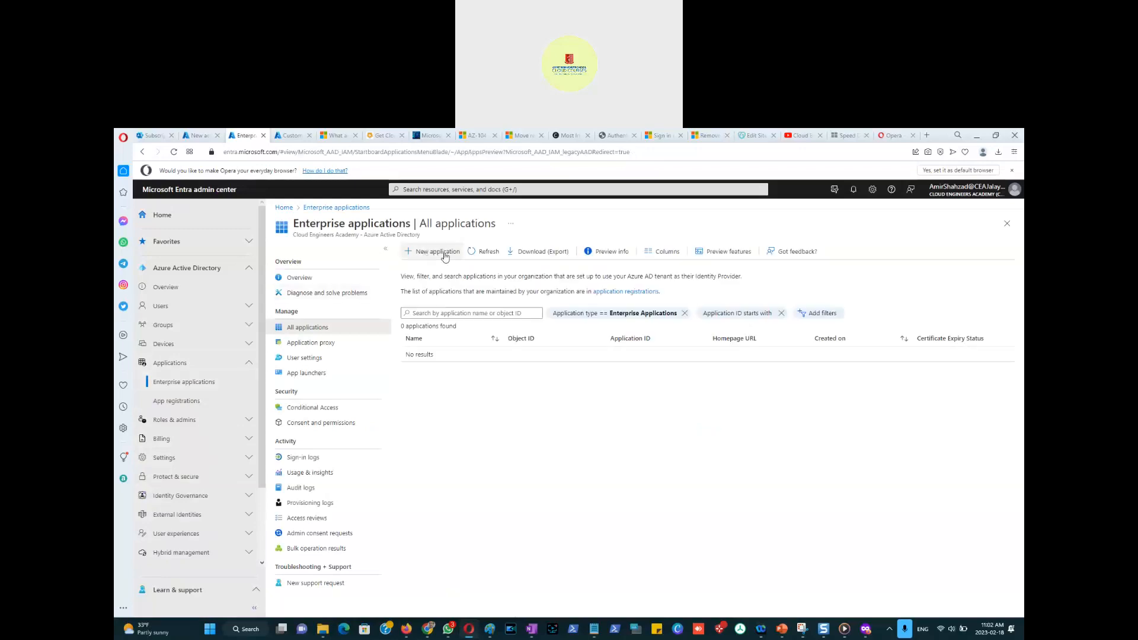
click(429, 252)
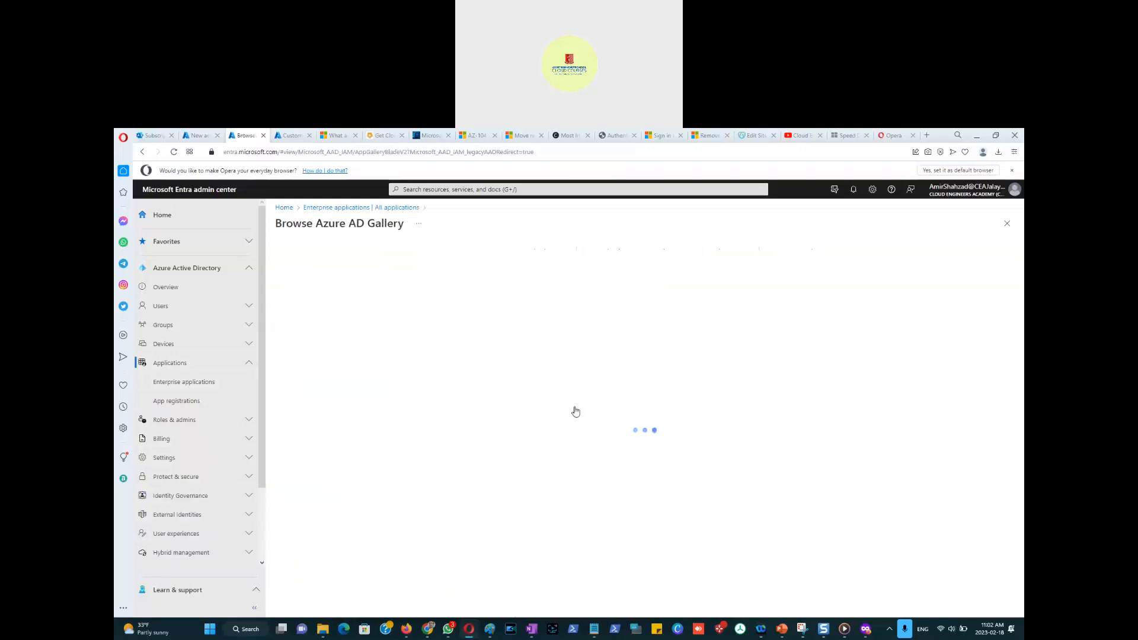
scroll(449, 428, down, 3)
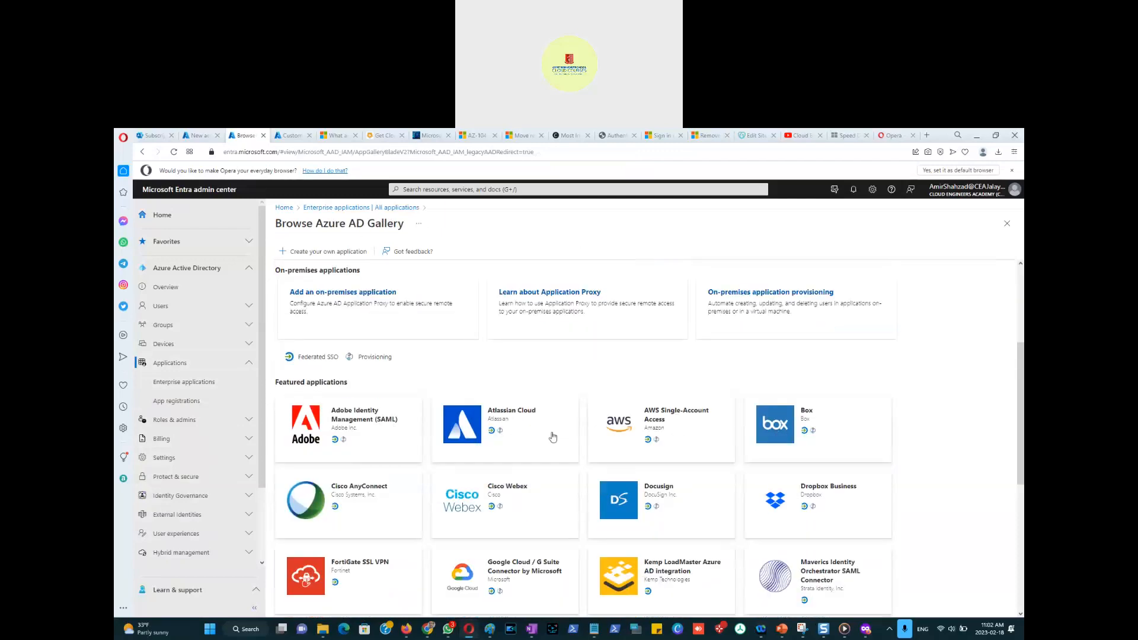
click(358, 427)
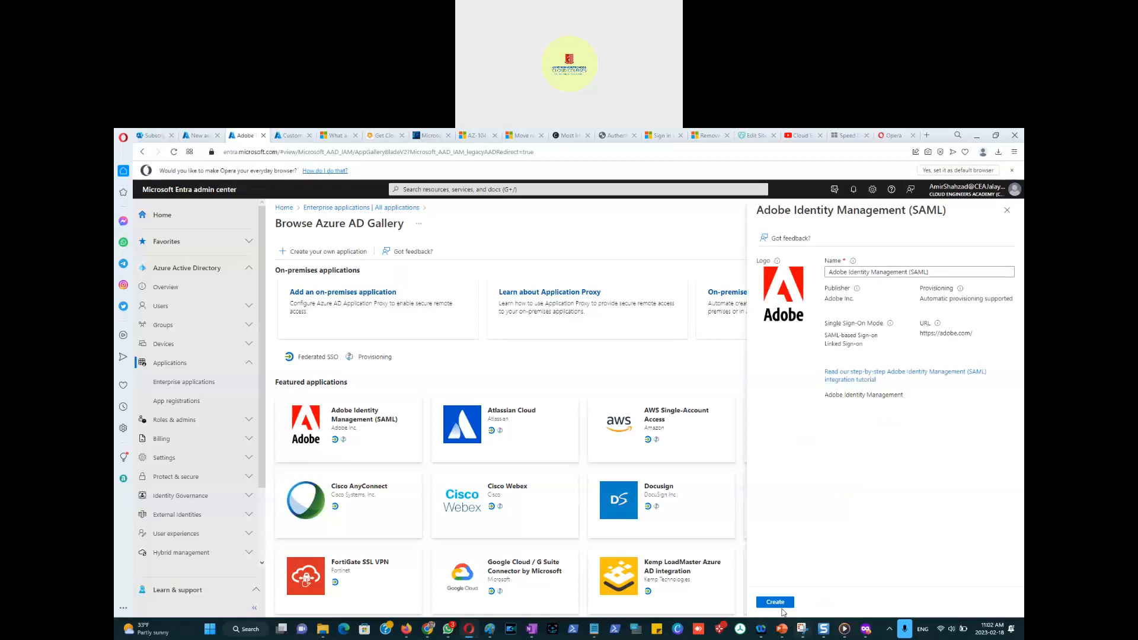
click(775, 603)
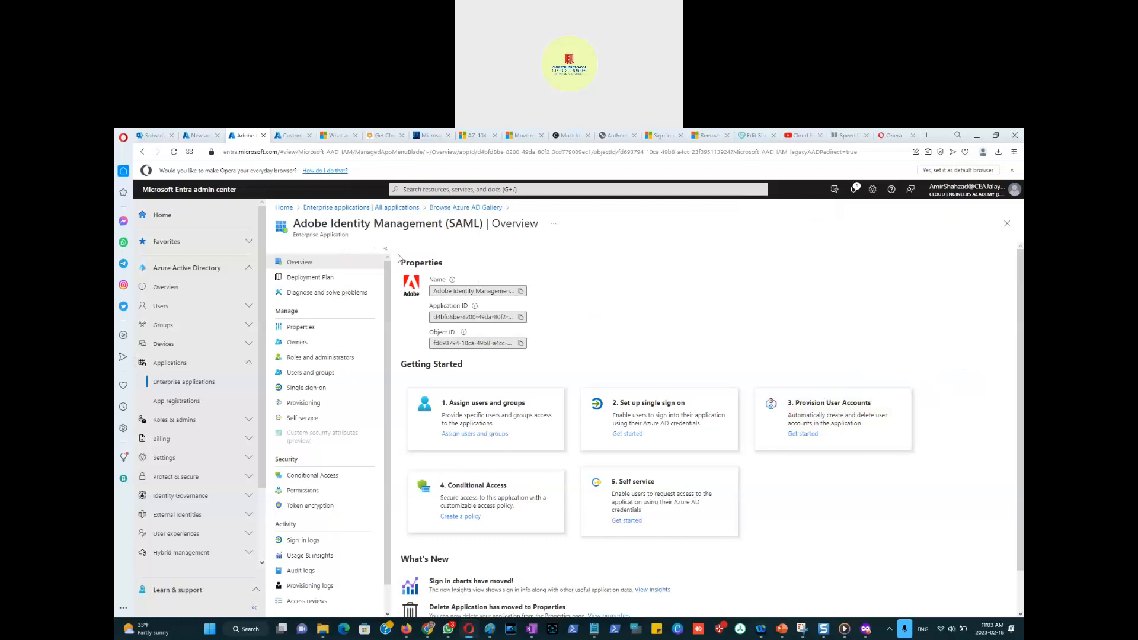
Add Docusign from the gallery's featured applications, then return to the enterprise applications list.
click(369, 209)
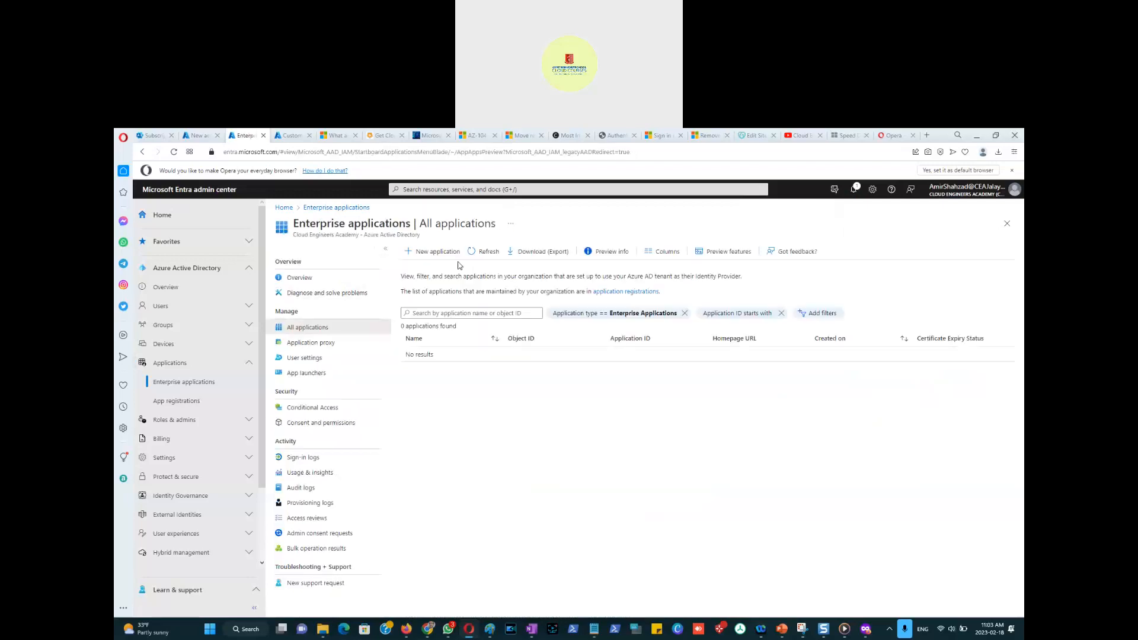
click(428, 252)
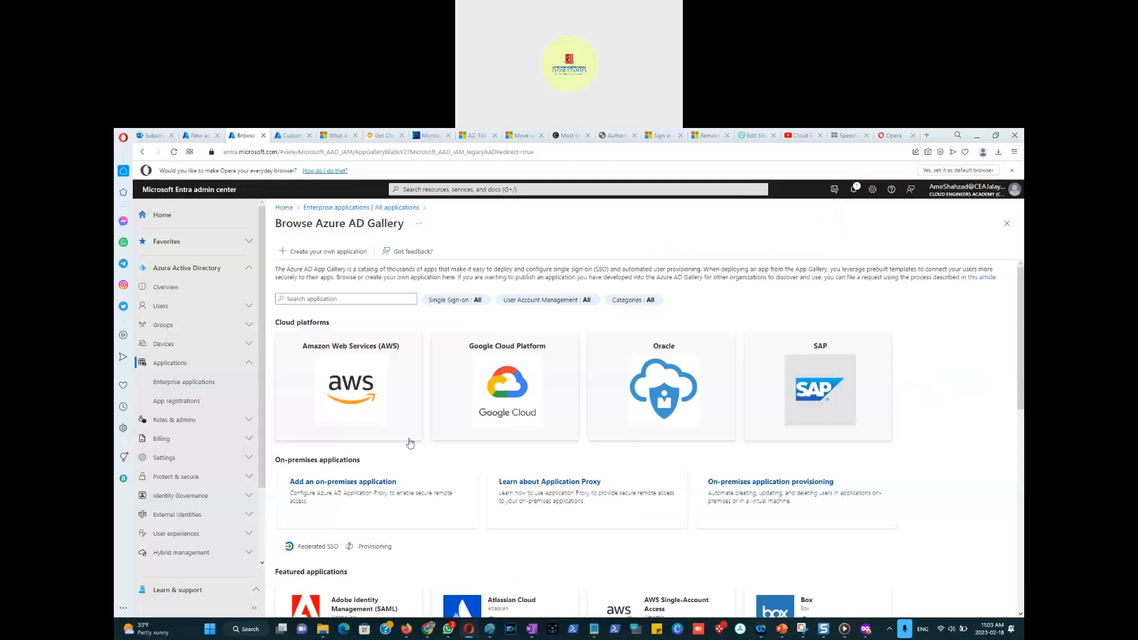
scroll(398, 489, down, 3)
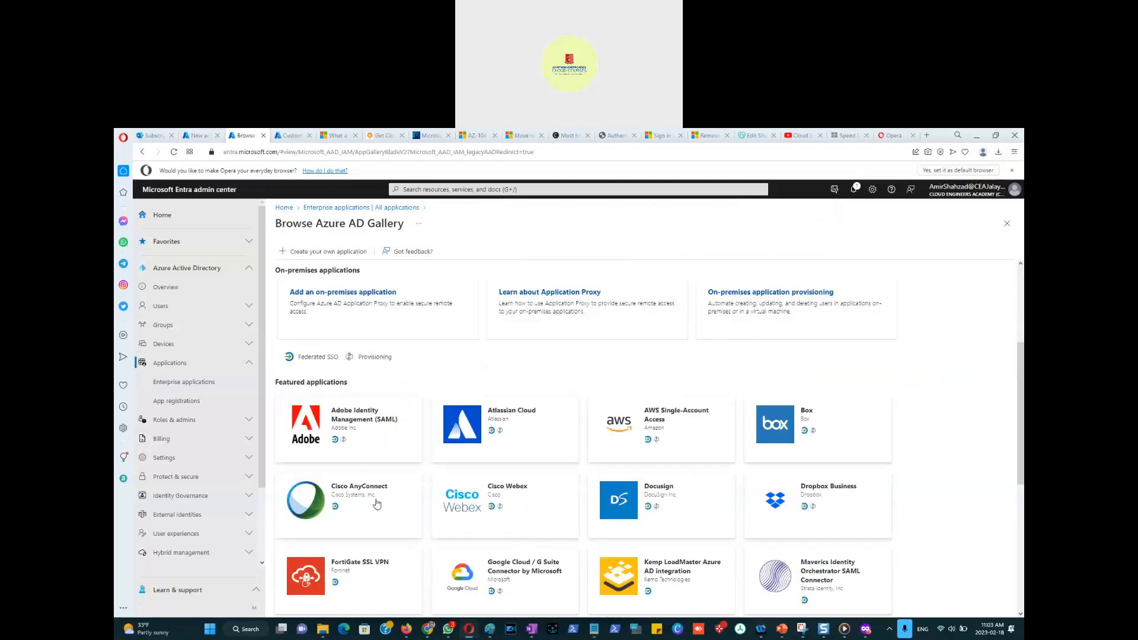
click(678, 502)
click(780, 600)
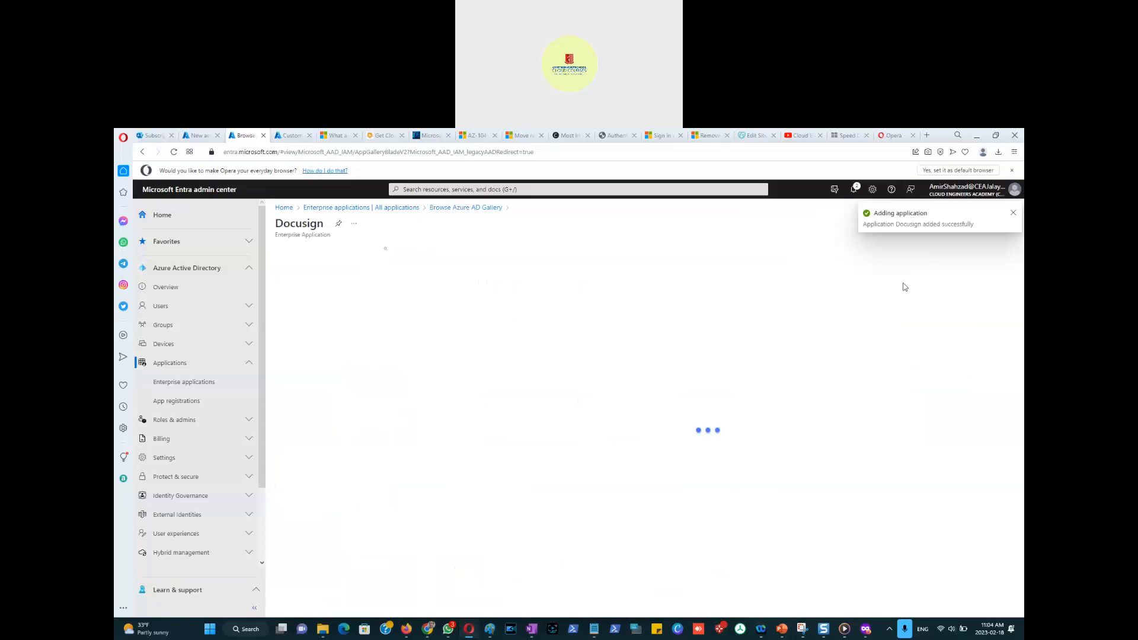
click(401, 209)
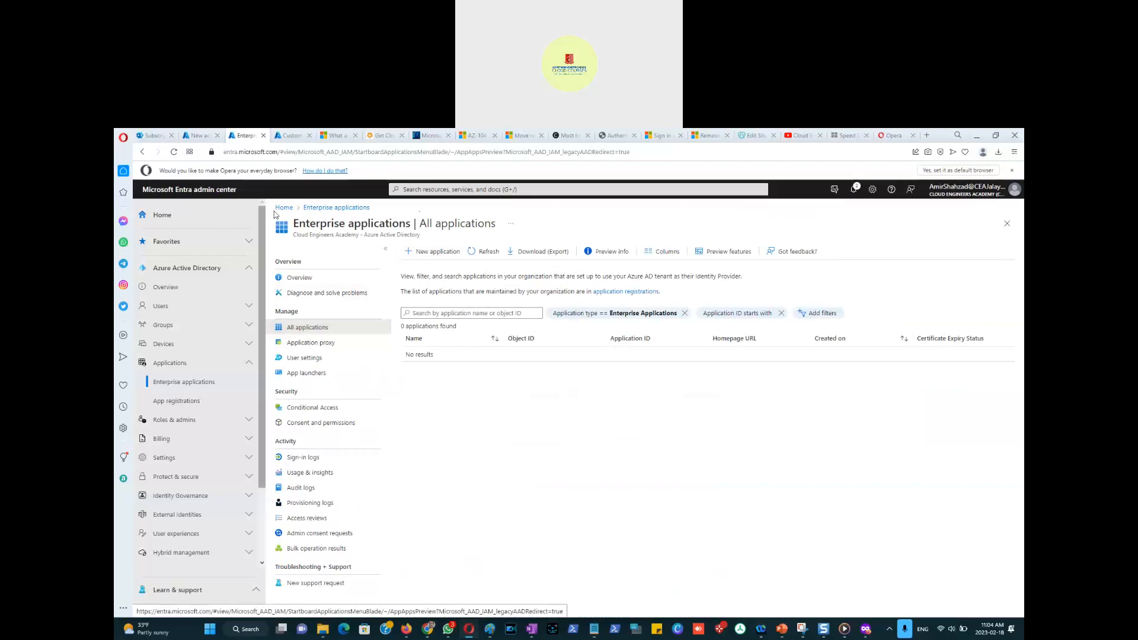
Reload All applications, then open the applications picker in the access package's Resource roles.
click(315, 208)
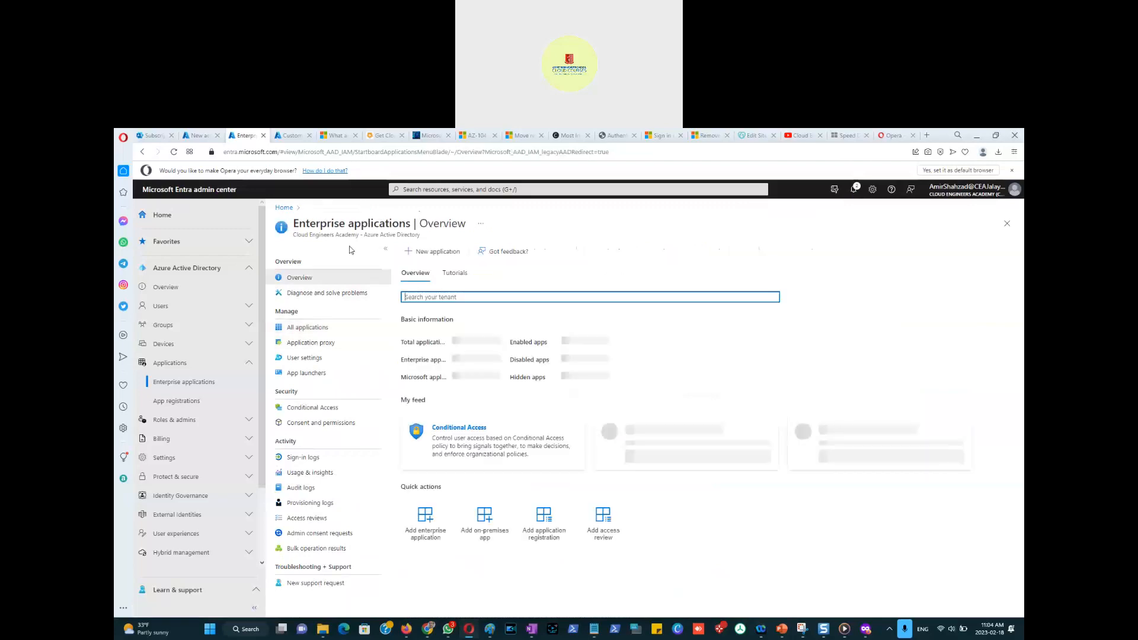
click(307, 332)
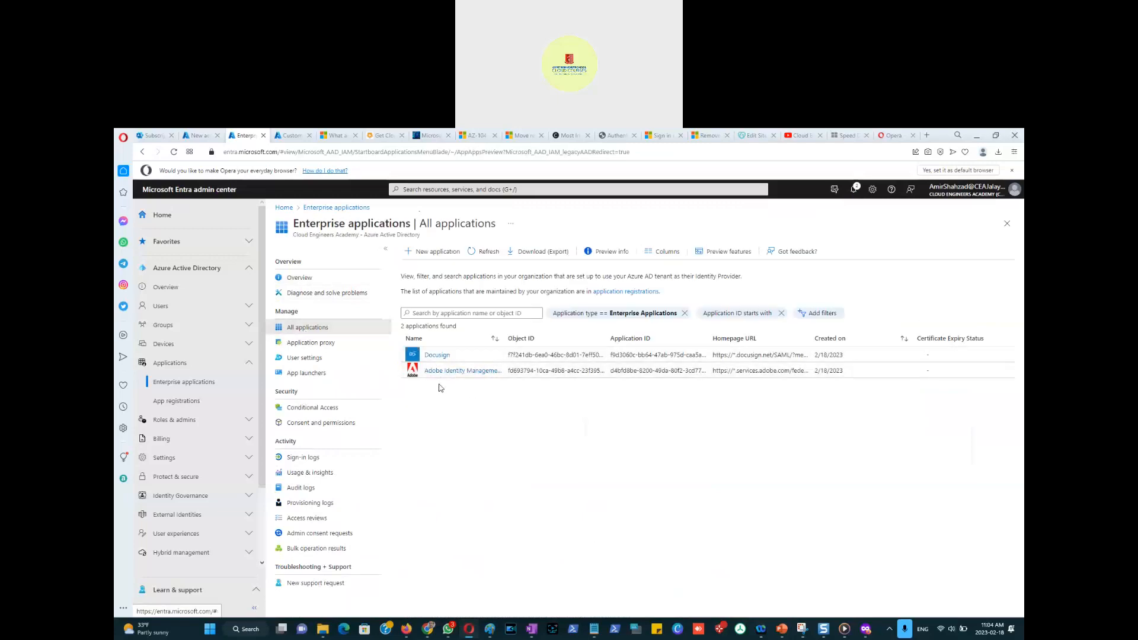
click(200, 137)
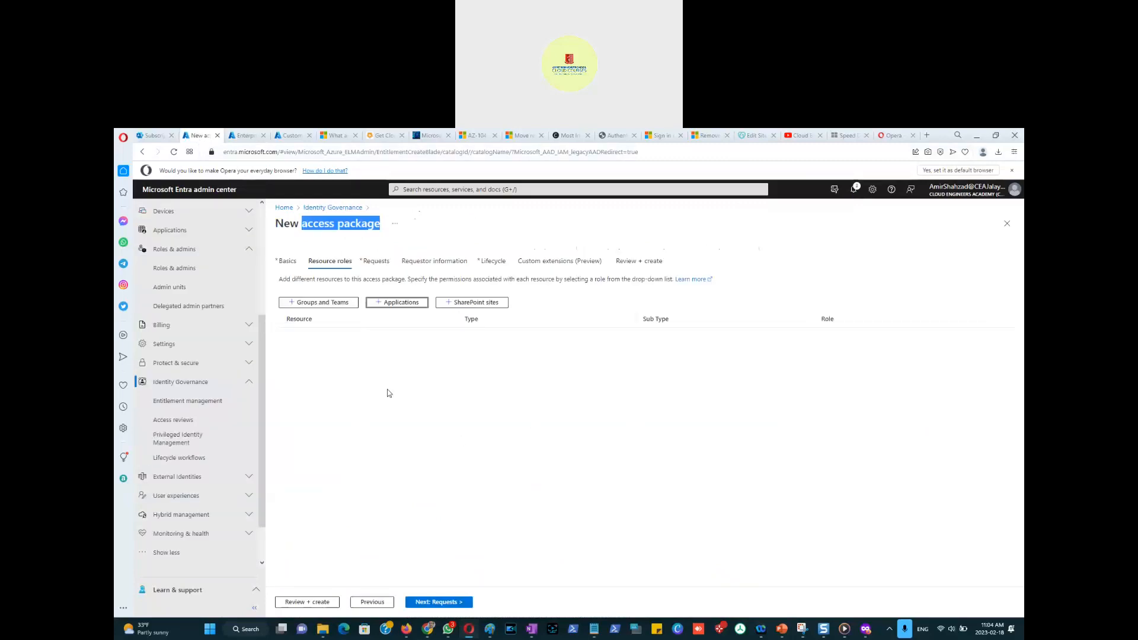
click(386, 302)
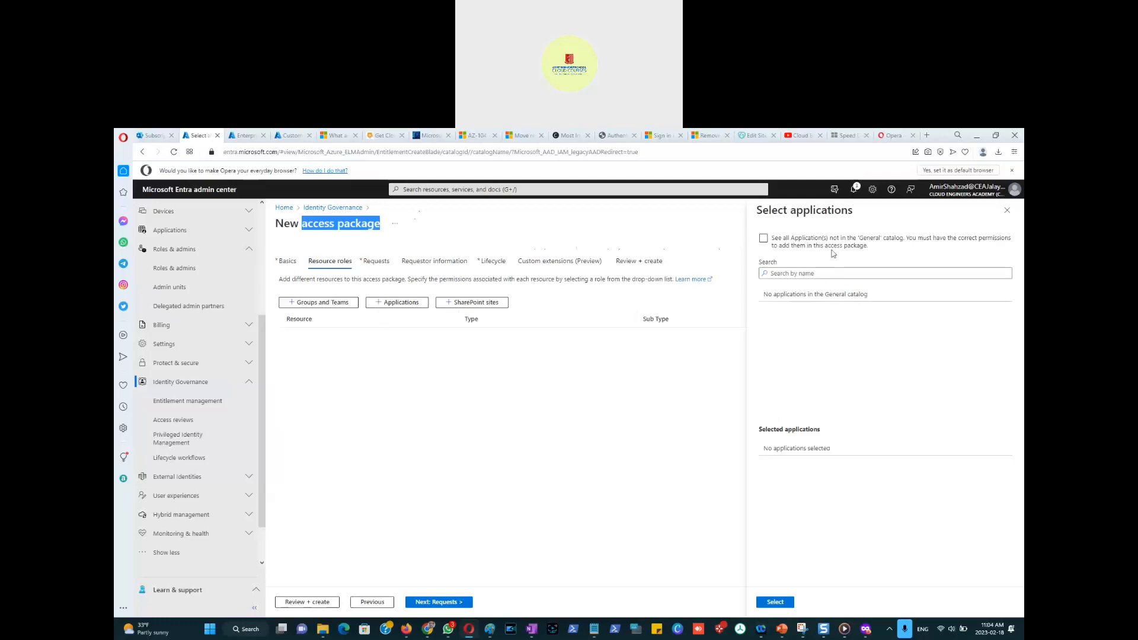
Show all applications and add Adobe Identity Management (SAML) and Docusign as package resources.
click(763, 238)
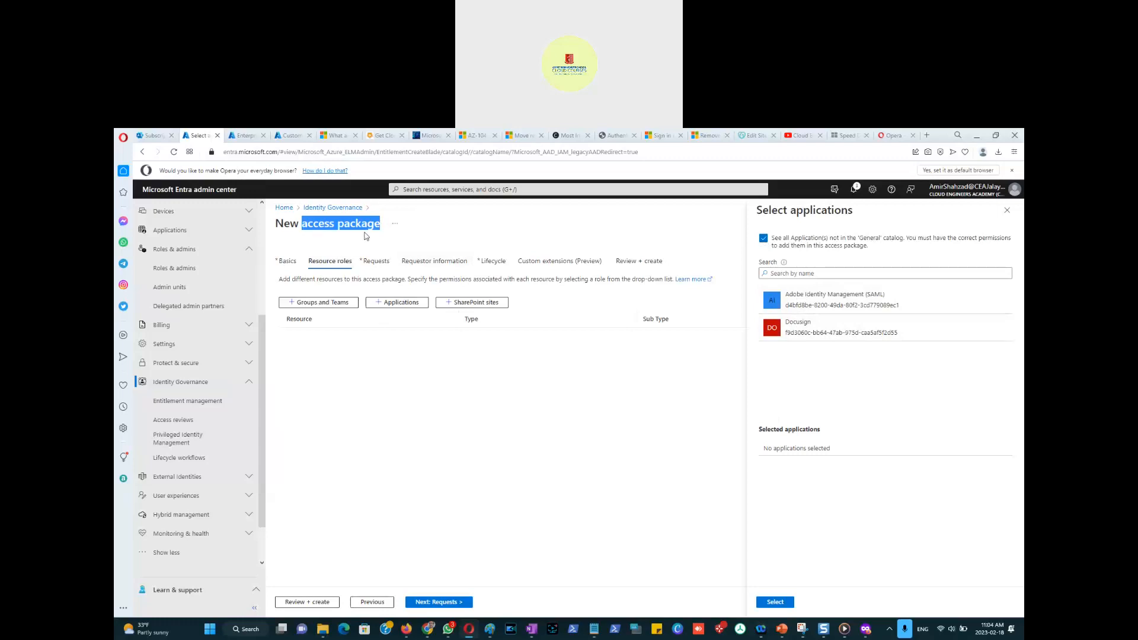
click(794, 305)
click(804, 337)
click(771, 604)
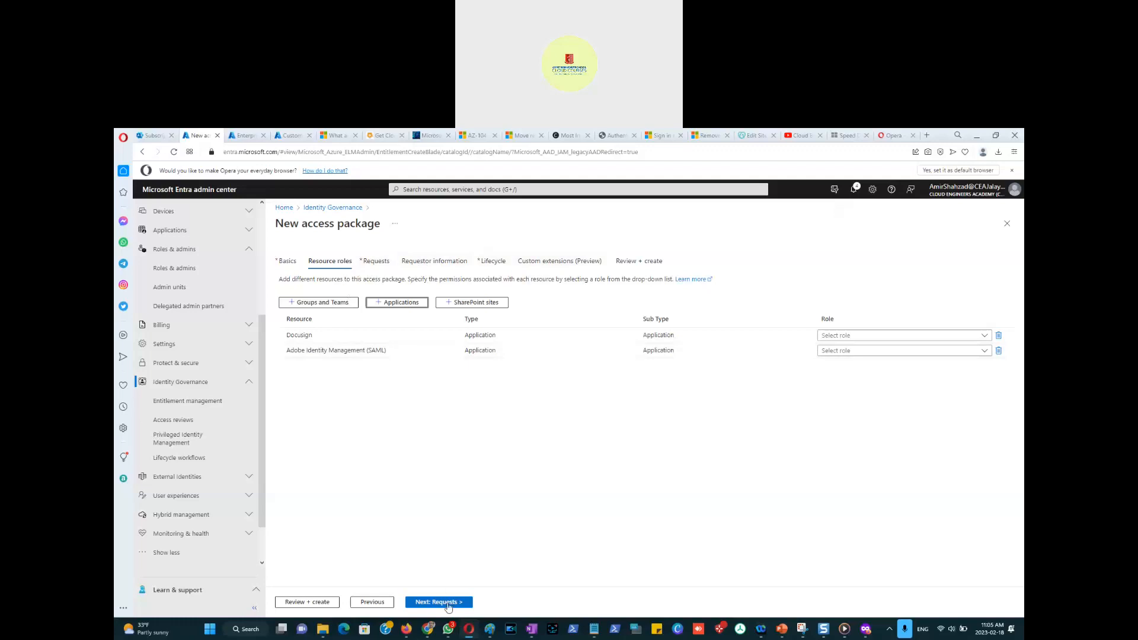
Assign Docusign the DocuSign Sender role and Adobe the User role, then proceed to Requests.
click(853, 337)
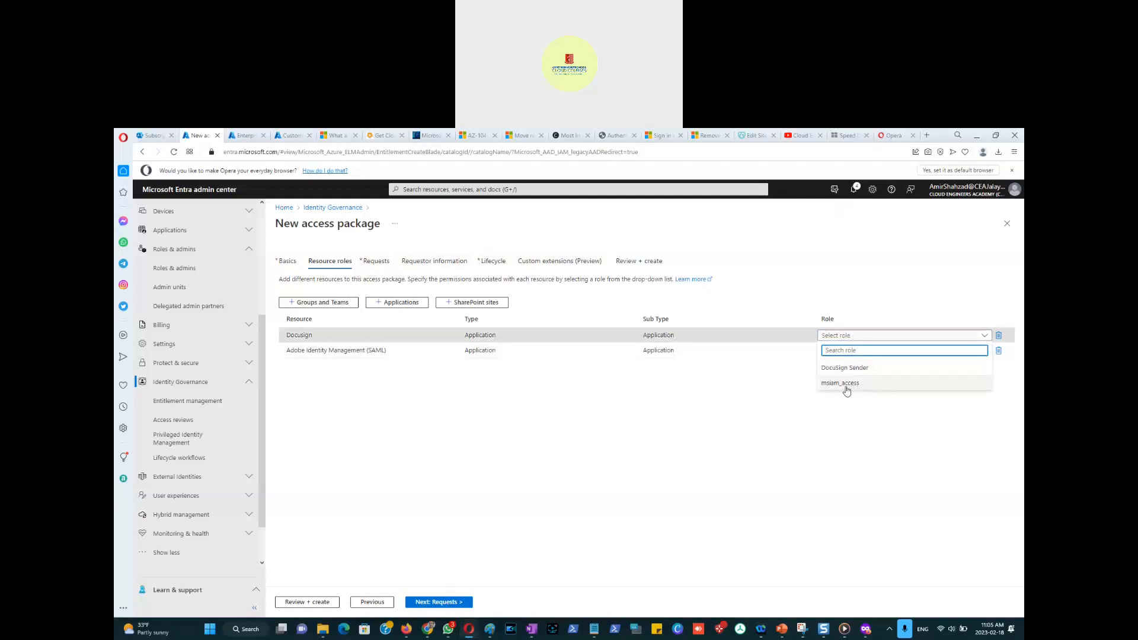
click(852, 369)
click(853, 353)
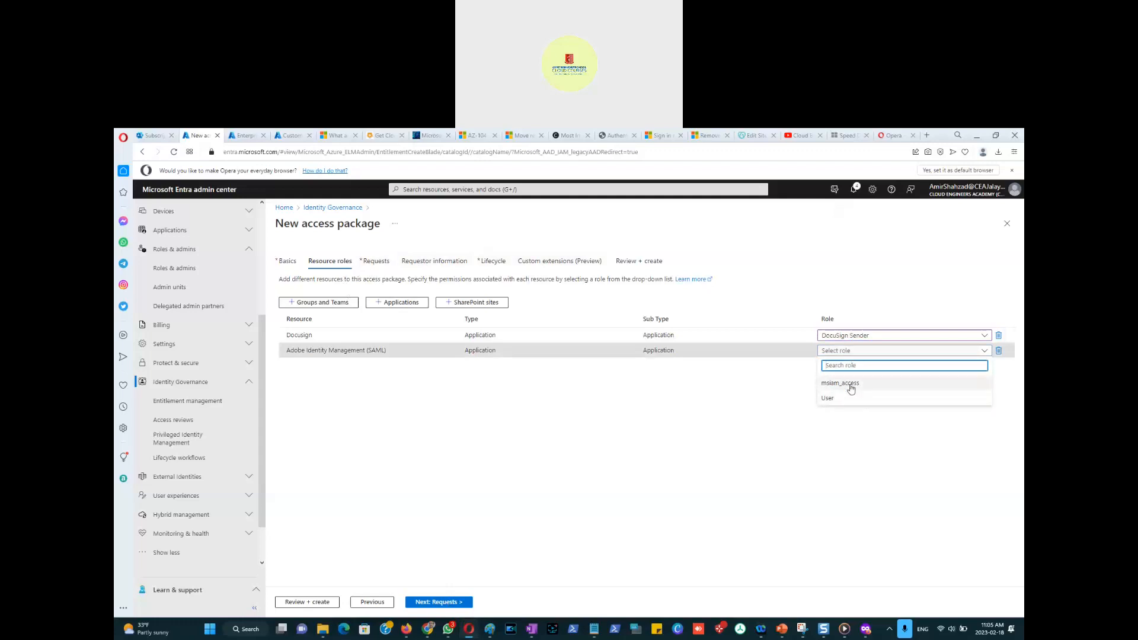
click(840, 399)
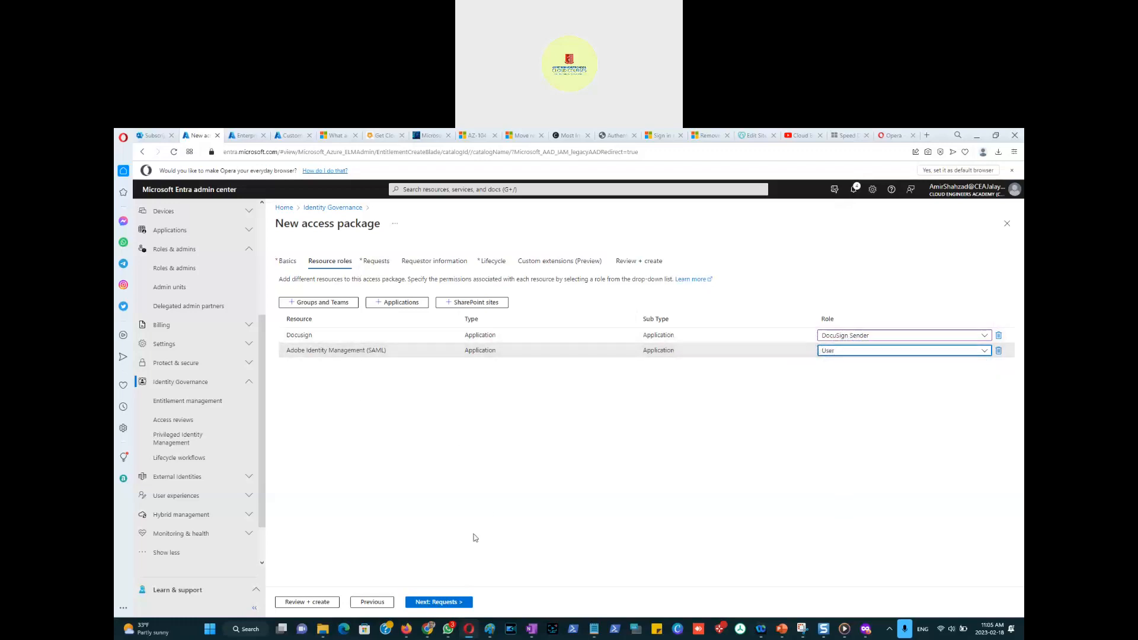
click(441, 601)
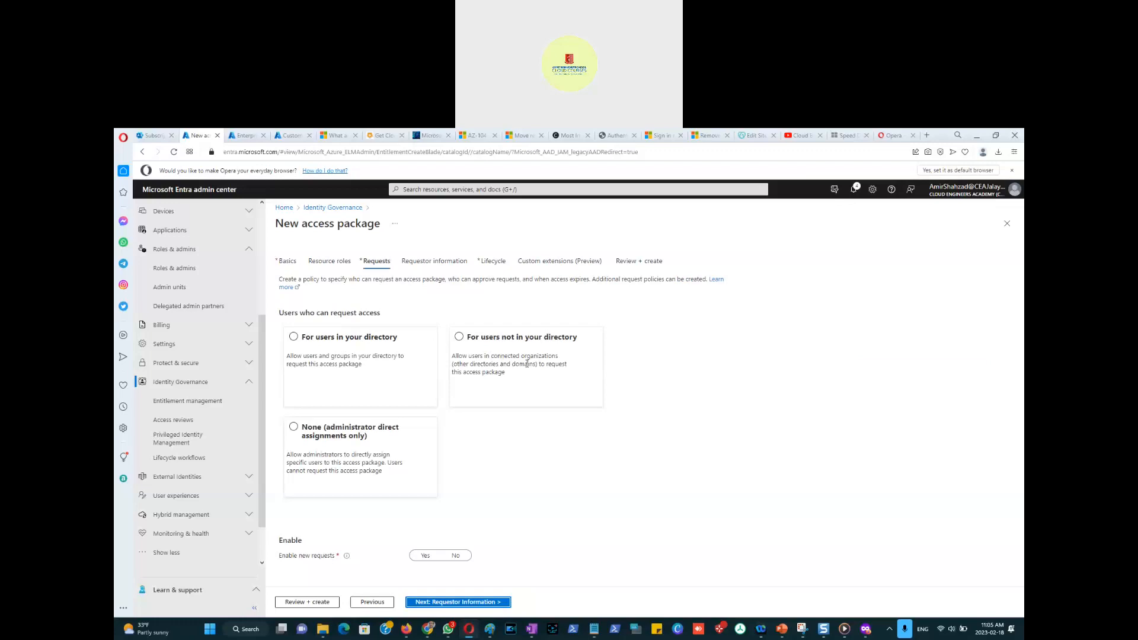
Let all users in the directory, including guests, request the access package.
click(330, 439)
click(335, 343)
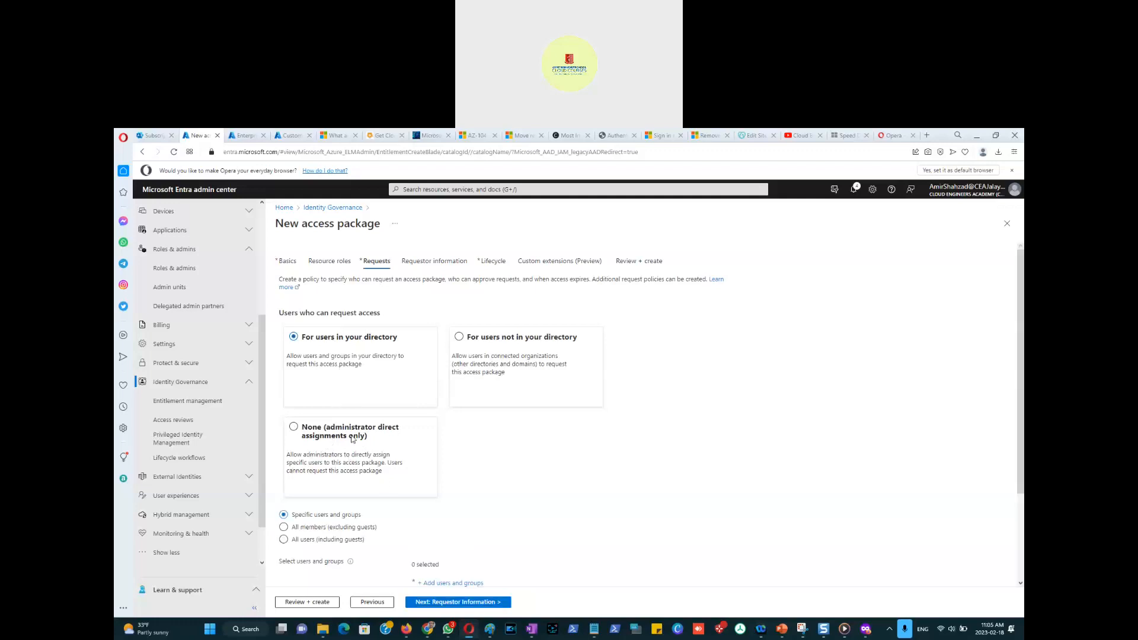
scroll(353, 393, down, 2)
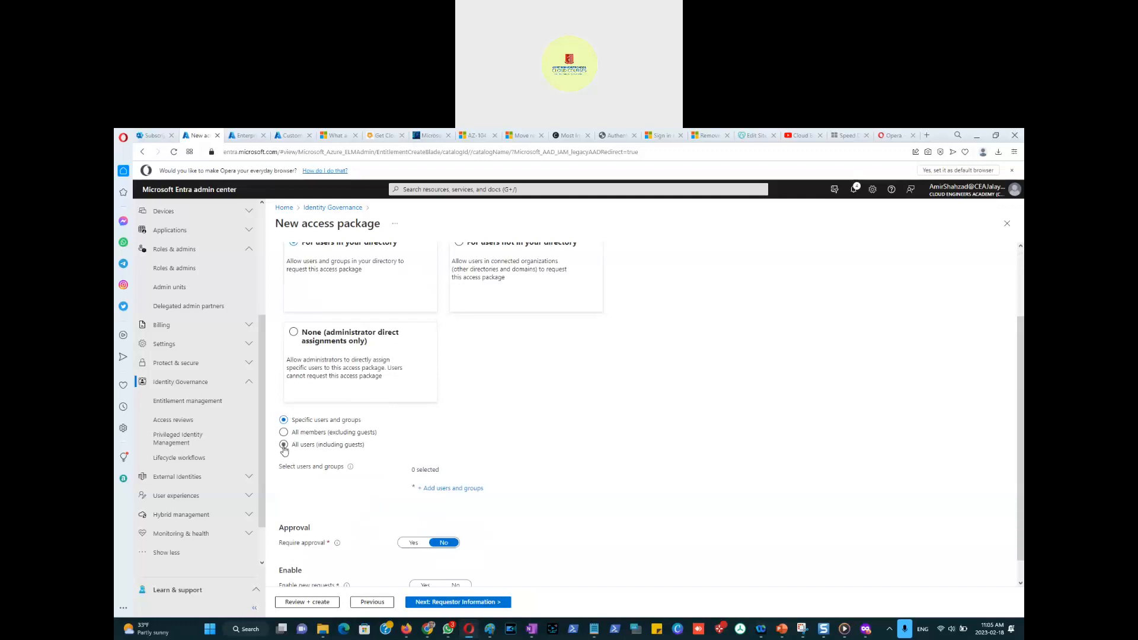
click(284, 446)
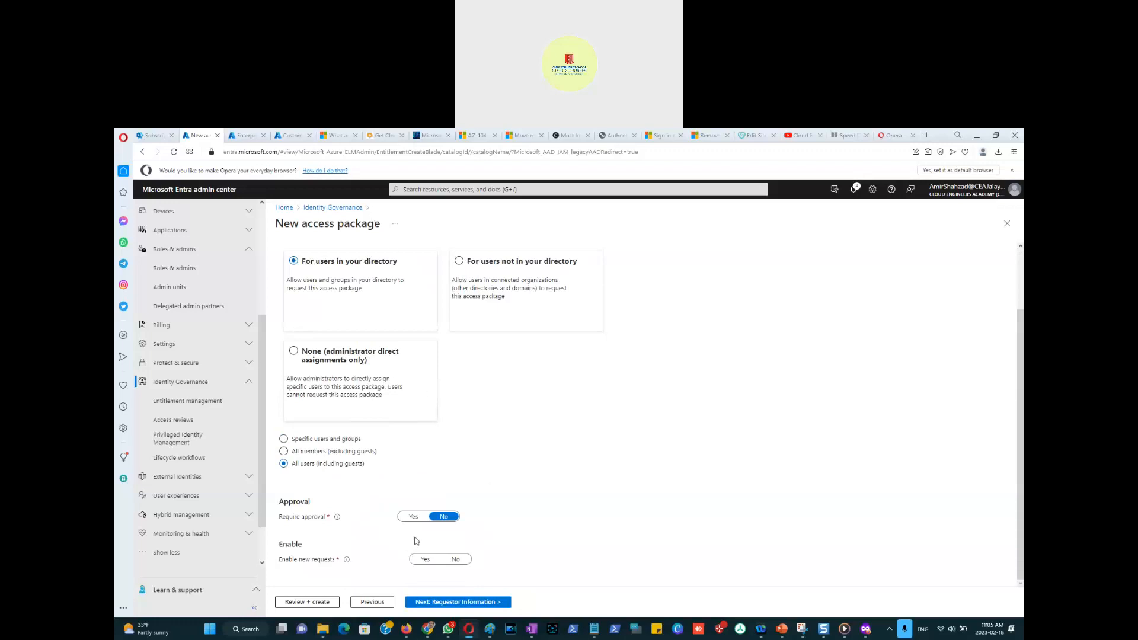
Require approval, trying two and three stages before settling on a single approval stage.
click(414, 516)
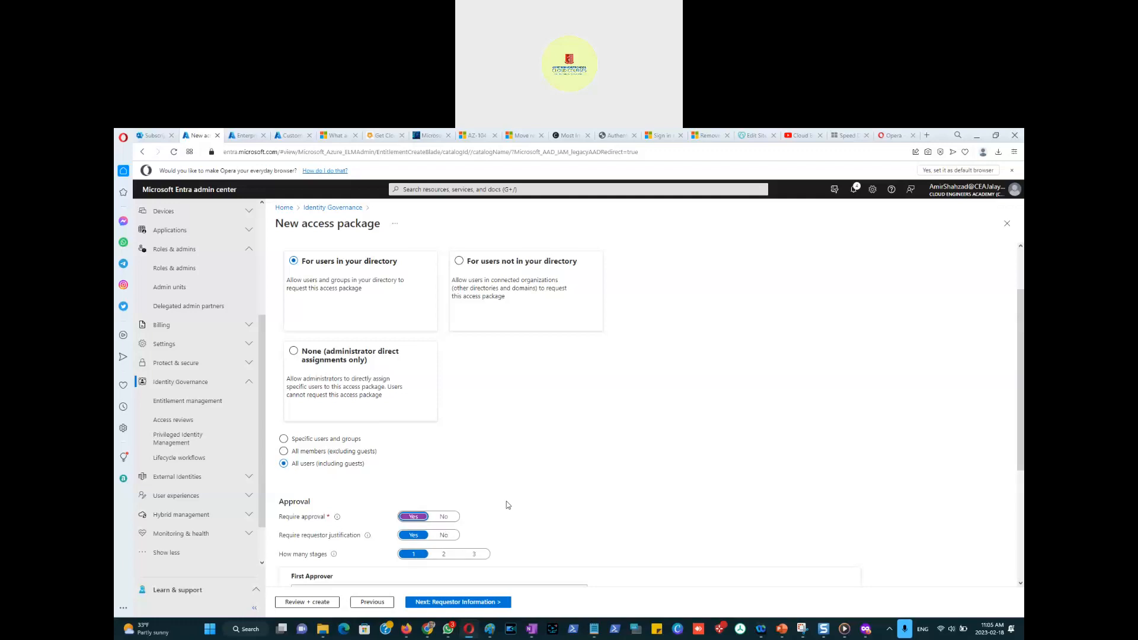
scroll(512, 505, down, 3)
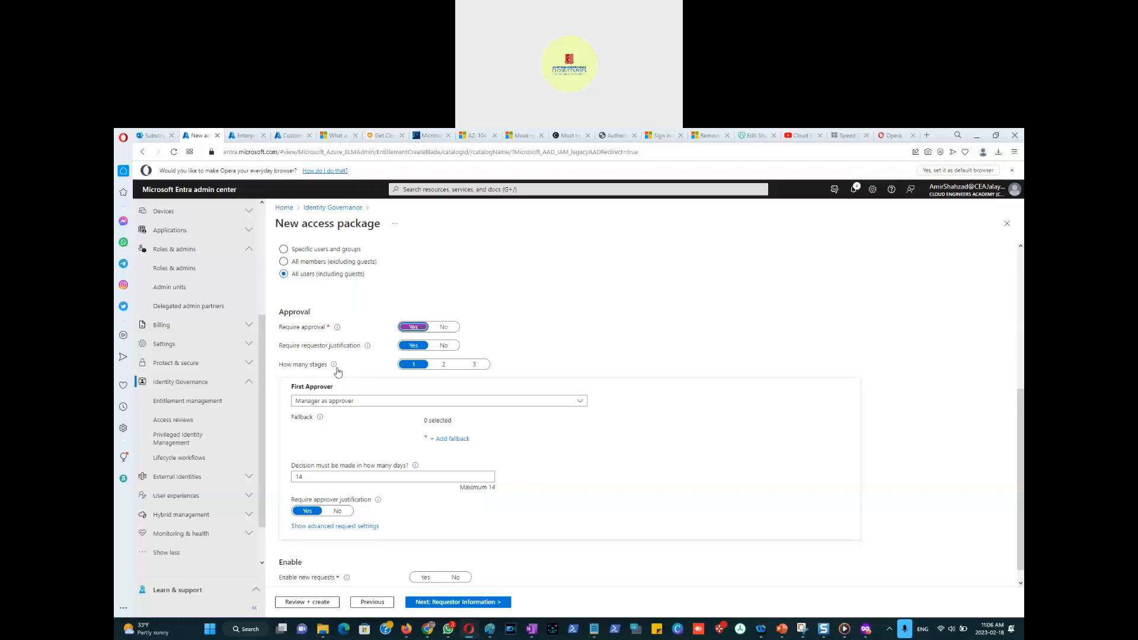
click(442, 369)
click(469, 368)
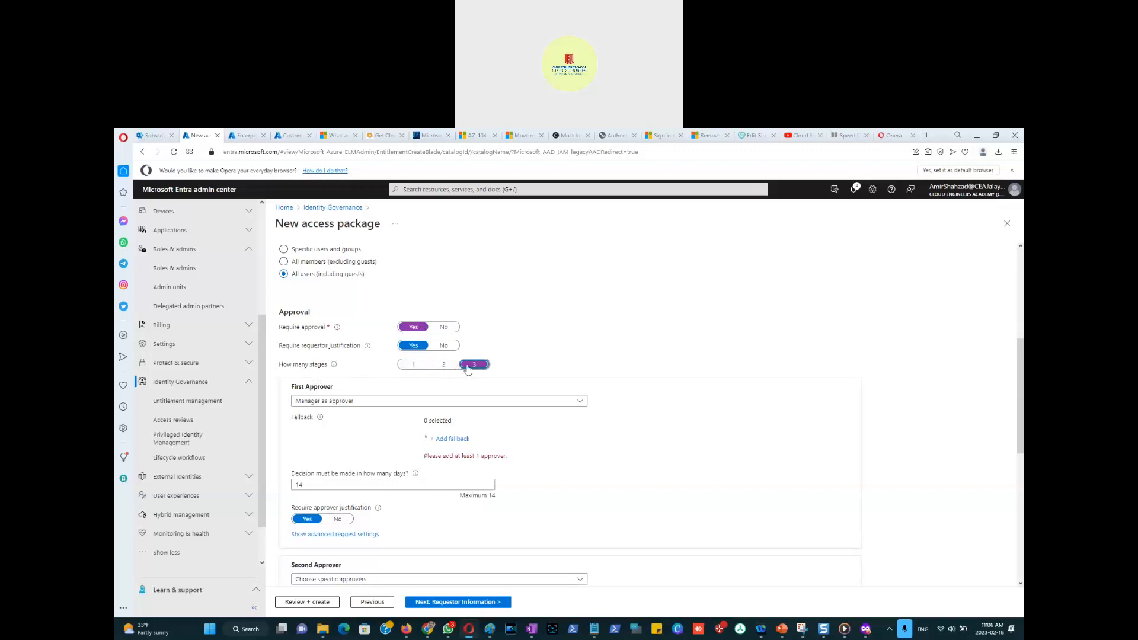
click(414, 369)
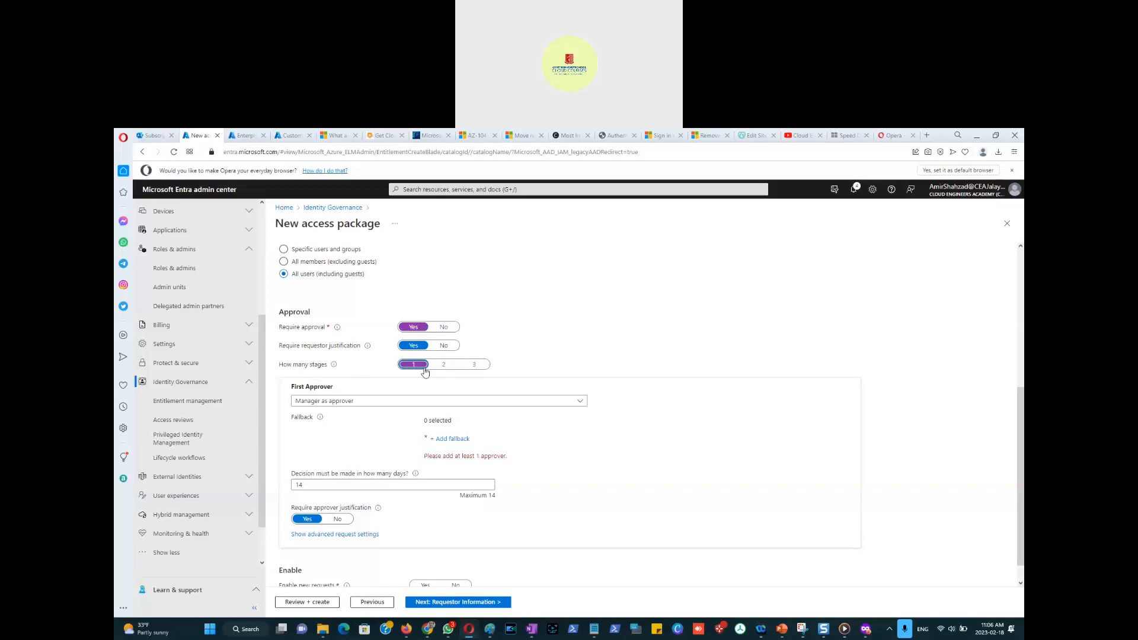
scroll(474, 389, down, 1)
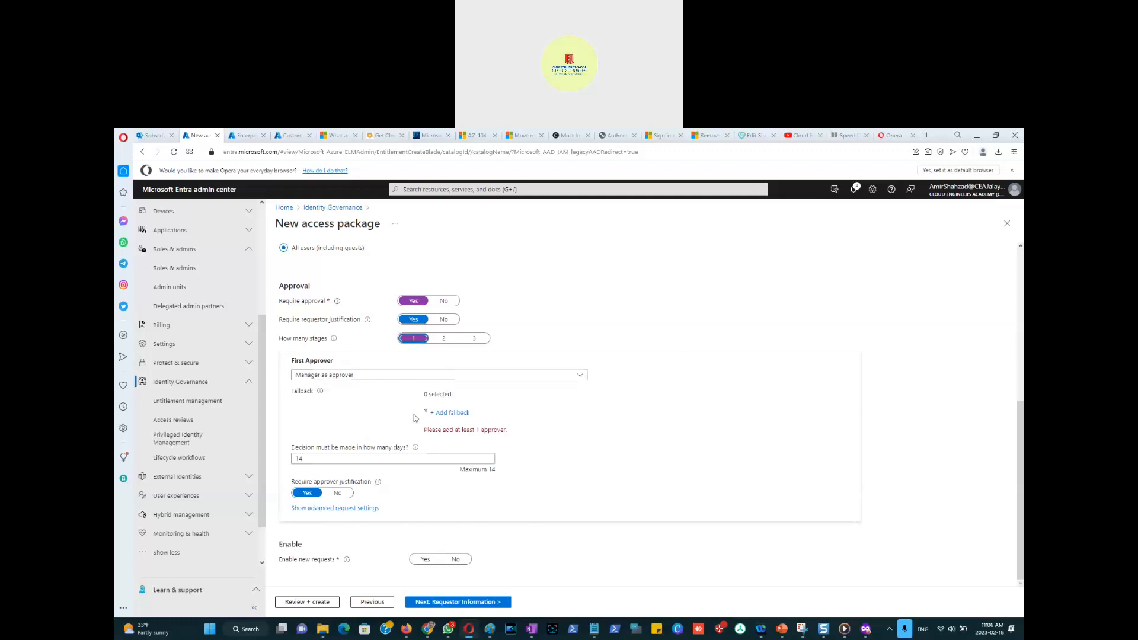
Add the administrator's account as fallback approver and point out the justification settings.
click(445, 415)
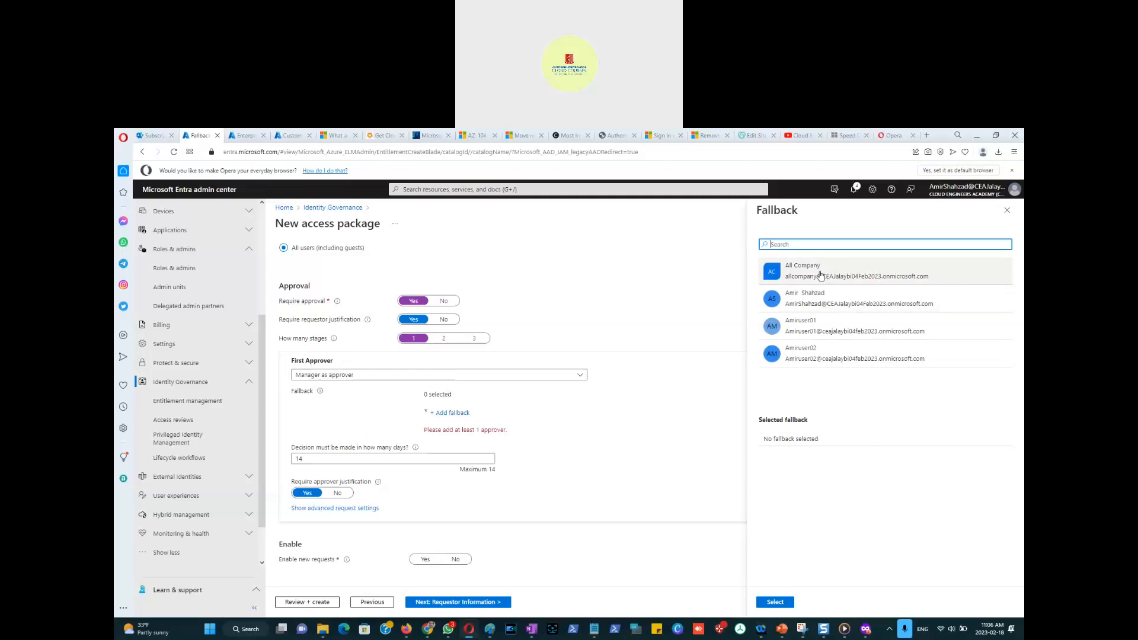
click(814, 302)
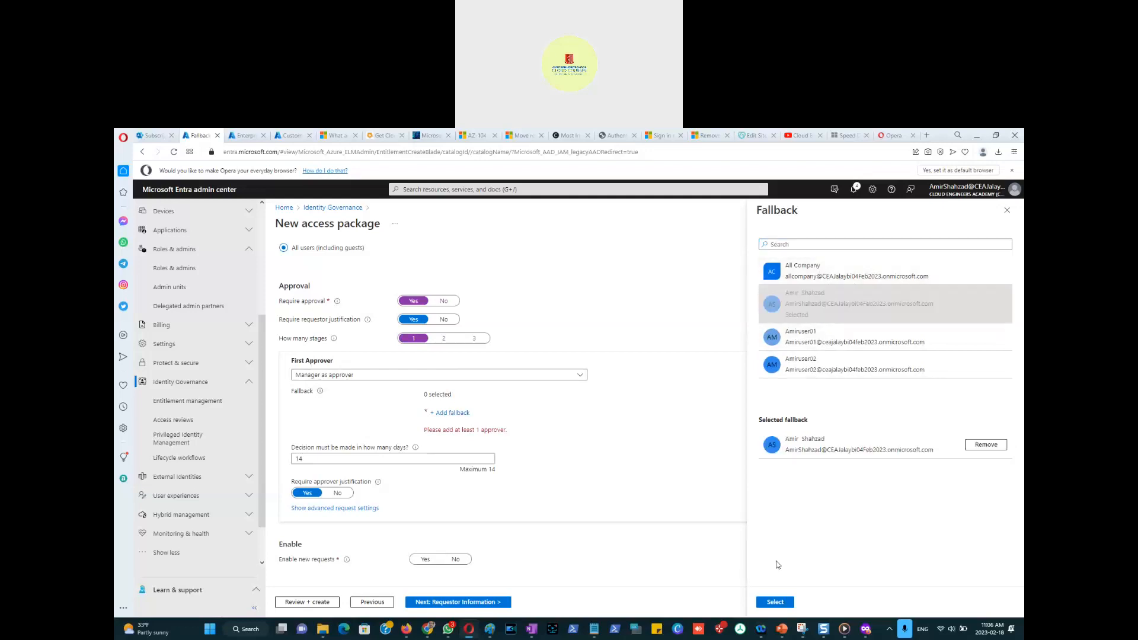
click(775, 601)
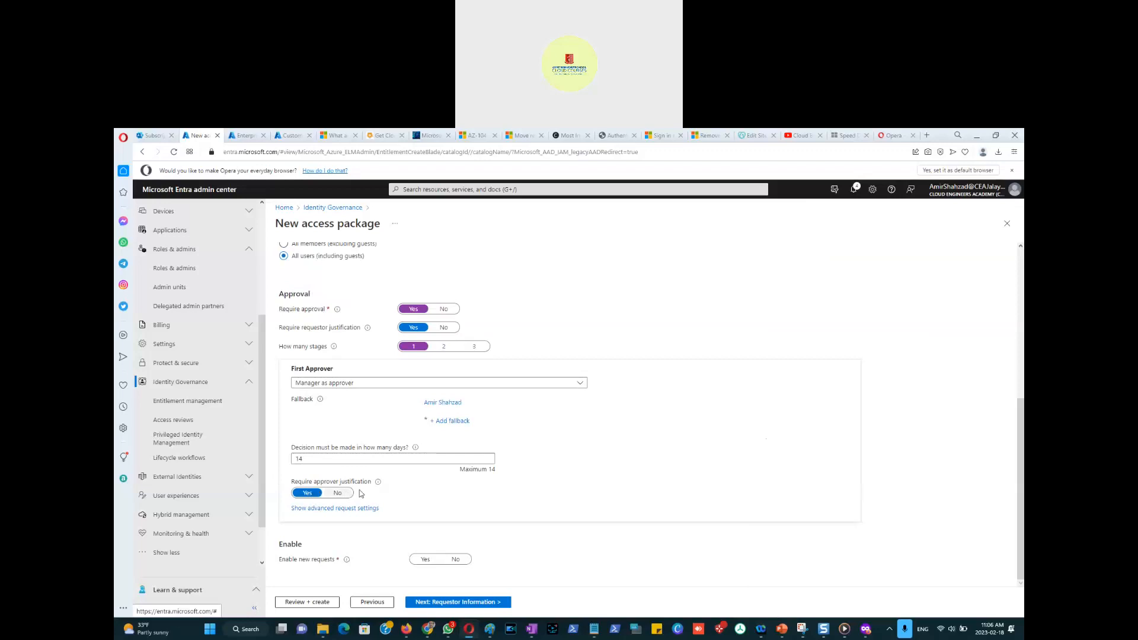
drag(314, 483, 339, 486)
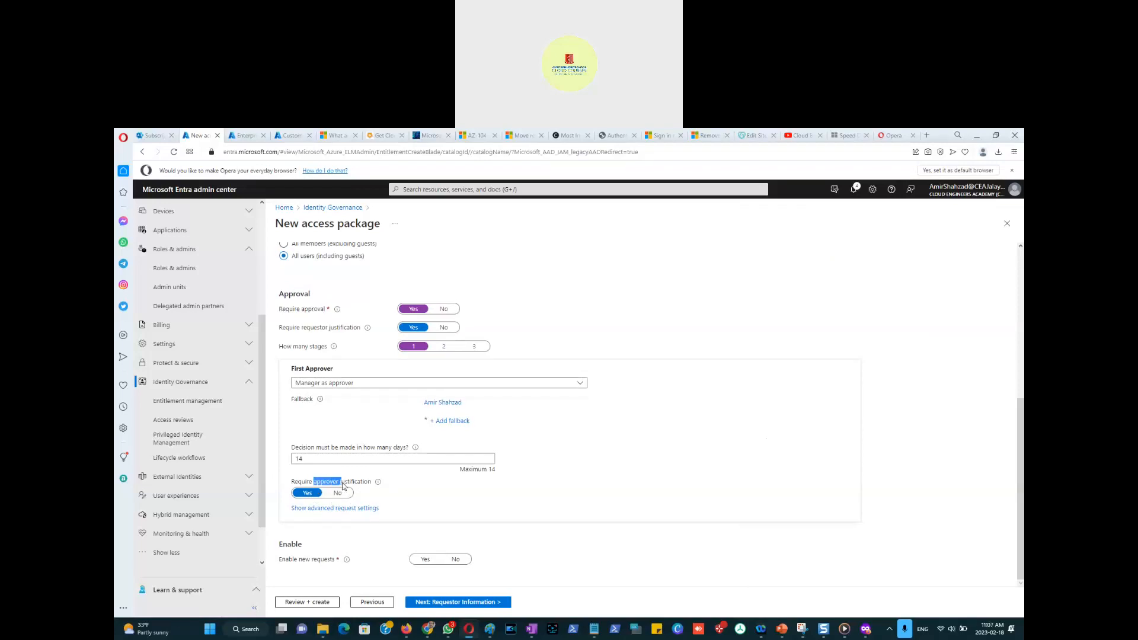
double_click(303, 328)
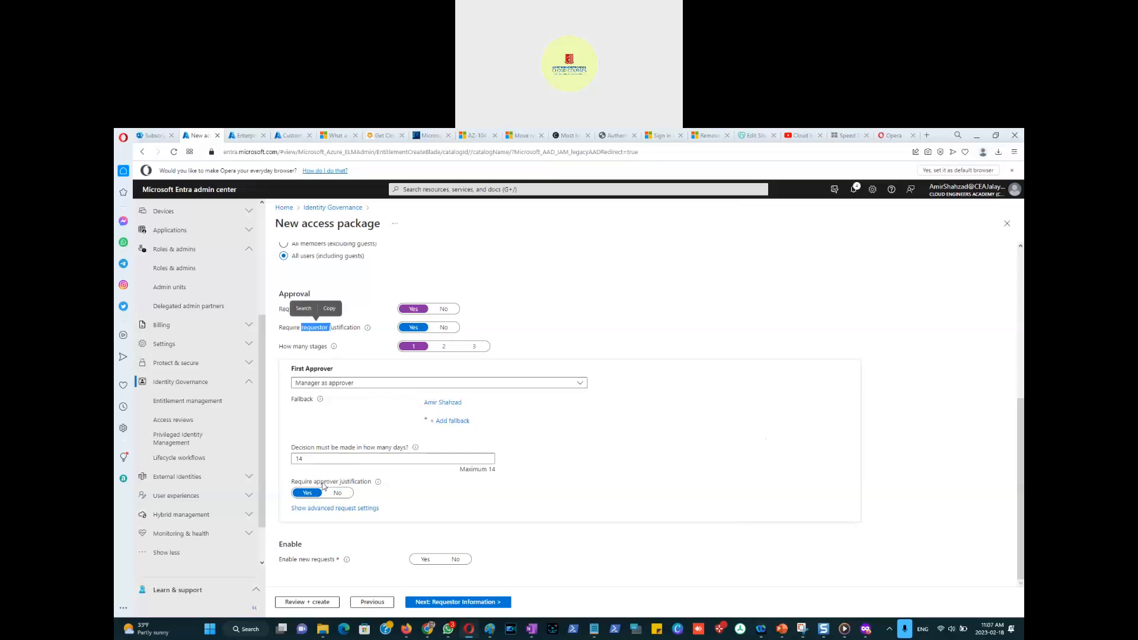
drag(315, 483, 351, 482)
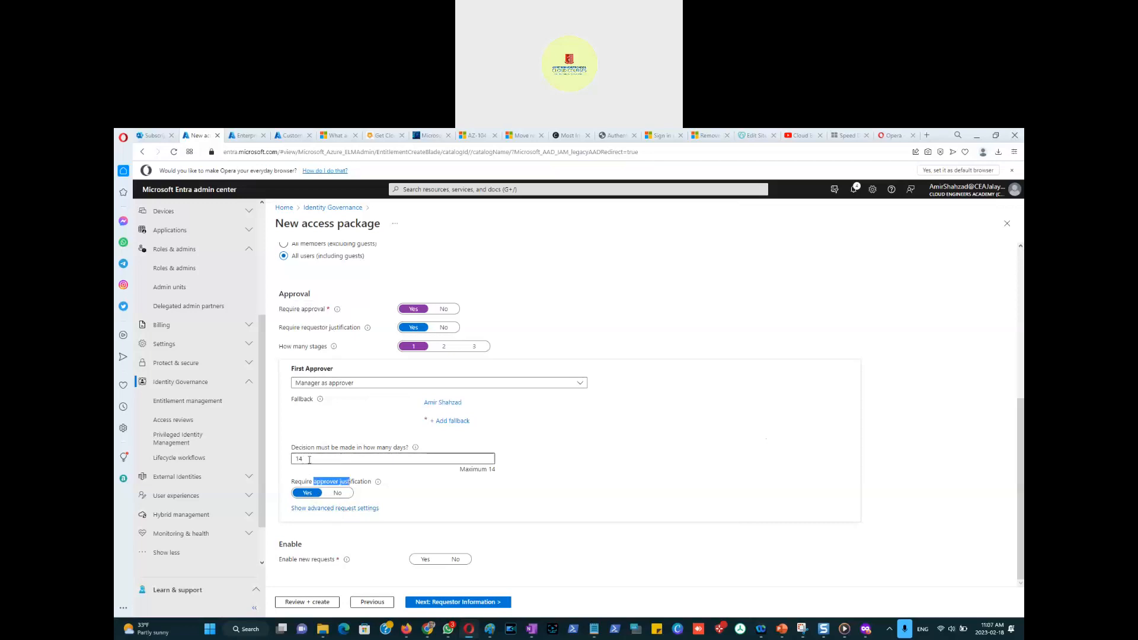
Set the decision deadline to 5 days, keep forwarding off, and enable new requests.
drag(309, 460, 291, 463)
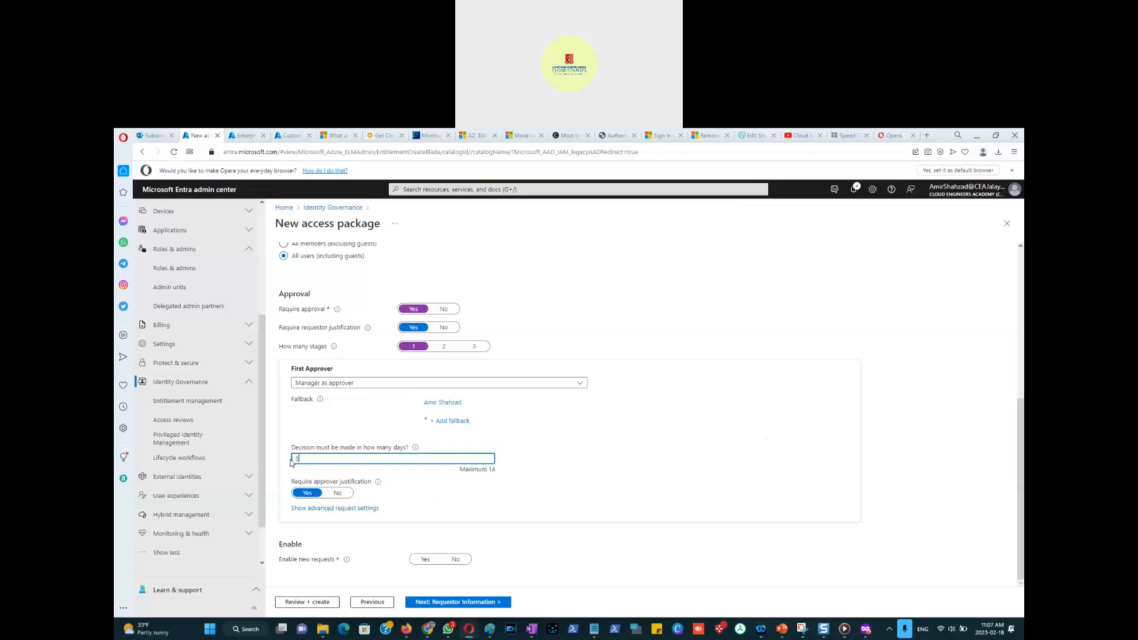
click(563, 491)
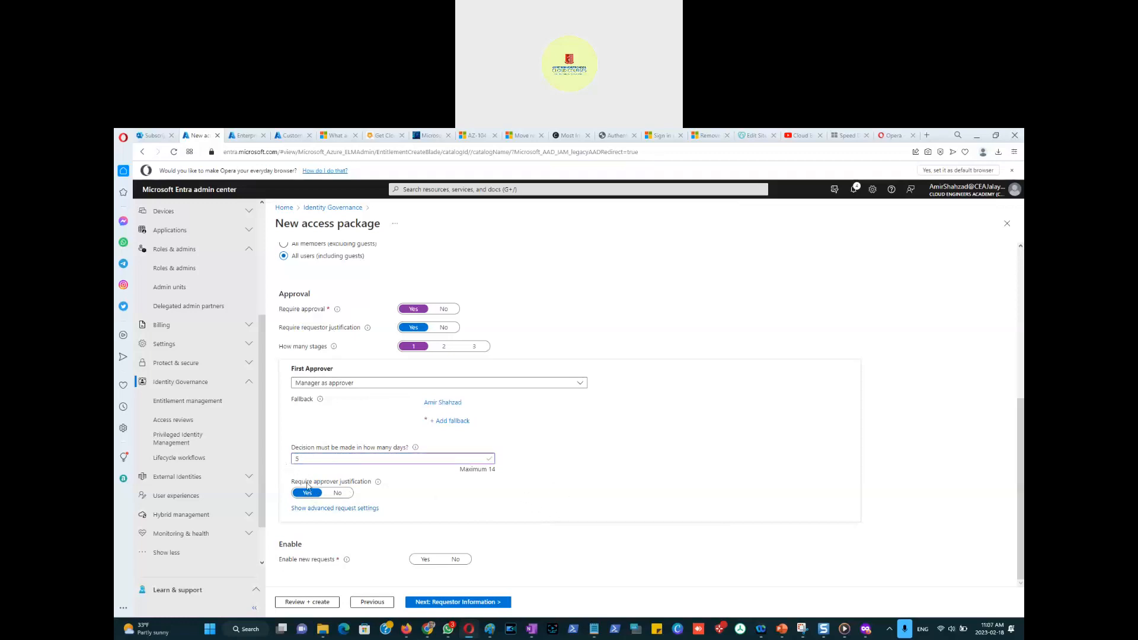
click(344, 509)
scroll(439, 501, down, 1)
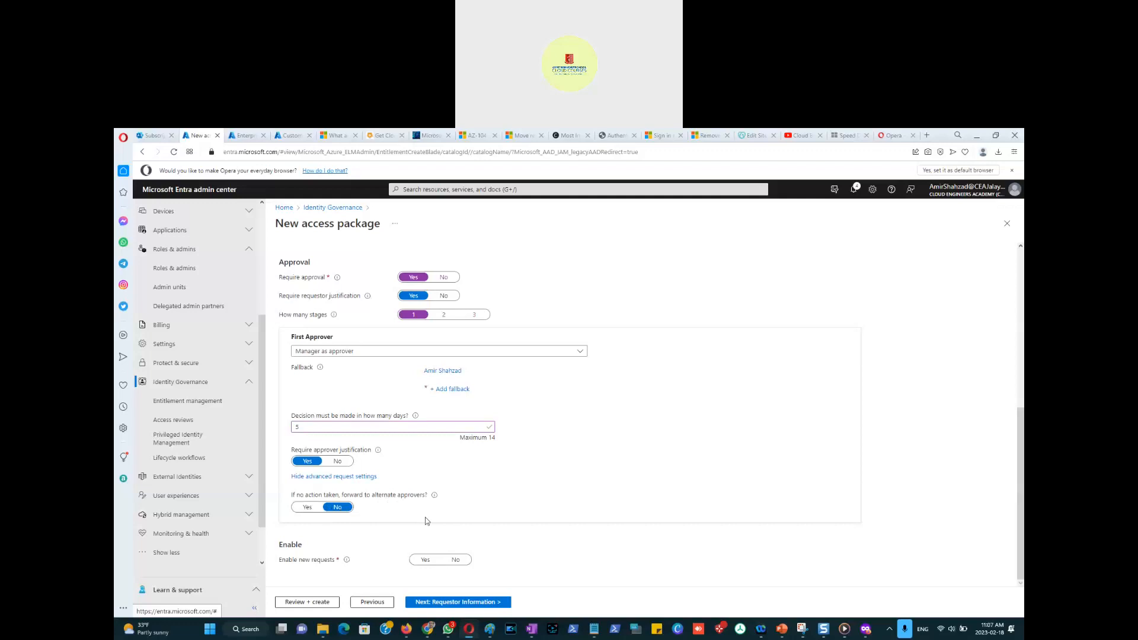
click(307, 508)
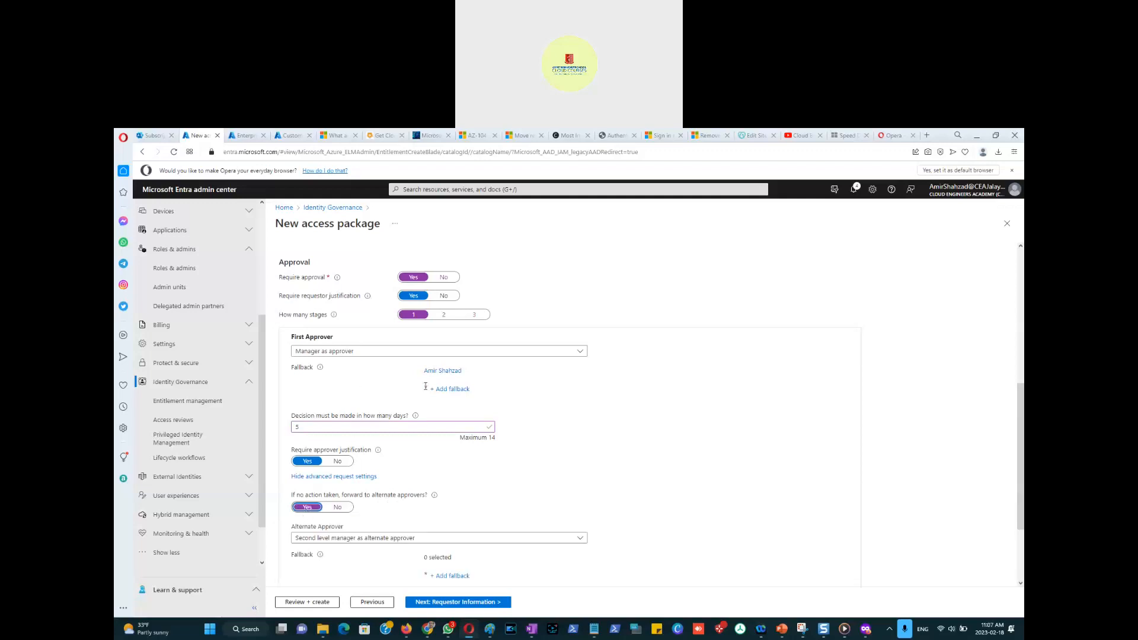
click(337, 507)
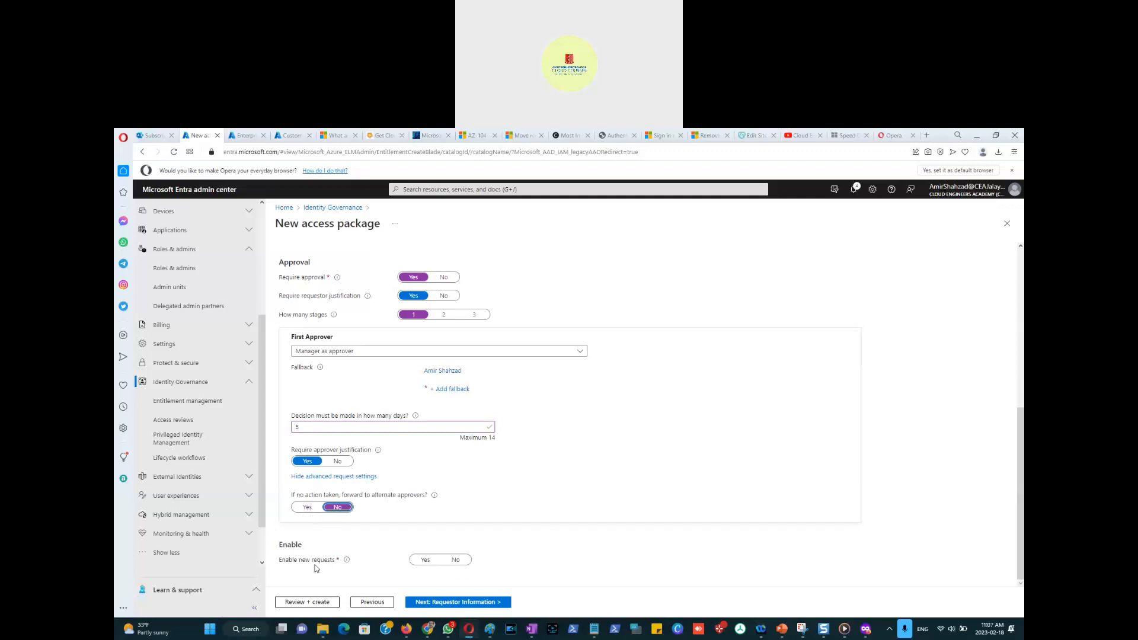
click(424, 561)
mouse_move(368, 296)
Add a short-text requestor question asking why access is needed.
click(465, 603)
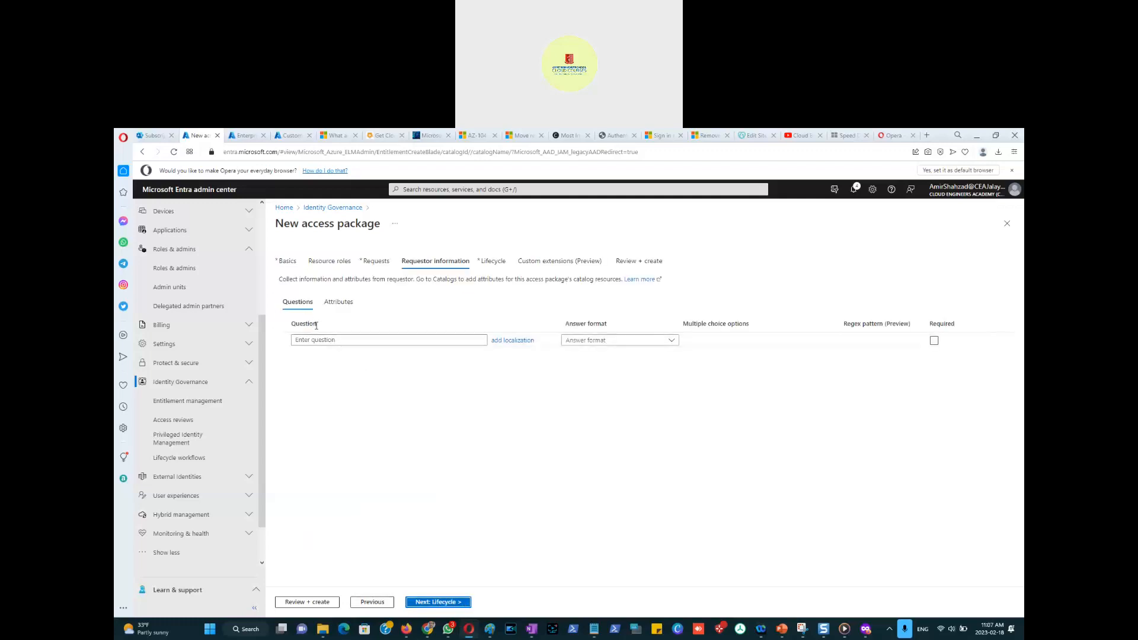
click(334, 340)
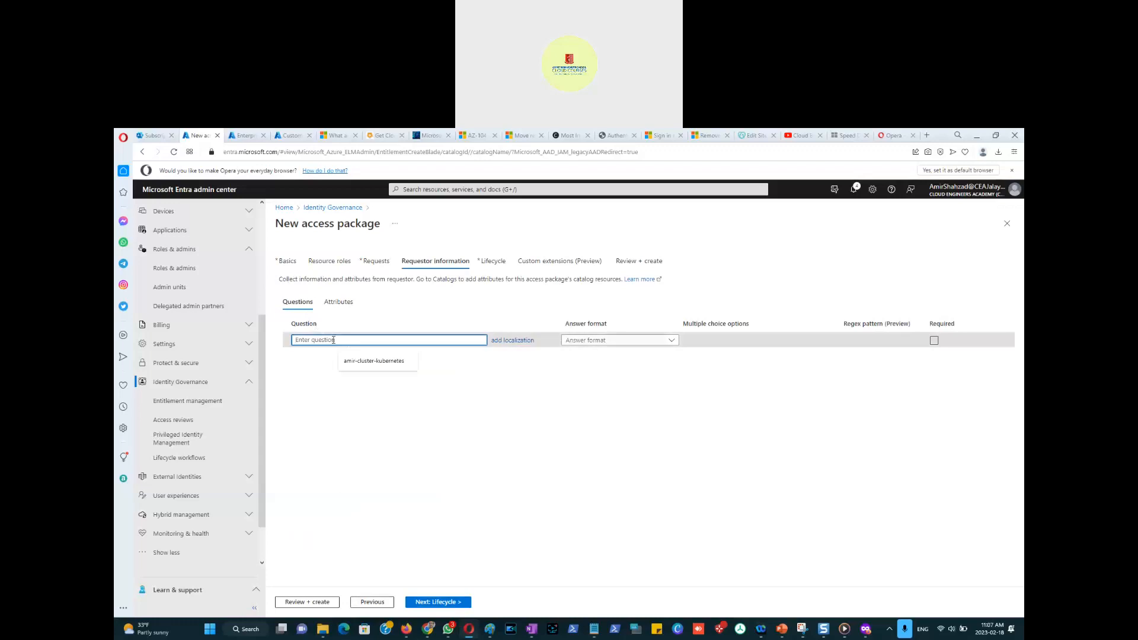
text(Why do you want access to this ap)
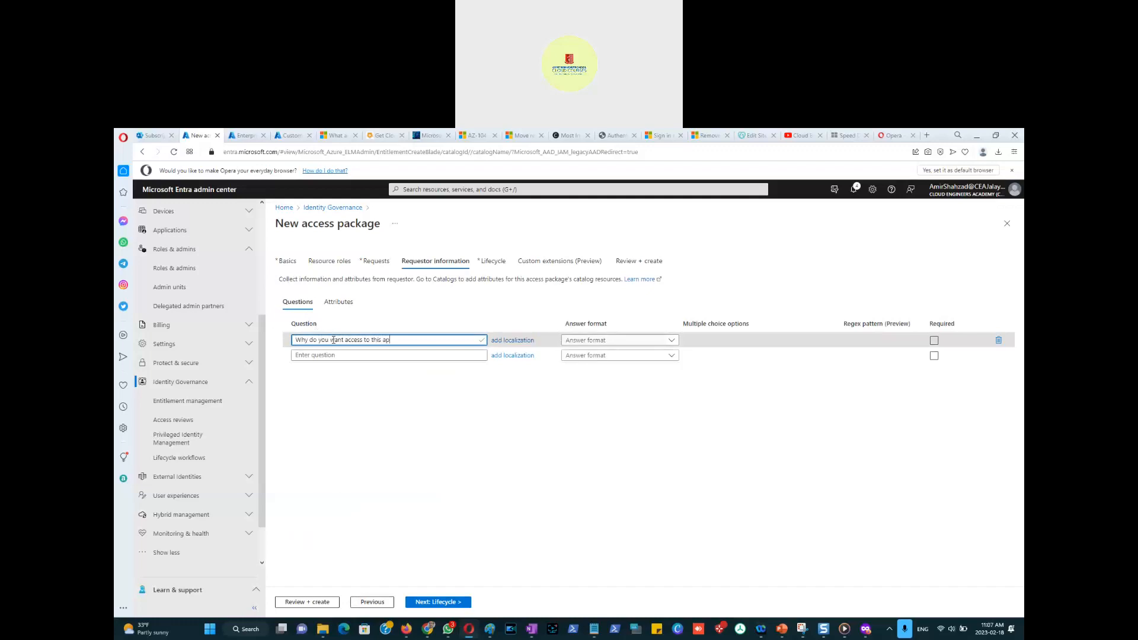
text(tion)
click(590, 340)
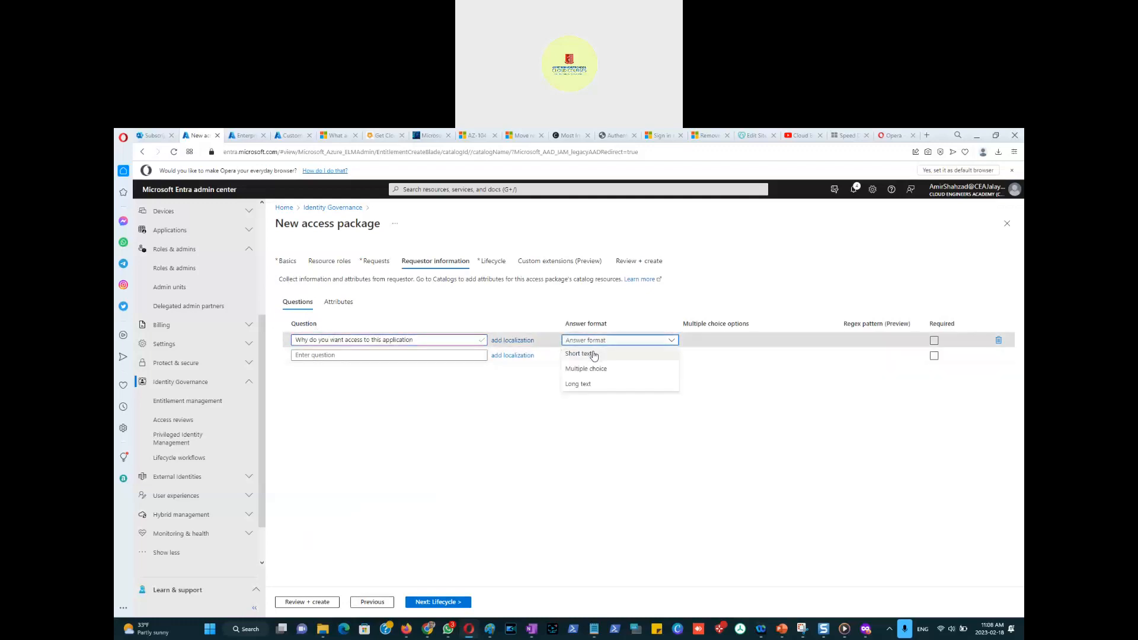
click(592, 354)
Add a long-text question asking whether they have enough approvals and qualifications.
click(428, 356)
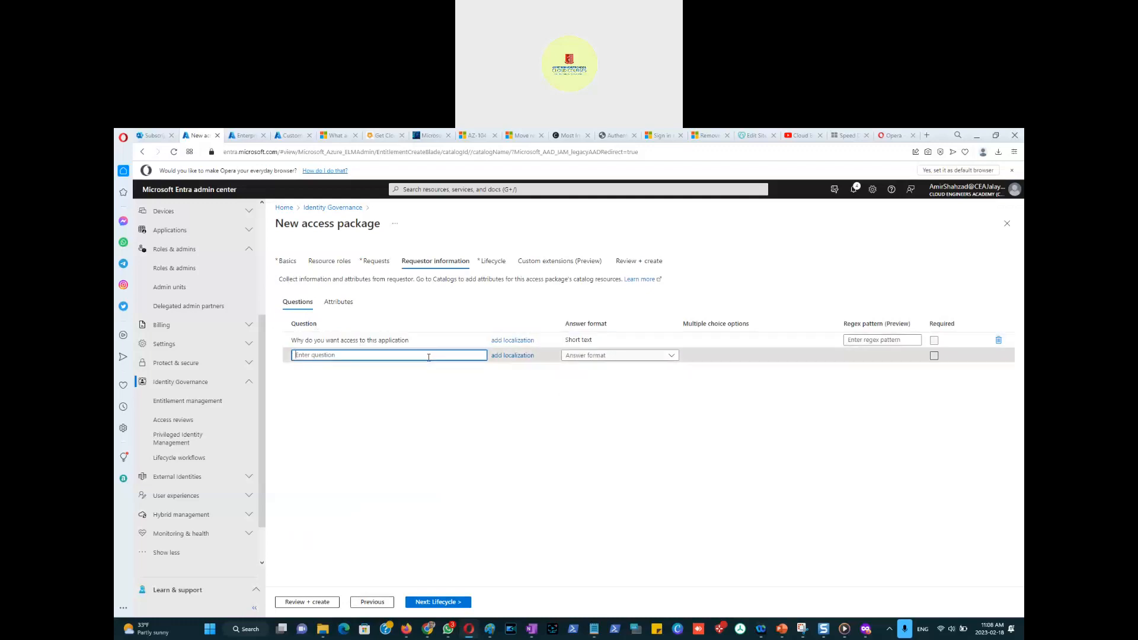
text(Do you have)
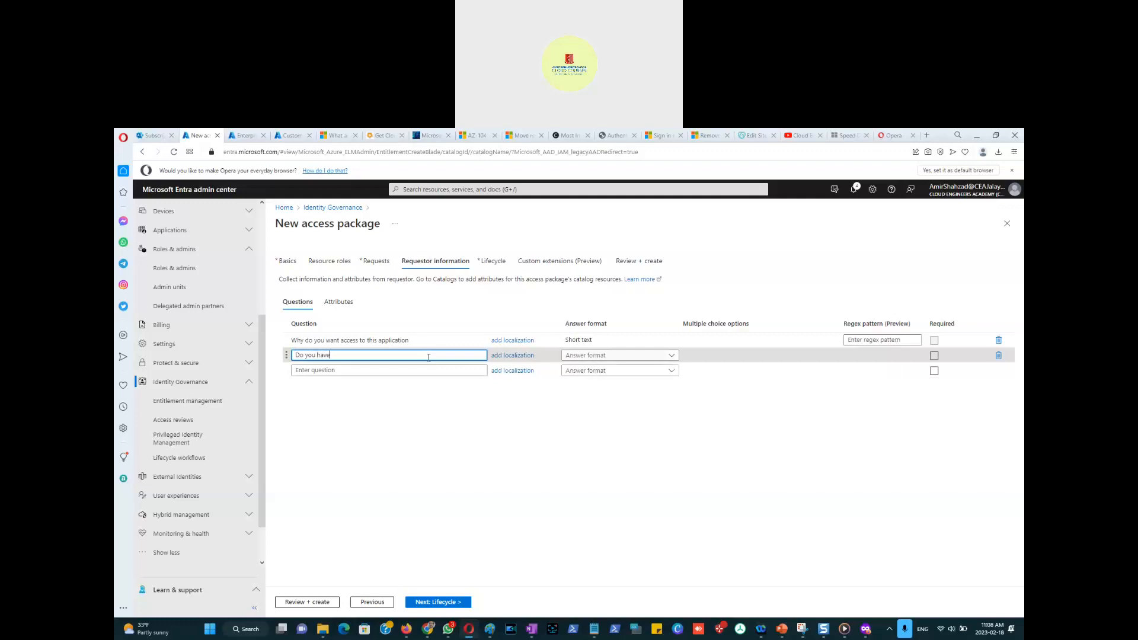
text( enough)
text(tions)
click(586, 356)
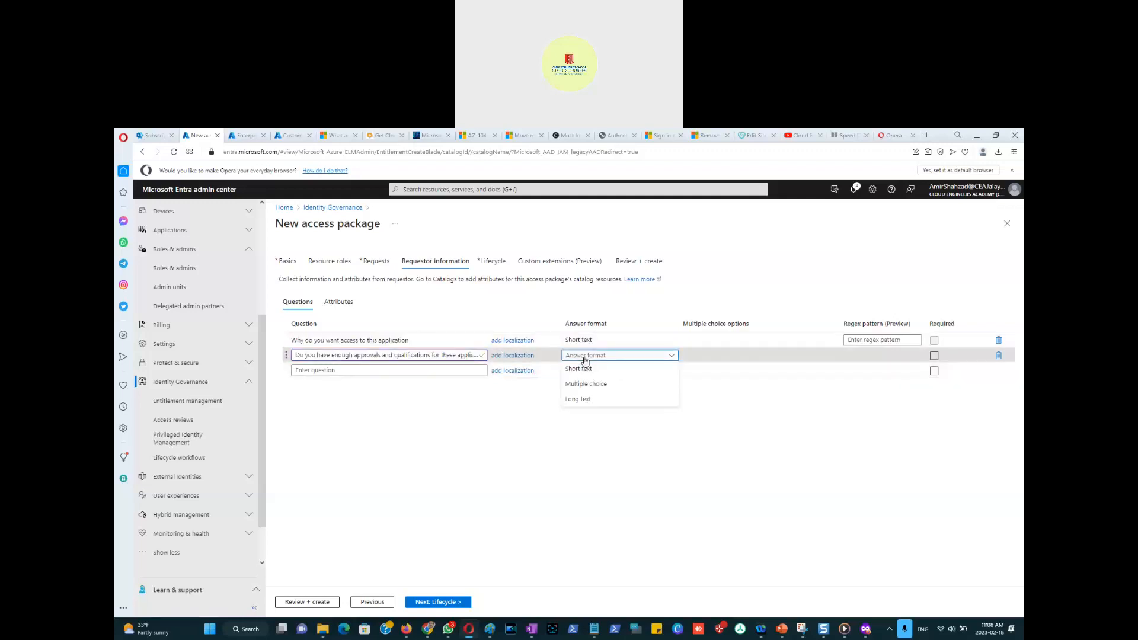
click(596, 400)
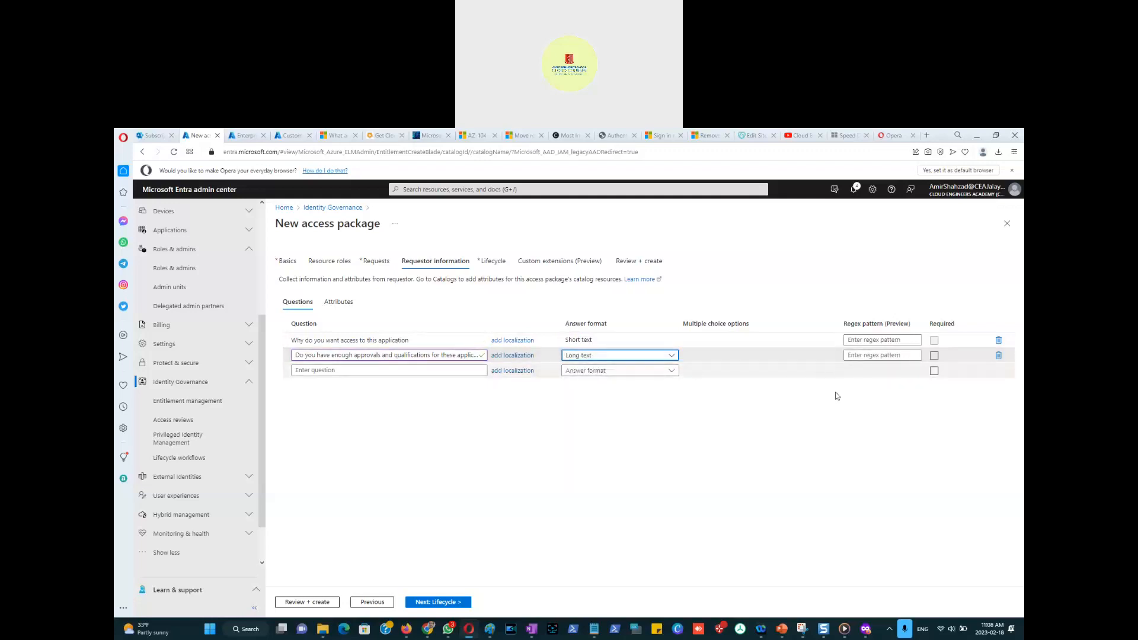
Check the first question's regex and localization options without changing them.
click(869, 339)
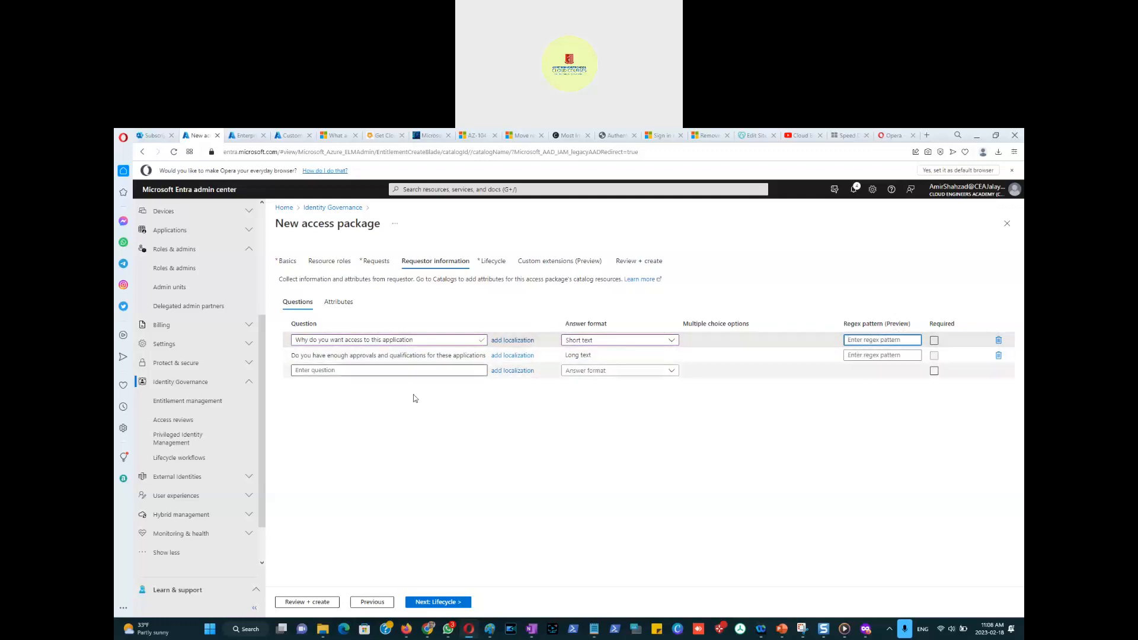
click(513, 342)
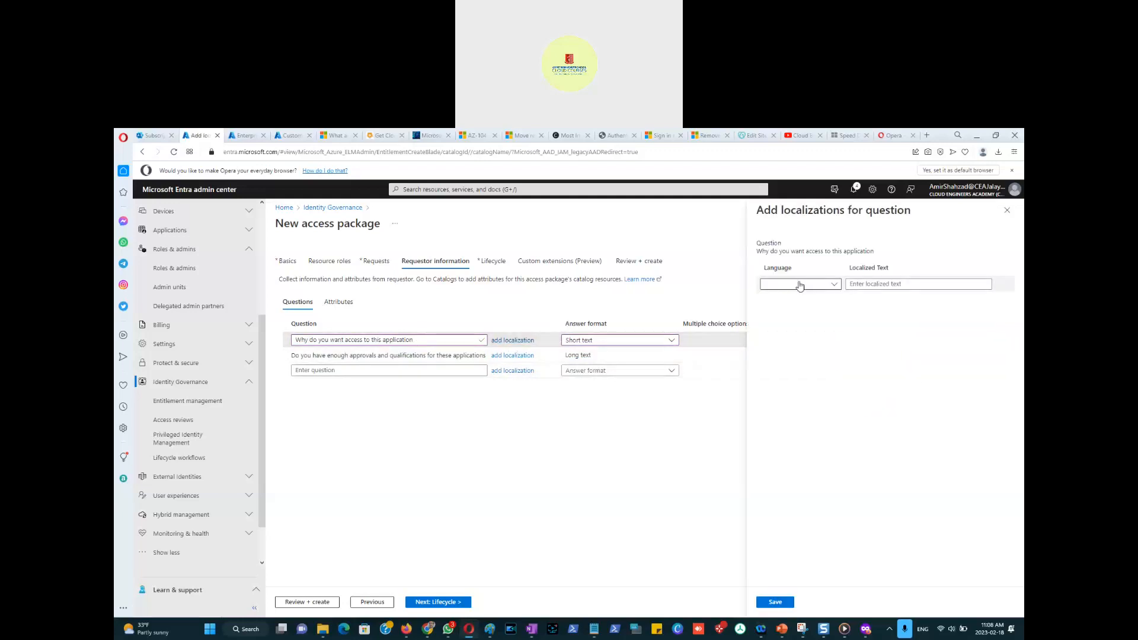
click(1007, 210)
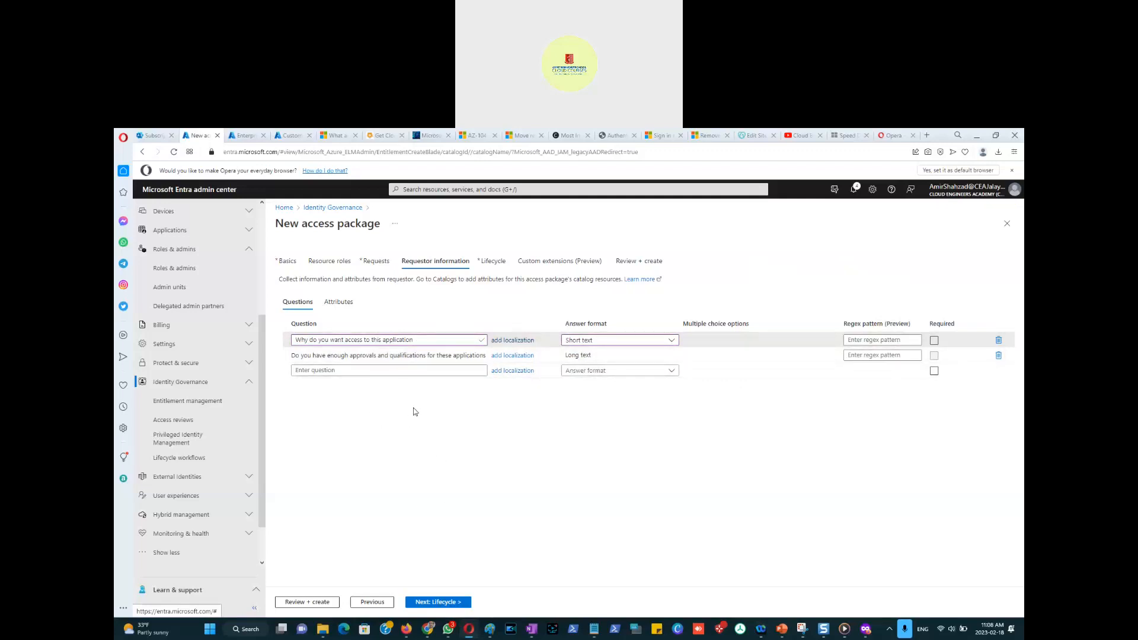
On the Lifecycle step, review the 365-day expiry and show advanced expiration settings.
click(439, 604)
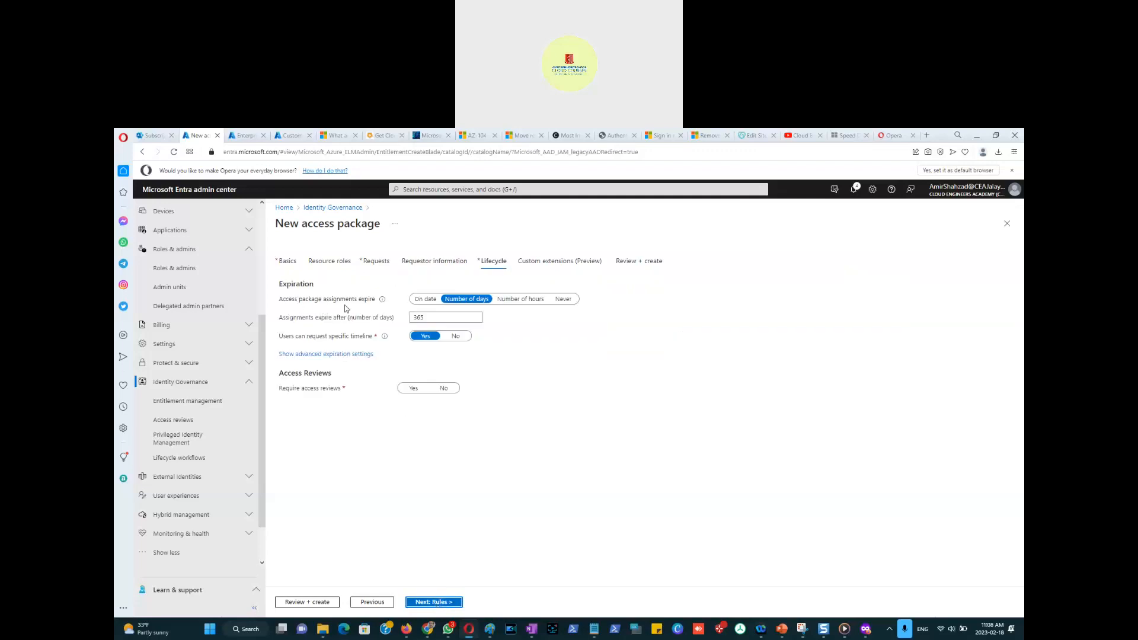
click(473, 316)
double_click(473, 316)
drag(301, 226, 384, 232)
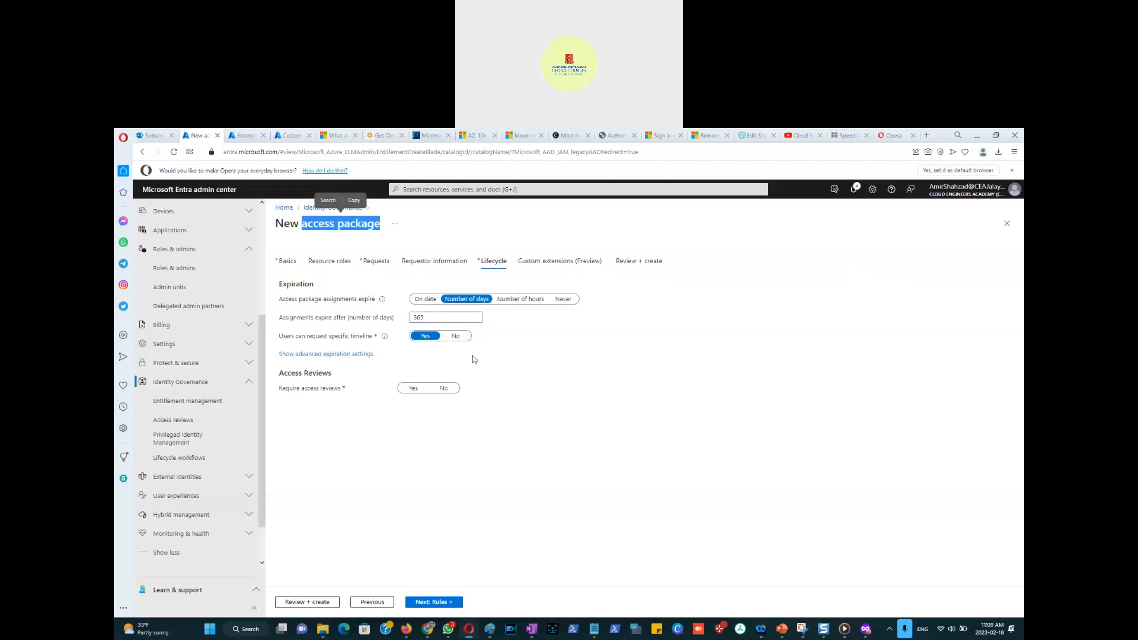
click(331, 355)
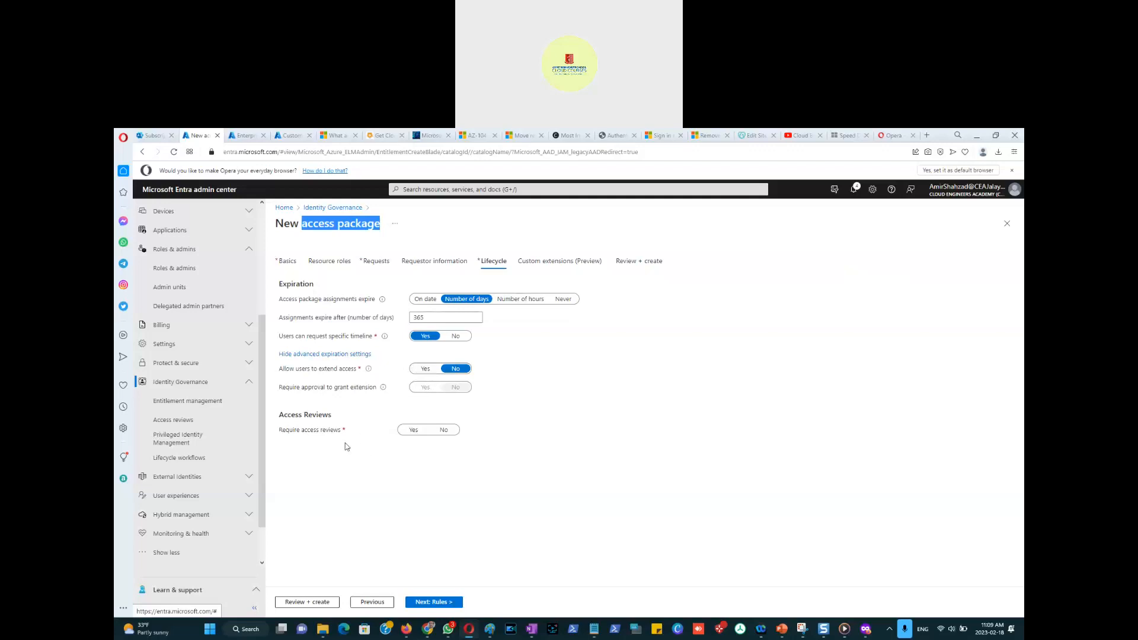
Turn on quarterly access reviews and choose Specific reviewer(s) as the reviewers.
click(414, 431)
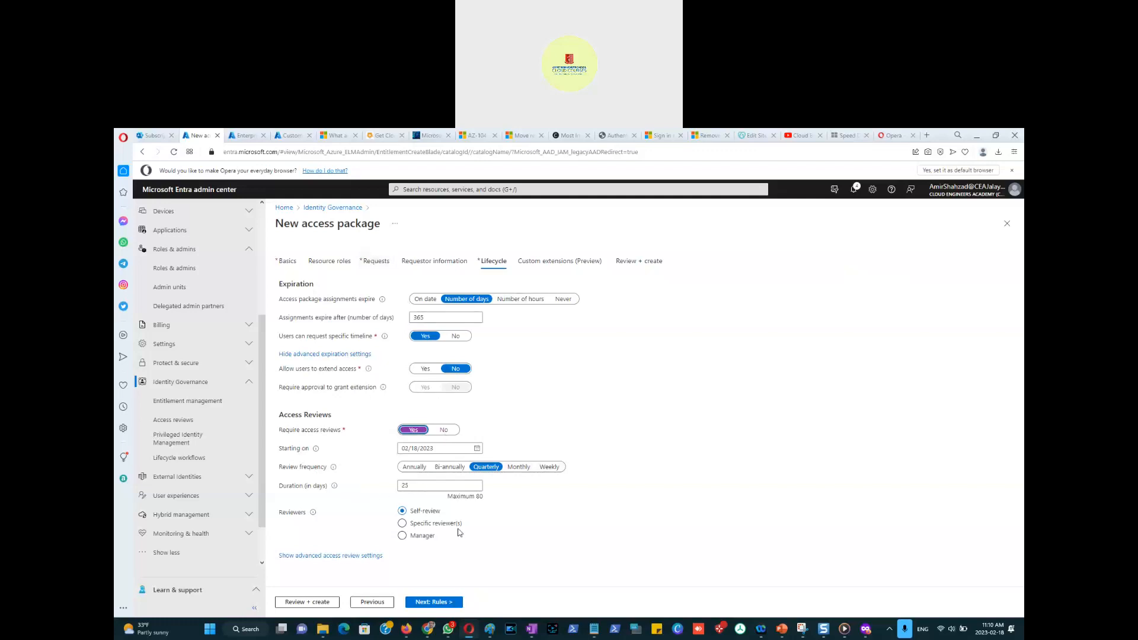
click(404, 524)
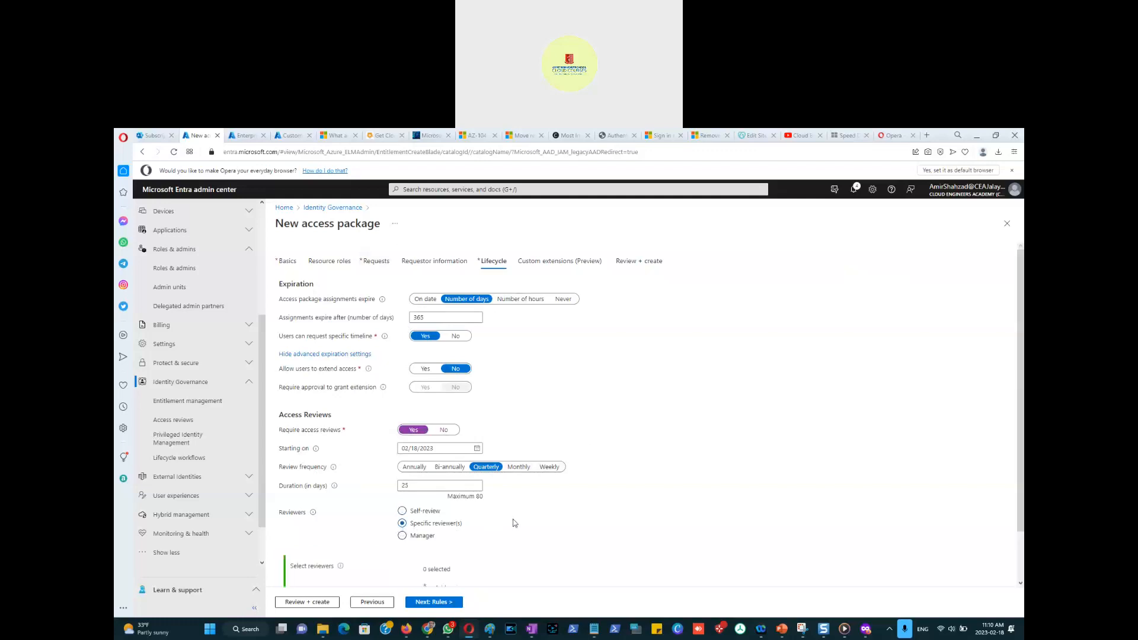
scroll(508, 520, down, 1)
Add the administrator's own account as the specific access reviewer.
click(453, 531)
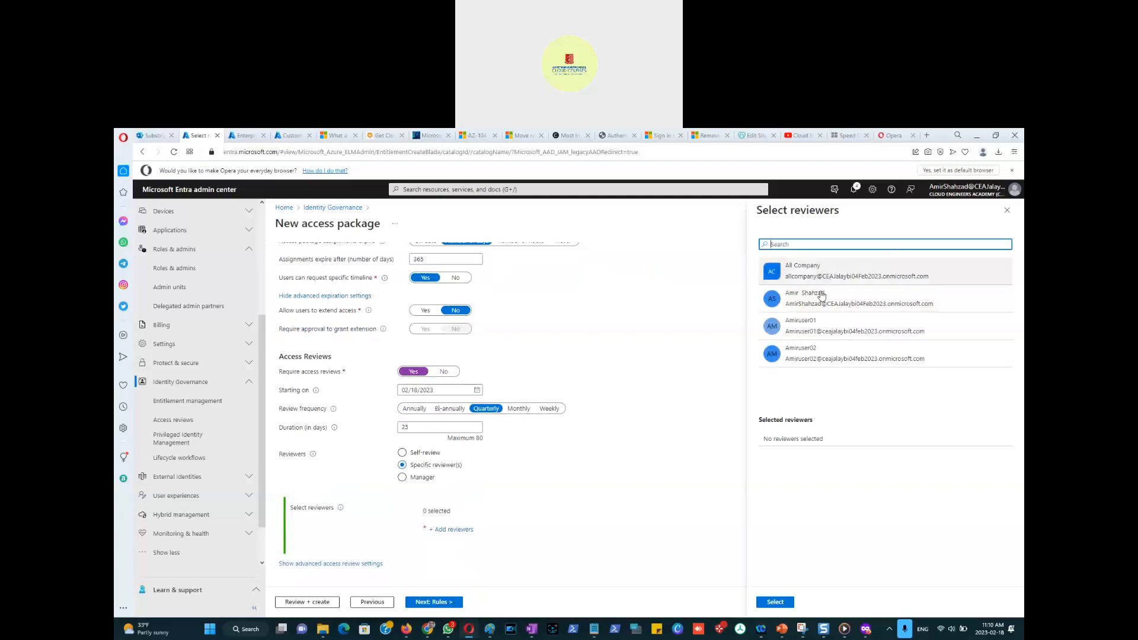
click(820, 298)
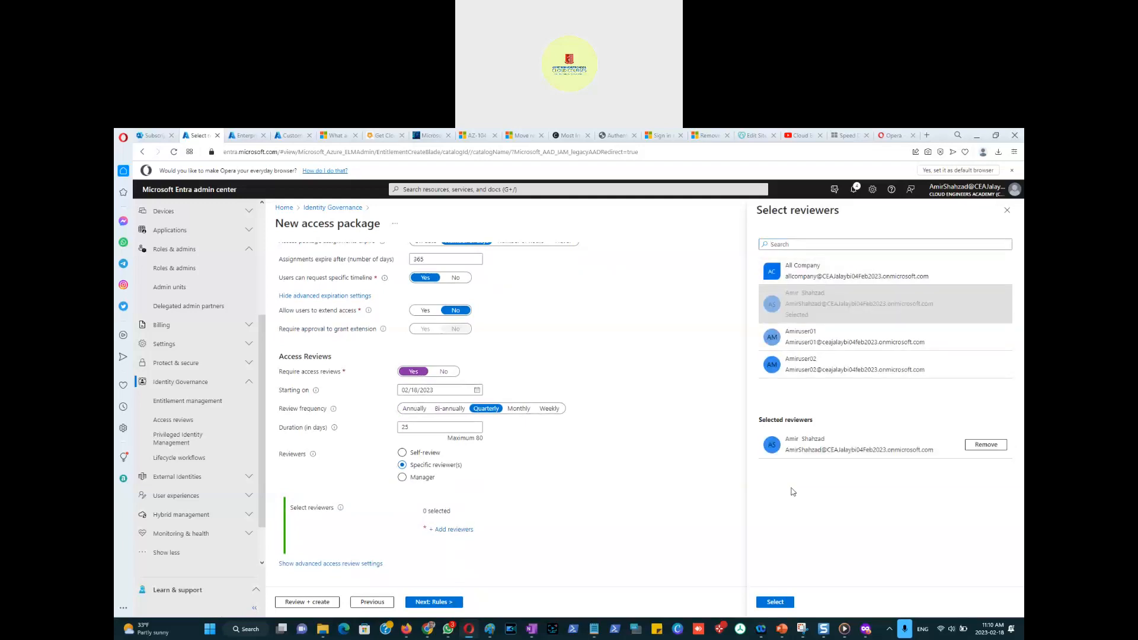
click(775, 601)
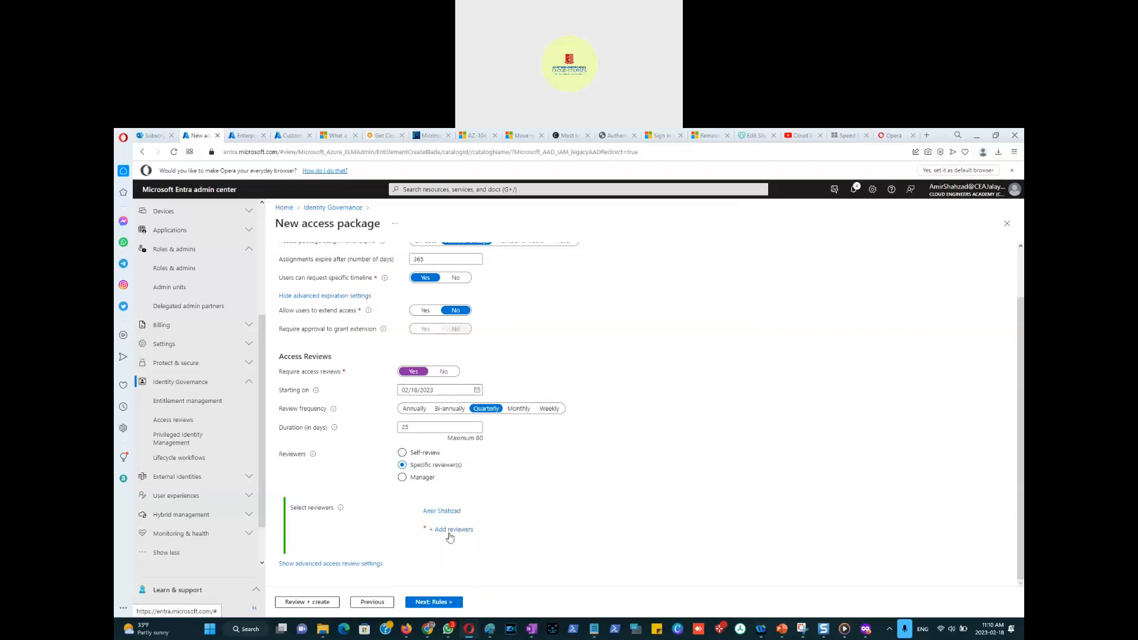
Keep No change for non-responding reviewers and advance to Custom extensions.
click(348, 566)
scroll(610, 515, down, 1)
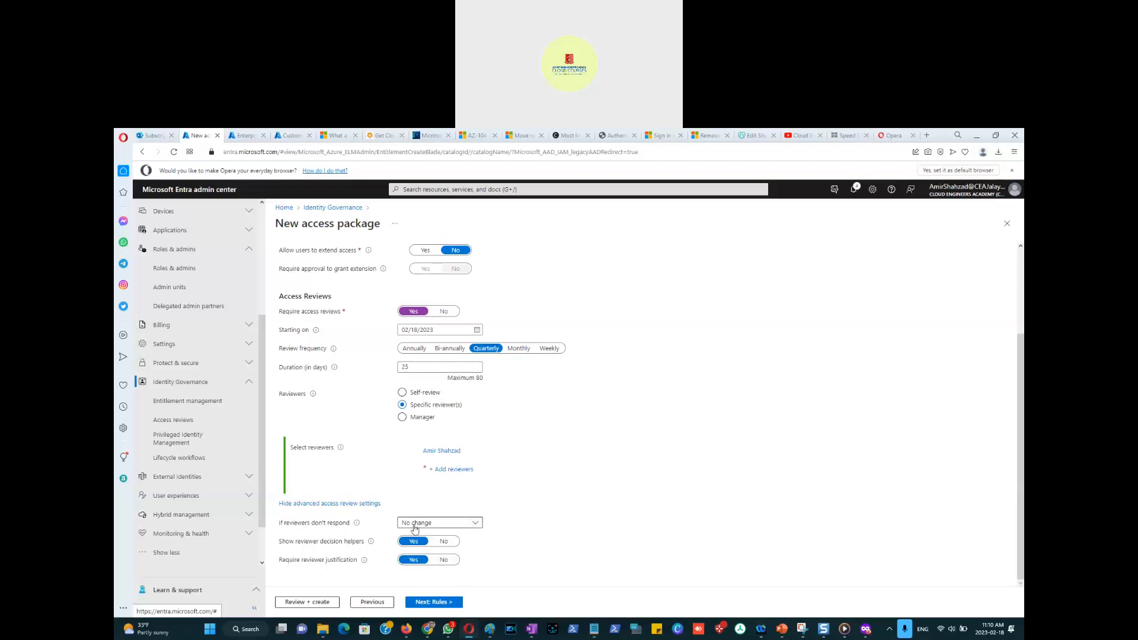
click(447, 525)
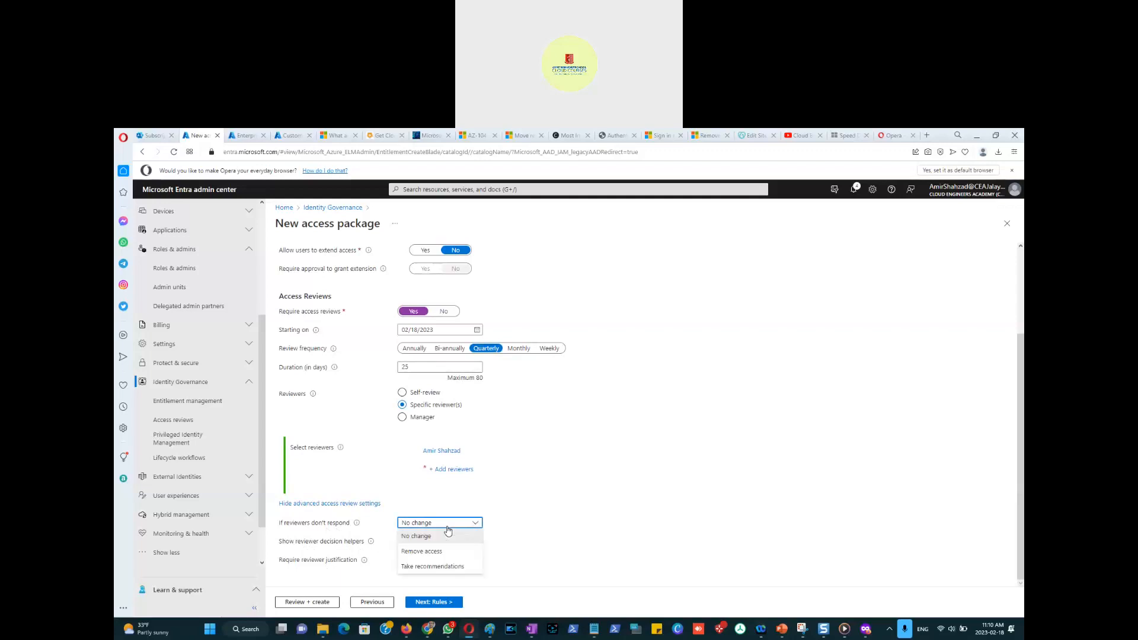
click(556, 514)
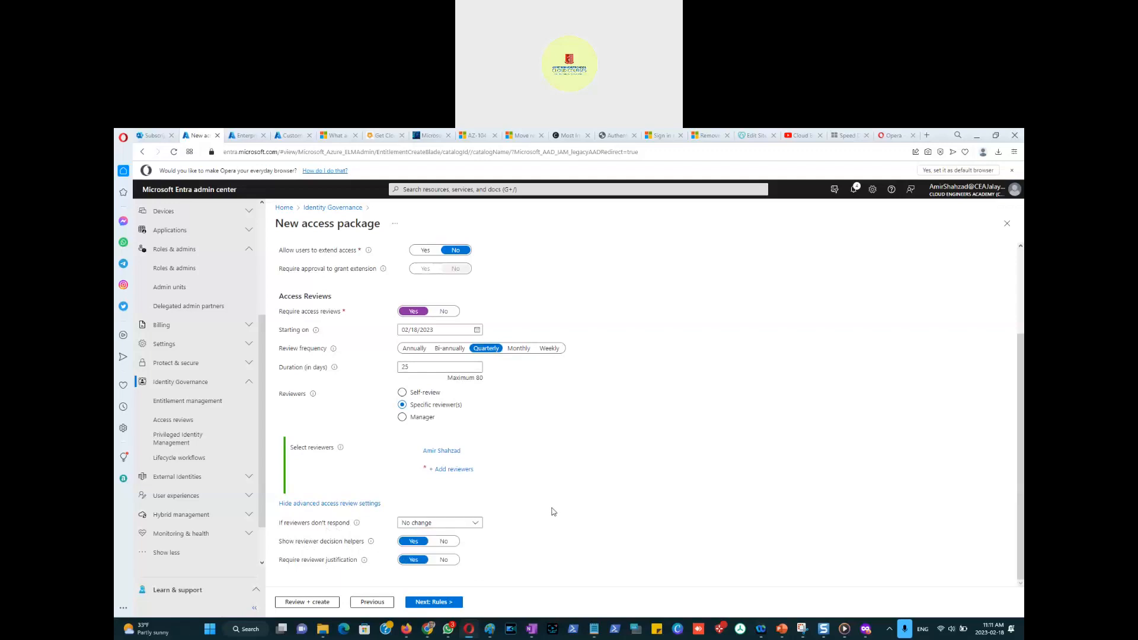
click(429, 602)
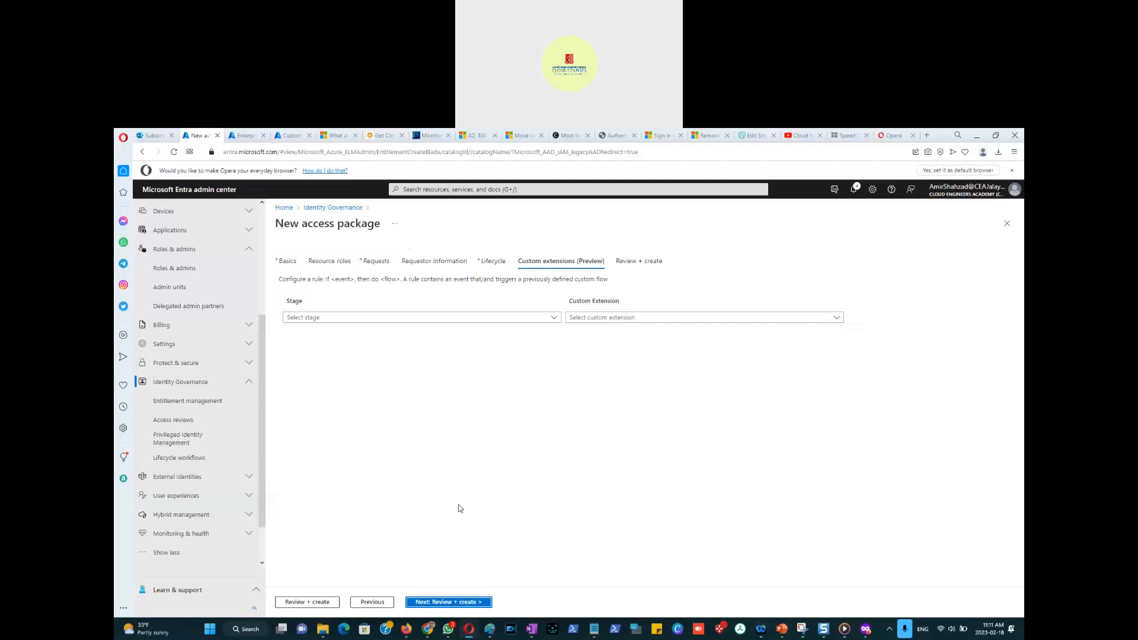
Leave the Stage and Custom Extension dropdowns empty and proceed to Review + create.
click(555, 321)
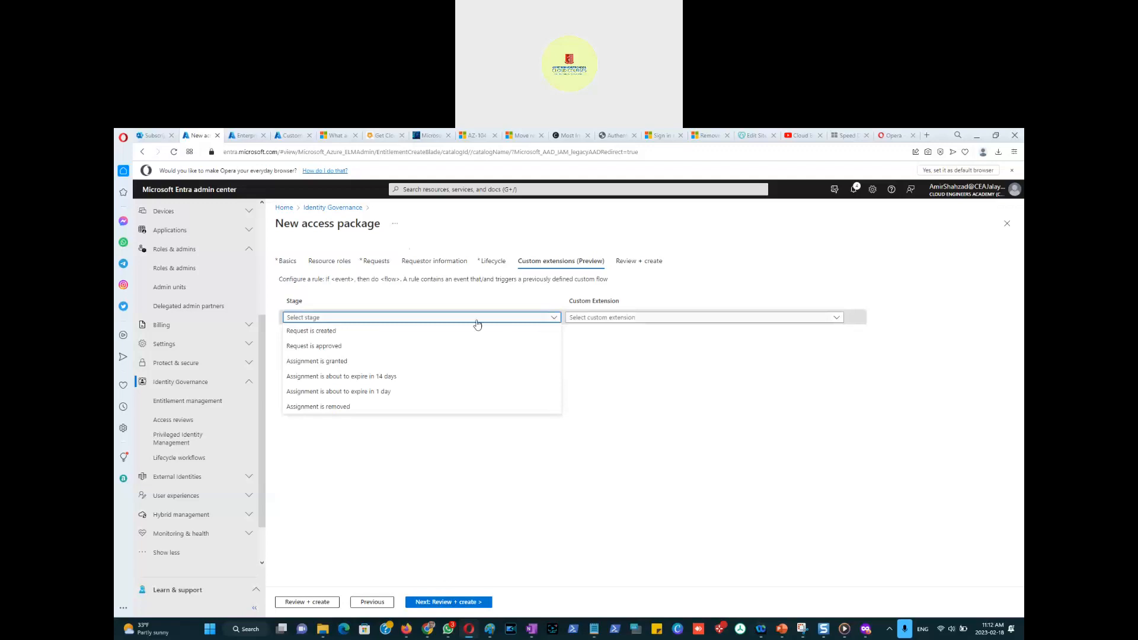
click(751, 368)
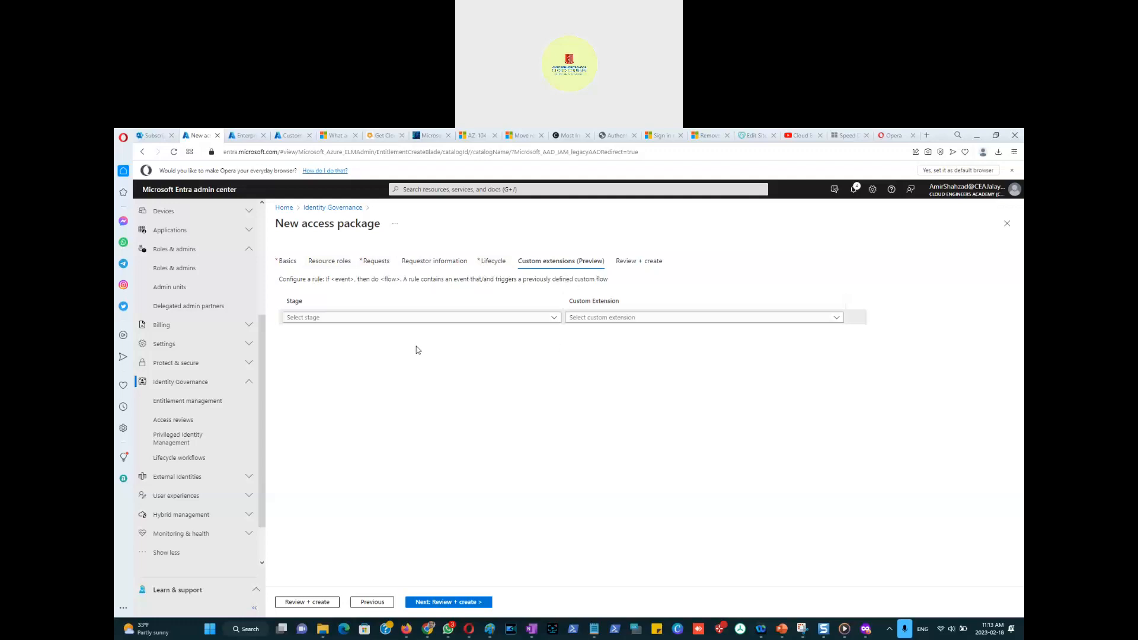
click(553, 321)
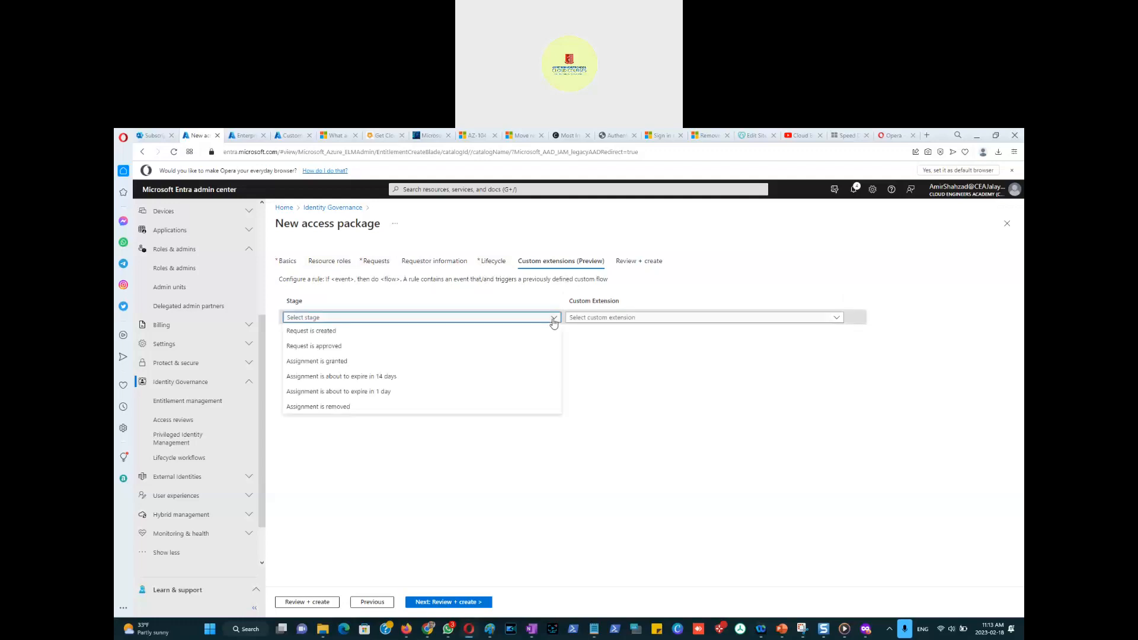
click(554, 321)
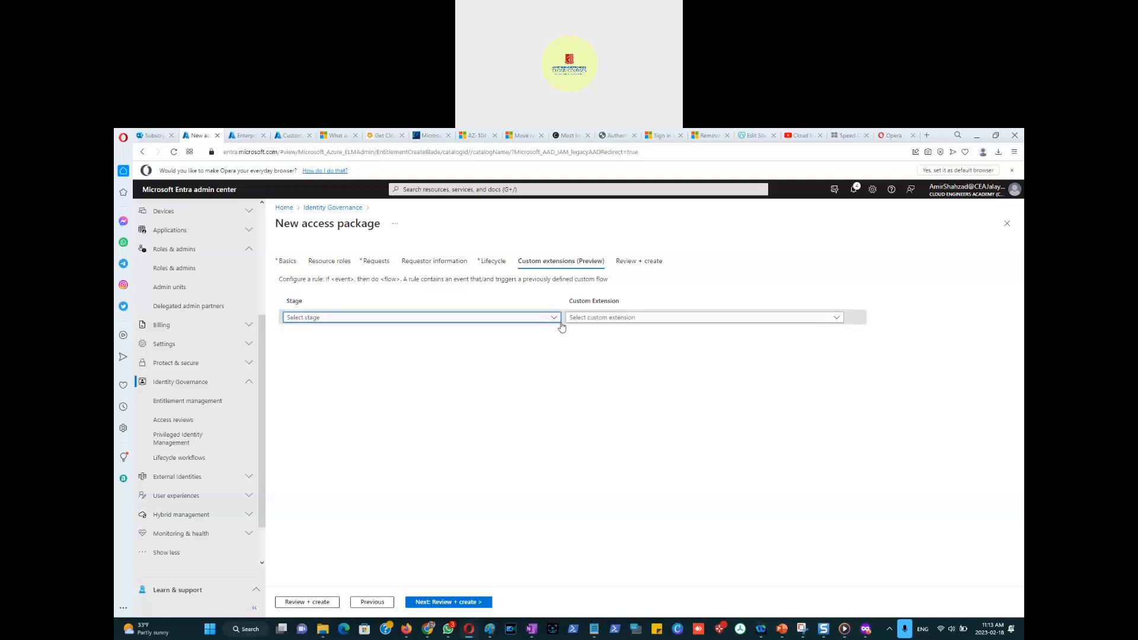
click(611, 320)
click(611, 323)
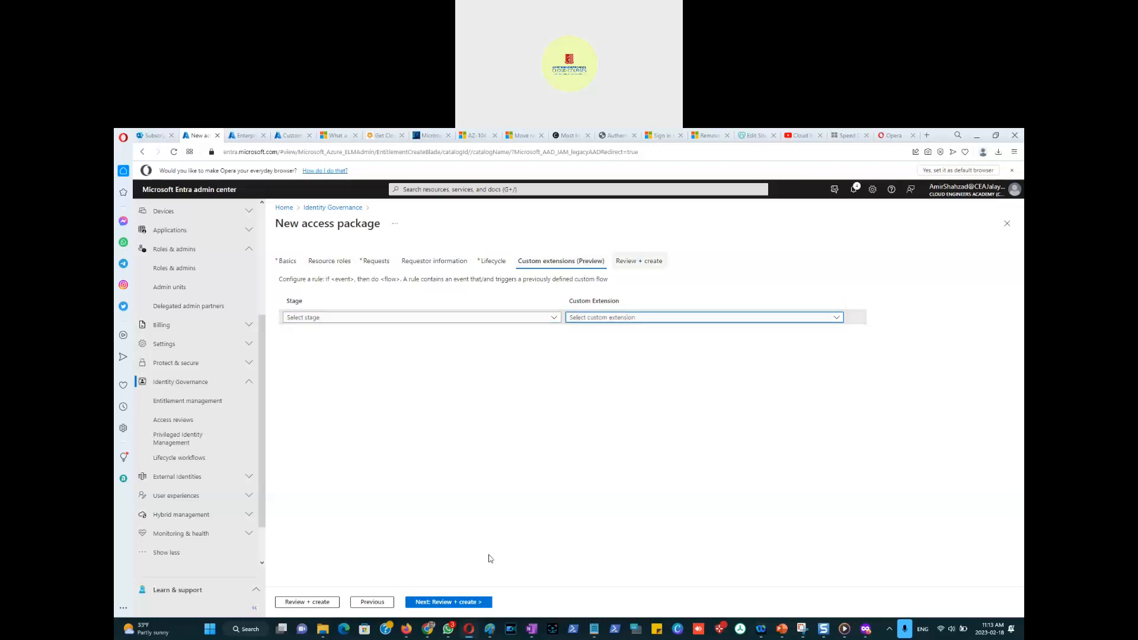
click(448, 602)
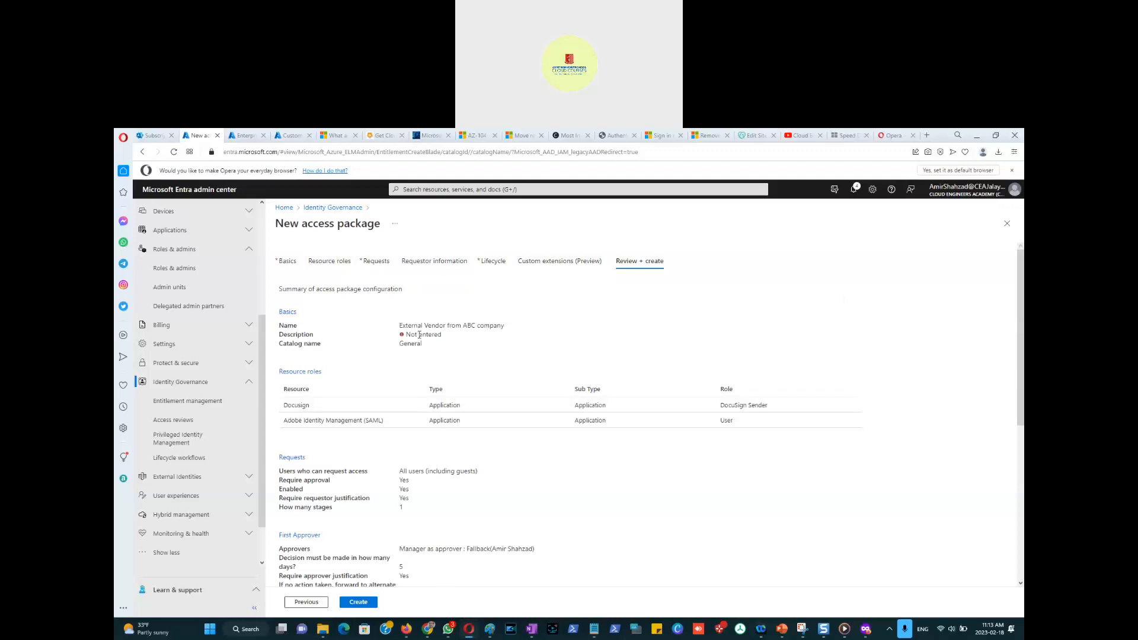
Describe the package as reviewing internal and external users' Adobe and Docu Sign access with reviews and expiry dates.
click(286, 262)
click(410, 342)
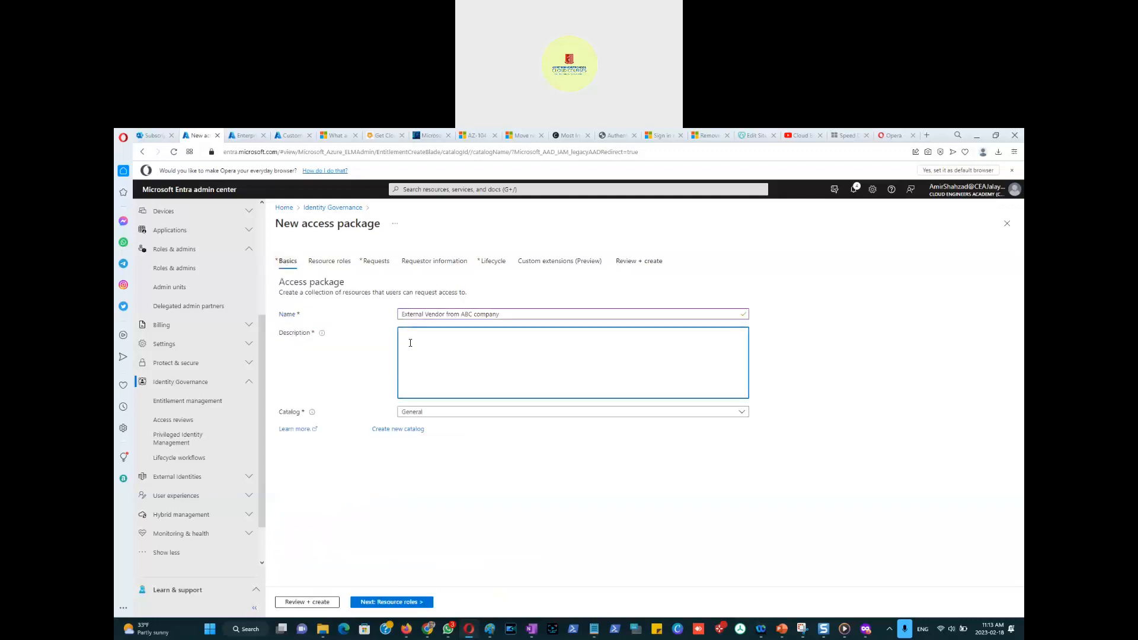
text(Reviewing access for internal and acexternal use)
text(dobe and Docu)
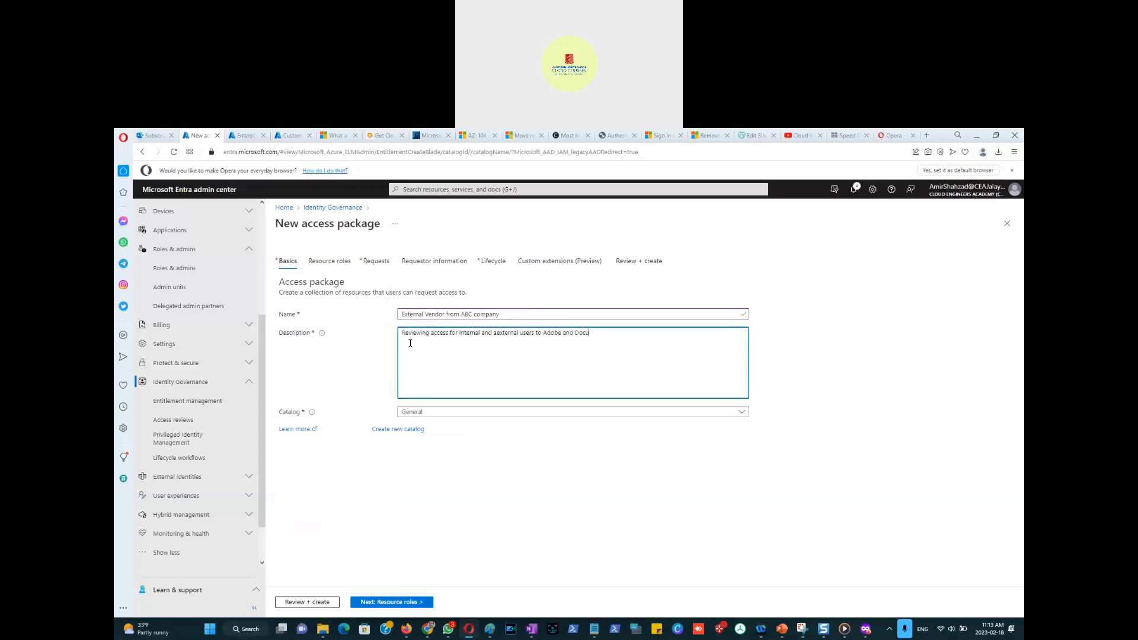
text( Sign applications with reviews and expiry dates)
Step through each wizard tab back to the Review + create summary.
click(393, 603)
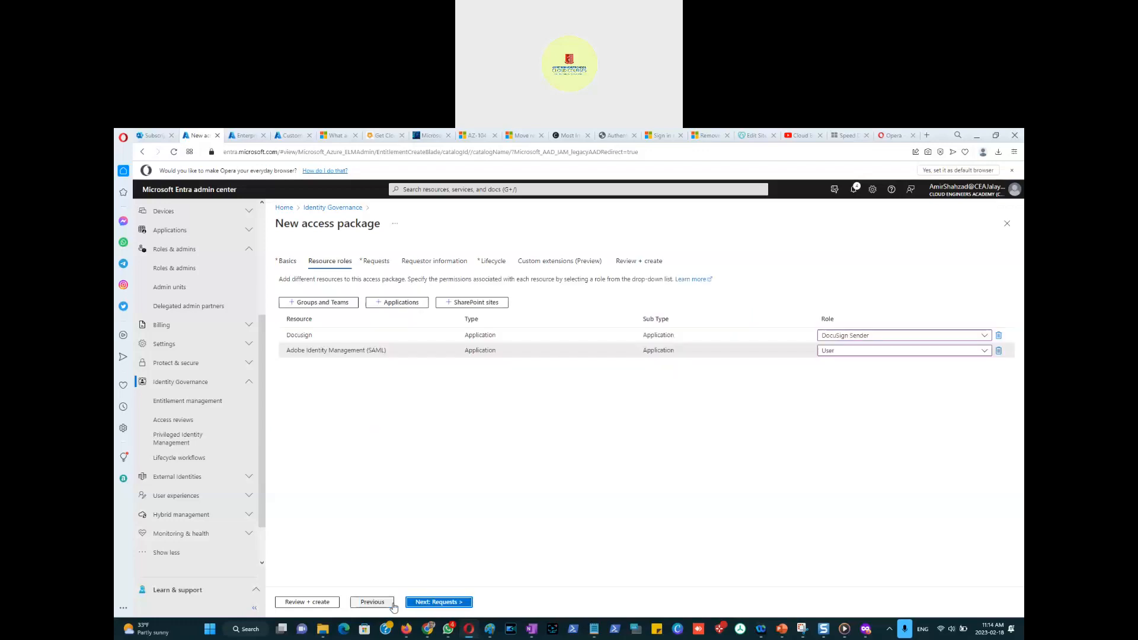
click(457, 603)
click(456, 603)
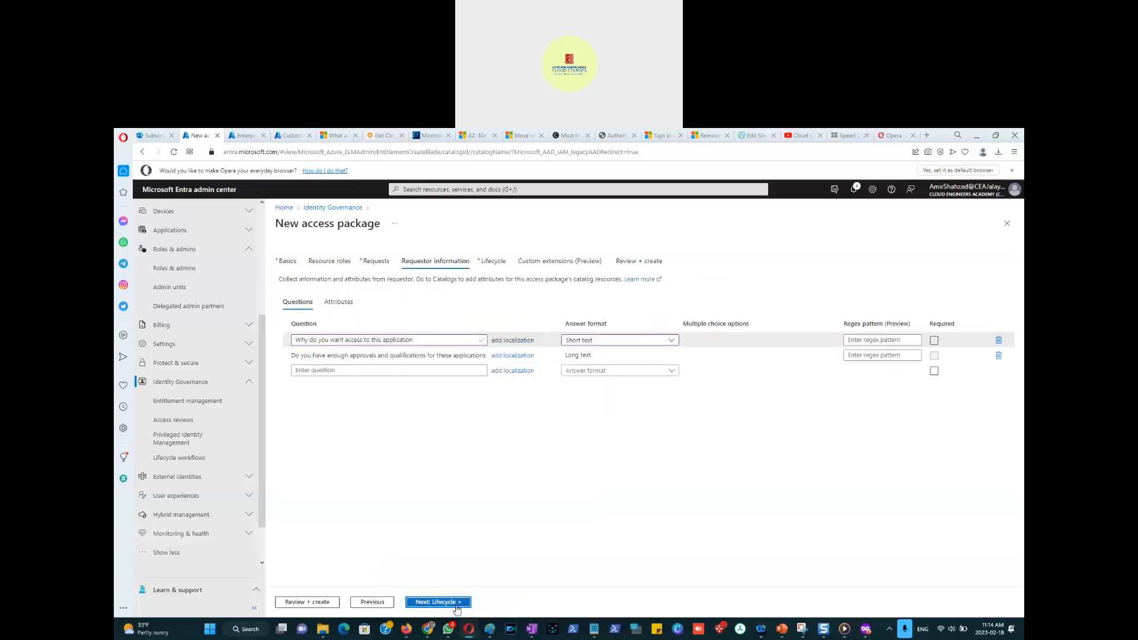
click(455, 604)
click(443, 604)
click(451, 603)
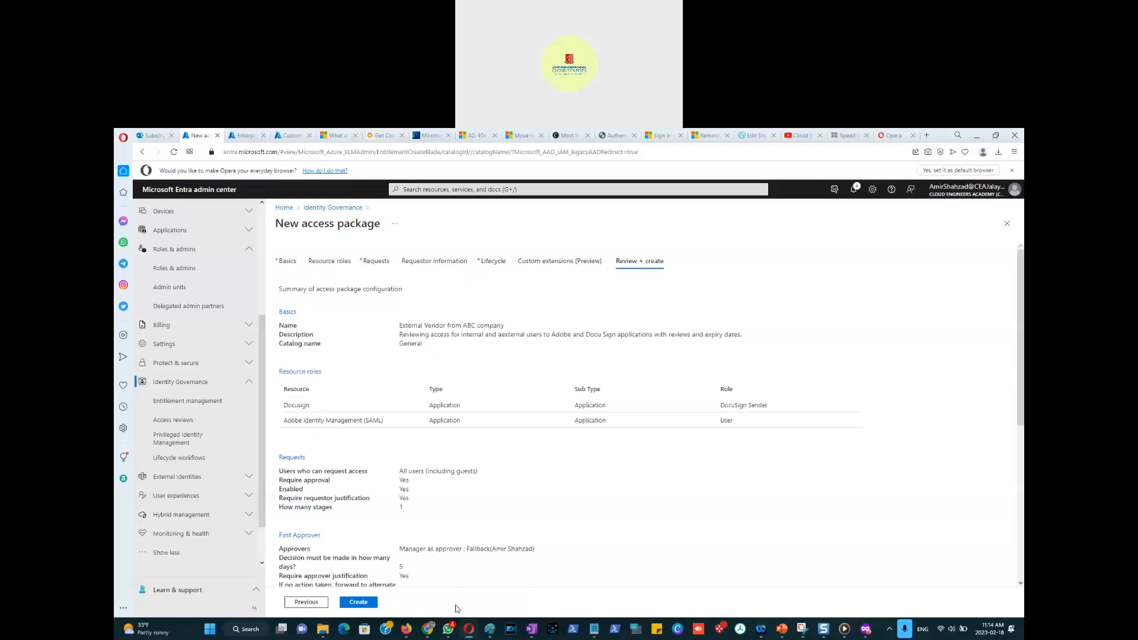
Create the External Vendor from ABC company access package in the General catalog.
click(366, 607)
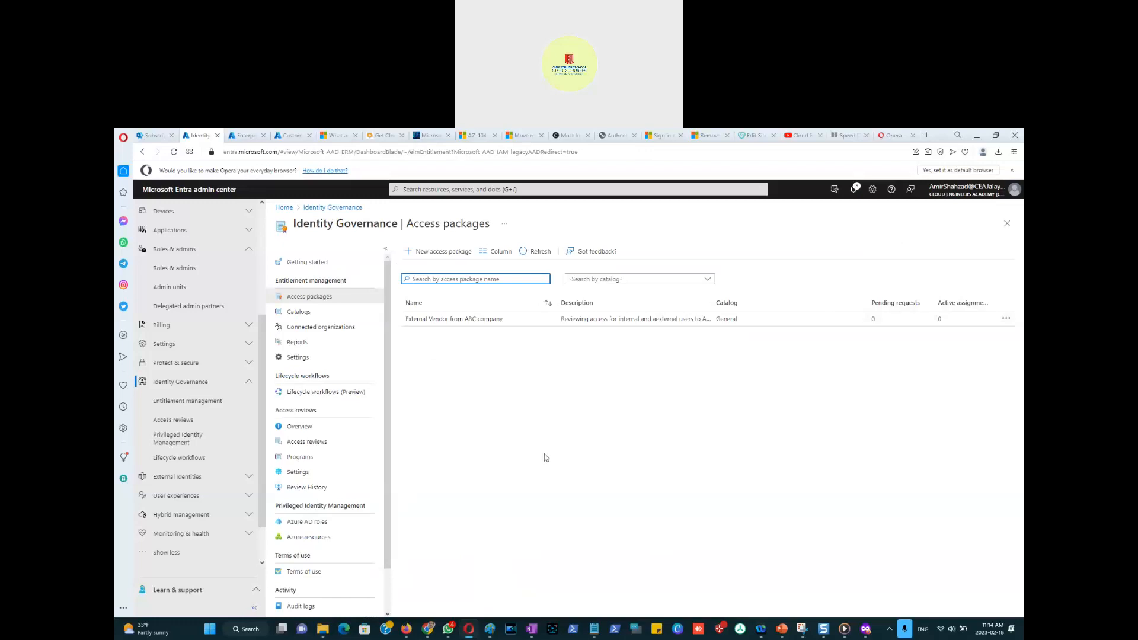
key(XF86MonBrightnessUp)
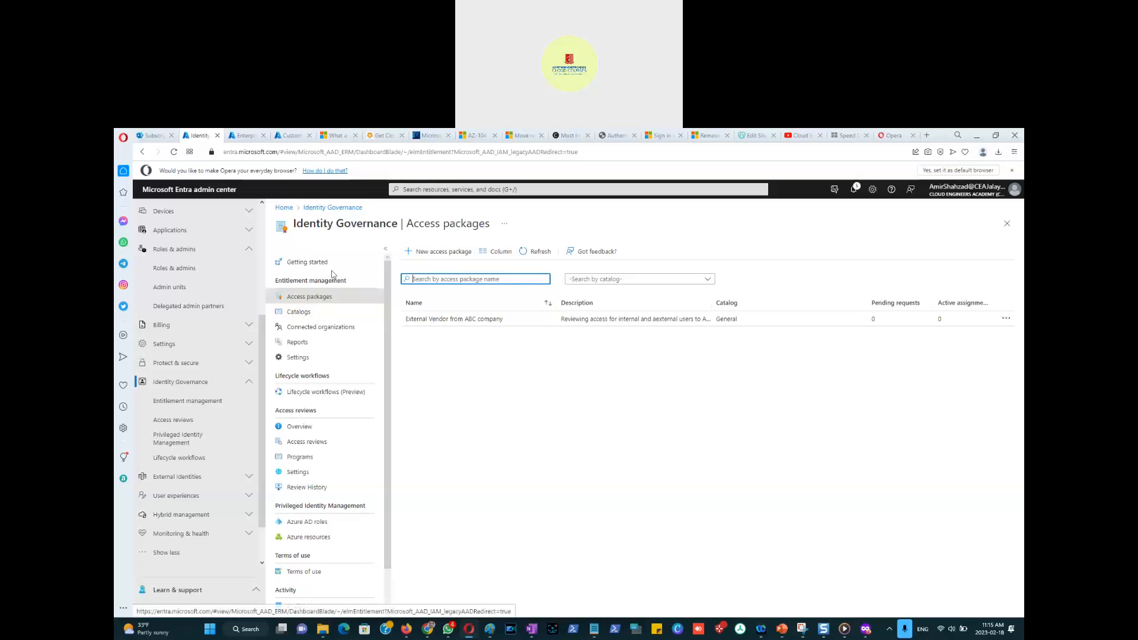
Open a New access review form from the External user lifecycle guidance in Identity Governance.
click(328, 209)
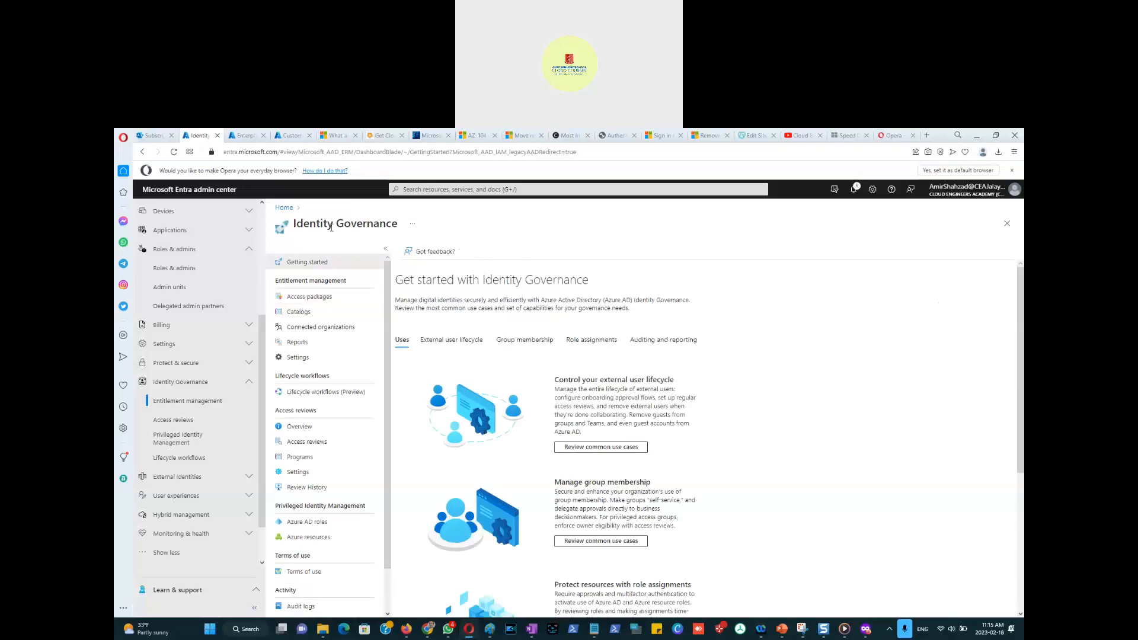
click(481, 343)
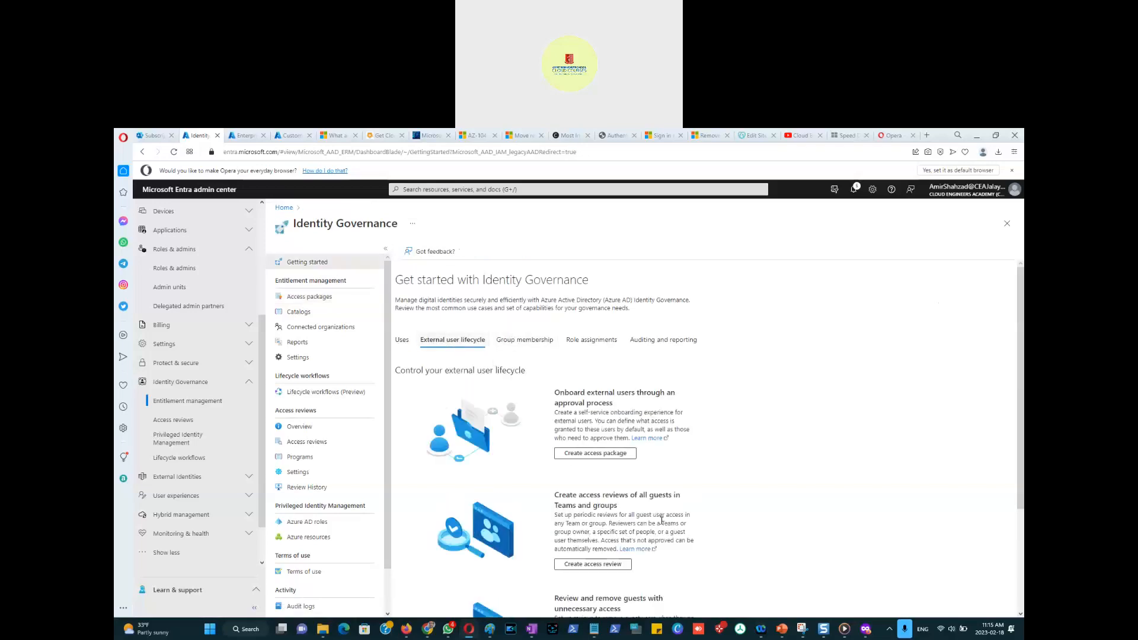
scroll(657, 517, down, 3)
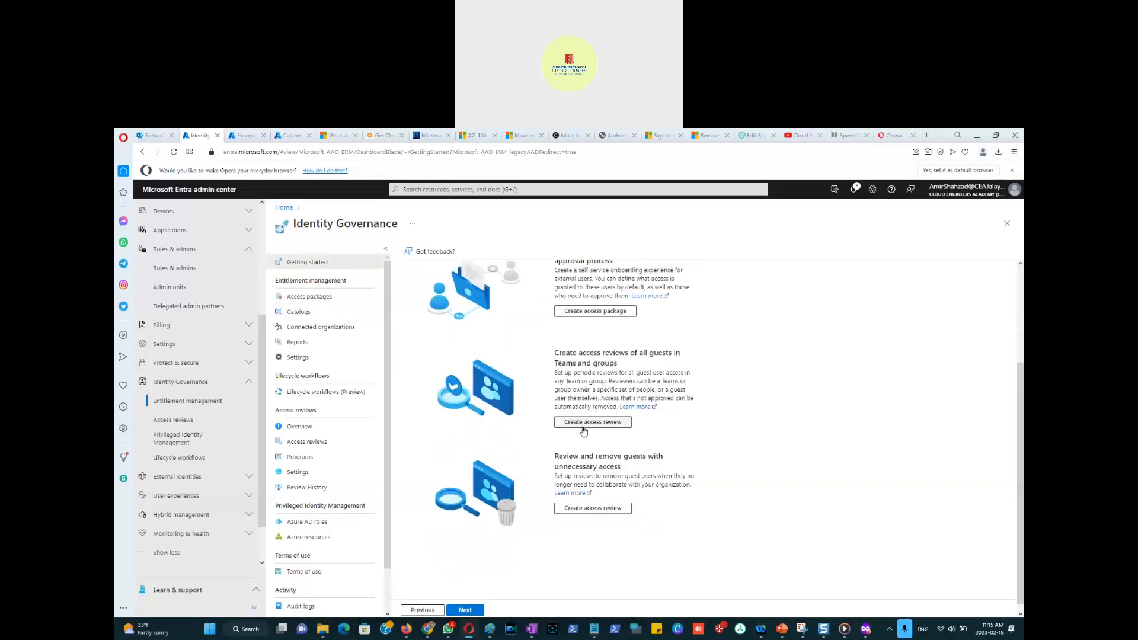
click(583, 428)
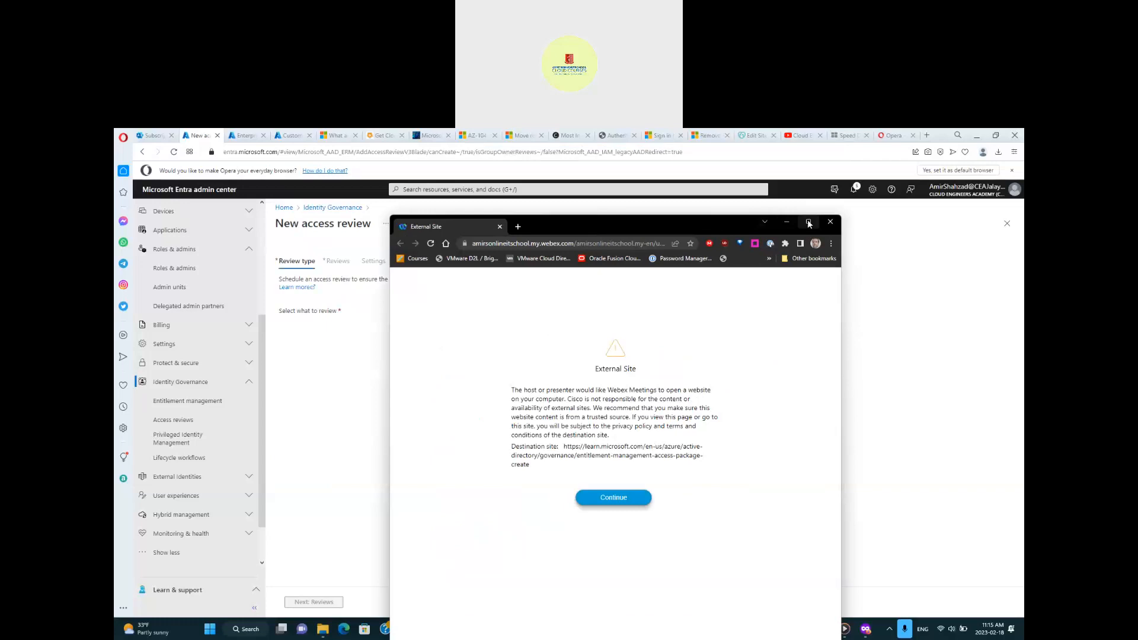
Continue to the Learn article on creating access packages, copy its URL, and return to PowerPoint.
click(809, 222)
click(566, 406)
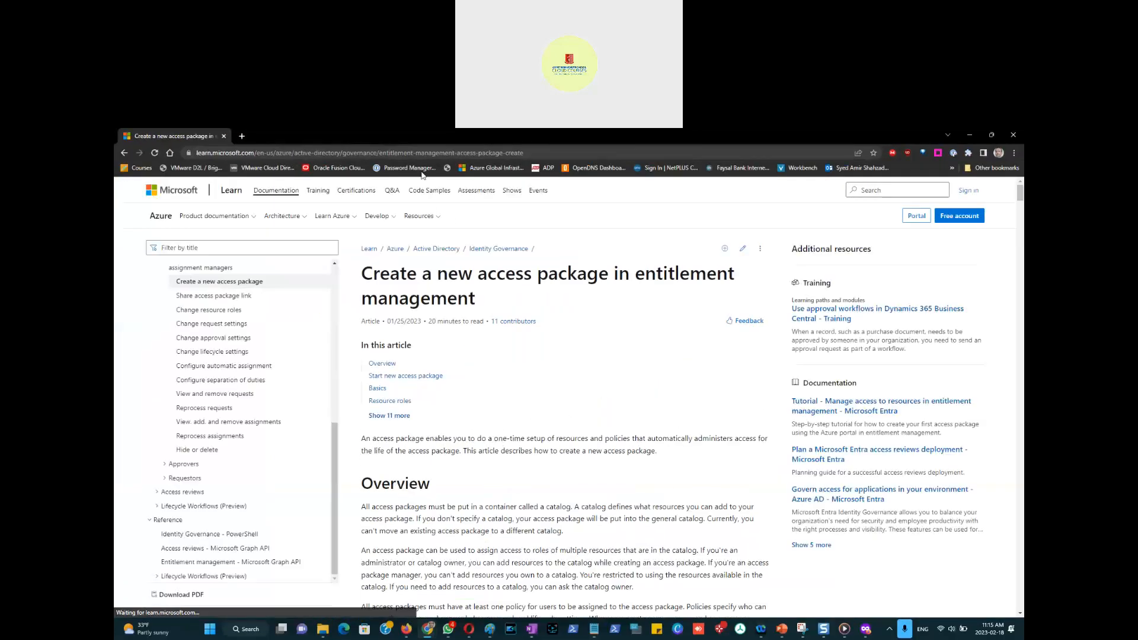
click(402, 155)
key(ctrl+c)
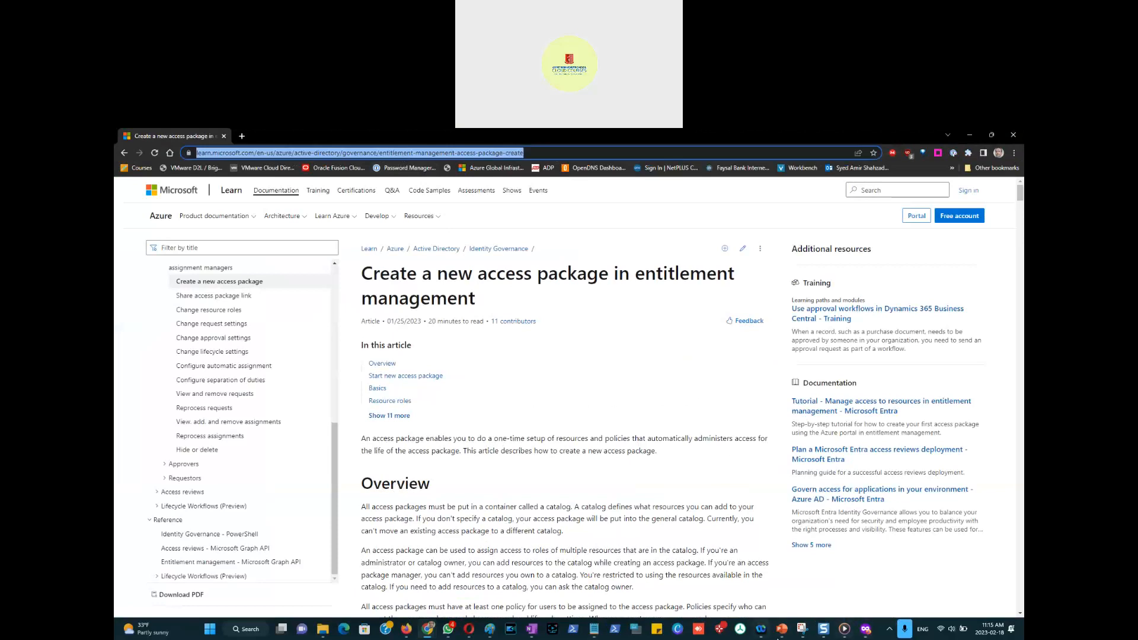
click(781, 630)
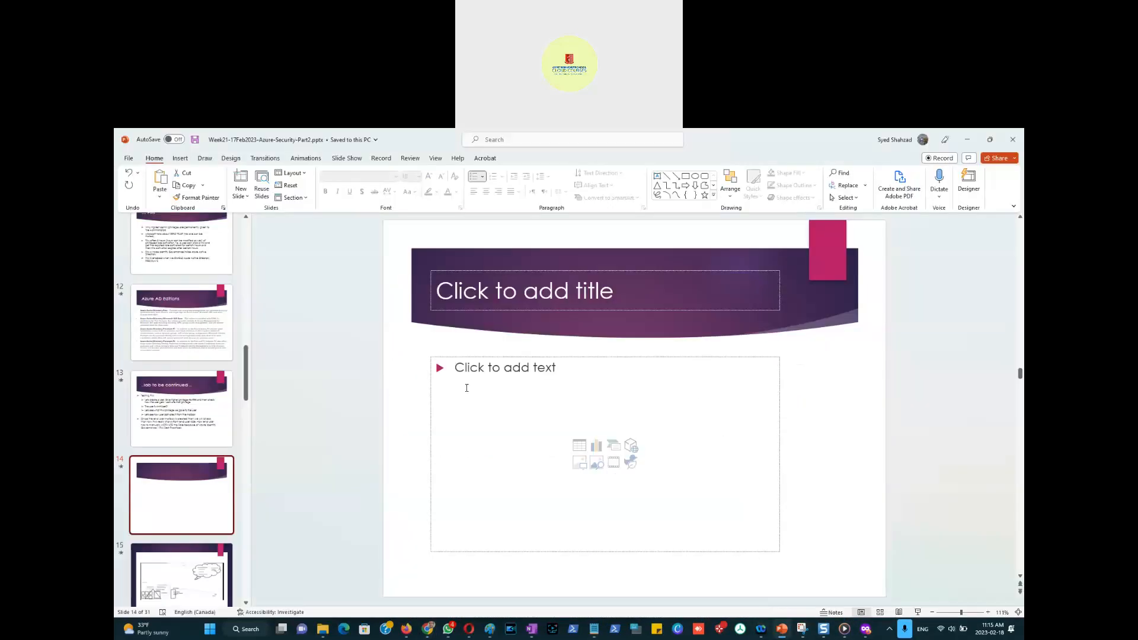
Paste the article link into slide 14's body and title it 'Identity Governance - Entitlement Management'.
click(467, 386)
key(ctrl+v)
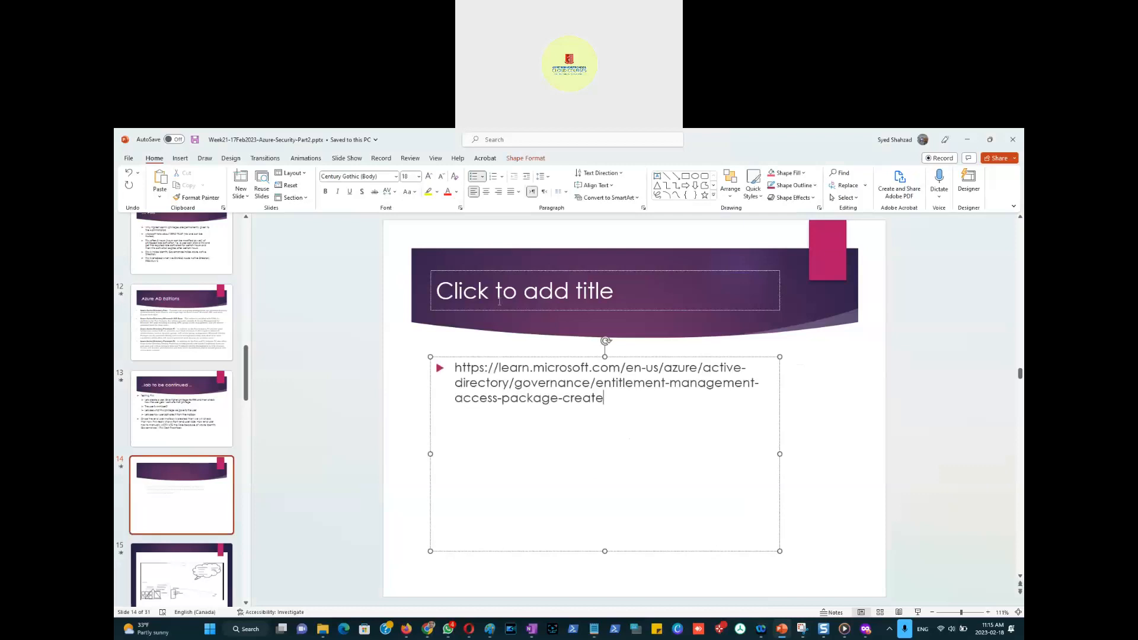
click(501, 296)
text(Identity Governance - )
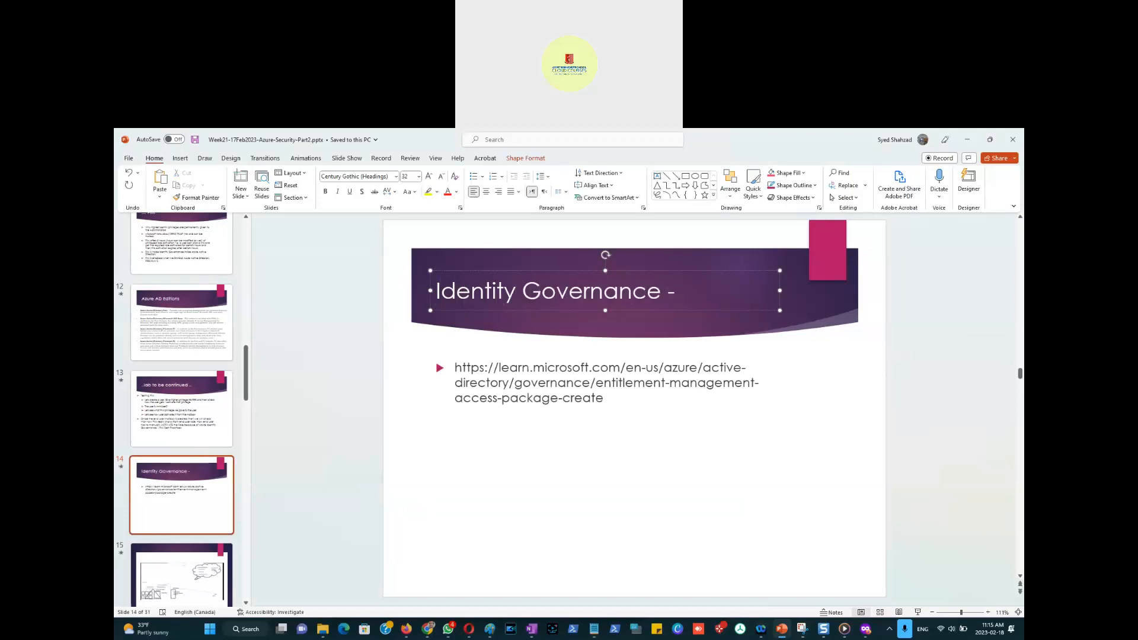
text(Entitle)
key(BackSpace)
text(ment)
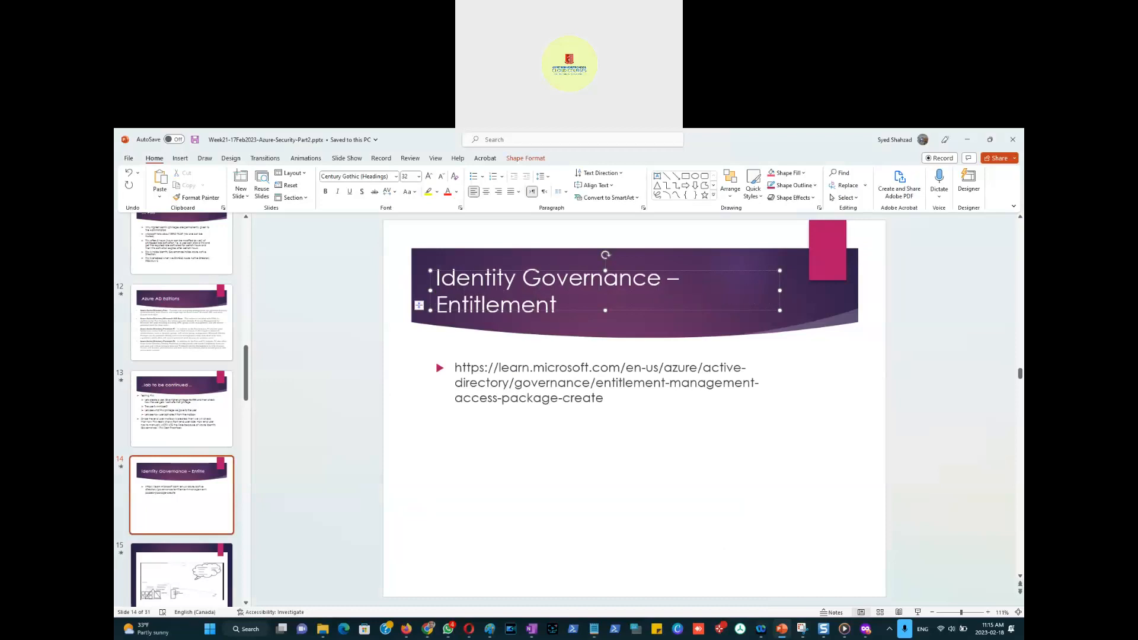
text( Management)
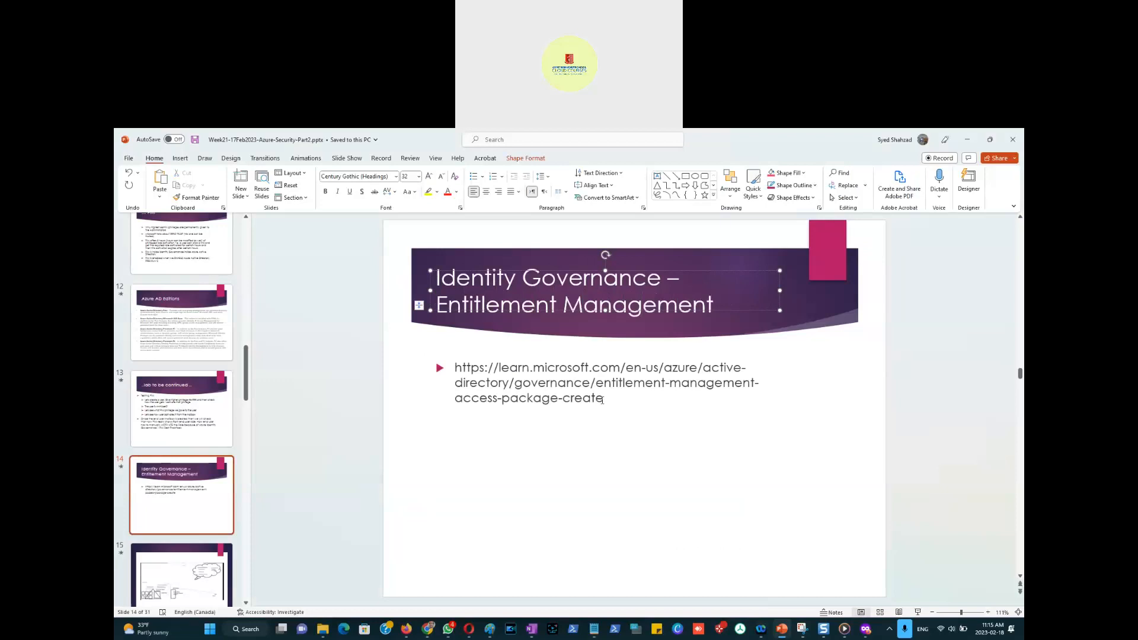
click(631, 436)
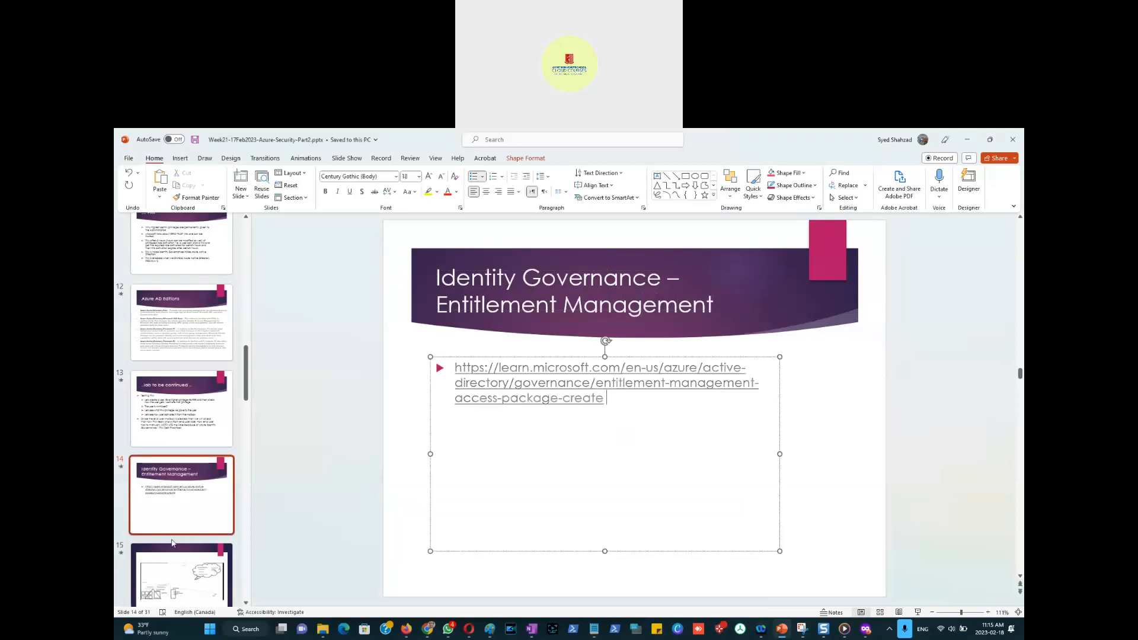
click(174, 546)
Insert a blank slide 15 after slide 14, then switch back to the access package article.
right_click(174, 546)
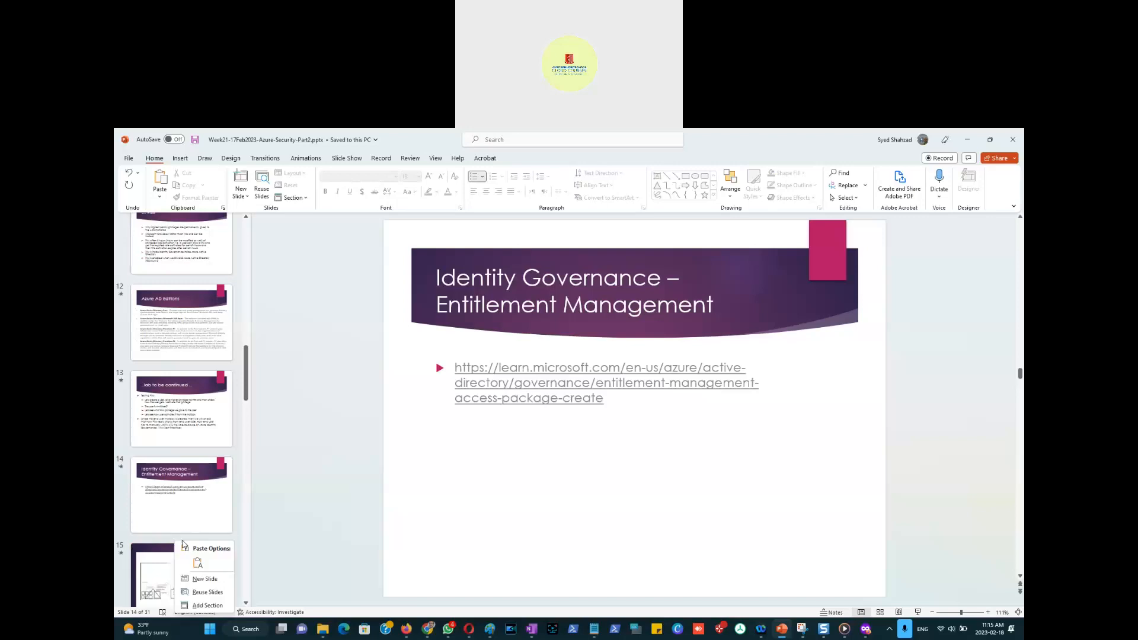
click(203, 579)
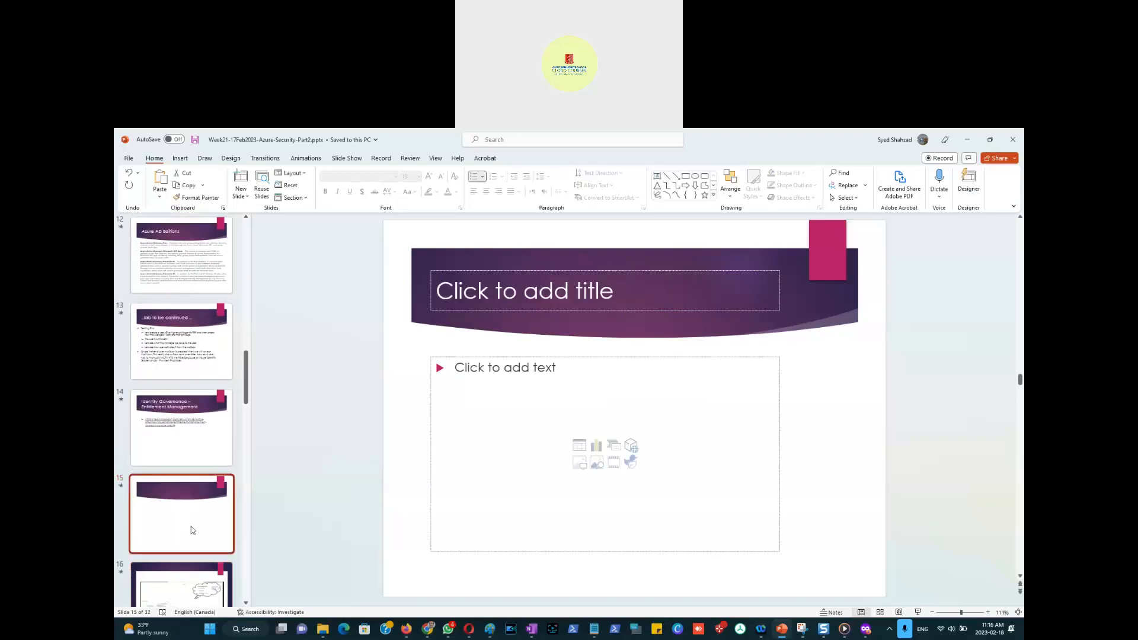
key(ctrl+v)
key(ctrl+v)
key(ctrl+v)
key(ctrl+v)
scroll(189, 430, up, 3)
click(186, 477)
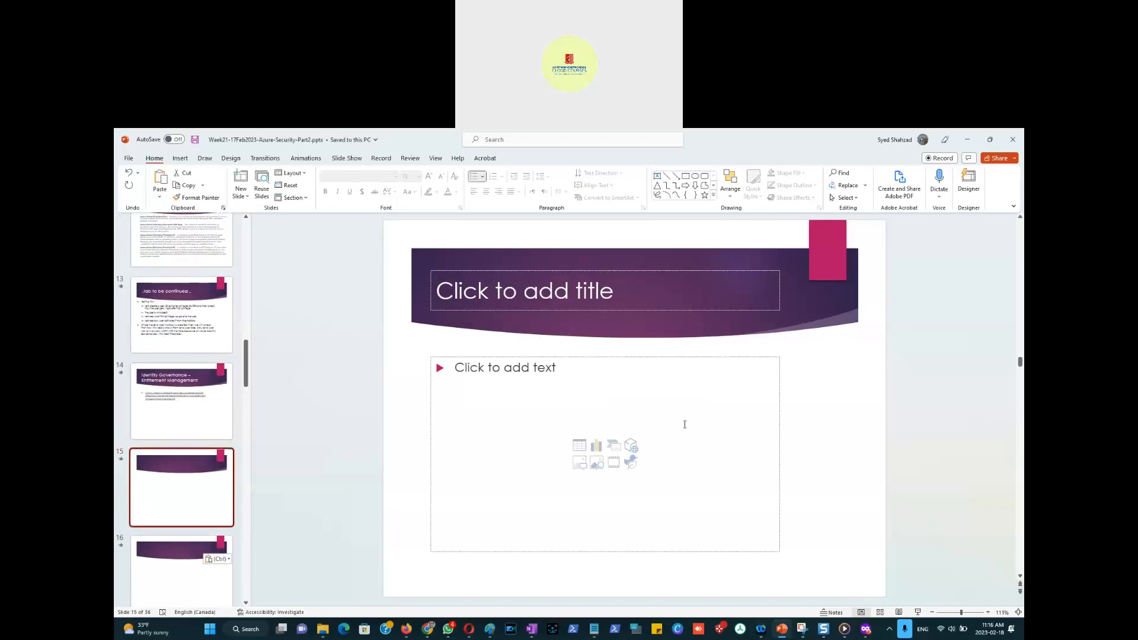
key(super+Tab)
key(Return)
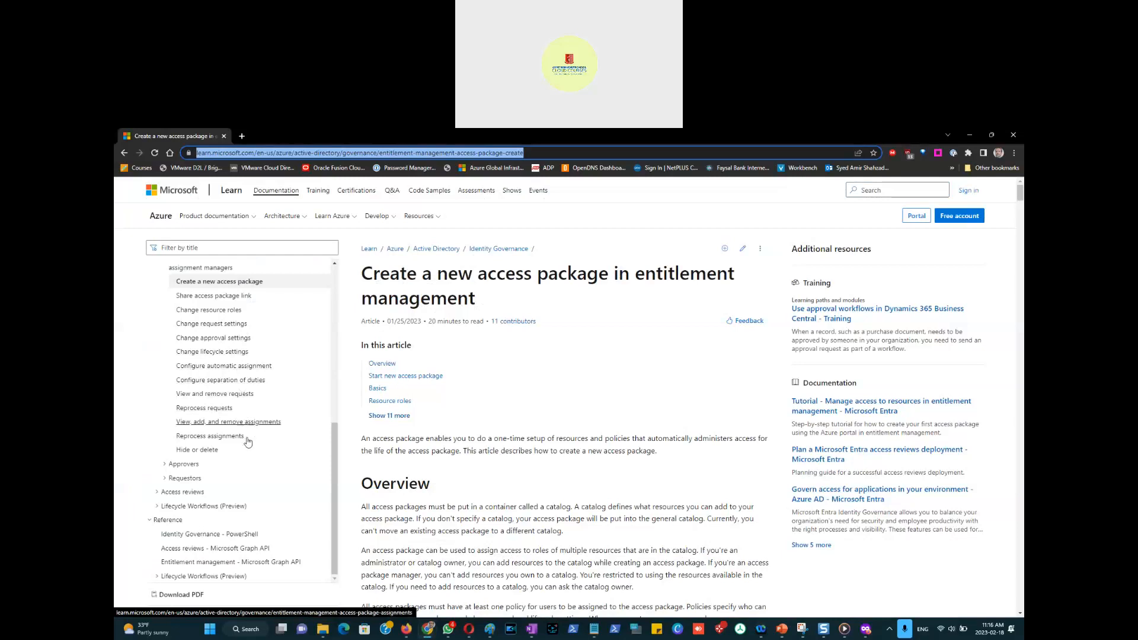
Minimize the Learn article window and bring up the Alt+Tab window list.
click(963, 134)
key(alt+Tab)
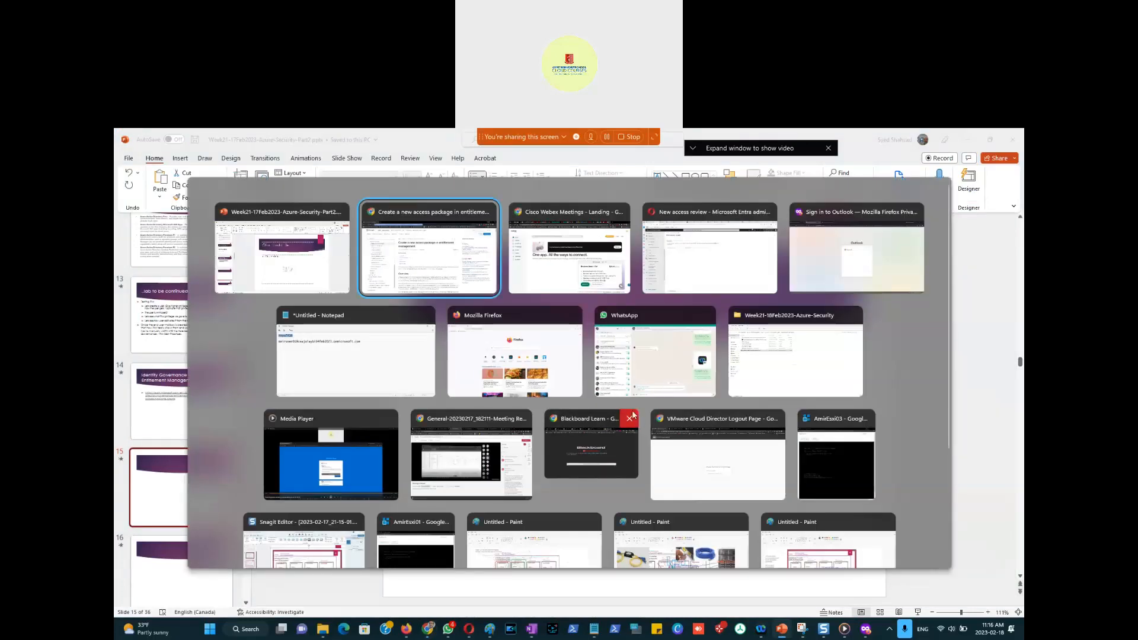
Switch to the New access review window in the Entra admin center.
click(441, 275)
key(alt+Tab)
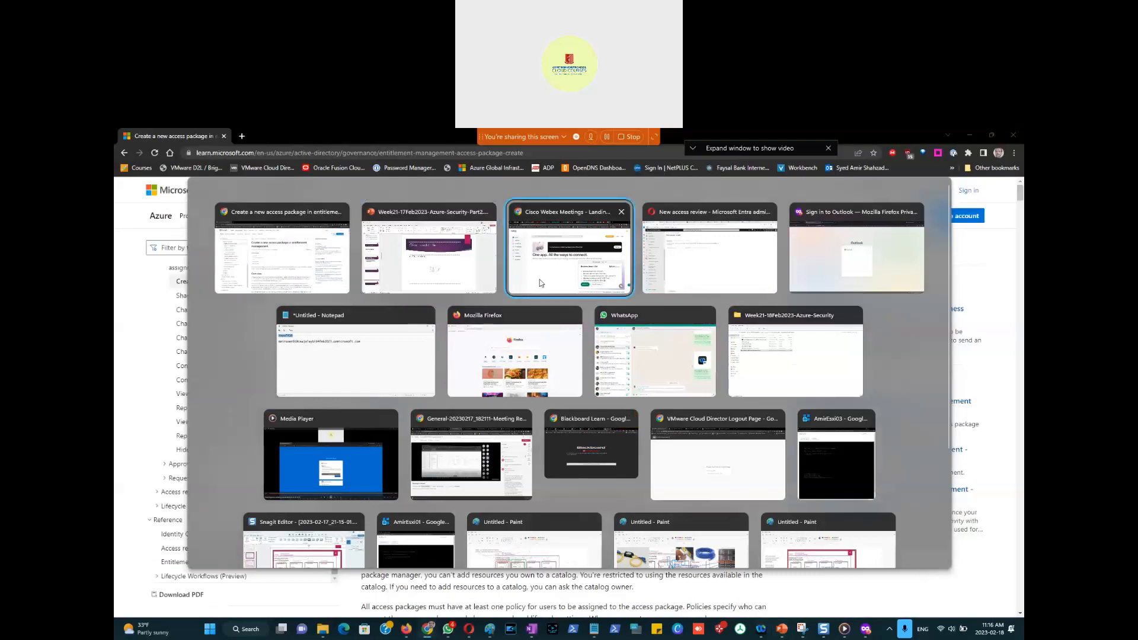
key(alt+Tab)
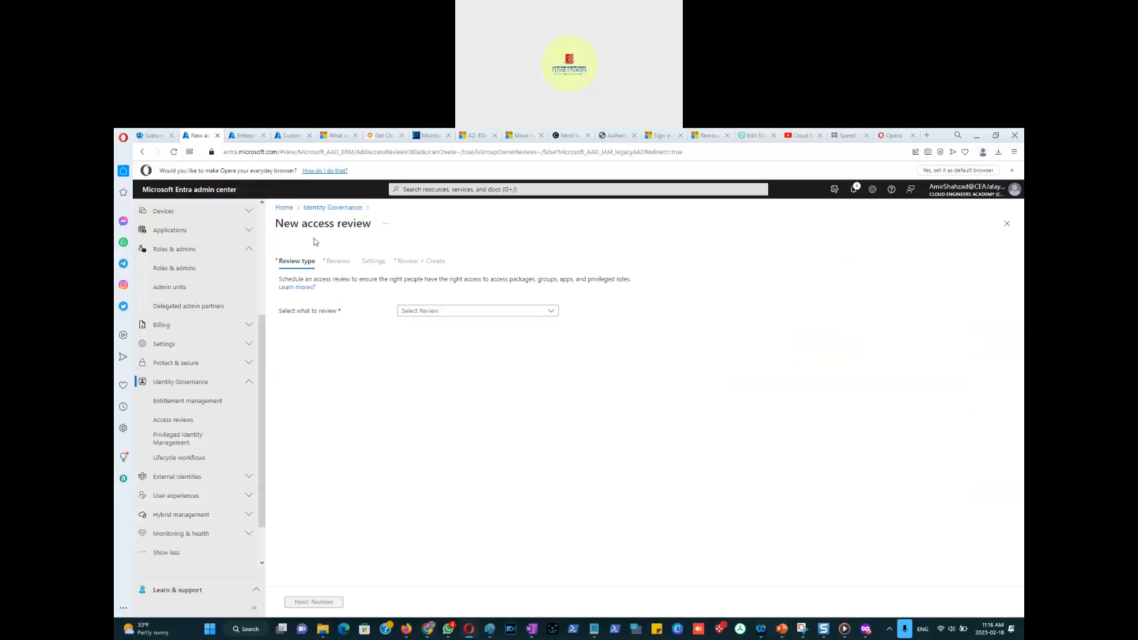
Restart the guest access review from Identity Governance and open the 'Select what to review' list.
click(321, 208)
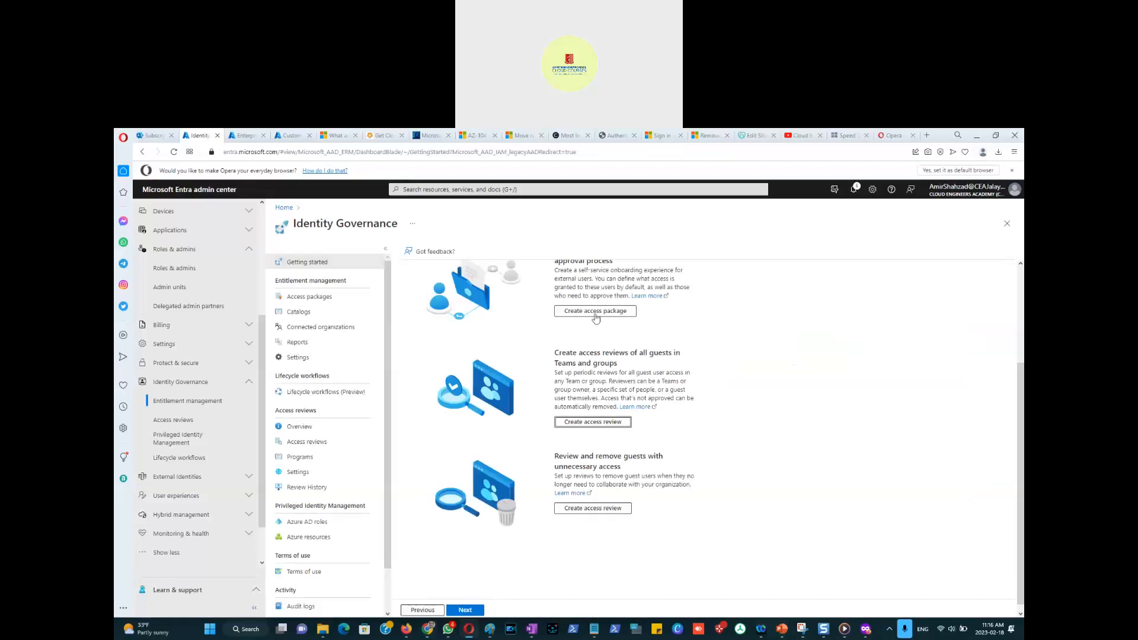
click(593, 423)
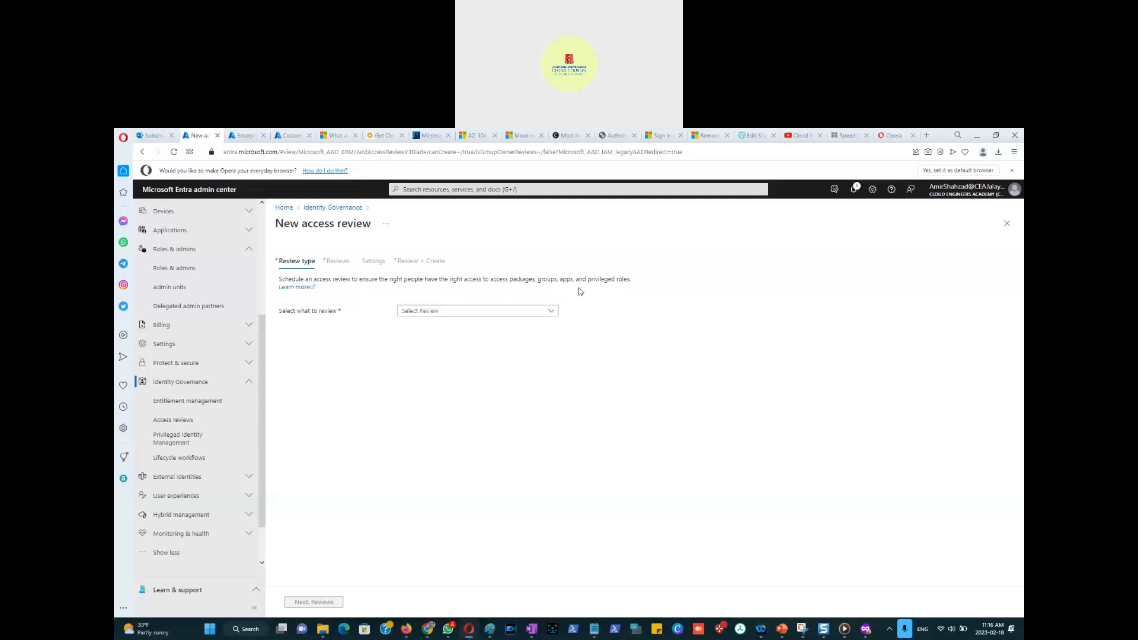
drag(540, 282, 558, 283)
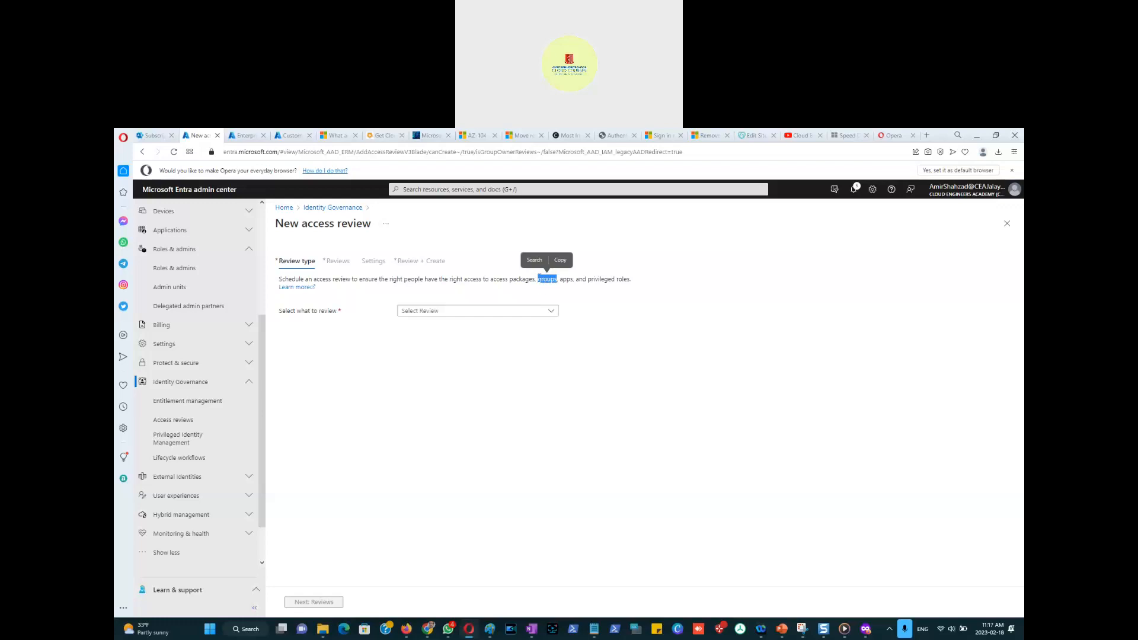
click(421, 312)
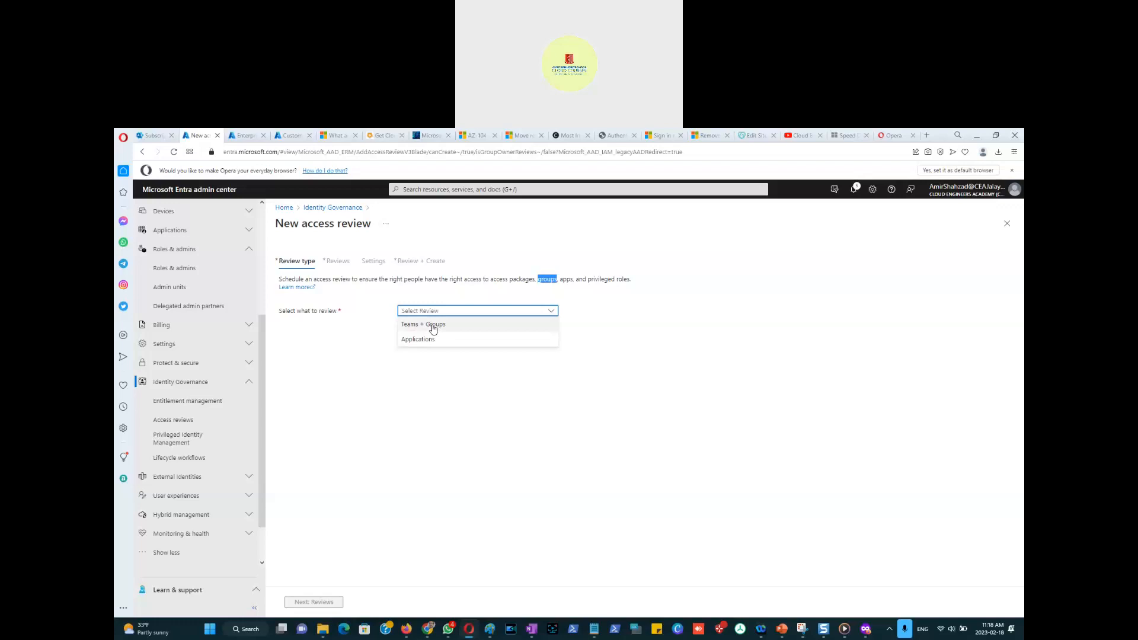
Make the review cover Teams + Groups, scoped to selected Teams and groups, and open the group picker.
click(432, 327)
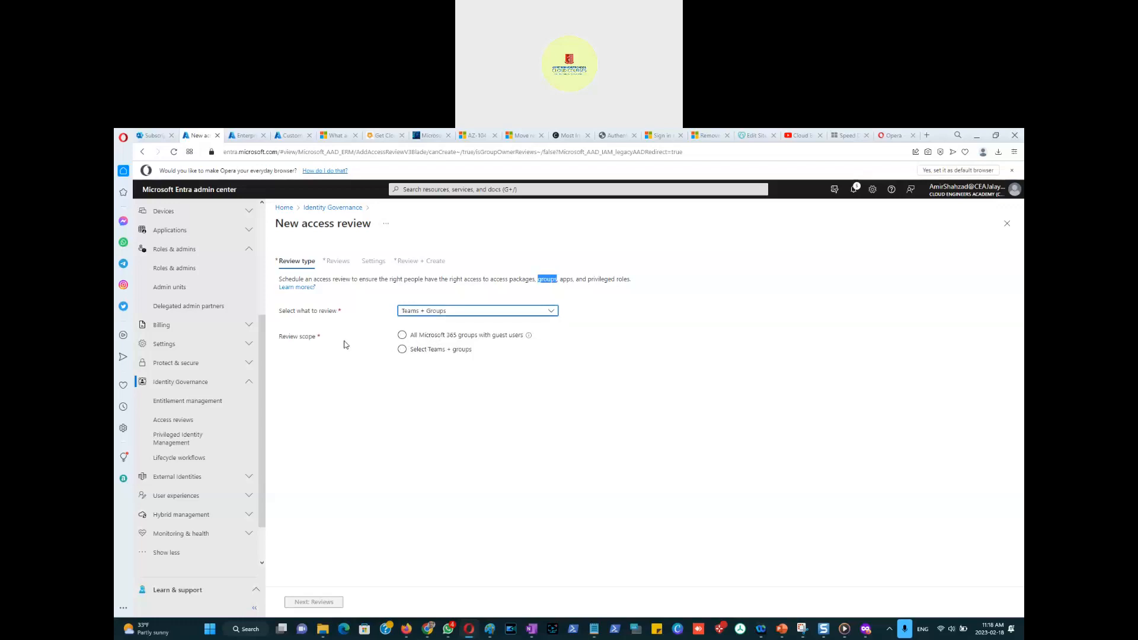
click(418, 339)
click(503, 342)
click(402, 349)
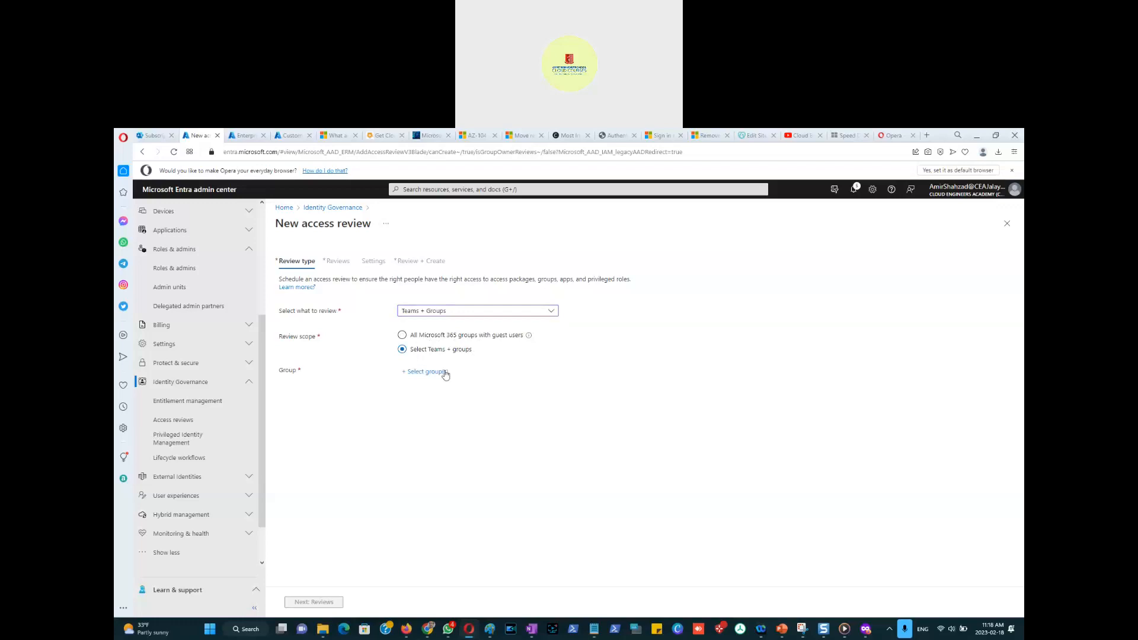
click(427, 375)
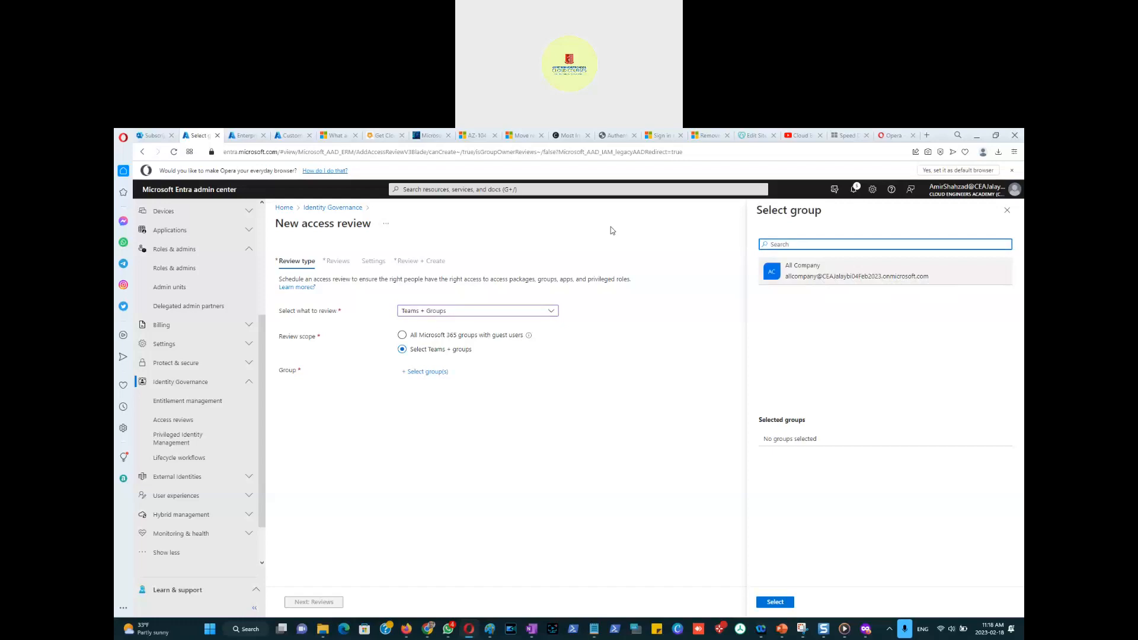
click(246, 141)
Start a new Security group named Sales-Dept-Group with a description of the sales department members.
click(161, 326)
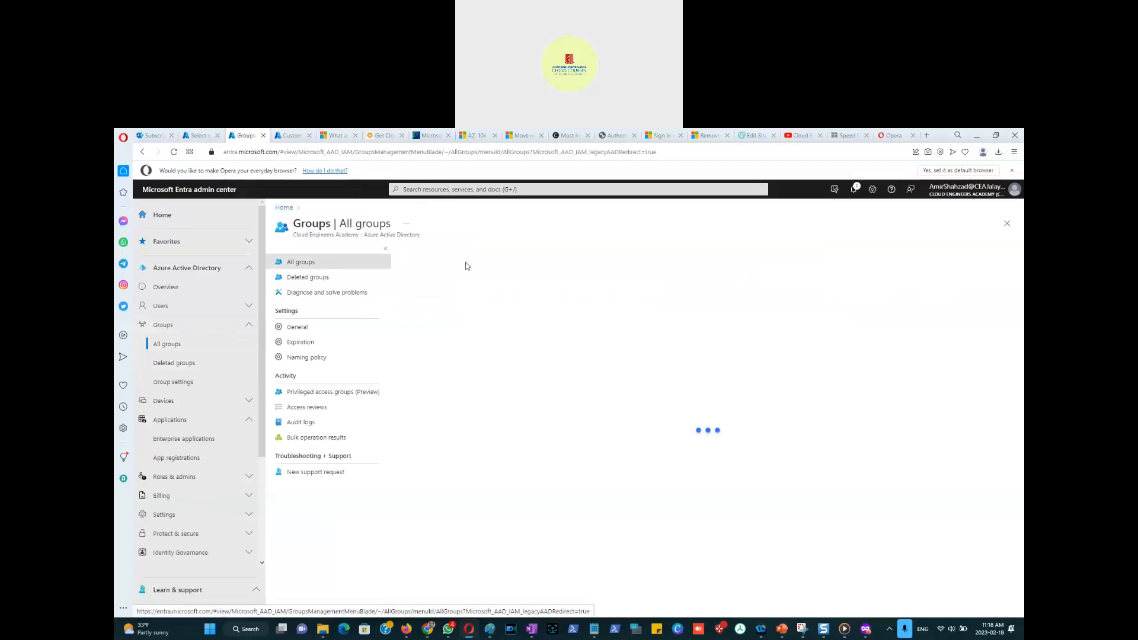
click(422, 251)
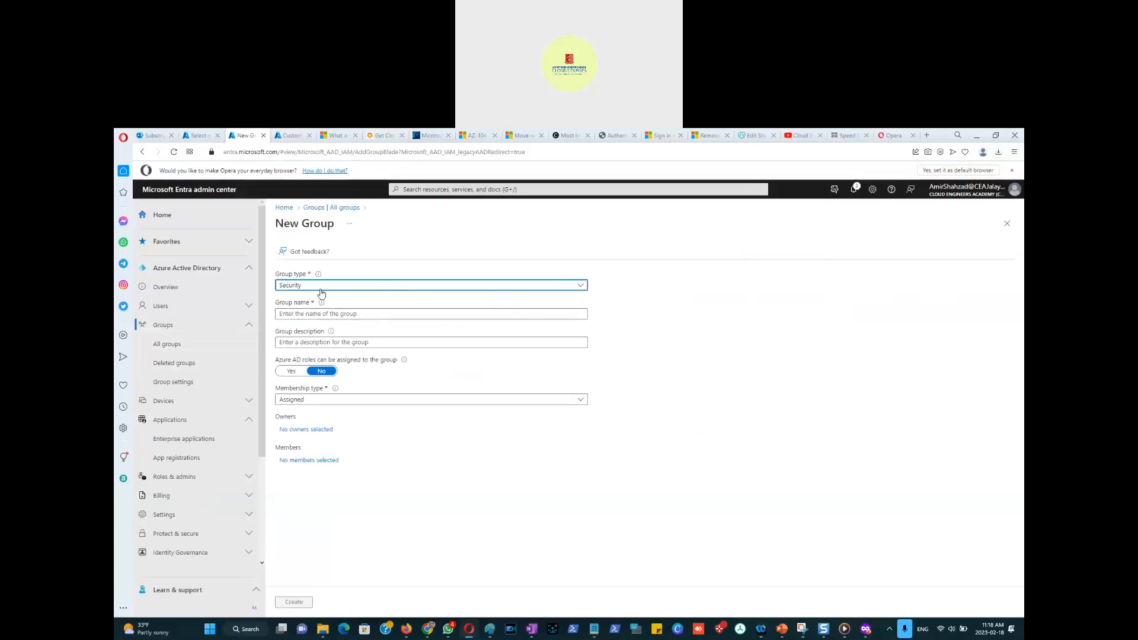
click(321, 290)
click(321, 299)
click(313, 314)
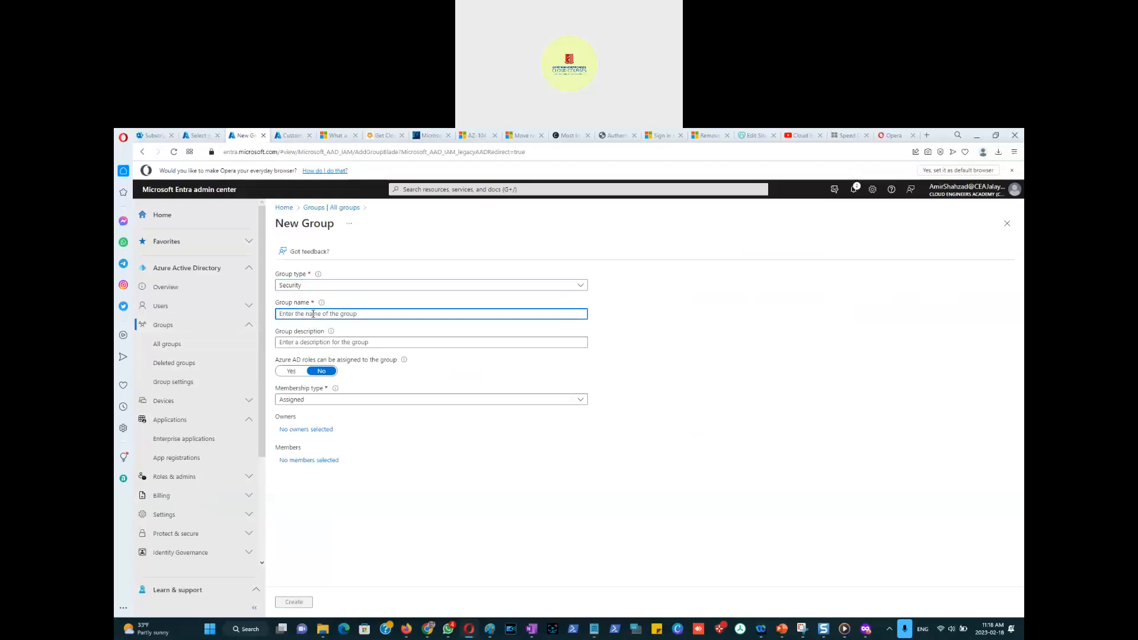
text(Sales-Dept-Group)
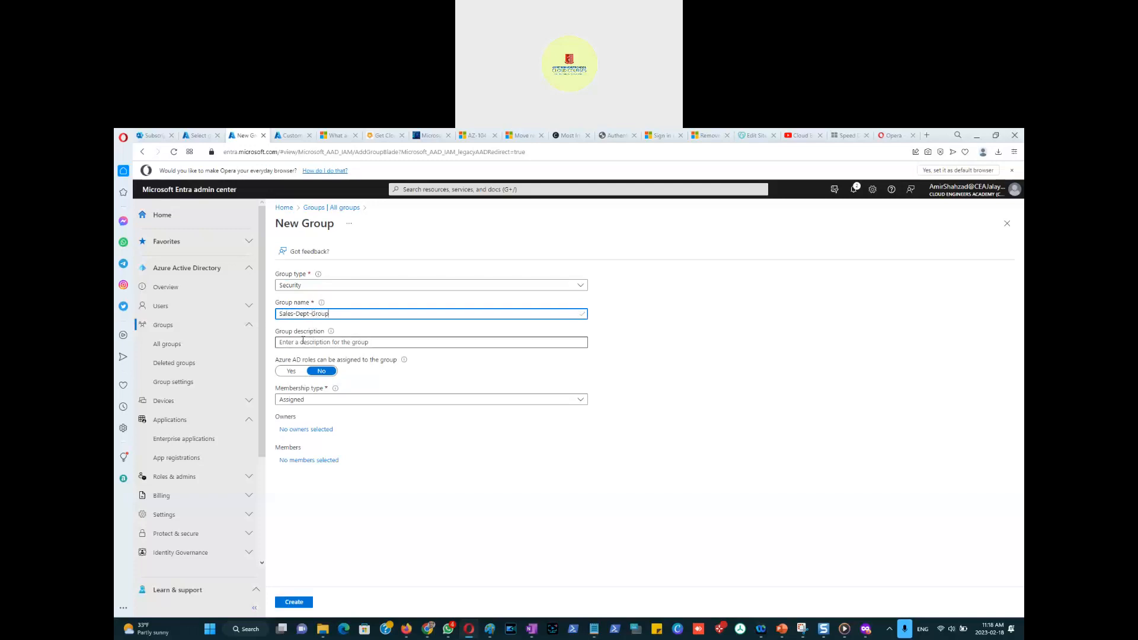
click(317, 343)
text(Sales dept members are there)
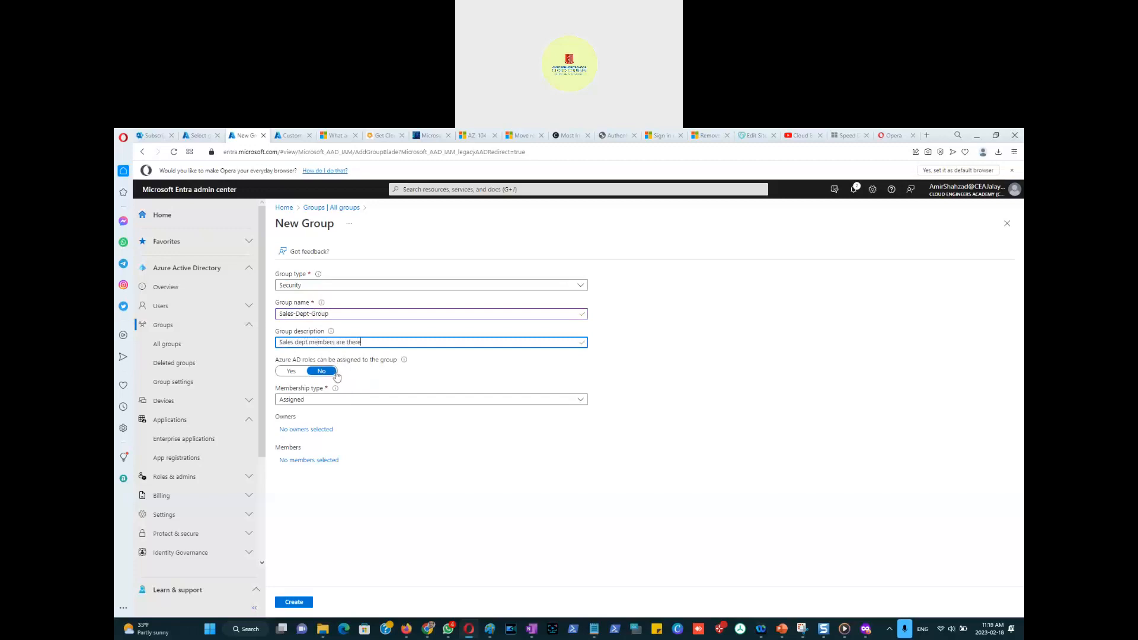
Keep Assigned membership, add the admin account as owner and a test user as member, then create the group.
click(320, 402)
click(320, 413)
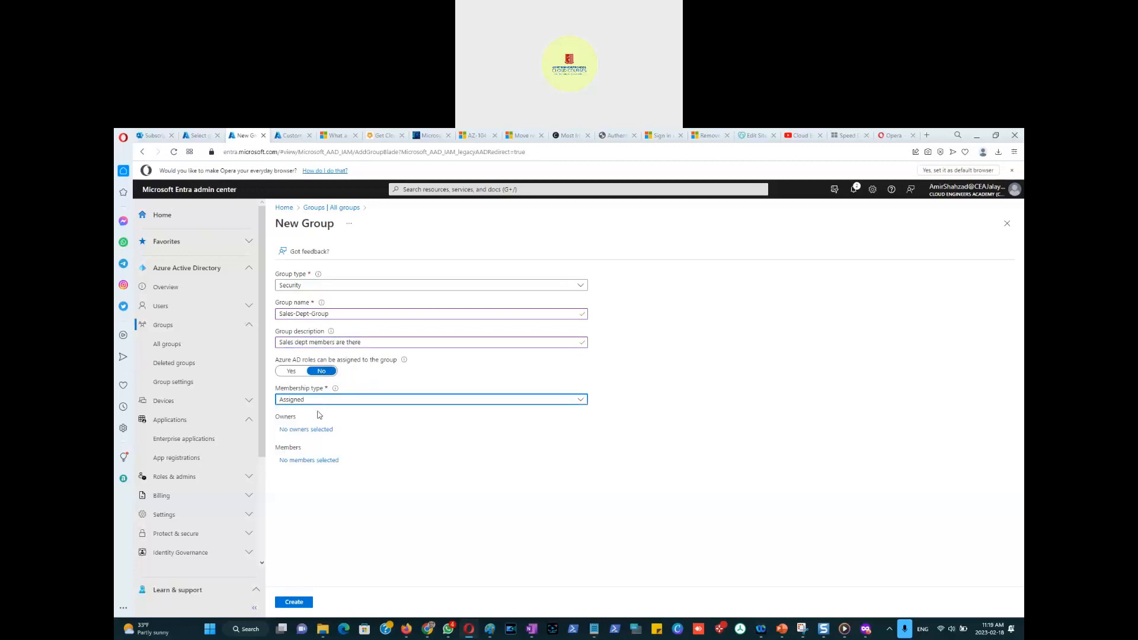
click(305, 429)
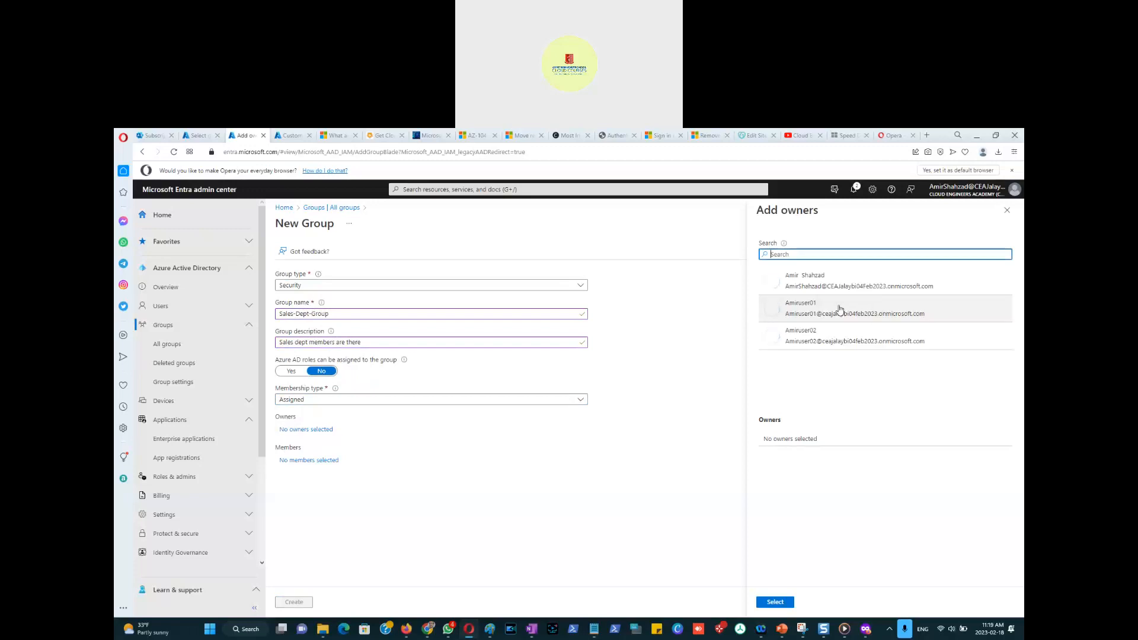
click(826, 289)
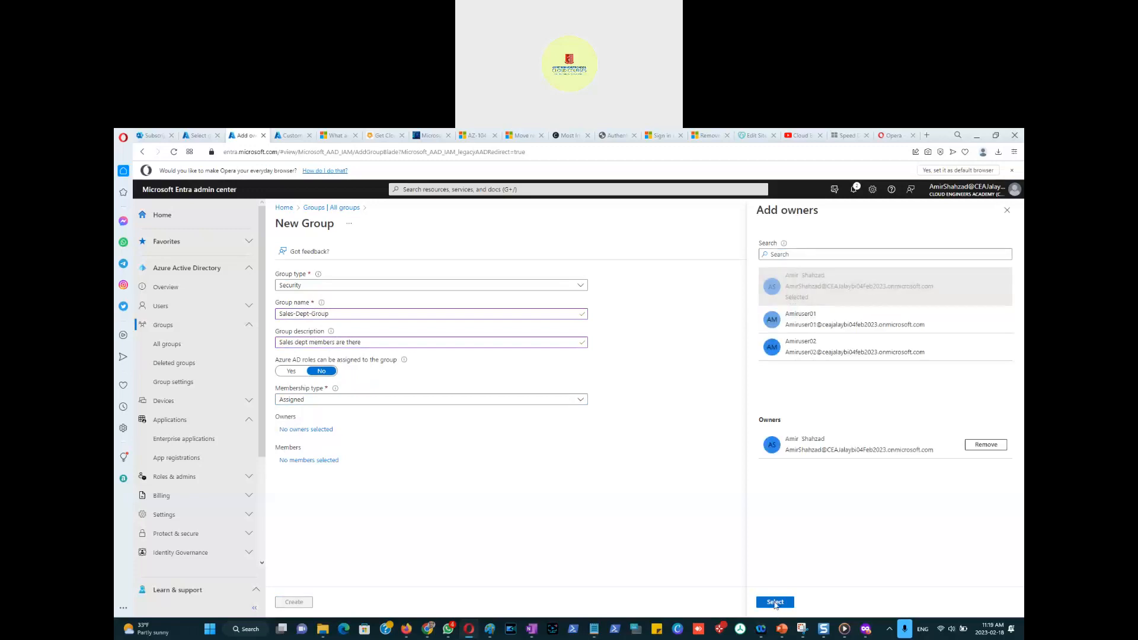
click(776, 601)
click(306, 460)
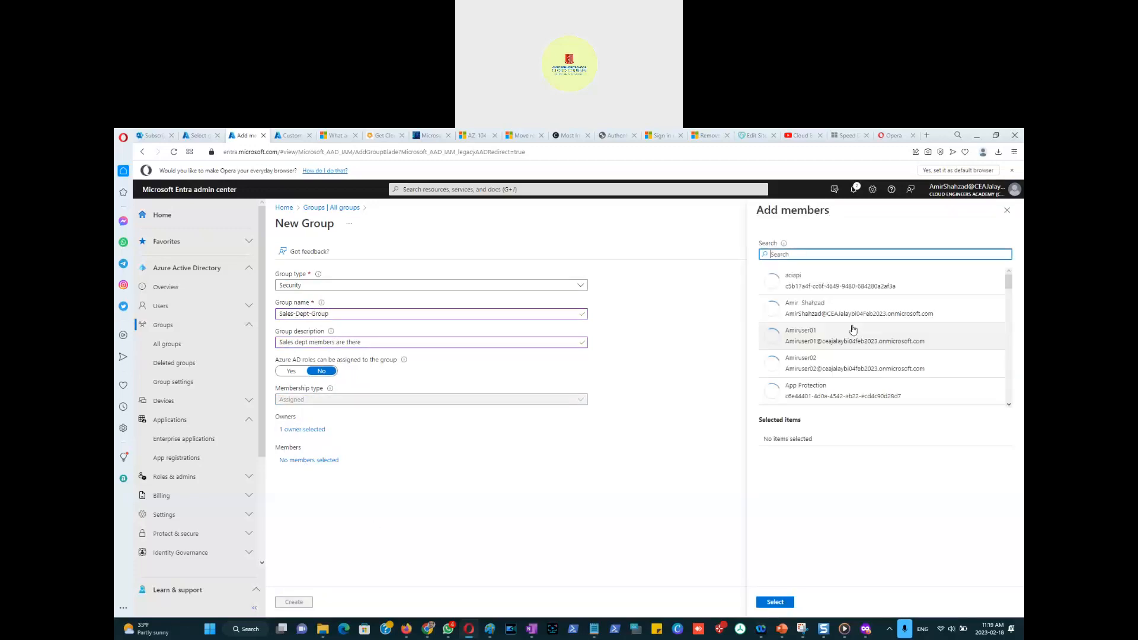
click(818, 366)
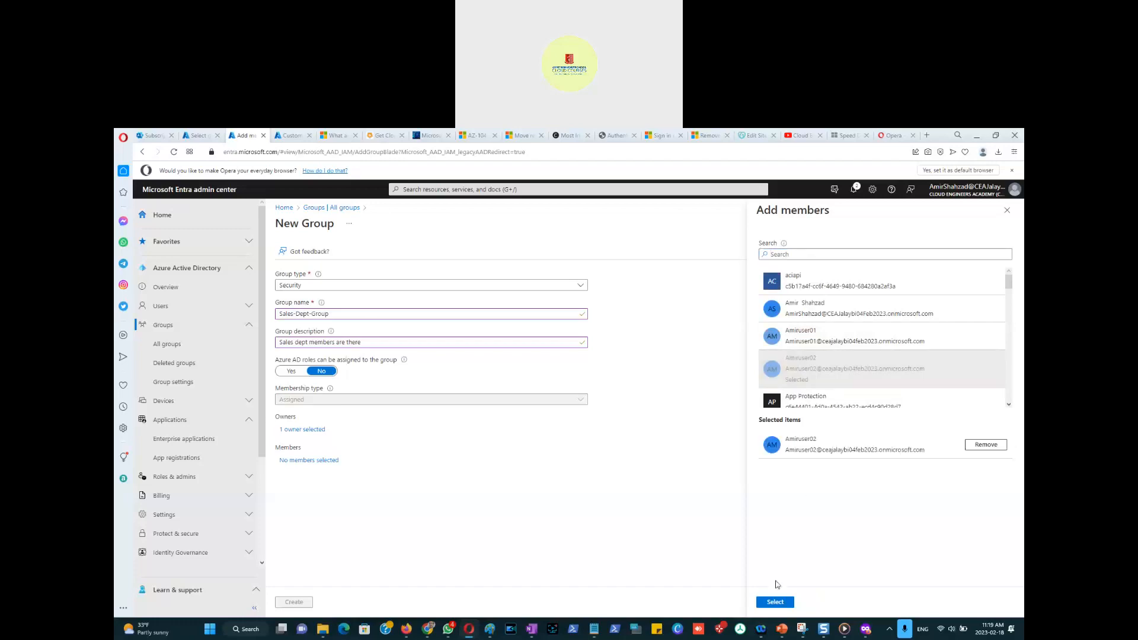
click(775, 601)
click(293, 603)
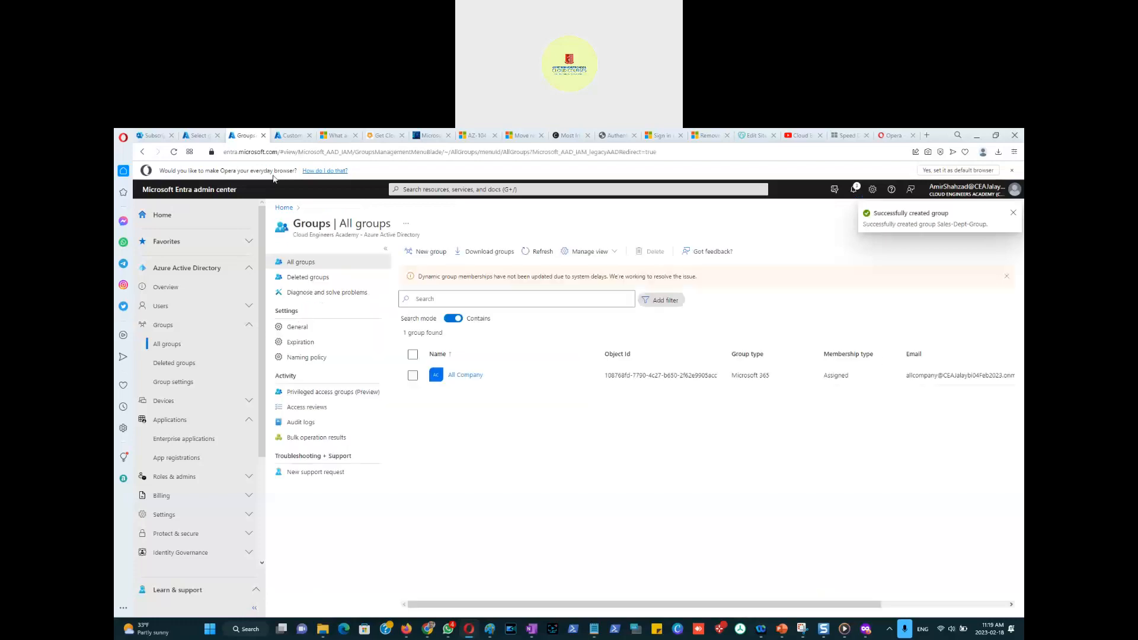
Pick Sales-Dept-Group as the access review's group and include all users, not only guests.
click(199, 136)
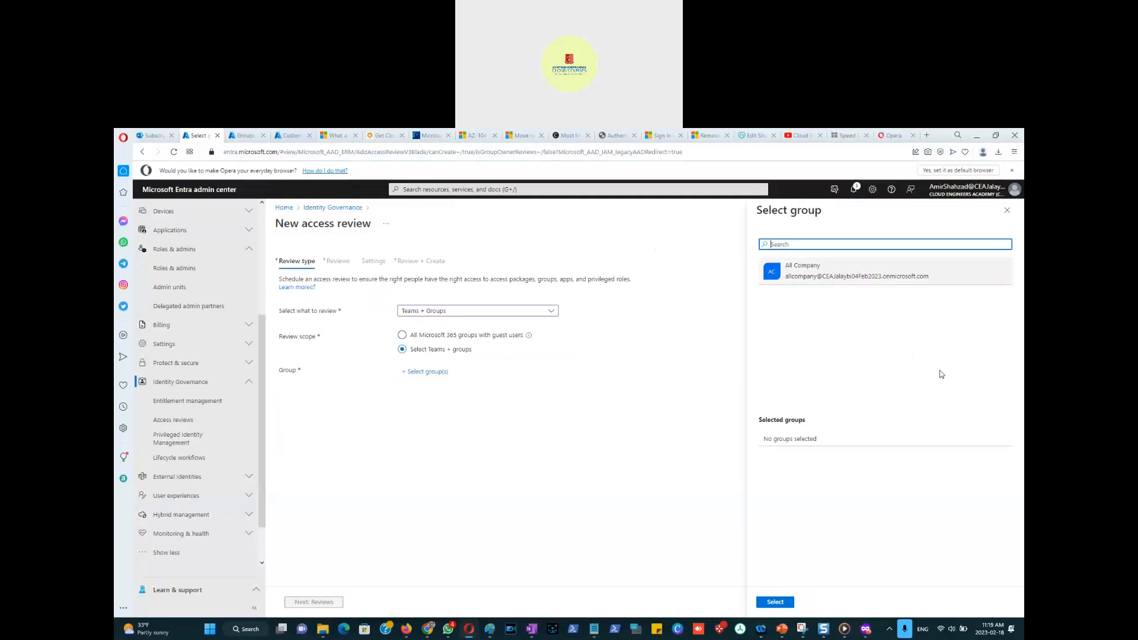
click(1008, 210)
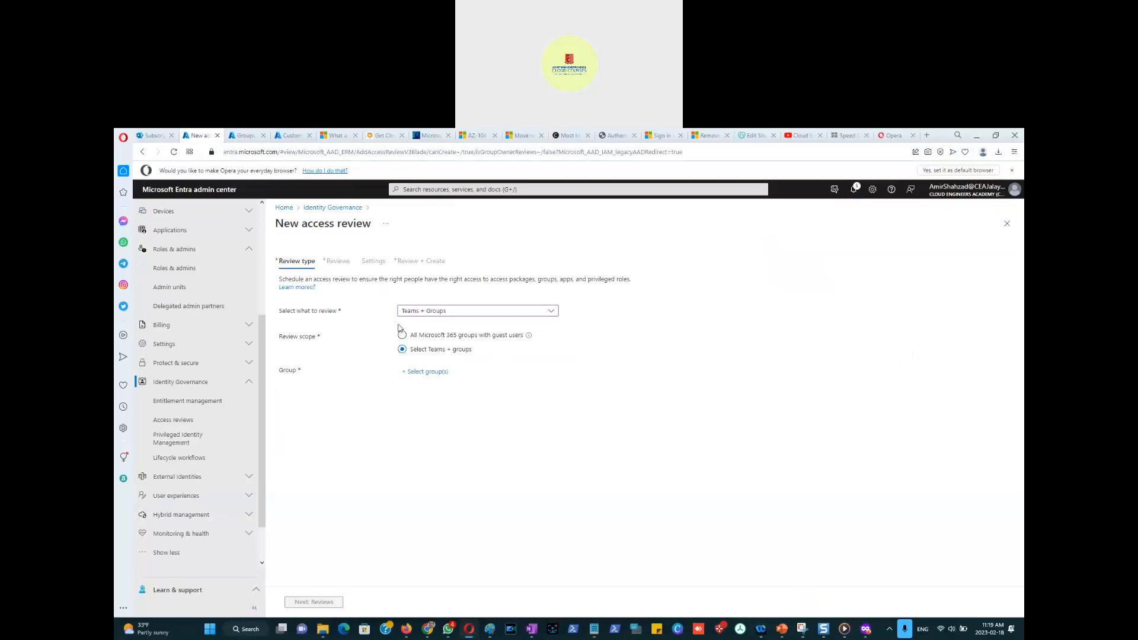
click(426, 374)
click(812, 299)
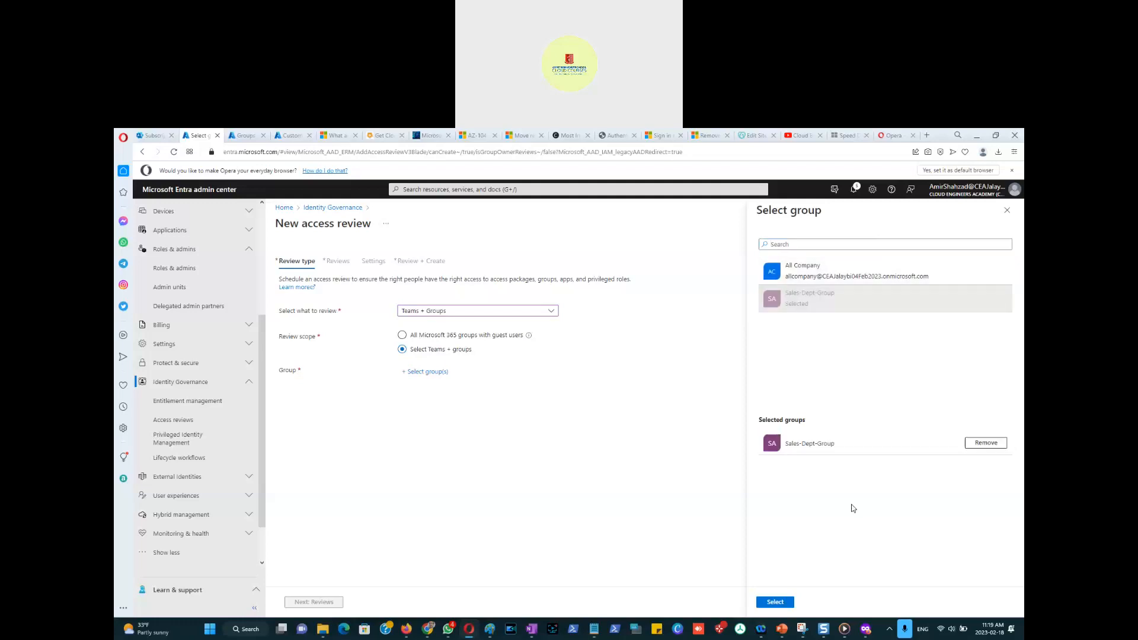
click(775, 602)
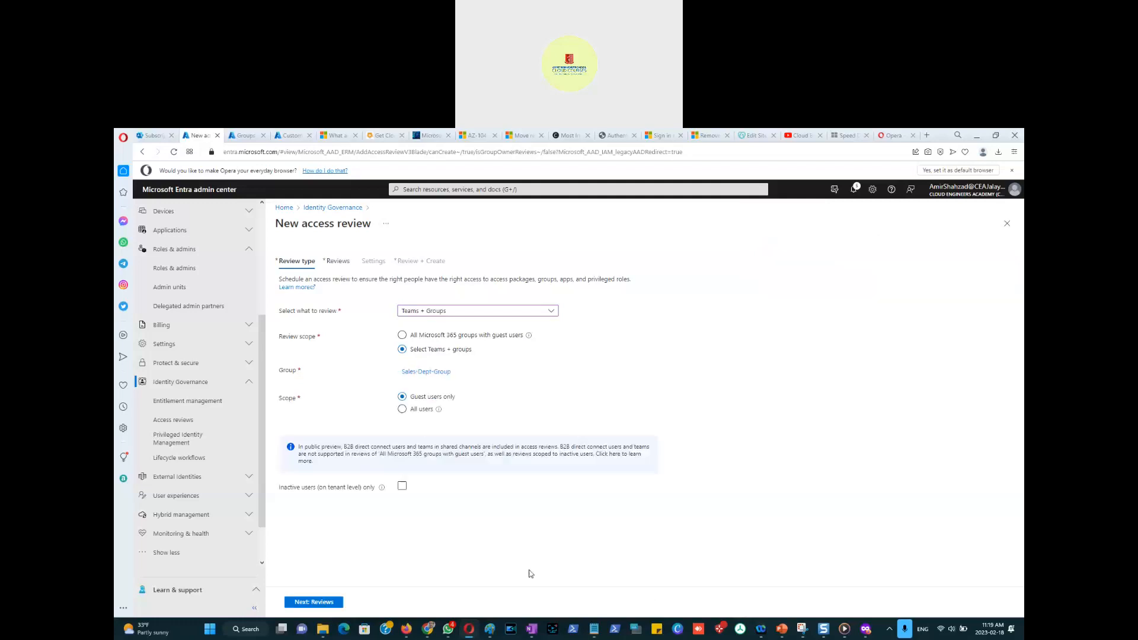
click(402, 409)
Make group owners the reviewers of a 6-day review that recurs semi-annually.
click(309, 603)
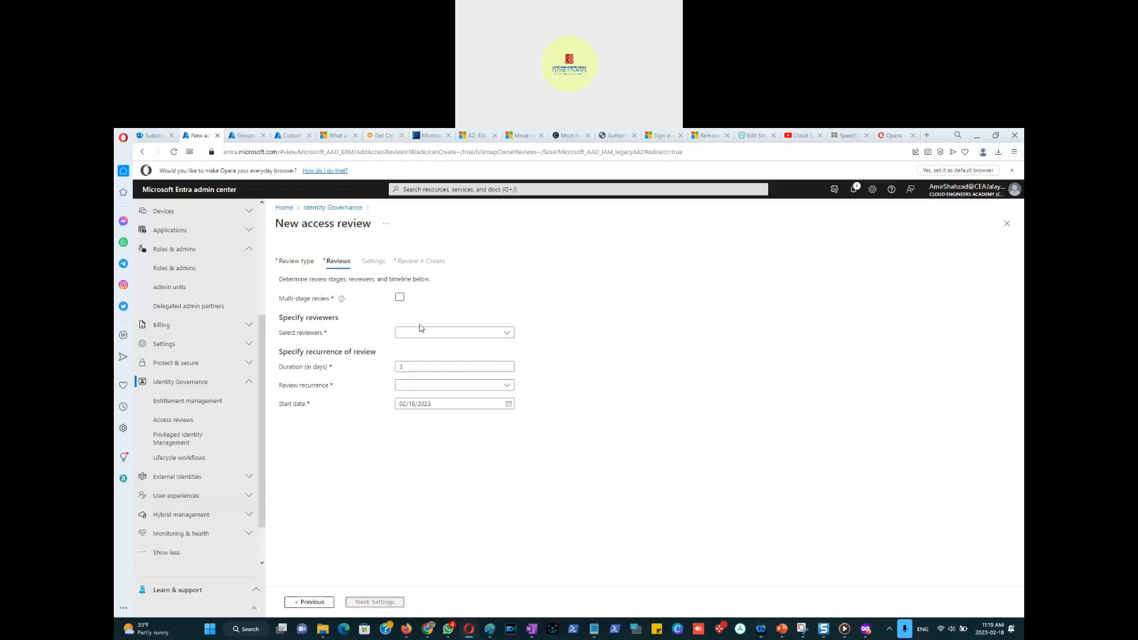
click(400, 298)
click(401, 298)
click(410, 335)
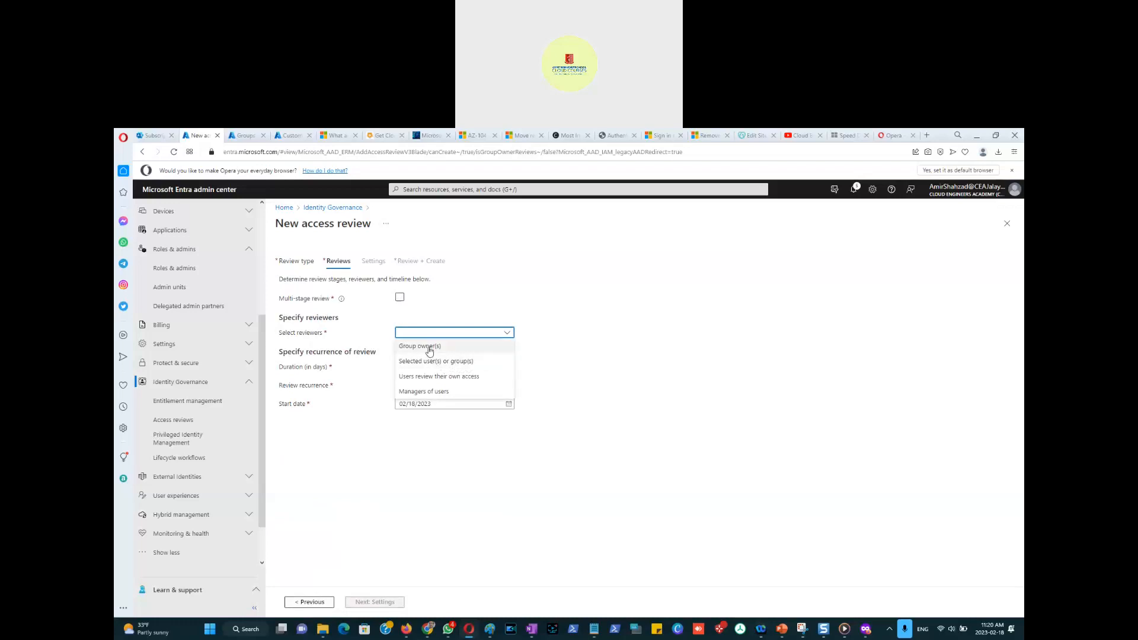
click(432, 348)
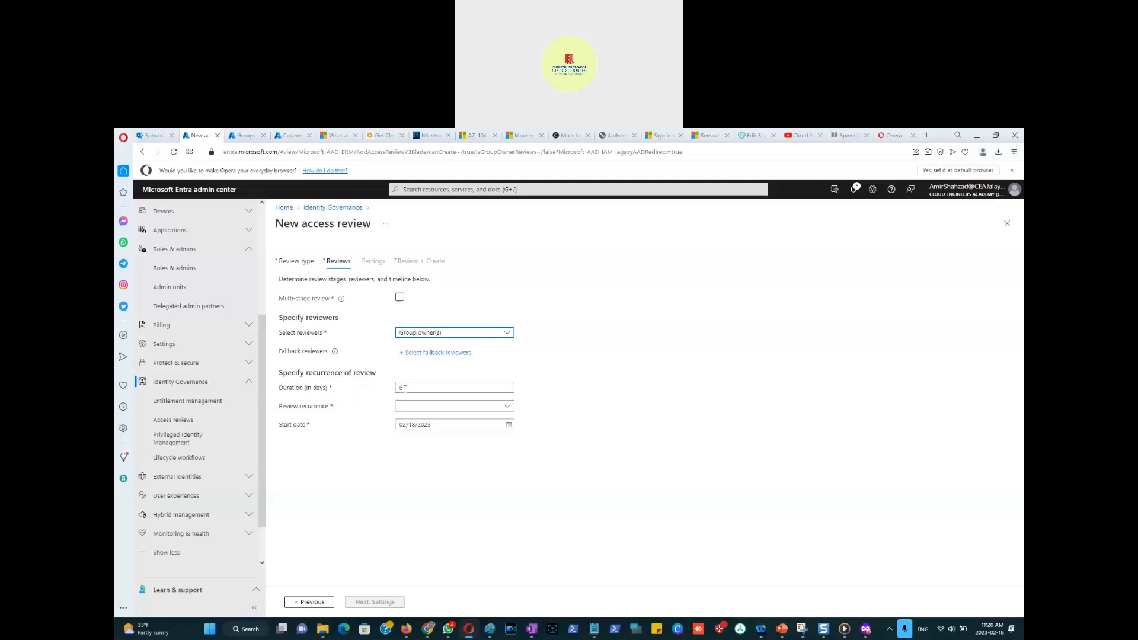
click(412, 408)
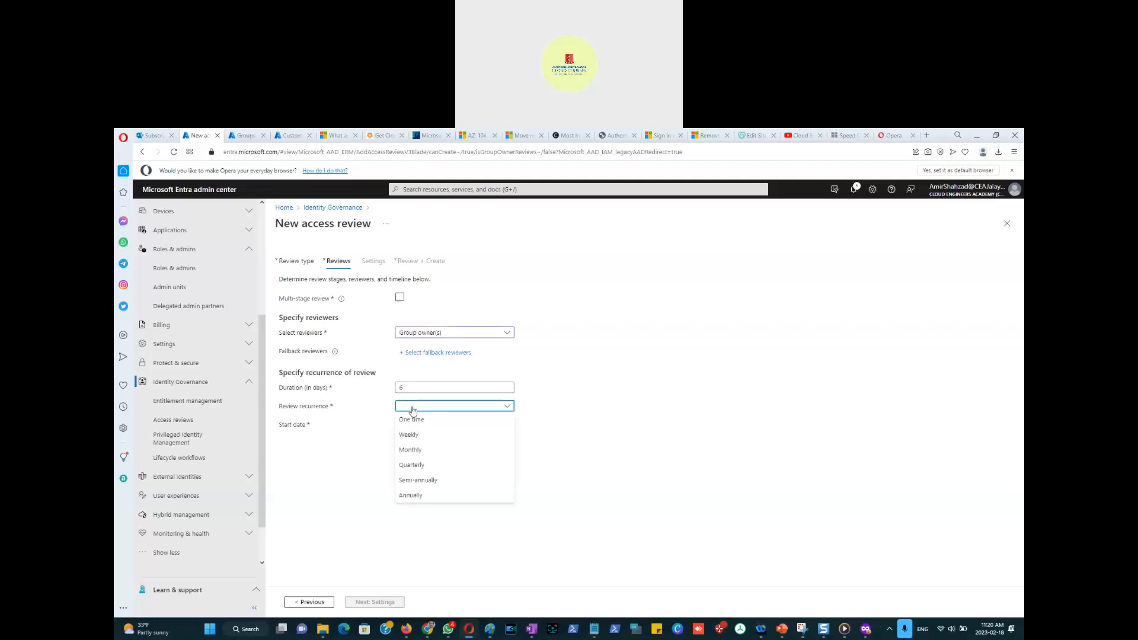
click(423, 482)
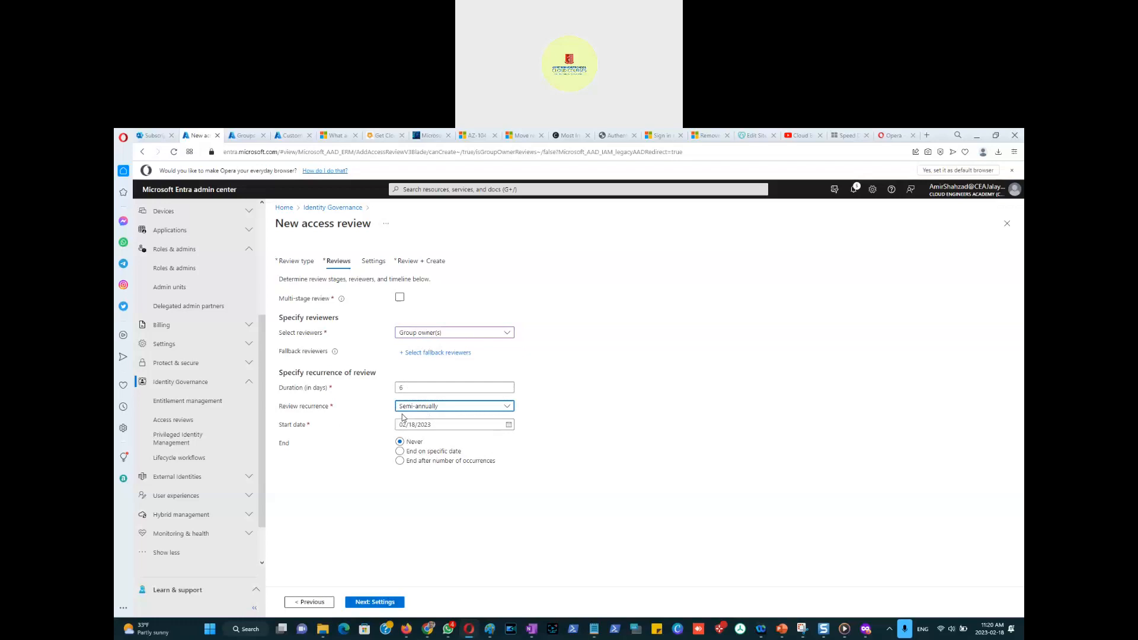
Enable multi-stage review with group owners as stage-one and managers of users as stage-two reviewers.
click(401, 298)
scroll(552, 438, down, 2)
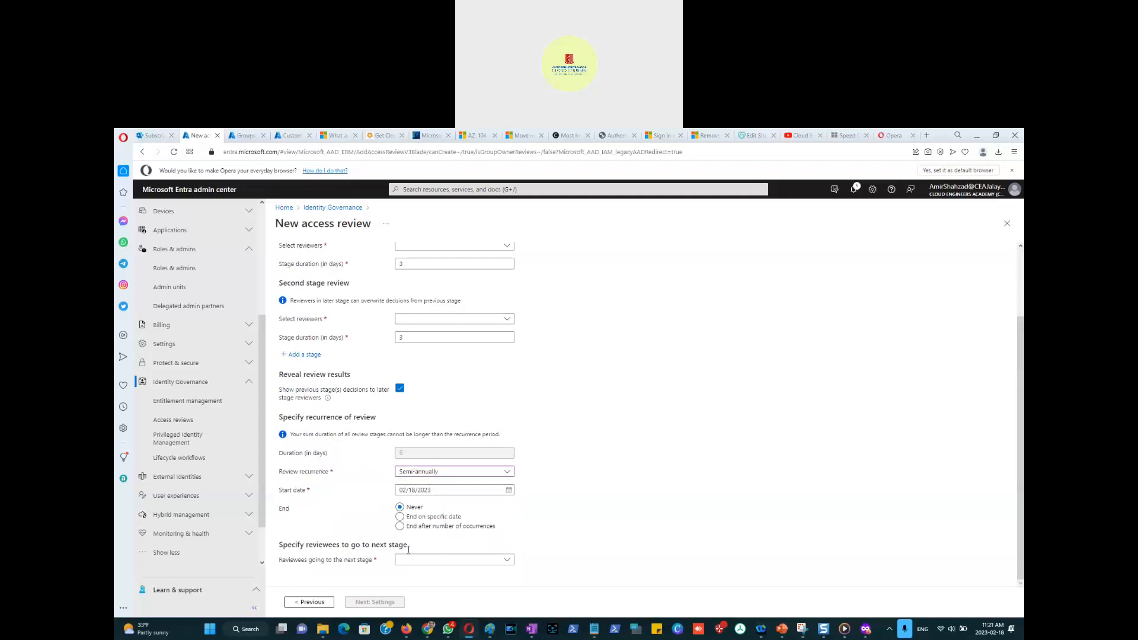
scroll(468, 399, up, 2)
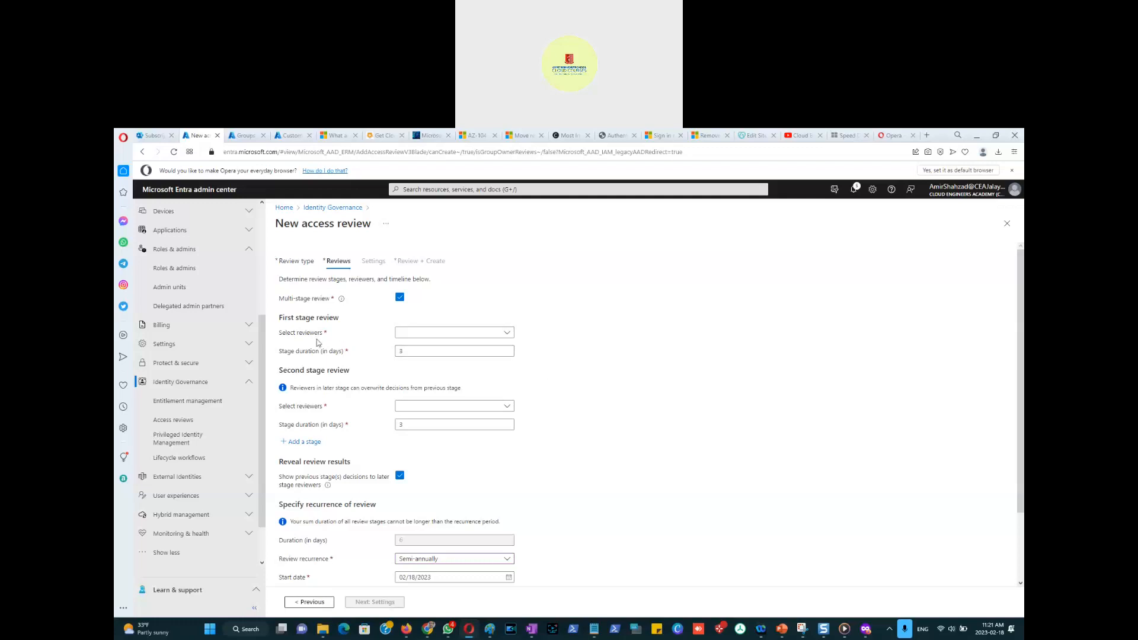
click(445, 335)
click(420, 346)
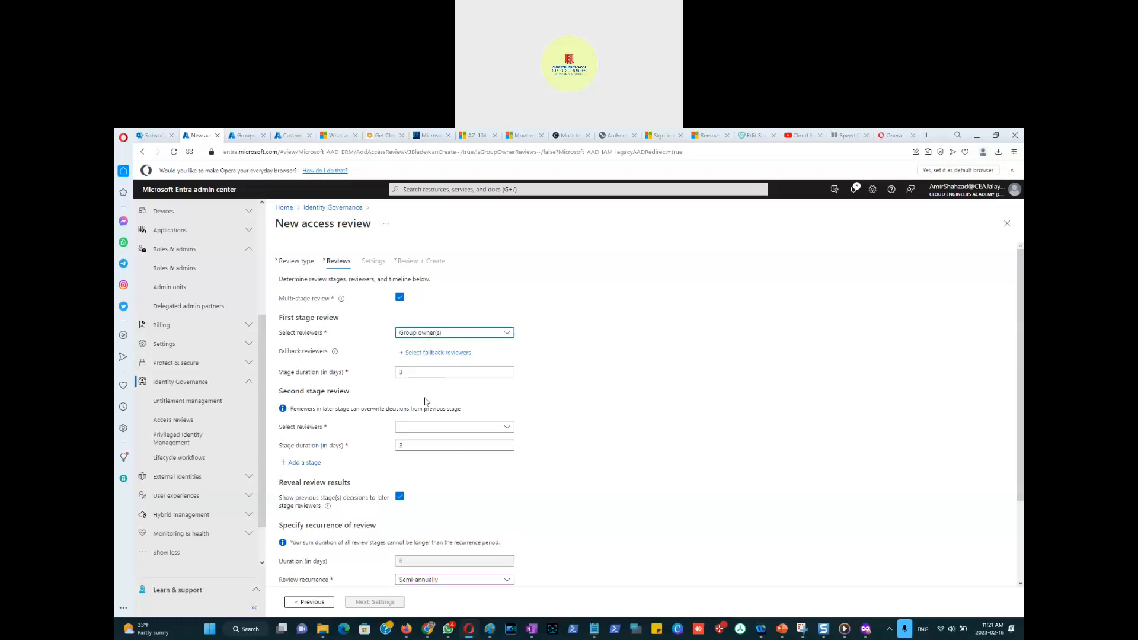
click(439, 428)
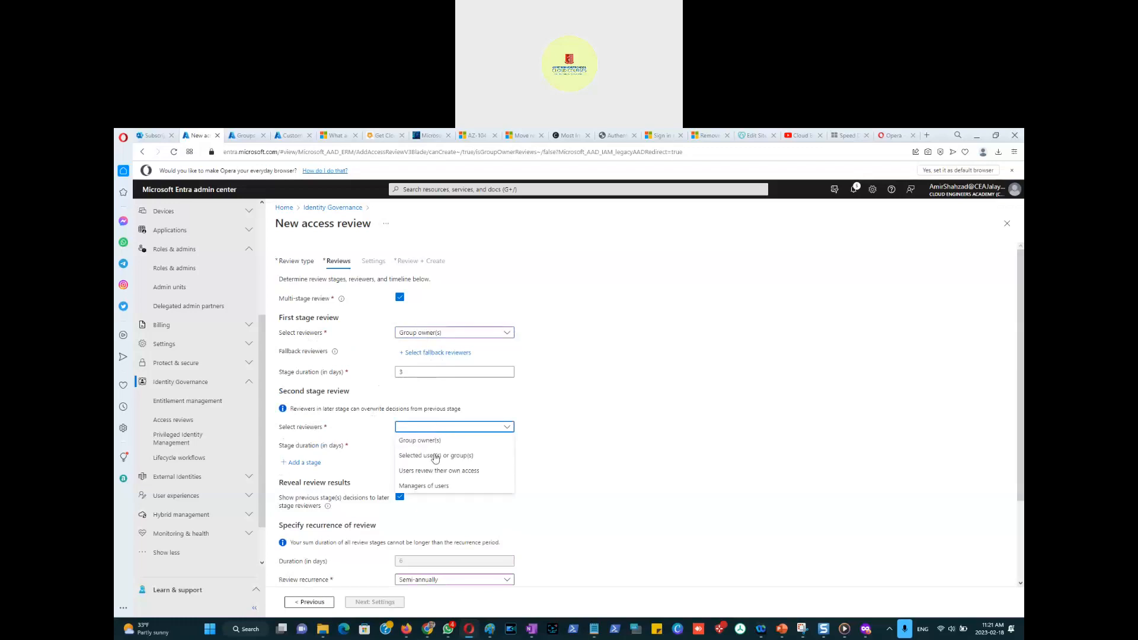
click(431, 486)
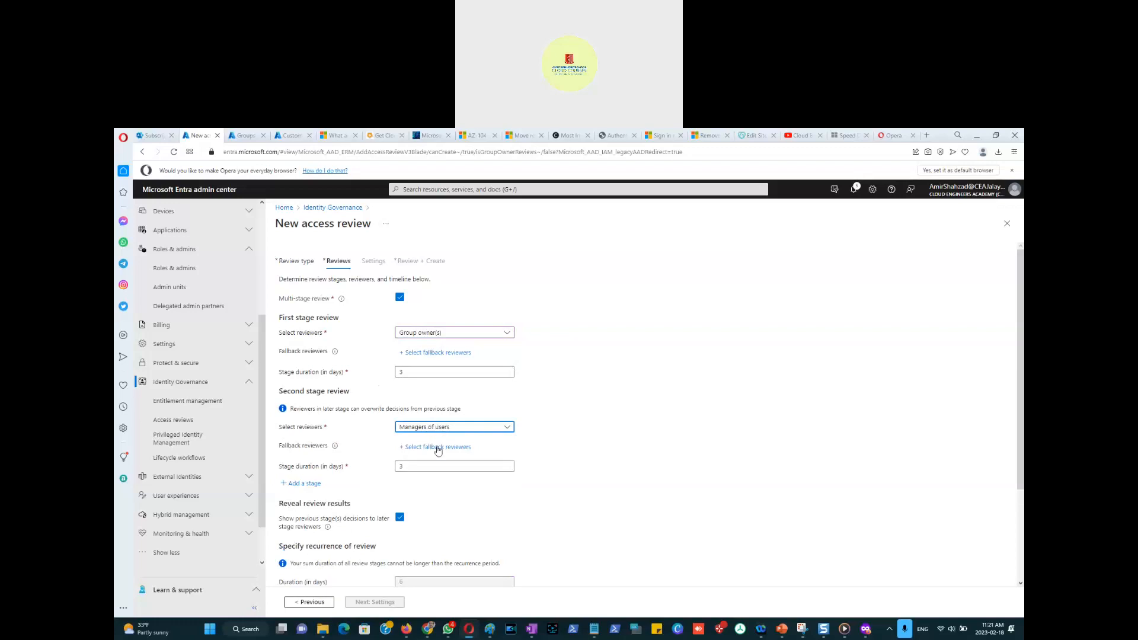
Advance only approved reviewees to the next stage, then continue to Settings.
scroll(475, 474, down, 2)
scroll(516, 439, up, 2)
scroll(547, 471, down, 2)
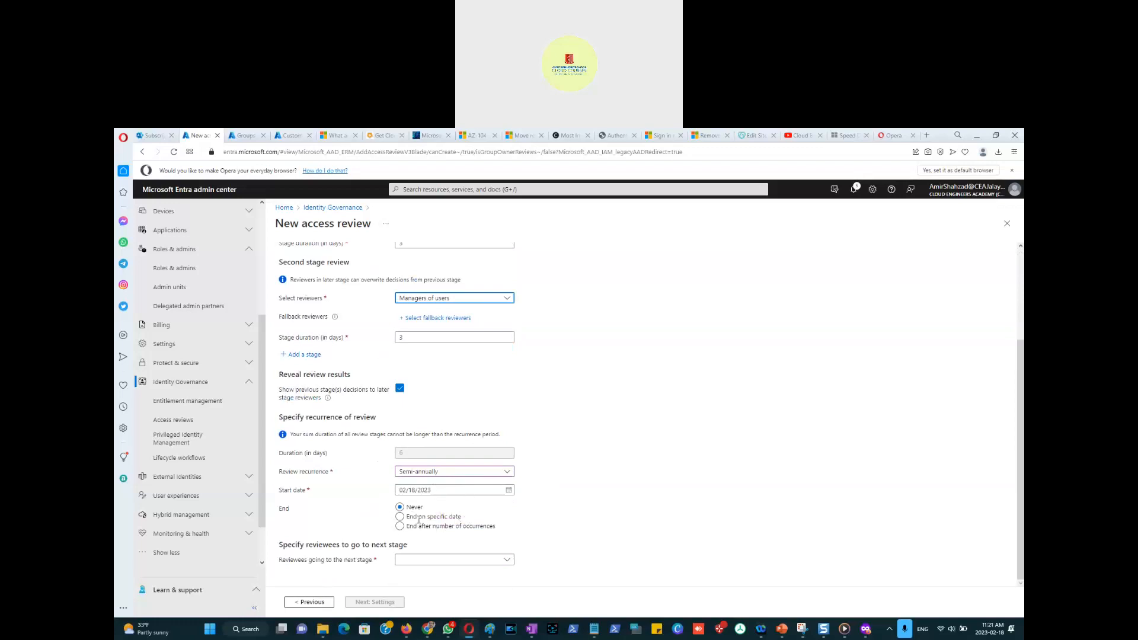
click(566, 540)
click(511, 561)
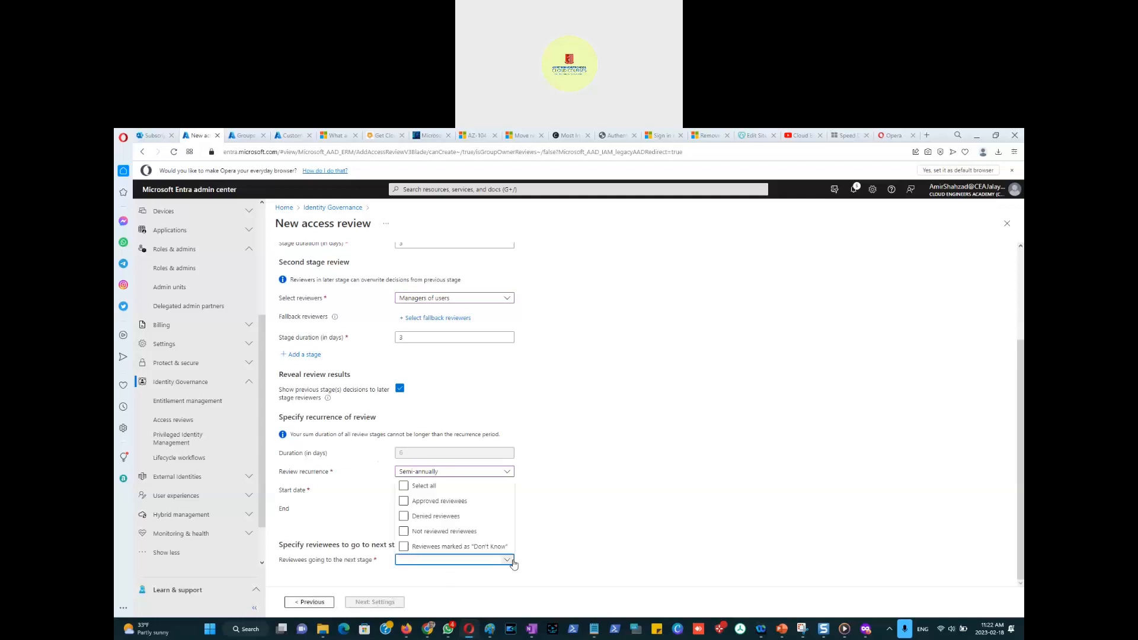
click(404, 502)
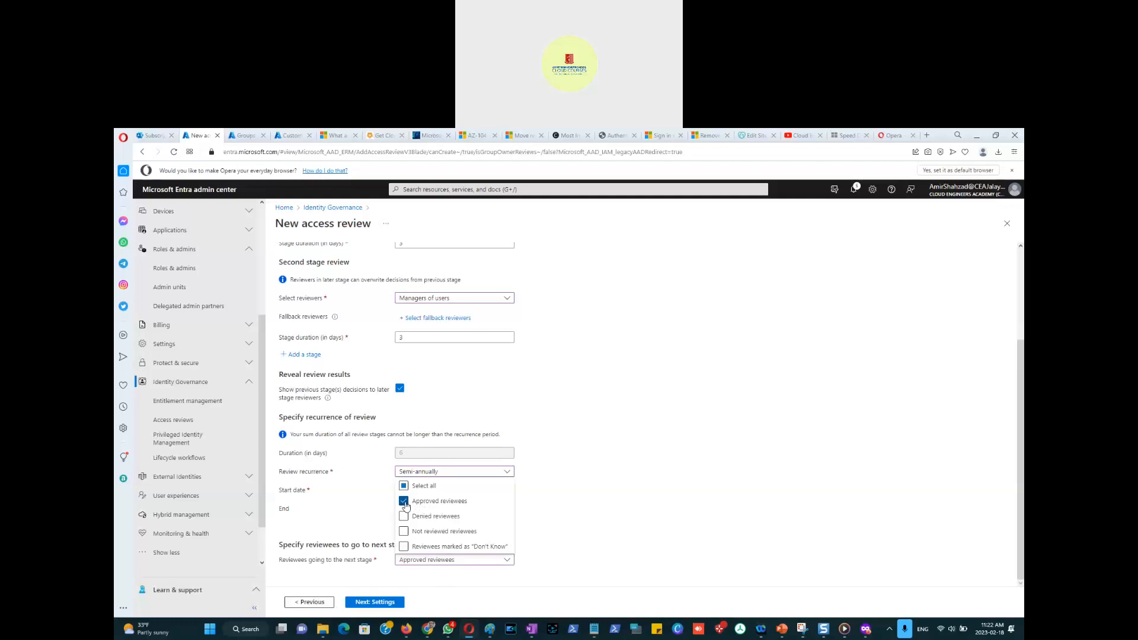
click(572, 525)
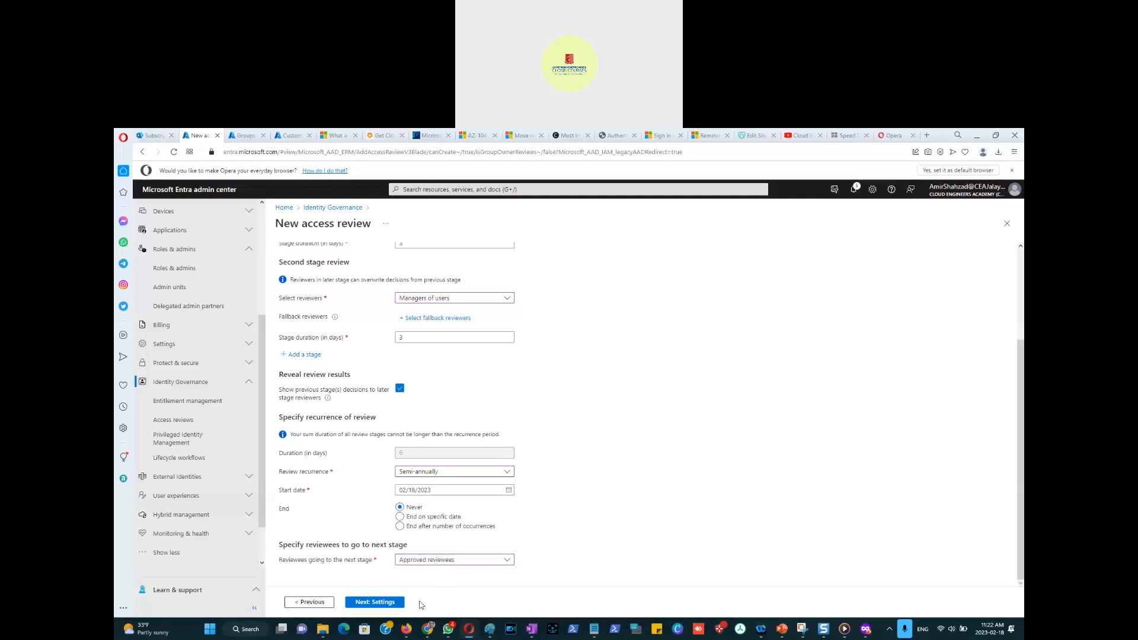
click(382, 602)
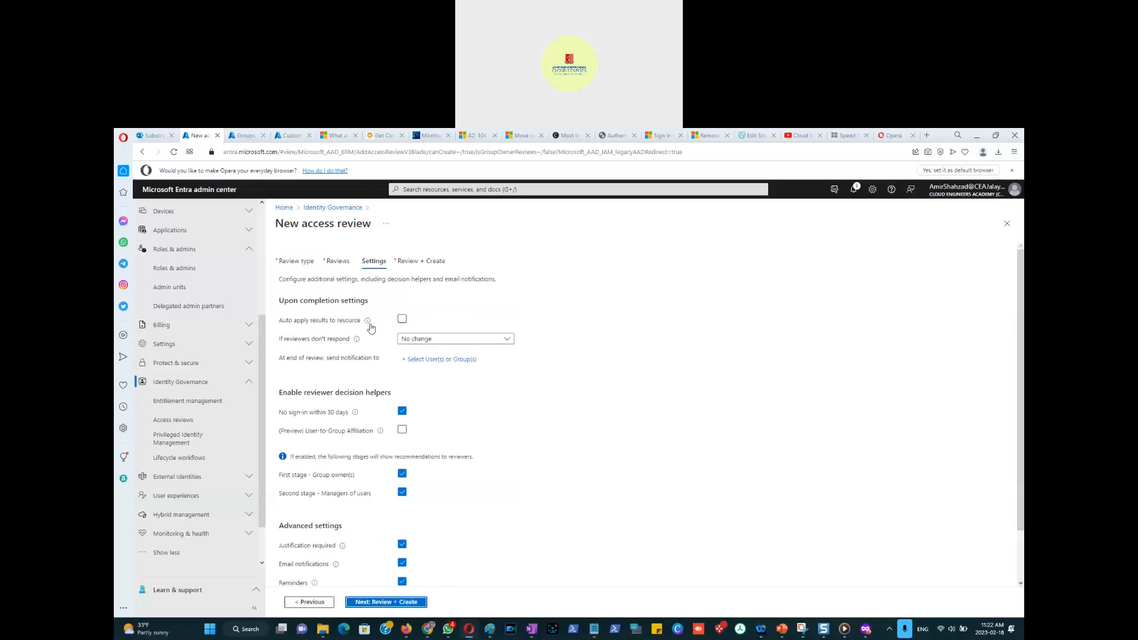
Auto-apply results to the resource and keep No change when reviewers don't respond.
click(402, 320)
click(436, 343)
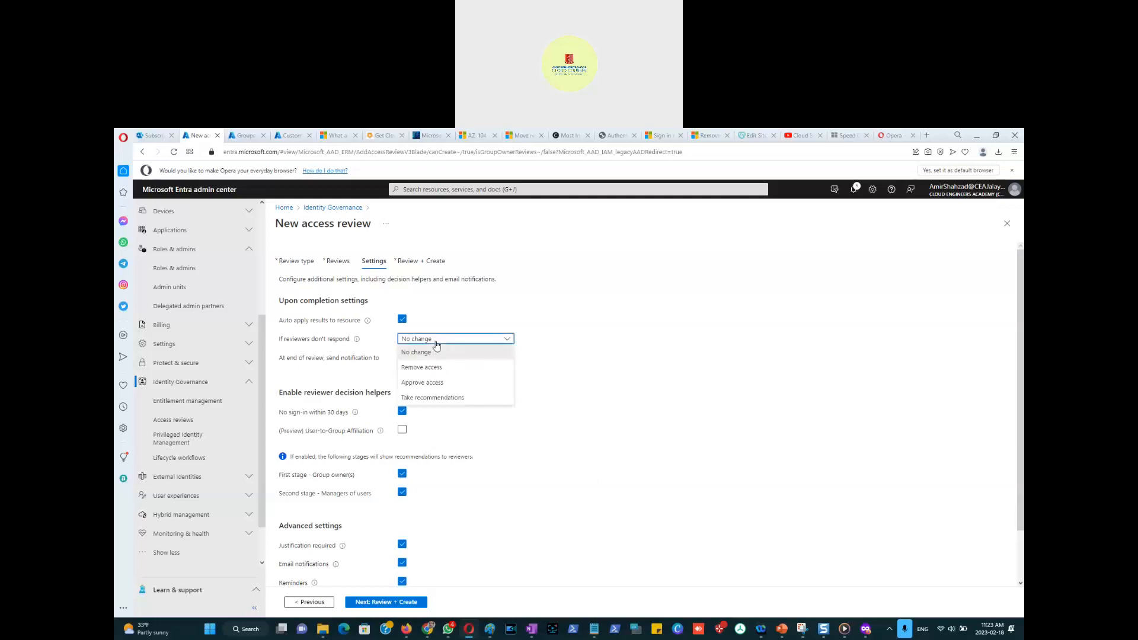
click(437, 344)
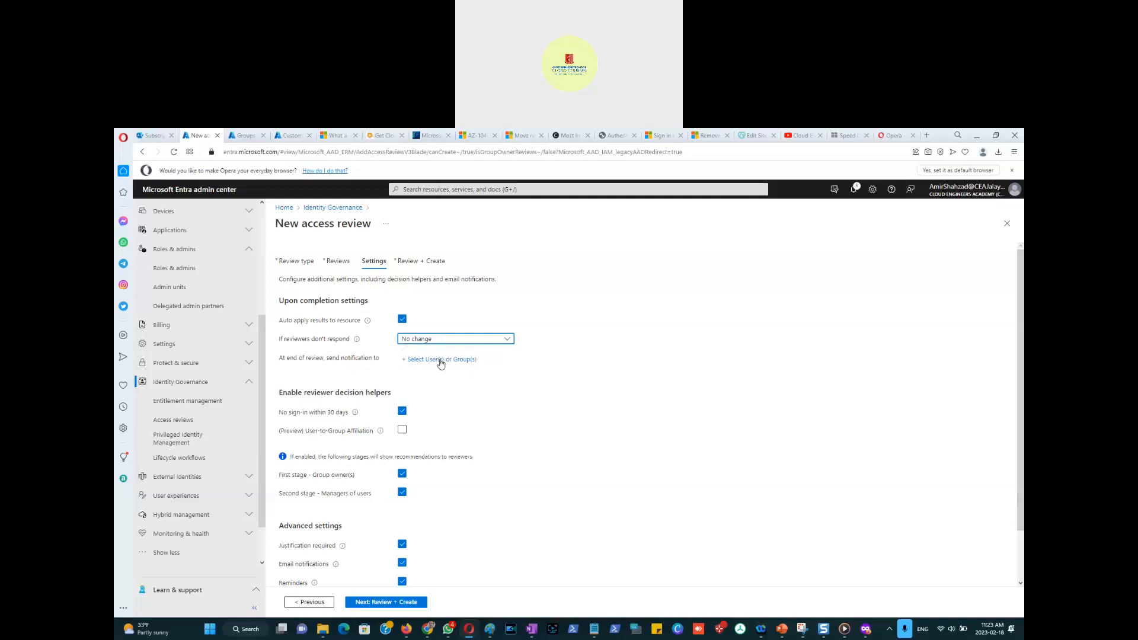
Add reviewer email text: 'Make sure this user is assigned to the project for which the group was created'.
scroll(491, 418, down, 1)
scroll(490, 419, down, 1)
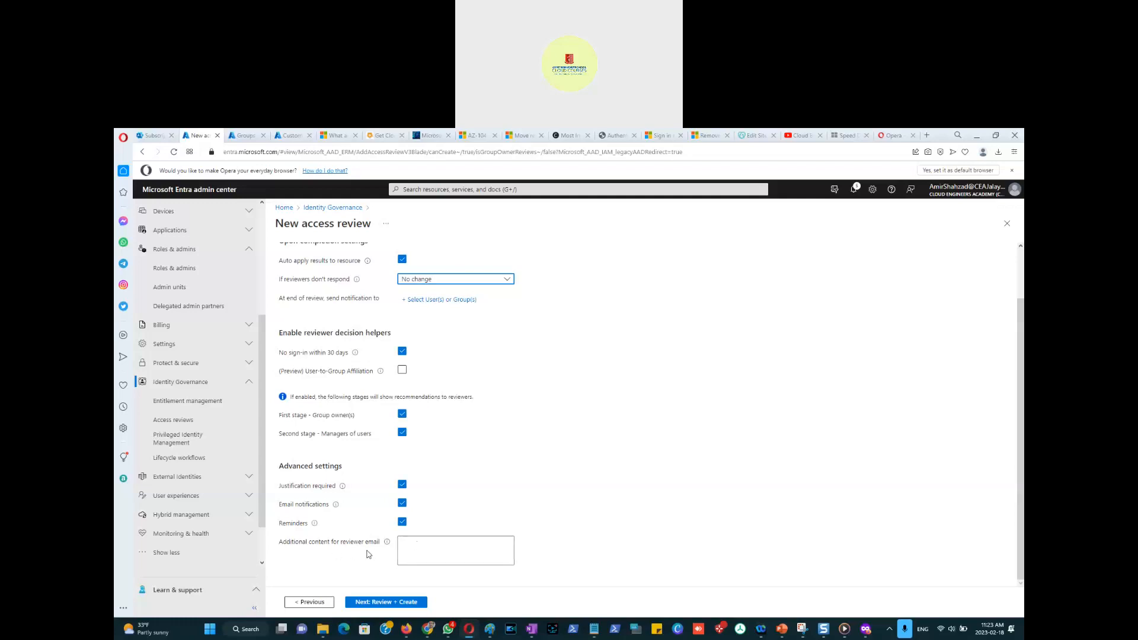
drag(366, 545, 340, 549)
click(425, 545)
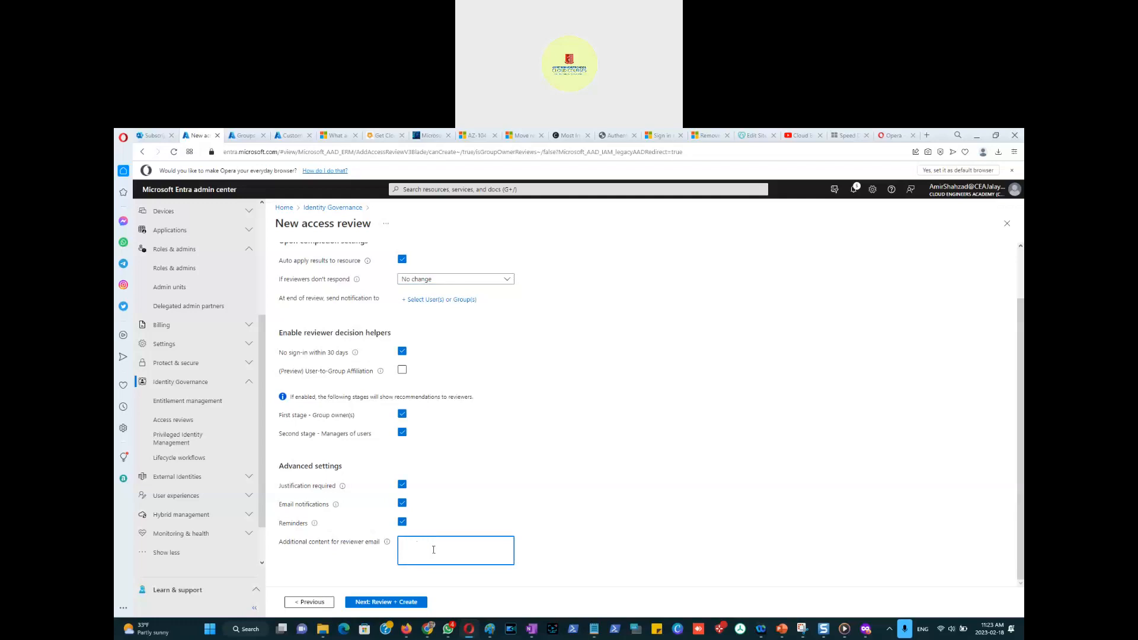
text(Make sure this user is assigned to the project for which the group was created.)
Name the review 'Sales Dept member's membership review' and reuse that text as its description.
click(406, 602)
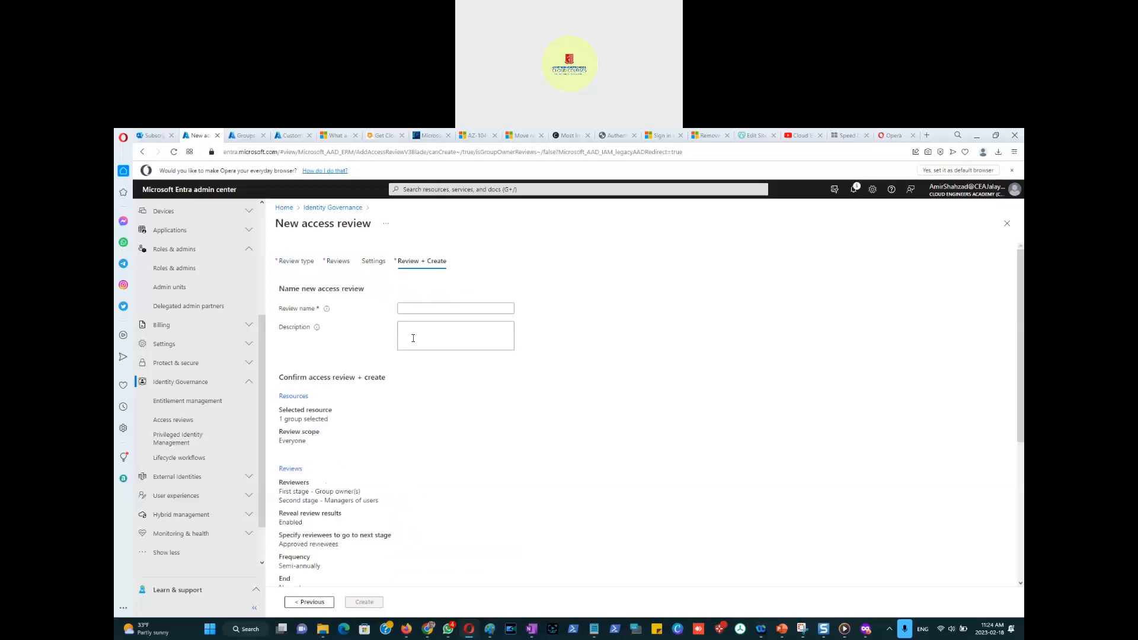
click(410, 308)
text(Sales Dept member)
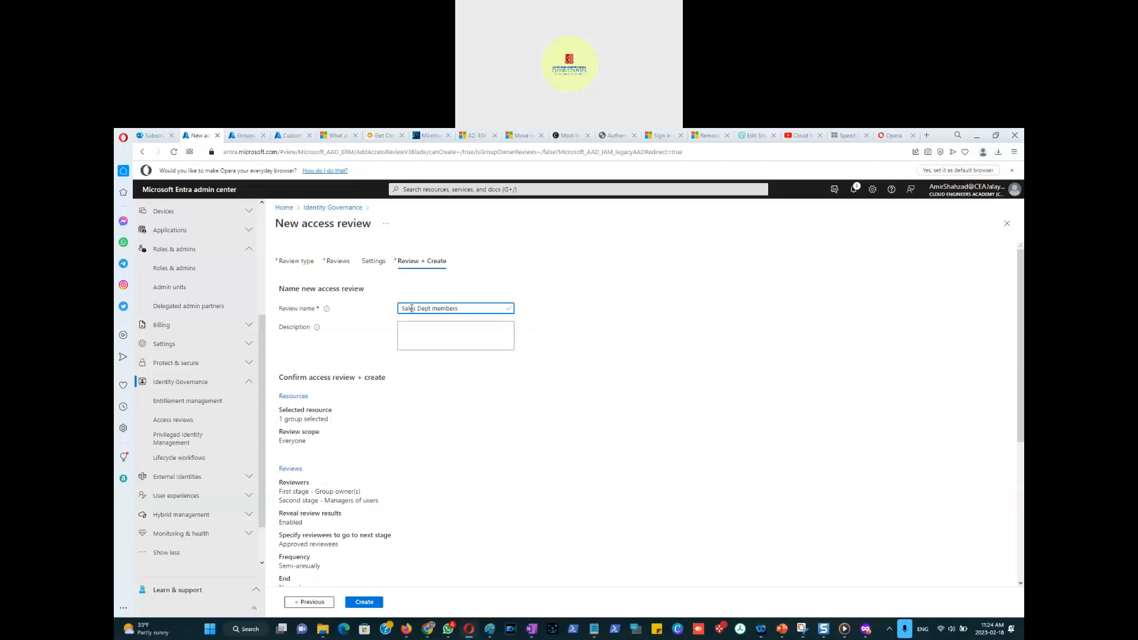
text('s membship review)
key(ctrl+a)
click(472, 341)
text(Sales Dept member's membship review)
scroll(457, 431, down, 1)
scroll(454, 435, down, 3)
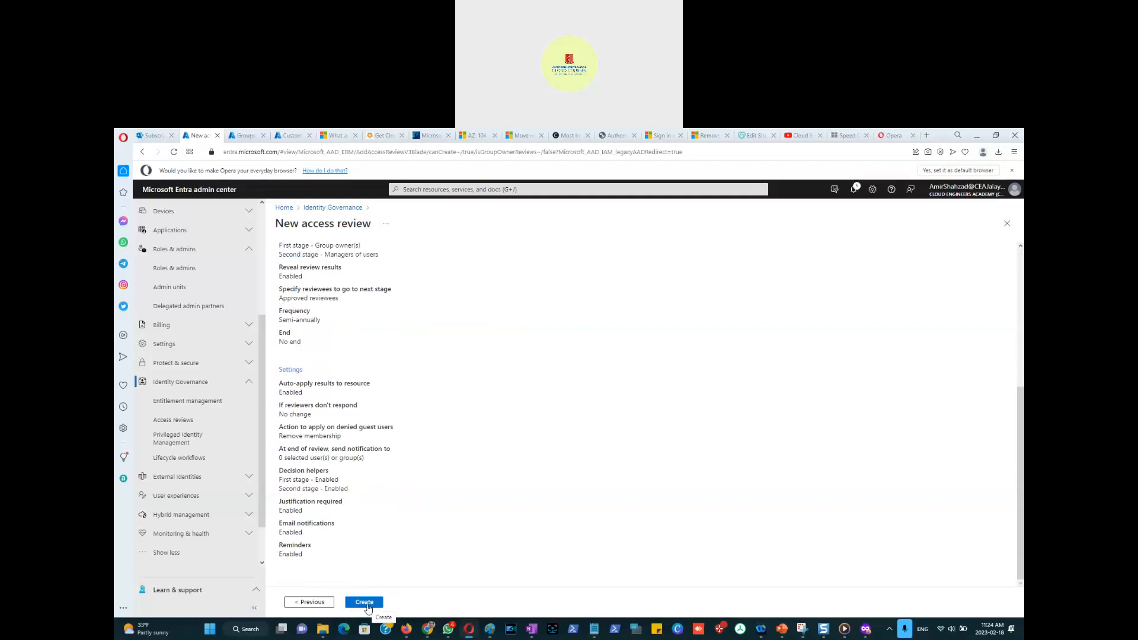
Create the Sales Dept member's membership review access review for Sales-Dept-Group.
click(365, 603)
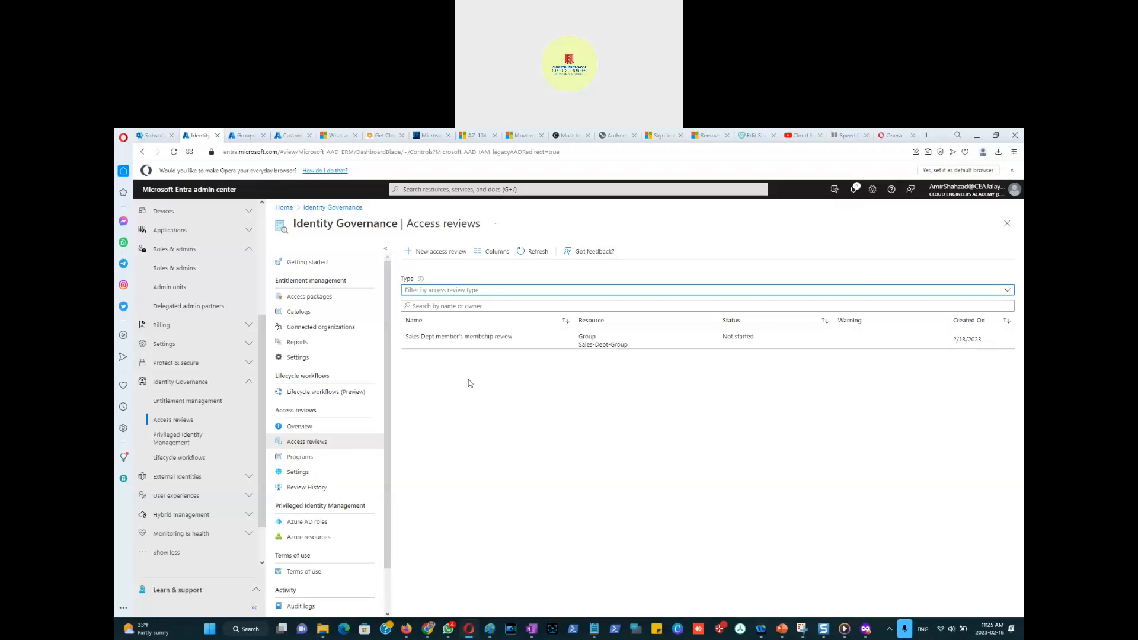
click(268, 262)
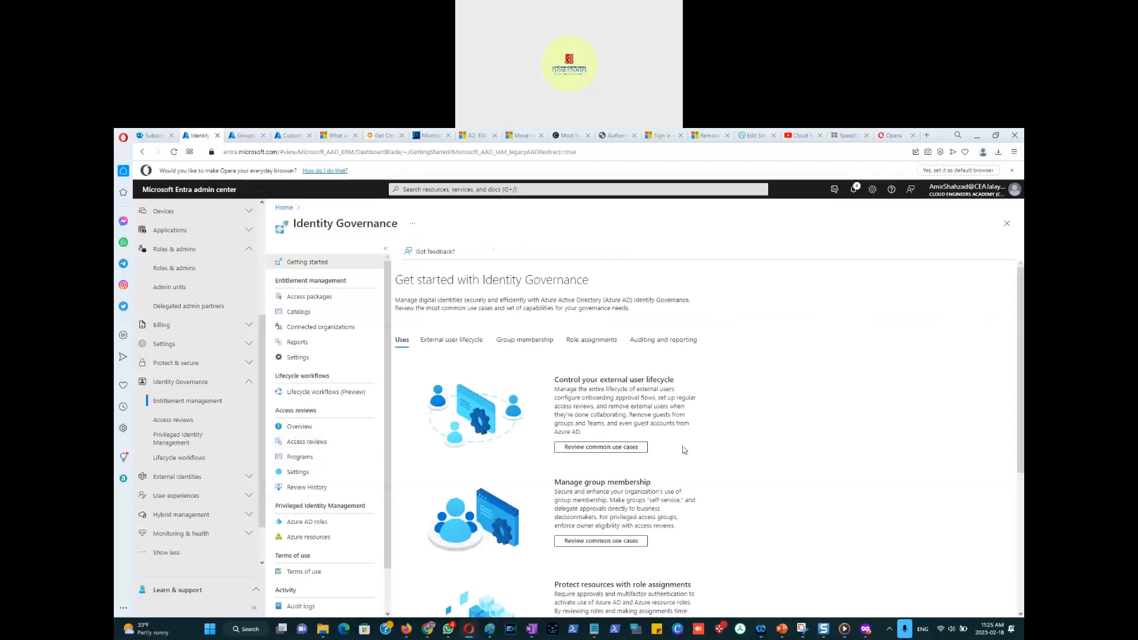
scroll(673, 479, down, 1)
scroll(673, 479, down, 2)
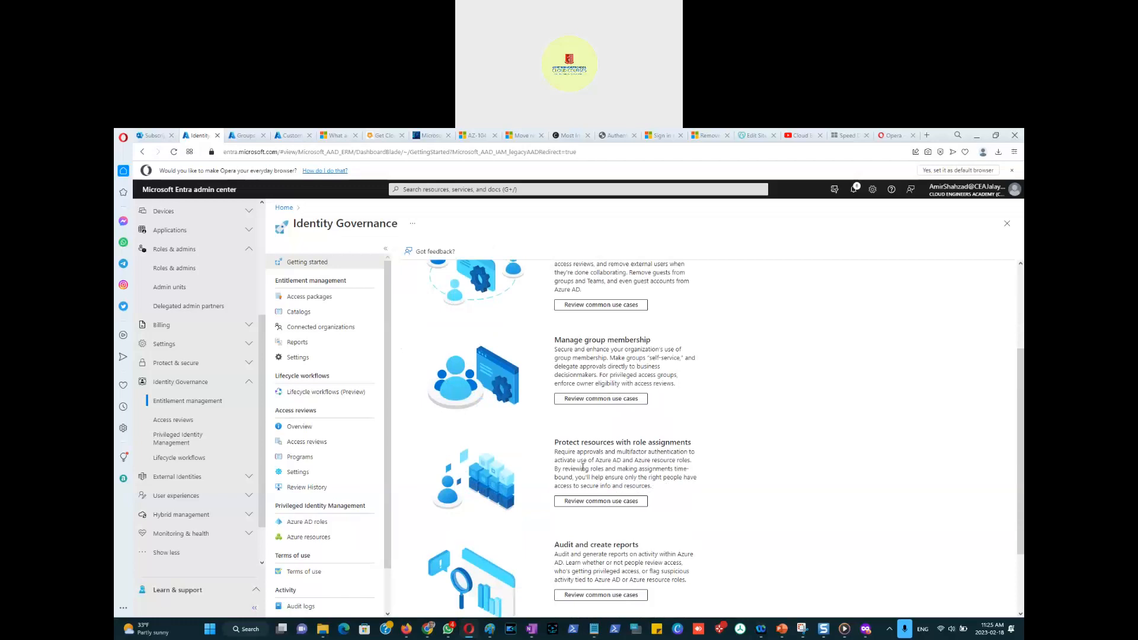
scroll(583, 468, down, 1)
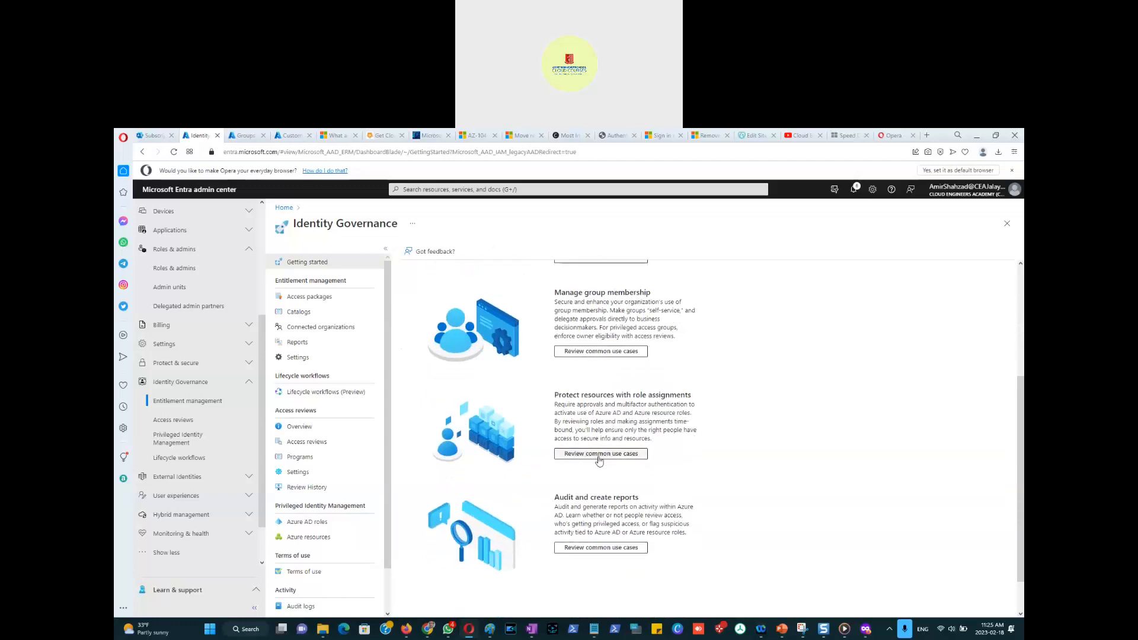
click(599, 461)
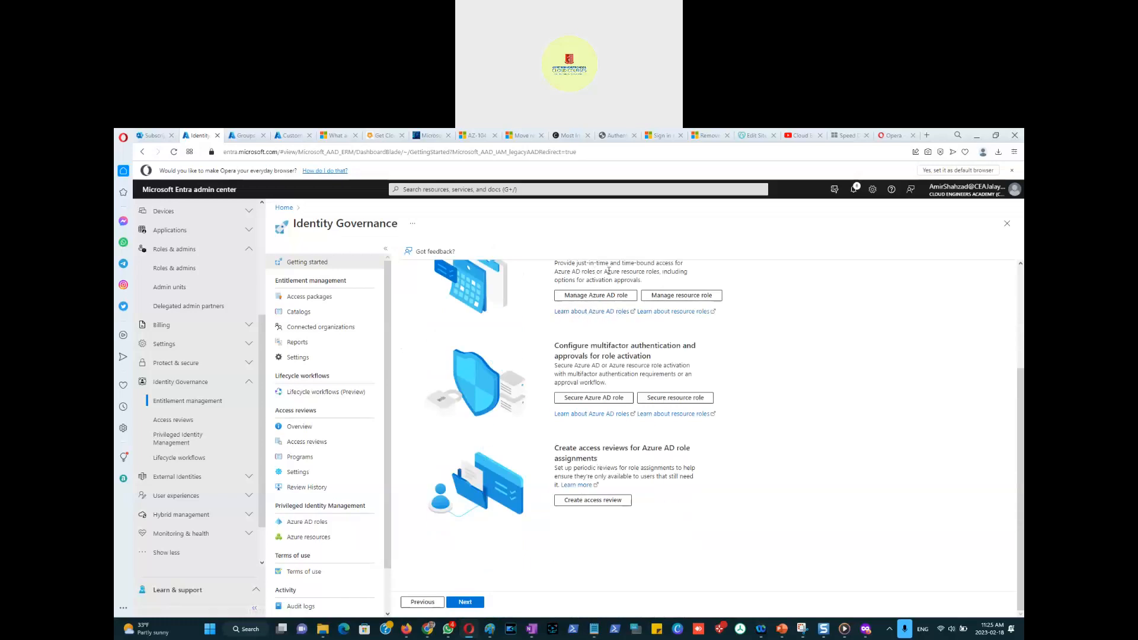
scroll(762, 317, up, 1)
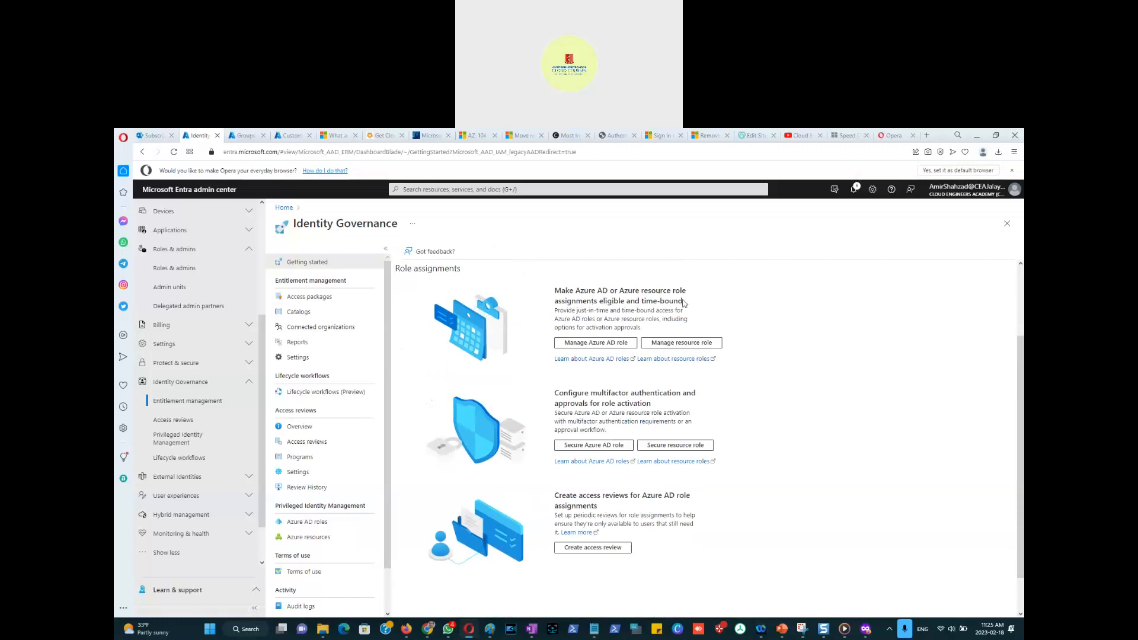
drag(684, 302, 600, 302)
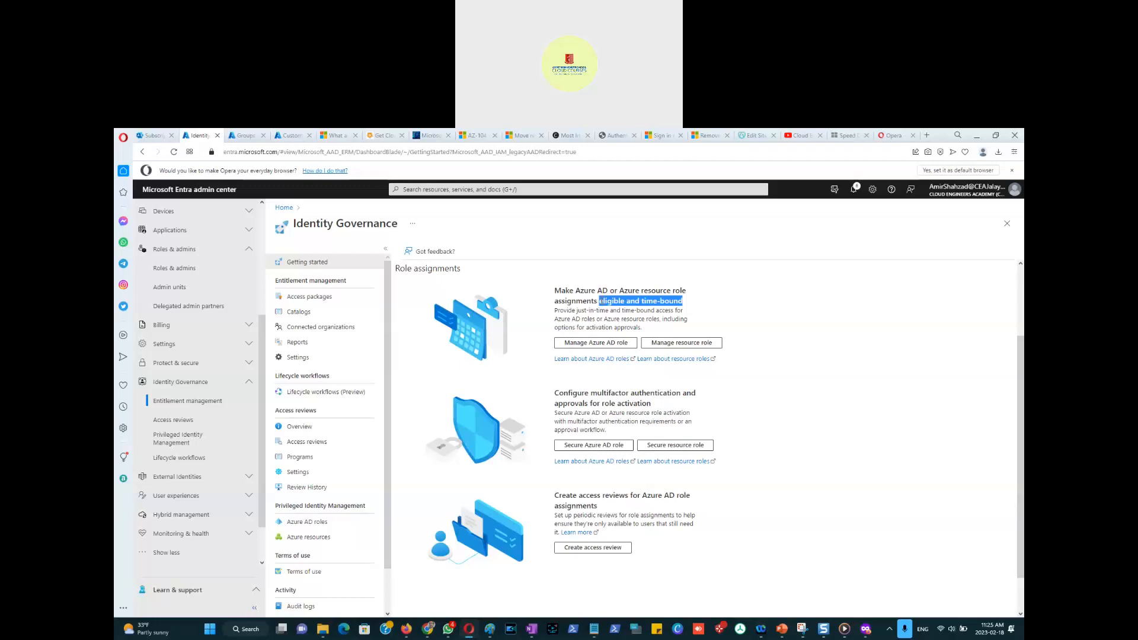
drag(598, 302, 596, 301)
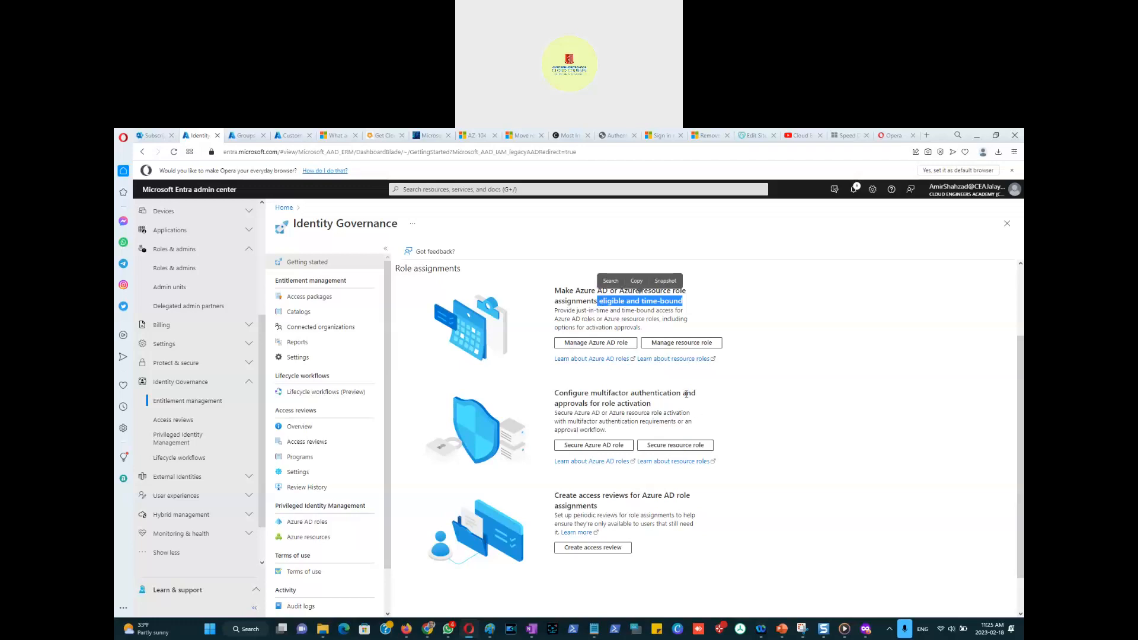
scroll(475, 294, up, 2)
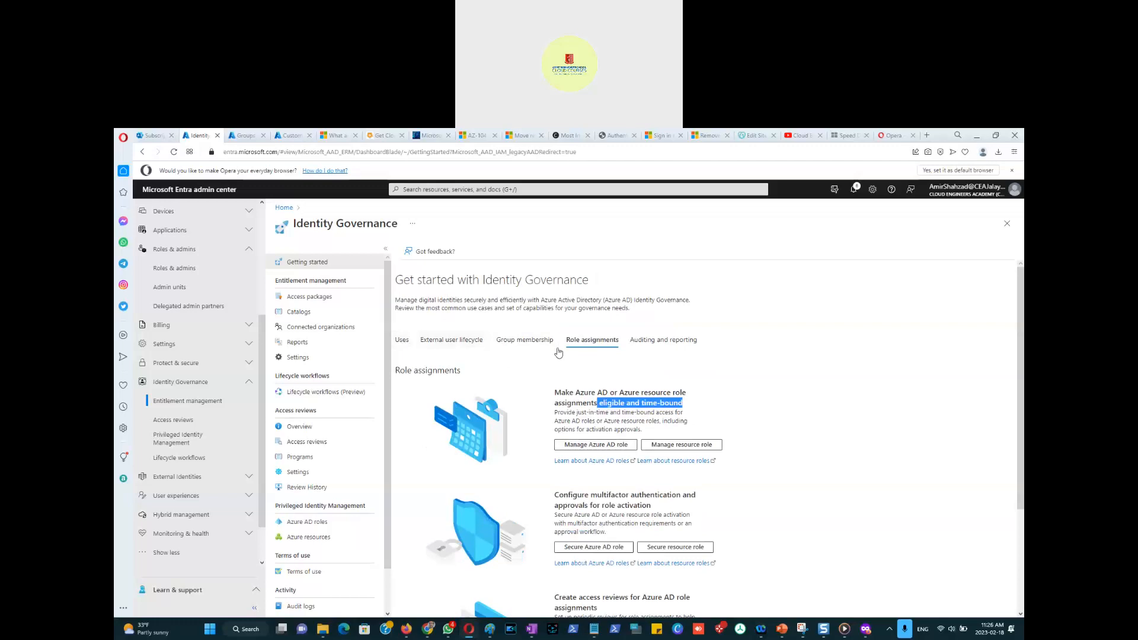
Browse the External user lifecycle scenarios on the Getting started page.
click(453, 343)
scroll(585, 467, down, 3)
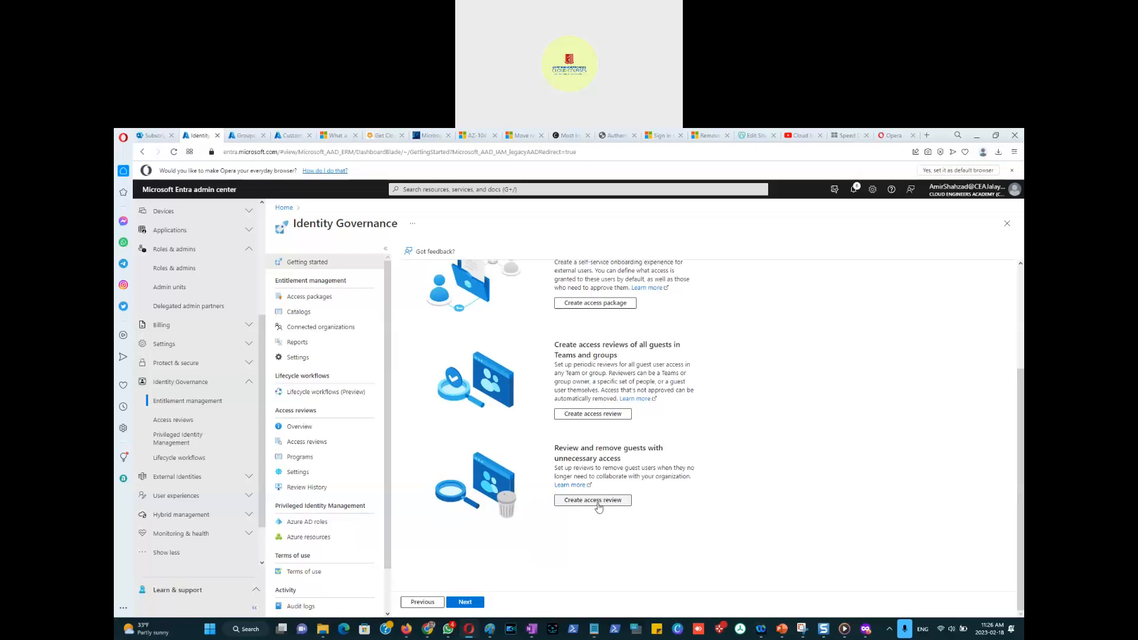
scroll(571, 379, up, 5)
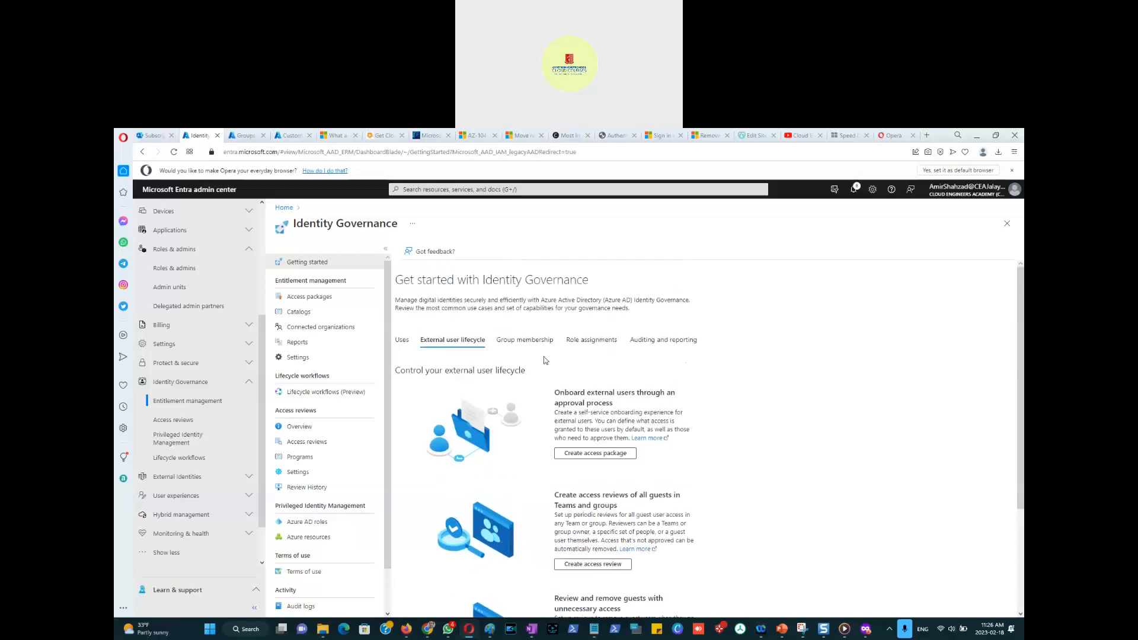
Scroll through the Group membership cards, highlighting 'eligible and time-bound' in the privileged groups card.
click(511, 344)
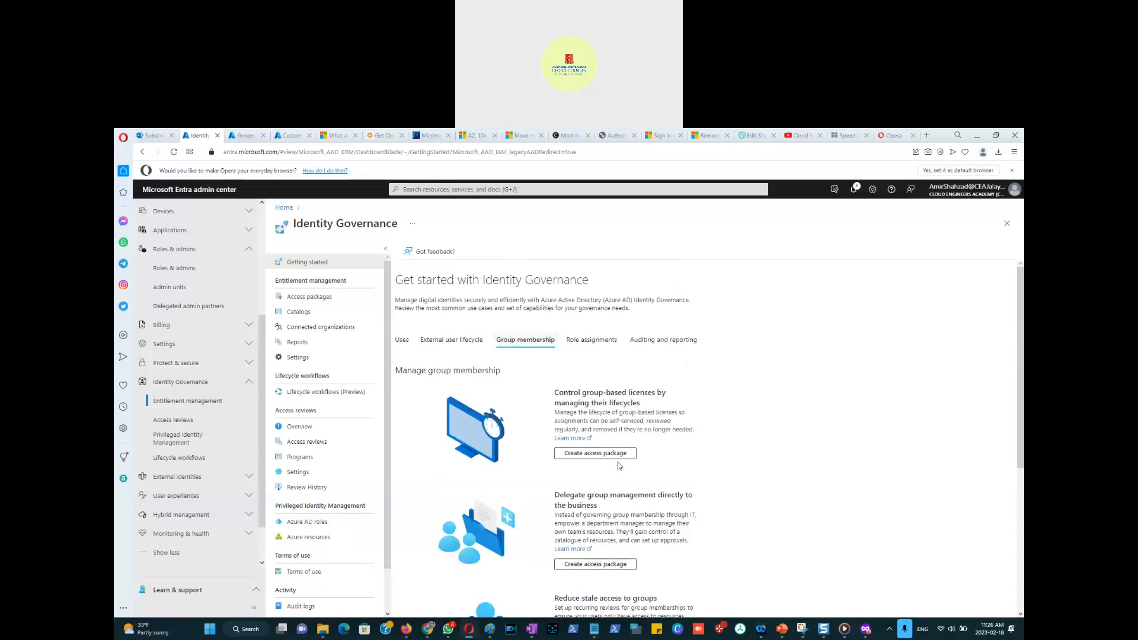
scroll(630, 489, down, 1)
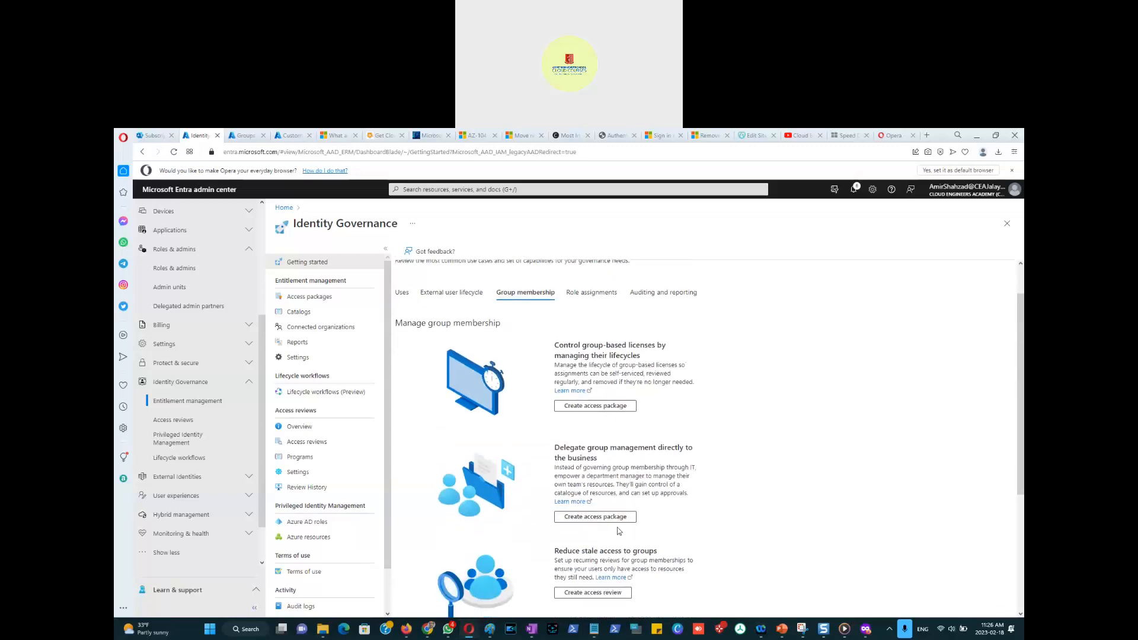
scroll(621, 530, down, 2)
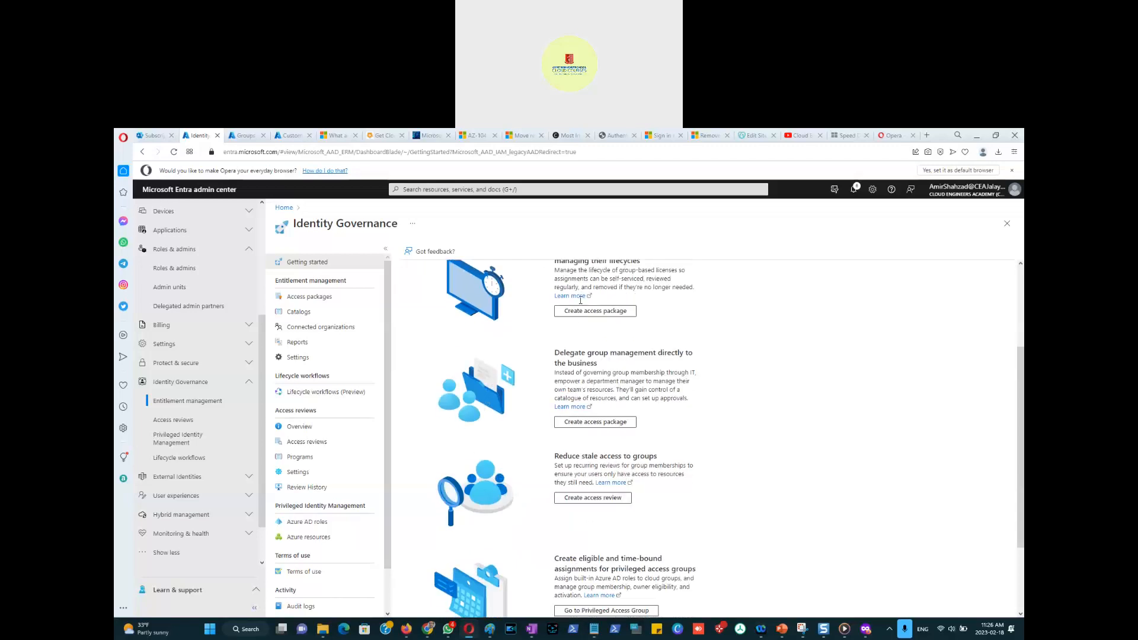
scroll(636, 375, up, 1)
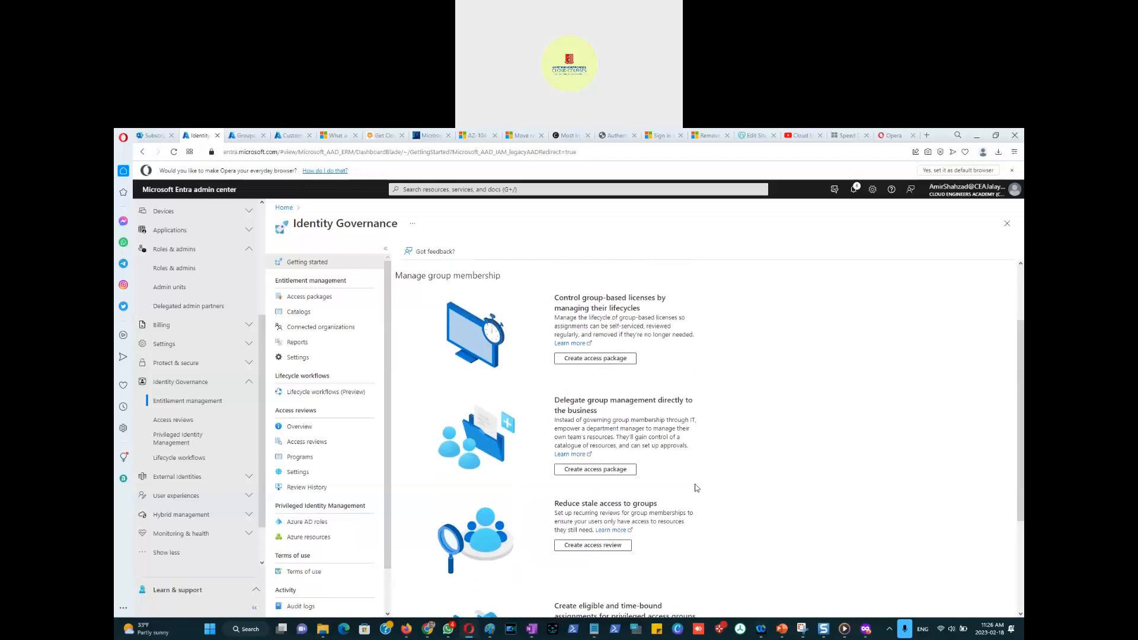
scroll(647, 498, down, 2)
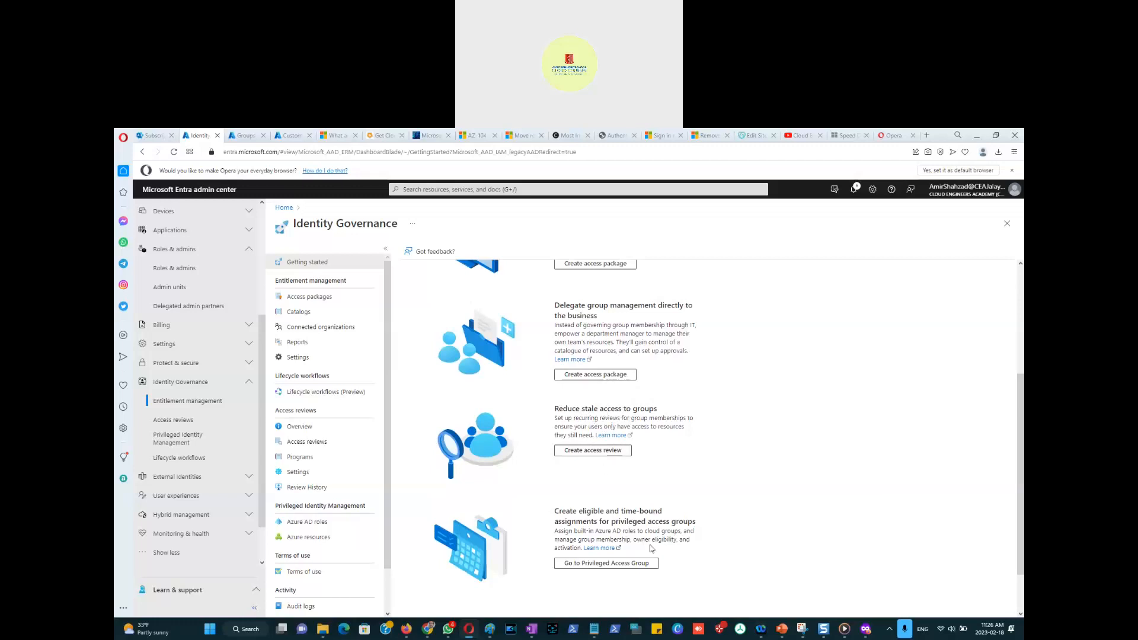
scroll(621, 542, down, 1)
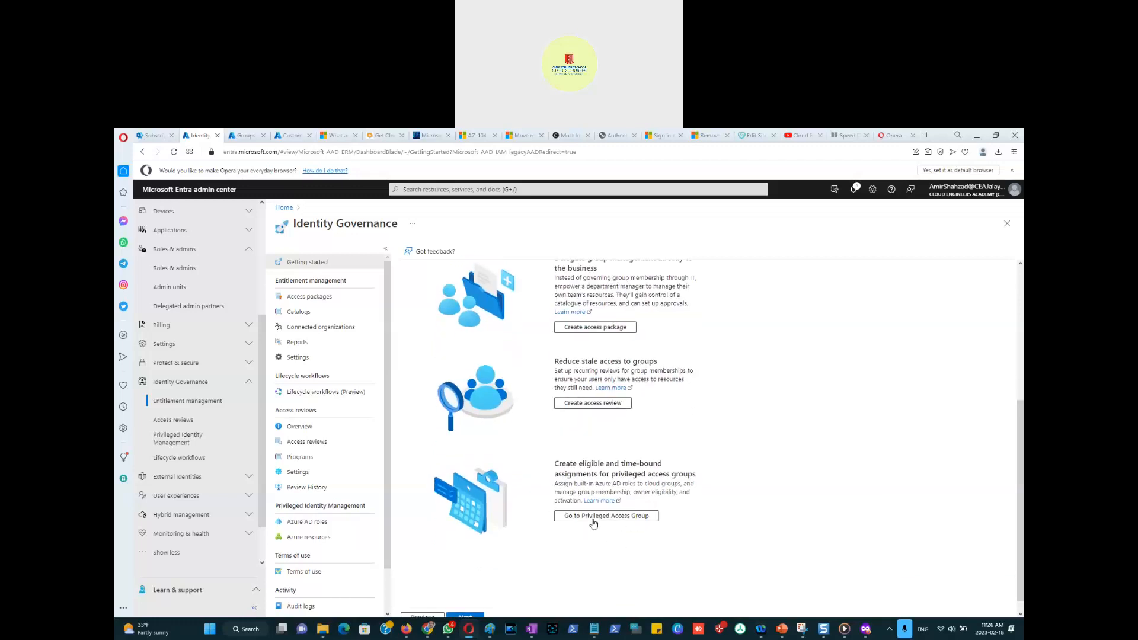
drag(662, 467, 580, 468)
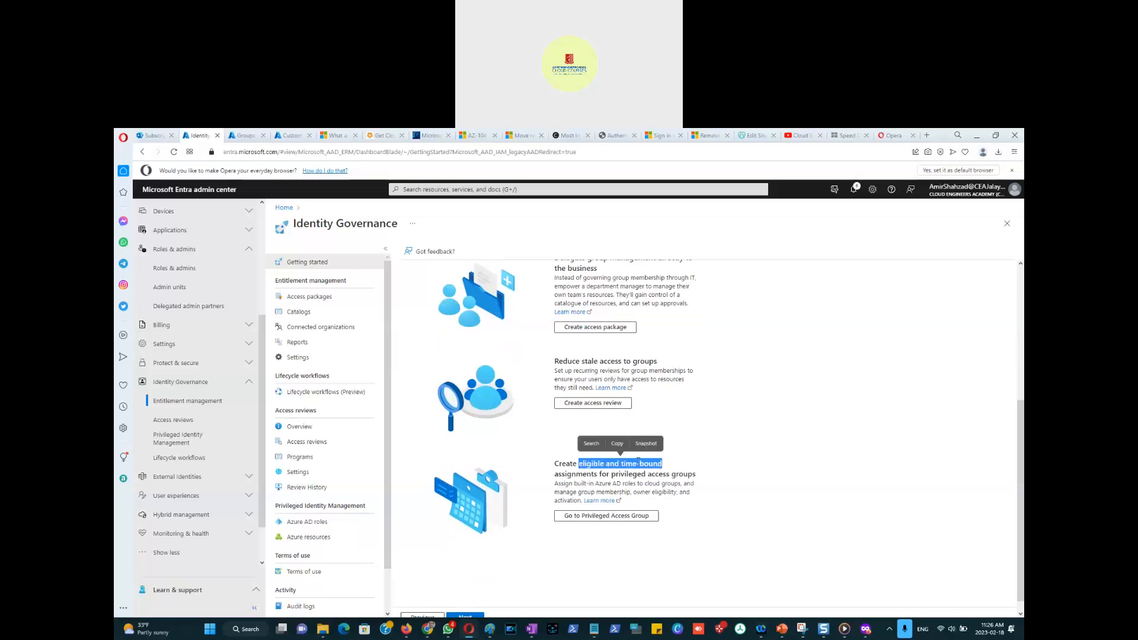
scroll(629, 500, up, 5)
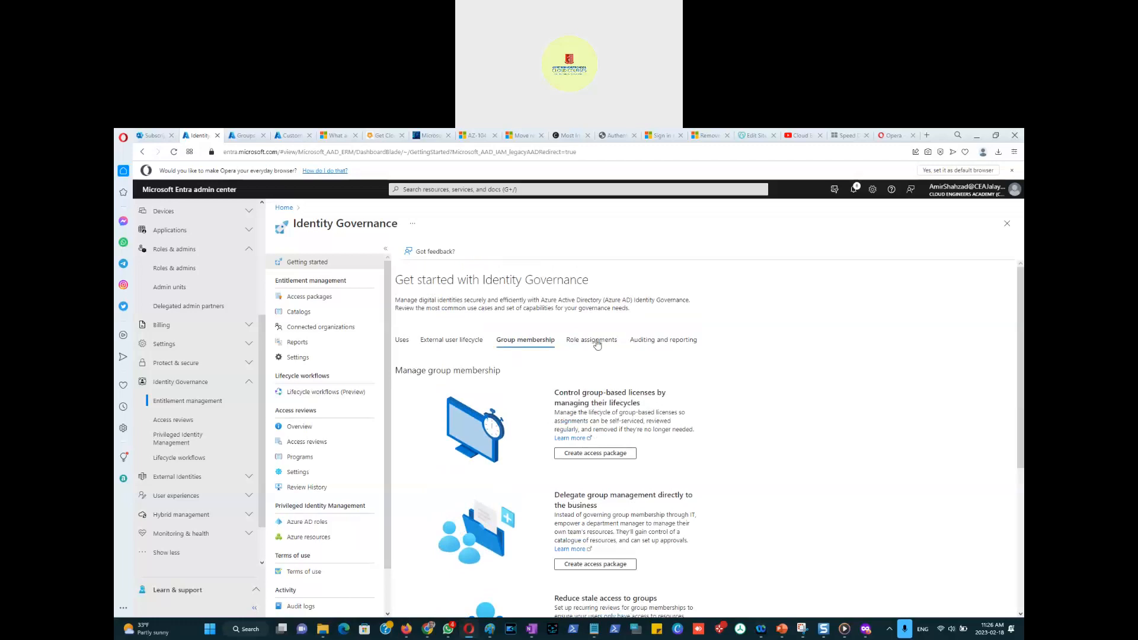
Browse Role assignments cards, highlighting 'eligible and time-bound' and the multifactor authentication heading.
click(591, 340)
scroll(582, 310, down, 2)
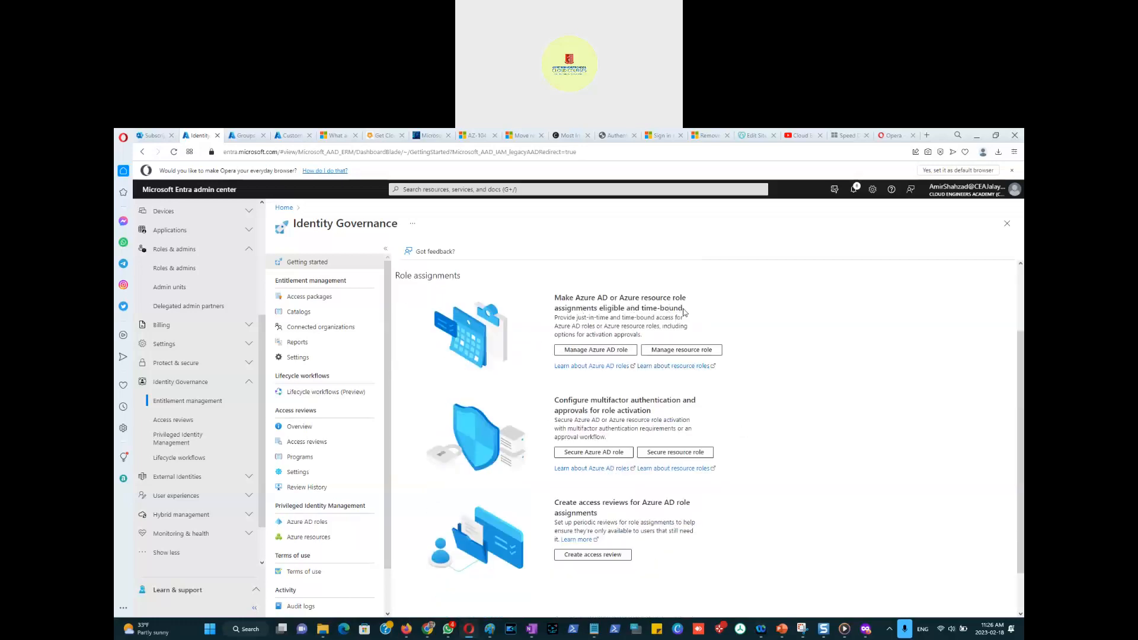
drag(684, 312, 597, 313)
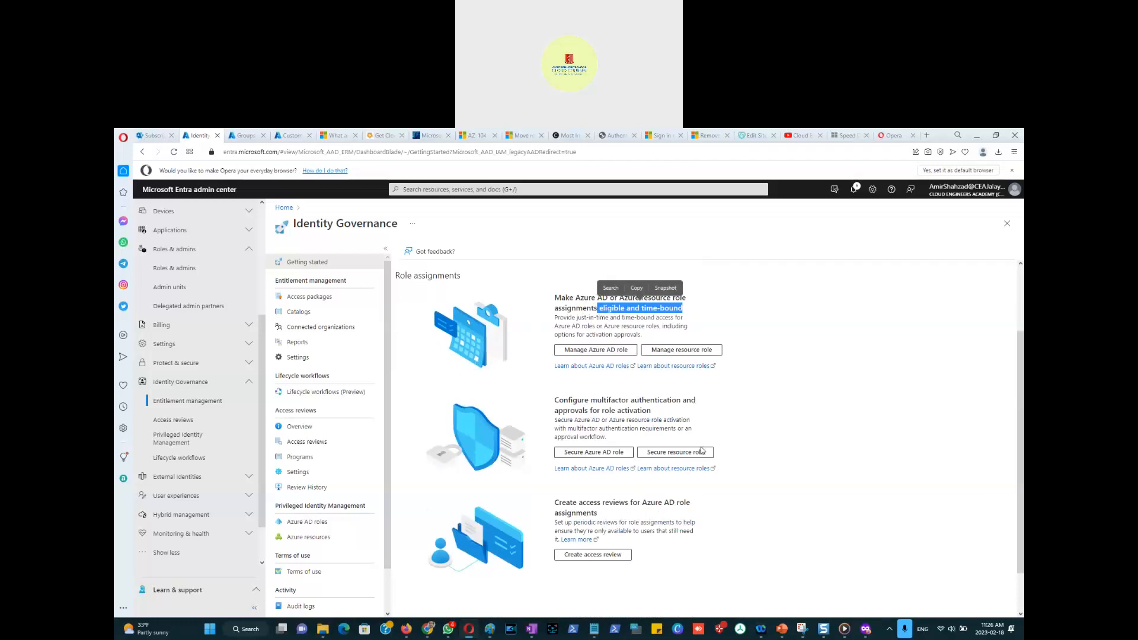
scroll(717, 462, down, 2)
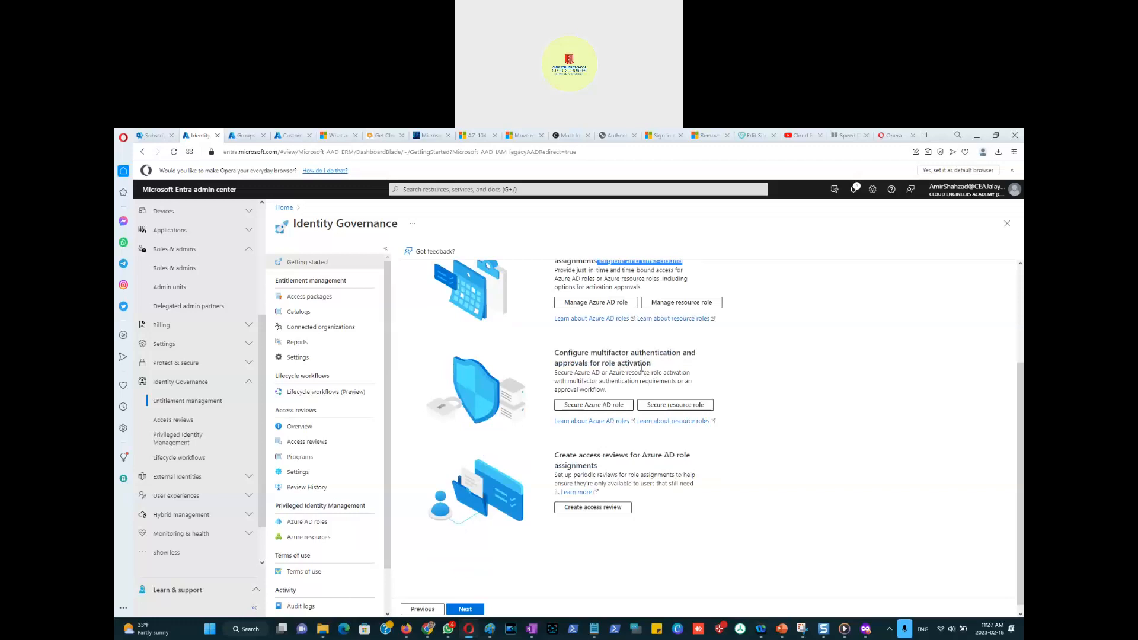
drag(652, 364, 555, 352)
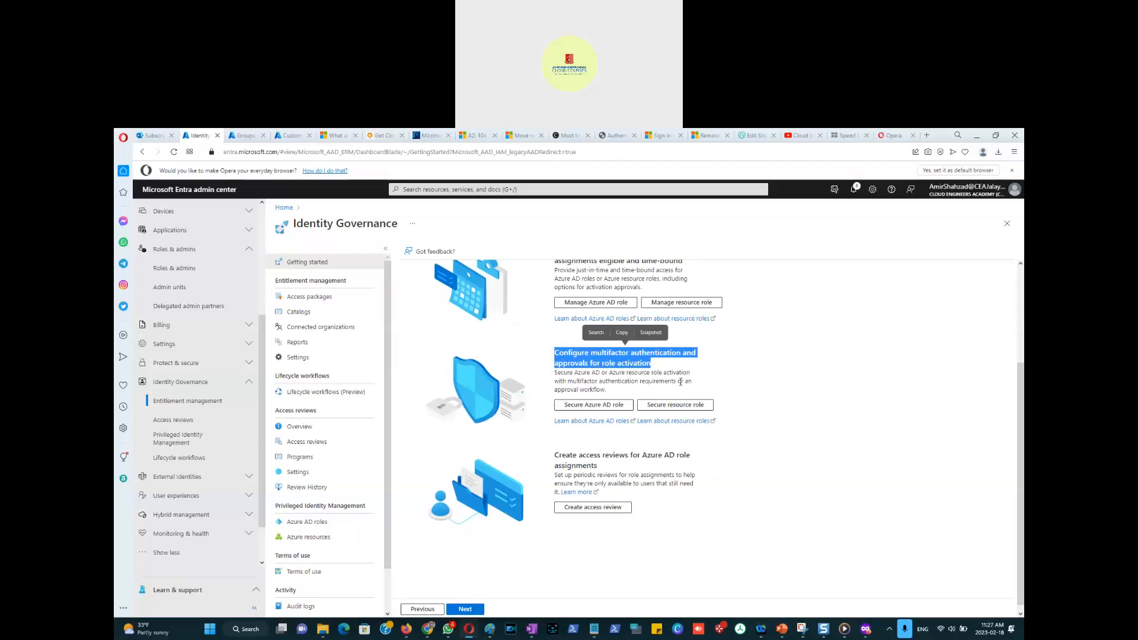
scroll(668, 370, down, 1)
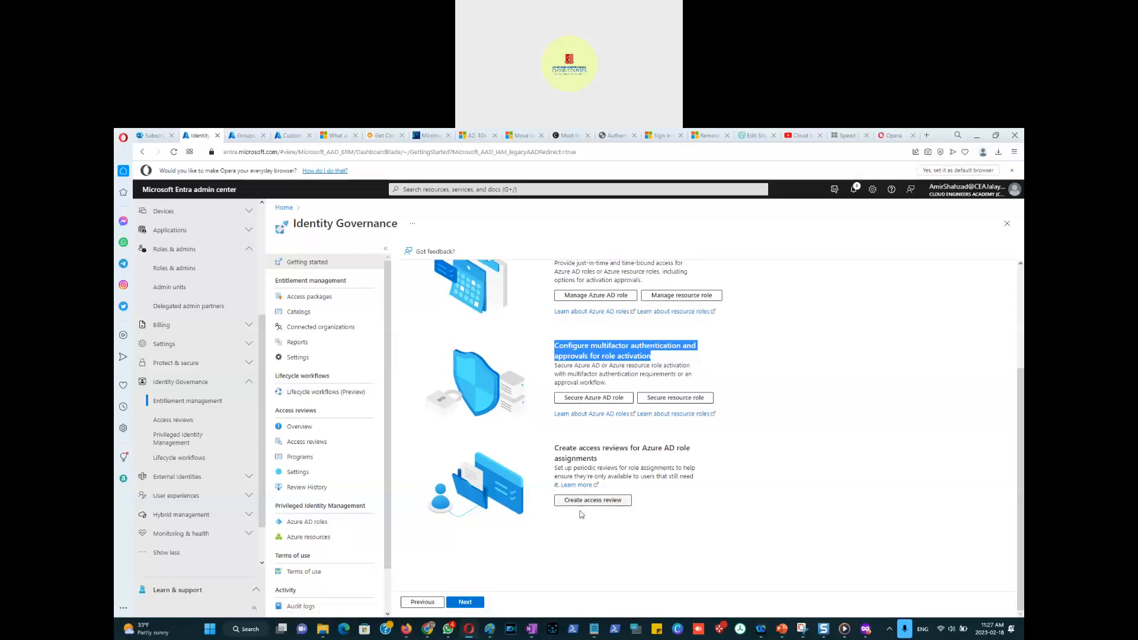
scroll(593, 415, up, 3)
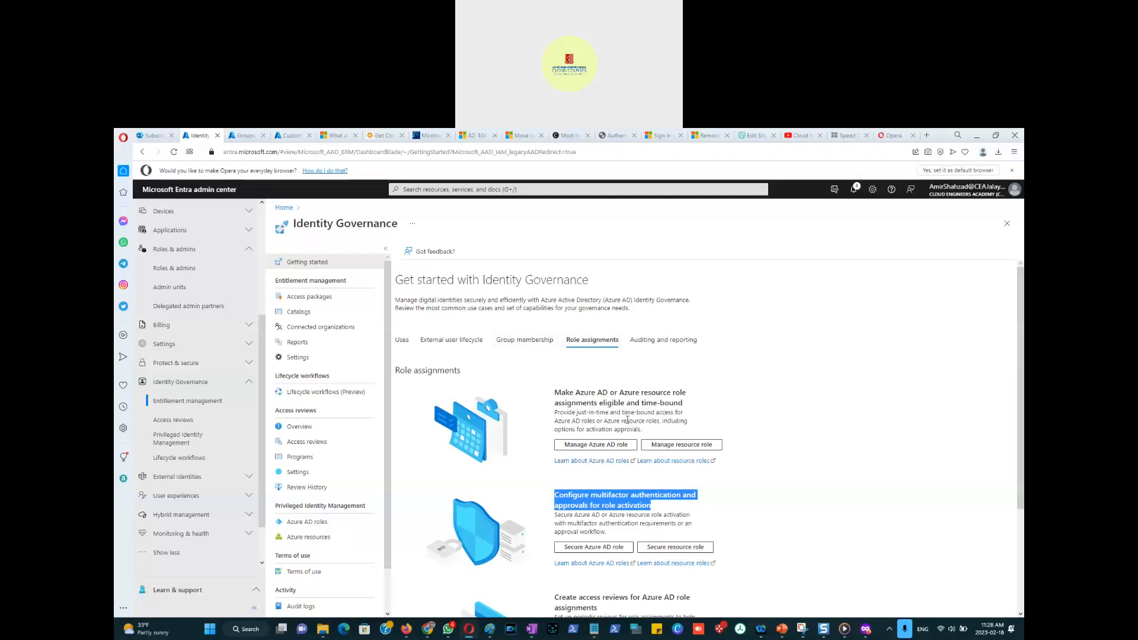
Back in PowerPoint, title slide 15 'Identity Governance tools'.
click(782, 629)
click(470, 291)
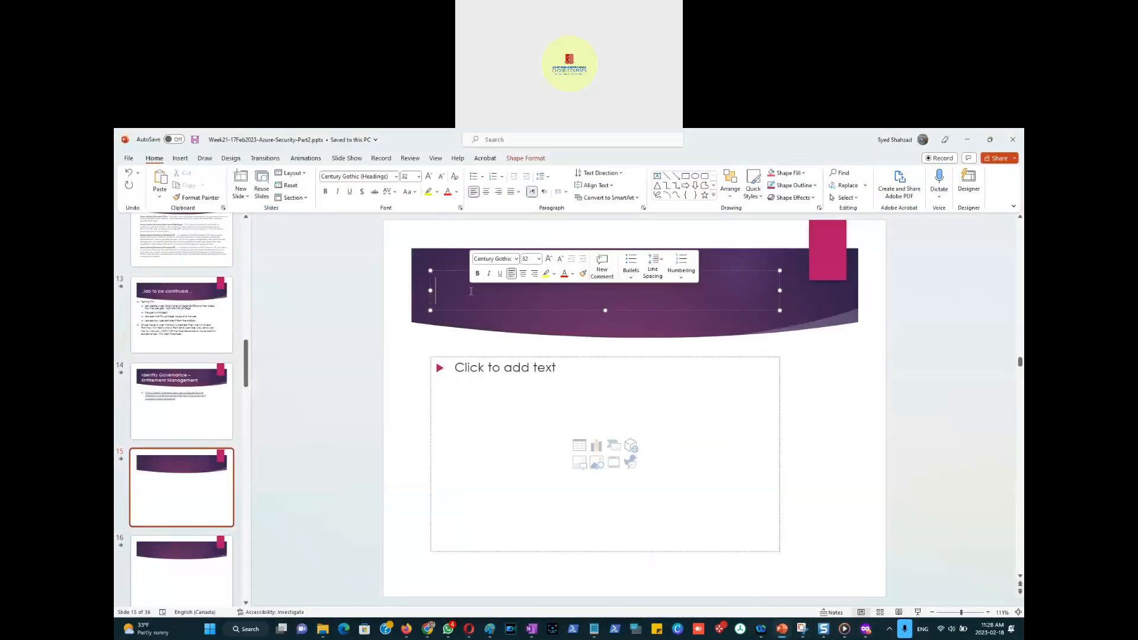
text(Identi)
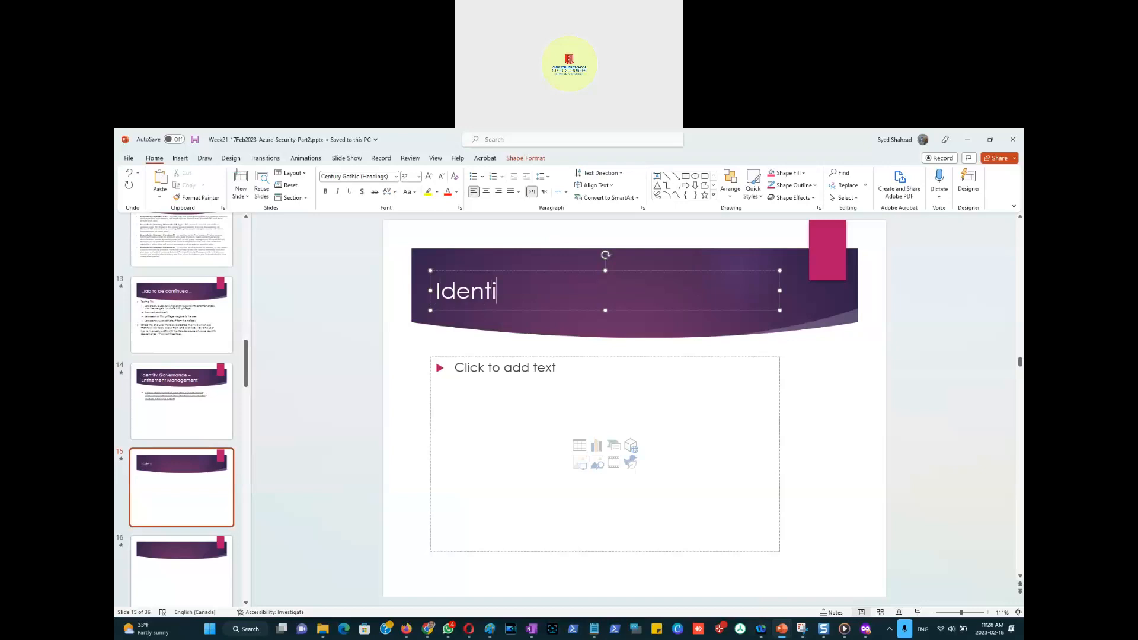
text(ty Governance)
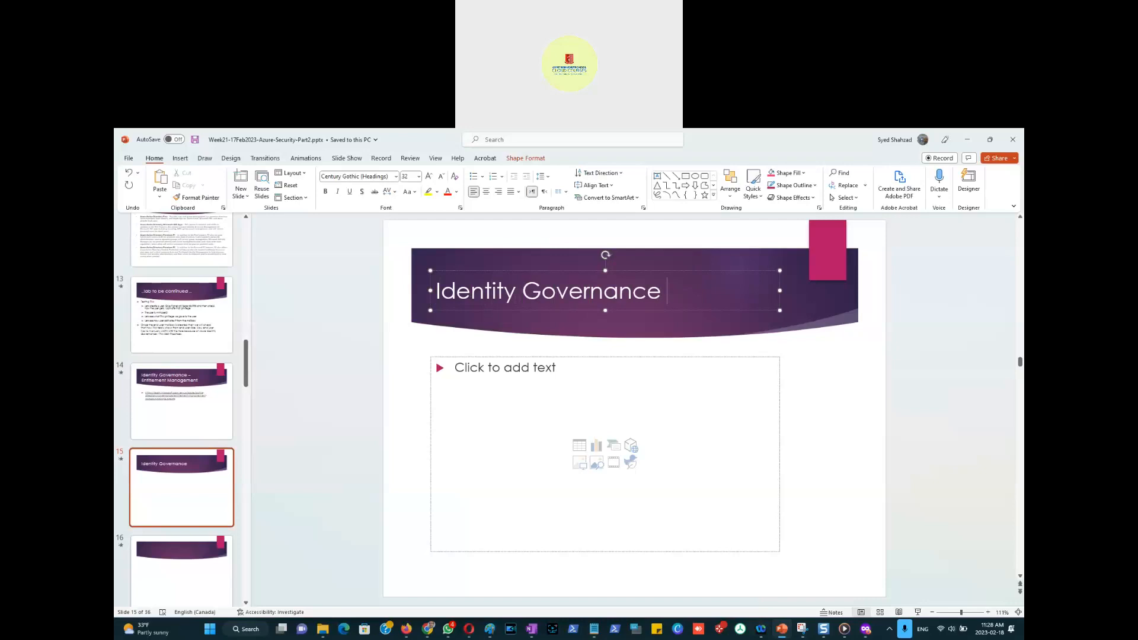
text( tools)
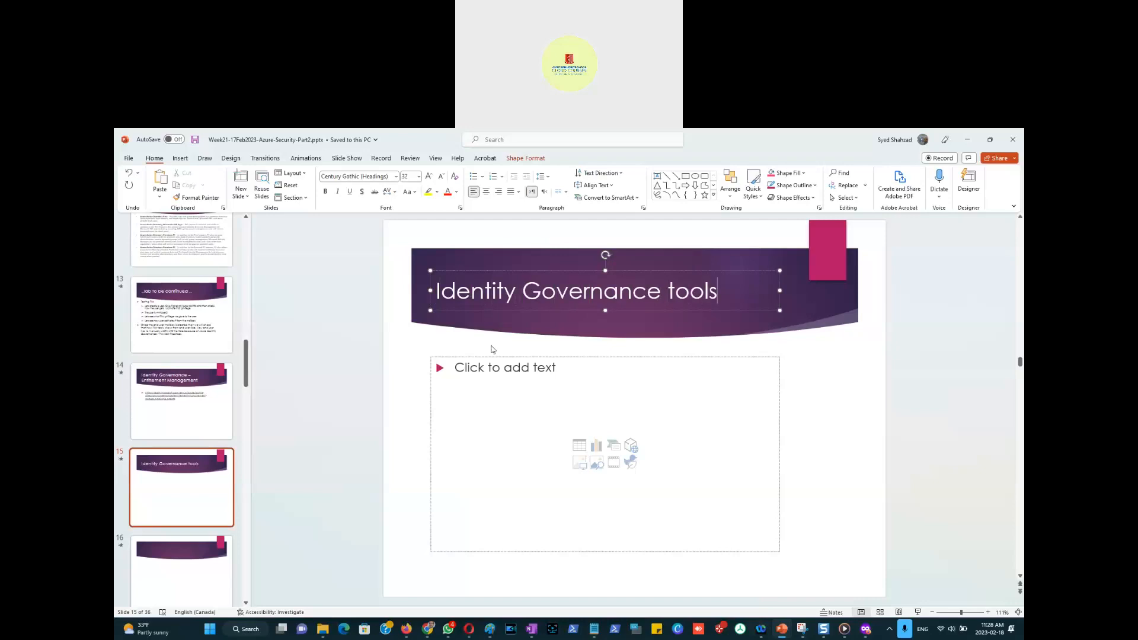
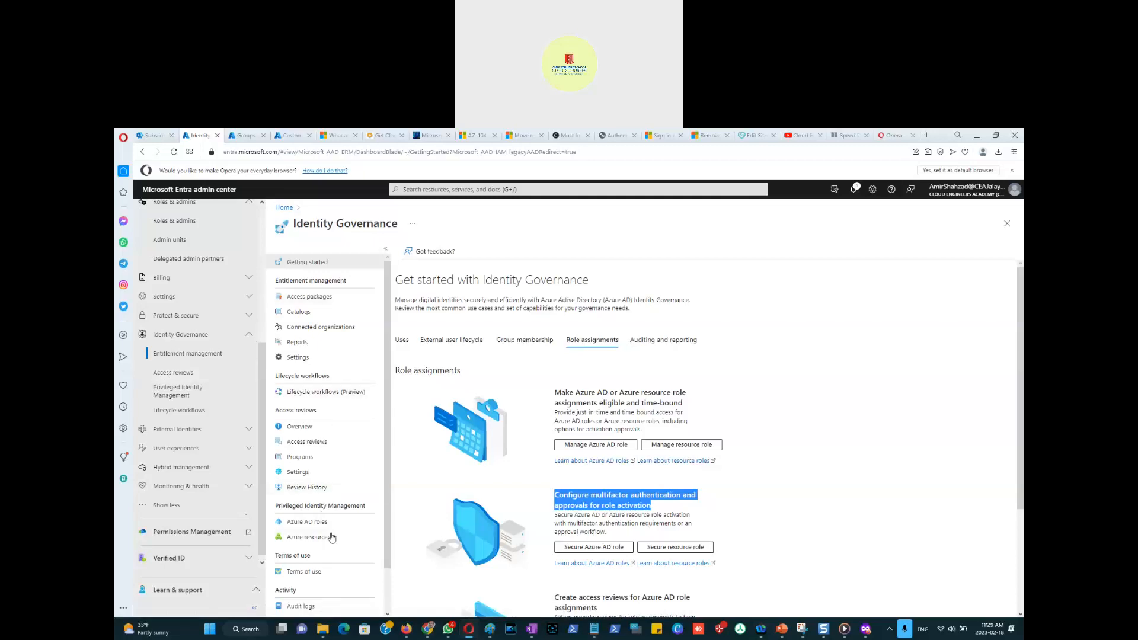
Scroll through the Role assignments tab of the Identity Governance getting-started page.
scroll(349, 362, down, 1)
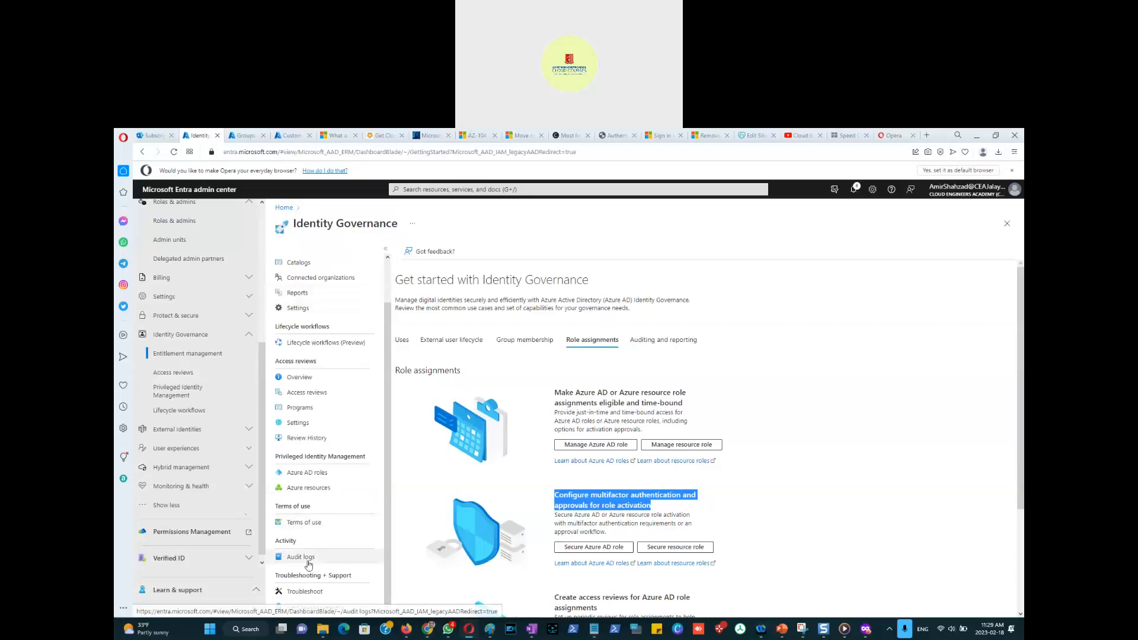
Open the Lifecycle workflows Getting Started guide and highlight what lifecycle workflows let you create.
click(172, 413)
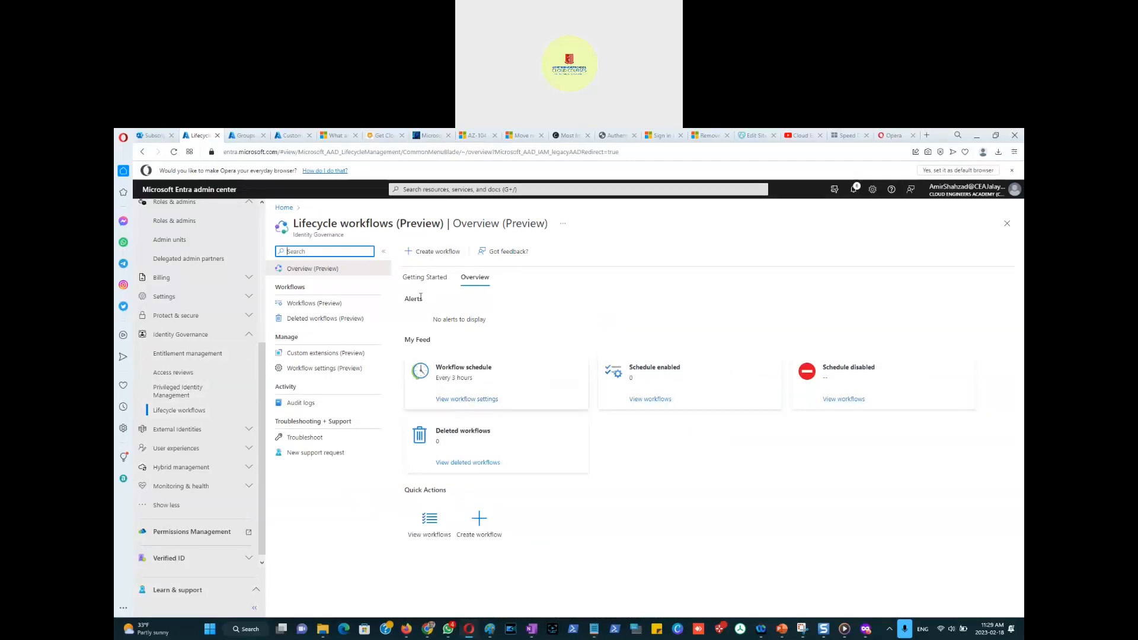
click(415, 279)
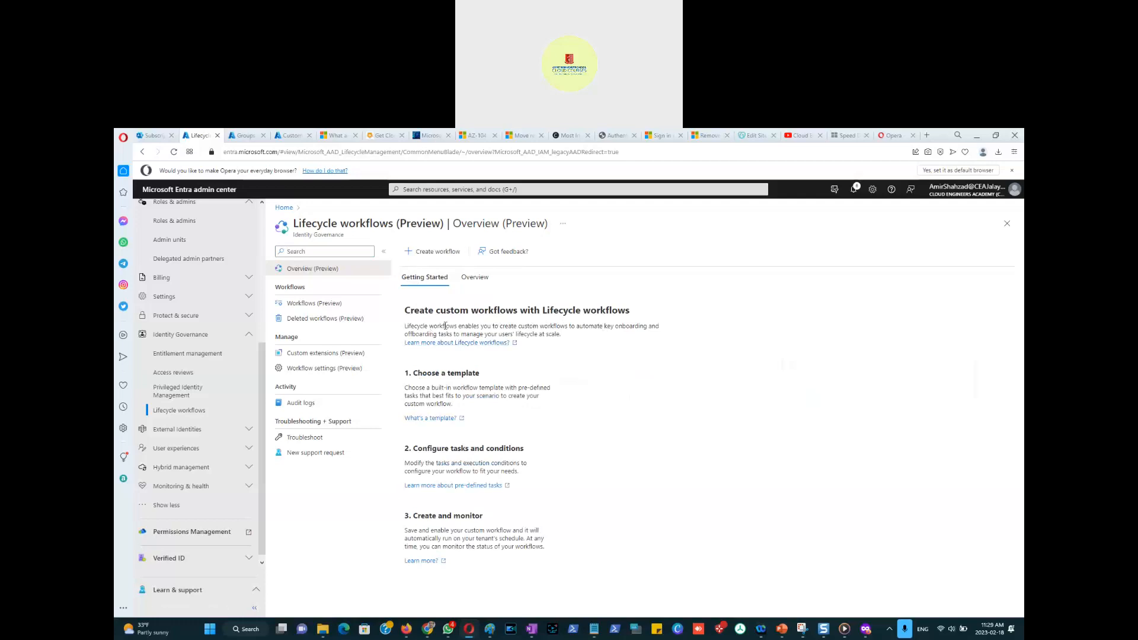
drag(457, 326, 565, 340)
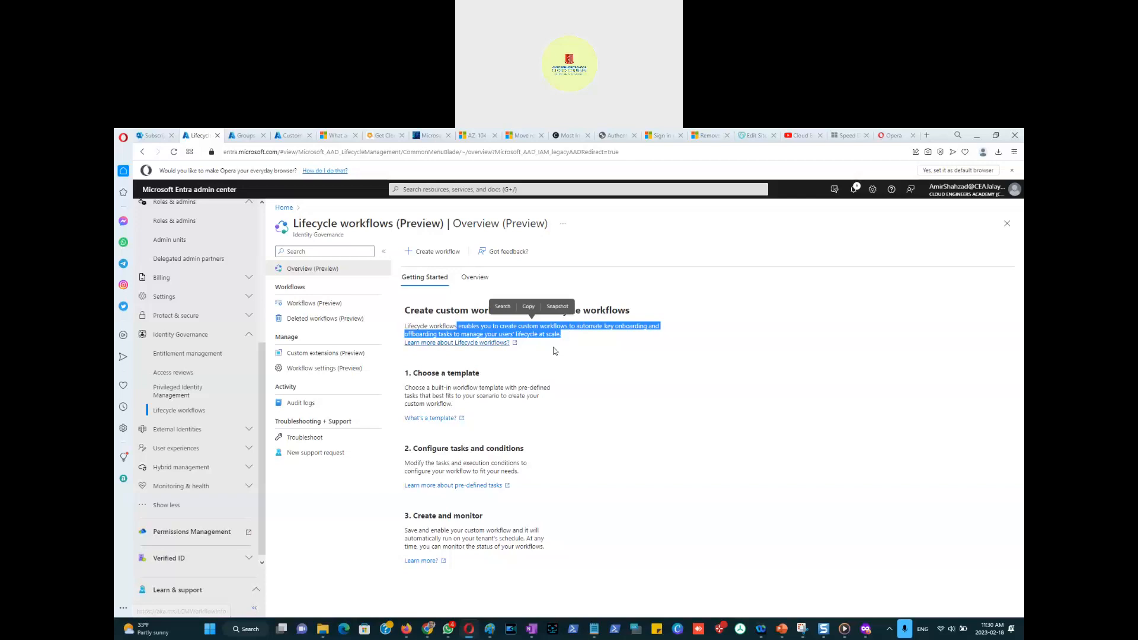
click(615, 336)
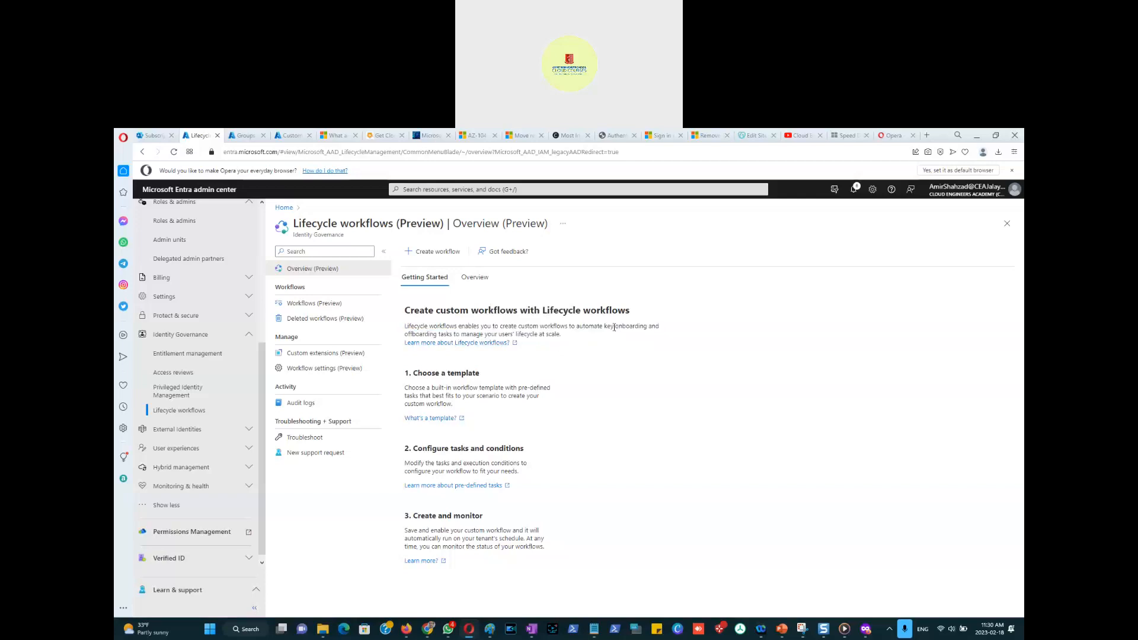
Highlight the words onboarding, offboarding and workflow in the getting-started guidance.
drag(616, 328, 437, 336)
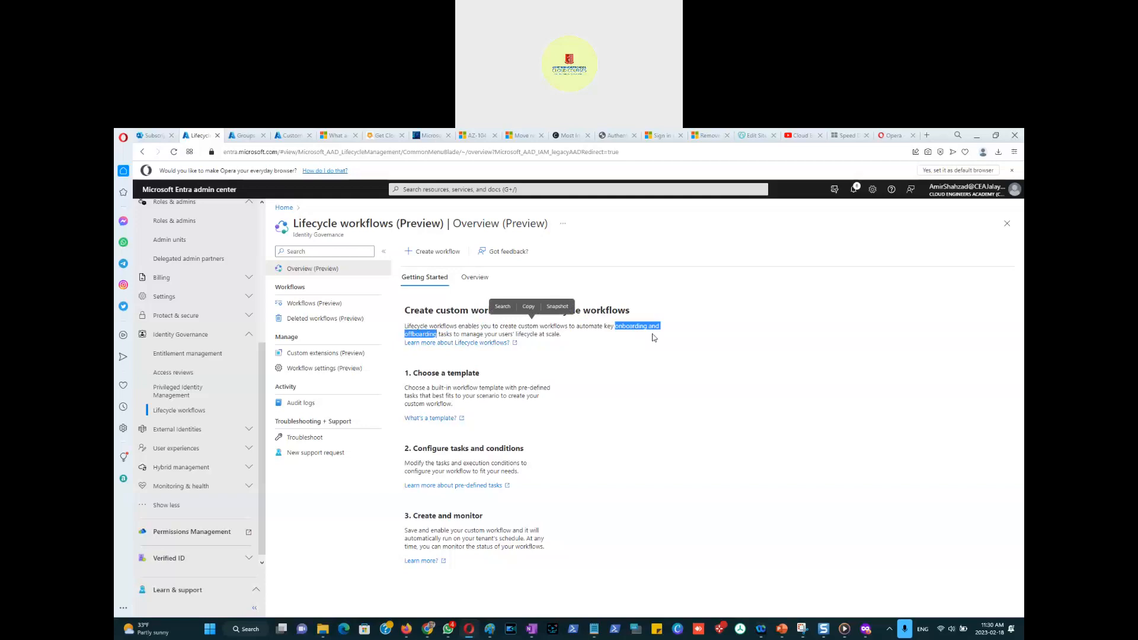
click(616, 326)
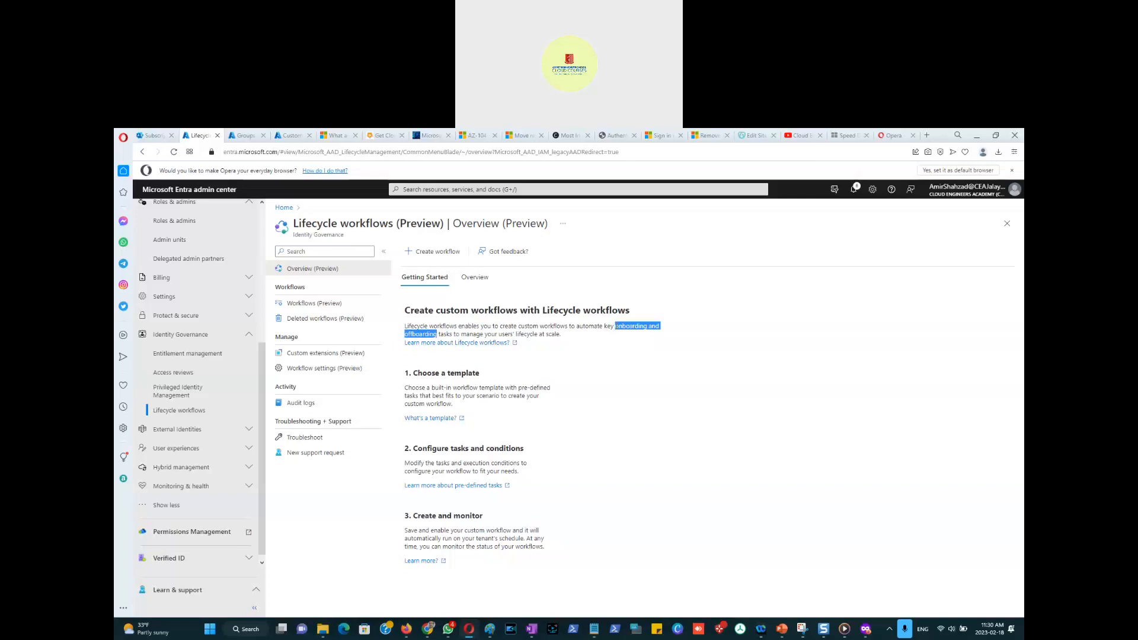
click(617, 327)
drag(616, 326, 645, 327)
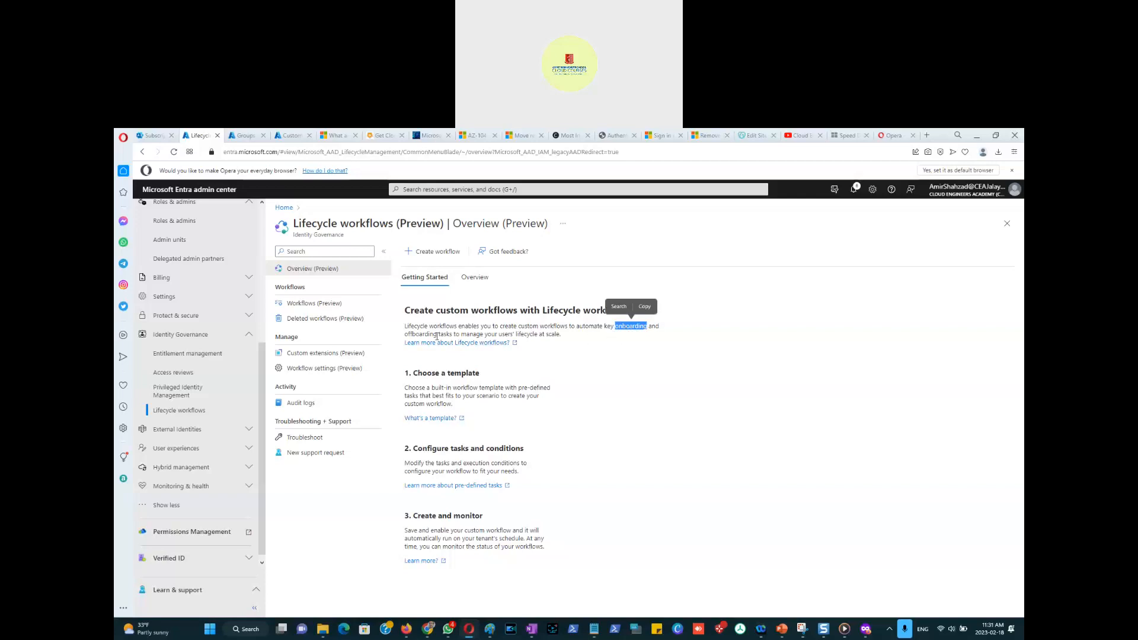
drag(437, 335, 404, 335)
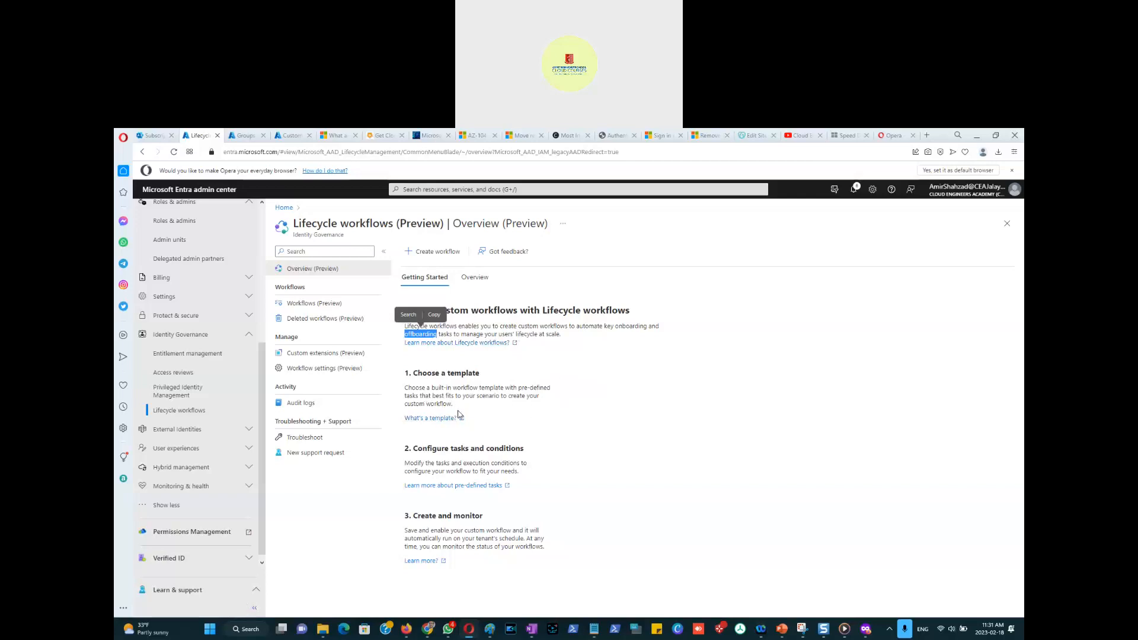
drag(472, 310, 519, 313)
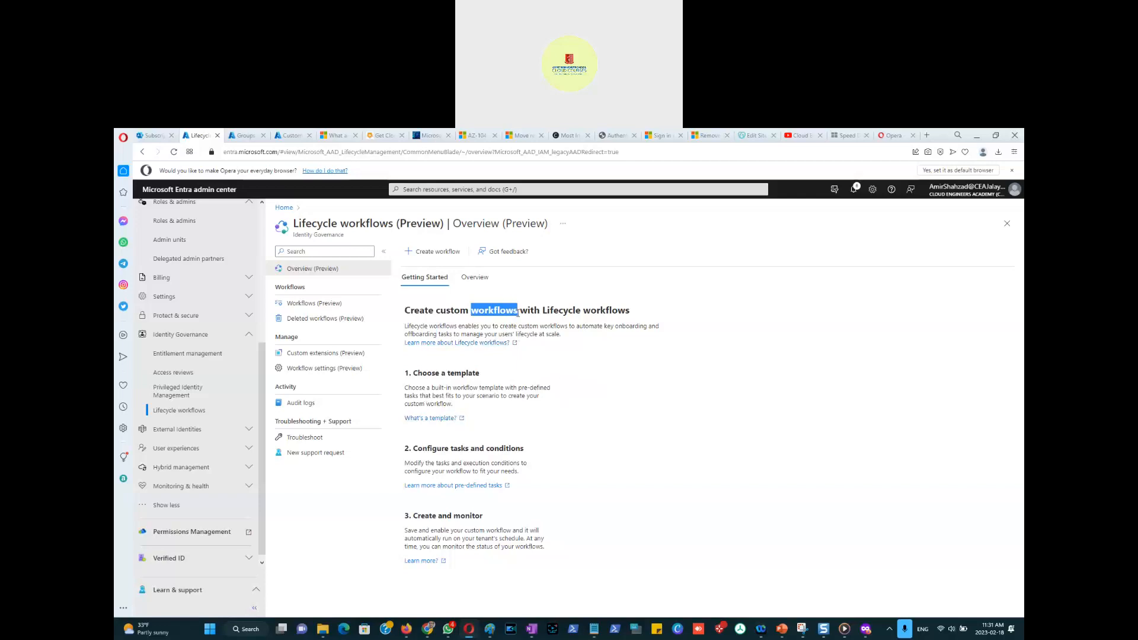
drag(518, 313, 517, 312)
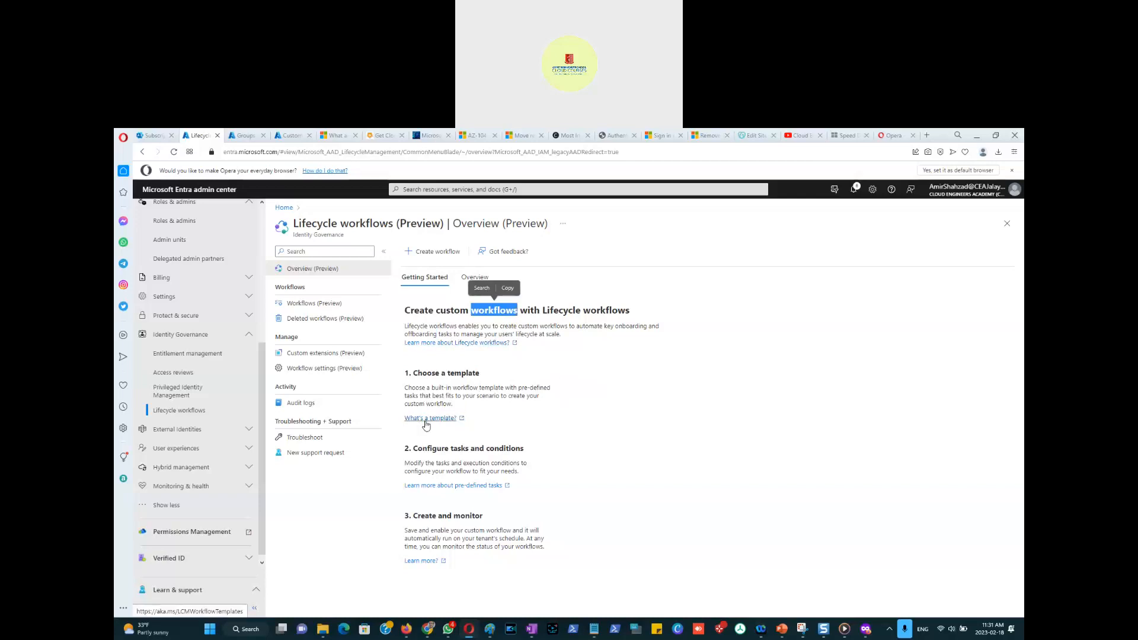
Open the 'What's a template?' article and enlarge the screenshot of the six built-in workflow templates.
click(425, 421)
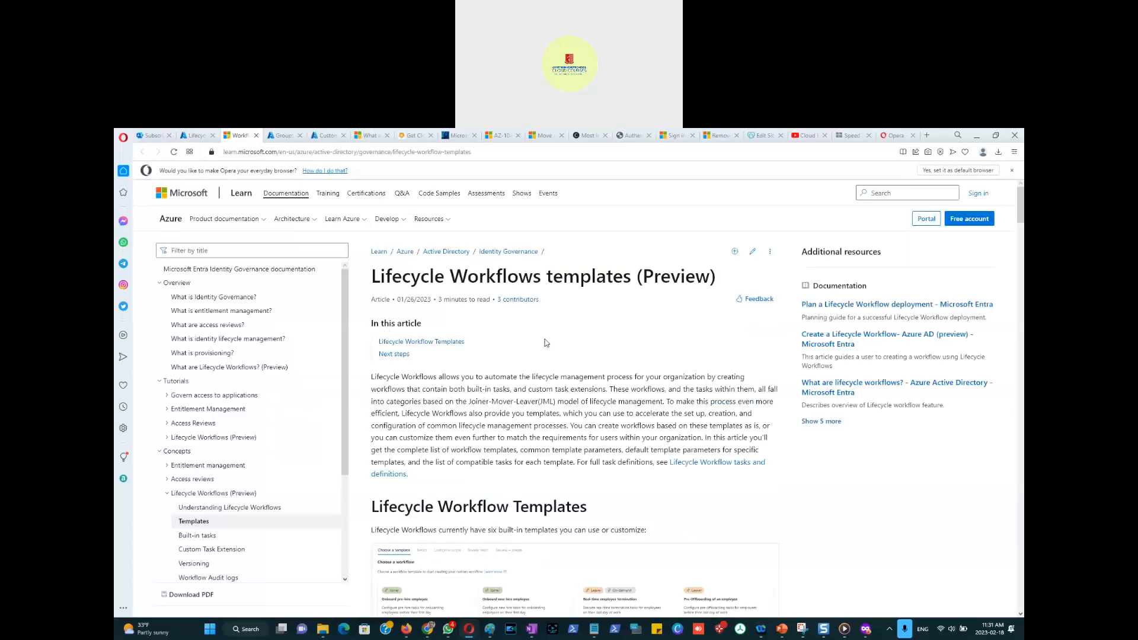
scroll(507, 403, down, 3)
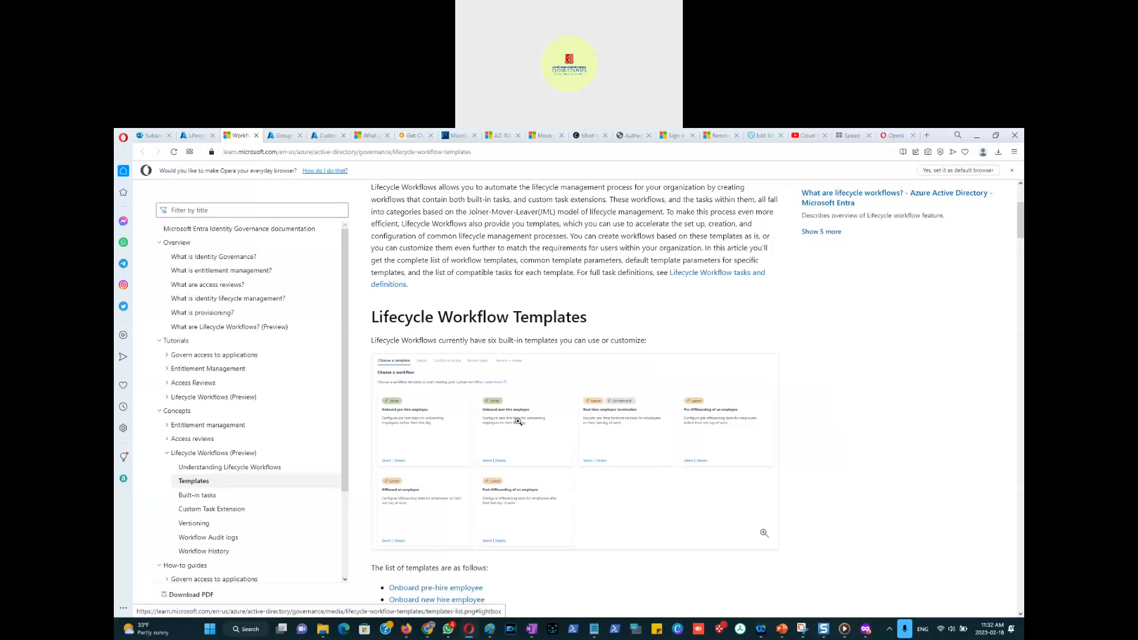
click(618, 418)
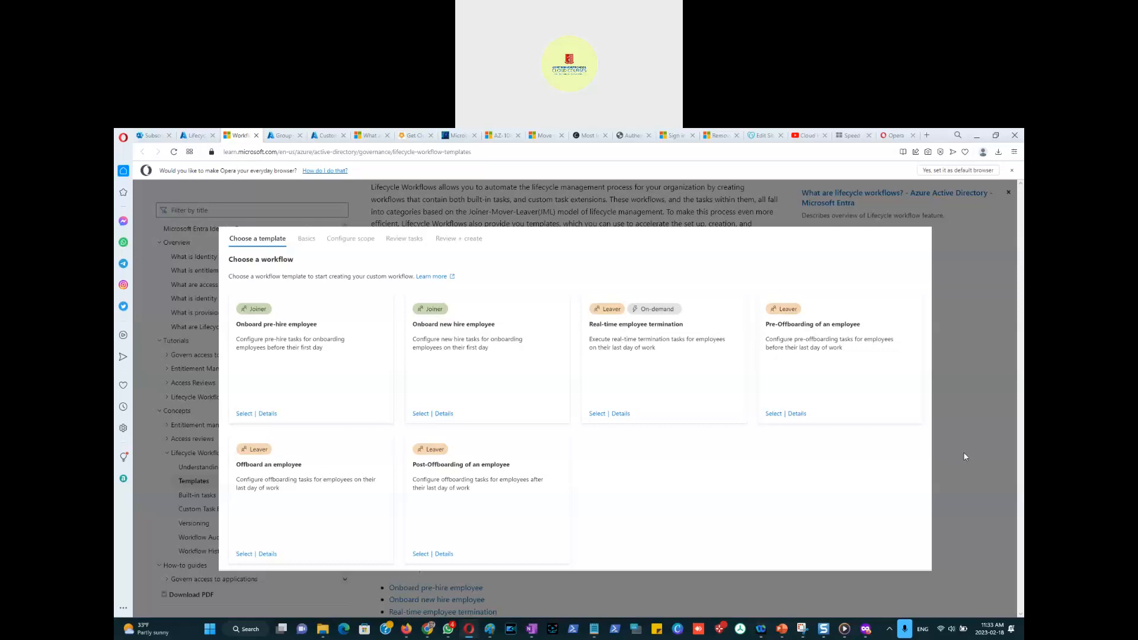
click(955, 417)
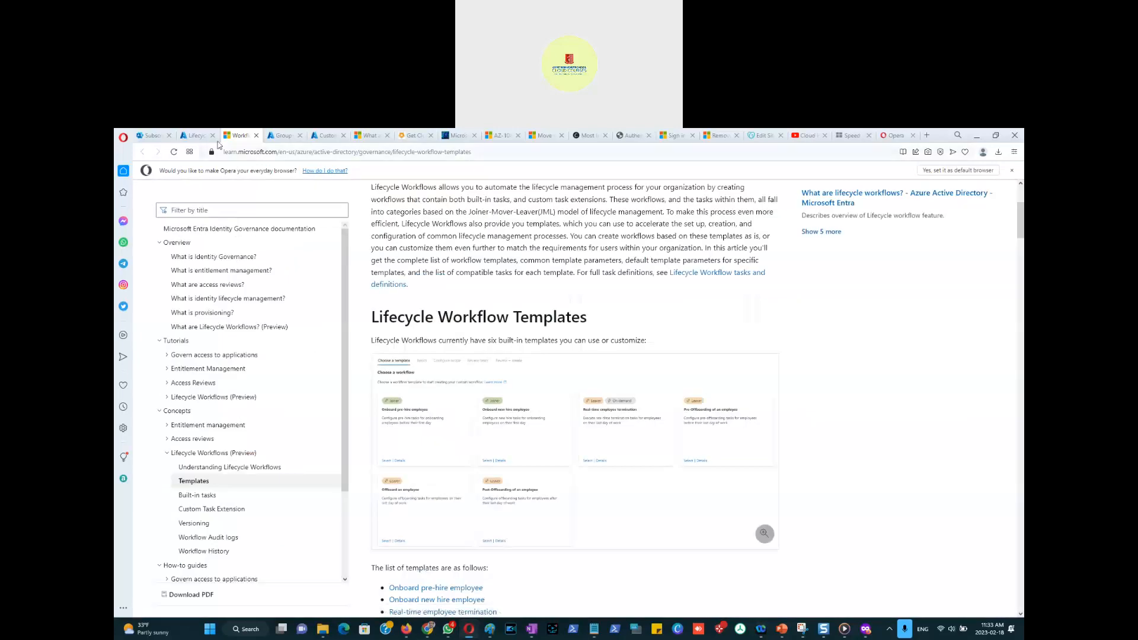
Back in Entra, collapse the extra navigation and open Conditional Access under Protect & secure.
click(197, 136)
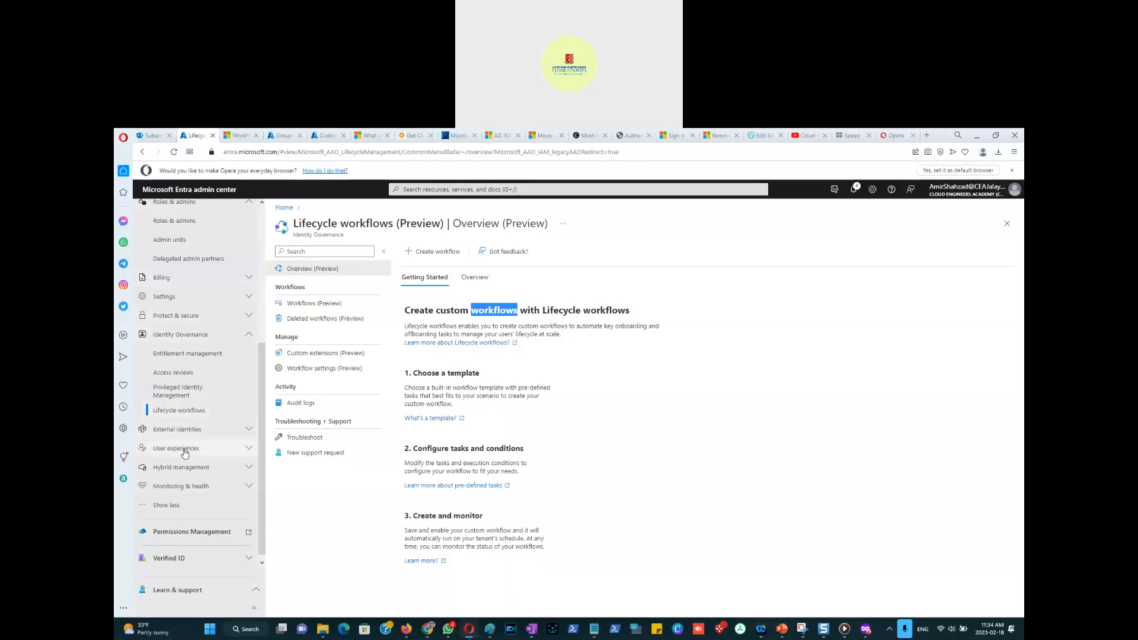
click(170, 506)
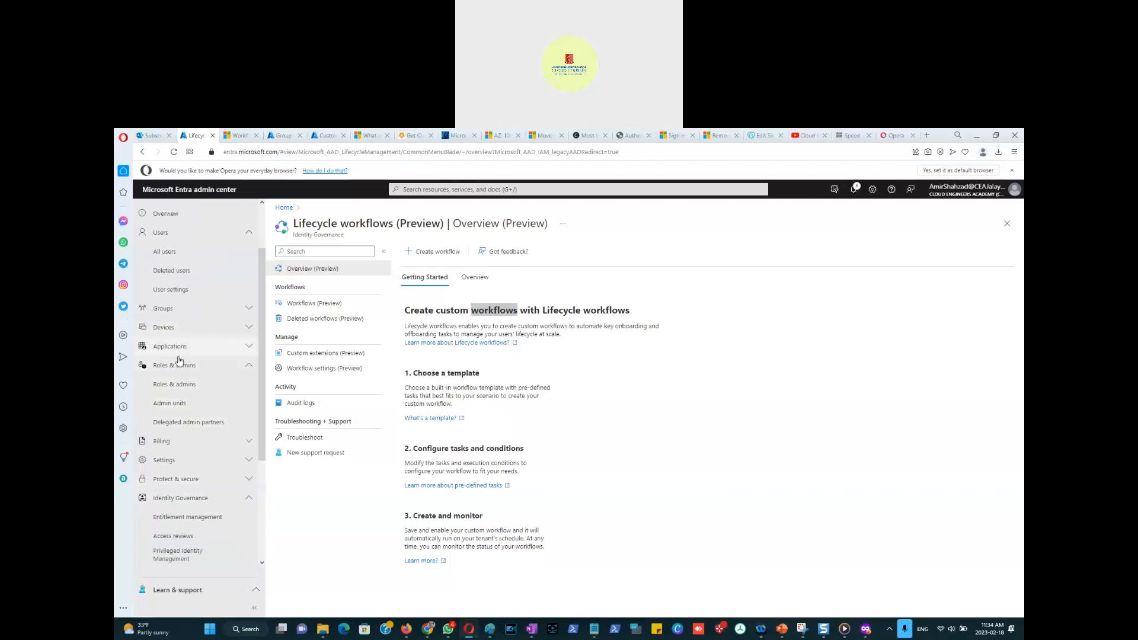
click(184, 479)
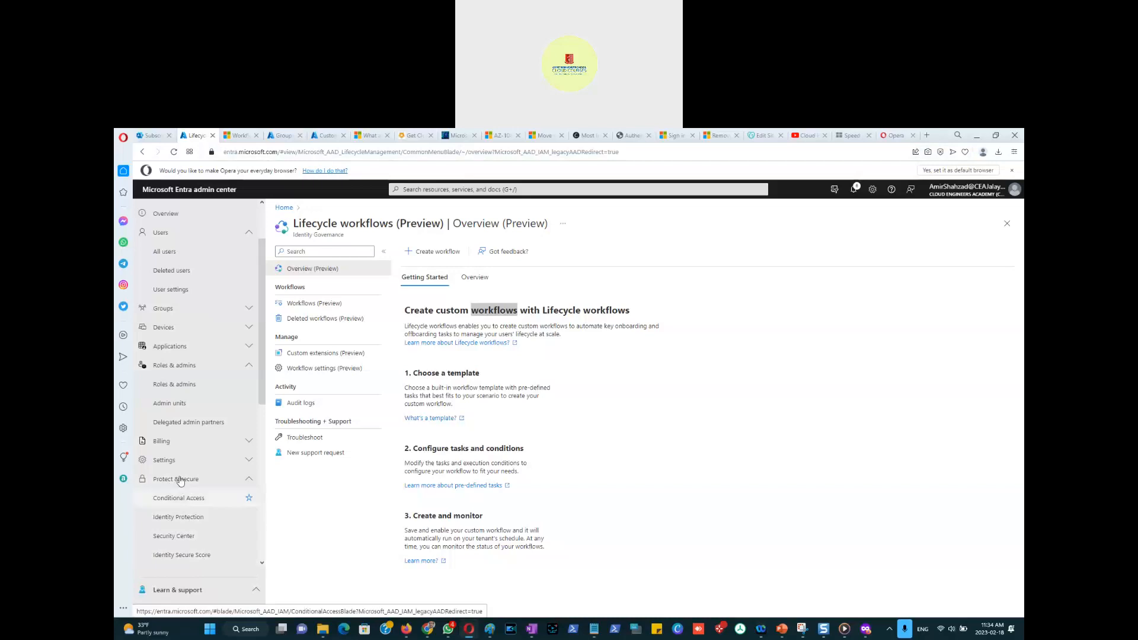
click(182, 501)
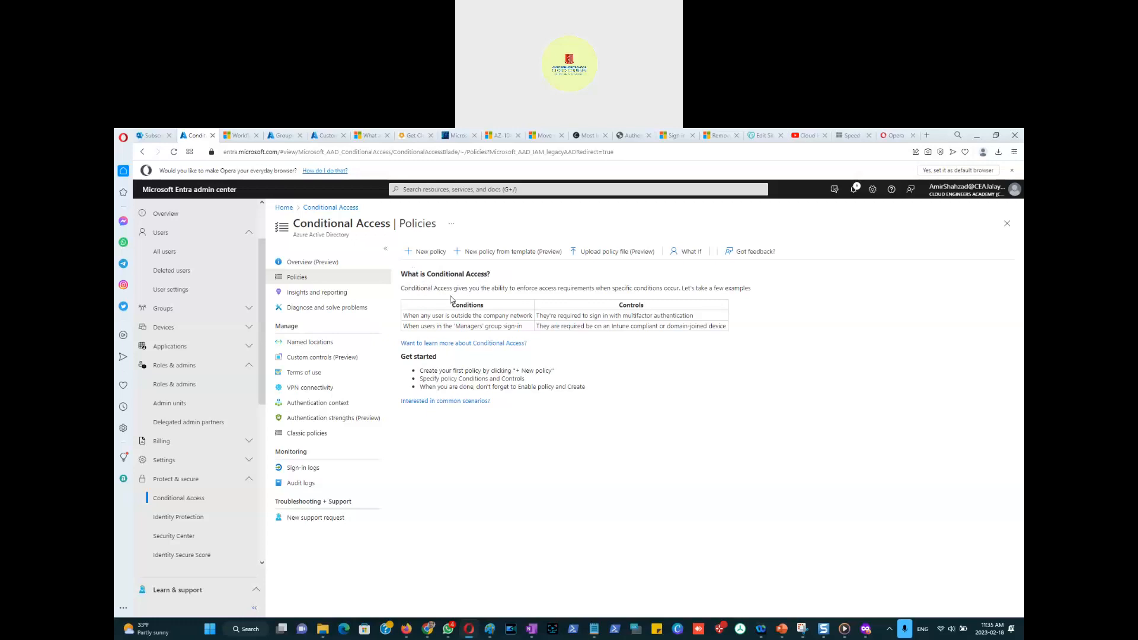
Abandon a new policy draft and open the empty Named locations page.
click(426, 259)
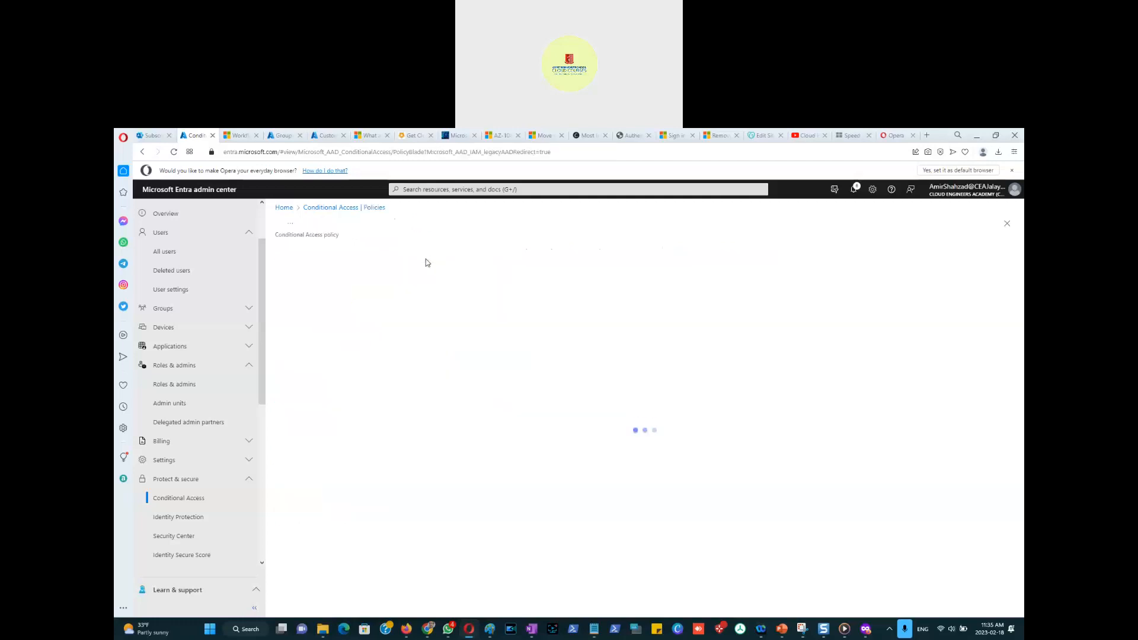
click(341, 208)
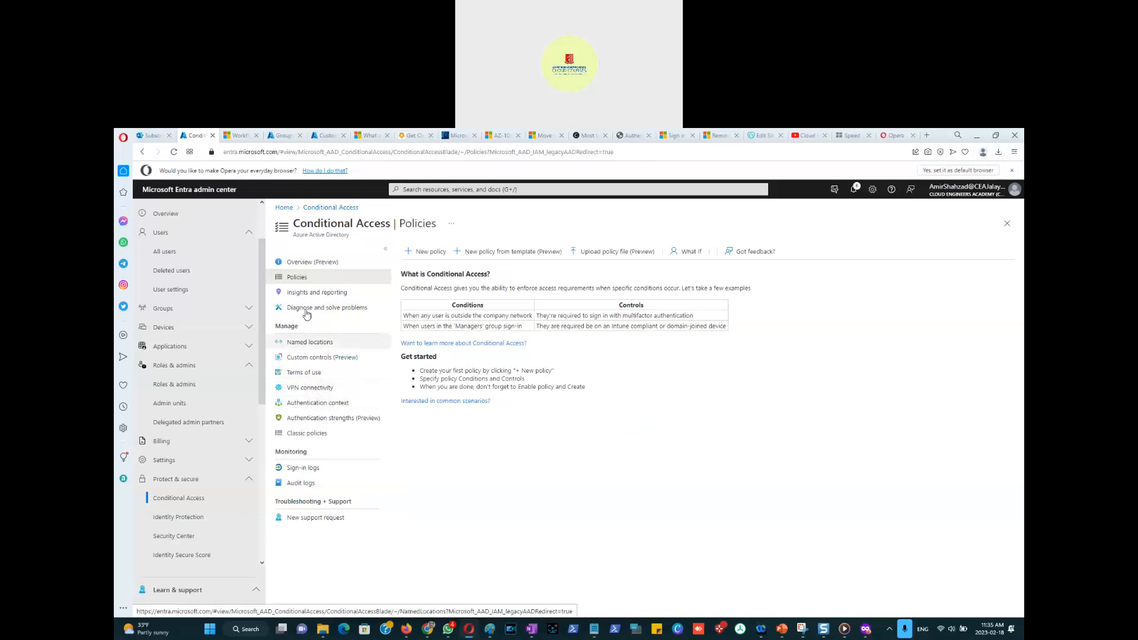
click(303, 348)
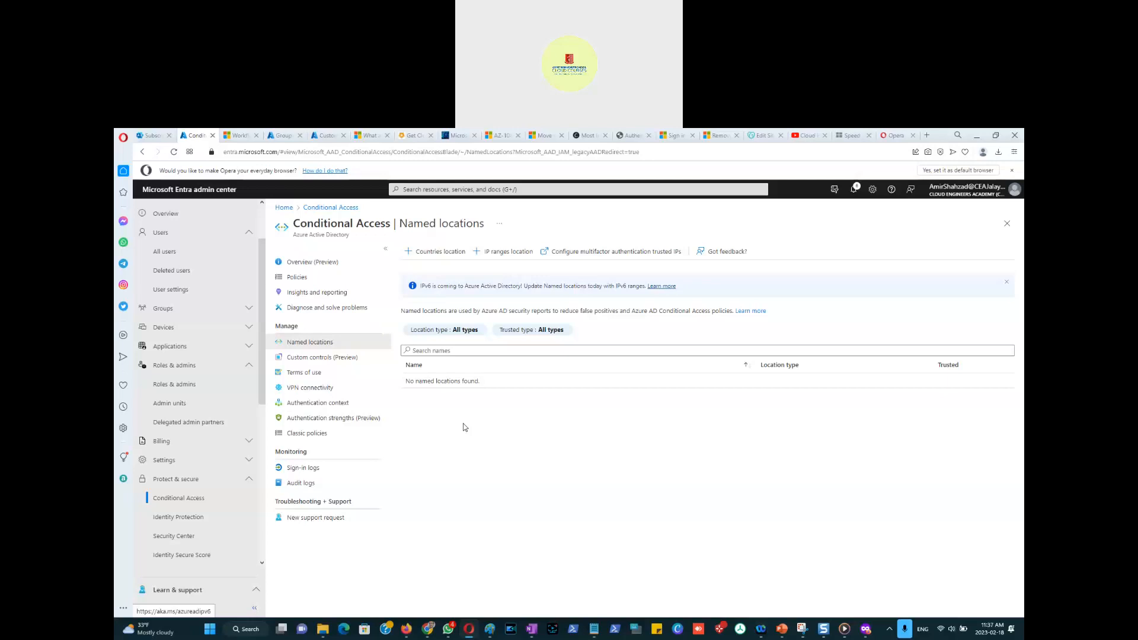
Create the countries named location 'canada-Connectivity' with Canada included.
click(445, 255)
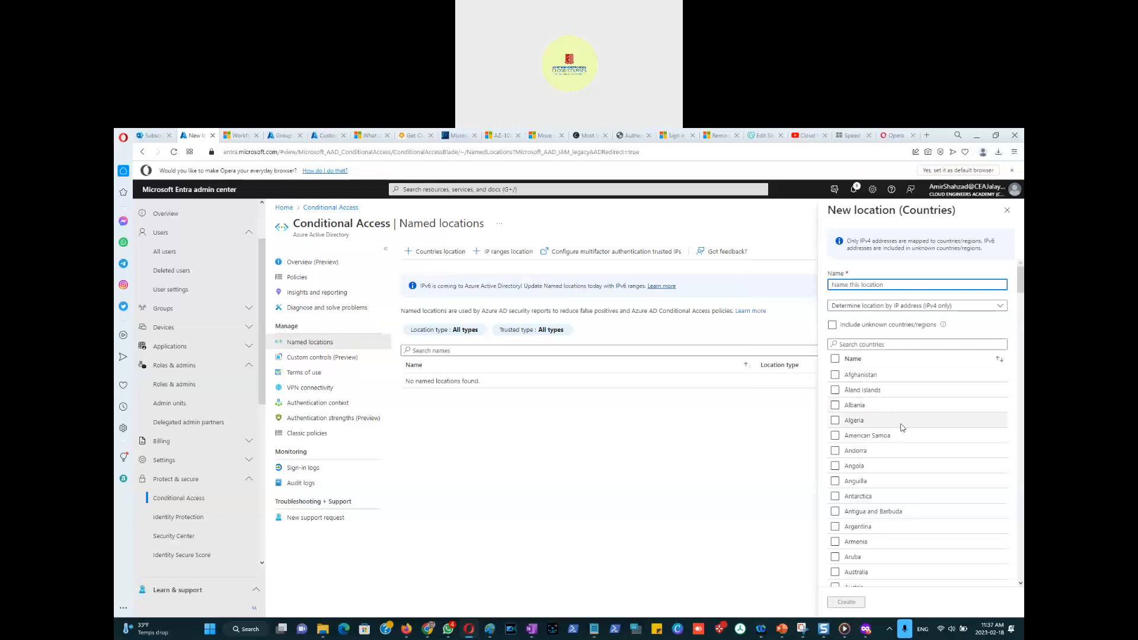
text(canada)
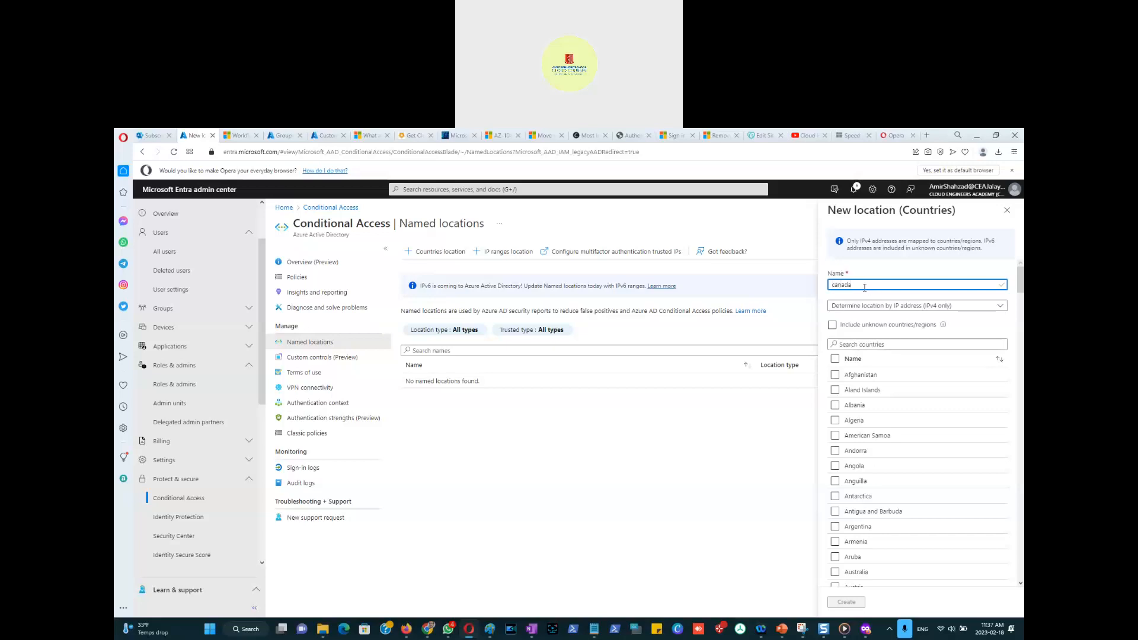
text(-Connectivity)
click(858, 345)
text(canada)
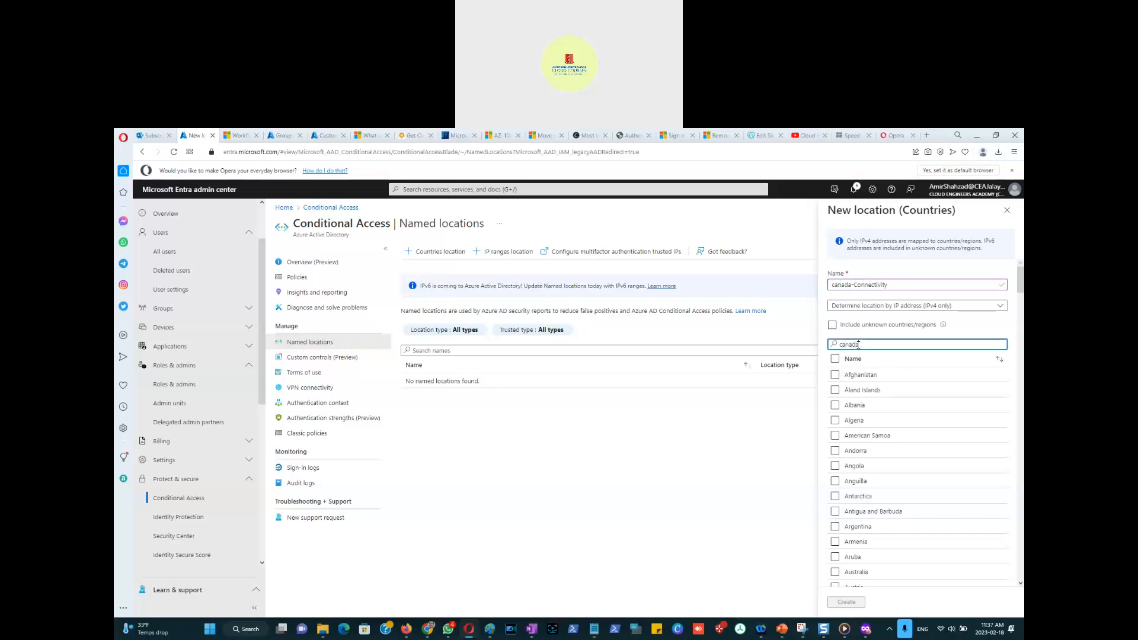
click(836, 375)
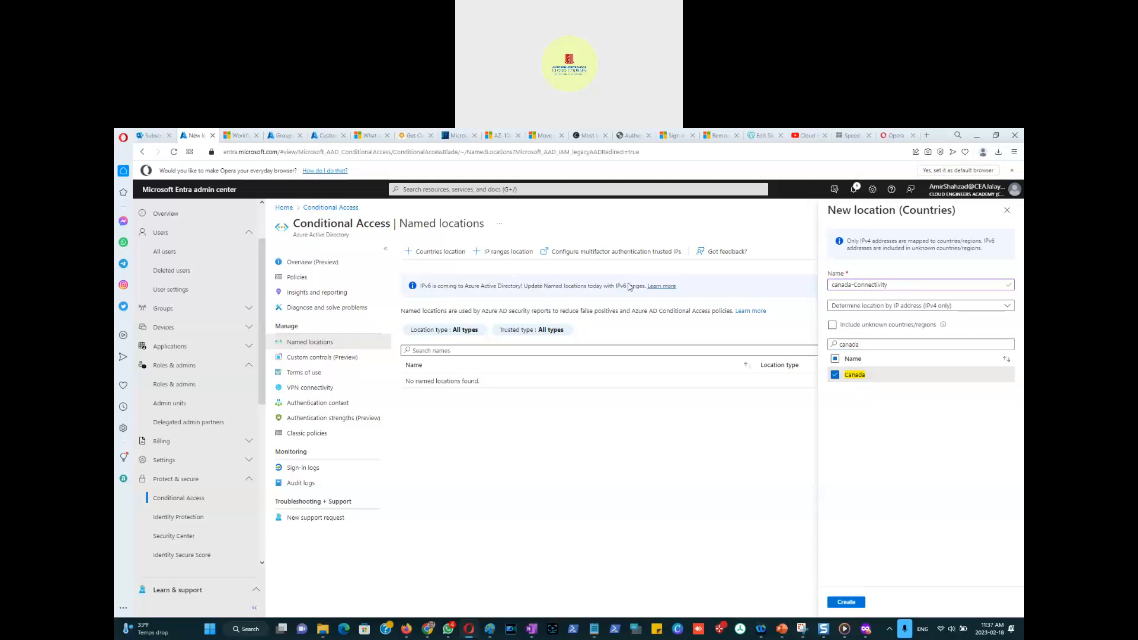
click(845, 602)
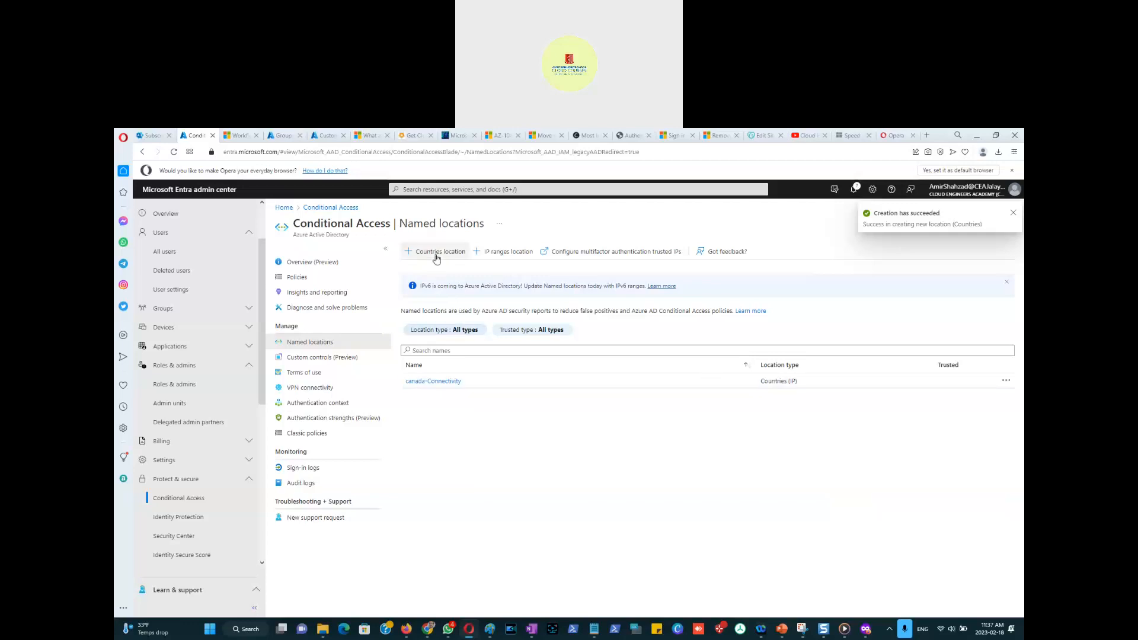
Start a new IP-ranges named location, then go to the Opera update tab's address bar.
click(504, 254)
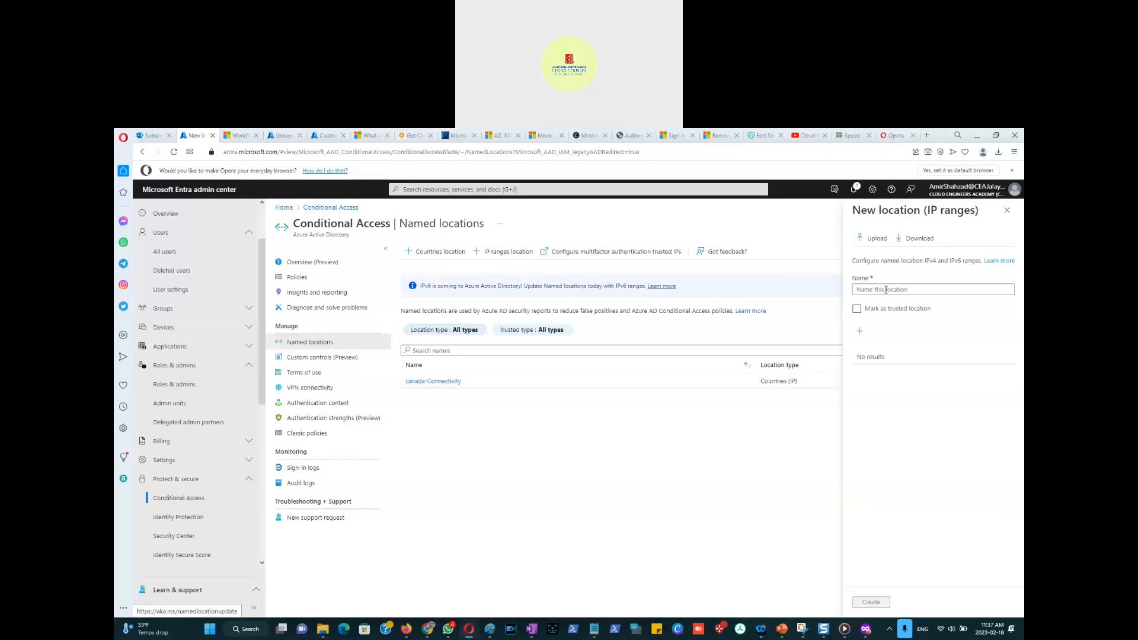
click(886, 290)
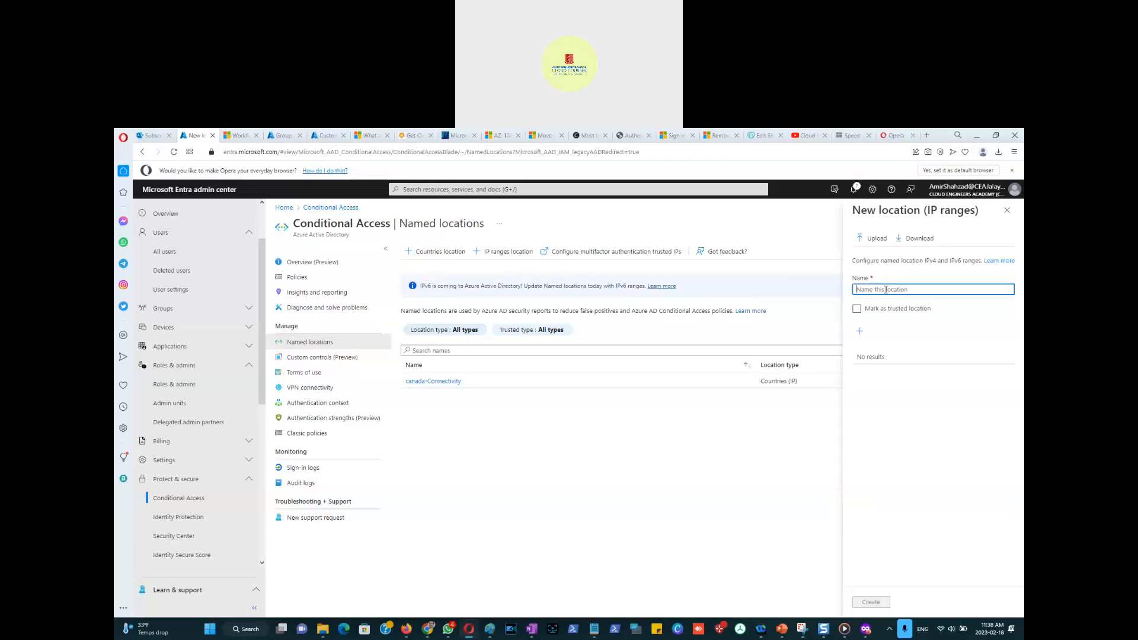
click(900, 137)
click(360, 152)
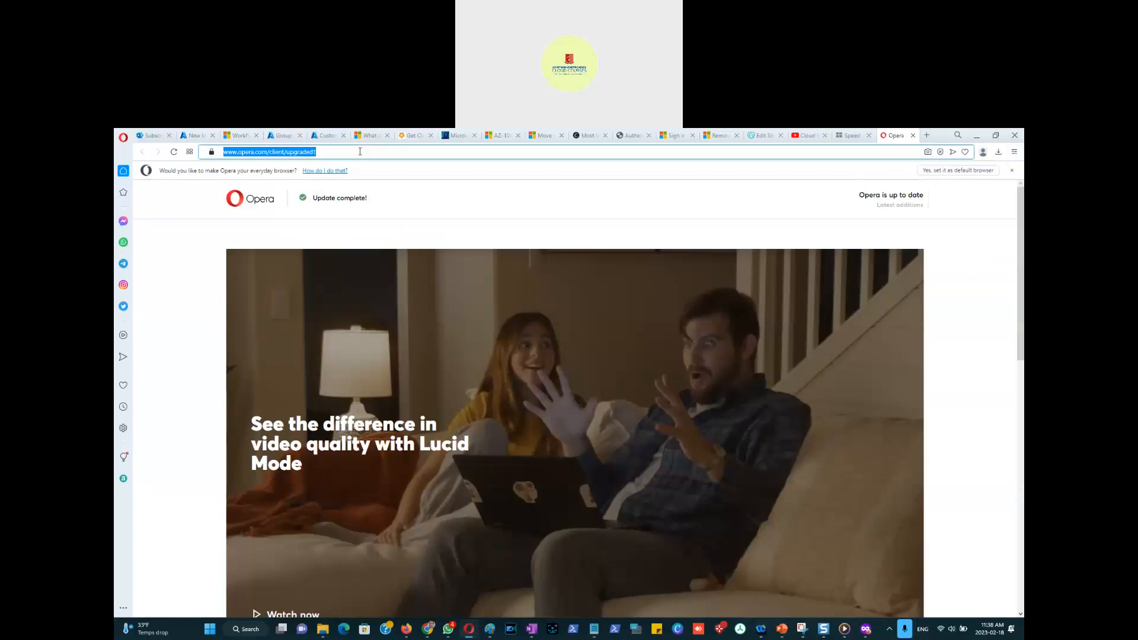
Google 'what is my ip', copy the public IP, and return to the New location form.
text(what is my )
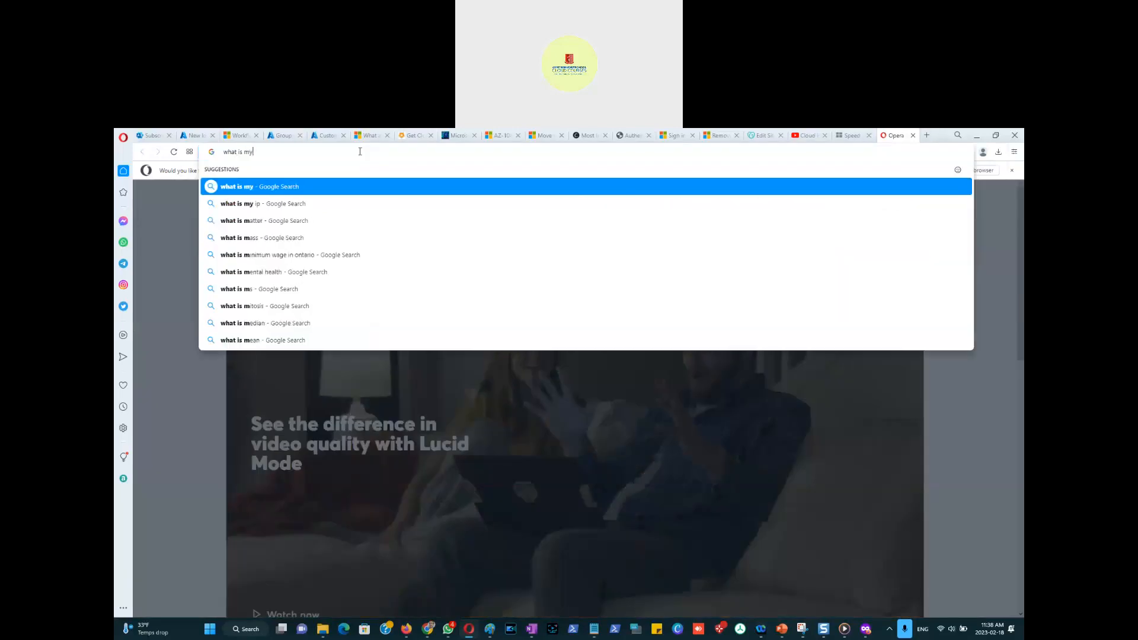
text(ip)
key(Return)
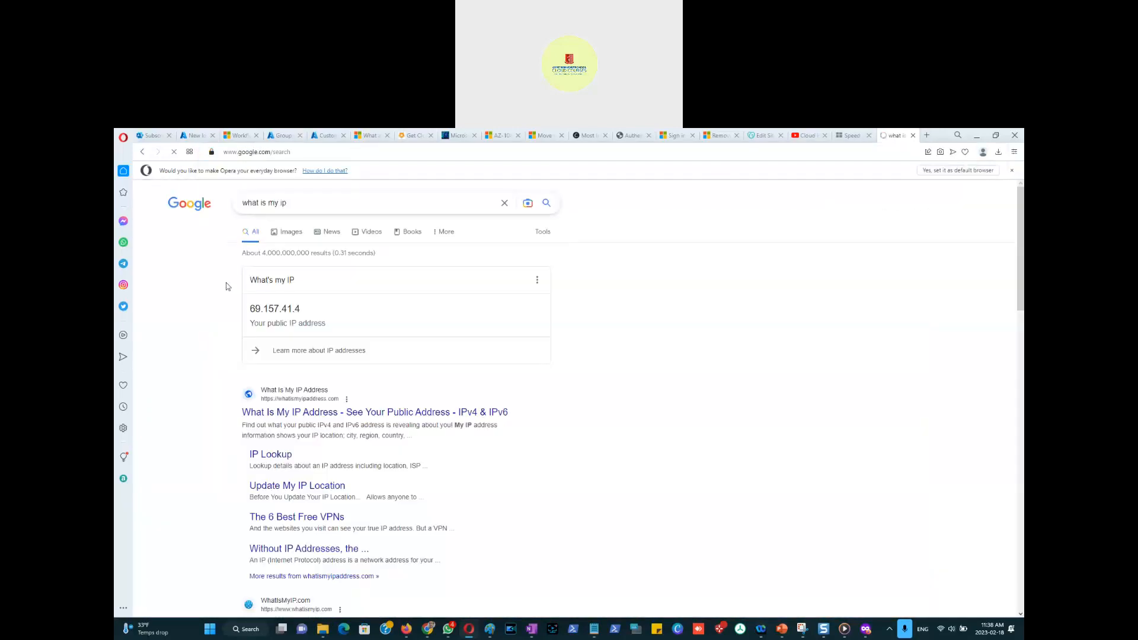
drag(252, 307, 302, 310)
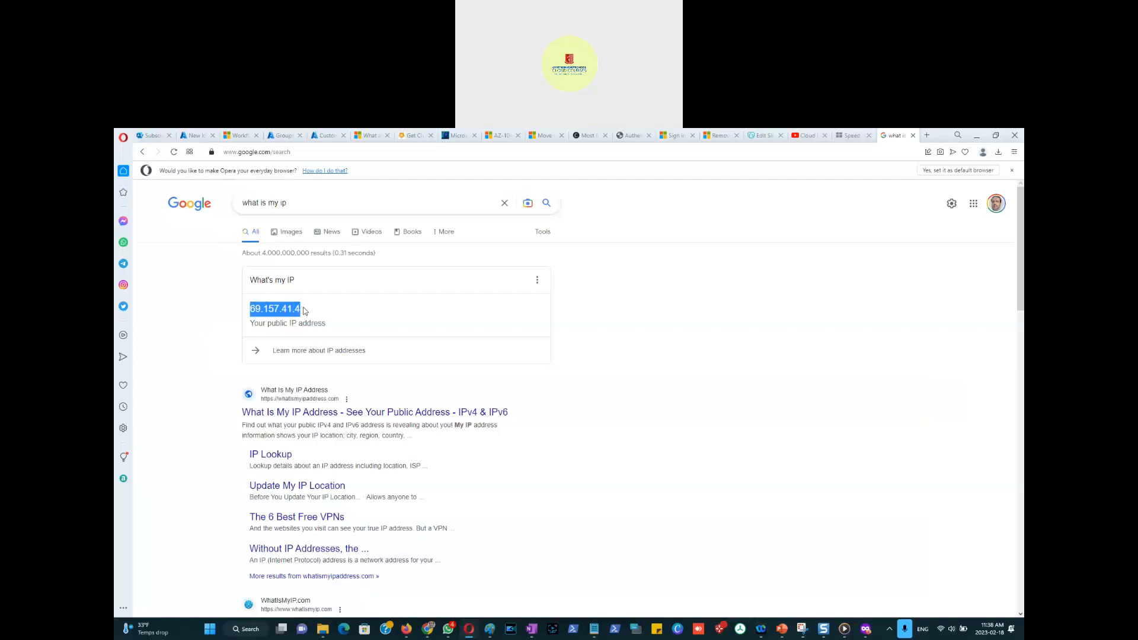
key(ctrl+c)
click(283, 136)
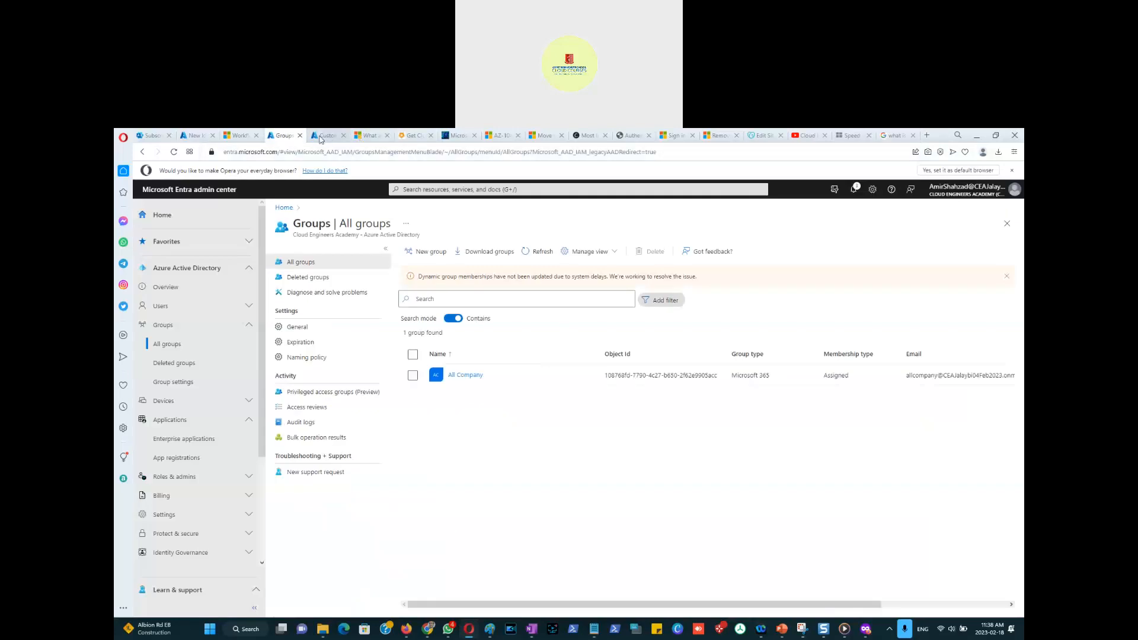
click(320, 138)
click(283, 138)
click(195, 137)
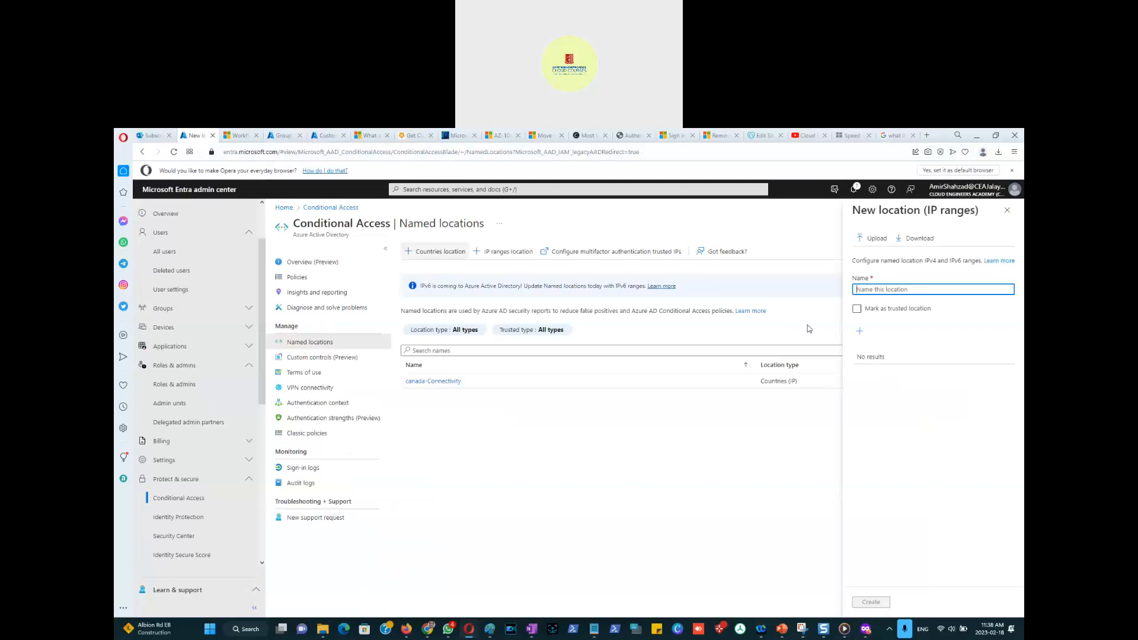
Name the location 'Company Branch Toronto' and mark it as a trusted location.
key(ctrl+v)
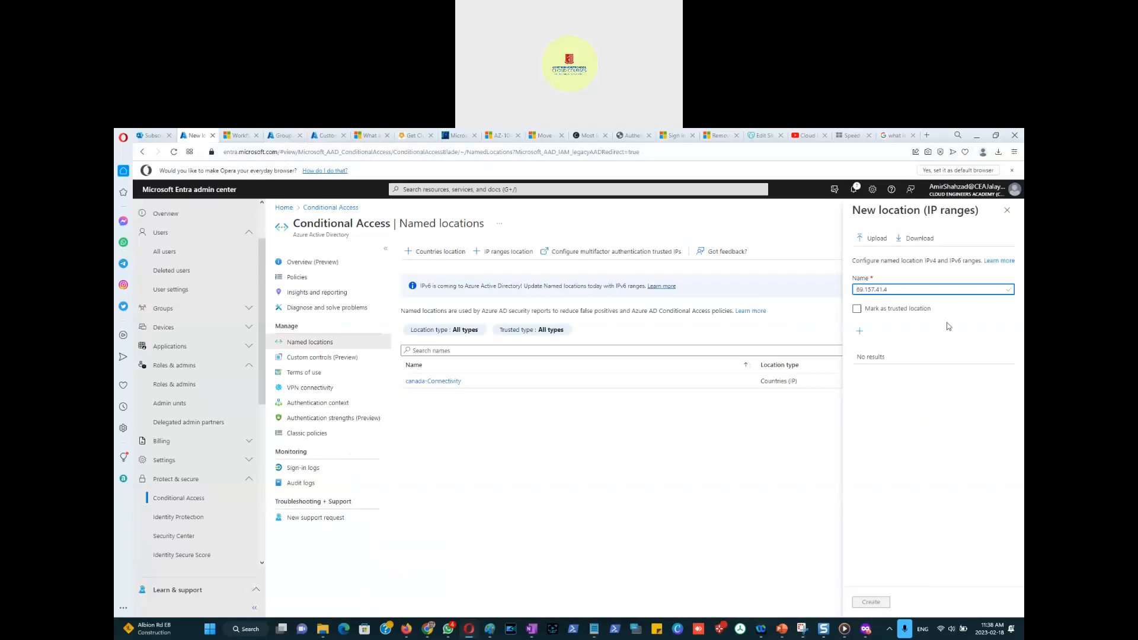
text(/24)
click(872, 313)
click(871, 313)
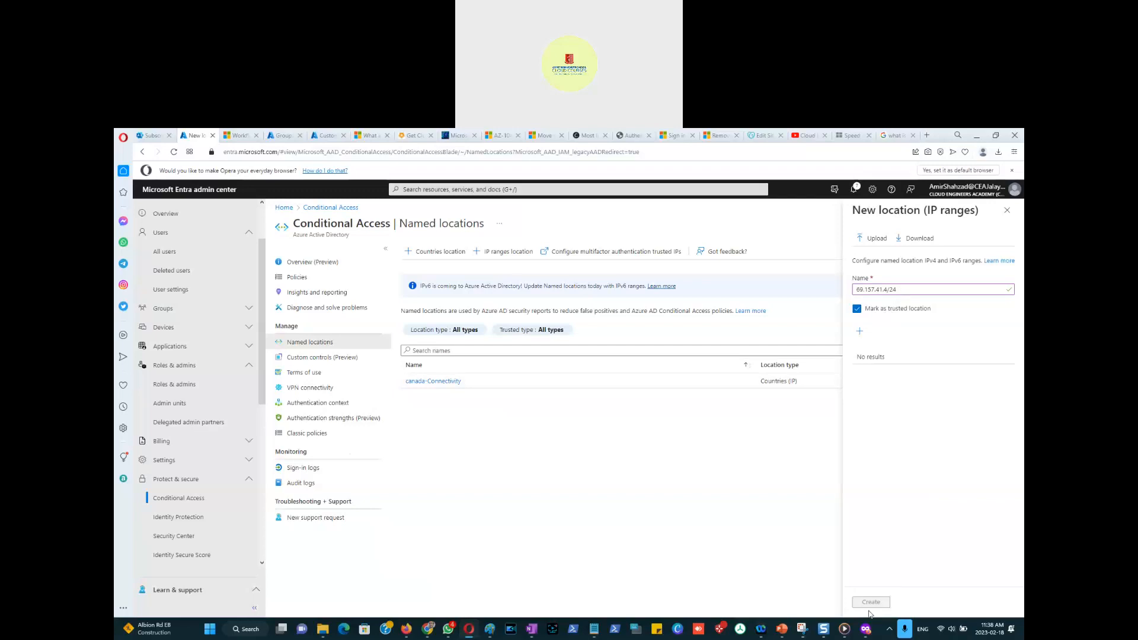
click(905, 288)
key(BackSpace)
key(BackSpace)
click(930, 458)
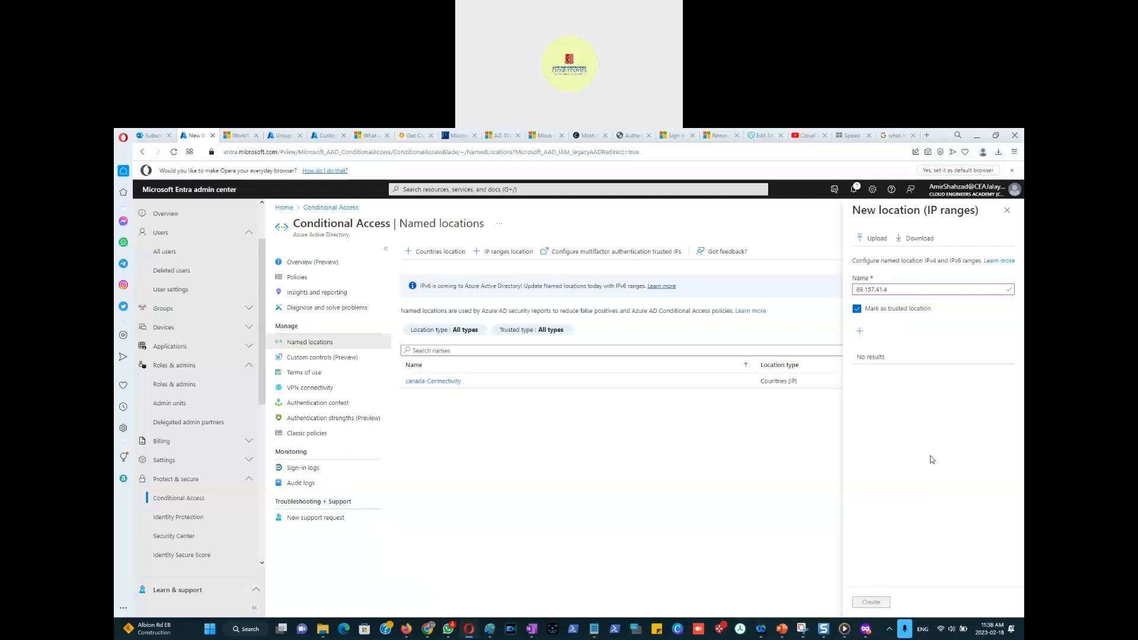
click(860, 332)
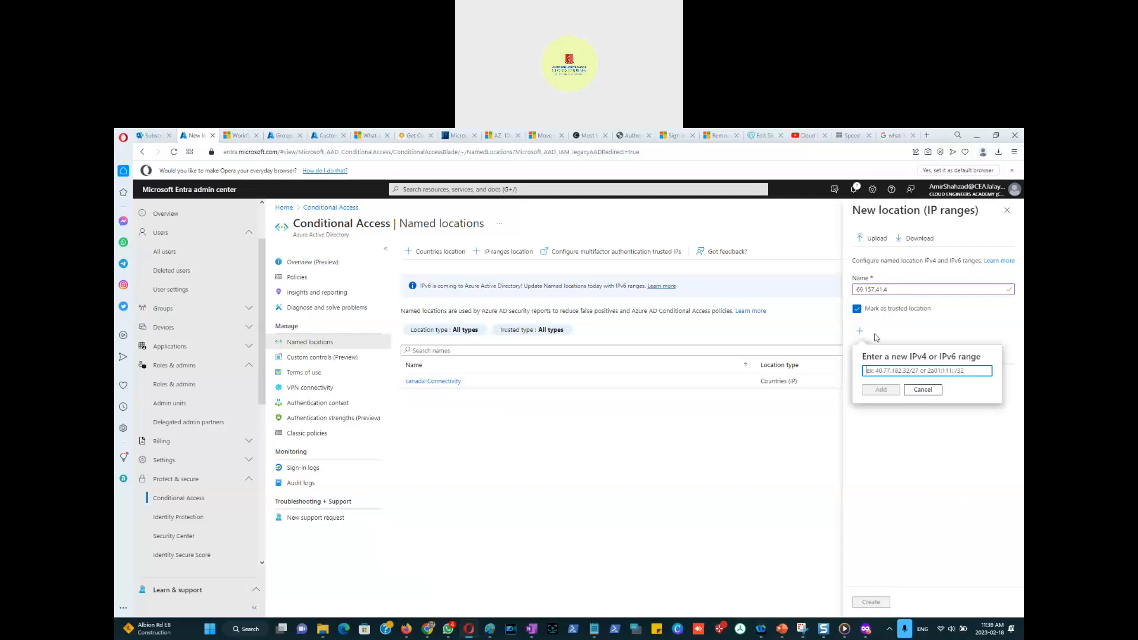
drag(898, 290, 835, 292)
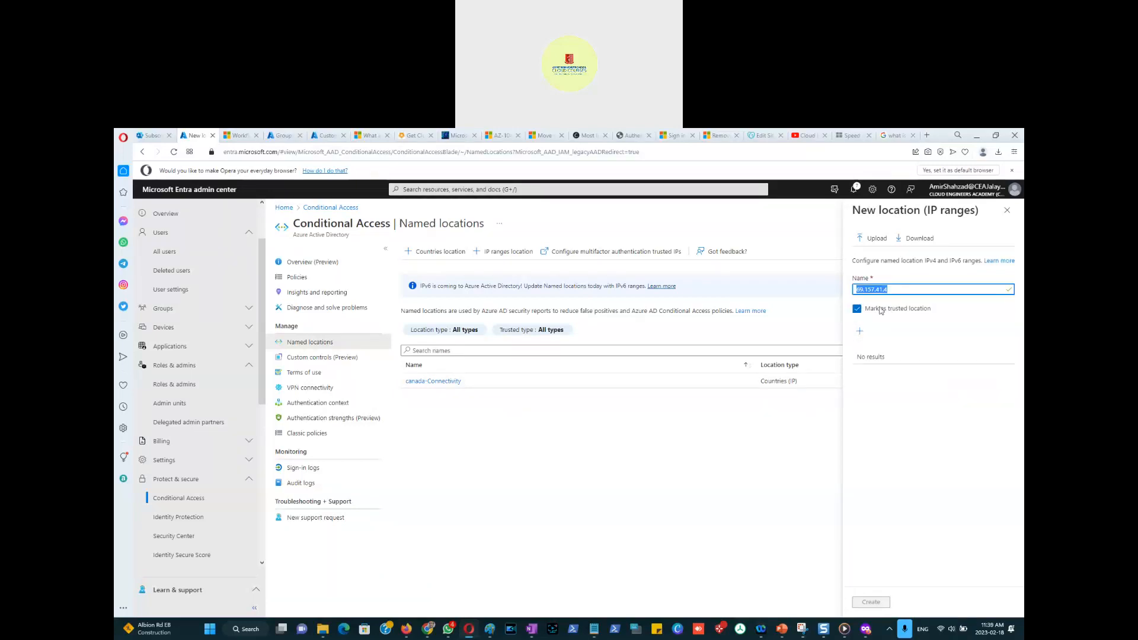
key(BackSpace)
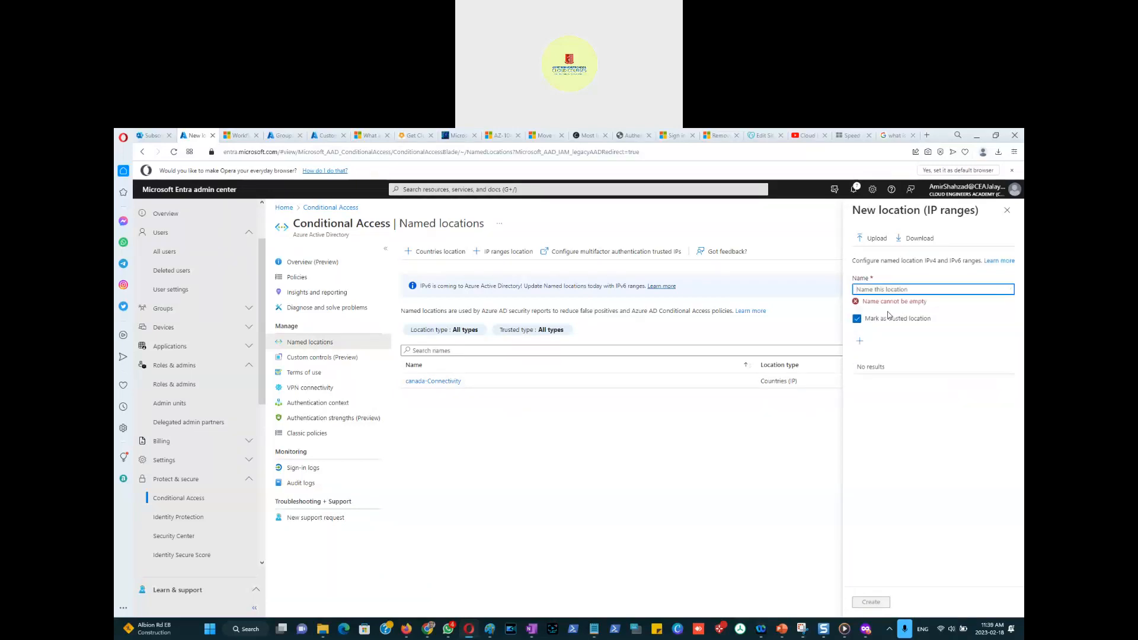
text(Company Branch Toronto)
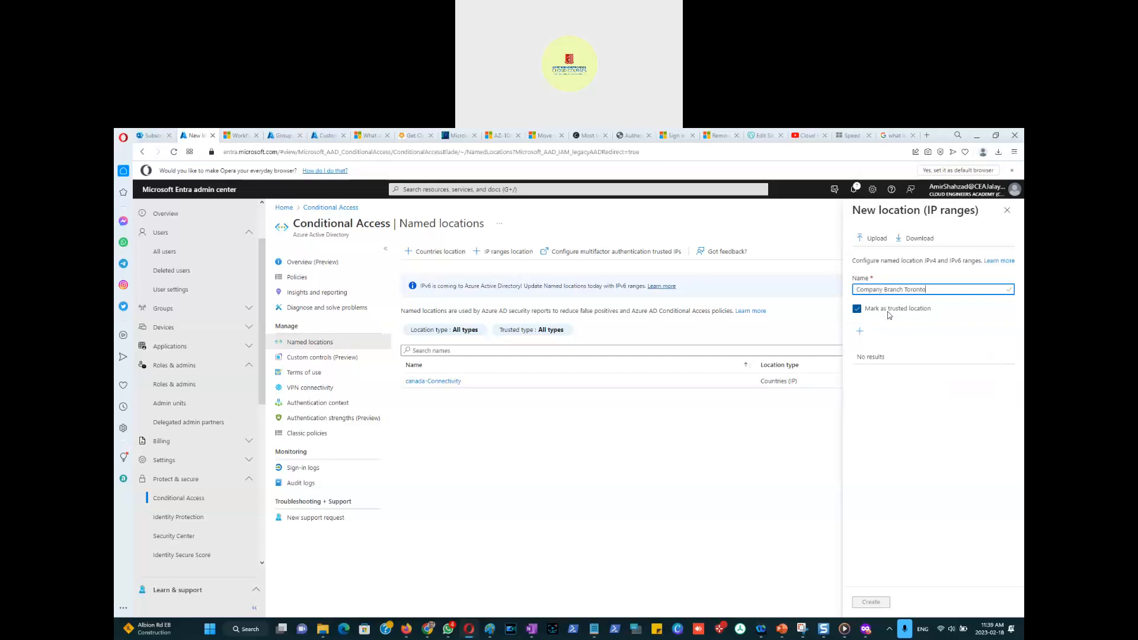
click(863, 340)
Add the IP range 69.157.41.4/24 and create the location.
click(861, 336)
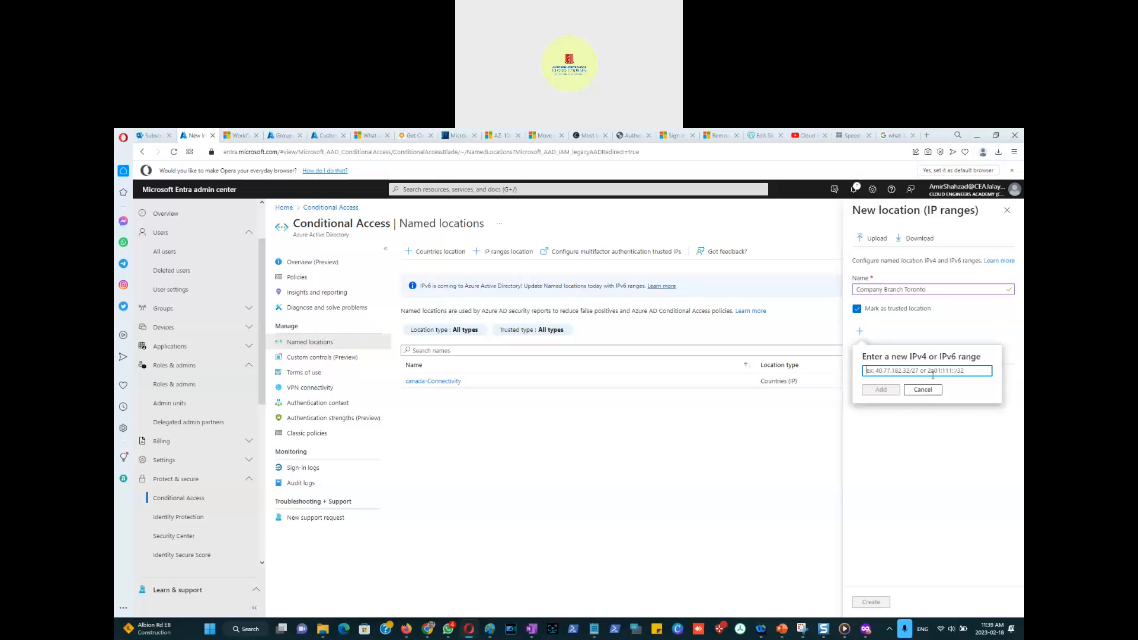
key(ctrl+v)
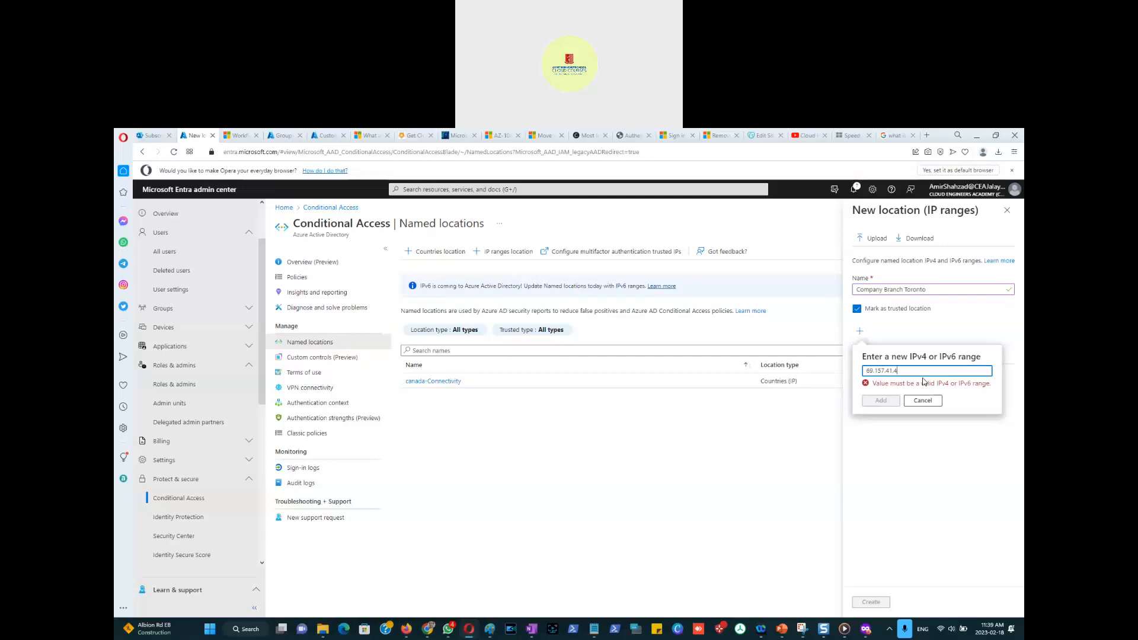
text(\24)
key(BackSpace)
key(BackSpace)
key(BackSpace)
key(BackSpace)
key(BackSpace)
key(BackSpace)
key(BackSpace)
key(BackSpace)
key(BackSpace)
key(BackSpace)
key(BackSpace)
text(69.157.41.4/24)
click(881, 400)
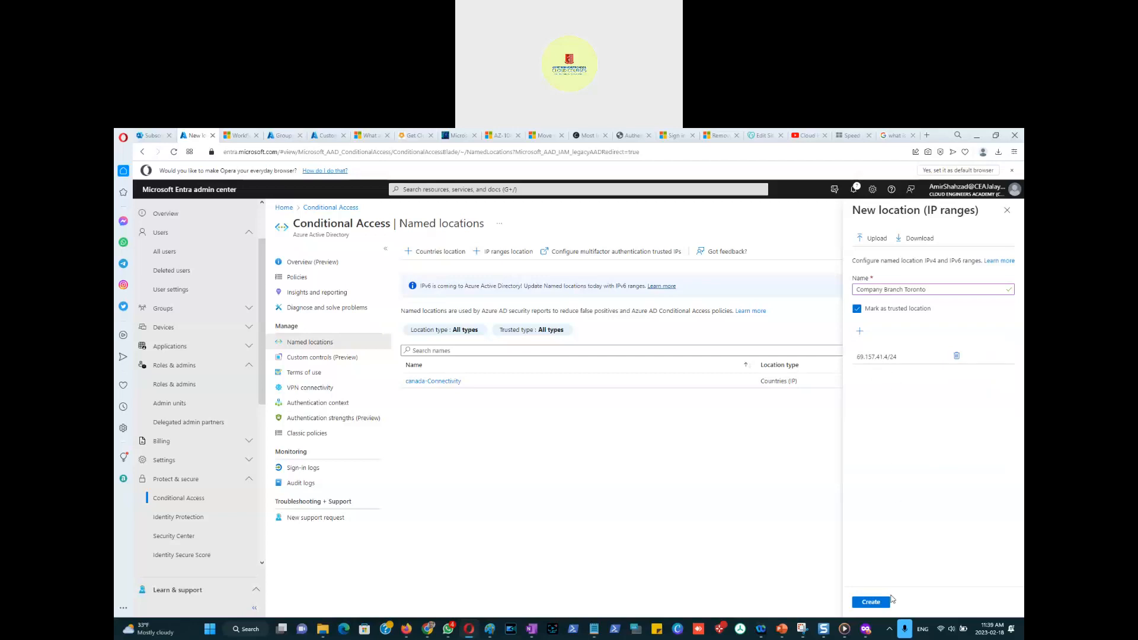
click(870, 602)
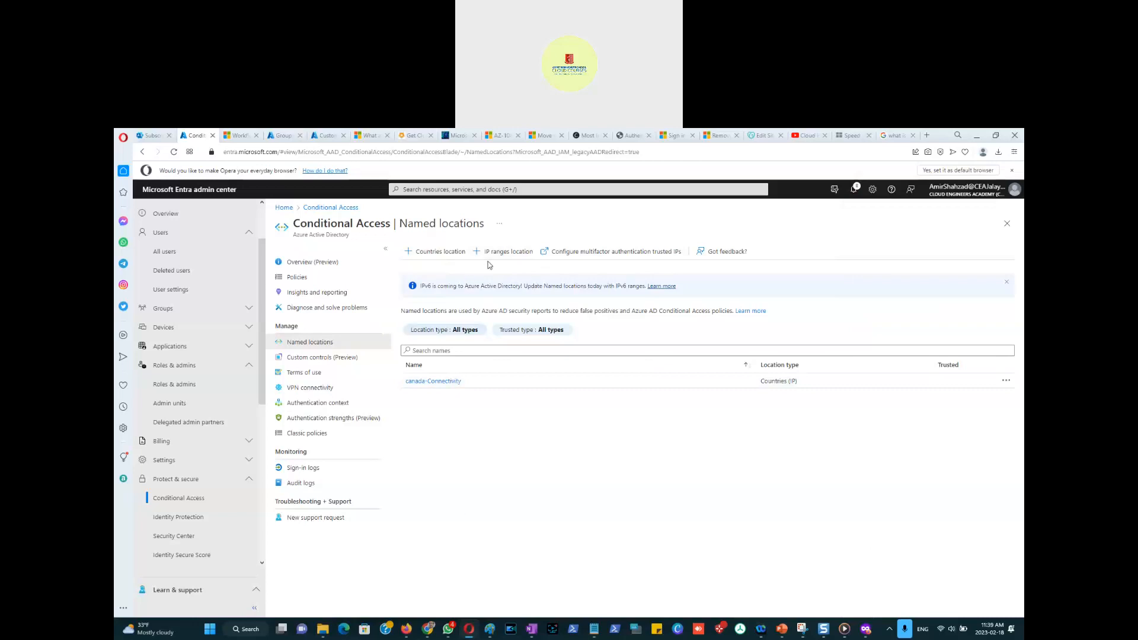
click(607, 253)
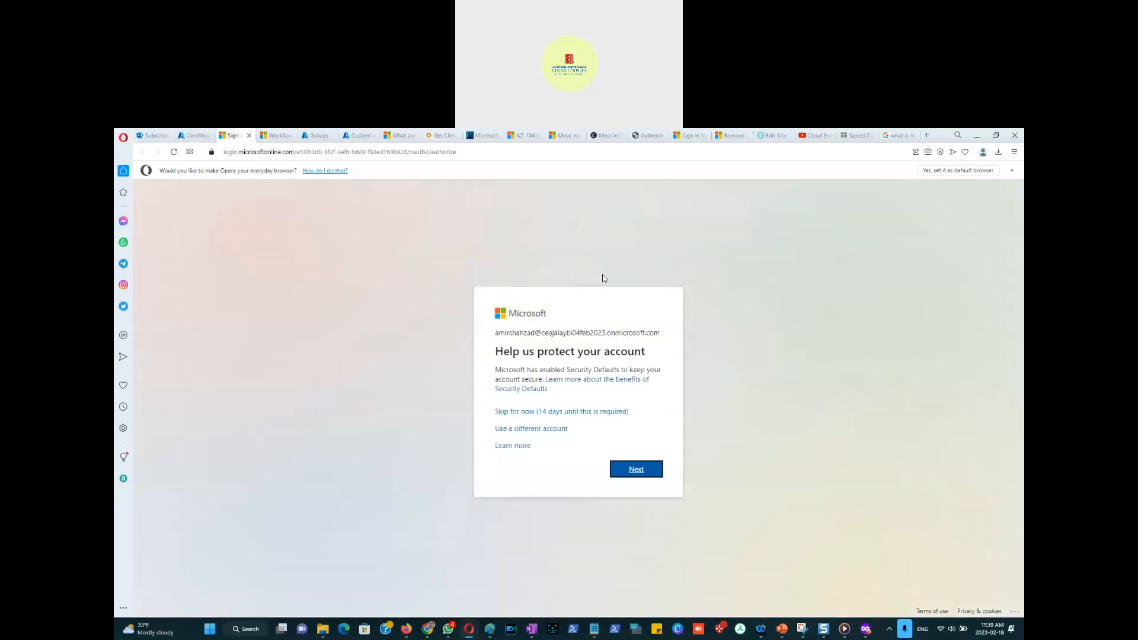
click(596, 412)
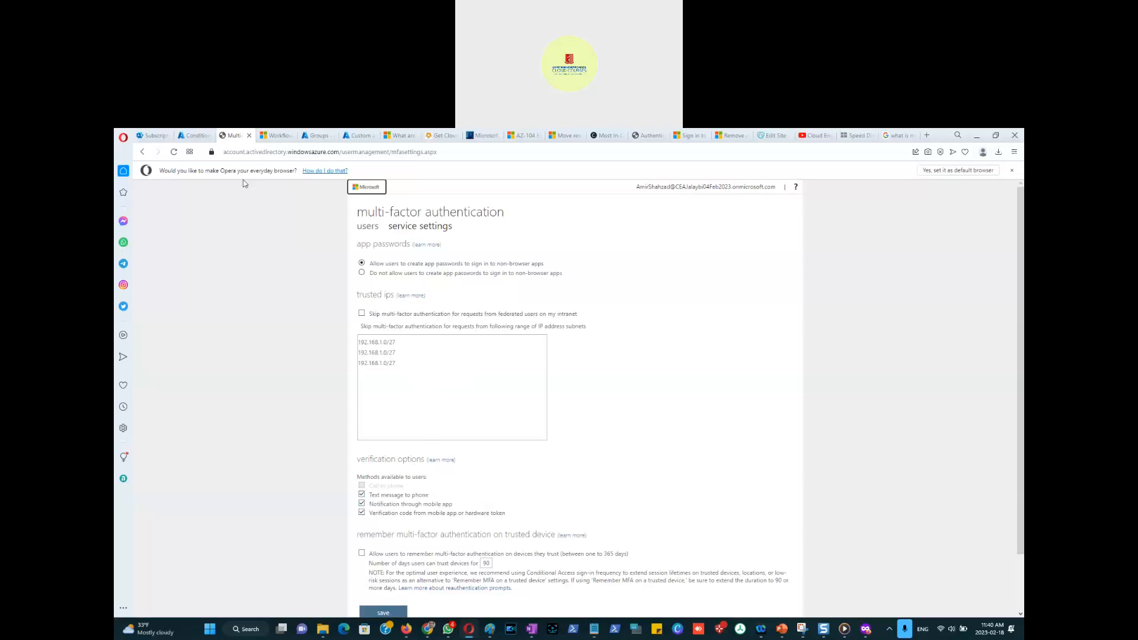
click(249, 137)
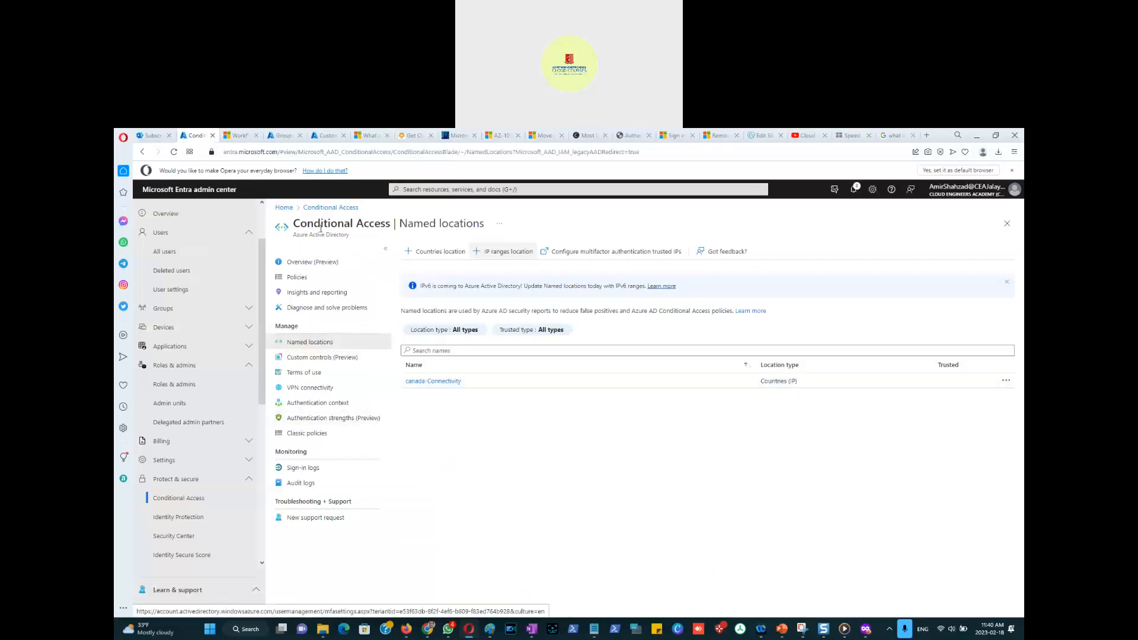
Reload Named locations to confirm Company Branch Toronto is listed, then open VPN connectivity.
click(173, 153)
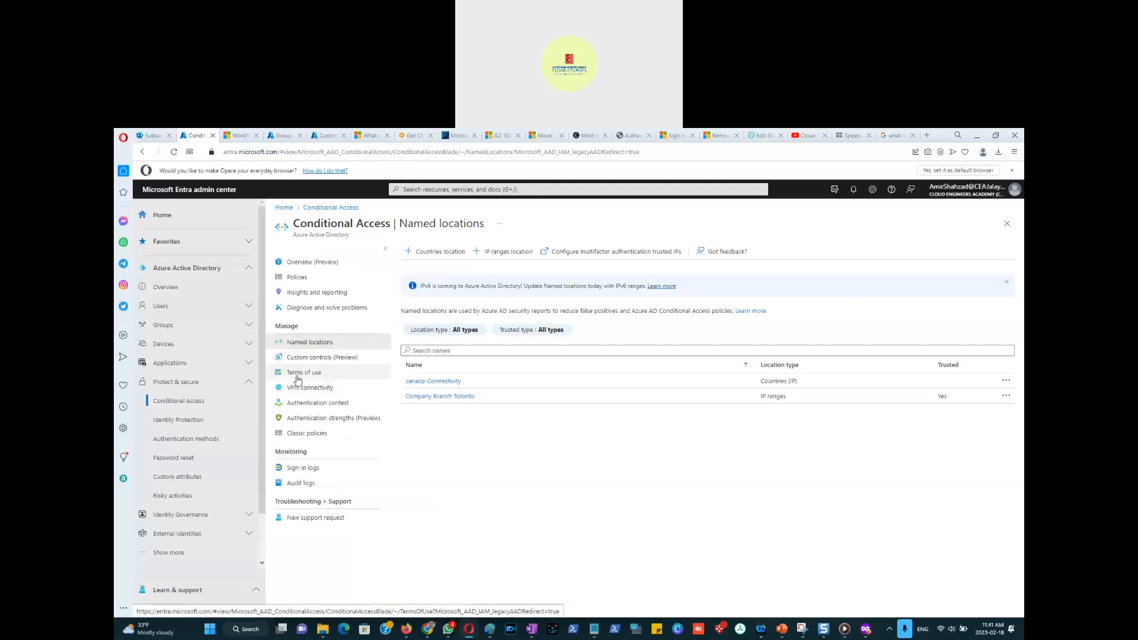
click(308, 390)
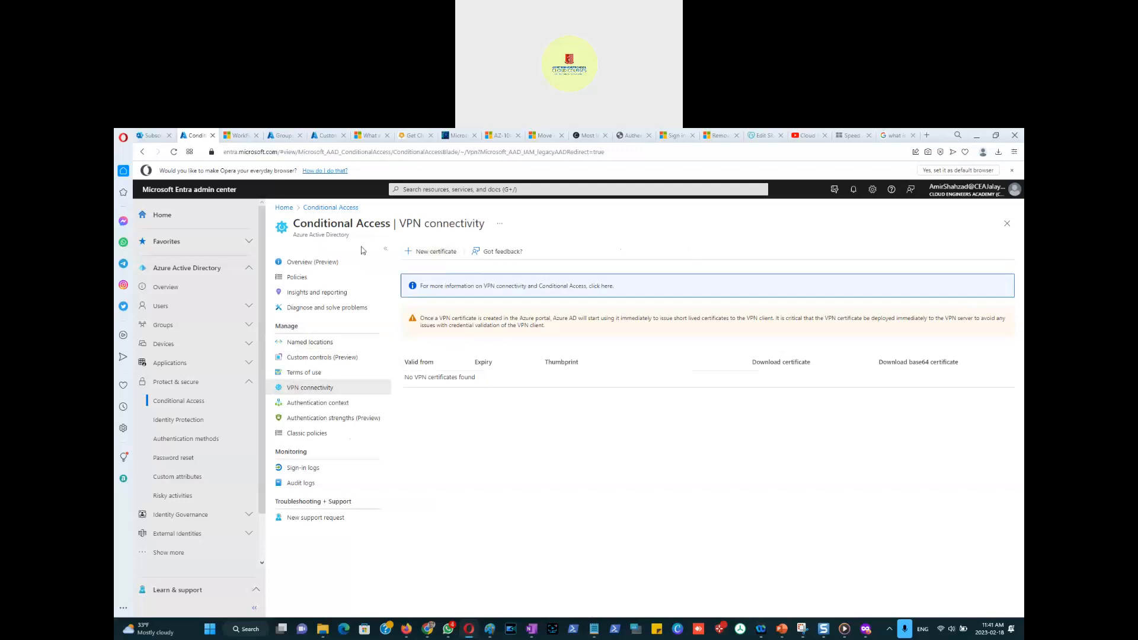
Go to the Authentication context page in the Conditional Access menu.
drag(321, 223, 380, 224)
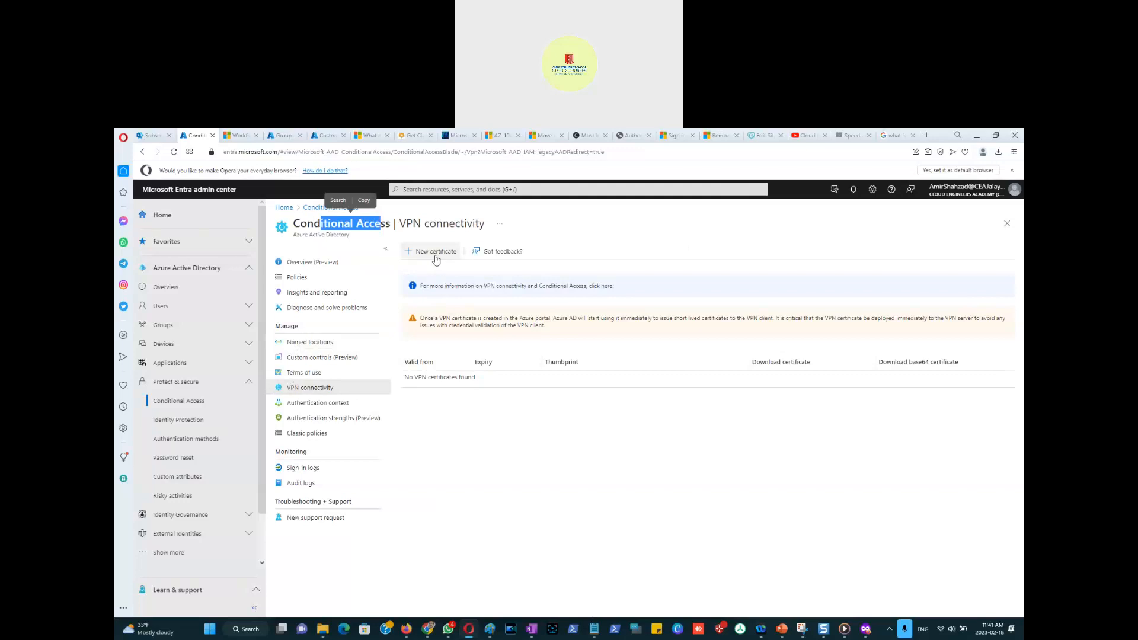
click(315, 404)
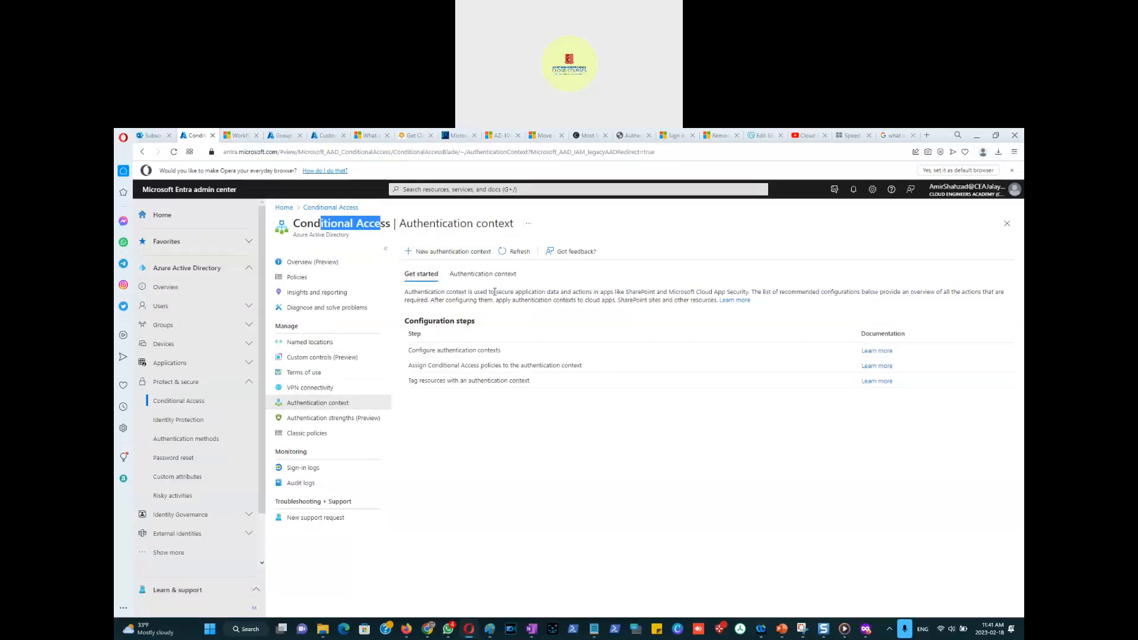
Start a new authentication context to get the empty Add authentication context form.
drag(495, 291, 712, 301)
click(493, 445)
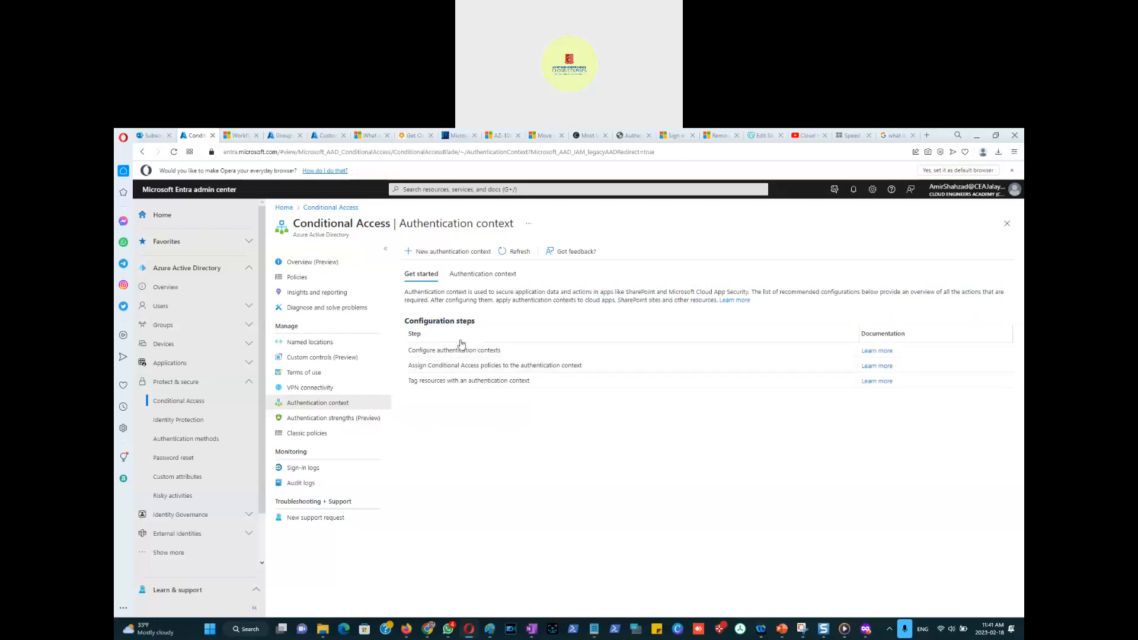
click(433, 253)
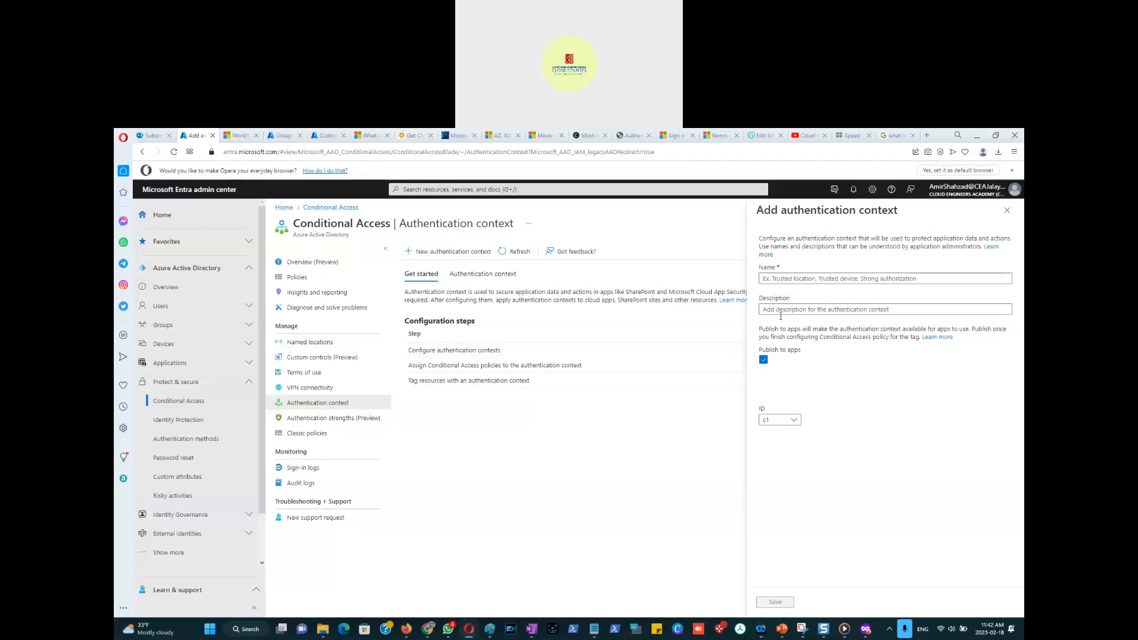
Save authentication context c1 named 'Office Branch', described 'Those who are connecting from office branch'.
click(795, 421)
click(794, 421)
click(774, 279)
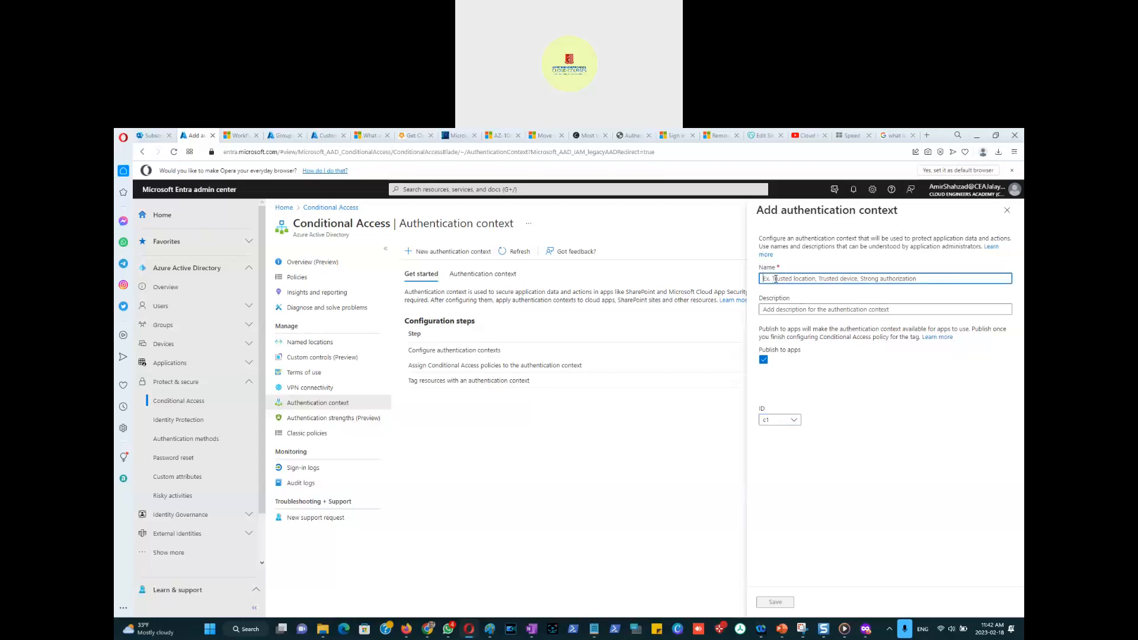
text(Office Branch)
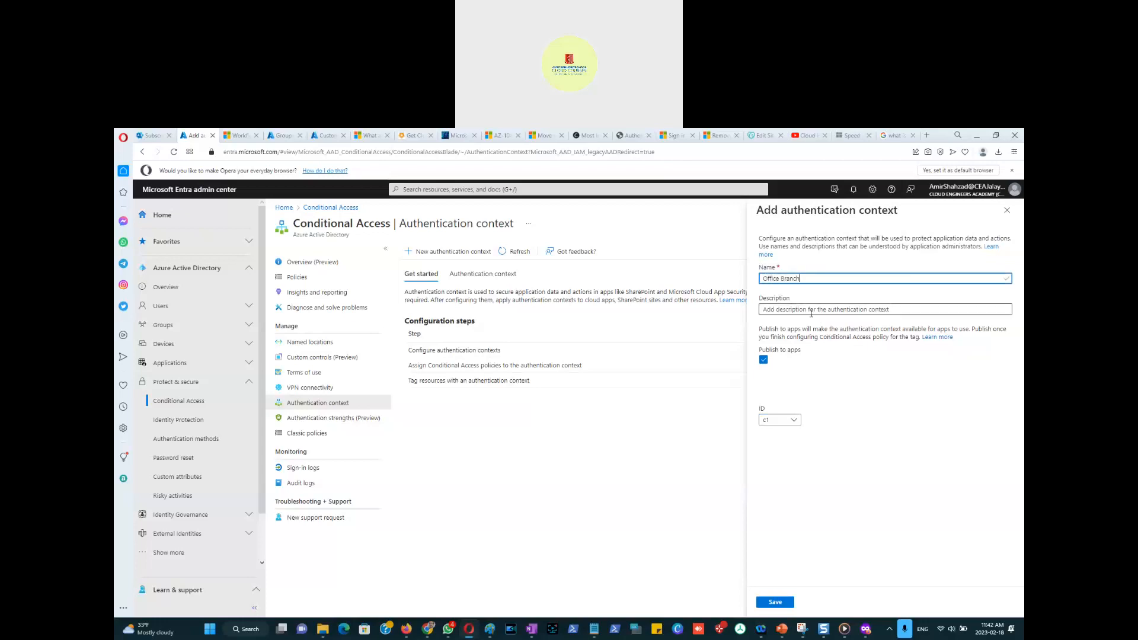
click(785, 308)
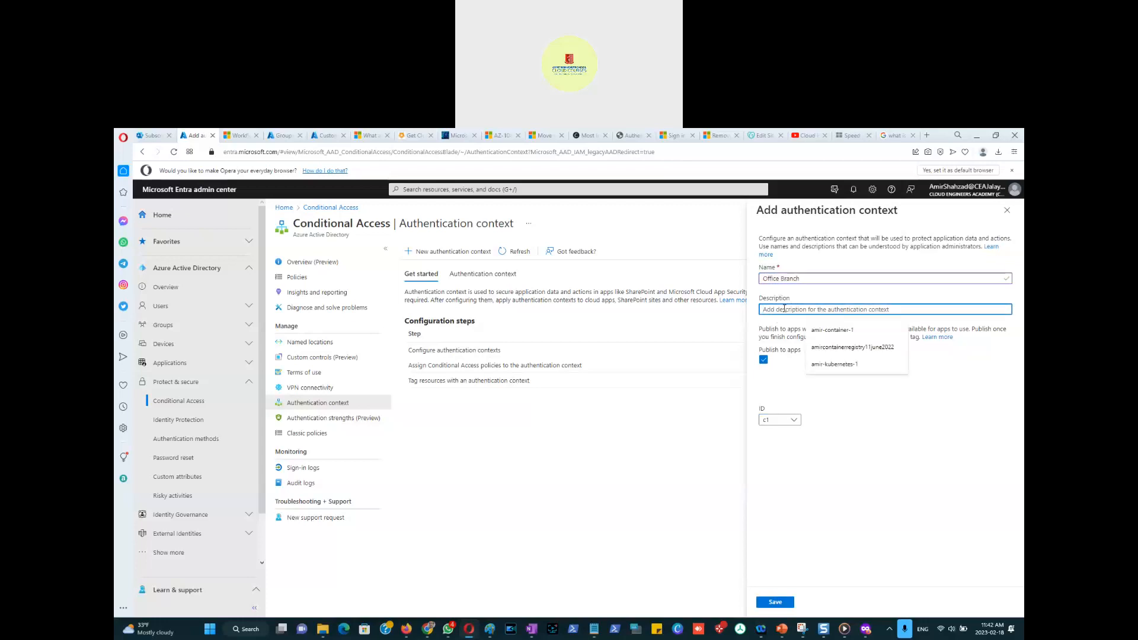
text(Those wh)
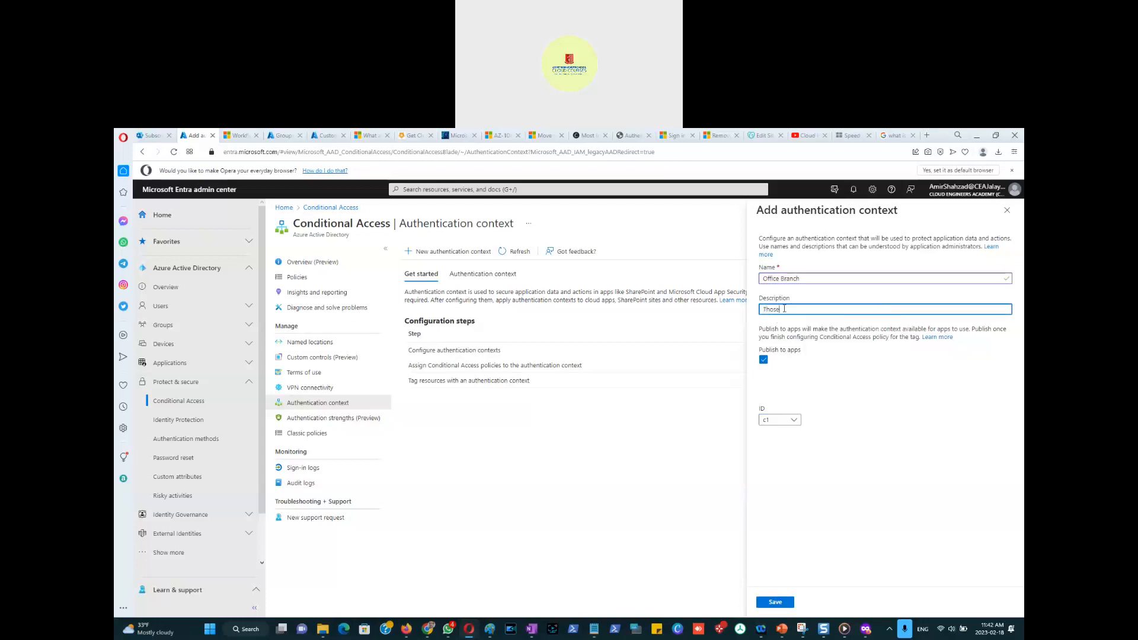
text(onnecting from office branch)
drag(899, 211, 762, 223)
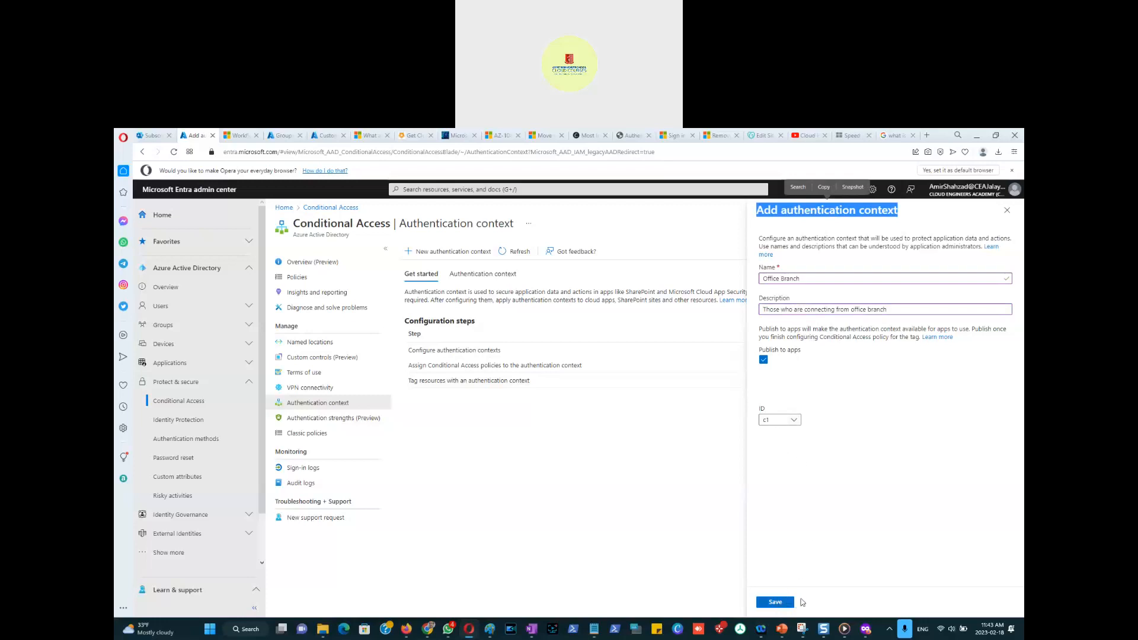
click(777, 603)
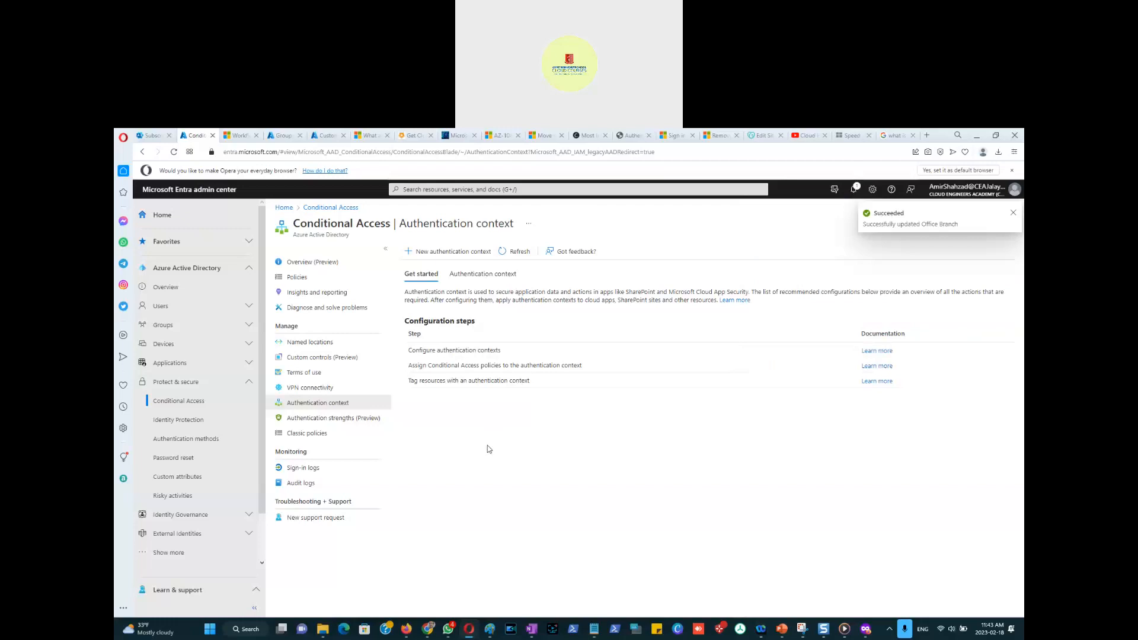
Confirm Office Branch is listed, then go to Authentication strengths (Preview).
click(483, 275)
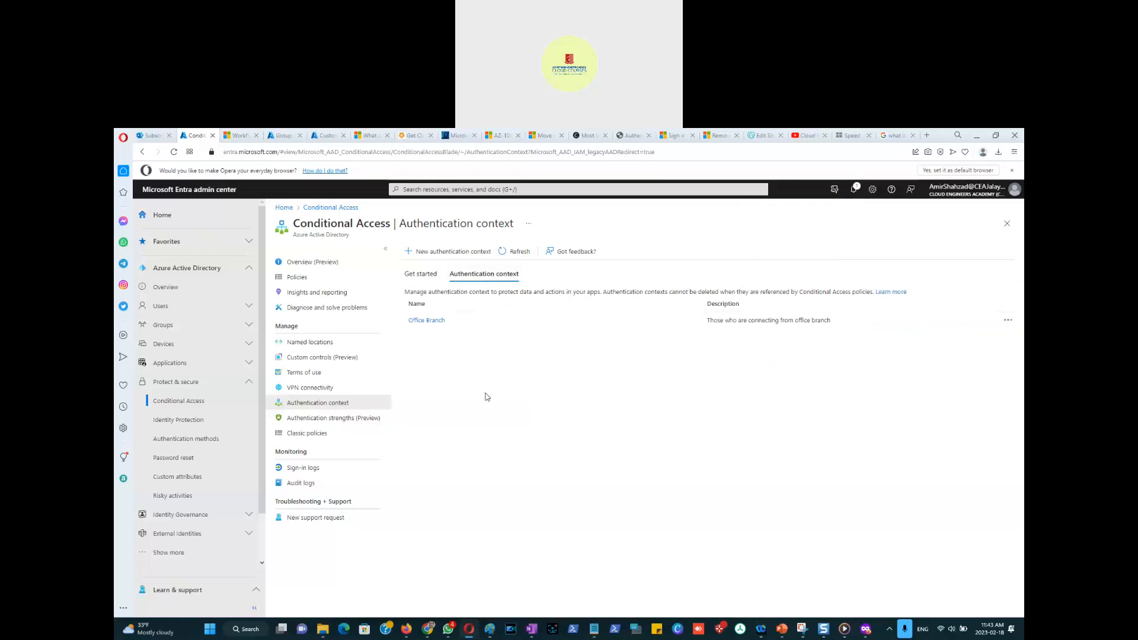
click(309, 420)
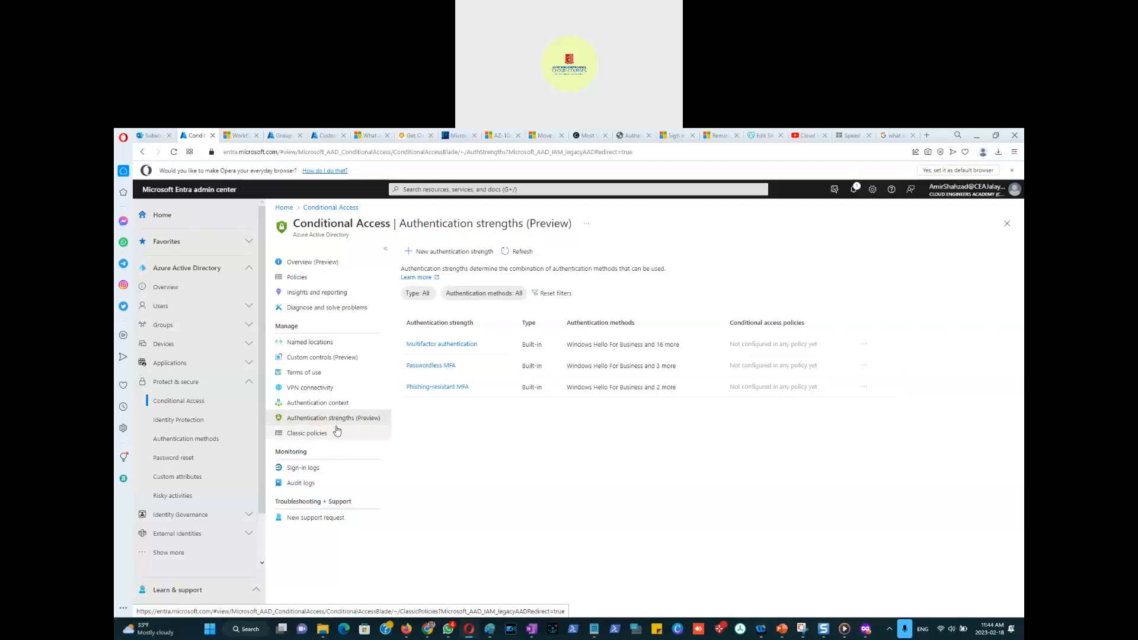
Show the Conditional Access Overview (Preview), then bring the Notepad notes forward.
click(317, 265)
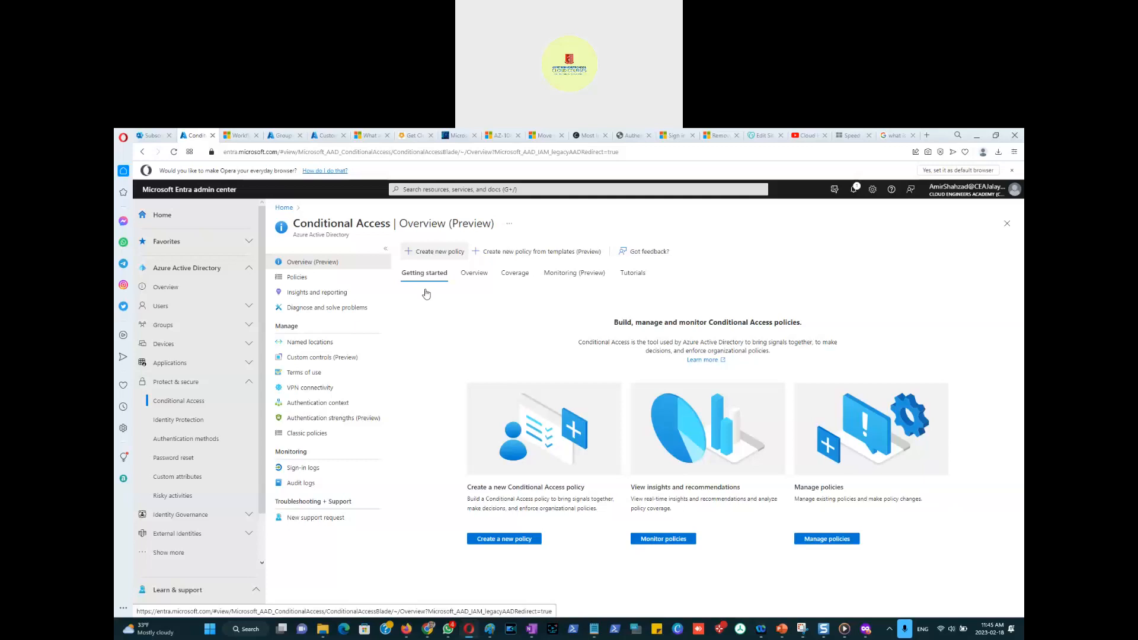
click(594, 630)
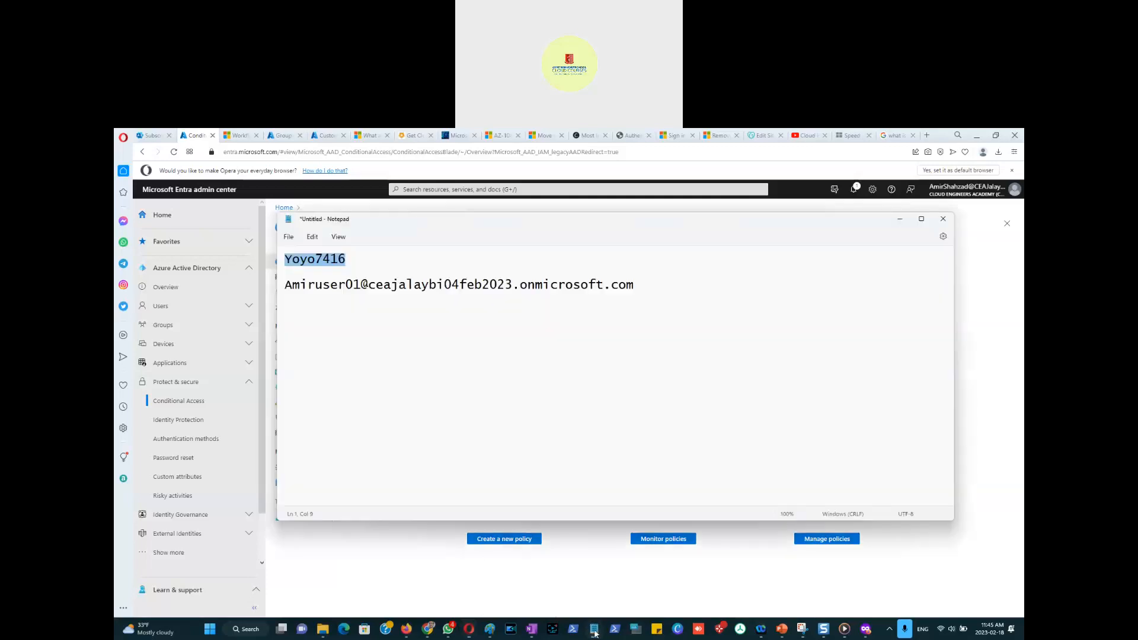
In Notepad, write a policy request blocking company users outside the country, headed 'Assignment for you'.
click(655, 289)
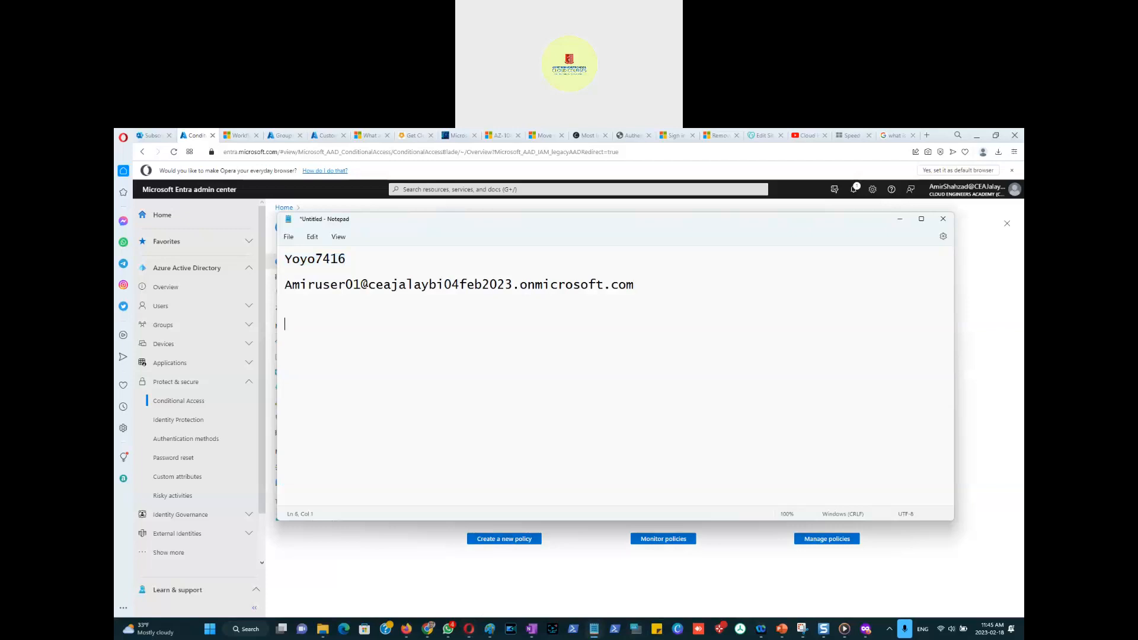
text(Create)
text(a conditional acces)
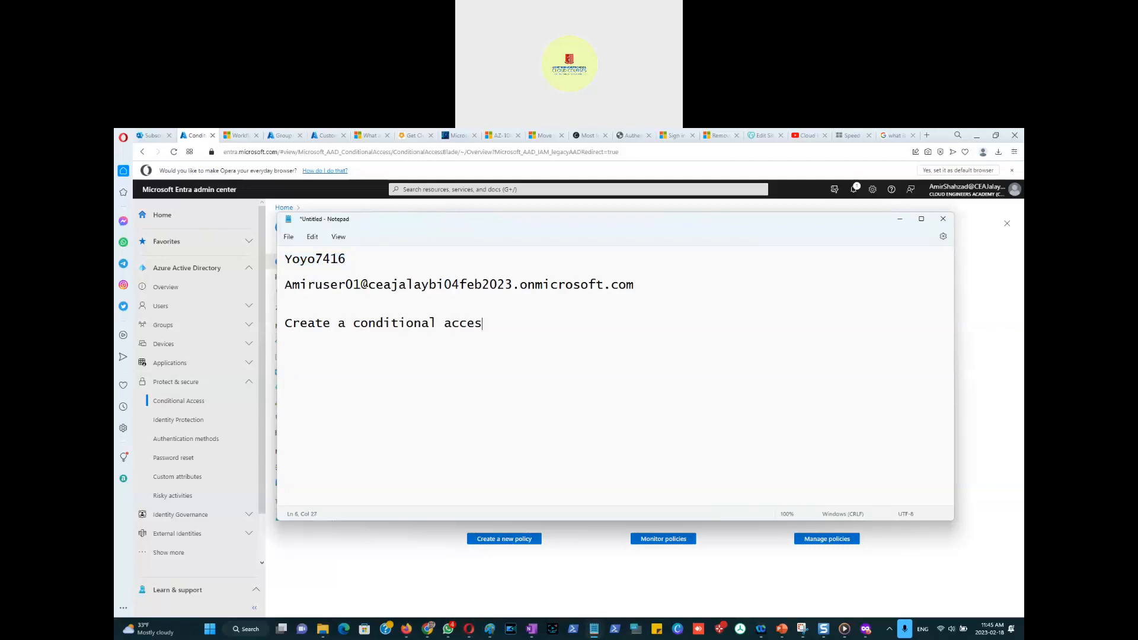
text(s policy that restrict)
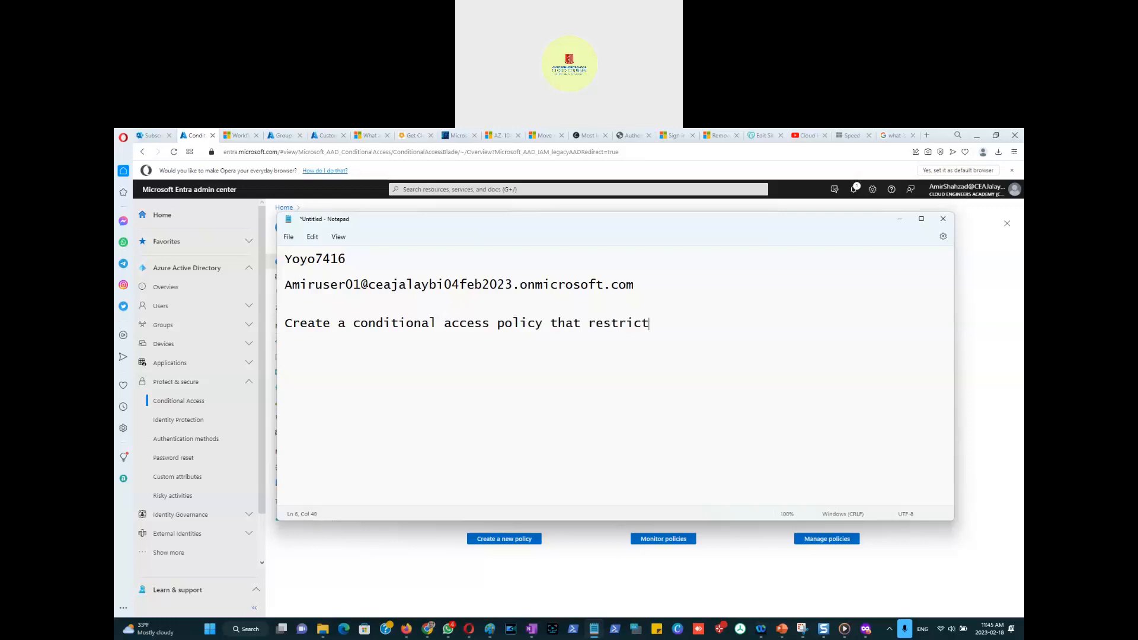
text(s all company users from )
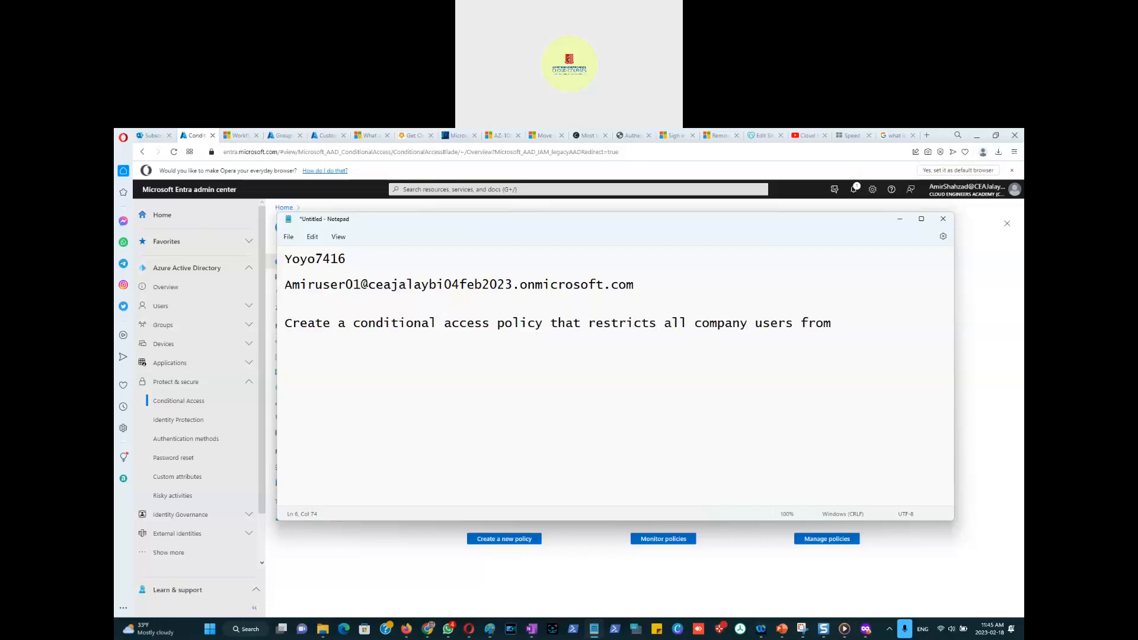
text(connecting outside )
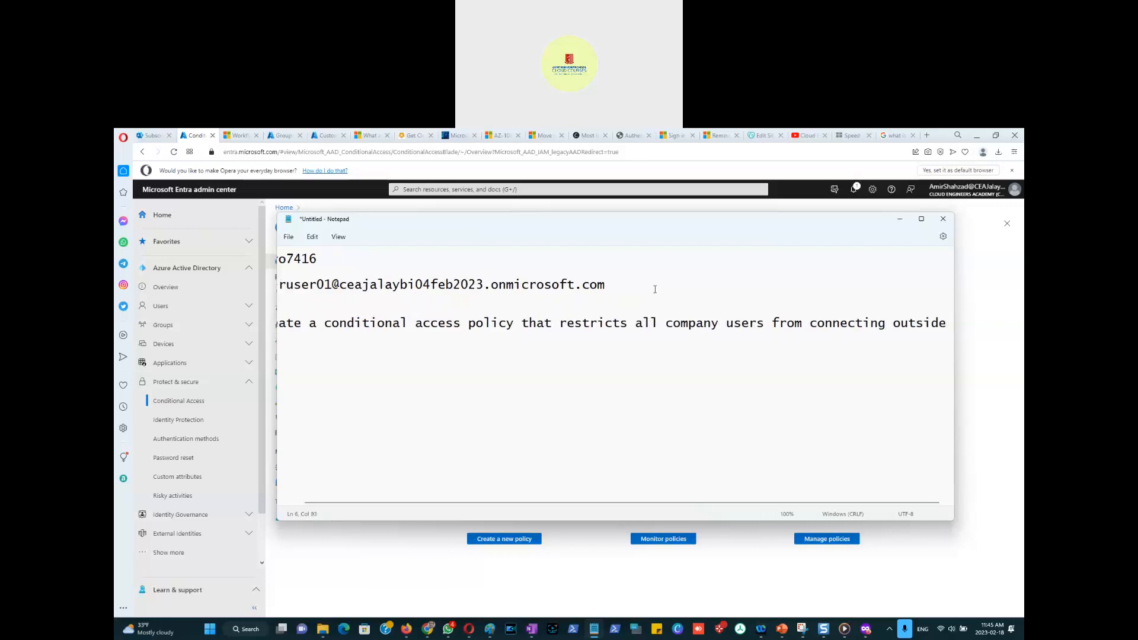
text(of your )
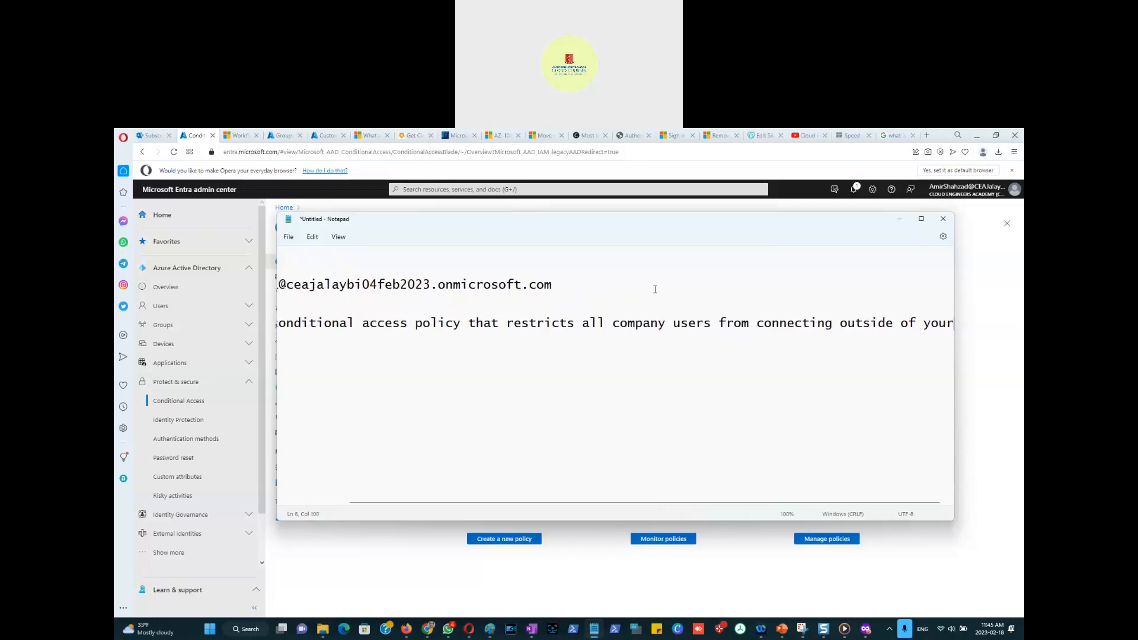
text(cu)
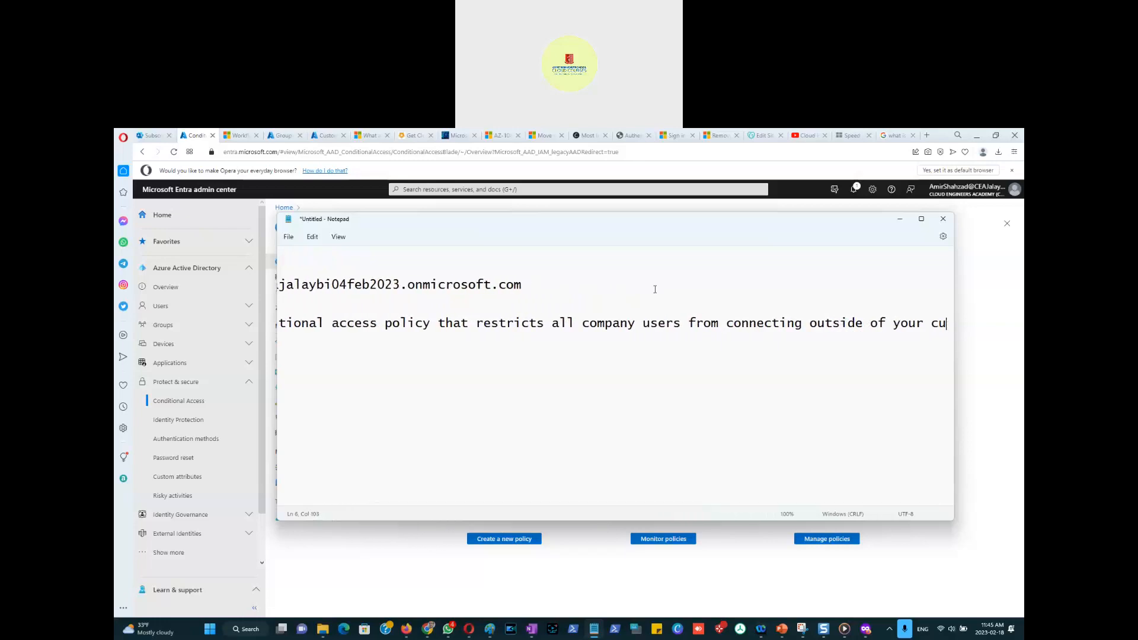
text(ntry)
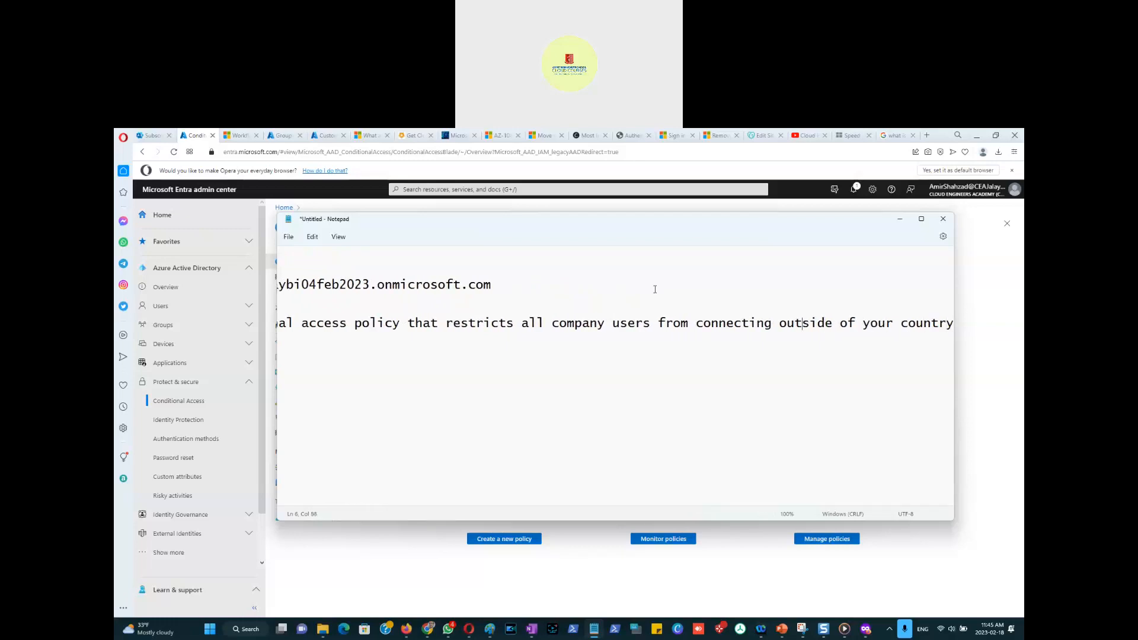
key(ctrl+Left)
key(ctrl+Left)
key(Return)
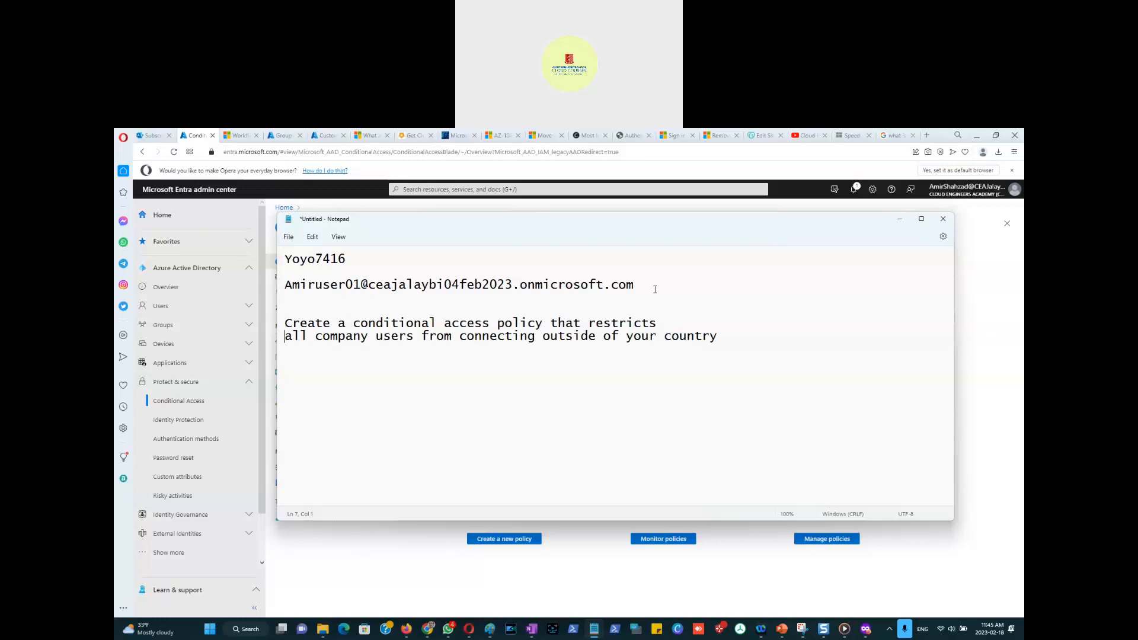
key(Up)
key(shift+Down)
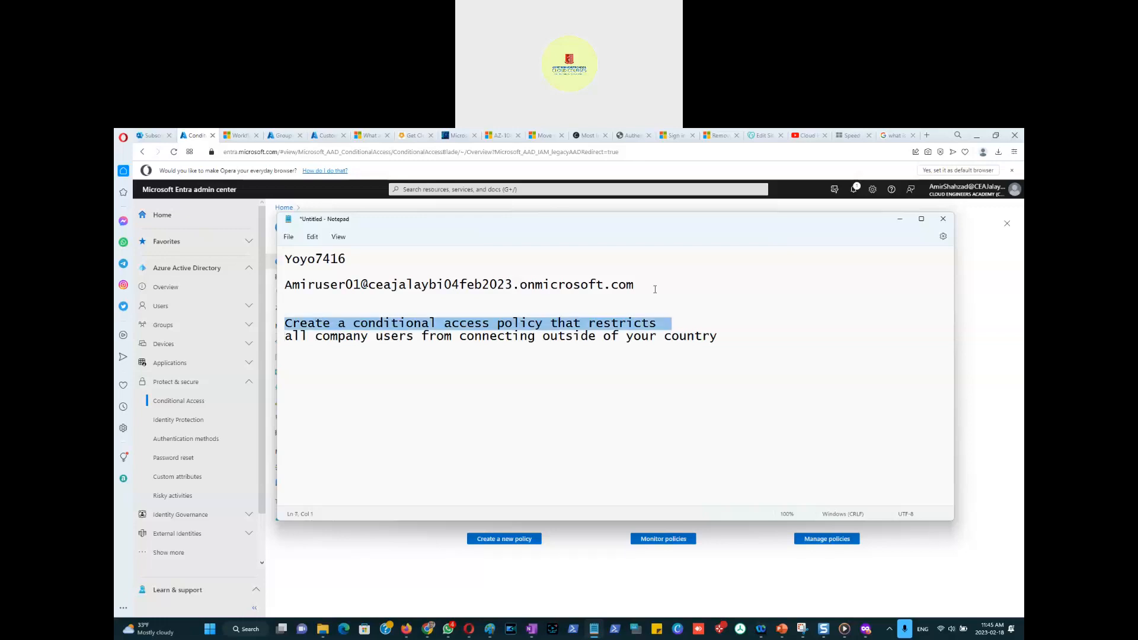
key(Up)
key(Up)
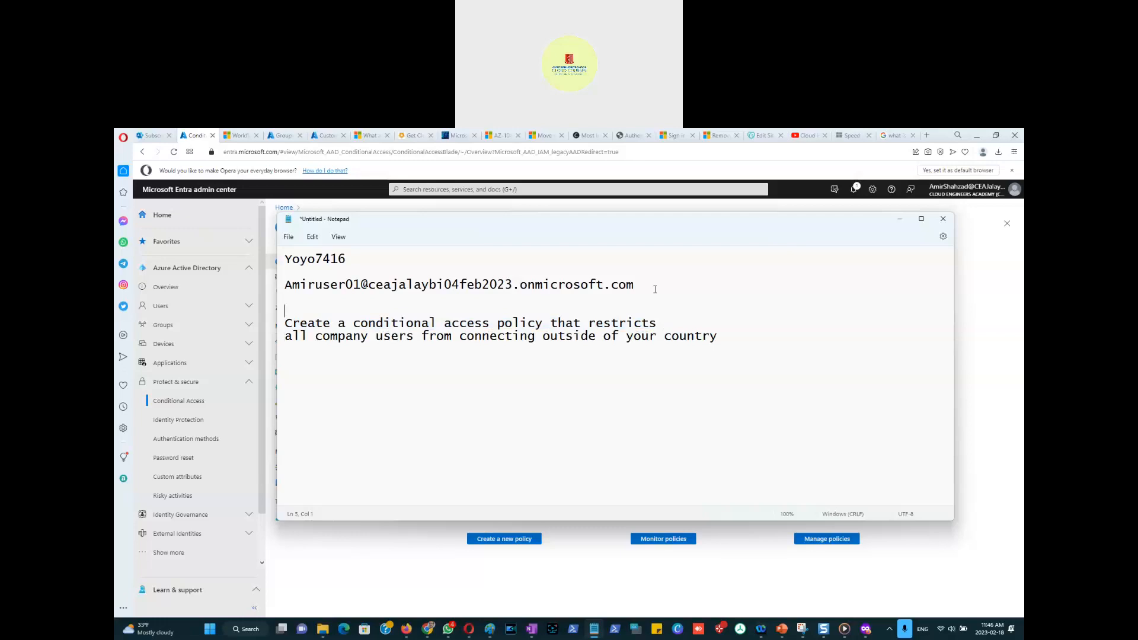
text(Assignment for you)
Reword the request to start 'Come up with a', then show blank slide 16 in PowerPoint.
key(shift+Right)
key(shift+Right)
key(shift+Right)
key(shift+Right)
key(shift+Right)
key(shift+Right)
text(Come up with )
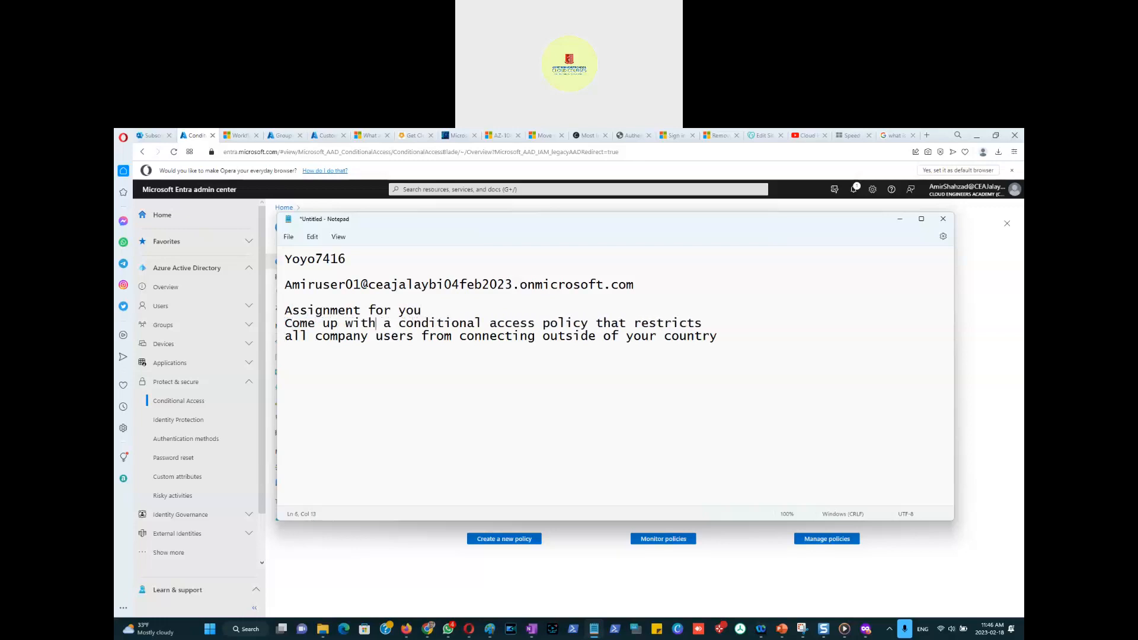
text(a)
key(BackSpace)
key(BackSpace)
key(Return)
key(shift+Down)
key(shift+Down)
key(shift+Down)
key(shift+Down)
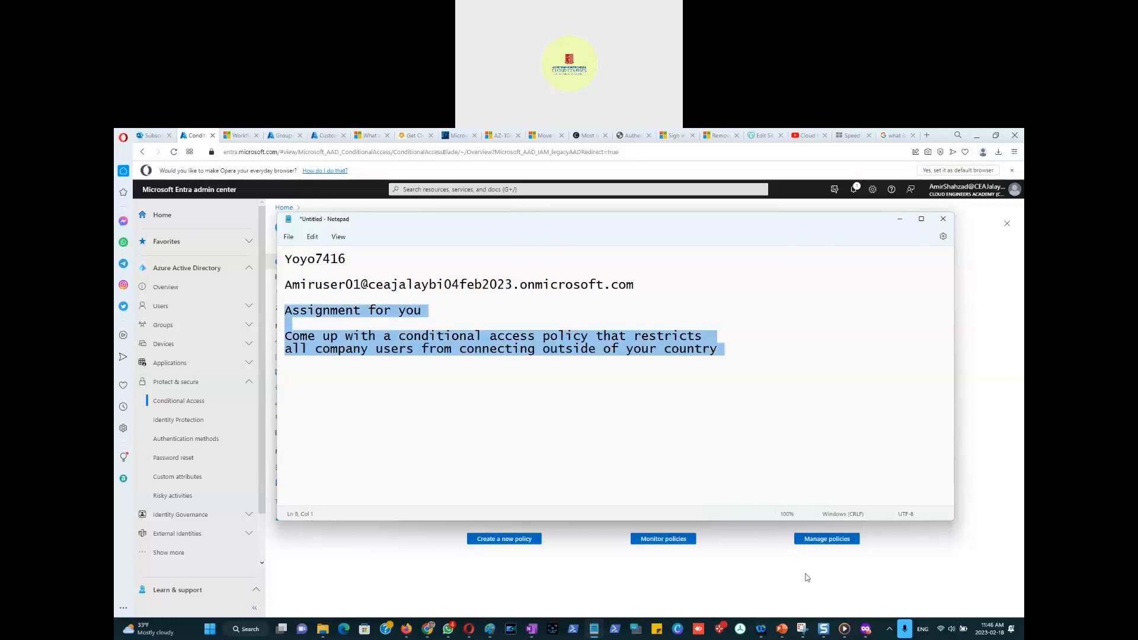
click(782, 629)
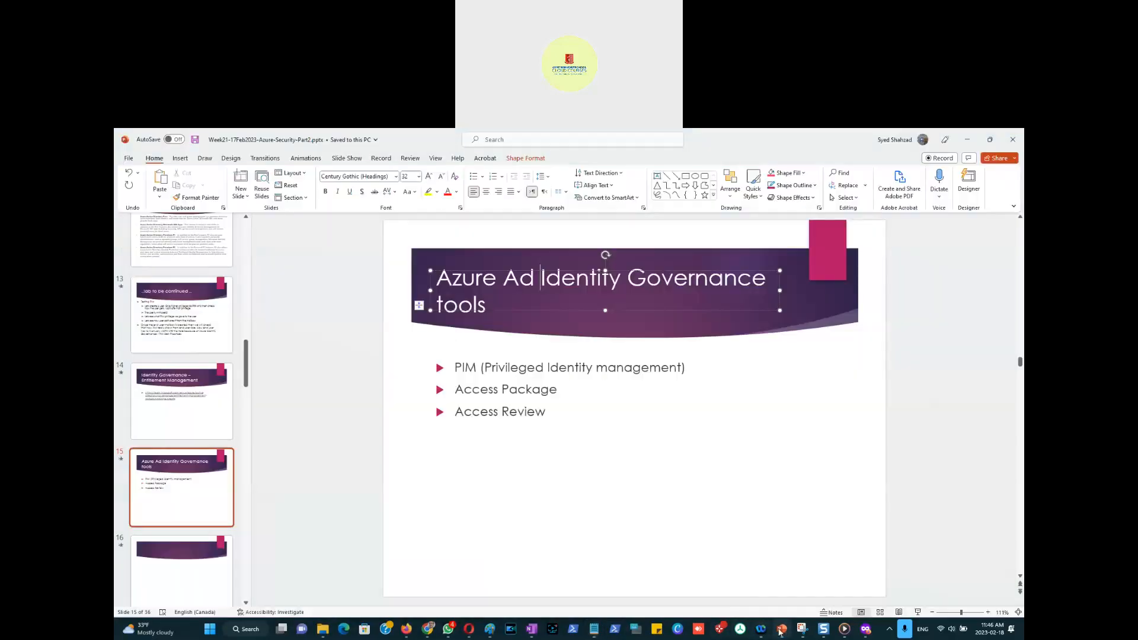
click(179, 568)
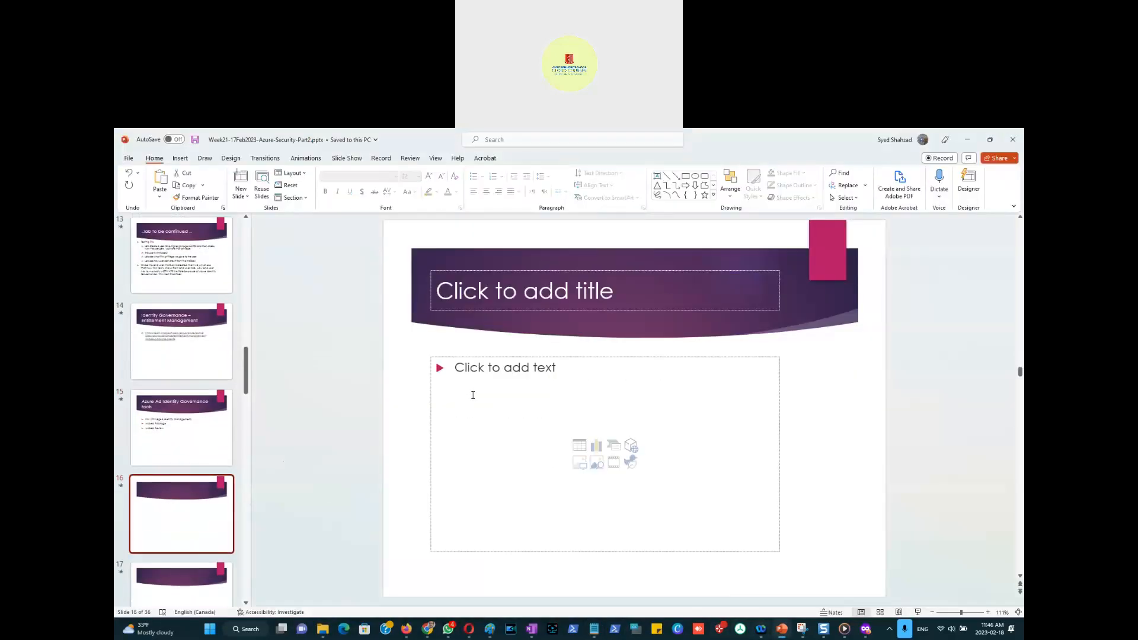
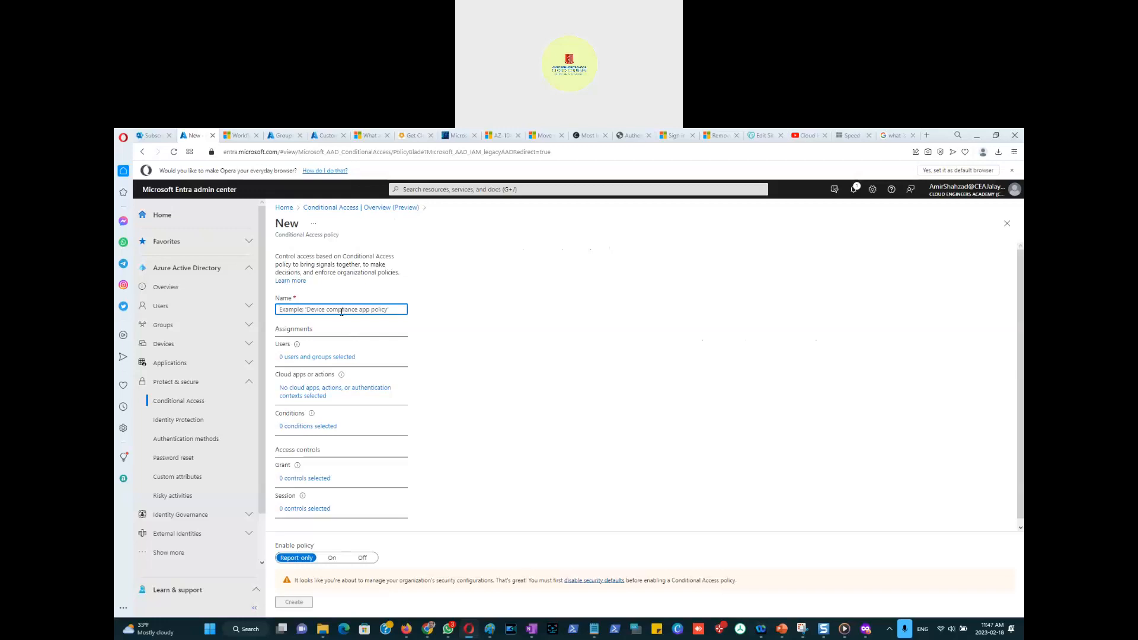
Enter 'Company Conditional Access' as the new policy's name.
text(C)
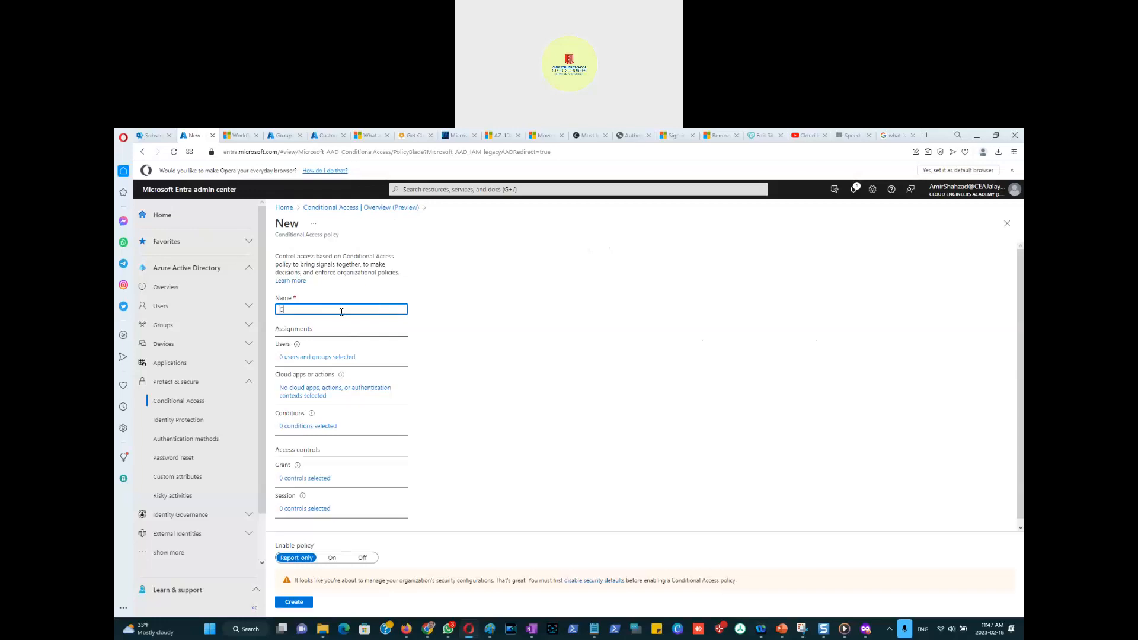
text(ompany Conditional Access)
Finish the policy name and bring up the Users include options.
click(375, 306)
click(476, 447)
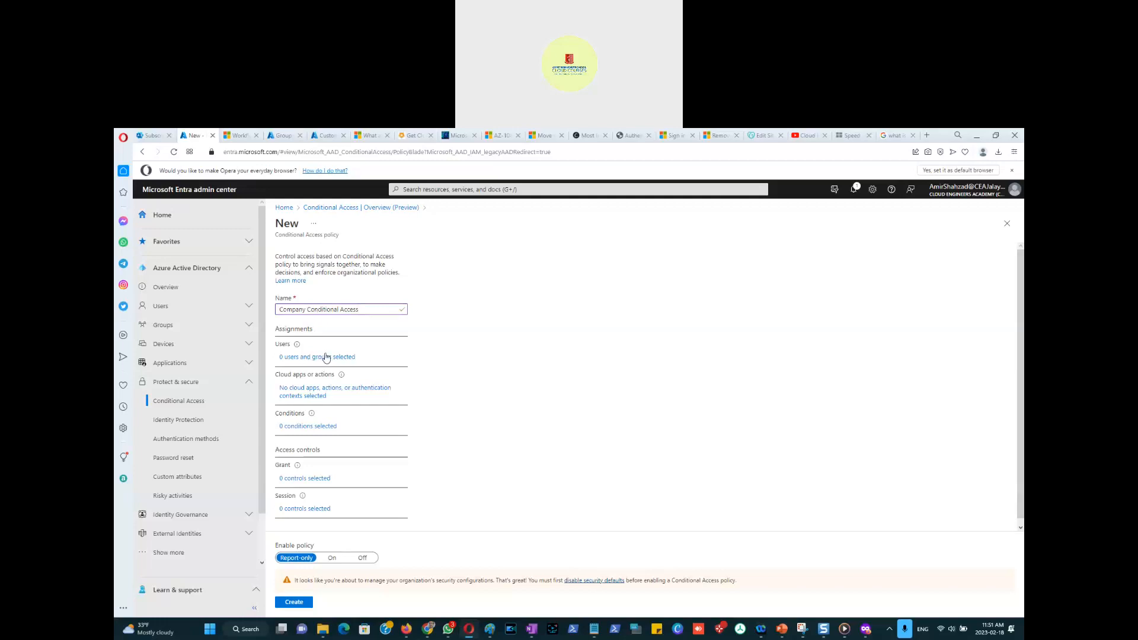
Include All users in the policy and review the 'Don't lock yourself out!' warning.
click(305, 361)
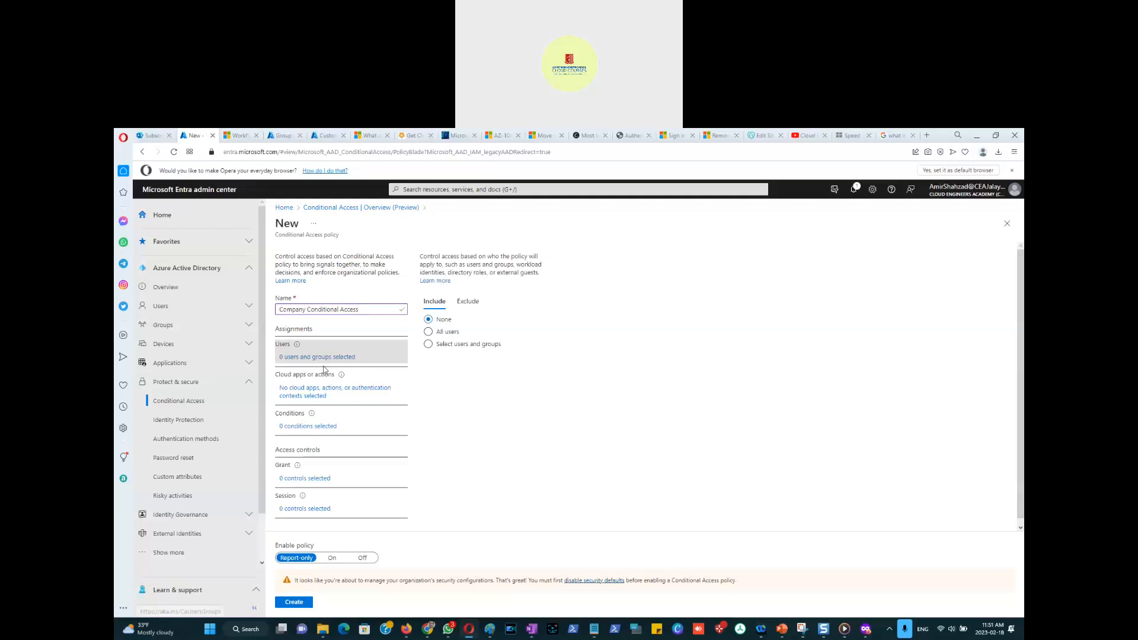
click(449, 336)
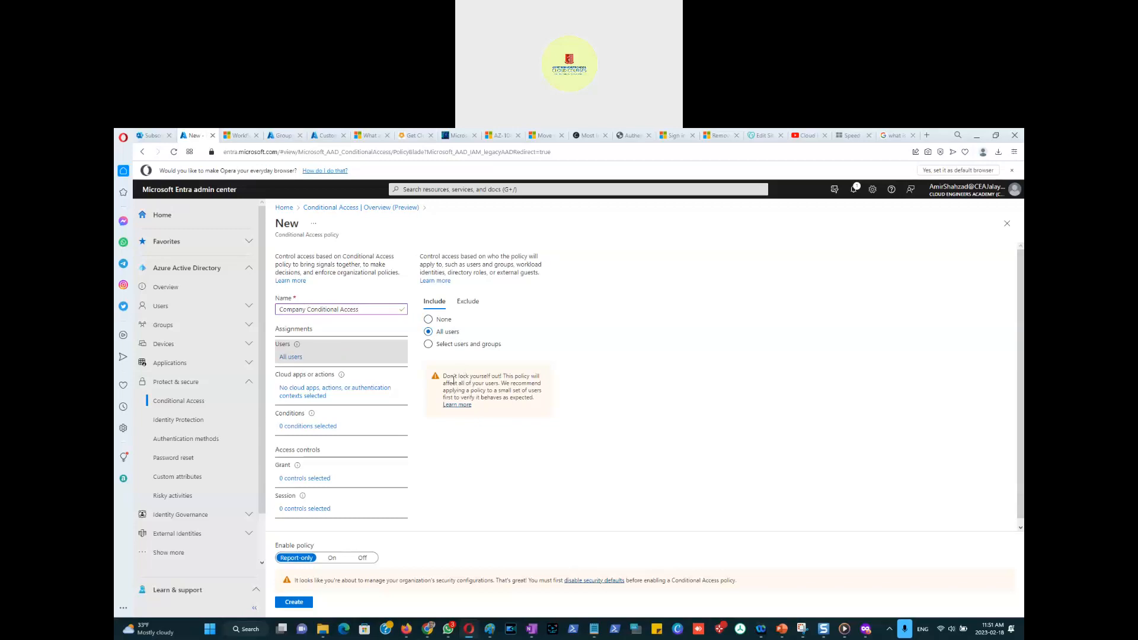
drag(445, 380, 496, 408)
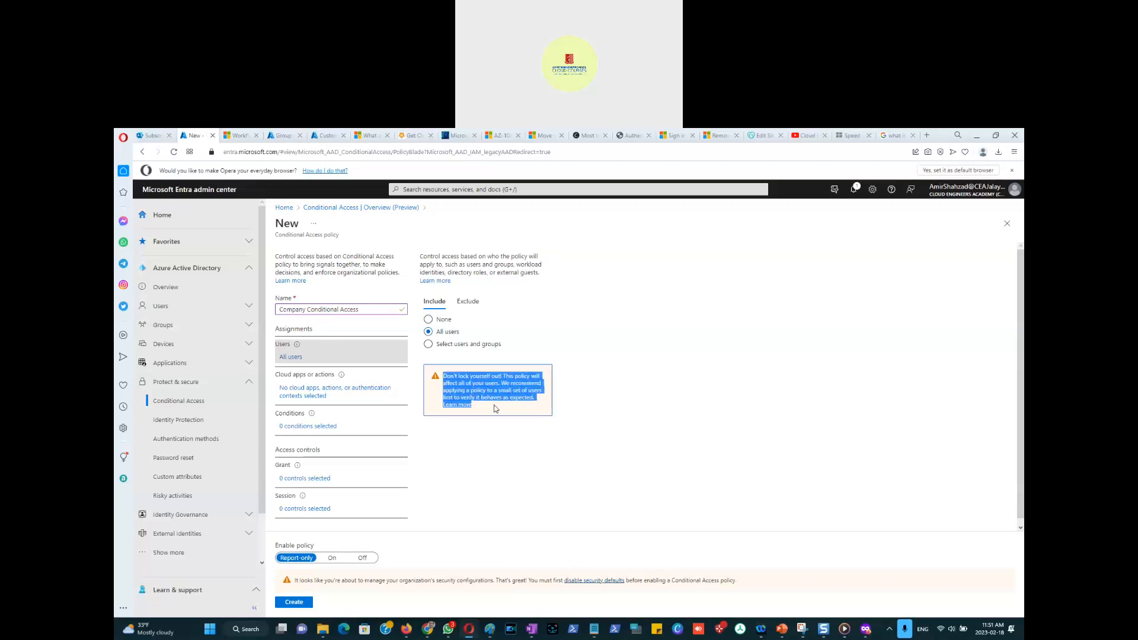
click(486, 334)
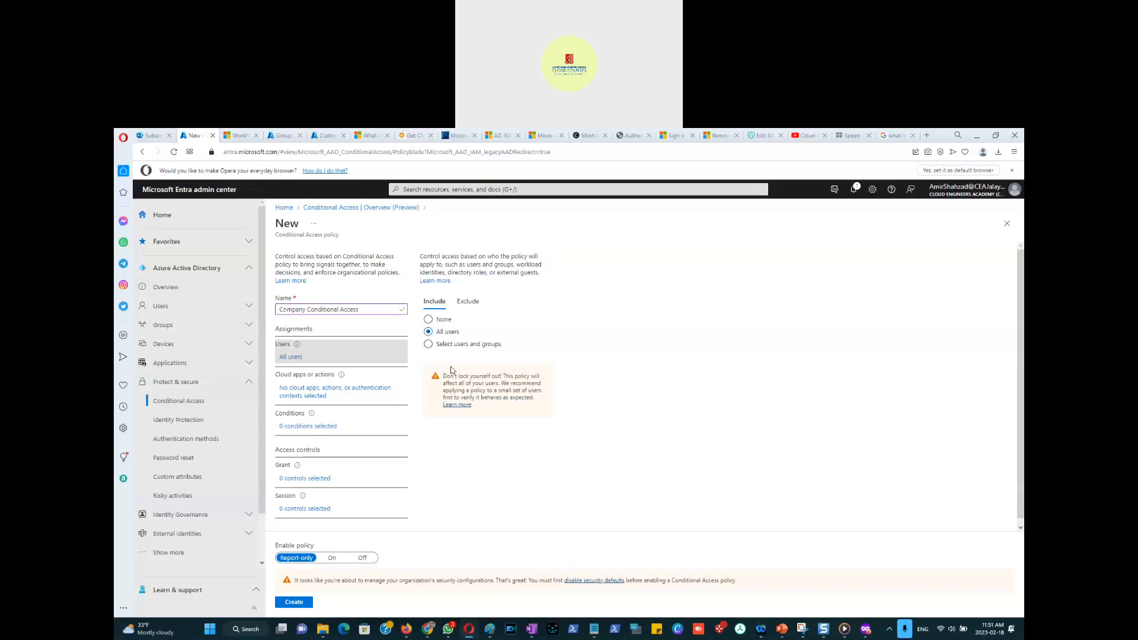
drag(444, 375, 500, 377)
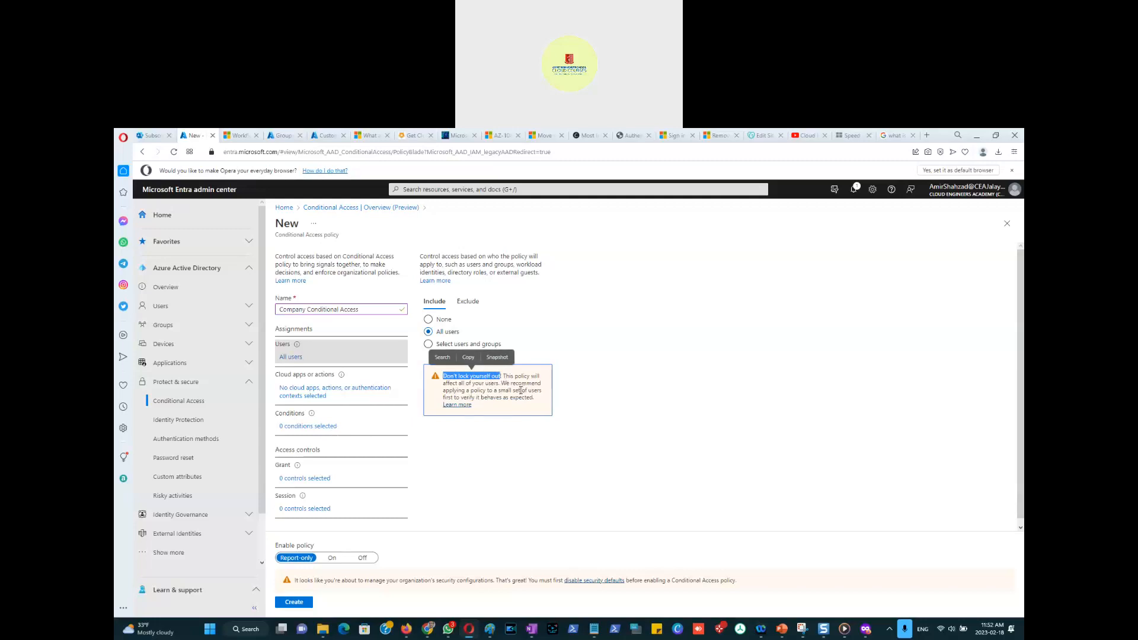
drag(504, 376, 543, 389)
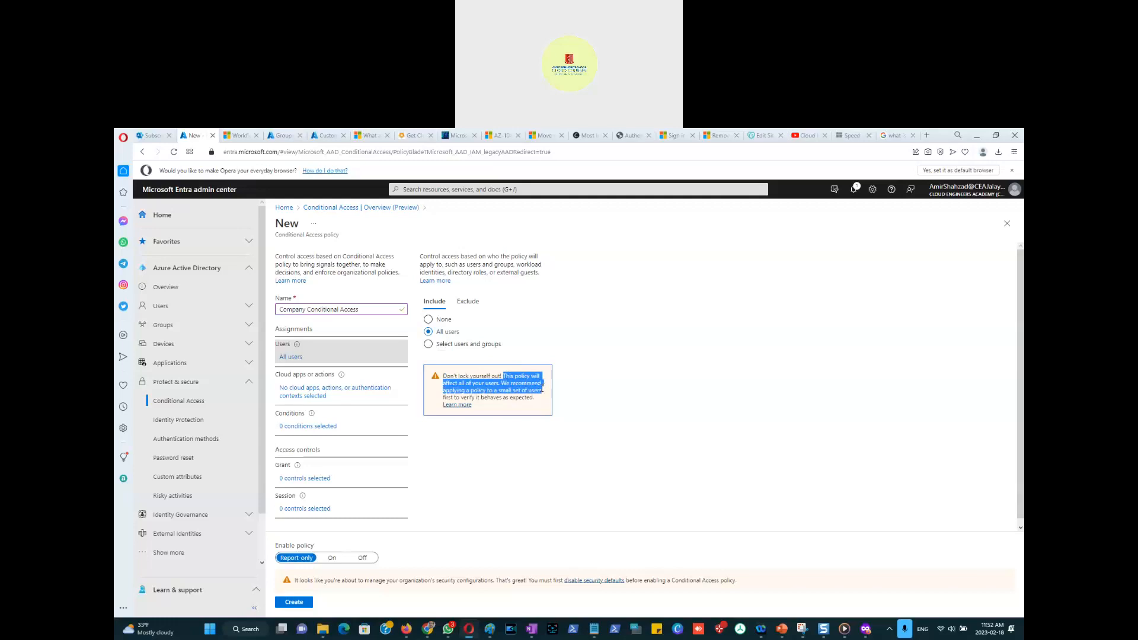
mouse_move(543, 390)
mouse_down()
mouse_move(460, 398)
mouse_move(539, 401)
mouse_up()
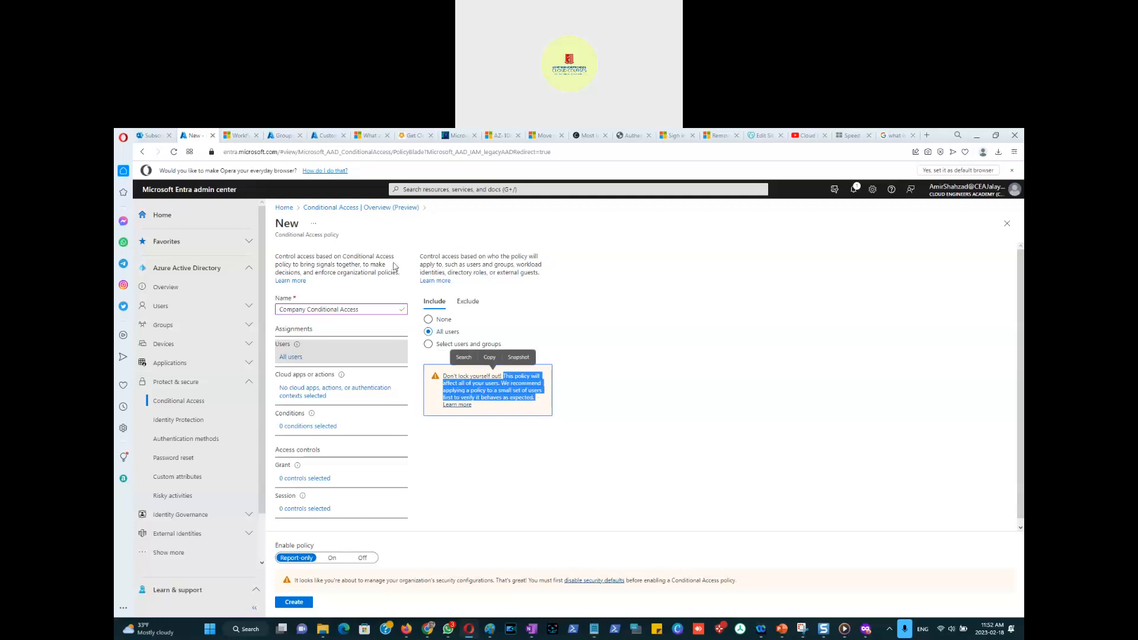
click(535, 462)
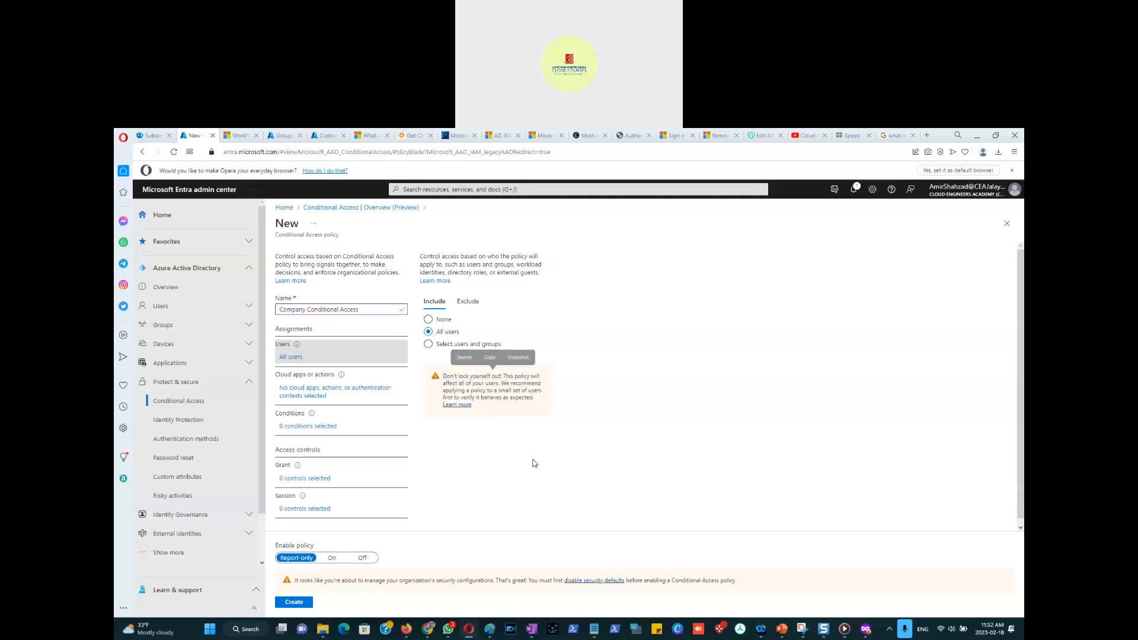
Switch to Select users and groups, preview the guest or external user types, then untick them.
click(457, 352)
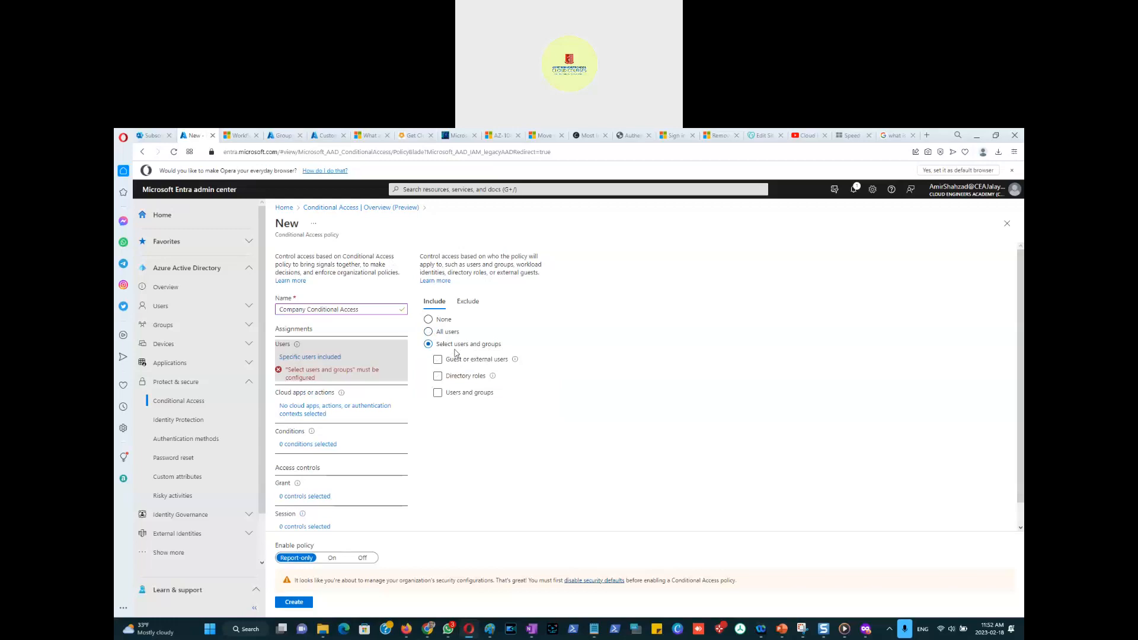
click(438, 360)
click(438, 360)
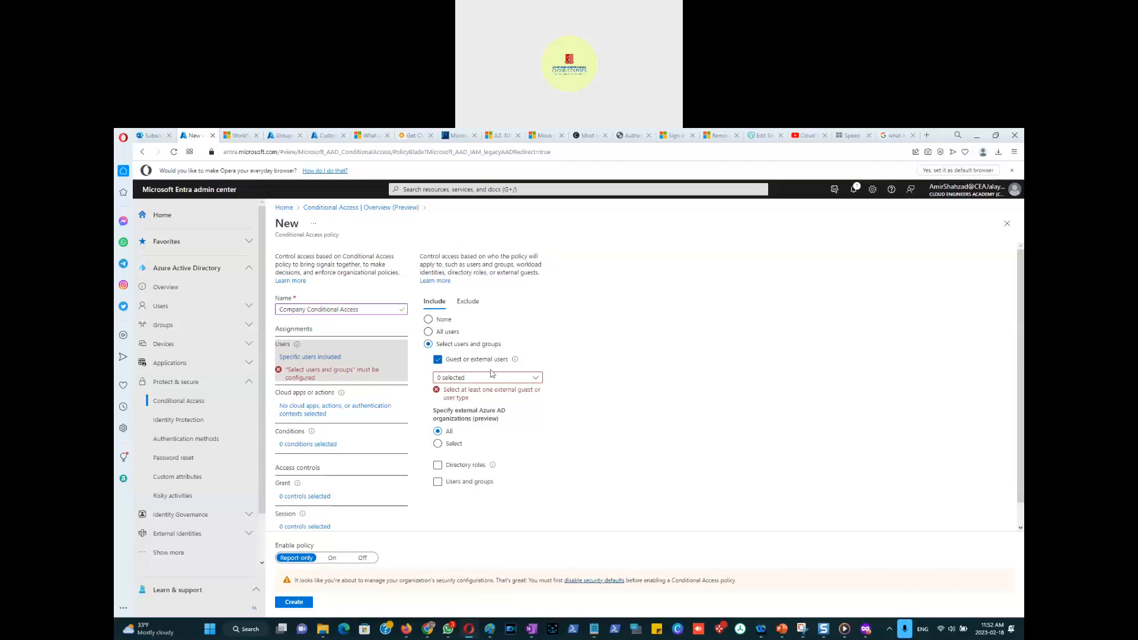
click(535, 380)
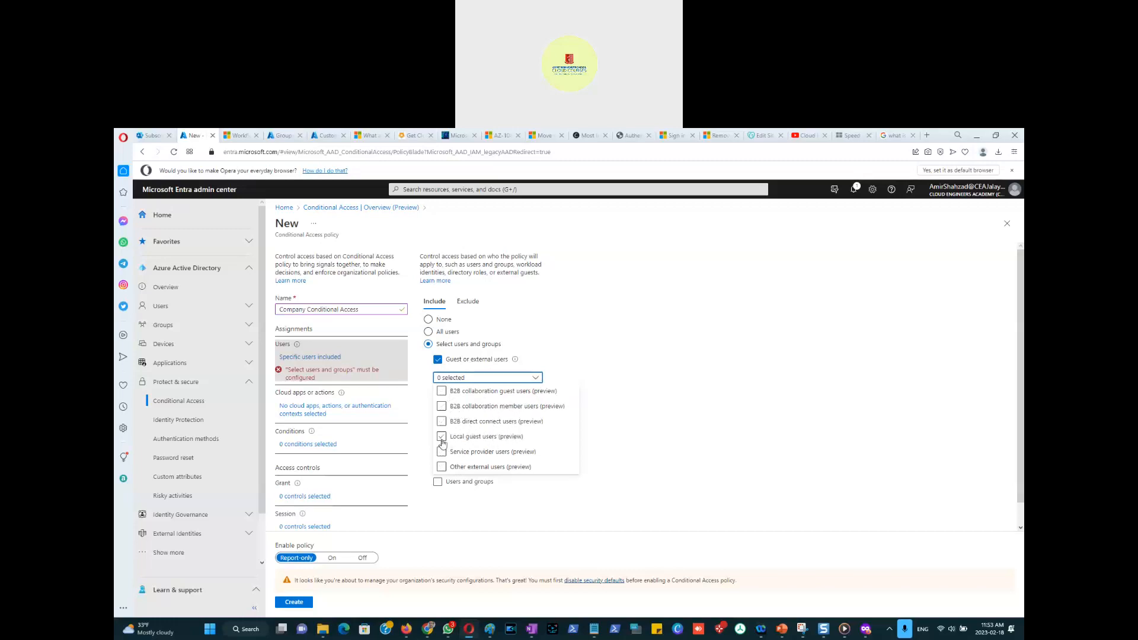
click(667, 438)
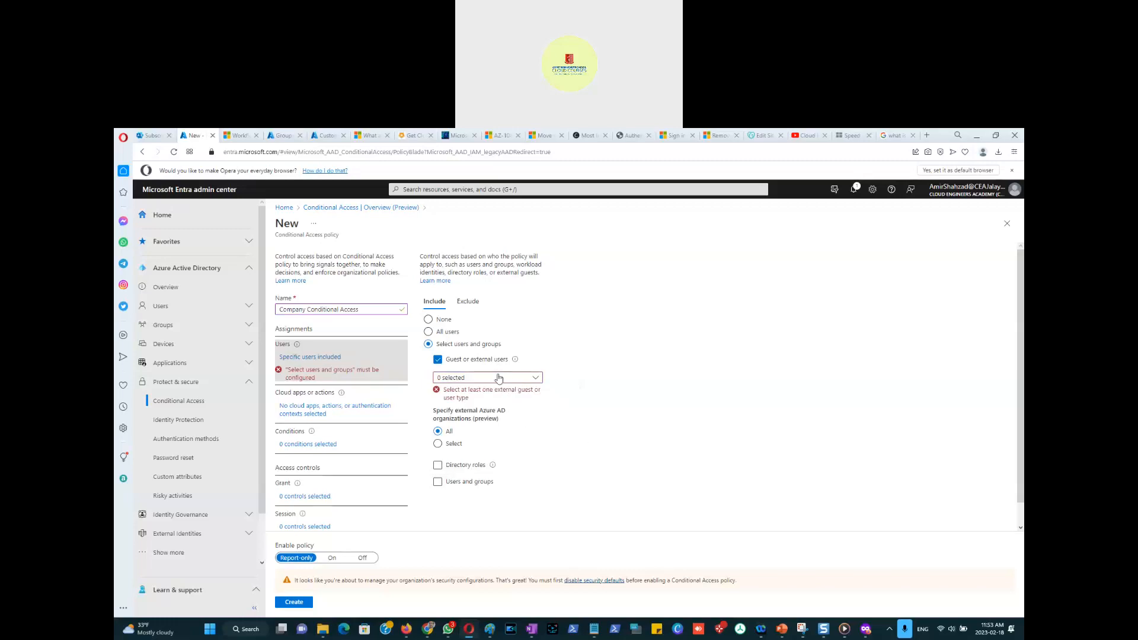
click(438, 360)
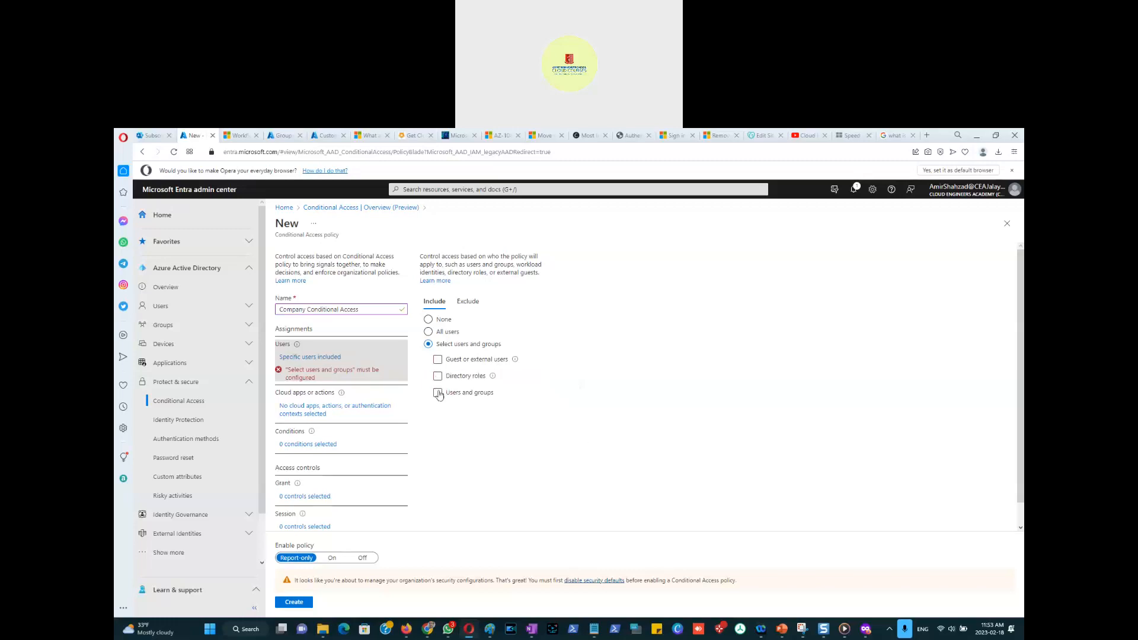
Include Sales-Dept-Group under Users and groups, then view the Cloud apps or actions settings.
click(439, 393)
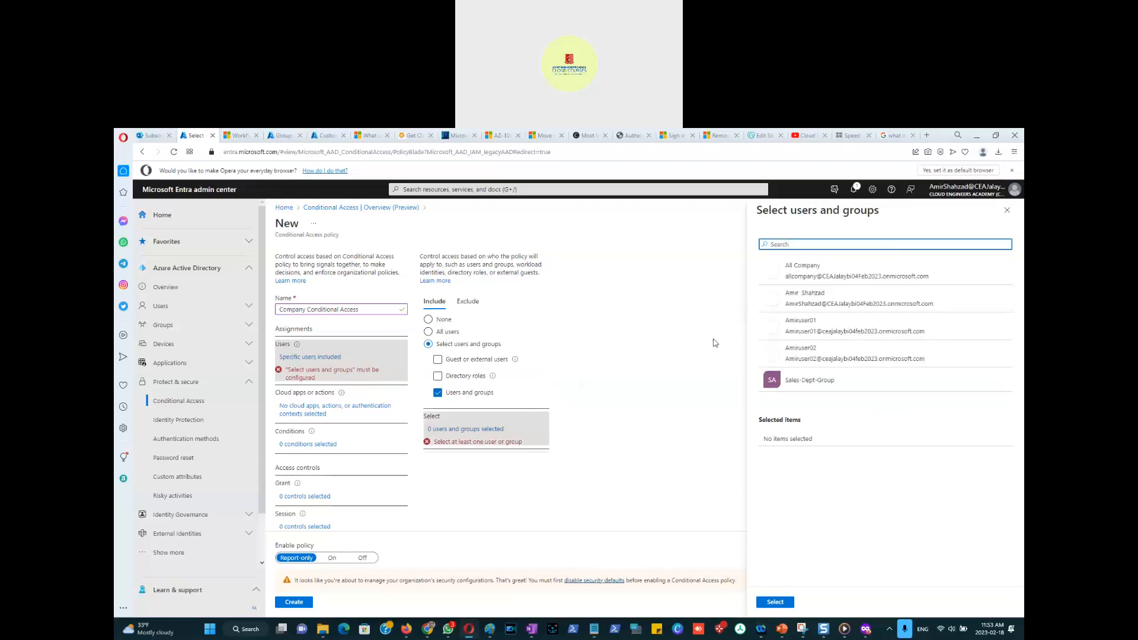
click(803, 384)
click(775, 603)
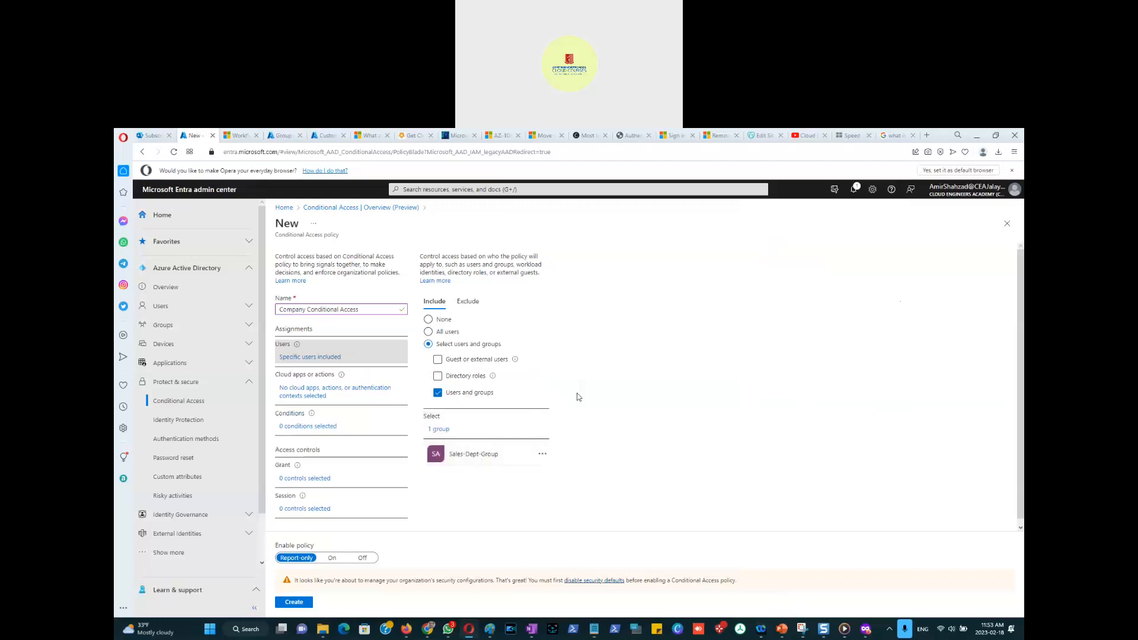
click(298, 394)
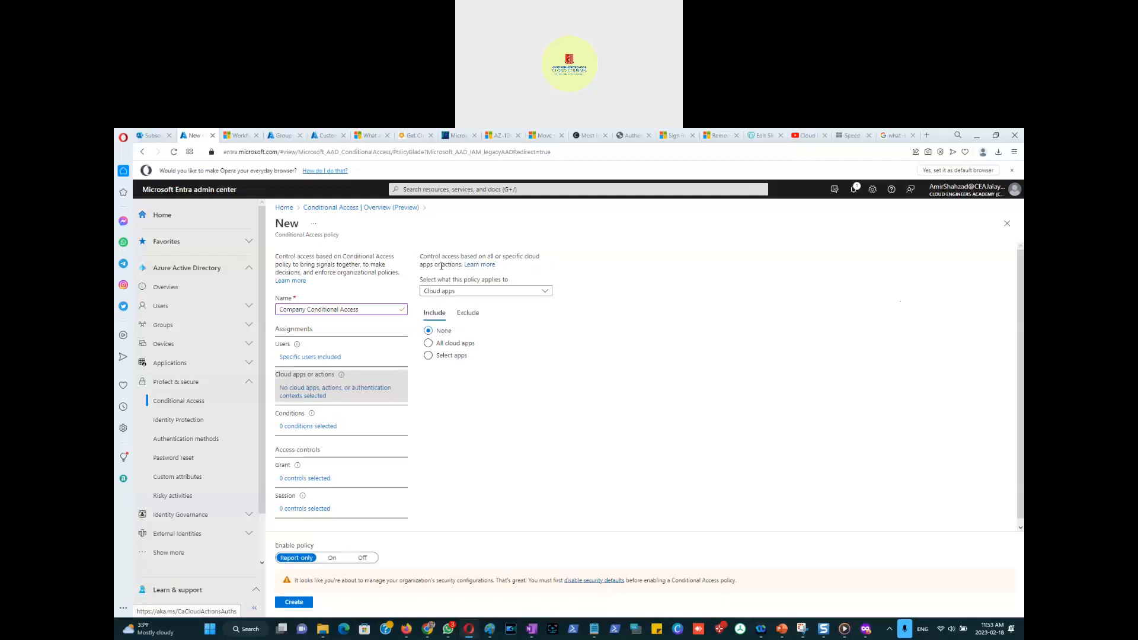
click(428, 356)
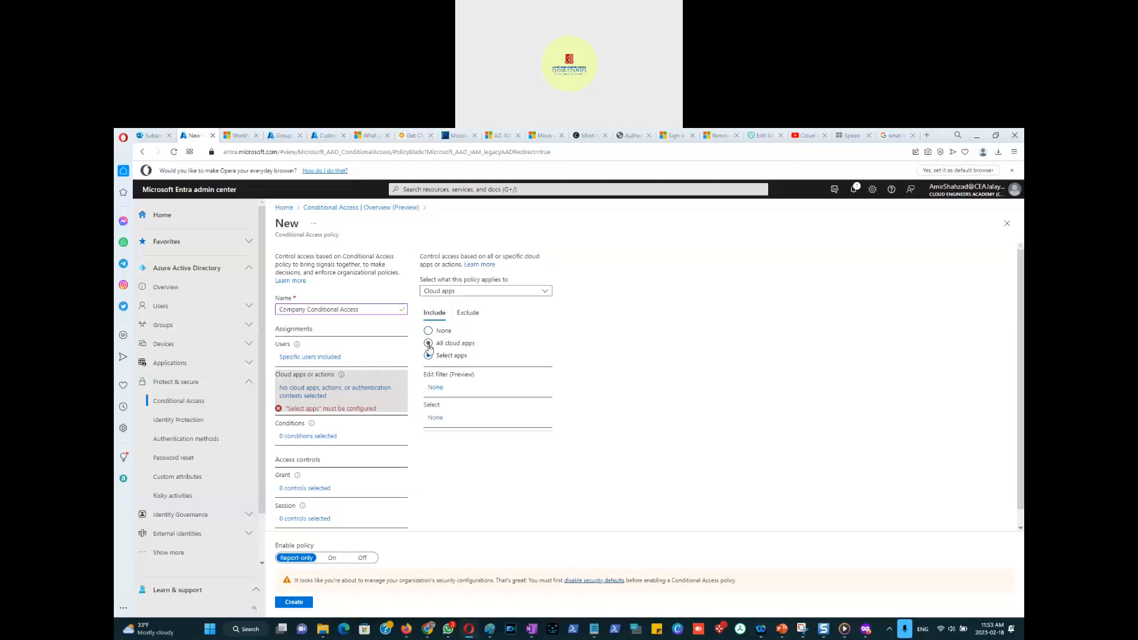
click(429, 345)
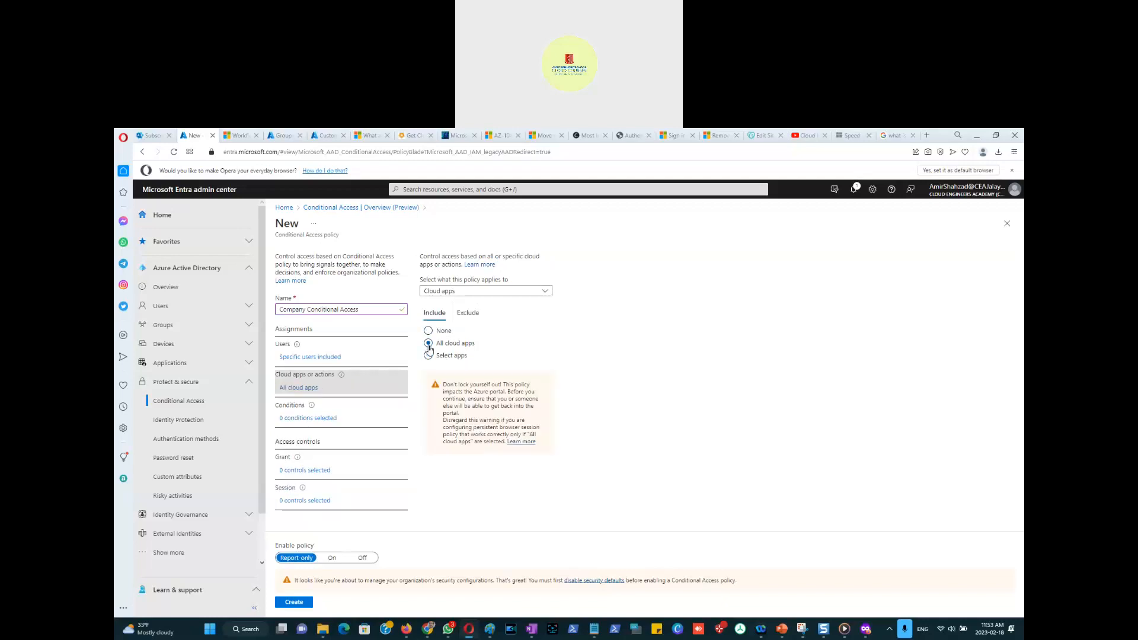
click(445, 386)
drag(445, 387, 497, 392)
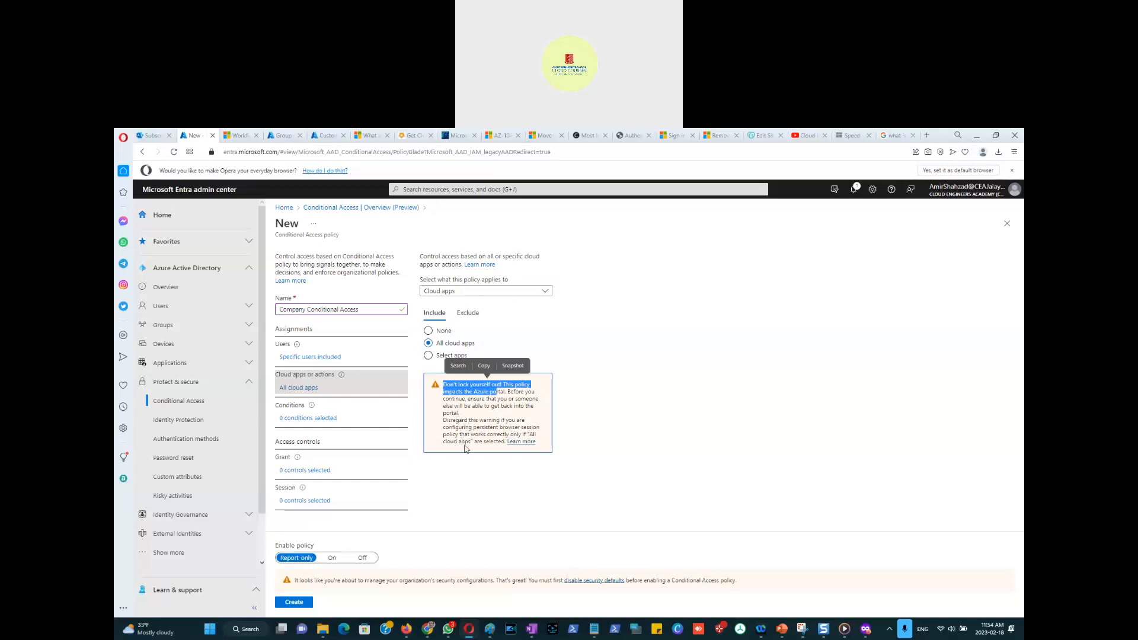
click(509, 476)
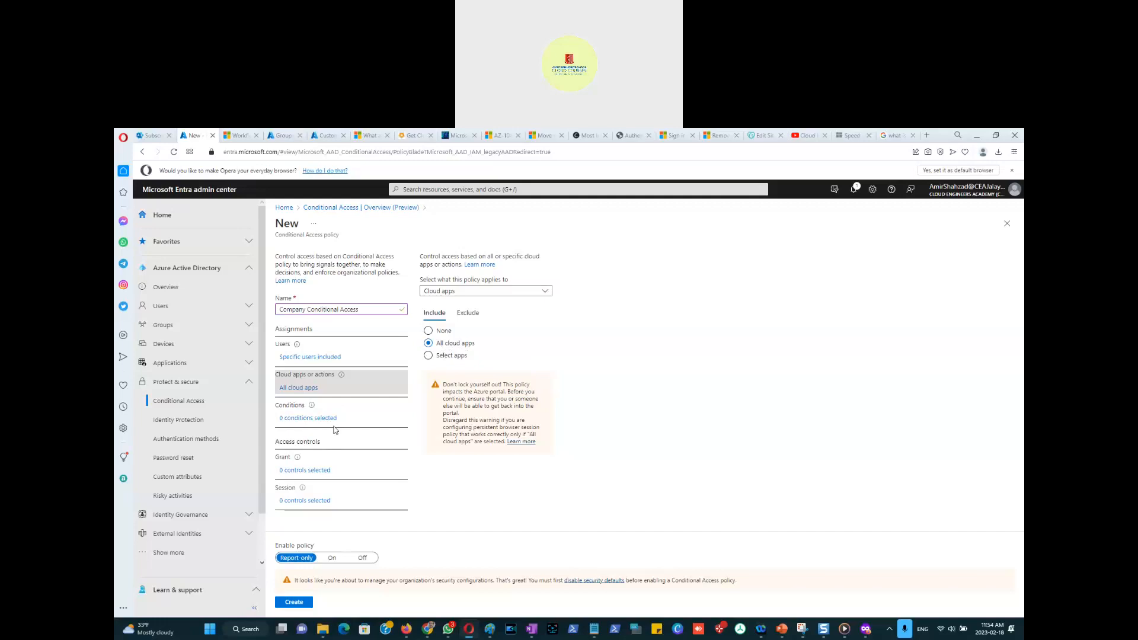
click(440, 355)
click(462, 290)
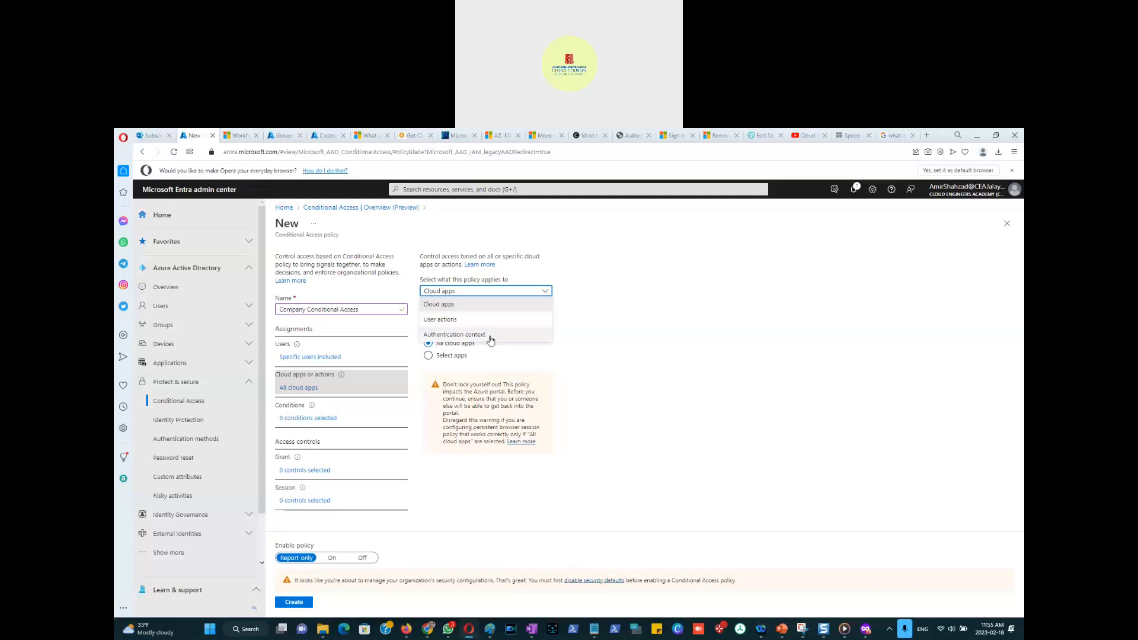
click(440, 320)
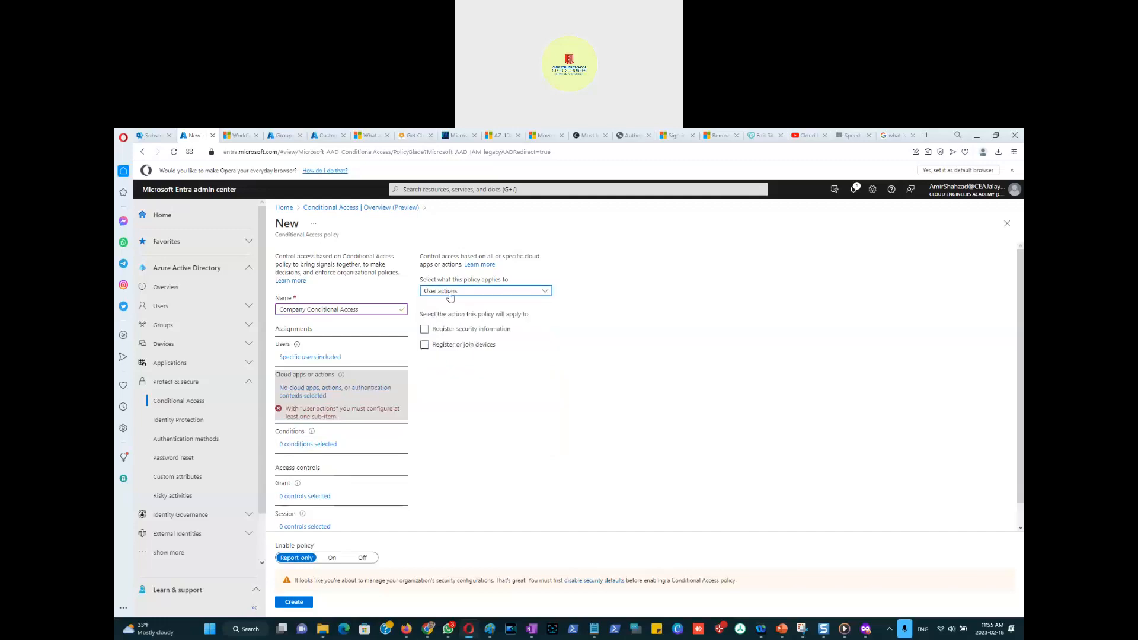
click(425, 330)
click(426, 329)
click(457, 293)
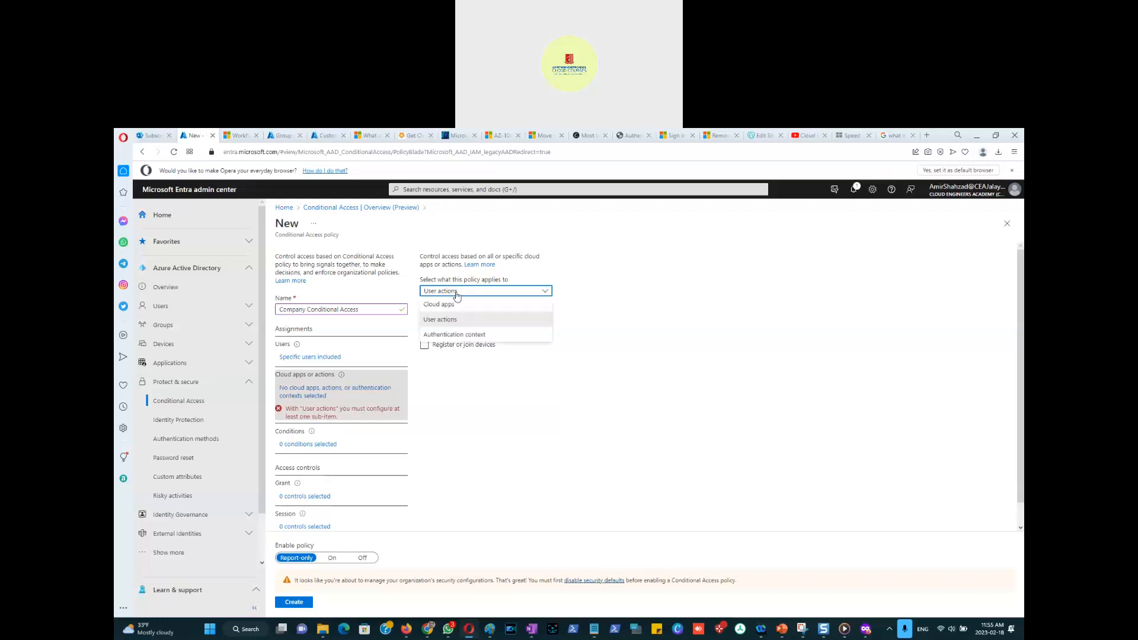
click(455, 335)
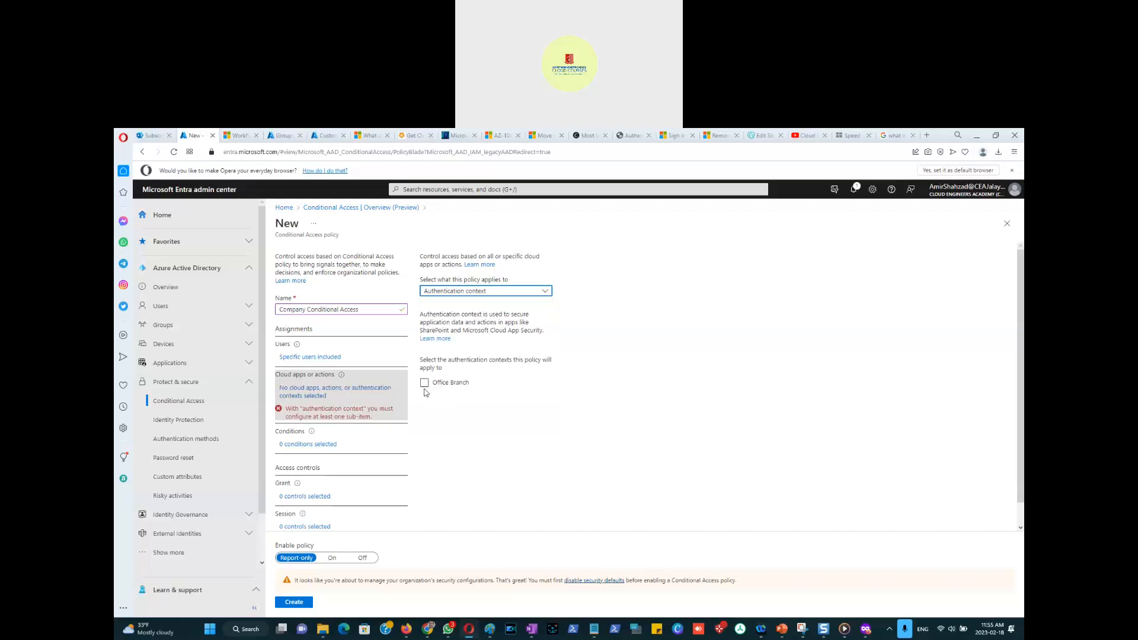
drag(443, 314, 489, 314)
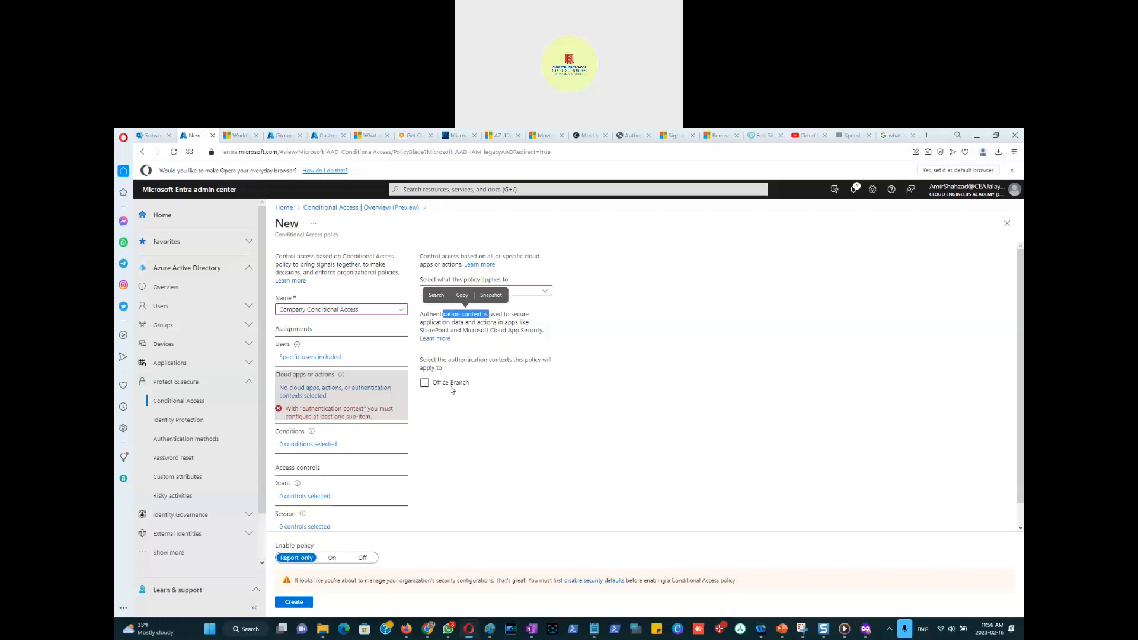
click(480, 291)
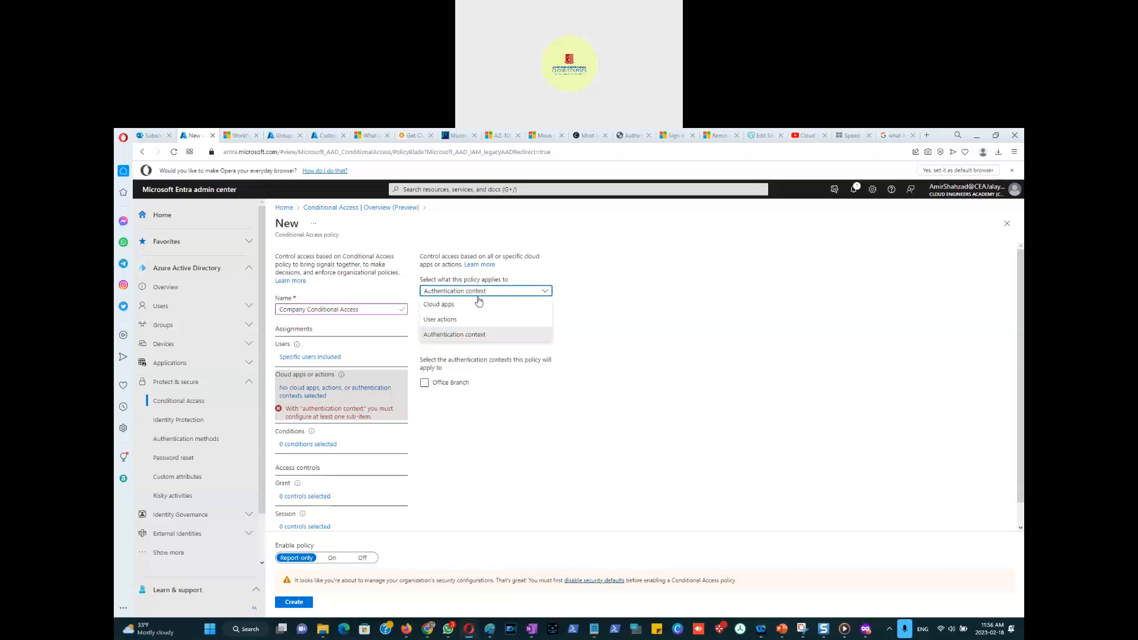
click(465, 305)
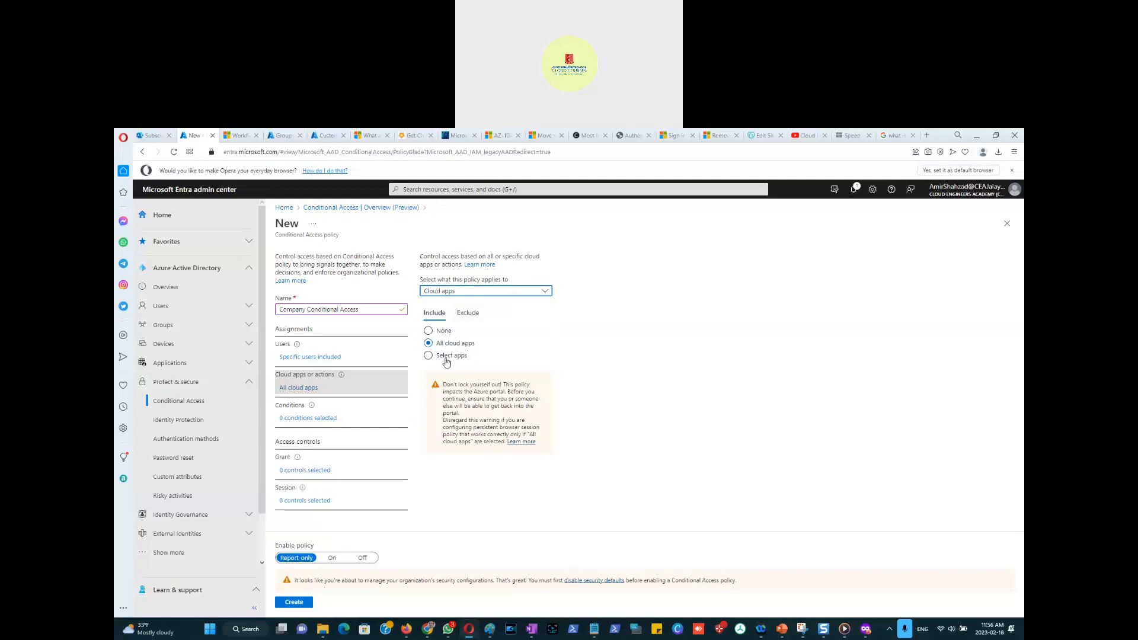
click(467, 314)
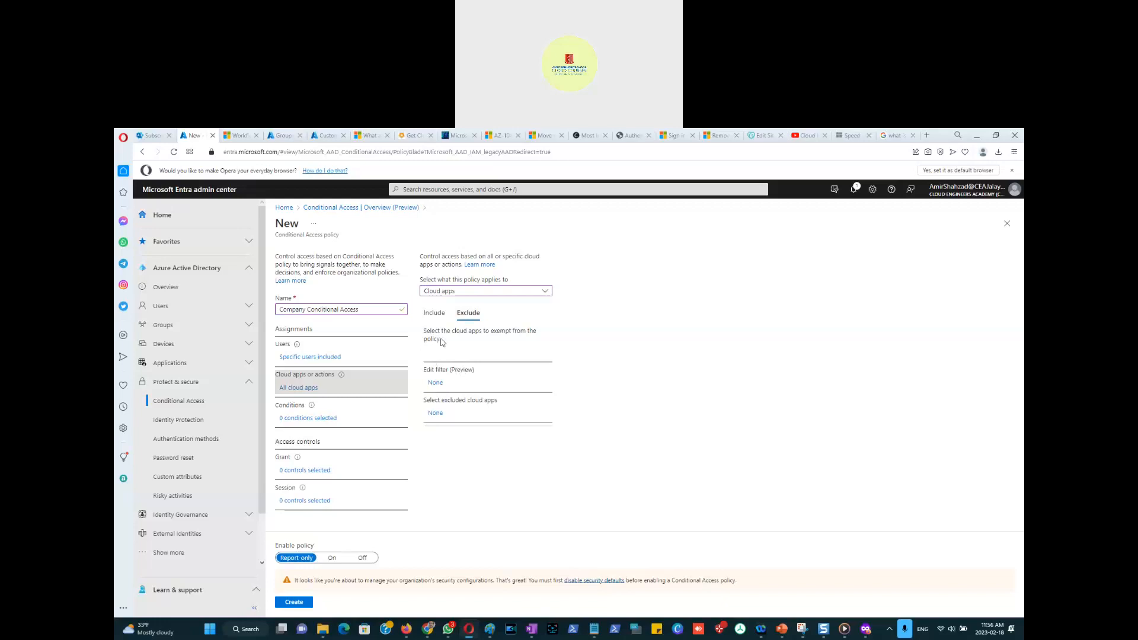
click(434, 313)
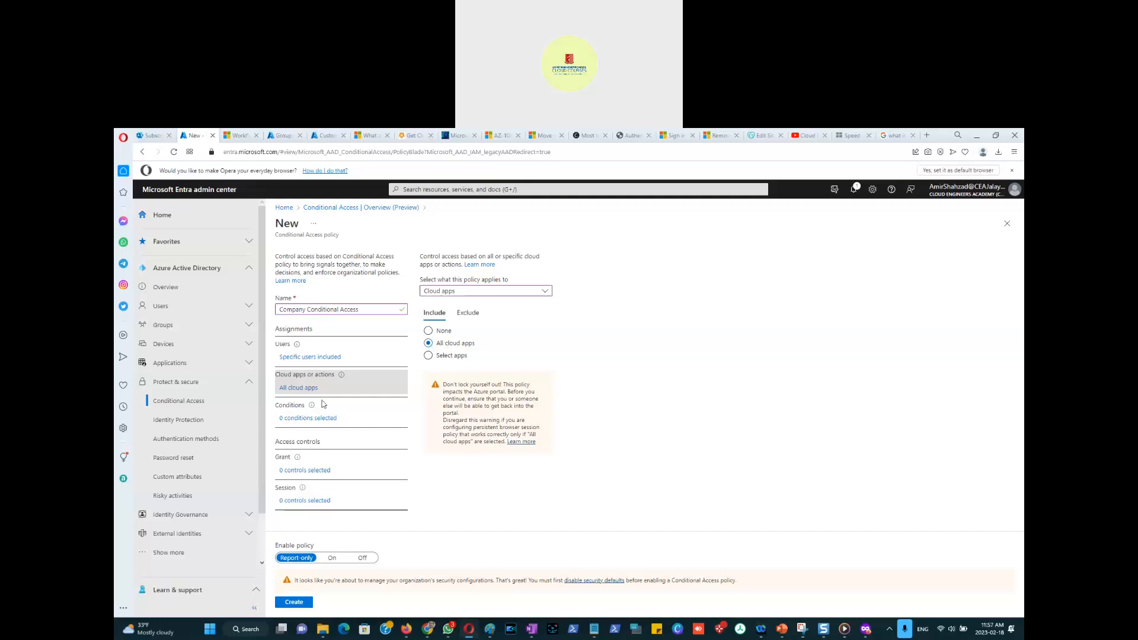
Show the policy's Conditions, with User risk through Filter for devices all Not configured.
click(297, 420)
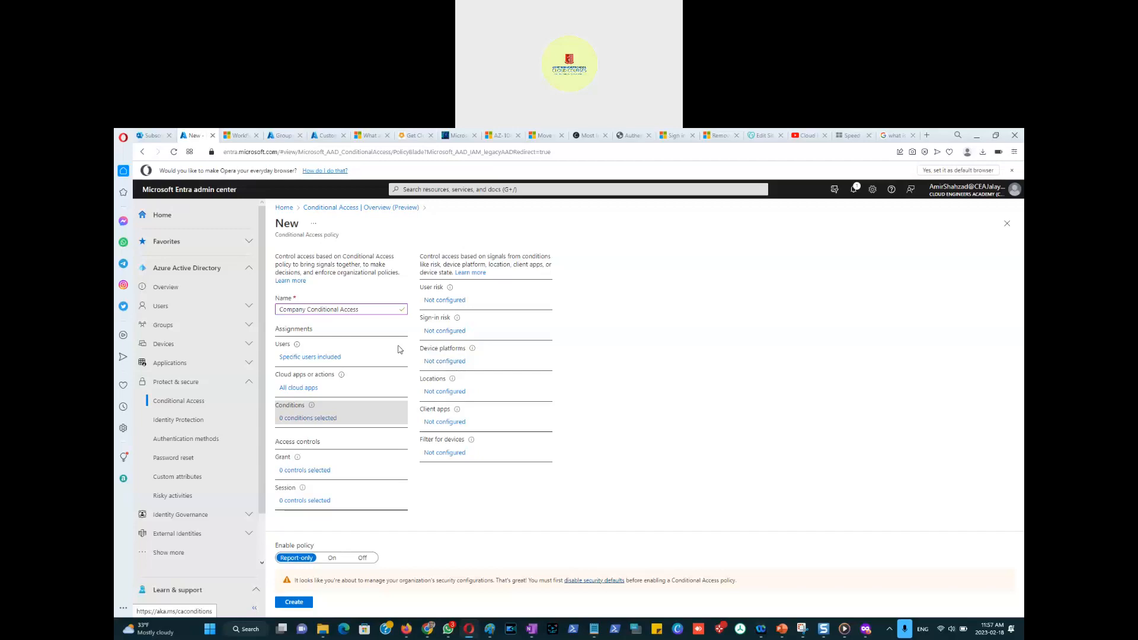
Turn on the User risk condition and leave only the Low risk level ticked.
click(444, 302)
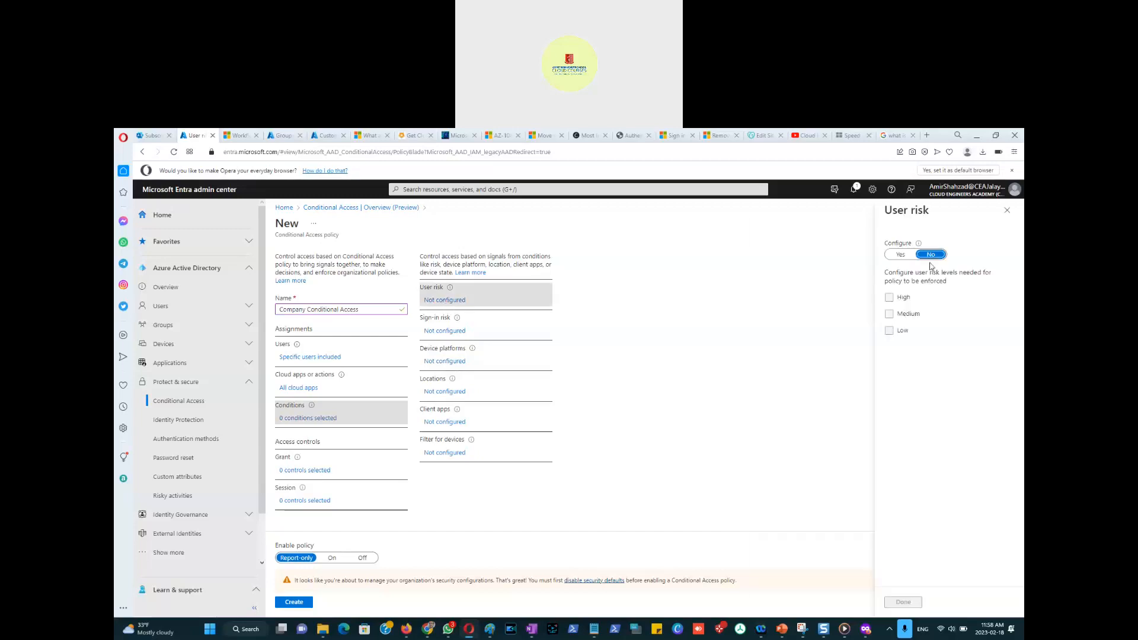
click(901, 257)
click(889, 330)
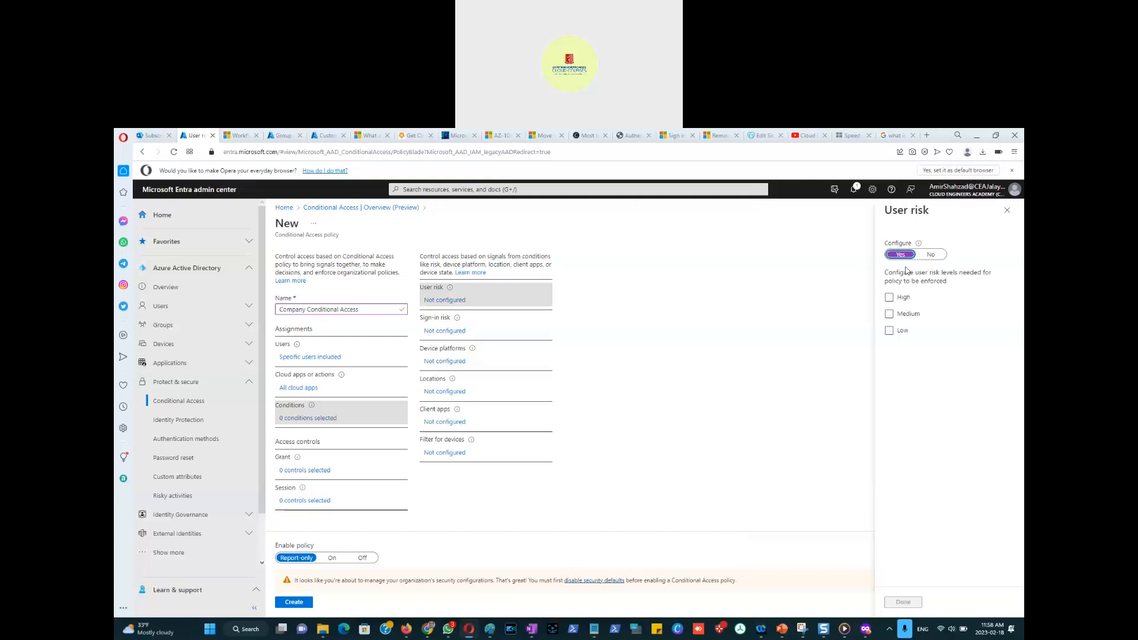
click(889, 315)
click(889, 330)
click(889, 313)
click(889, 298)
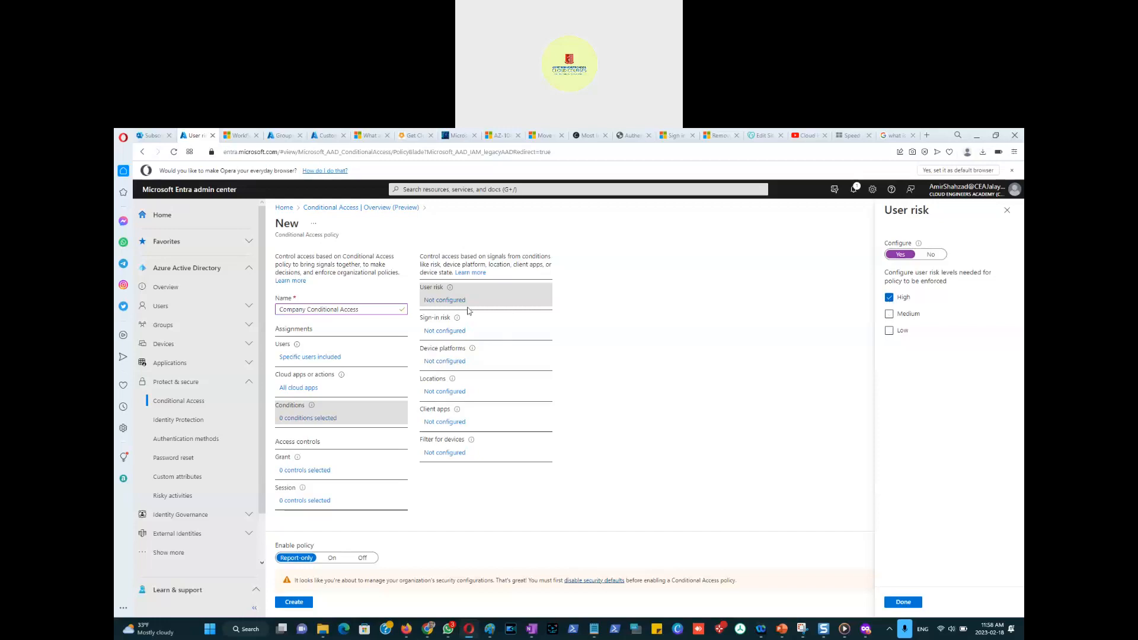
click(890, 300)
click(889, 298)
click(889, 331)
Apply Low user risk, then enable Sign-in risk with the Medium level included.
click(903, 602)
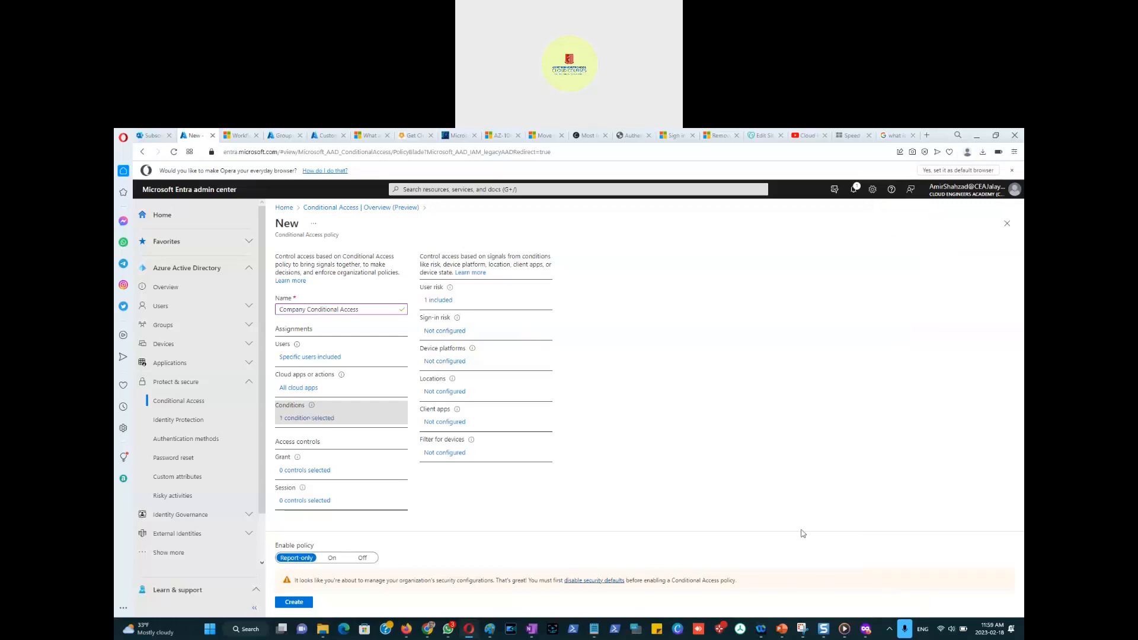
click(437, 333)
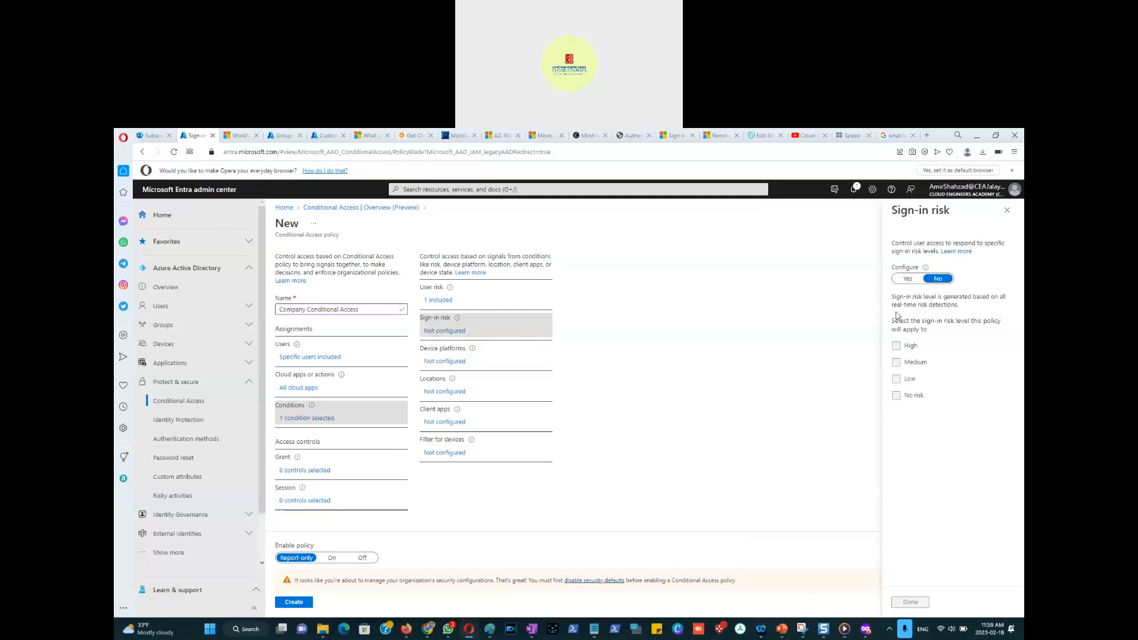
drag(960, 305, 888, 308)
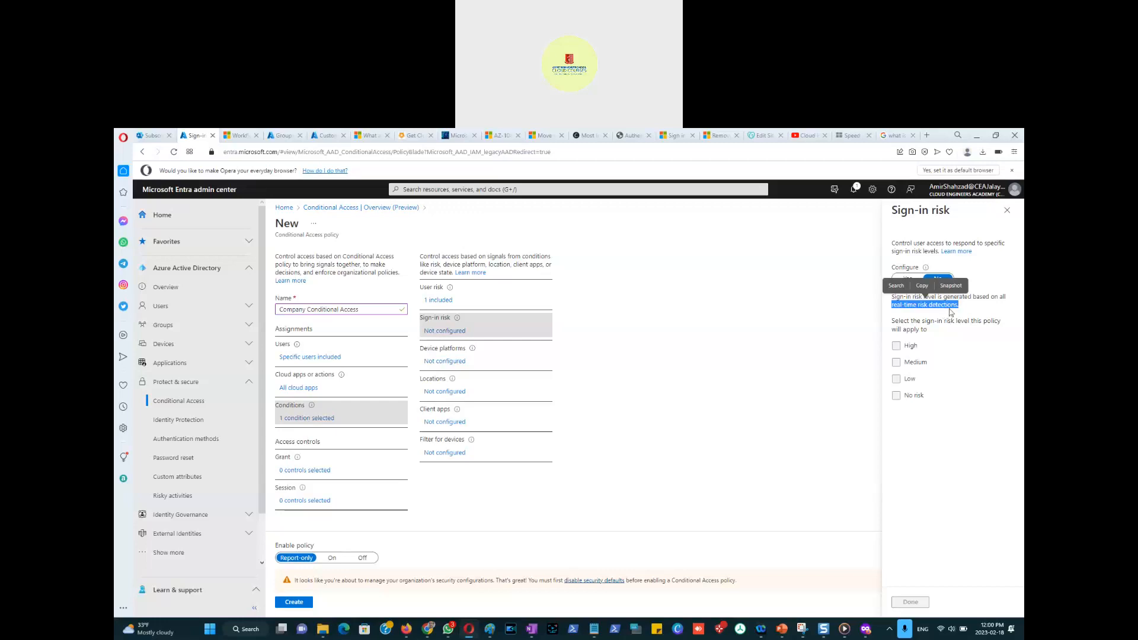
click(937, 323)
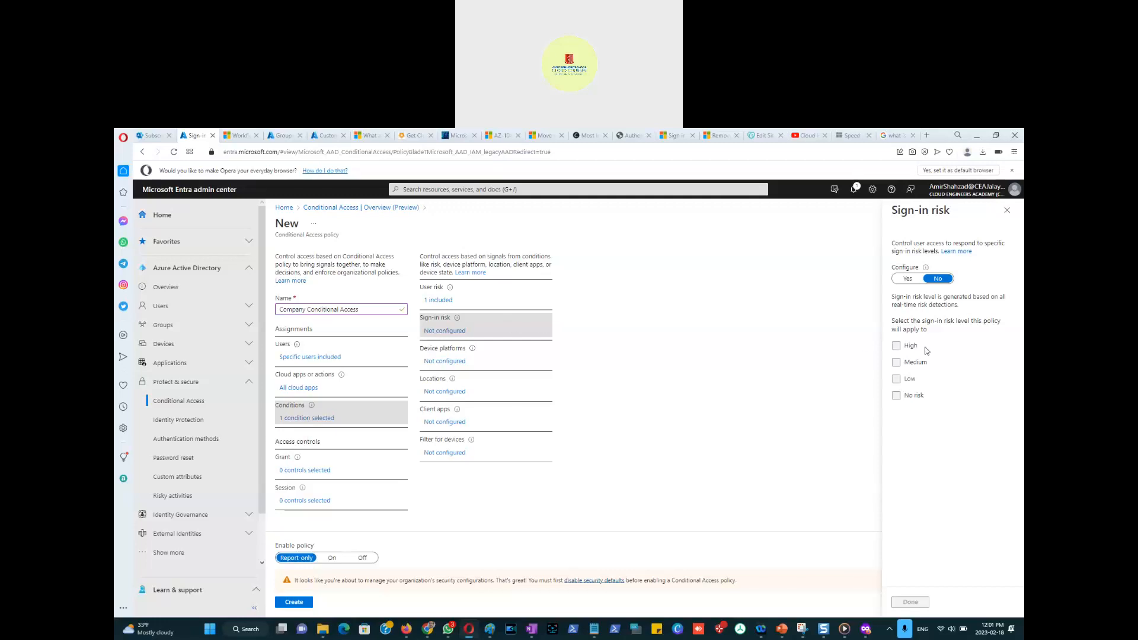
click(907, 279)
click(896, 362)
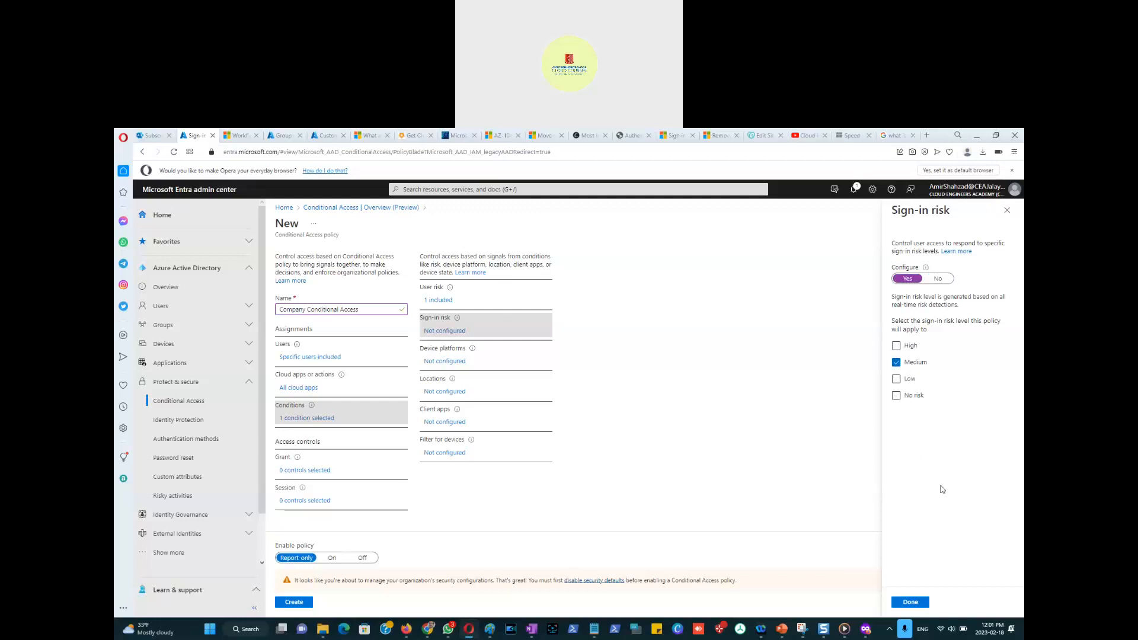
click(902, 604)
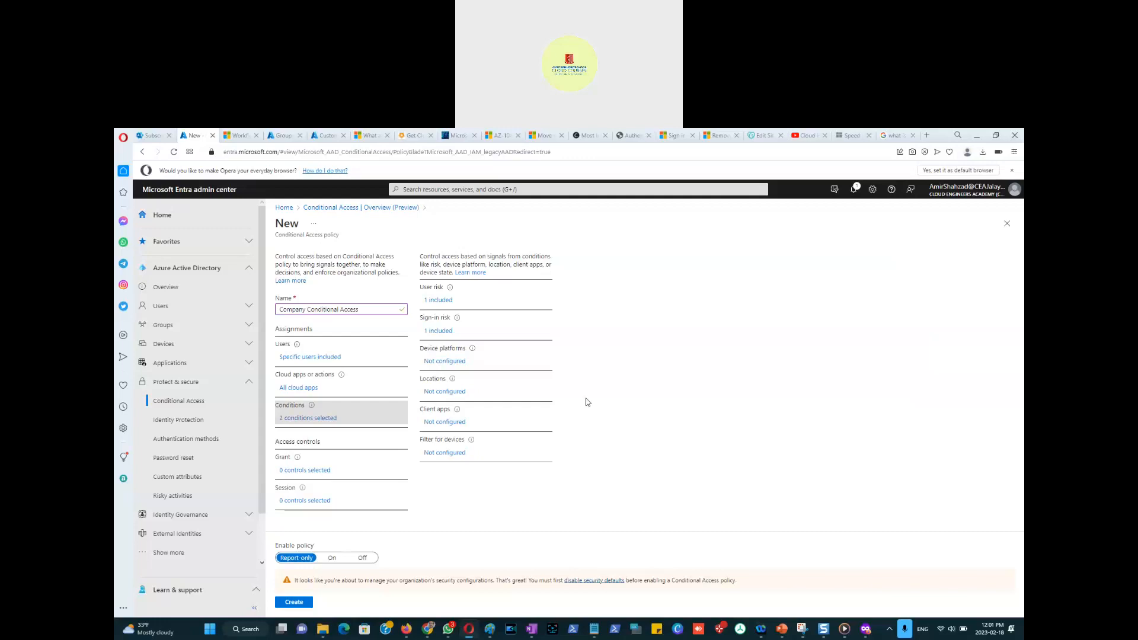
Open the Device platforms condition pane, currently not configured.
click(445, 363)
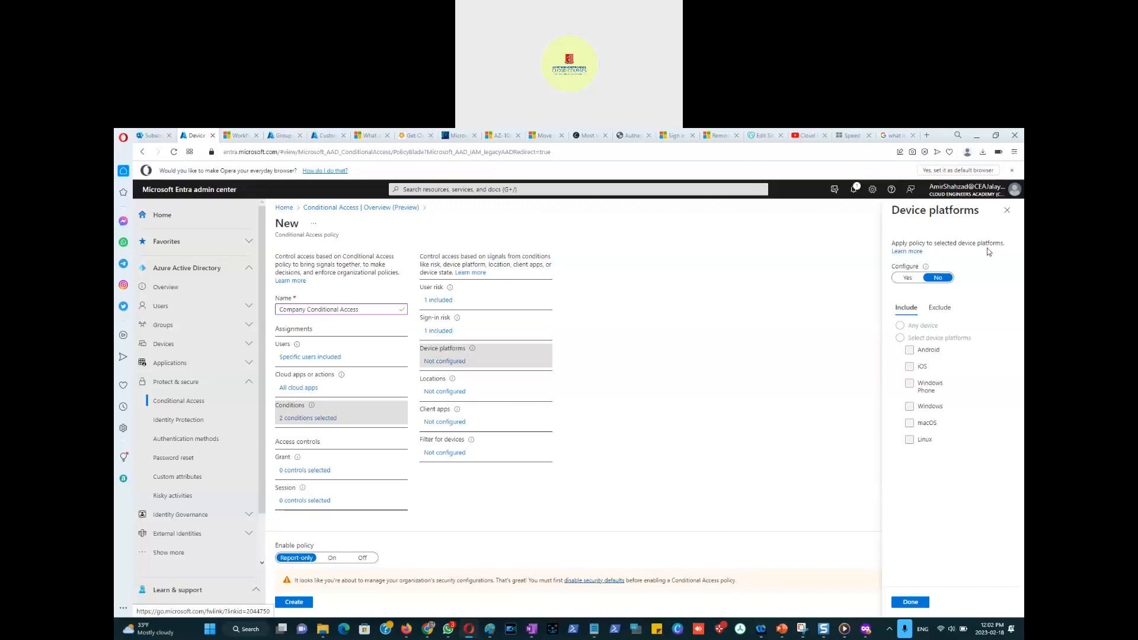
Enable the Device platforms condition for Android, iOS and Windows.
click(912, 280)
click(900, 338)
click(909, 350)
click(910, 370)
click(910, 410)
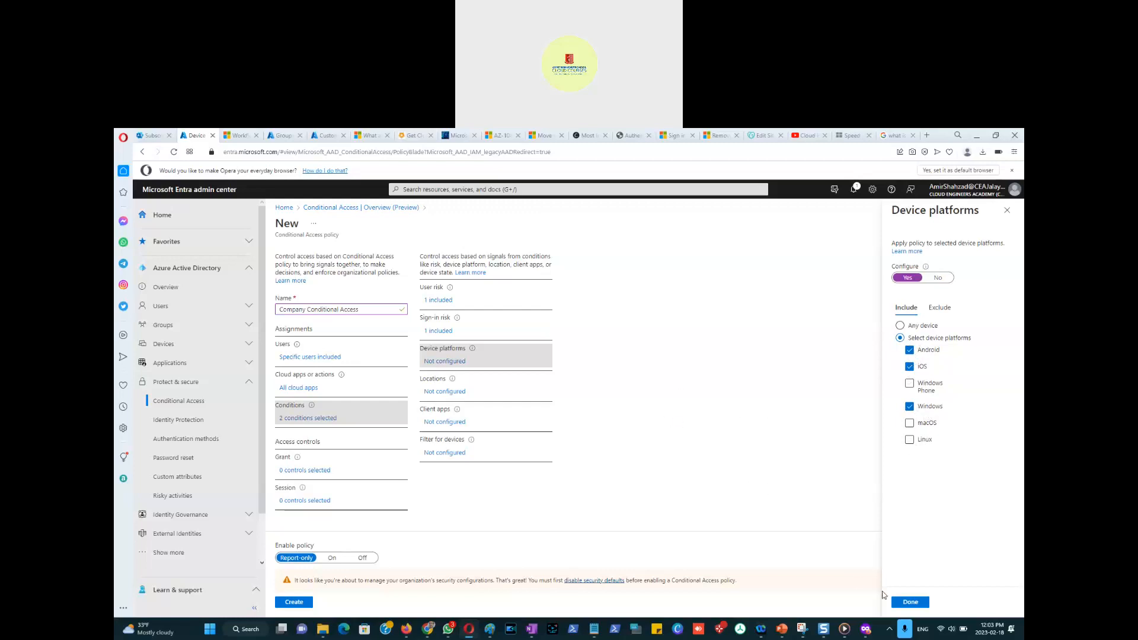
click(911, 602)
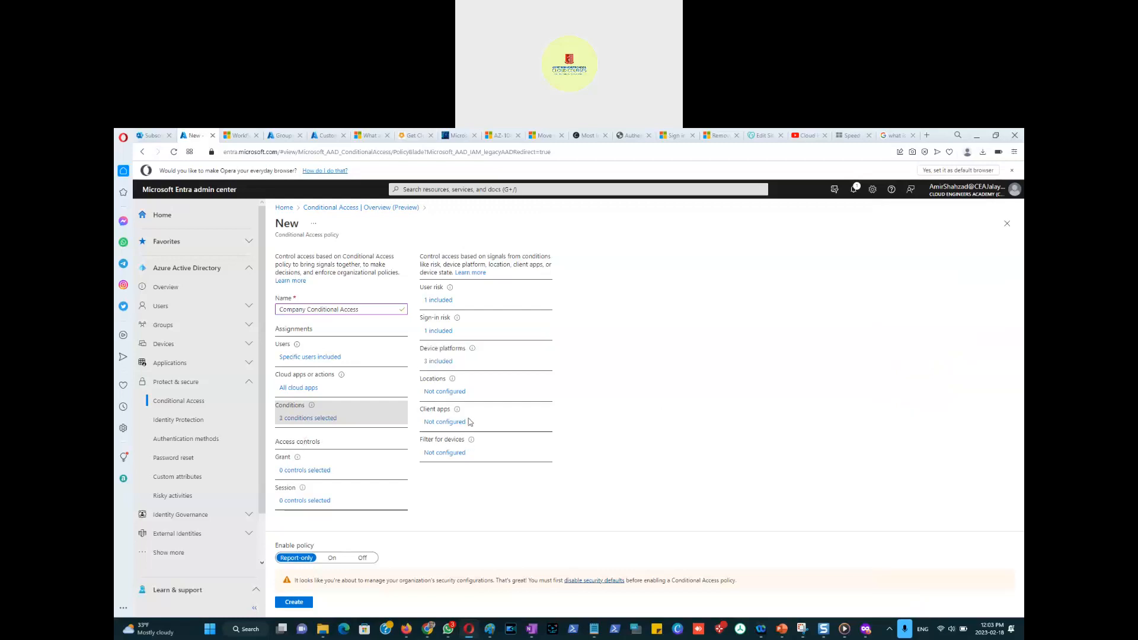
Limit the policy's Locations condition to selected locations canada-Connectivity and Company Branch Toronto.
click(442, 393)
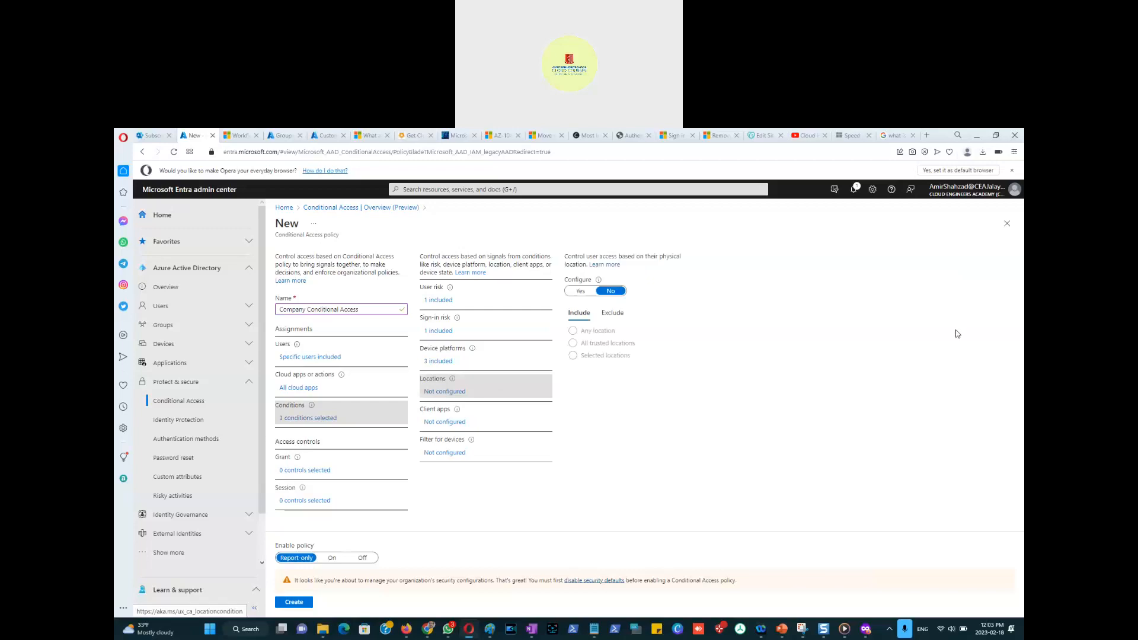
click(575, 291)
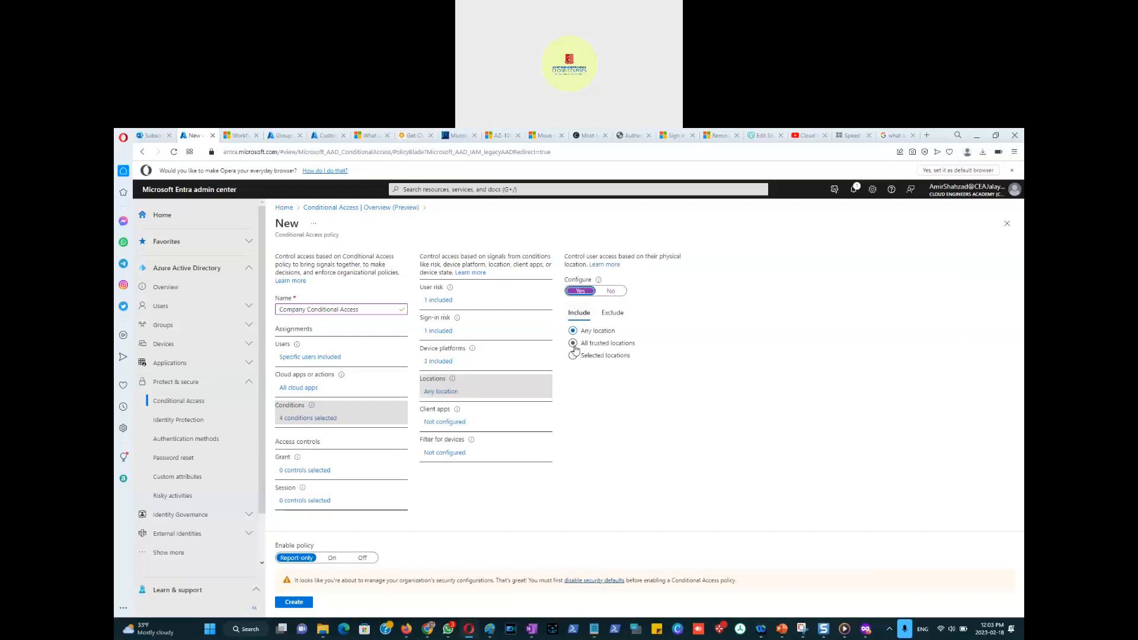
click(573, 356)
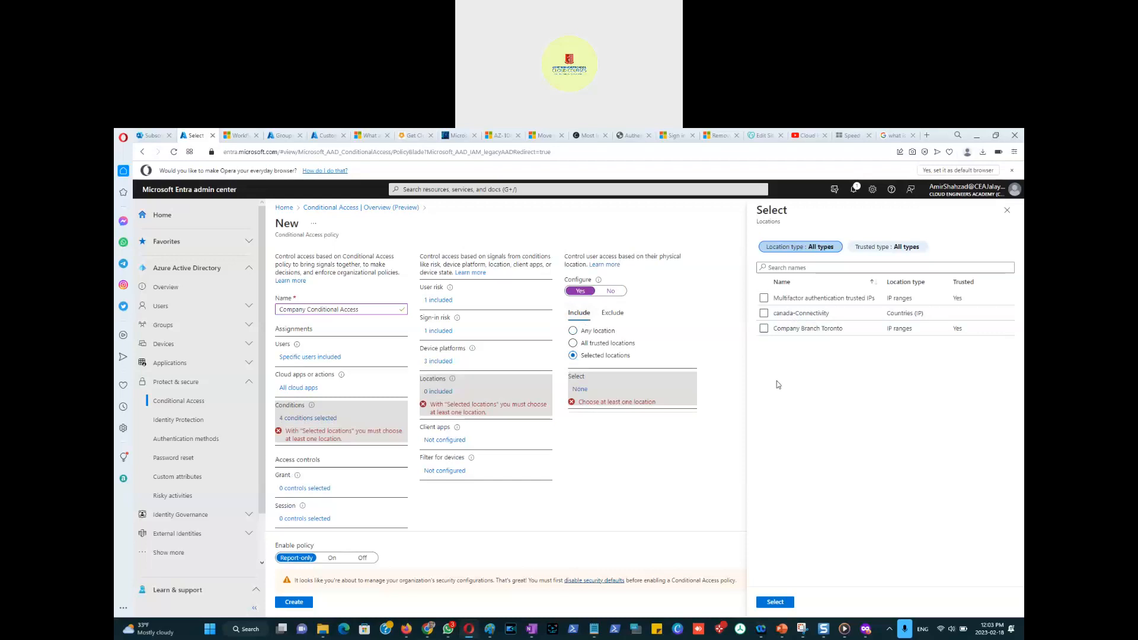
click(764, 313)
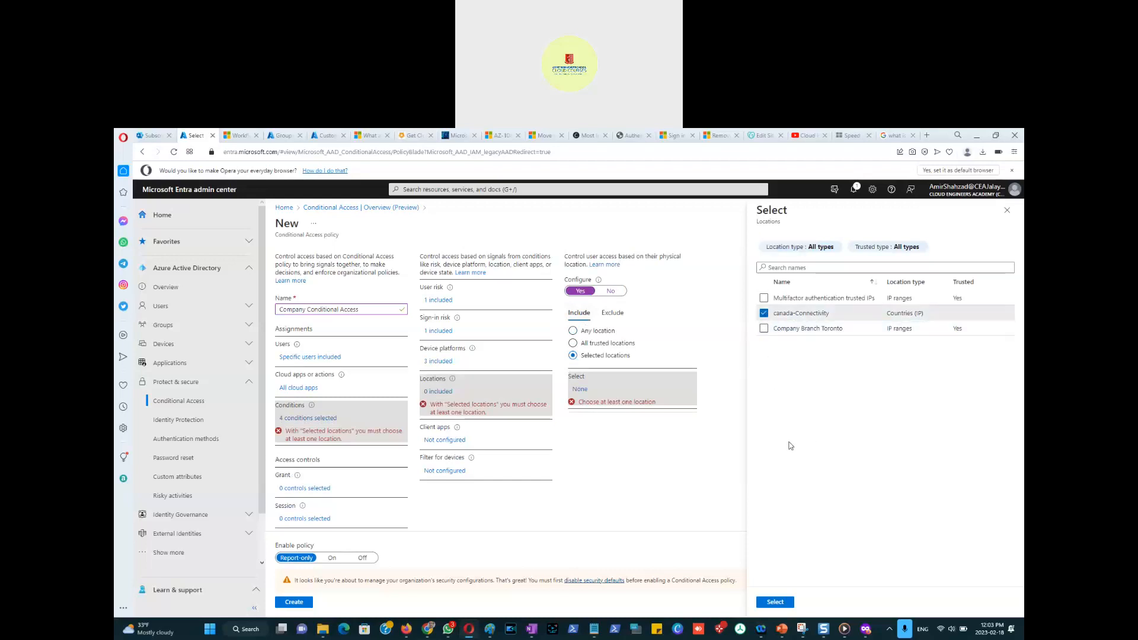
click(764, 329)
click(775, 602)
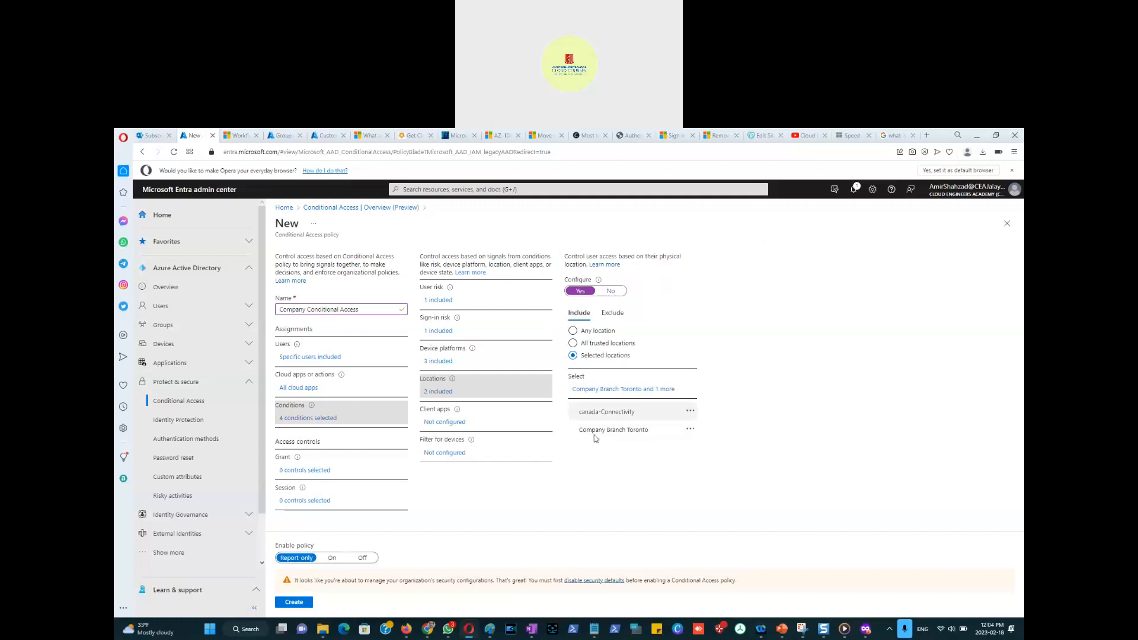
Set the Client apps condition to Configure Yes so all four client app types are ticked.
click(440, 424)
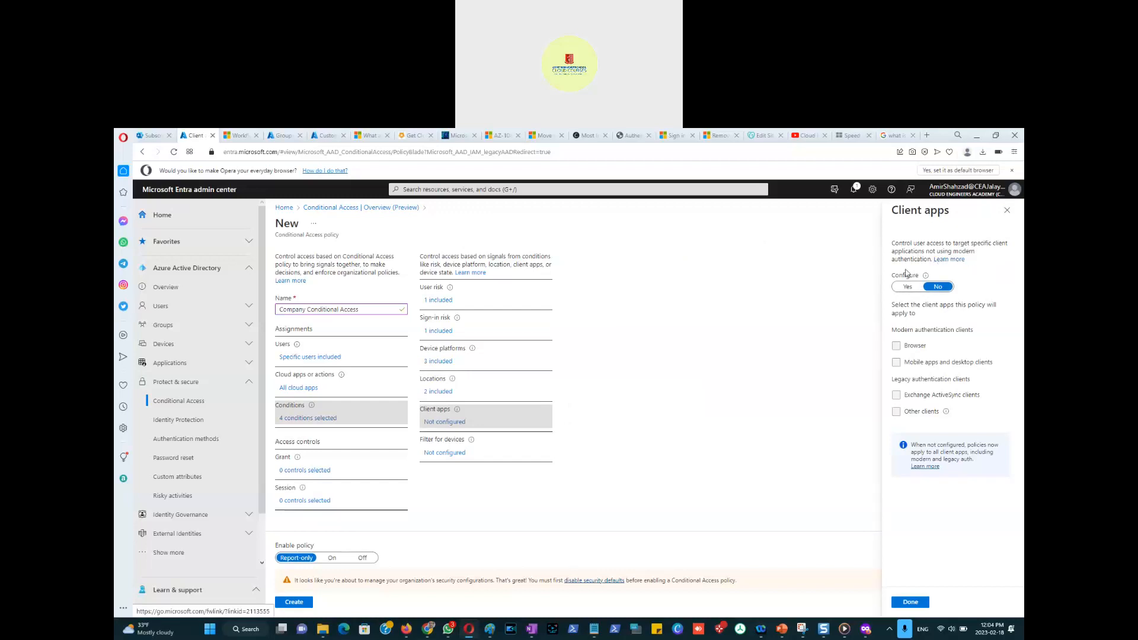
drag(932, 261, 891, 243)
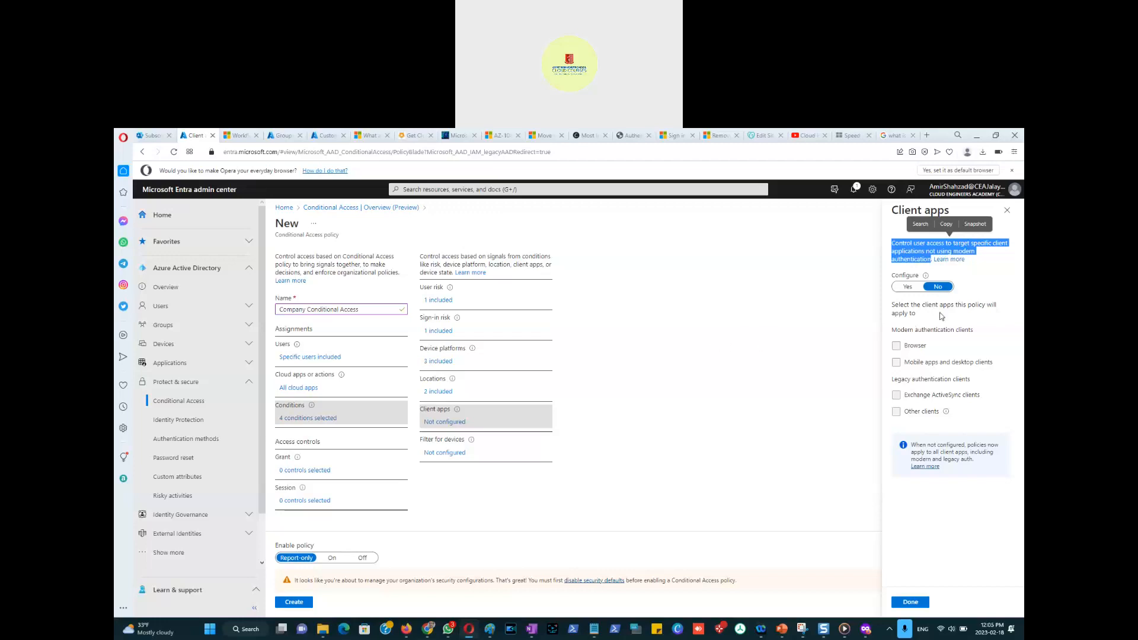
click(907, 287)
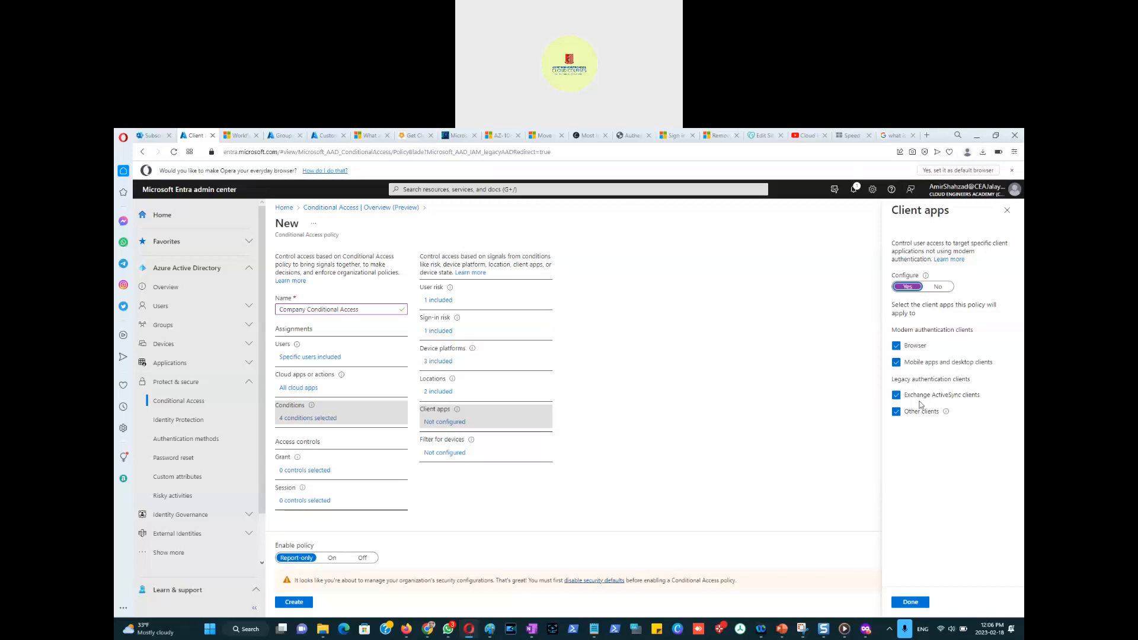
Re-tick Exchange ActiveSync and Other clients and apply all four client app types.
click(898, 396)
mouse_move(947, 414)
click(896, 394)
click(896, 411)
click(898, 414)
click(910, 602)
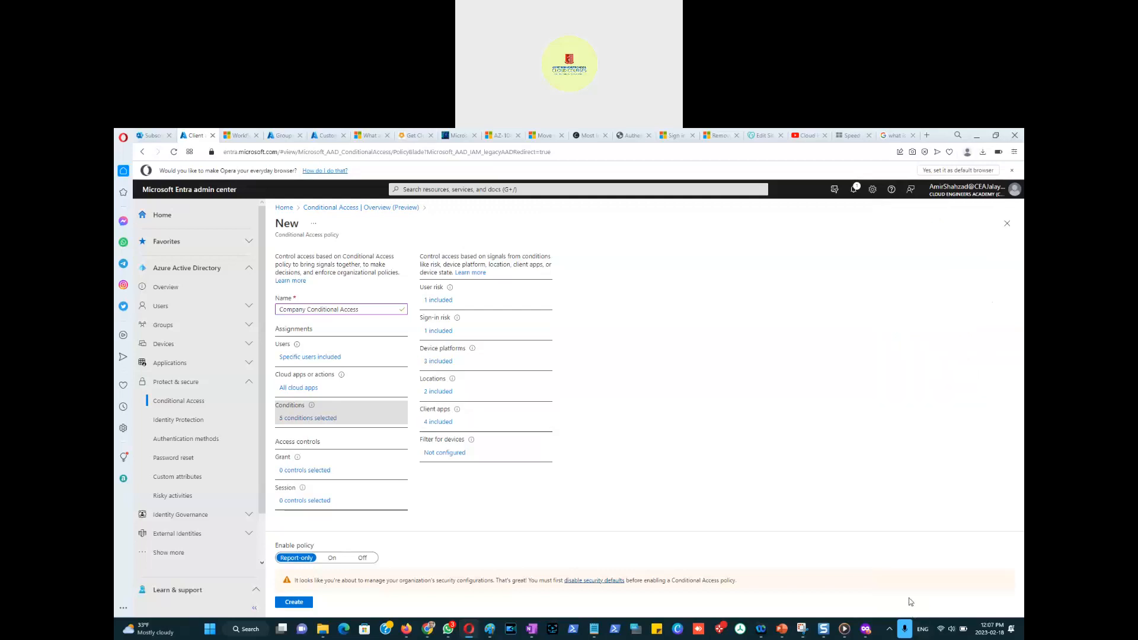
Turn on an Include device filter with rule IsCompliant Equals True (device.isCompliant -eq True).
click(449, 454)
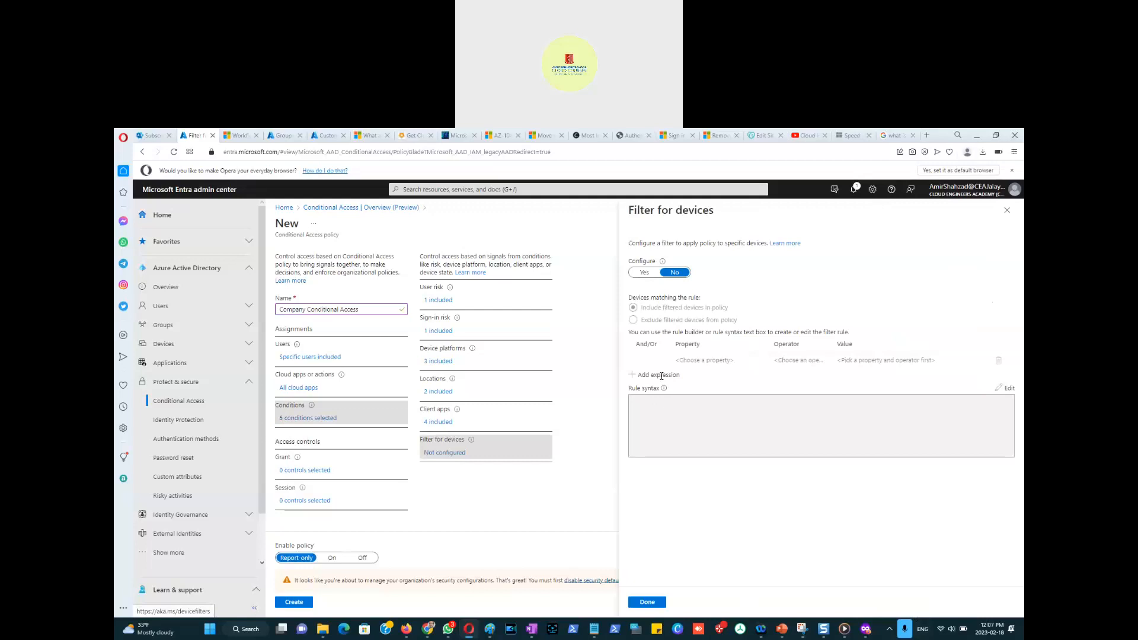
click(644, 274)
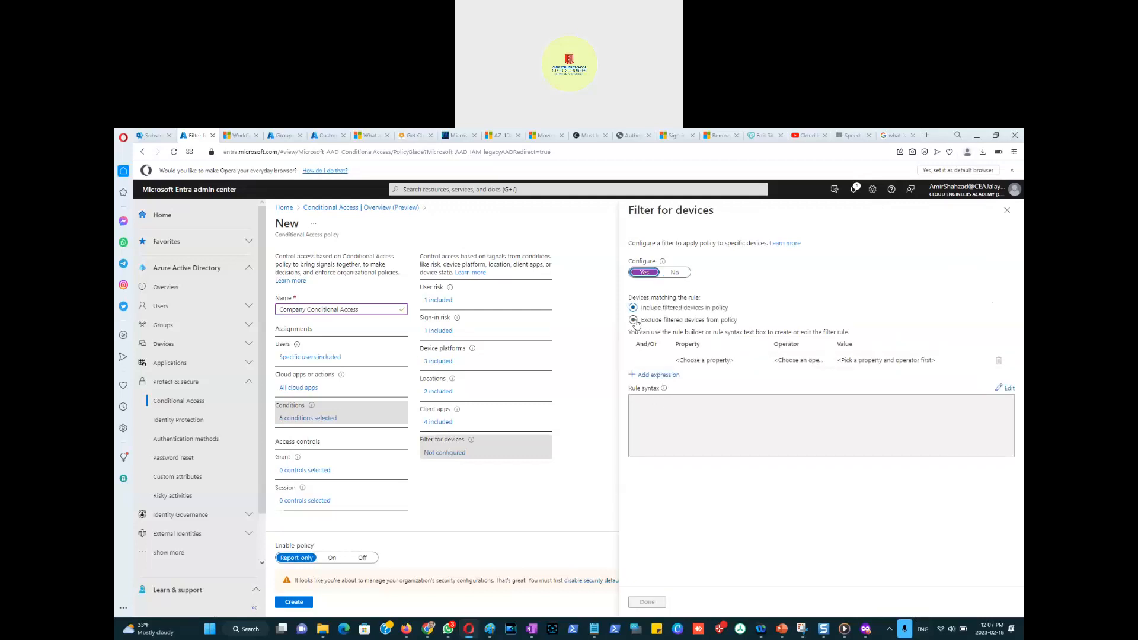
click(634, 320)
click(633, 308)
click(730, 361)
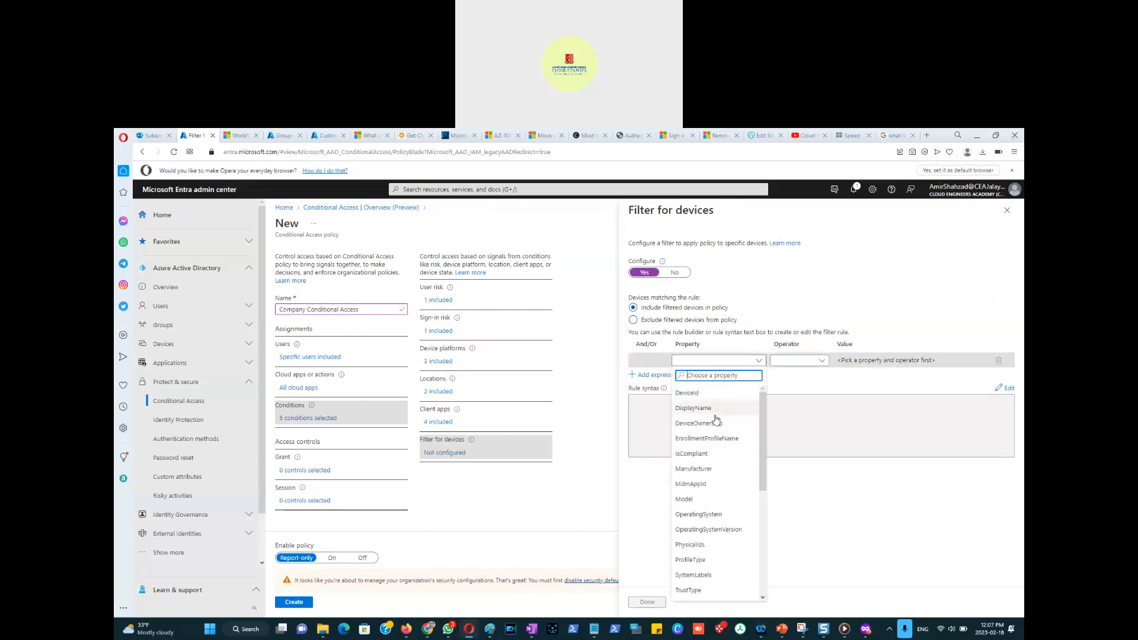
click(706, 457)
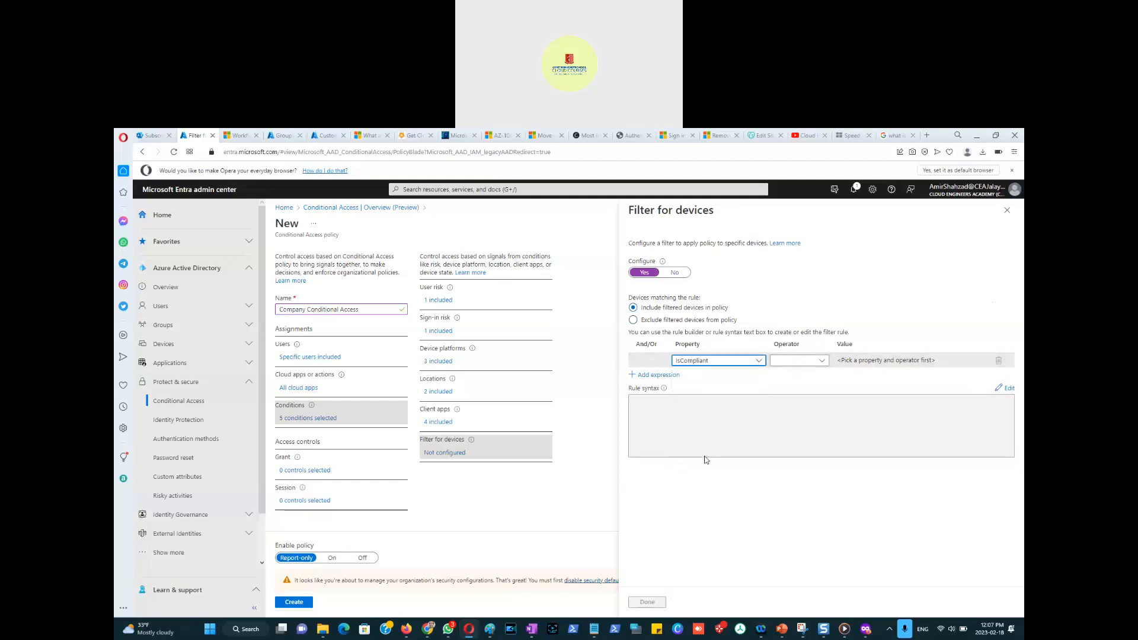
click(822, 362)
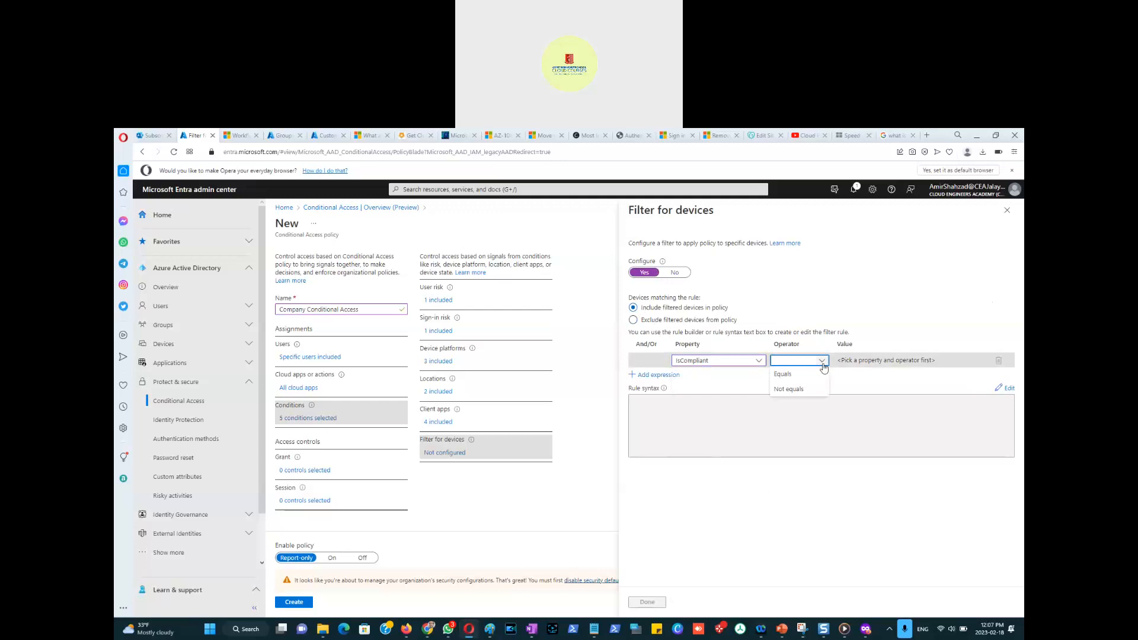
click(782, 374)
click(984, 361)
click(889, 375)
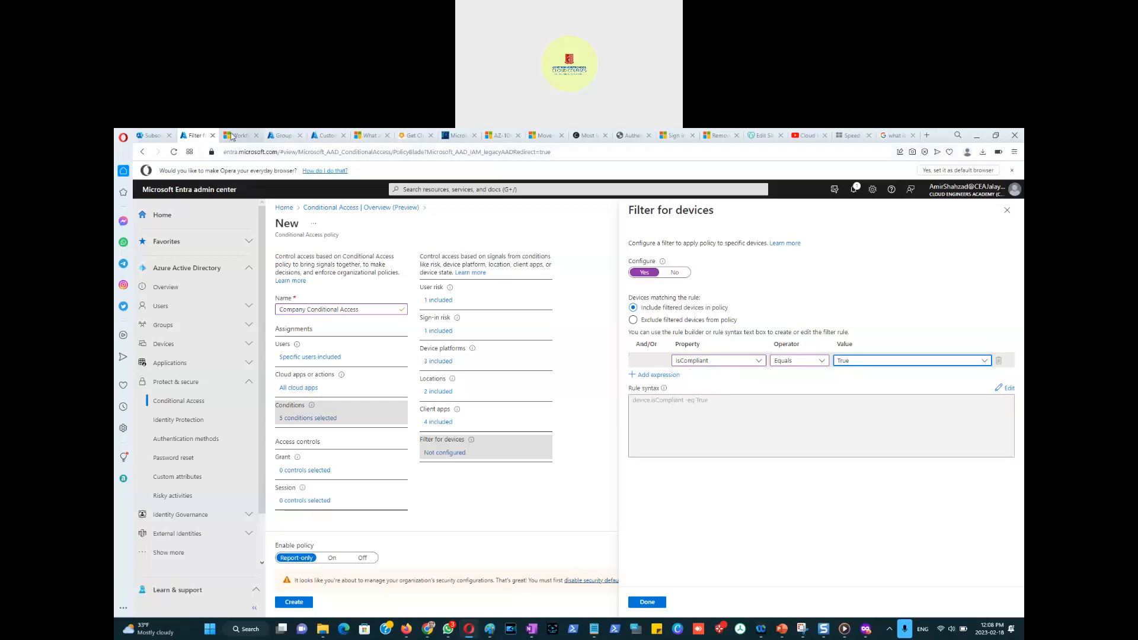
Launch Endpoint Manager from the Microsoft 365 admin centers list, skipping the account-protection prompt.
click(150, 137)
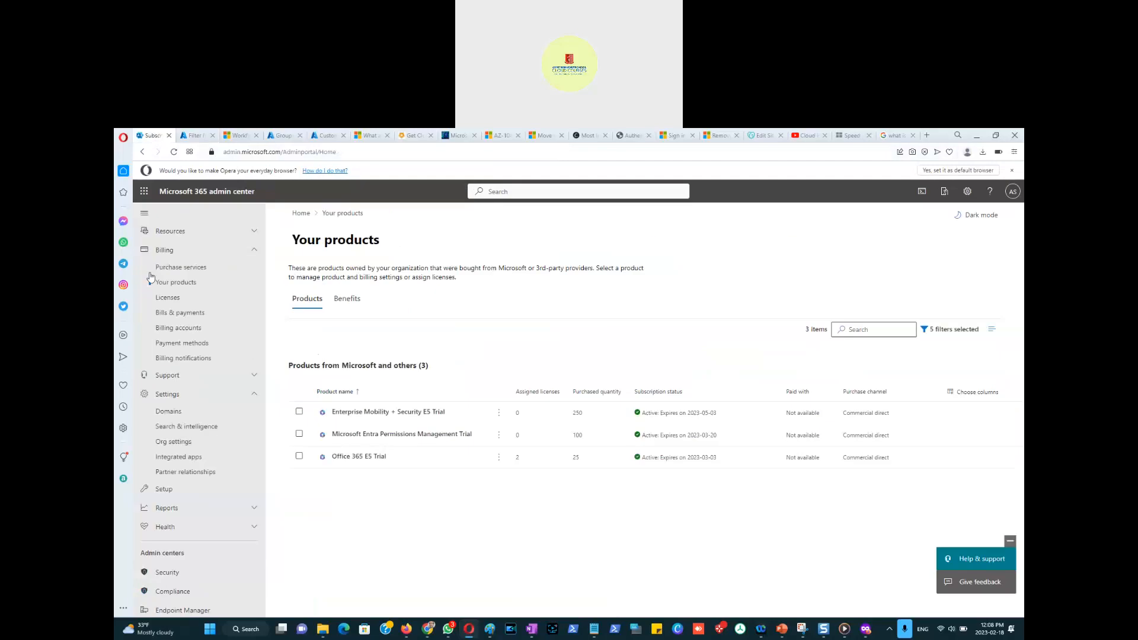
scroll(177, 524, down, 3)
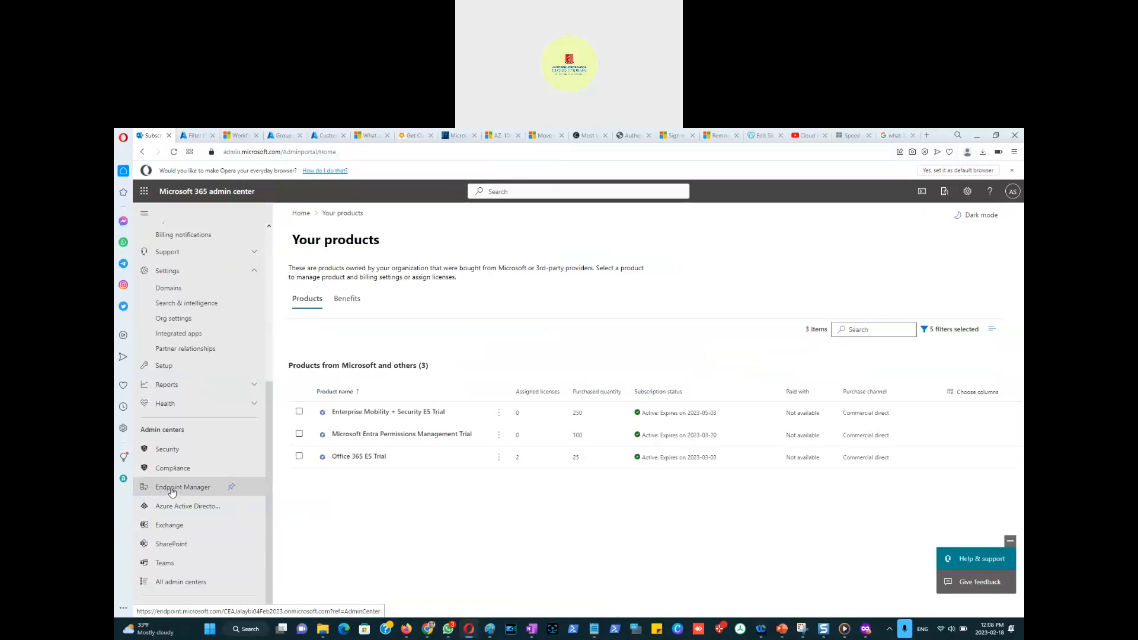
click(173, 492)
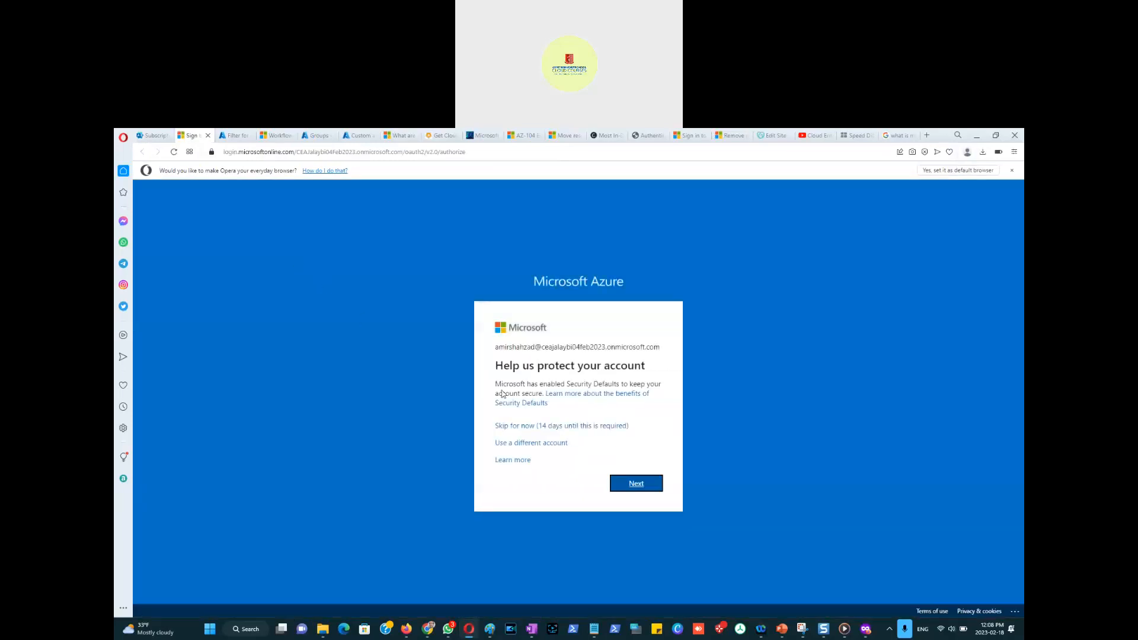
click(590, 426)
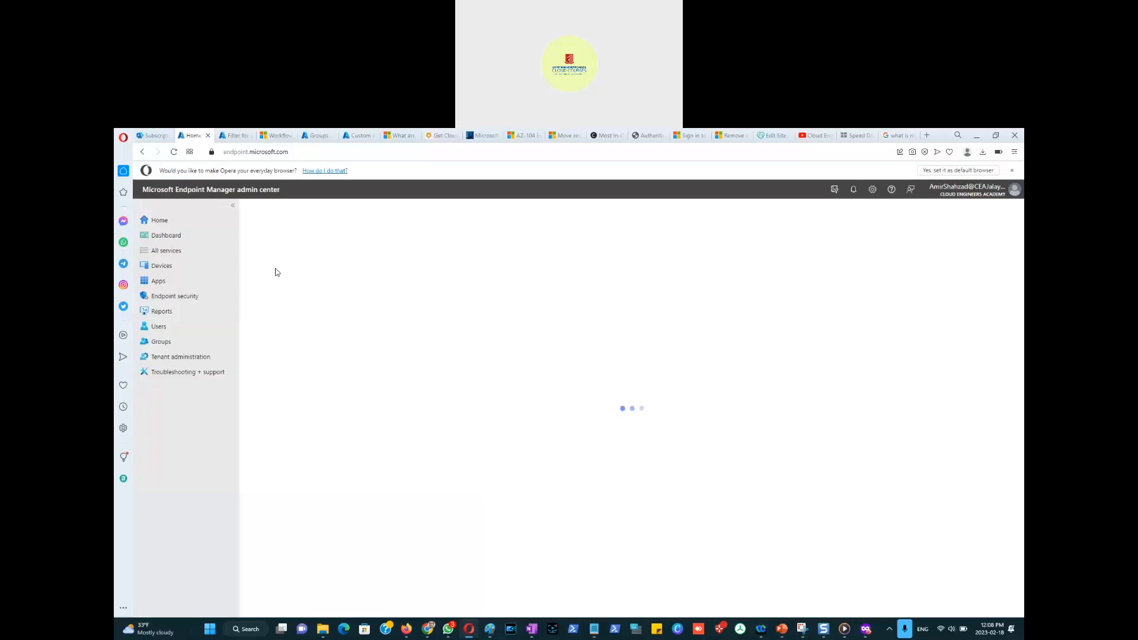
Browse the Devices, Apps and Endpoint security overviews, then open Devices > Compliance policies.
click(159, 268)
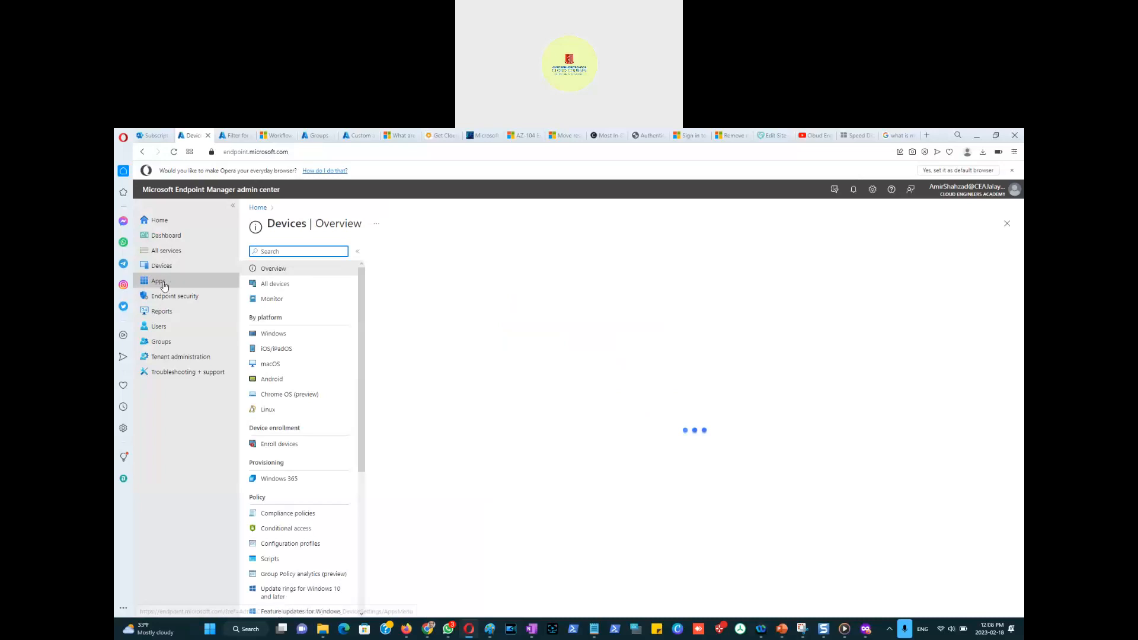
click(165, 285)
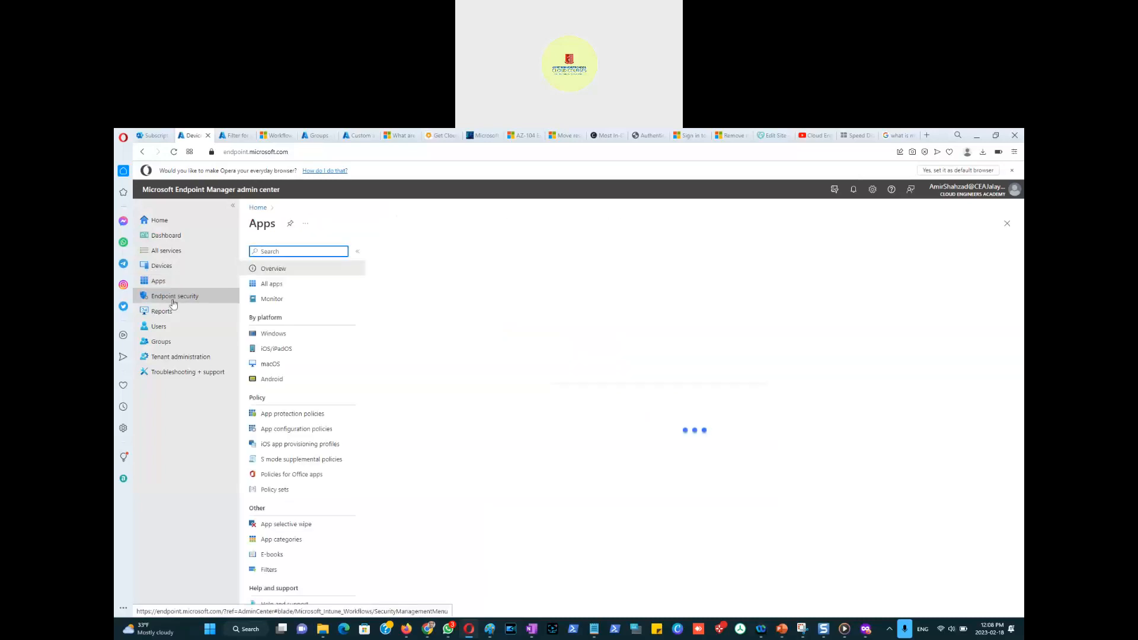
click(174, 300)
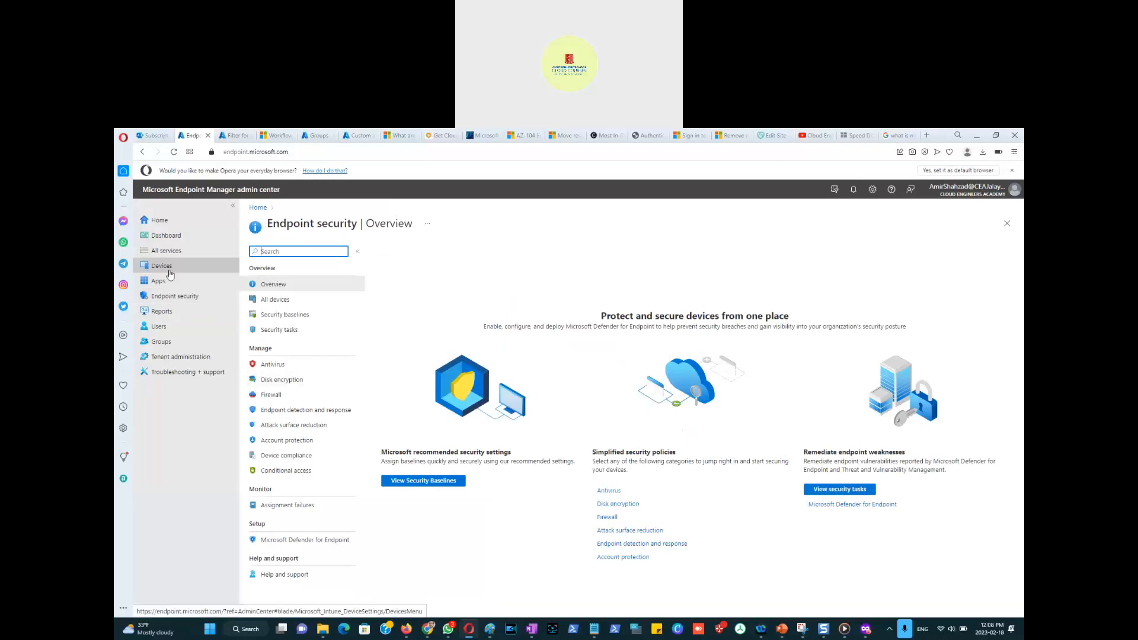
click(191, 266)
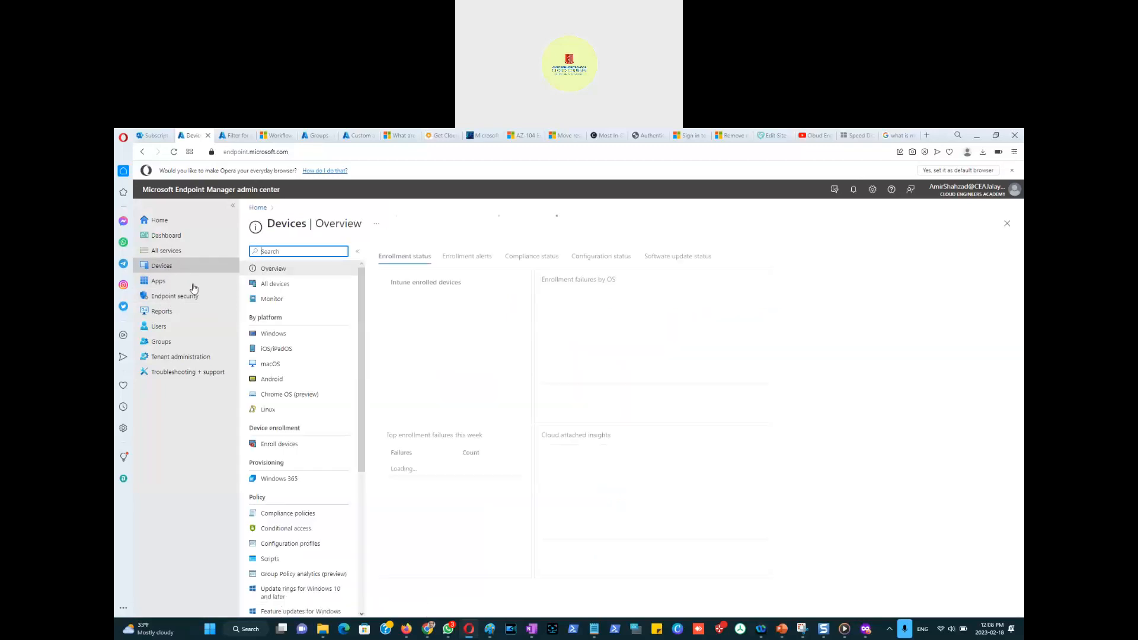
click(297, 518)
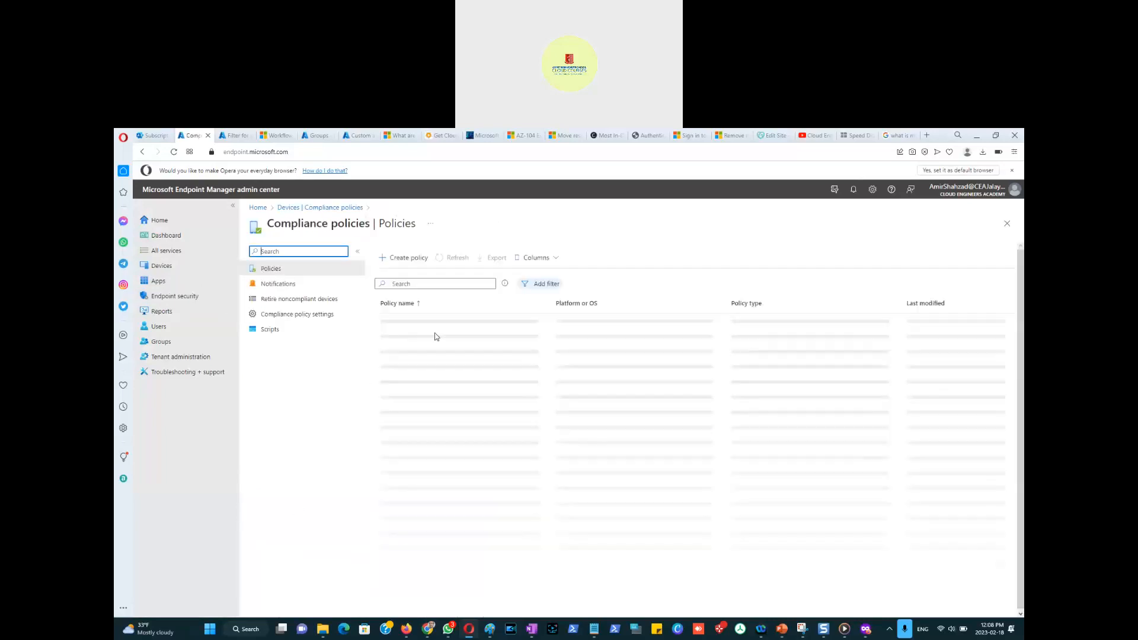
Create a Windows 10 and later compliance policy named 'test' and advance to its settings.
click(402, 259)
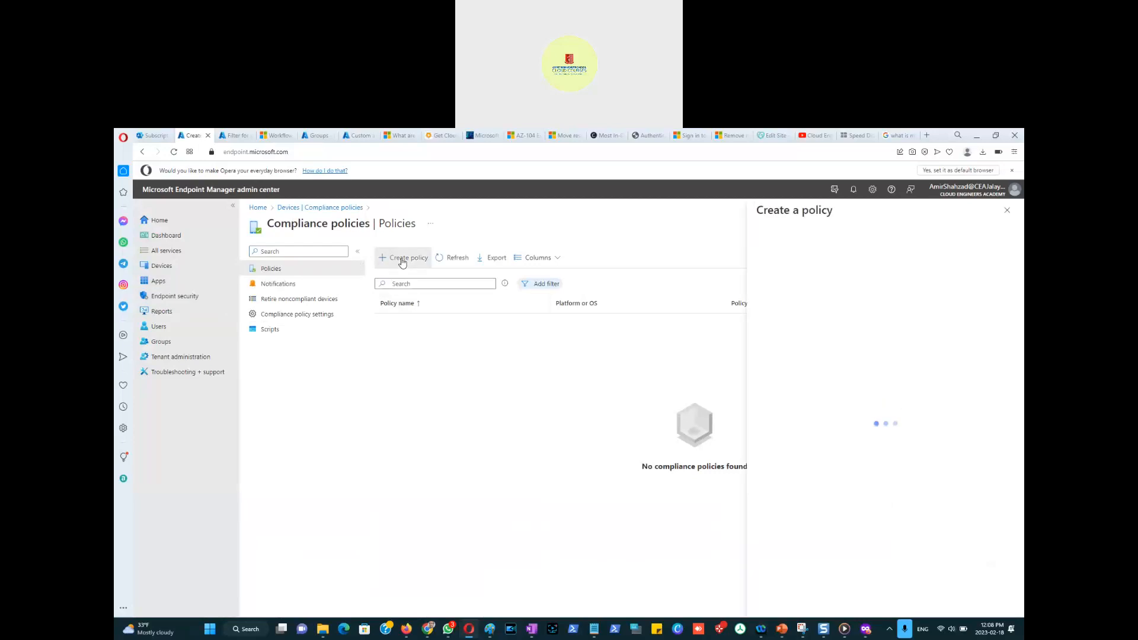
click(795, 255)
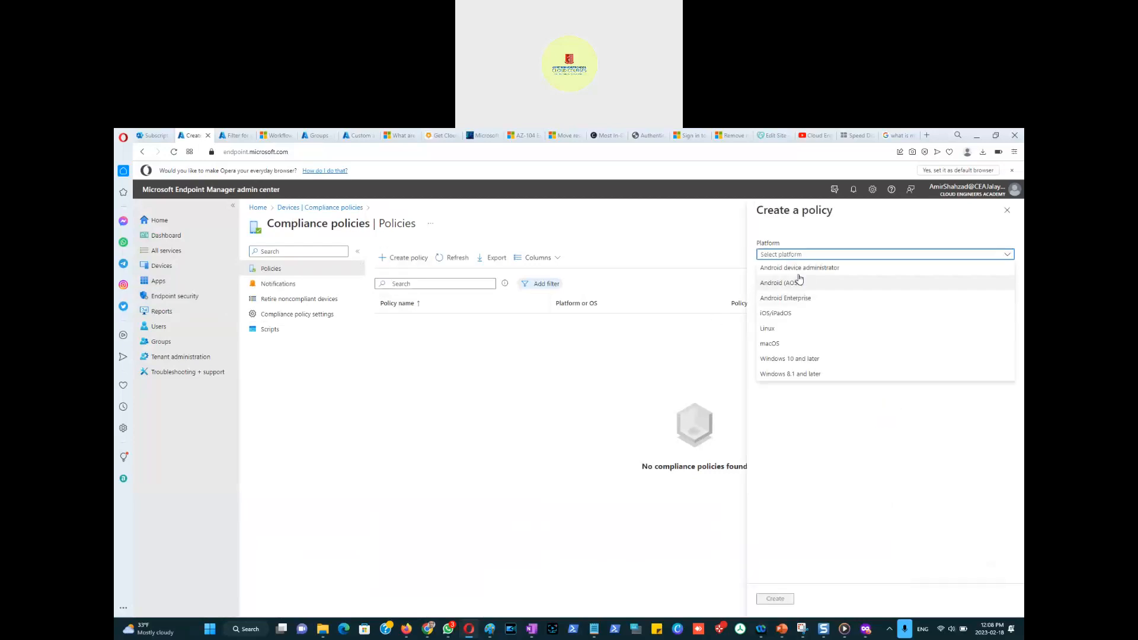
click(795, 359)
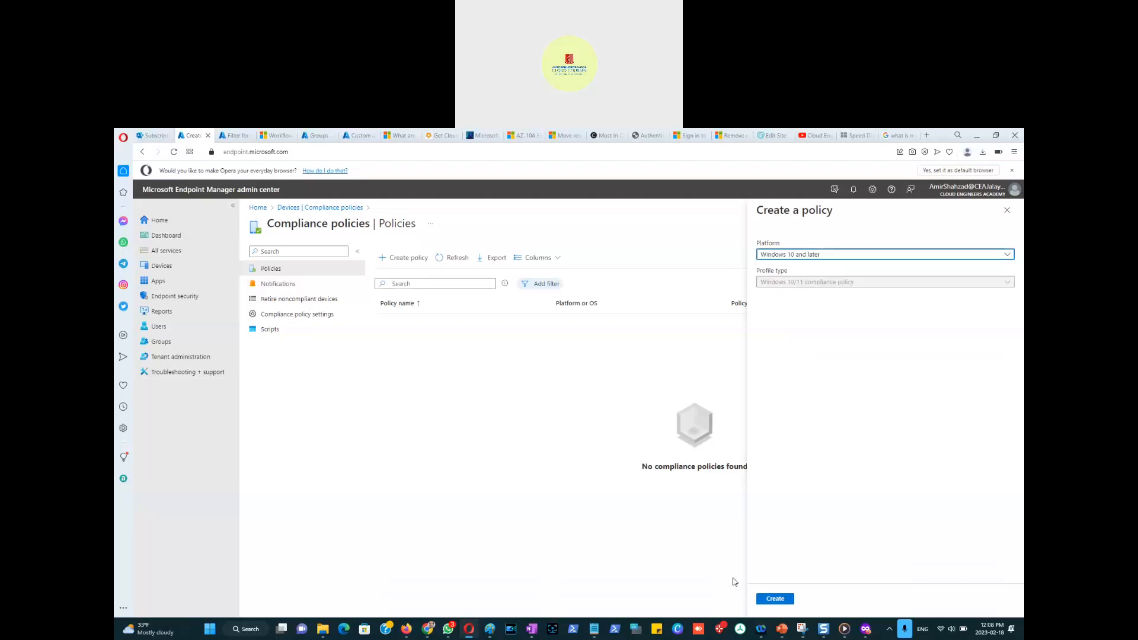
click(771, 600)
click(397, 282)
text(test)
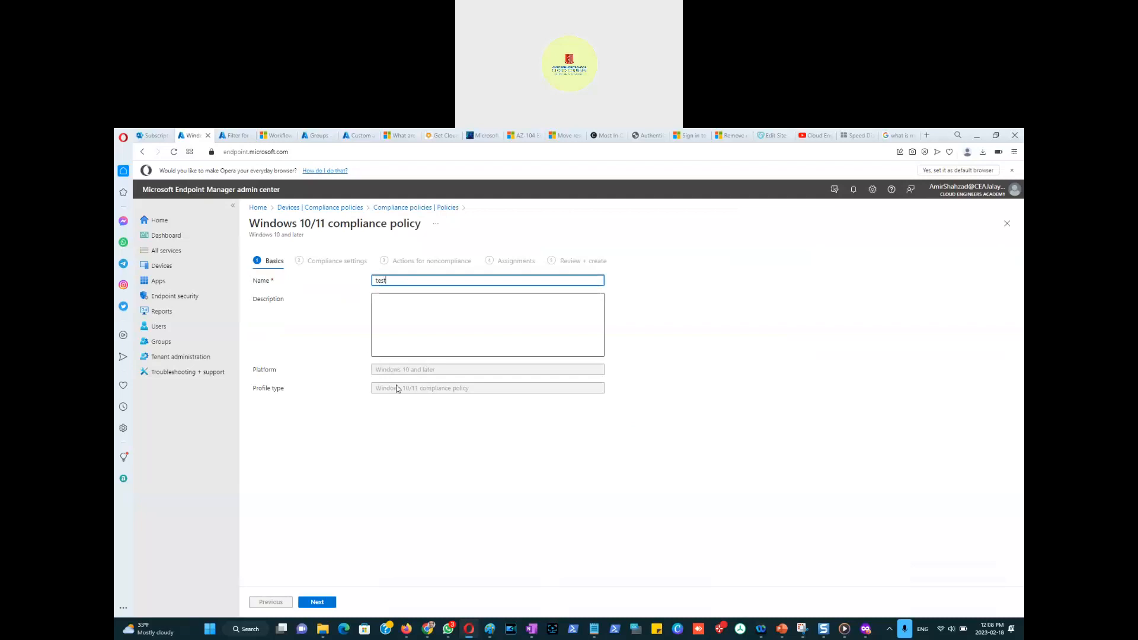
click(318, 602)
Expand each compliance settings section, Custom Compliance through Microsoft Defender for Endpoint, then close the form.
click(262, 286)
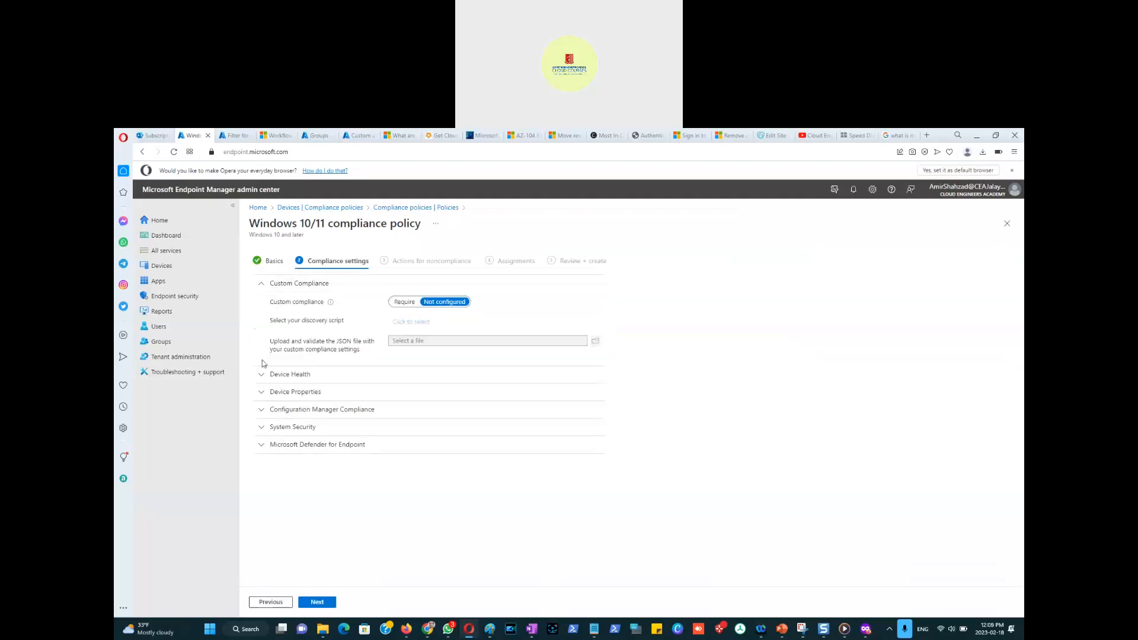
click(262, 379)
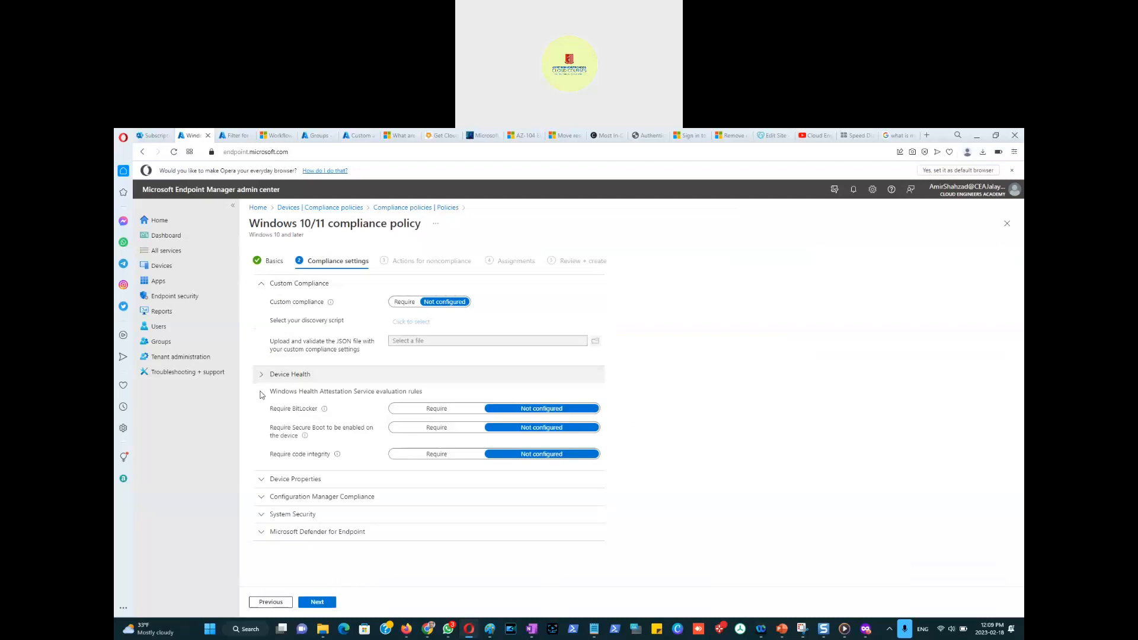
click(261, 480)
scroll(261, 525, down, 3)
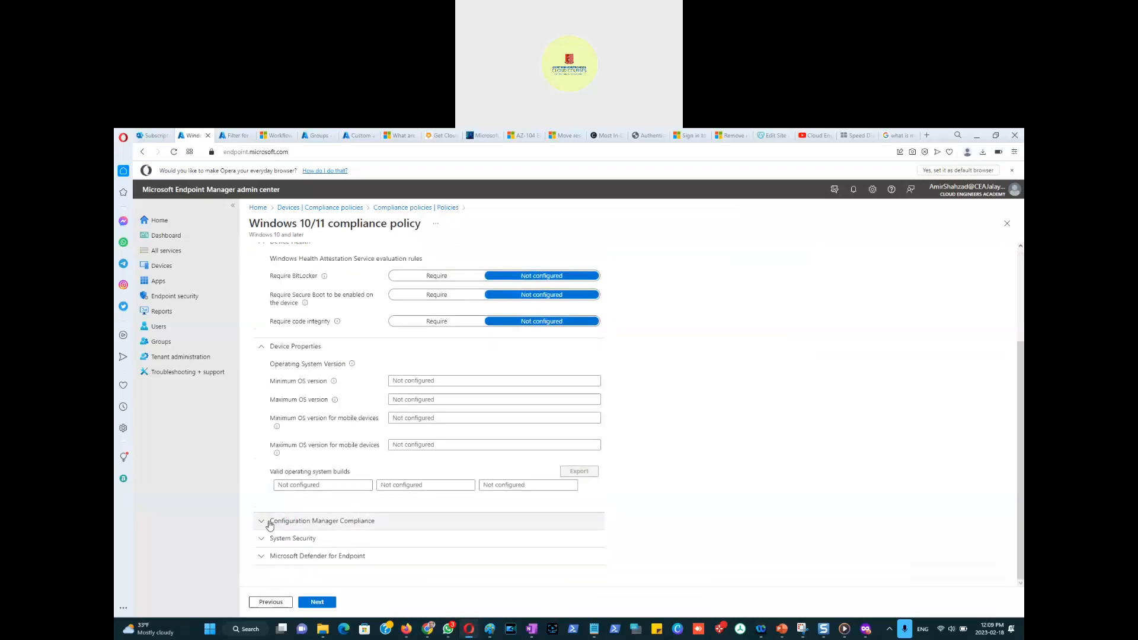
click(263, 526)
scroll(261, 536, down, 1)
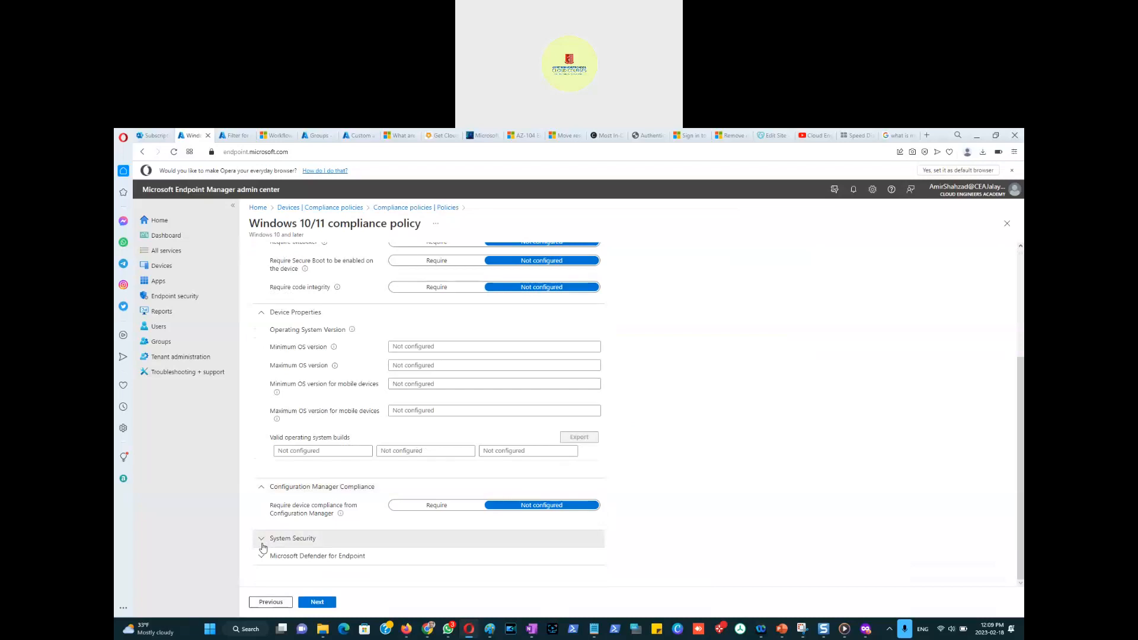
click(261, 541)
scroll(264, 534, down, 3)
scroll(281, 420, down, 5)
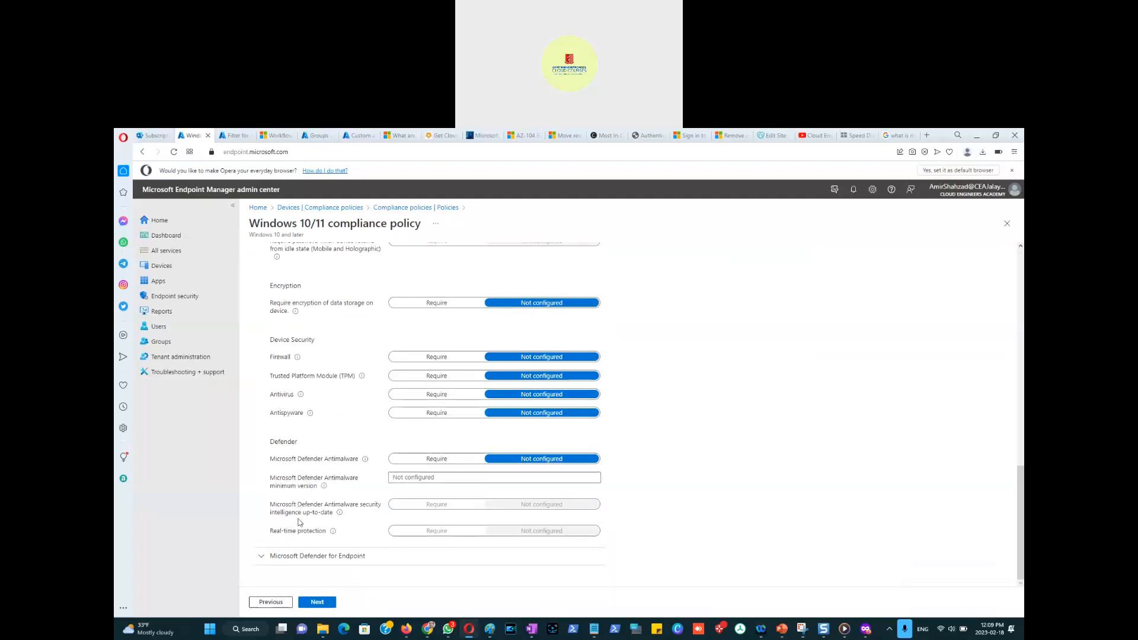
click(271, 555)
scroll(307, 537, down, 1)
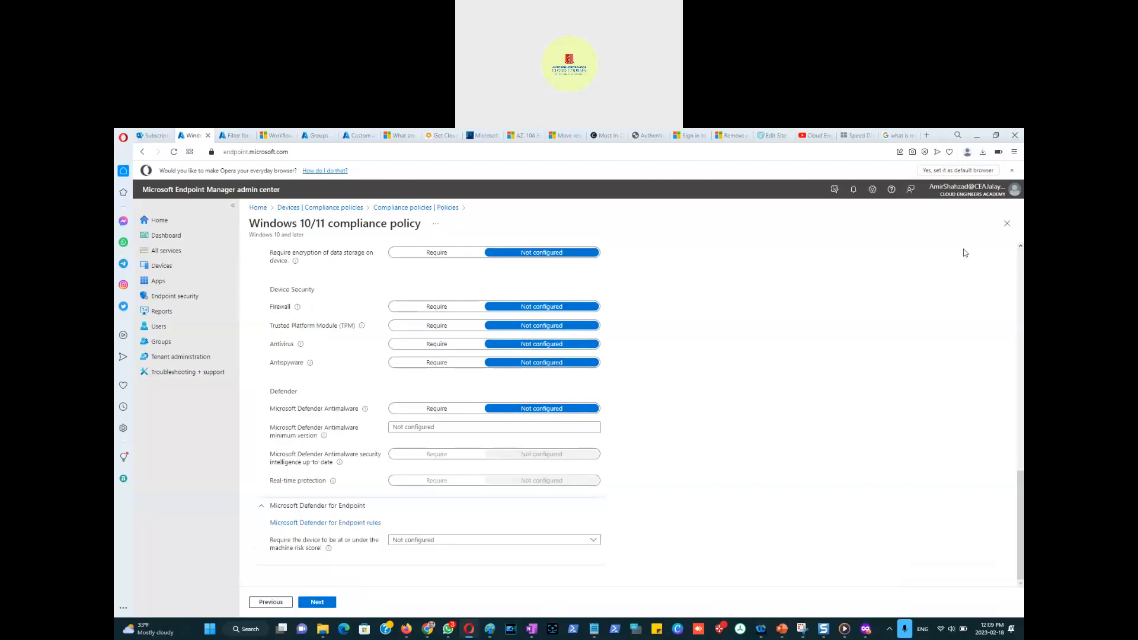
click(1008, 226)
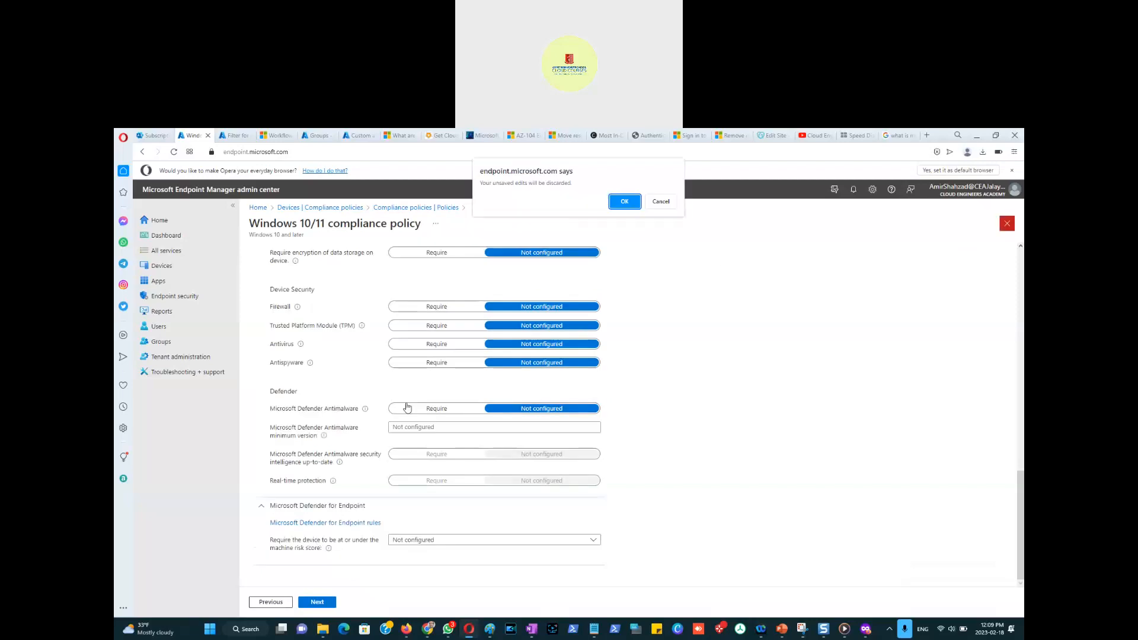
Discard the unsaved policy and open Endpoint security's Security Baseline for Windows 10 and later.
click(625, 203)
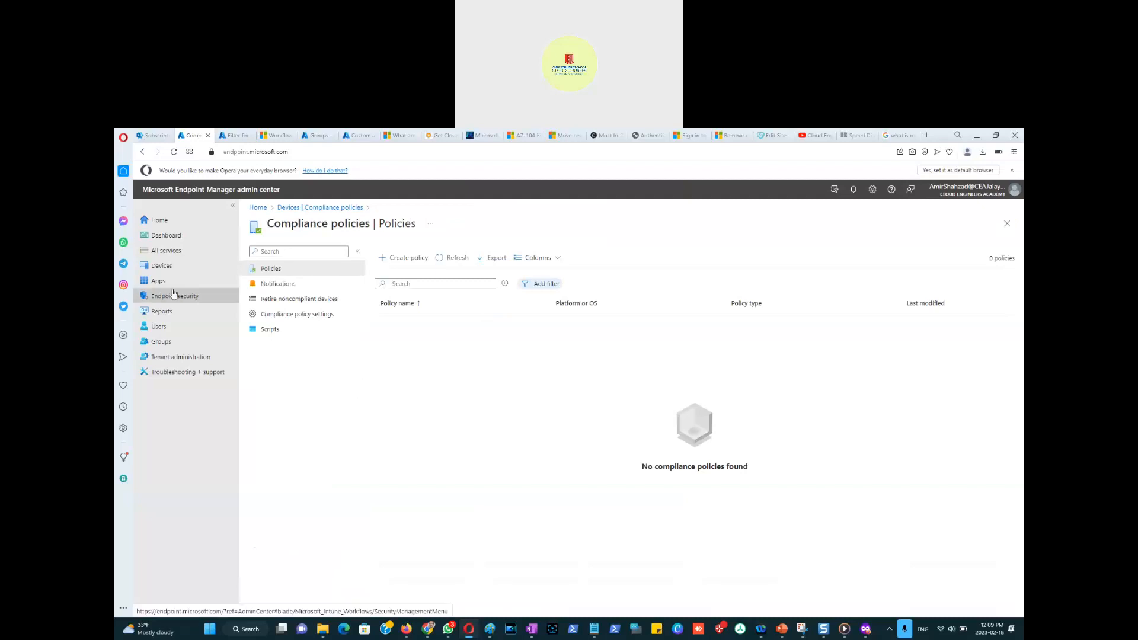
click(191, 298)
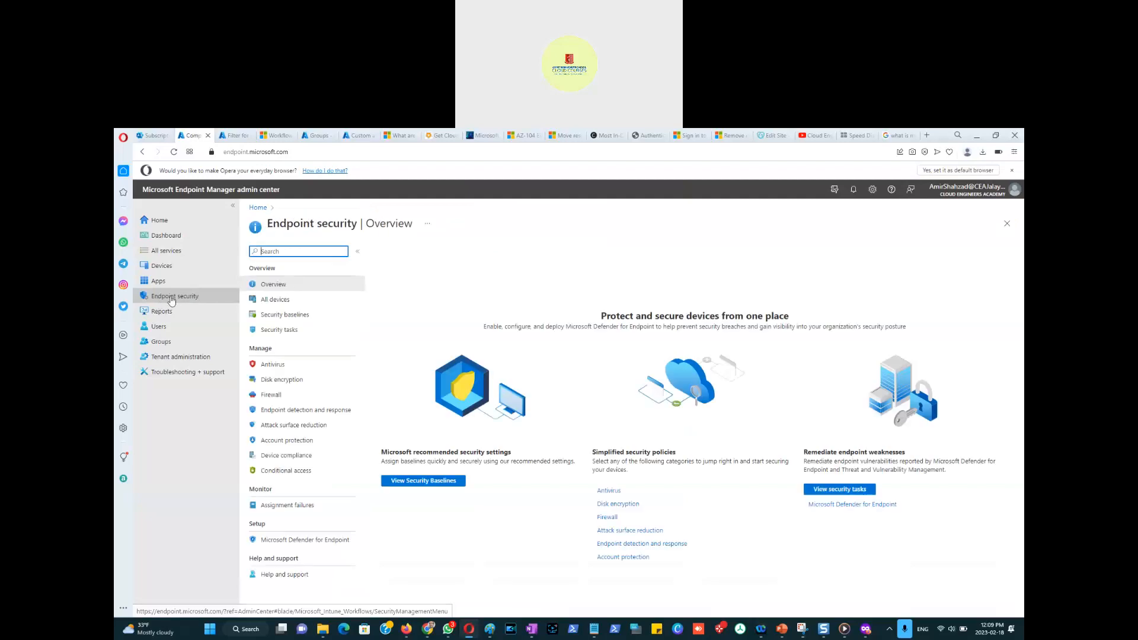
click(290, 316)
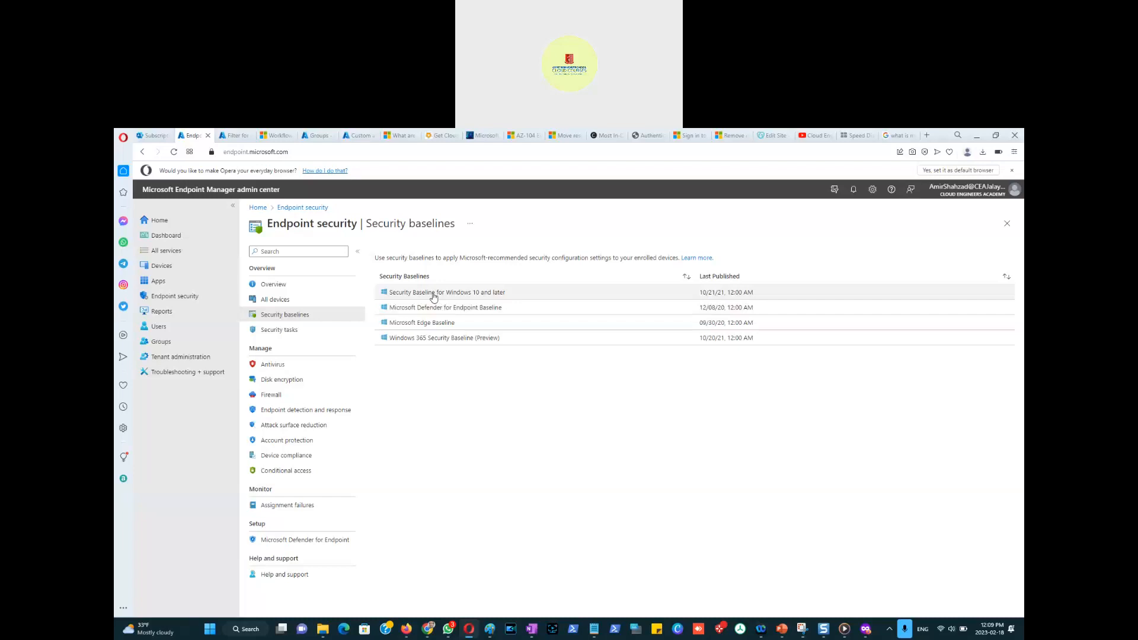
click(481, 295)
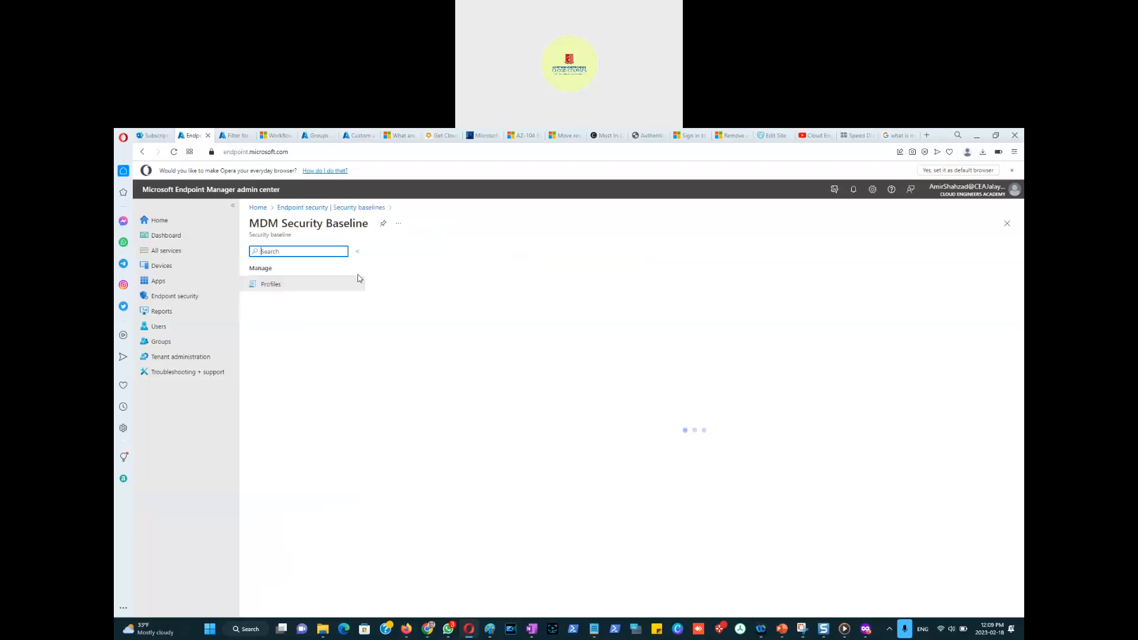
Start a baseline profile named 'test' and scroll through its Configuration settings categories.
click(408, 251)
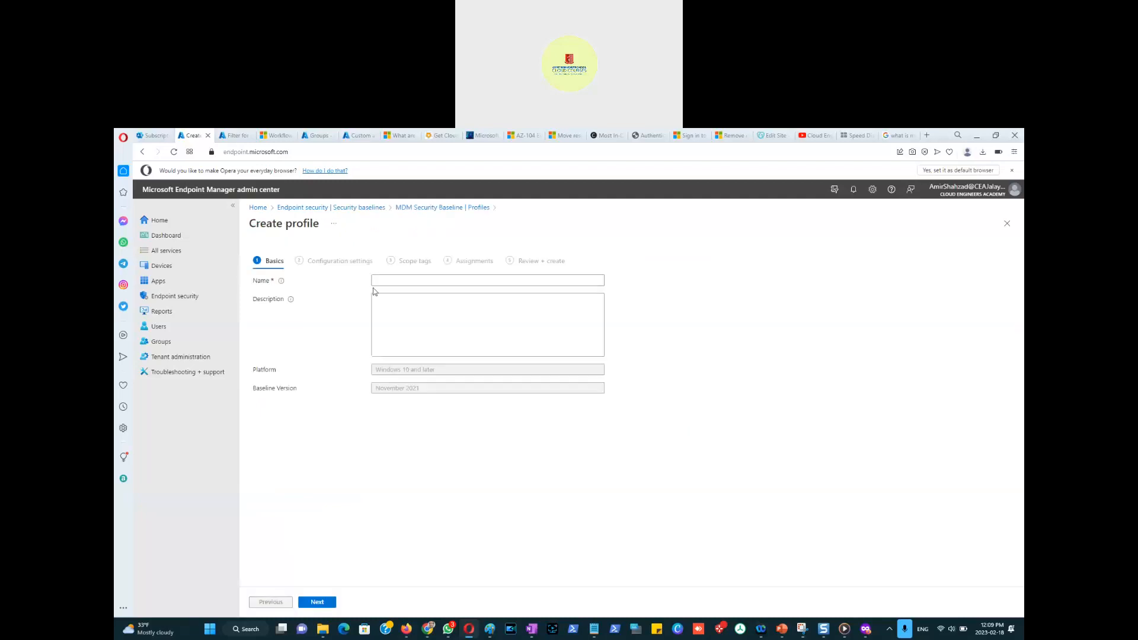
text(test)
click(317, 601)
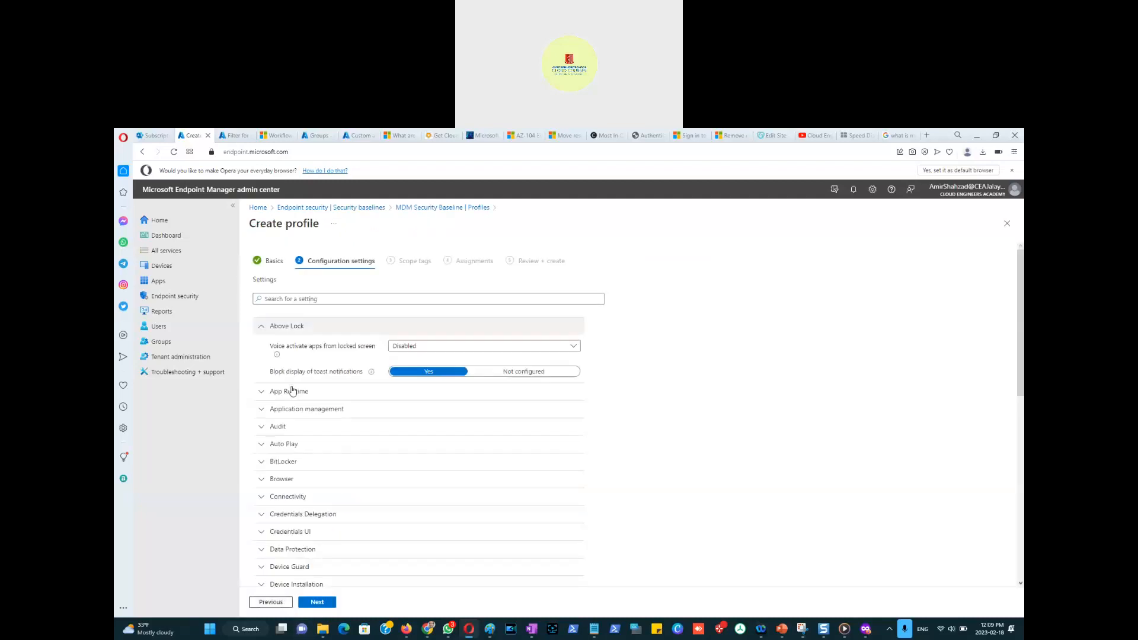
scroll(300, 455, down, 3)
scroll(300, 452, down, 3)
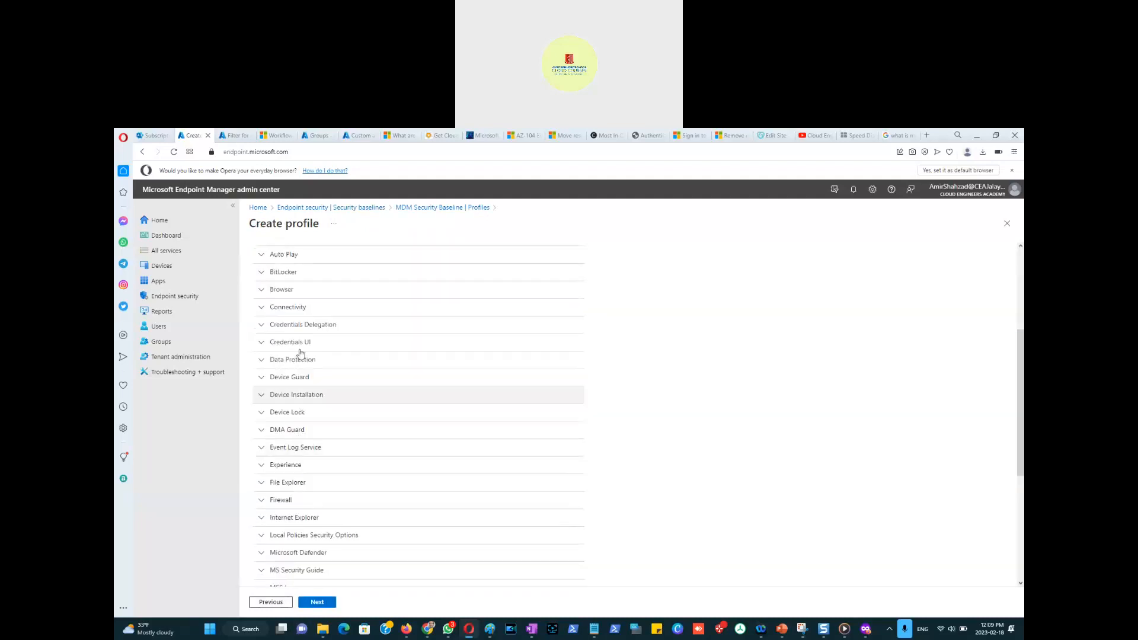
scroll(304, 403, down, 2)
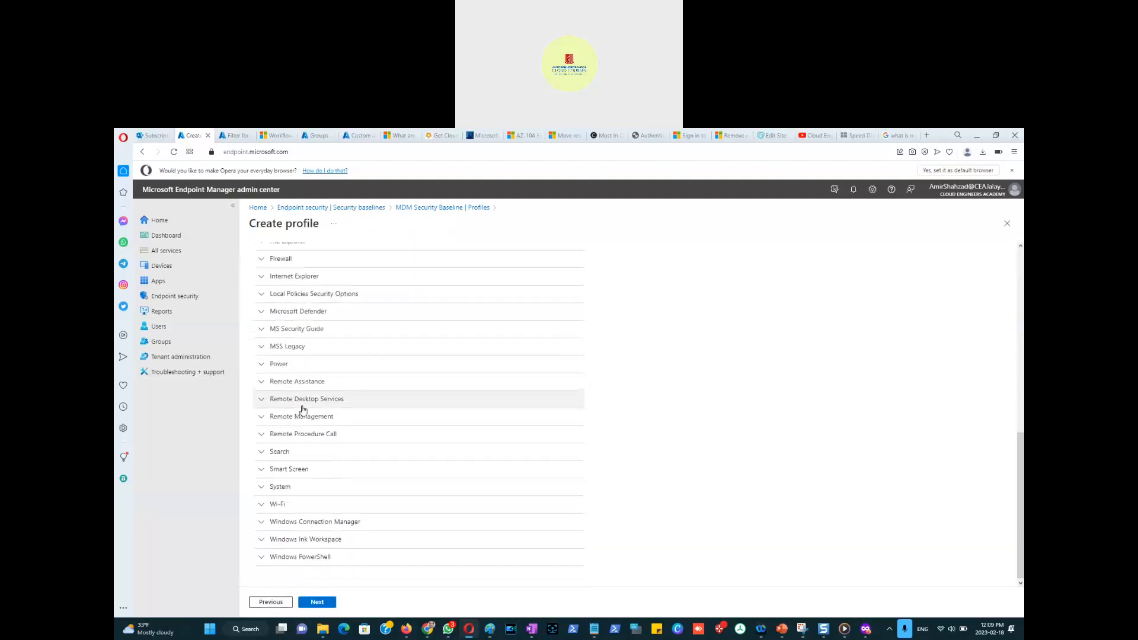
scroll(308, 442, up, 10)
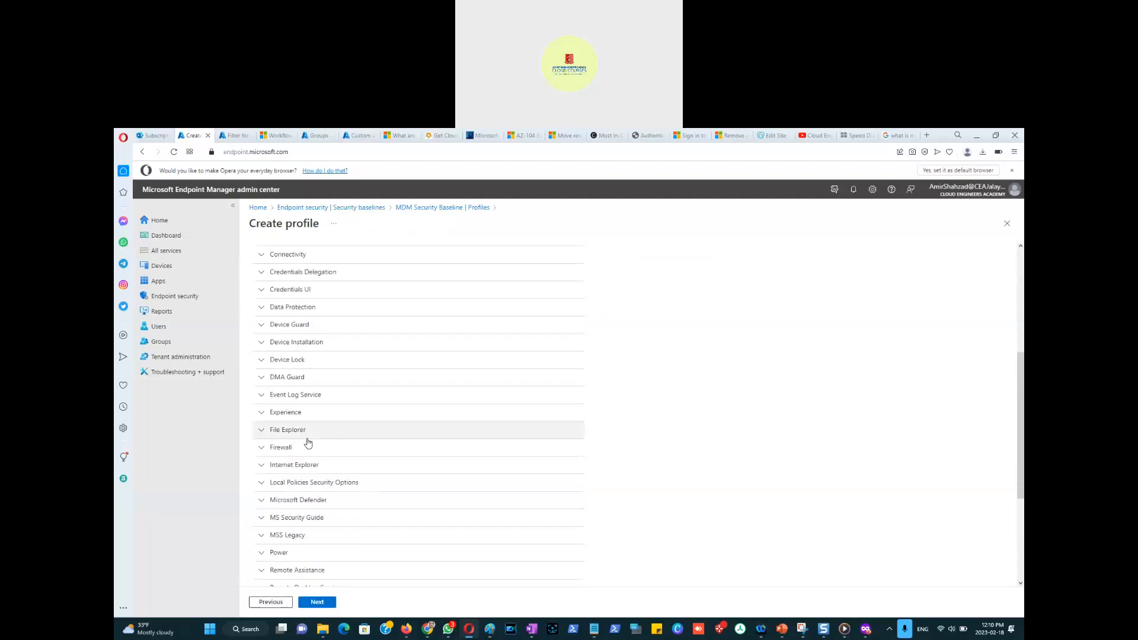
scroll(310, 435, down, 9)
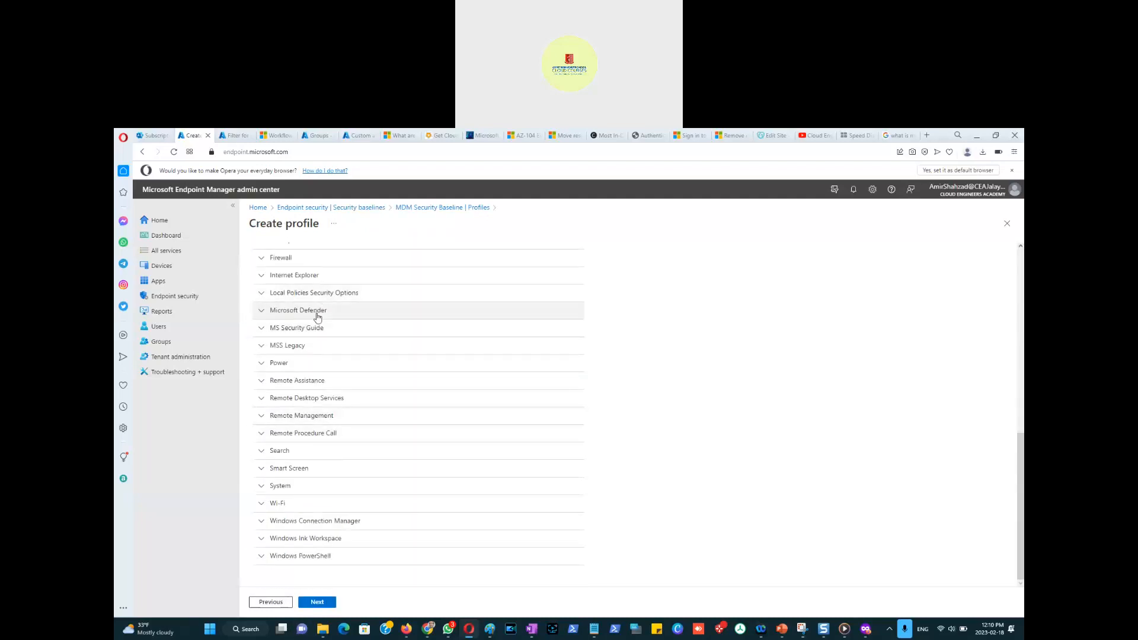
scroll(321, 401, up, 1)
scroll(320, 400, up, 8)
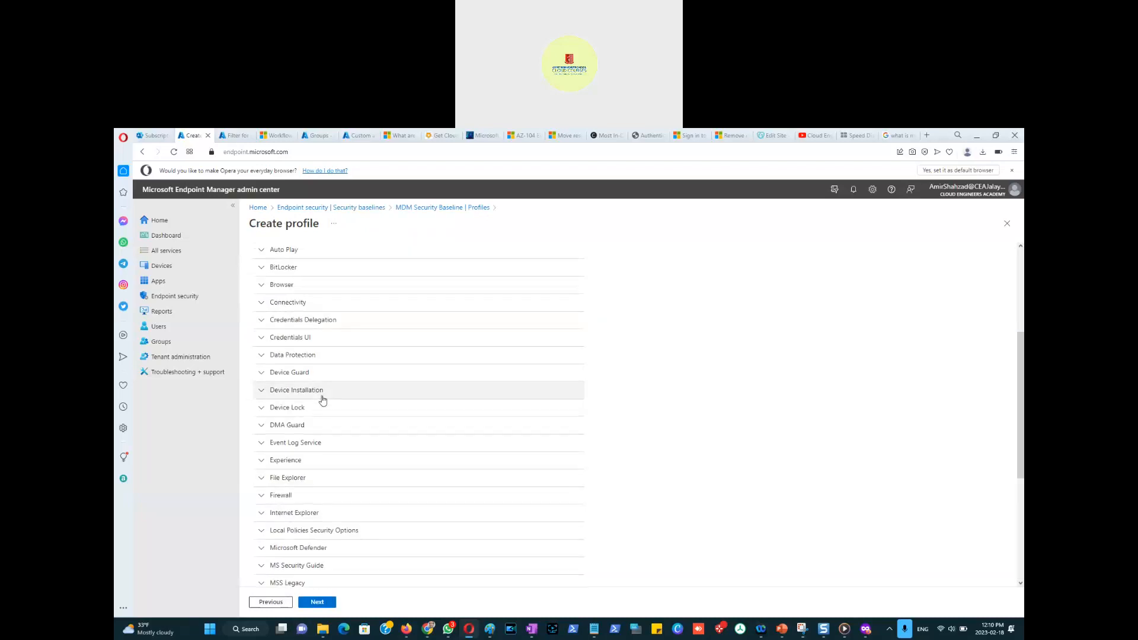
Return to the Security baselines list via the breadcrumb, then open the Devices overview.
click(349, 208)
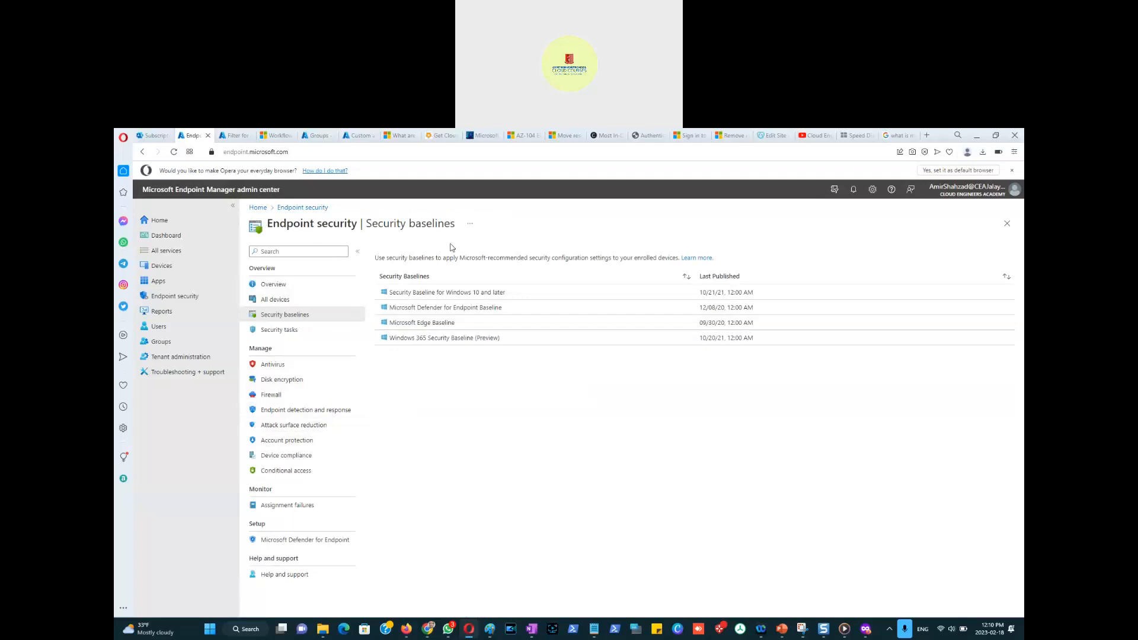
click(164, 271)
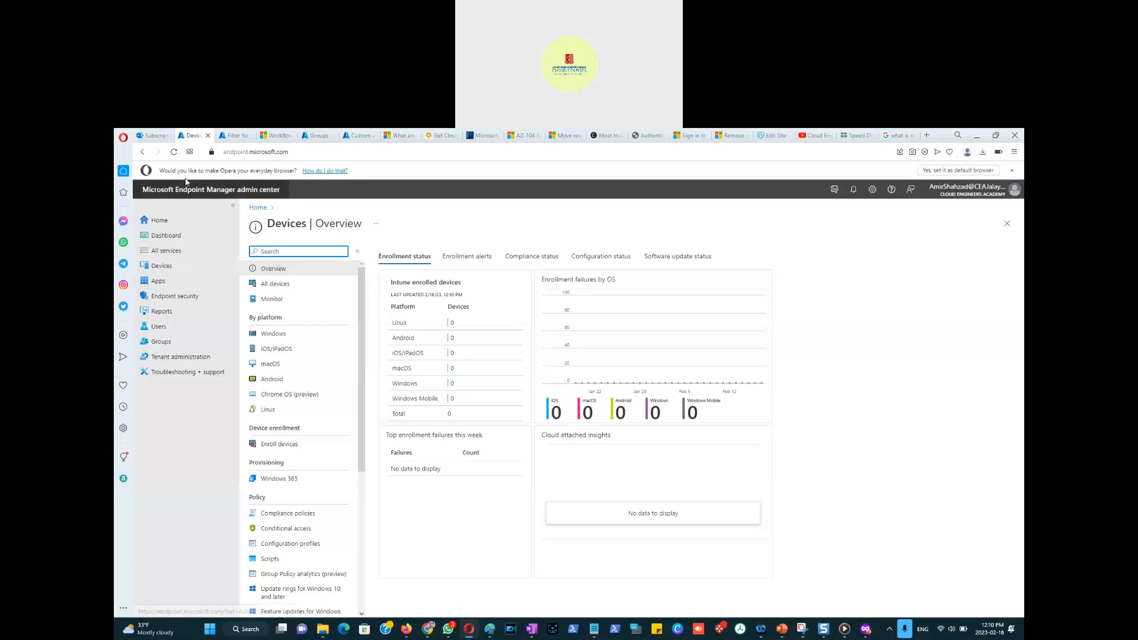
click(227, 138)
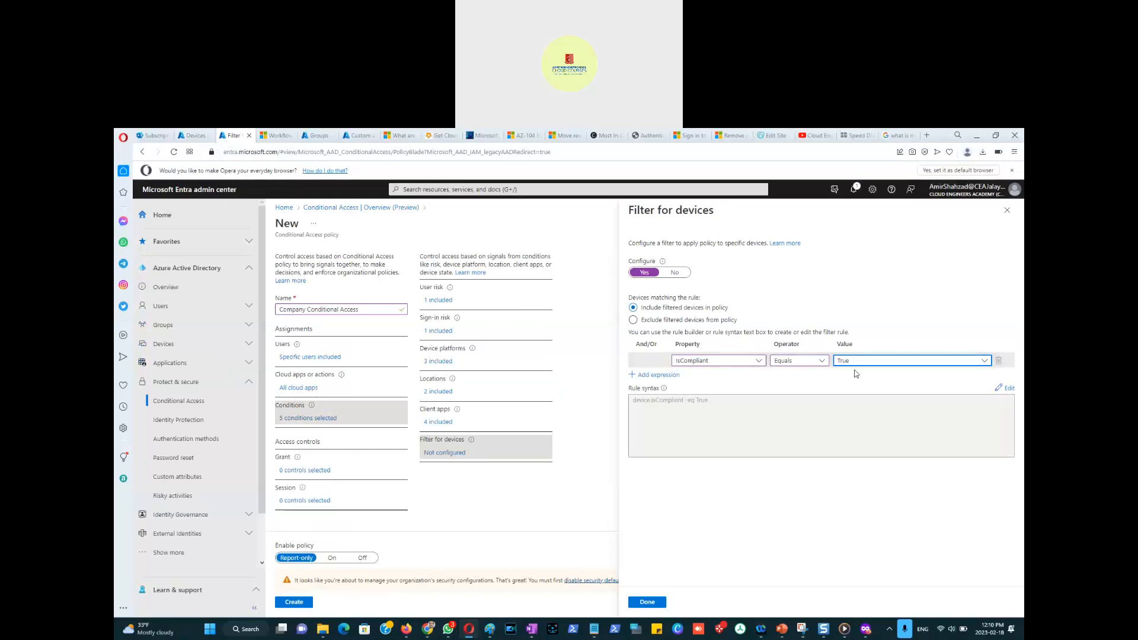
click(188, 136)
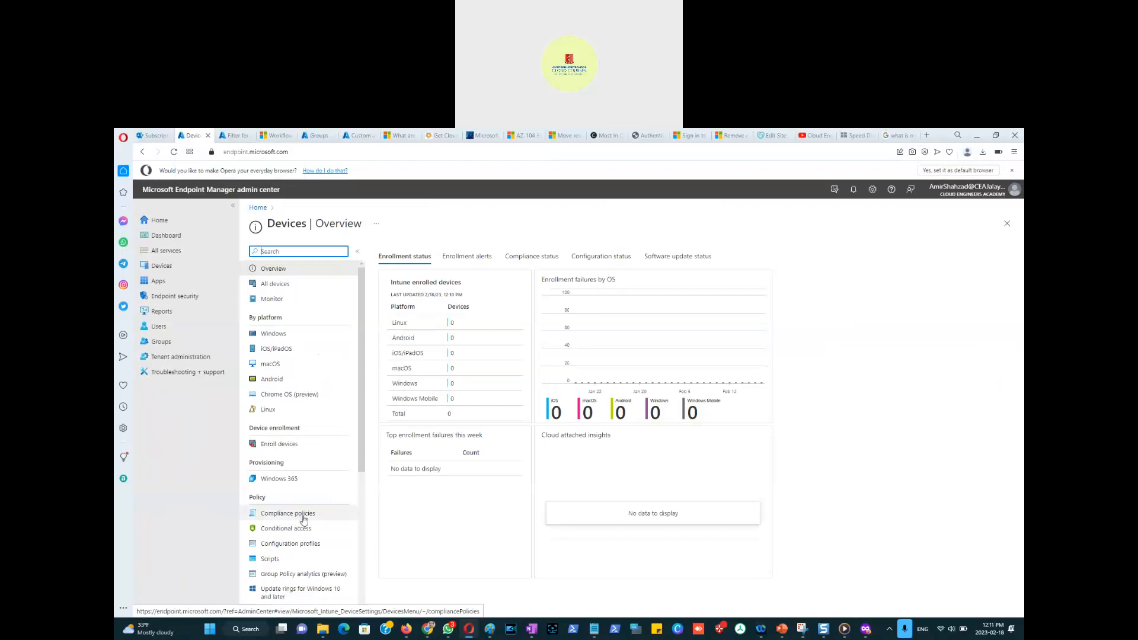
Review the device Configuration profiles and Scripts pages.
click(294, 544)
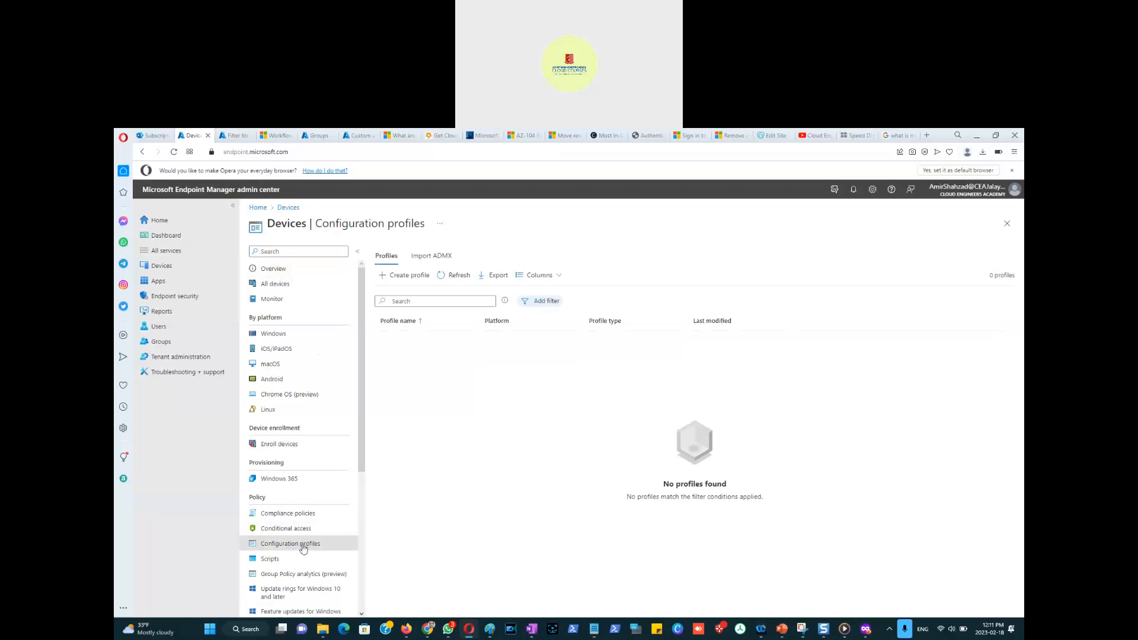
click(301, 560)
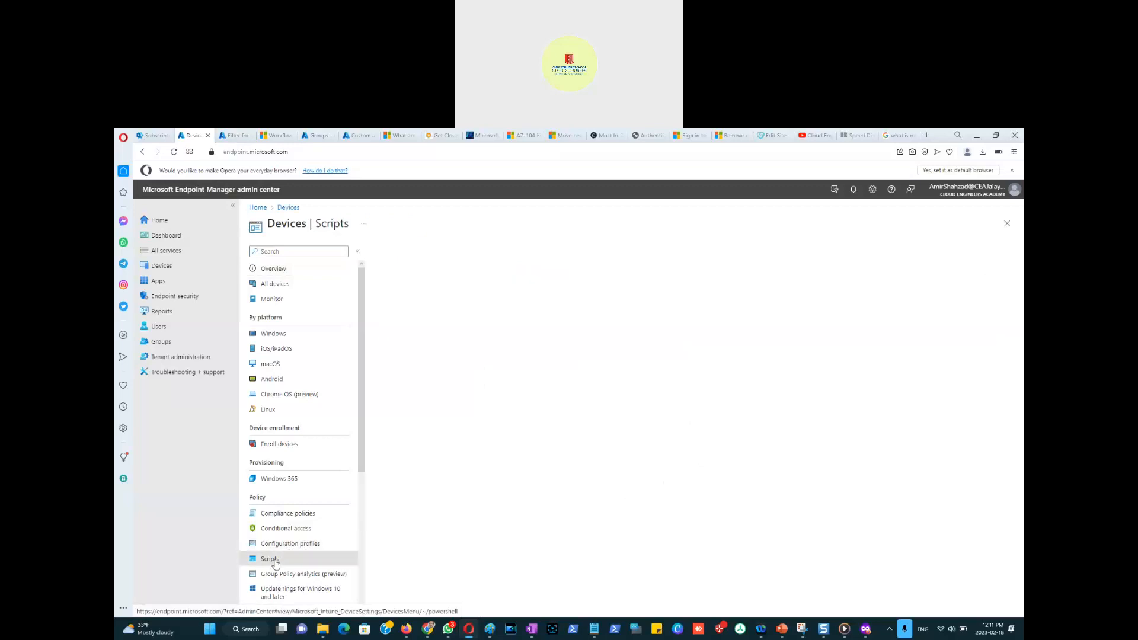
scroll(286, 515, down, 2)
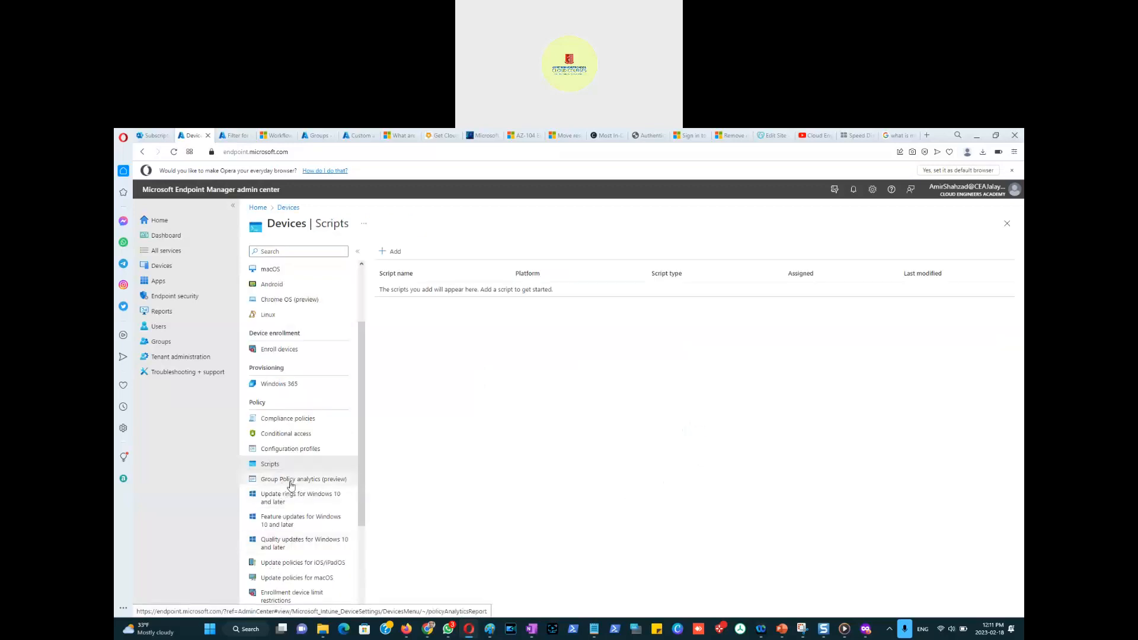
Check the Windows 10 update rings page, then return to the isCompliant Equals True device filter.
click(288, 504)
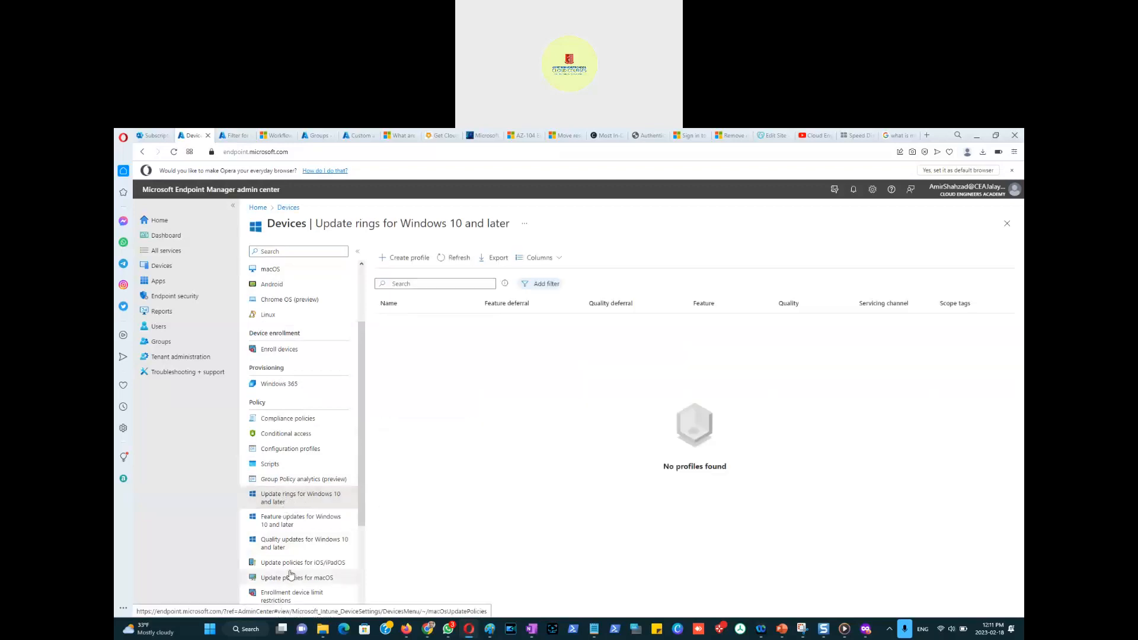
scroll(297, 564, down, 3)
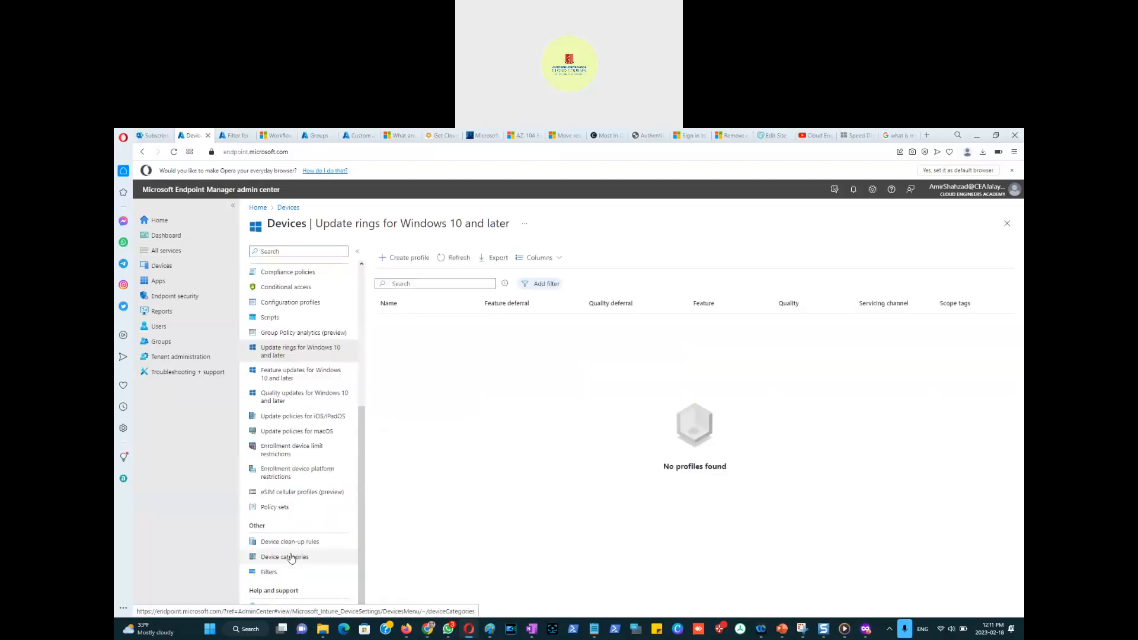
scroll(291, 533, up, 4)
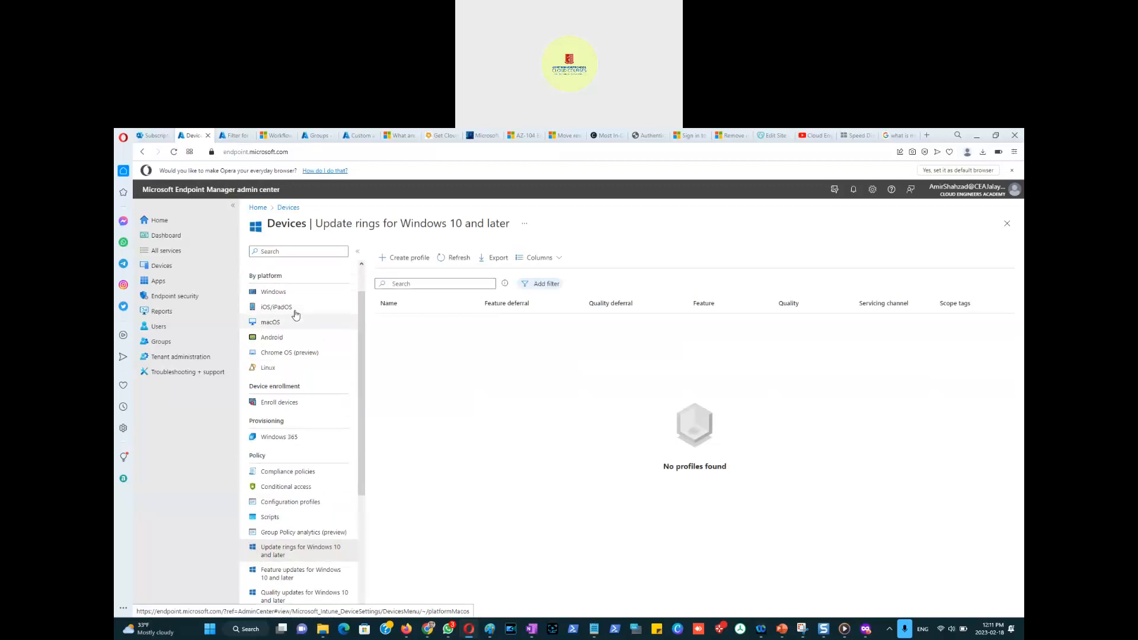
scroll(296, 314, up, 1)
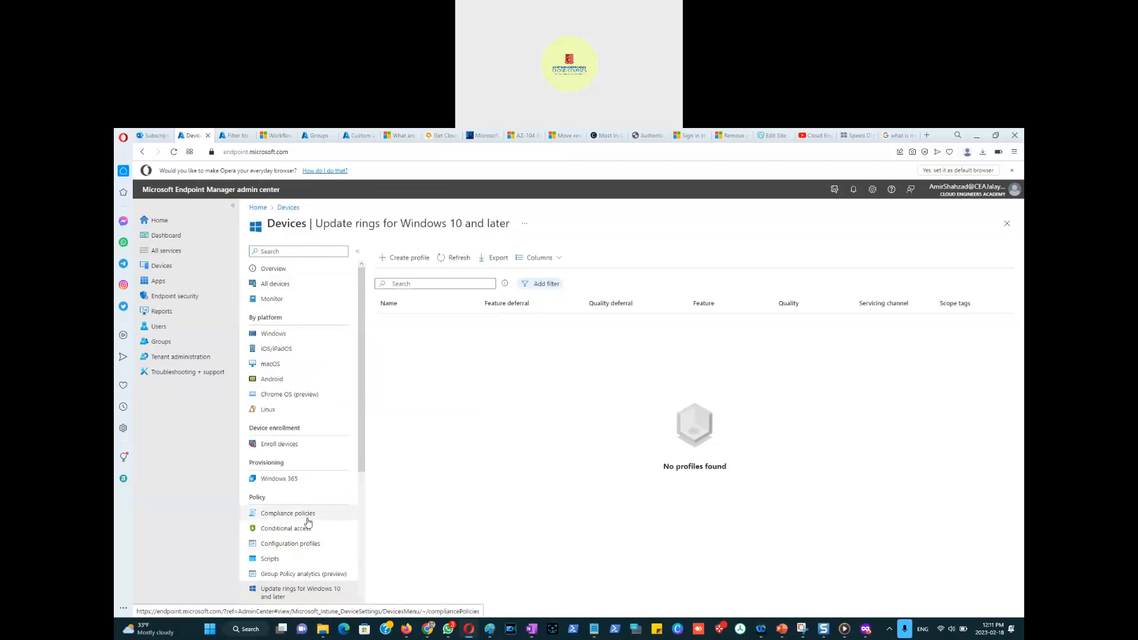
click(236, 136)
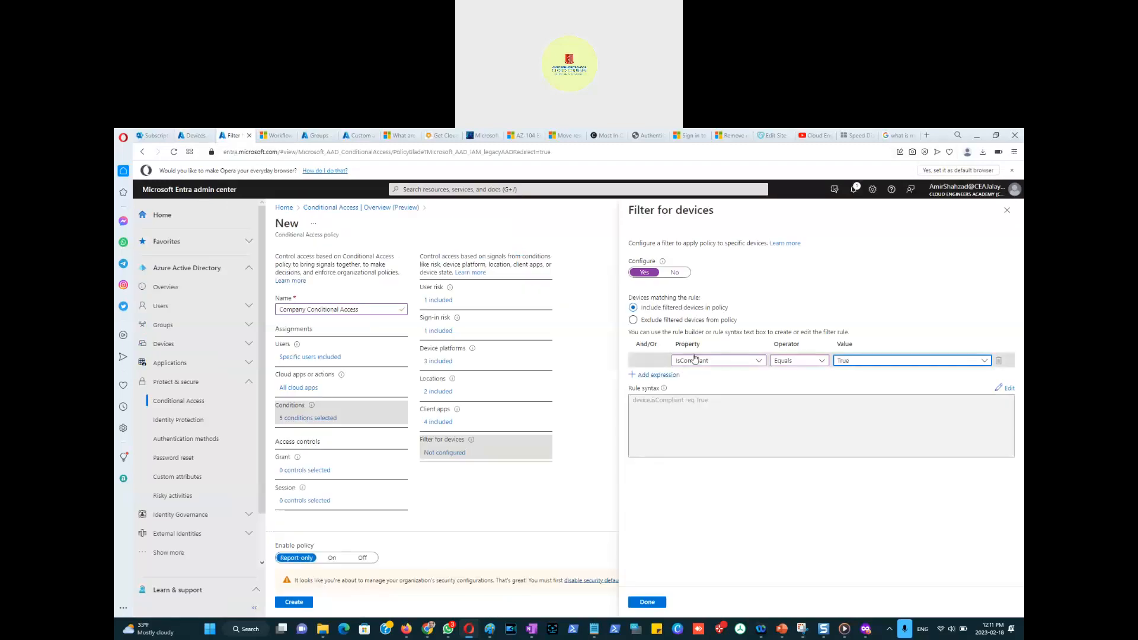
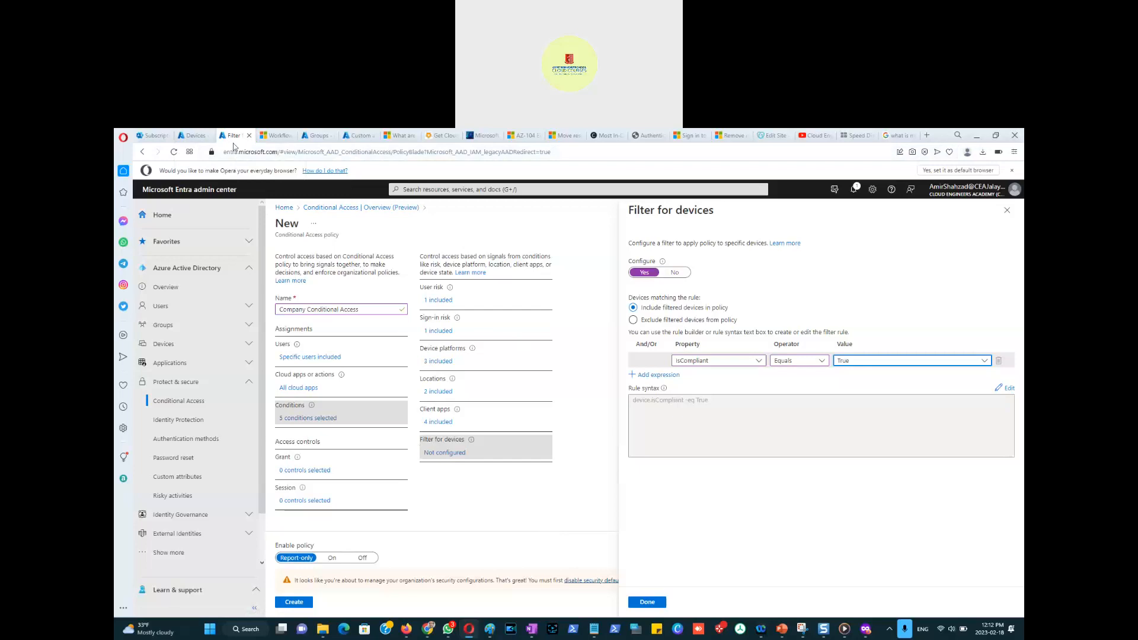
Switch between the Filter for devices policy tab and the Endpoint Manager tab, ending on Windows 10 update rings.
click(188, 139)
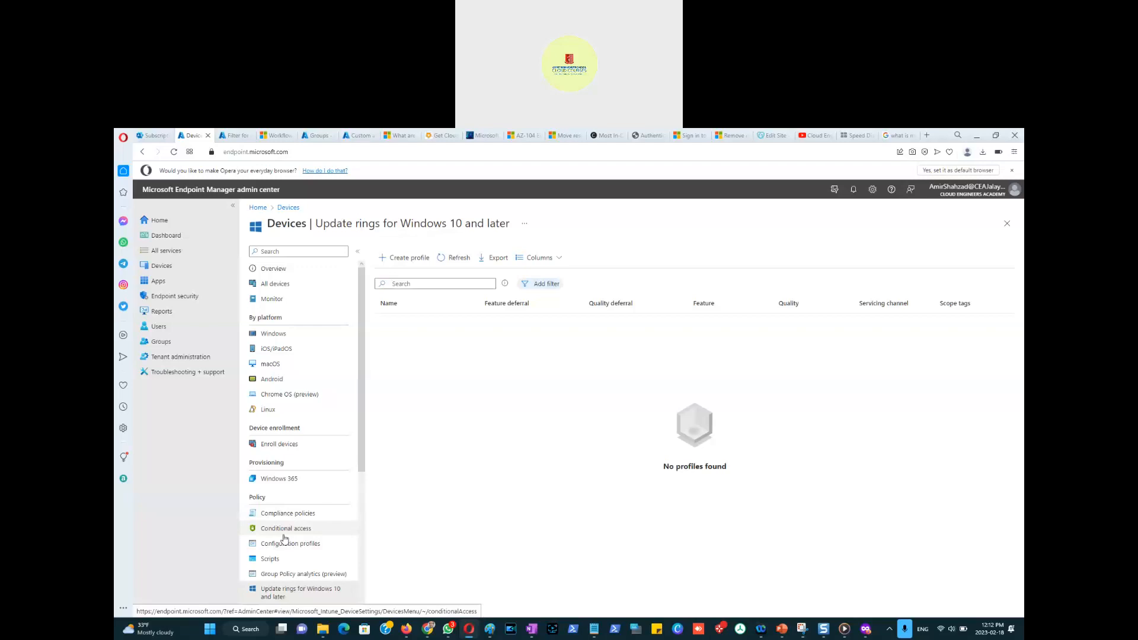
click(230, 136)
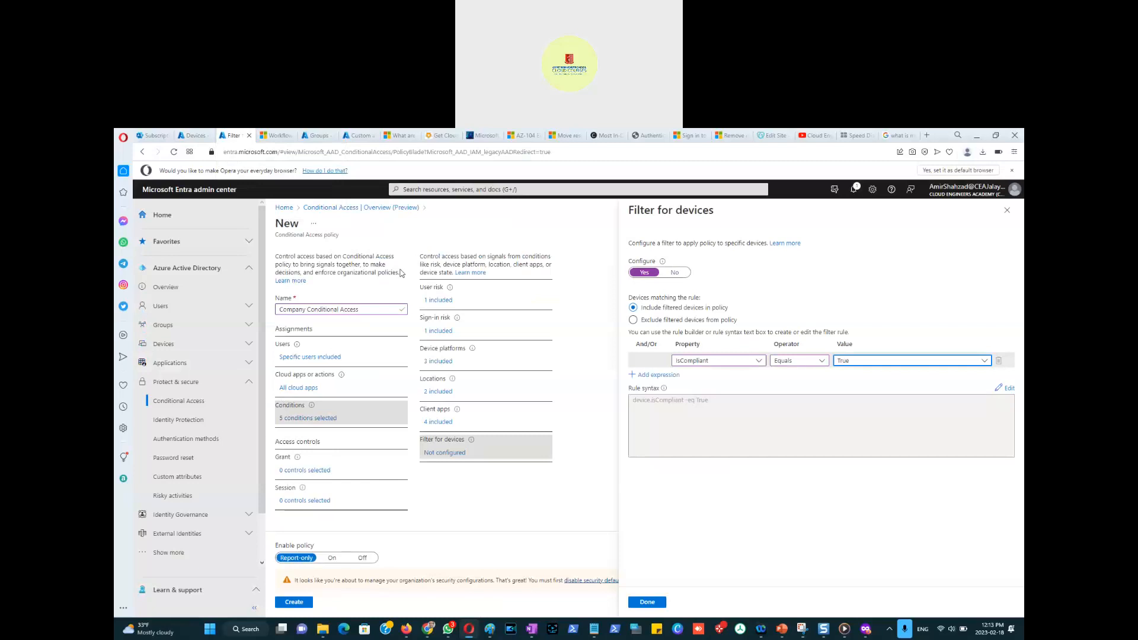
click(187, 136)
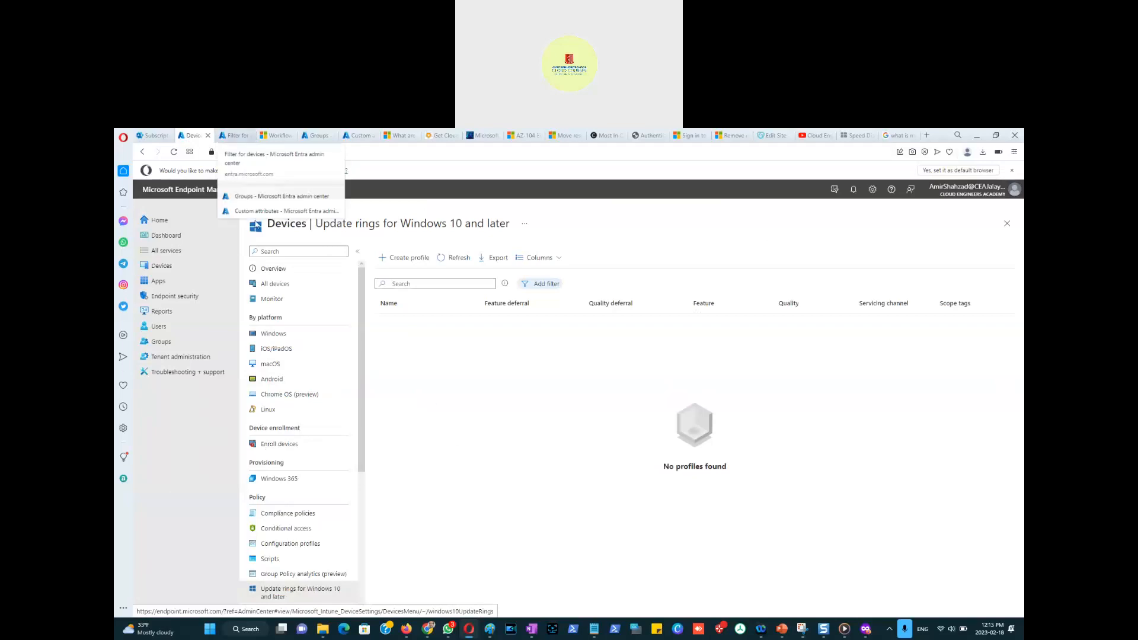
click(236, 135)
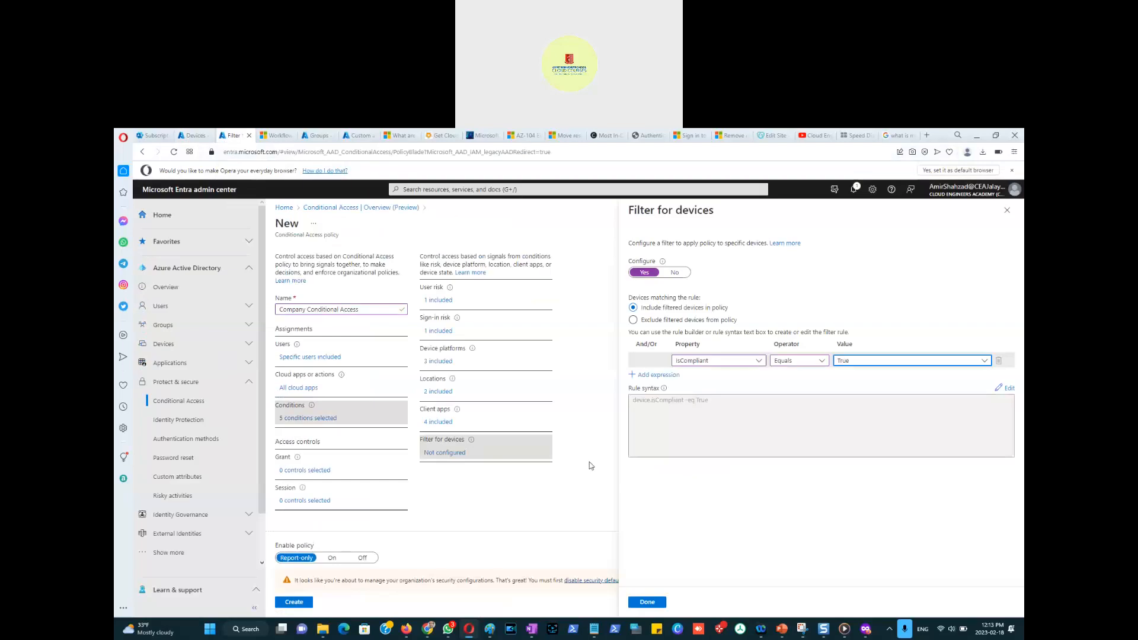
click(194, 135)
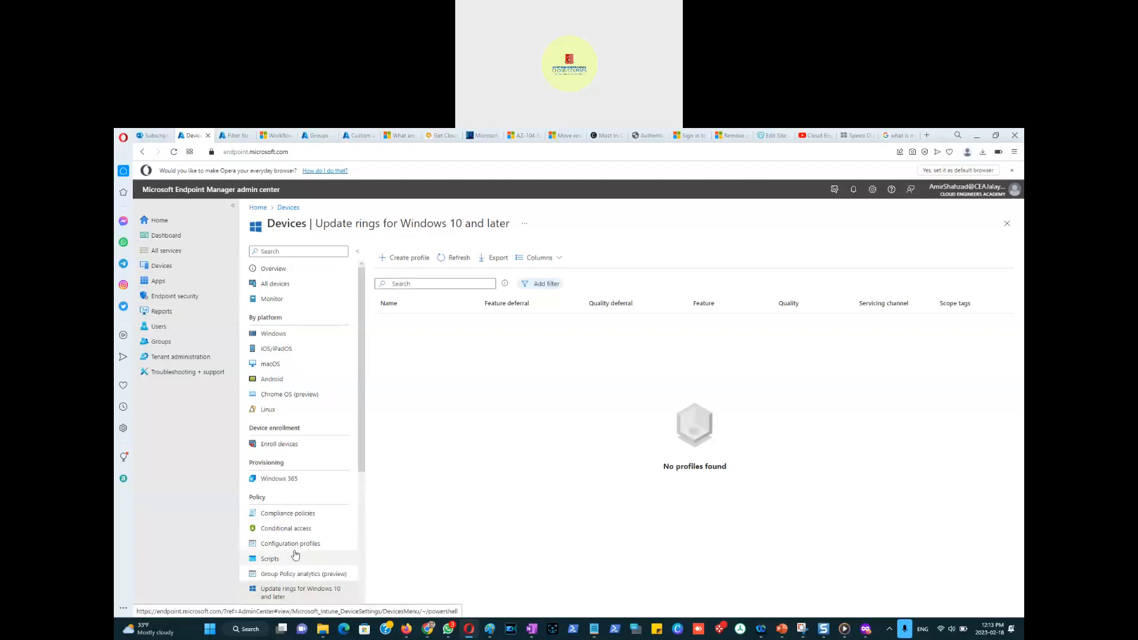
Open Endpoint security's Security baselines list, then move to the other browser tab.
click(162, 296)
click(284, 314)
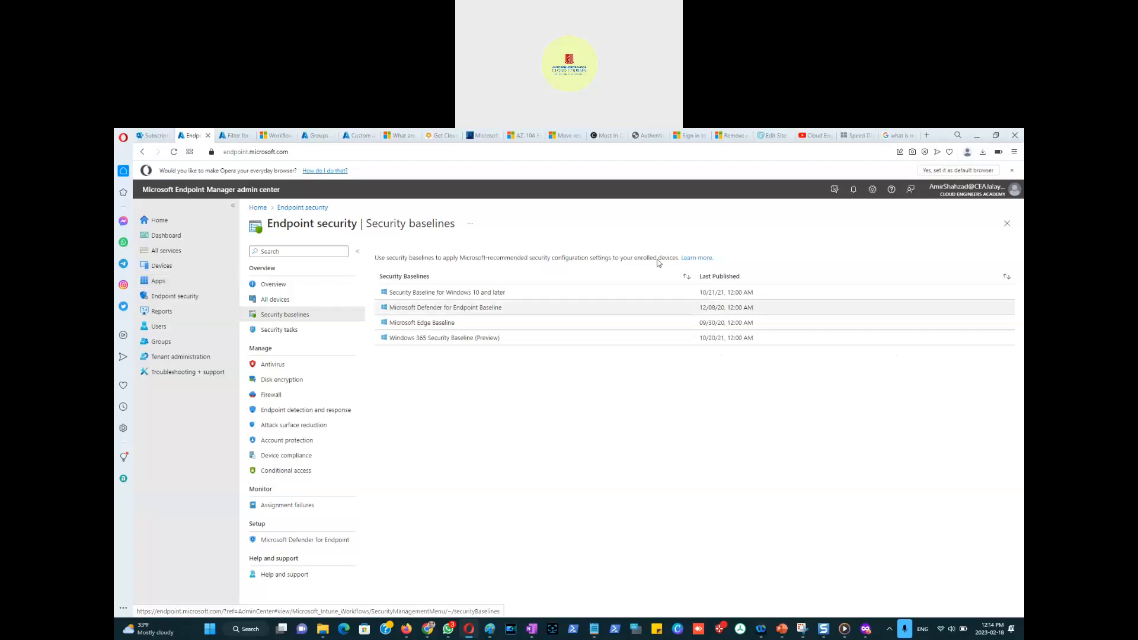
click(904, 139)
Search Google for 'CIS bencmark' in a new tab and highlight the sponsored CIS compliance ad title.
click(857, 135)
key(ctrl+t)
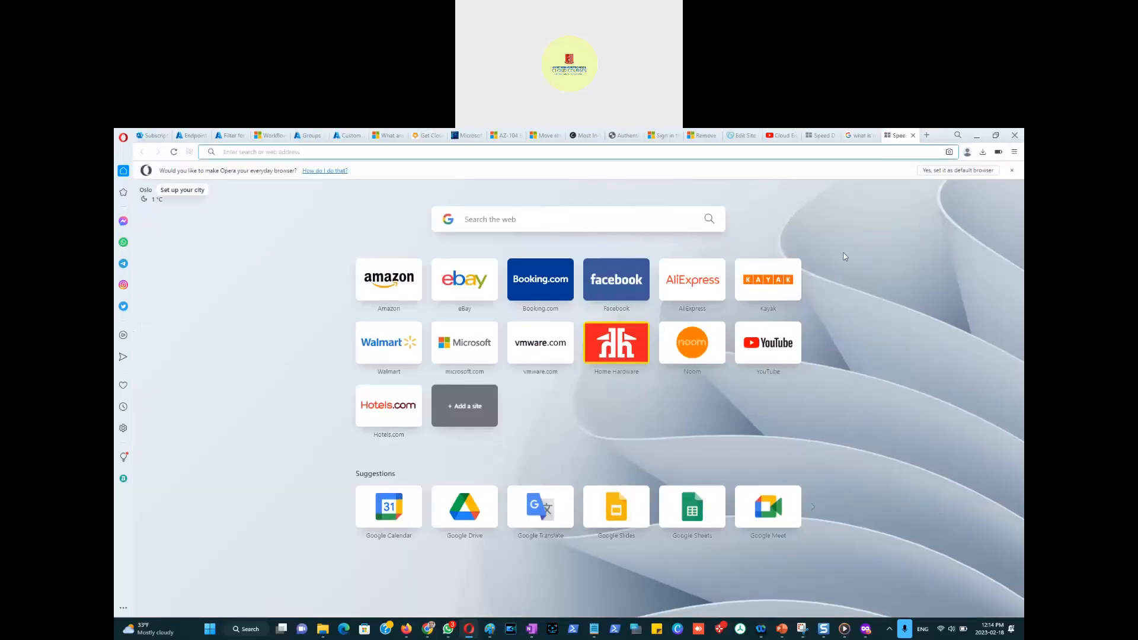
text(CIS ben)
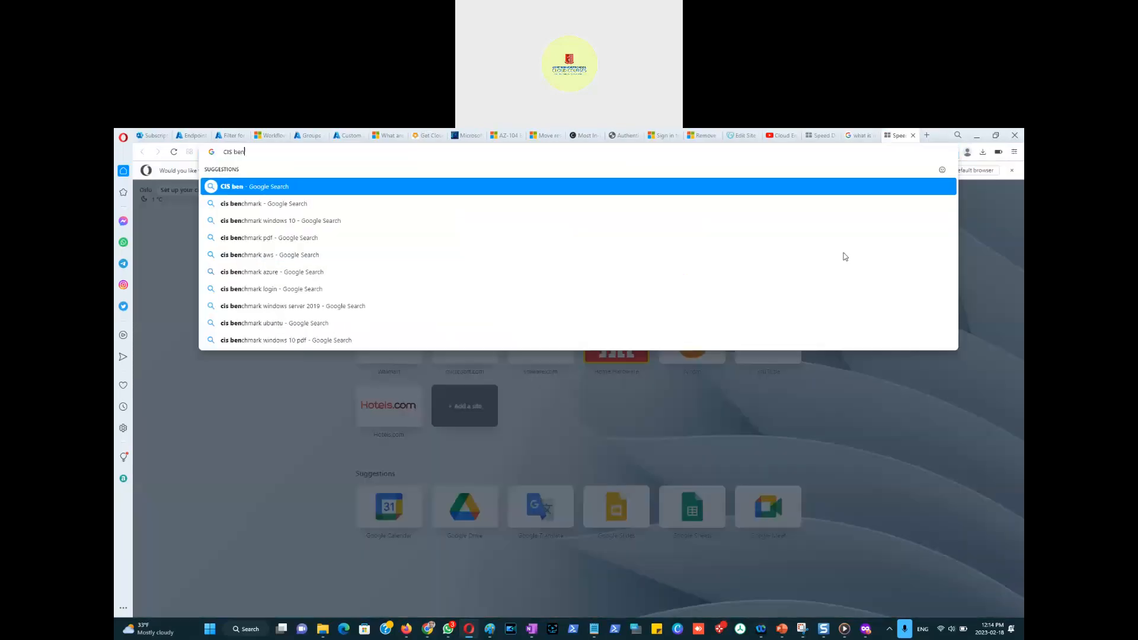
text(cmark)
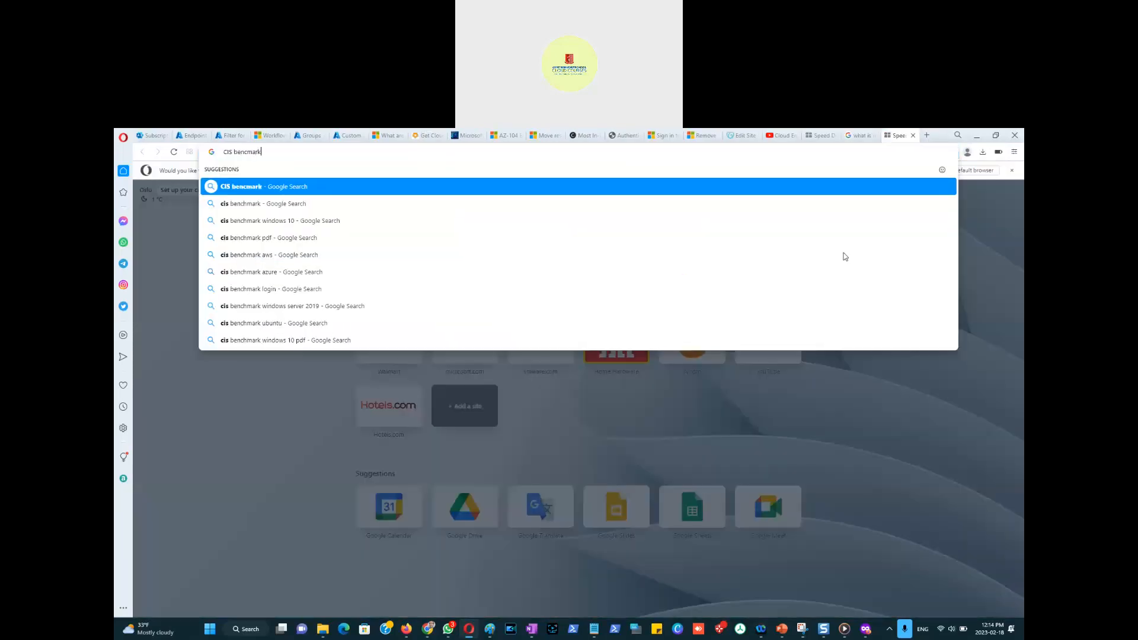
key(Return)
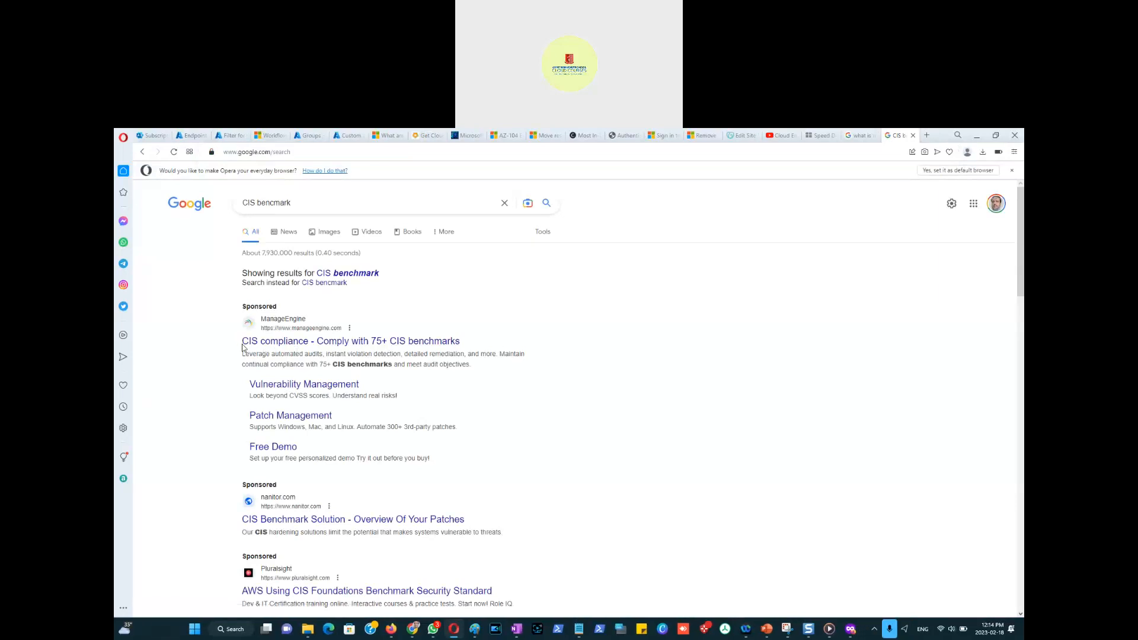
drag(236, 347, 481, 350)
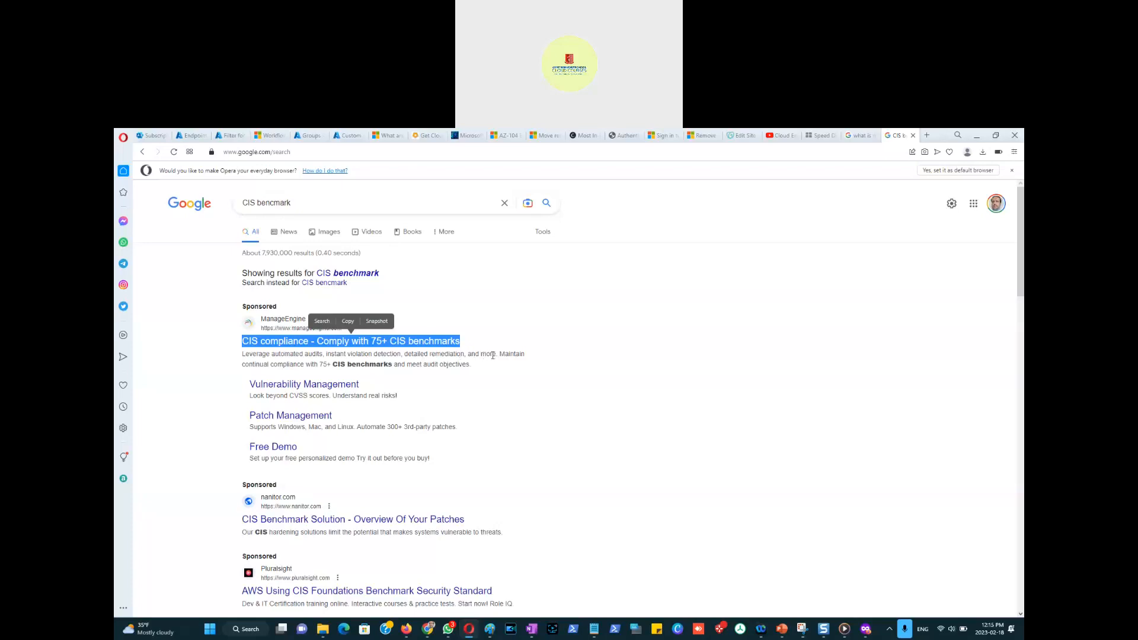
Flip between the Endpoint security baselines tab and the Entra Filter for devices pane, ending on the filter.
click(189, 138)
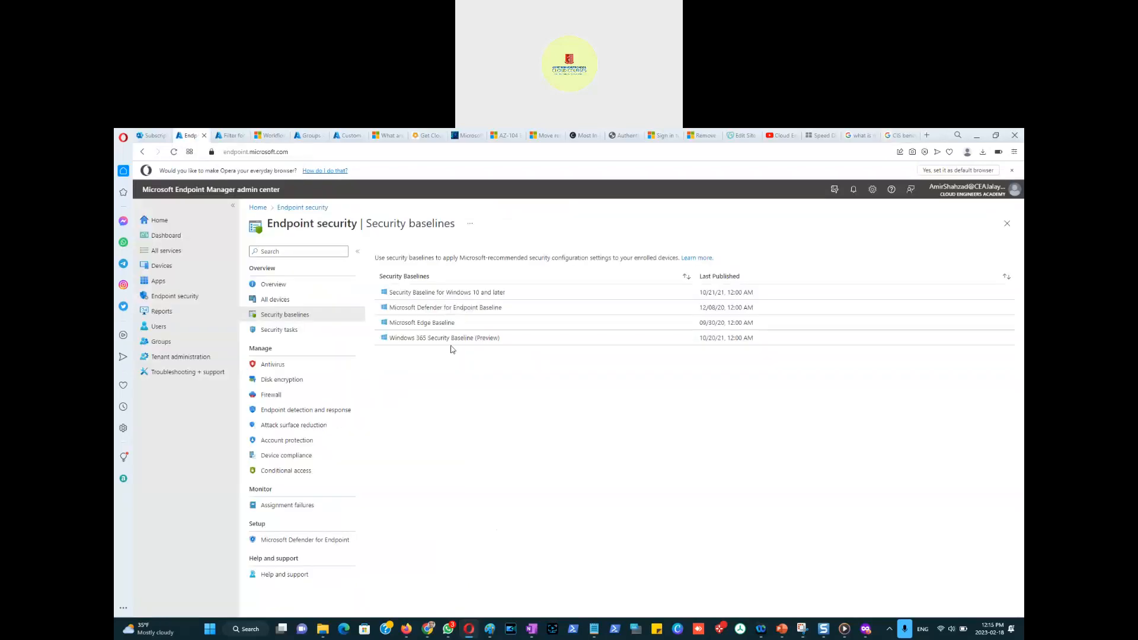
click(231, 136)
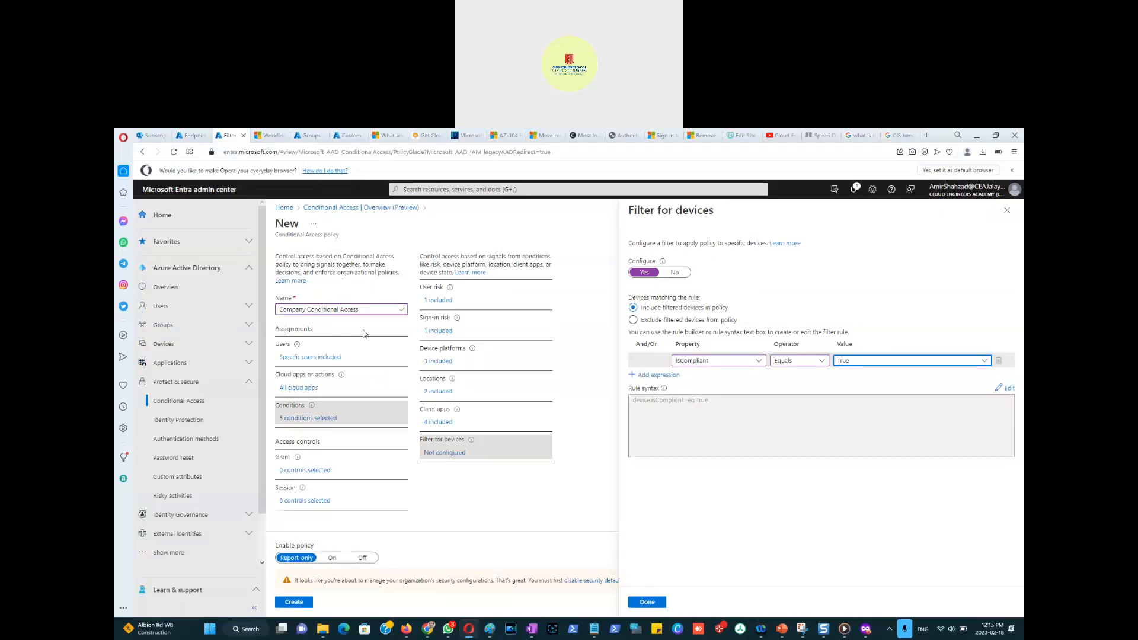
click(188, 136)
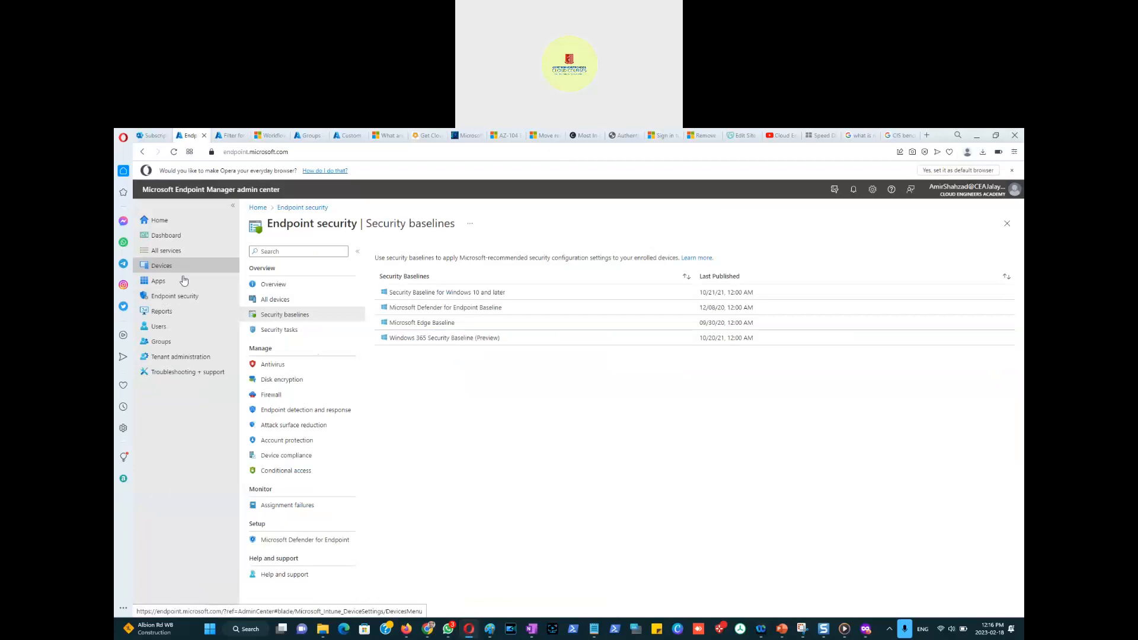
click(226, 139)
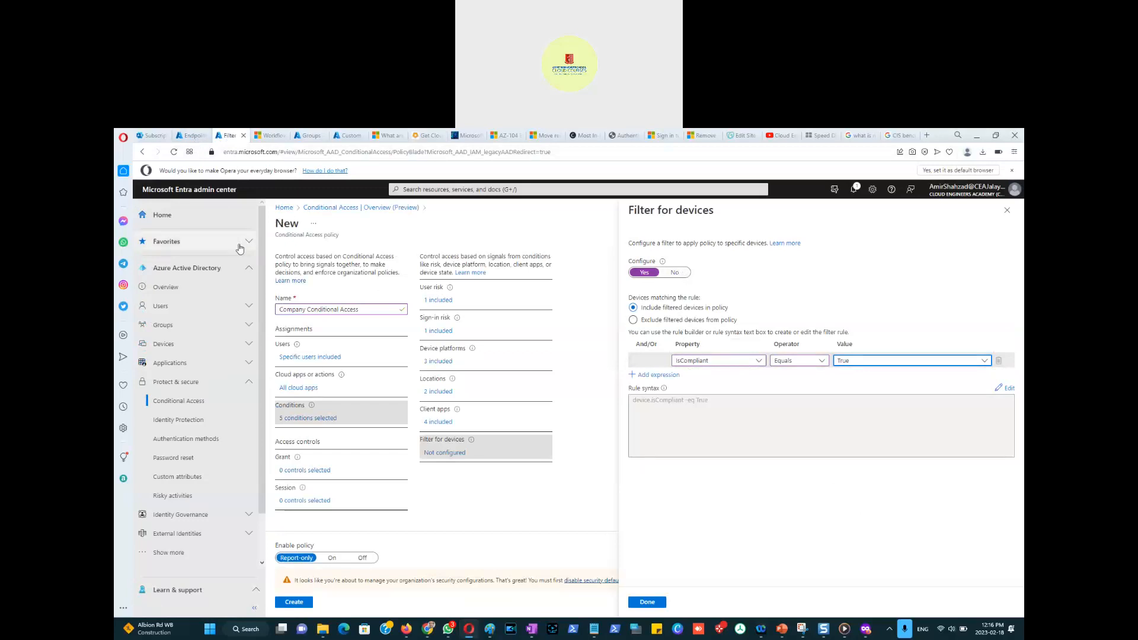
Toggle the device filter off and on, then change the rule property to Model (device.model -eq "True").
click(675, 274)
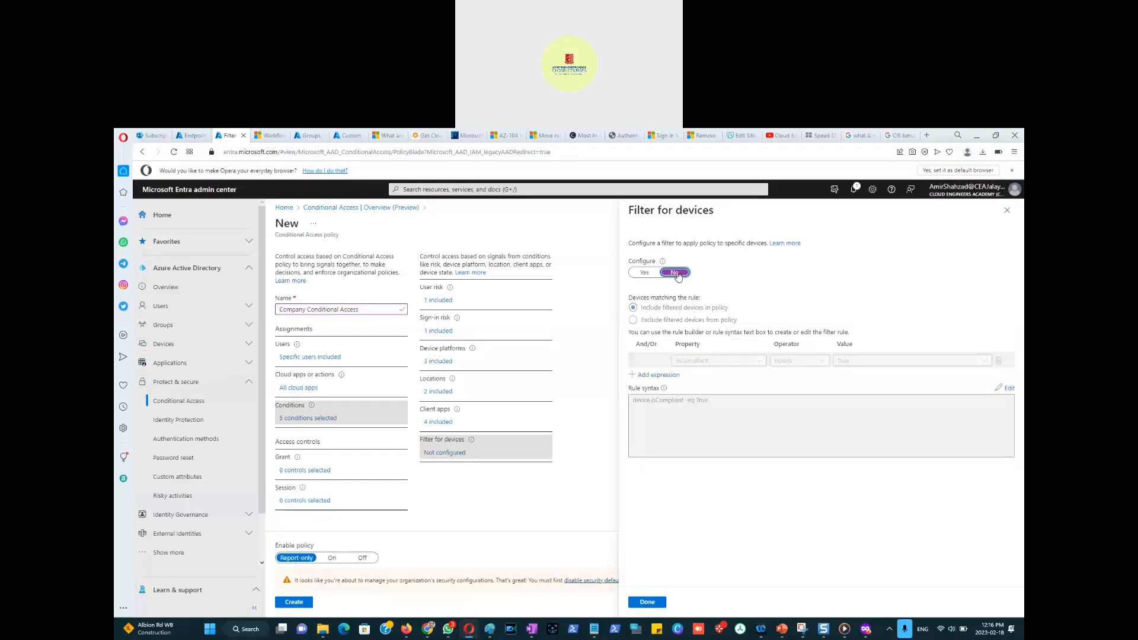
click(645, 273)
click(757, 362)
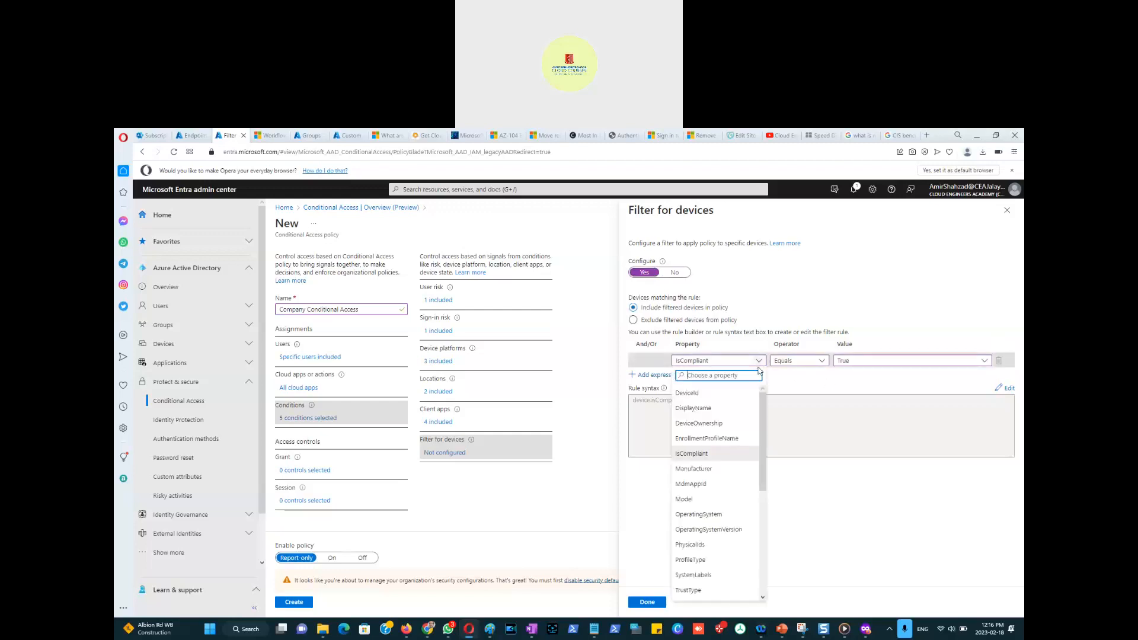
click(695, 499)
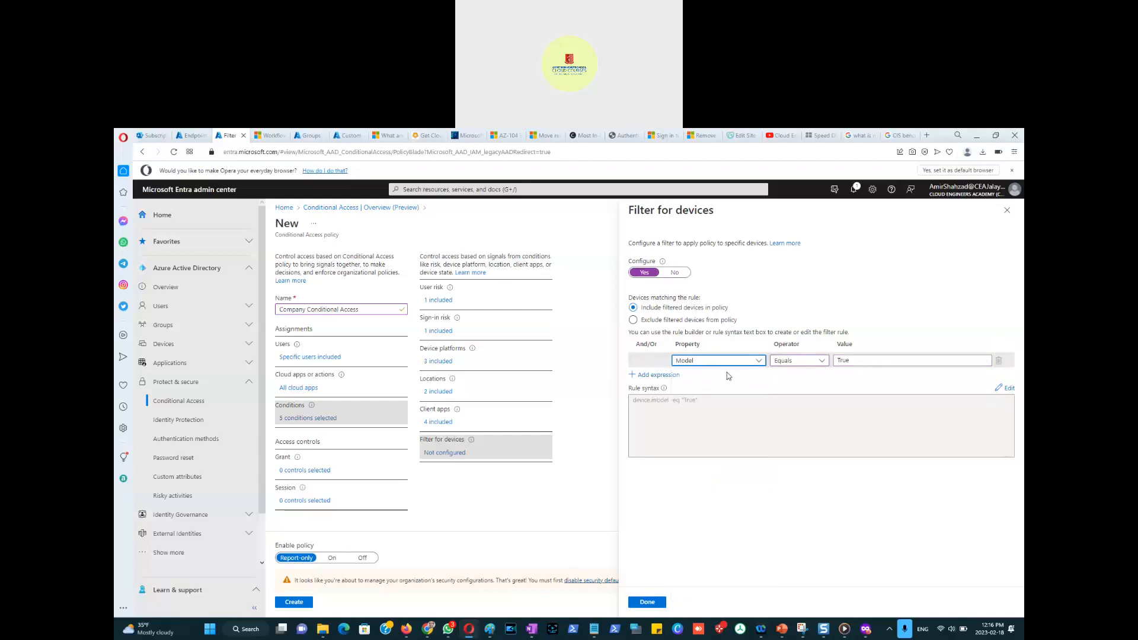
click(759, 361)
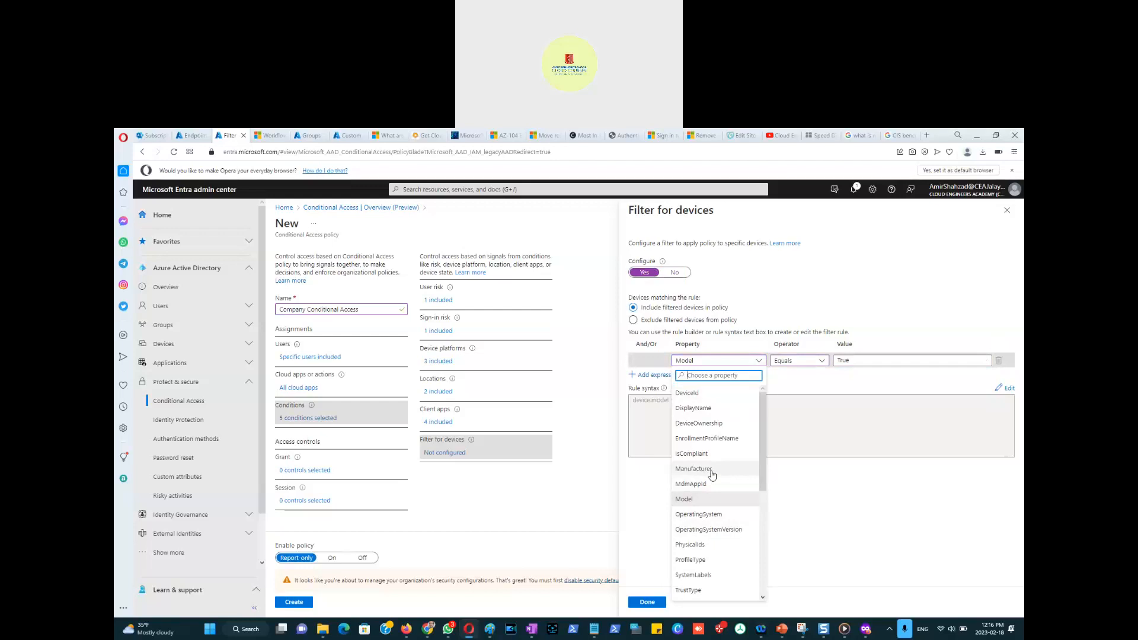
scroll(712, 475, down, 3)
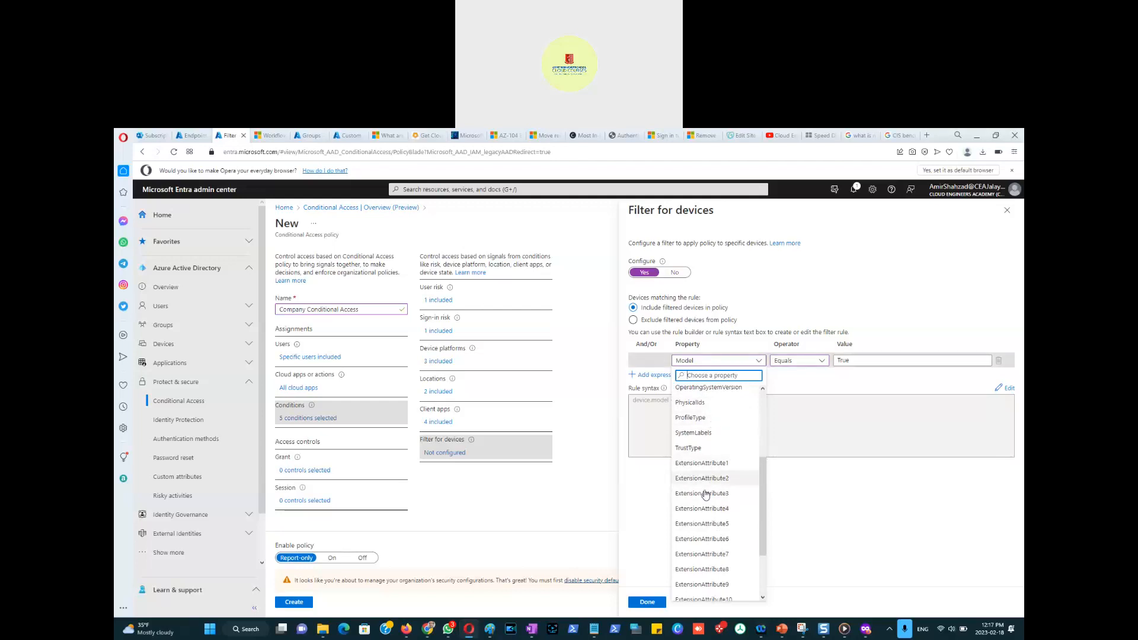
scroll(711, 432, up, 2)
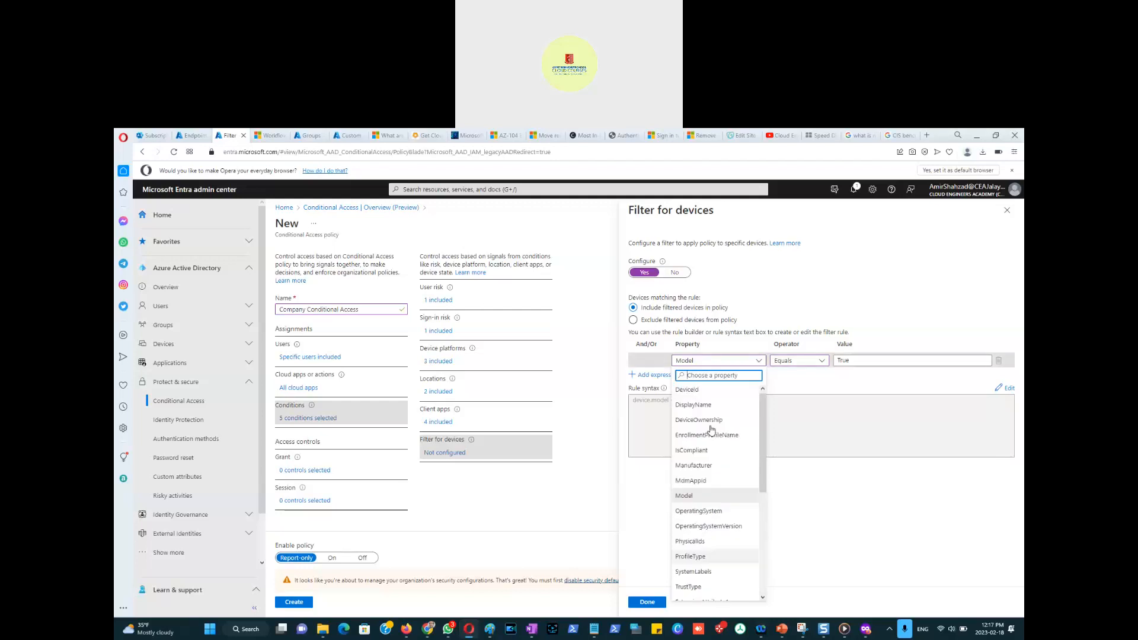
click(863, 512)
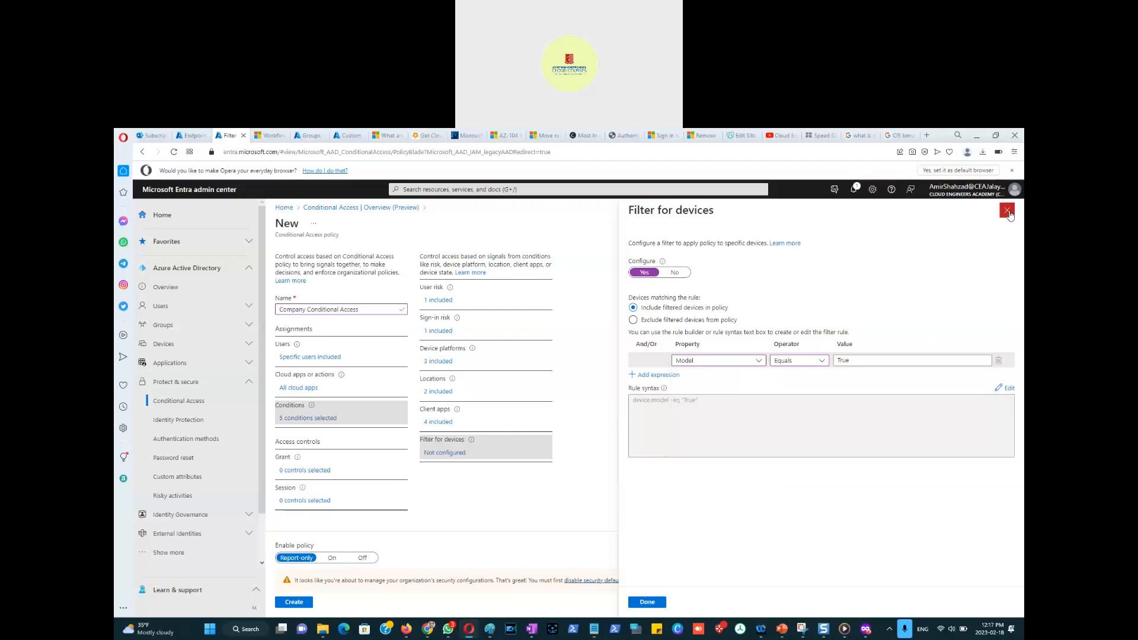
Turn the device filter off and close its pane, discarding the unsaved edits.
click(676, 273)
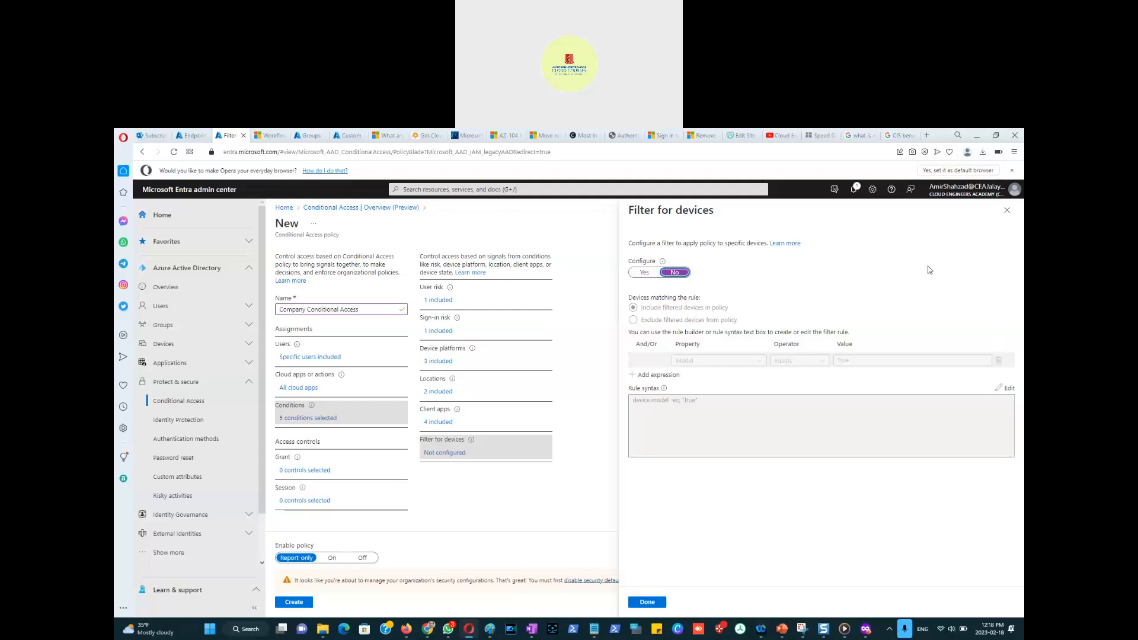
click(1007, 211)
click(624, 205)
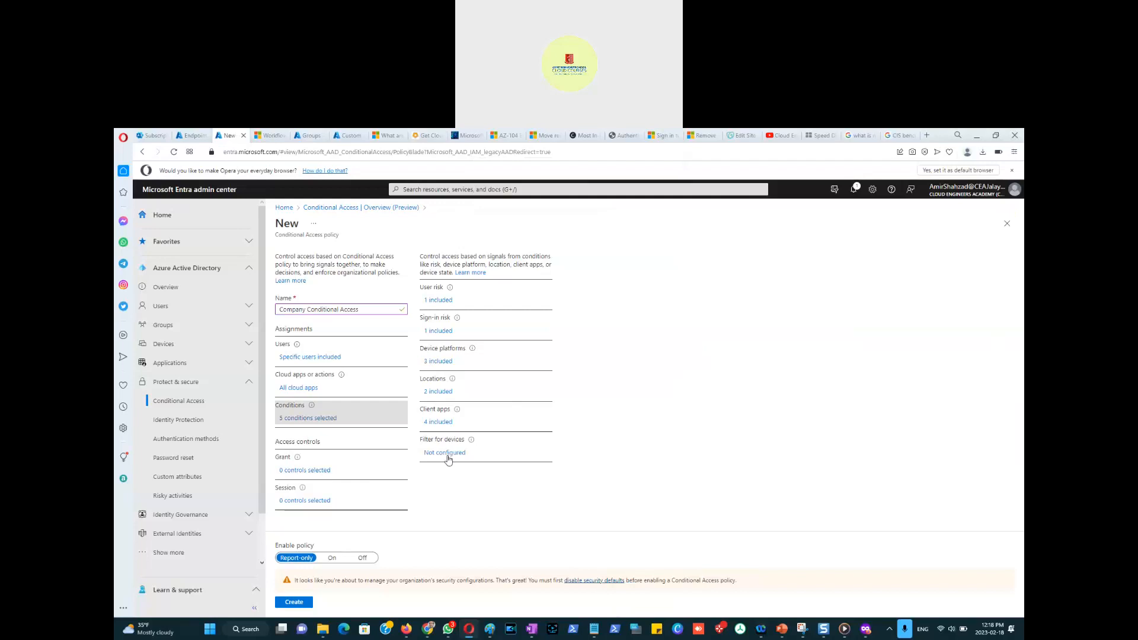
Set Grant controls to Grant access with Require multifactor authentication and Require one of the selected controls.
click(309, 472)
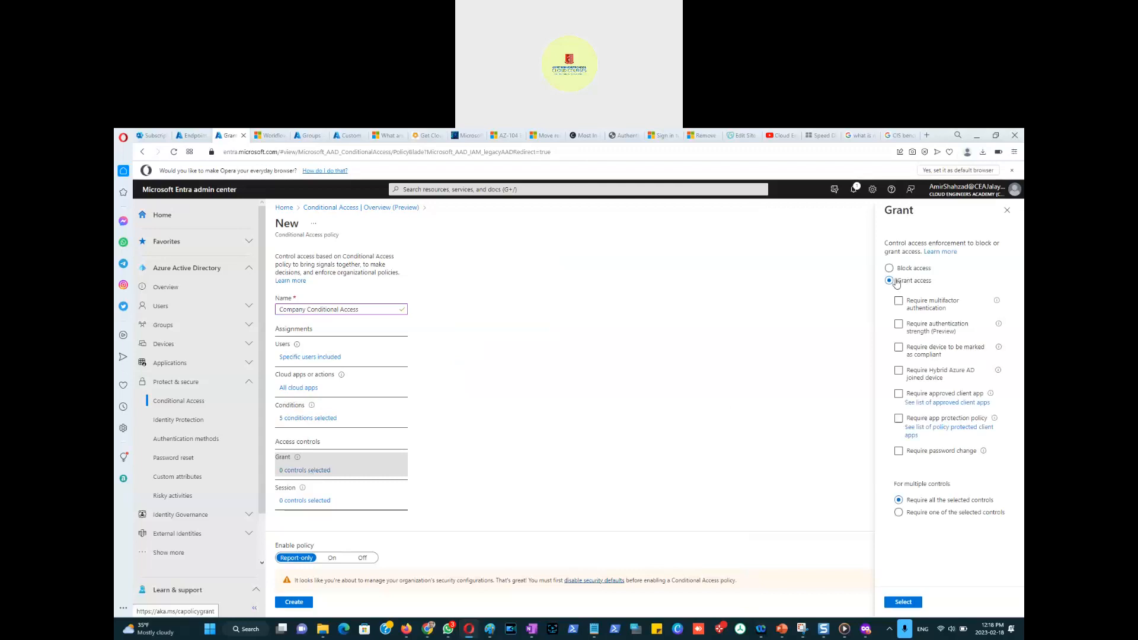
click(891, 271)
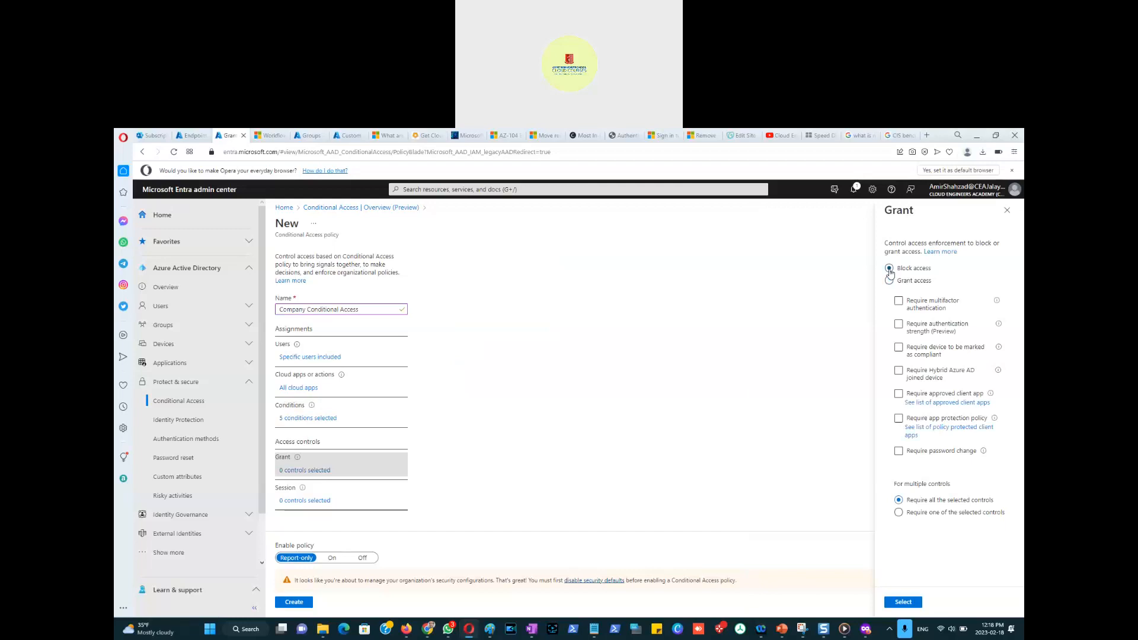
click(891, 282)
click(939, 309)
click(900, 303)
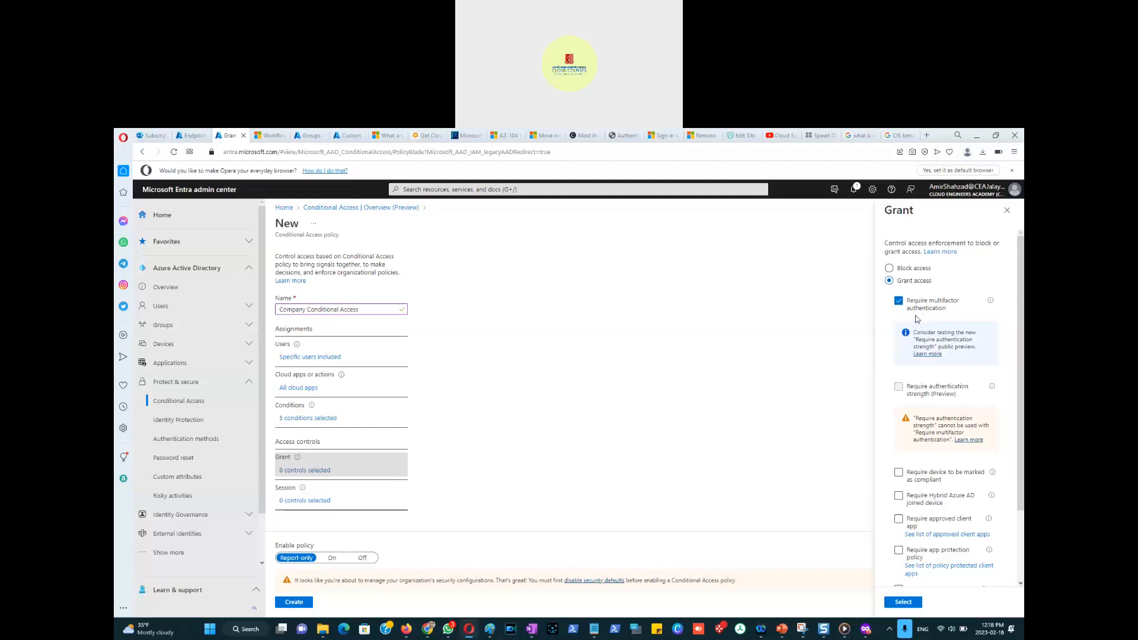
scroll(949, 483, down, 2)
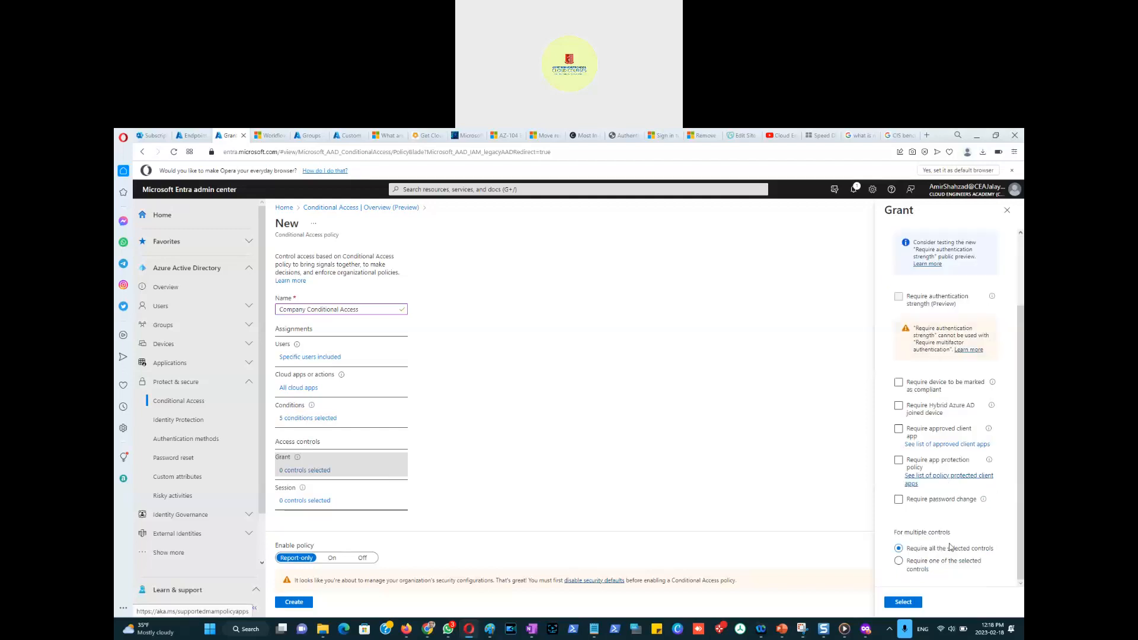
click(899, 561)
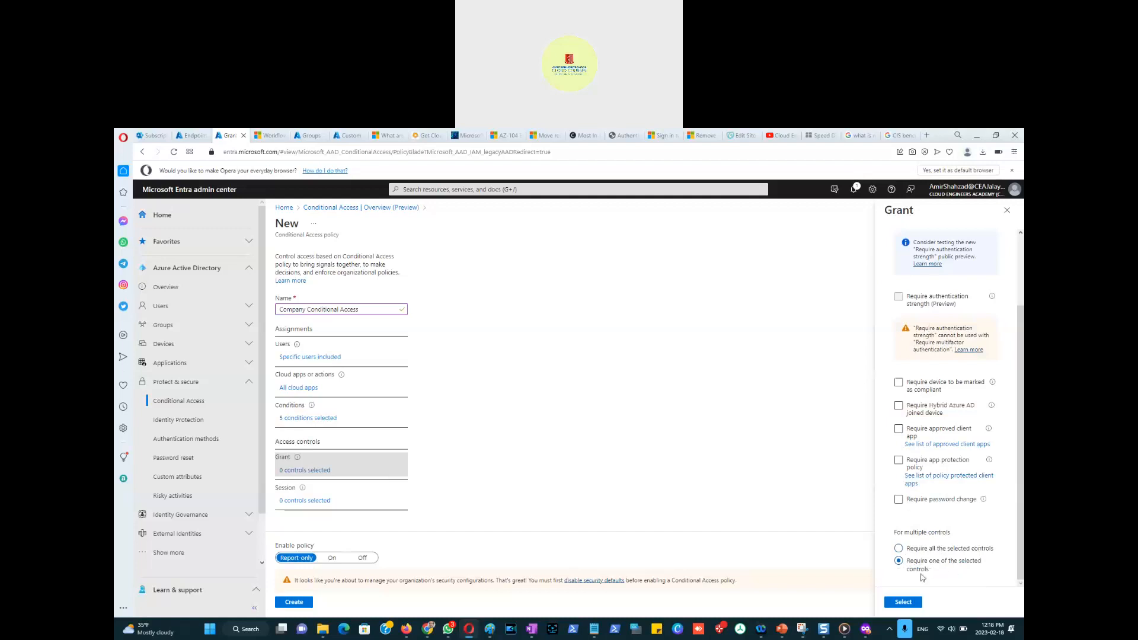
scroll(890, 320, up, 2)
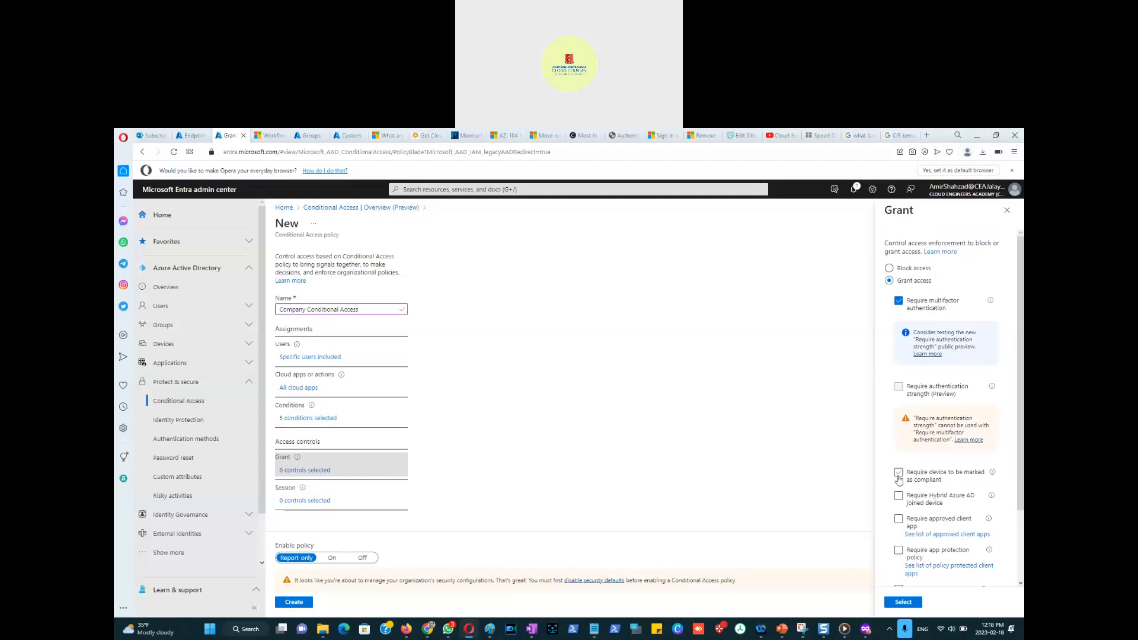
Try the device-compliance requirement, then switch to Require all the selected controls.
click(899, 474)
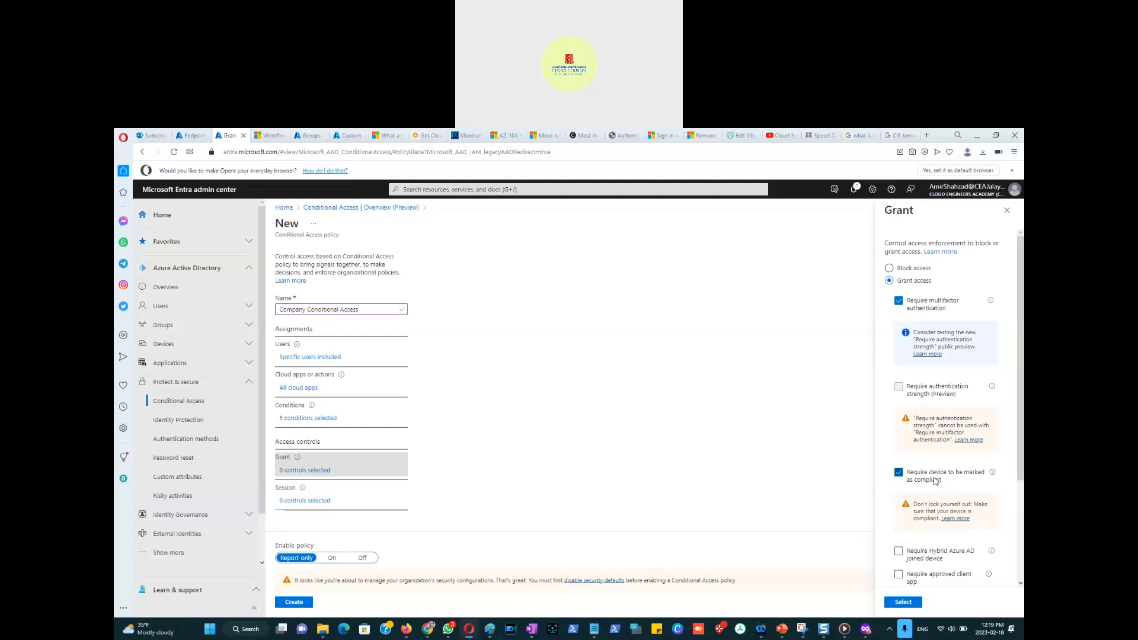
click(899, 474)
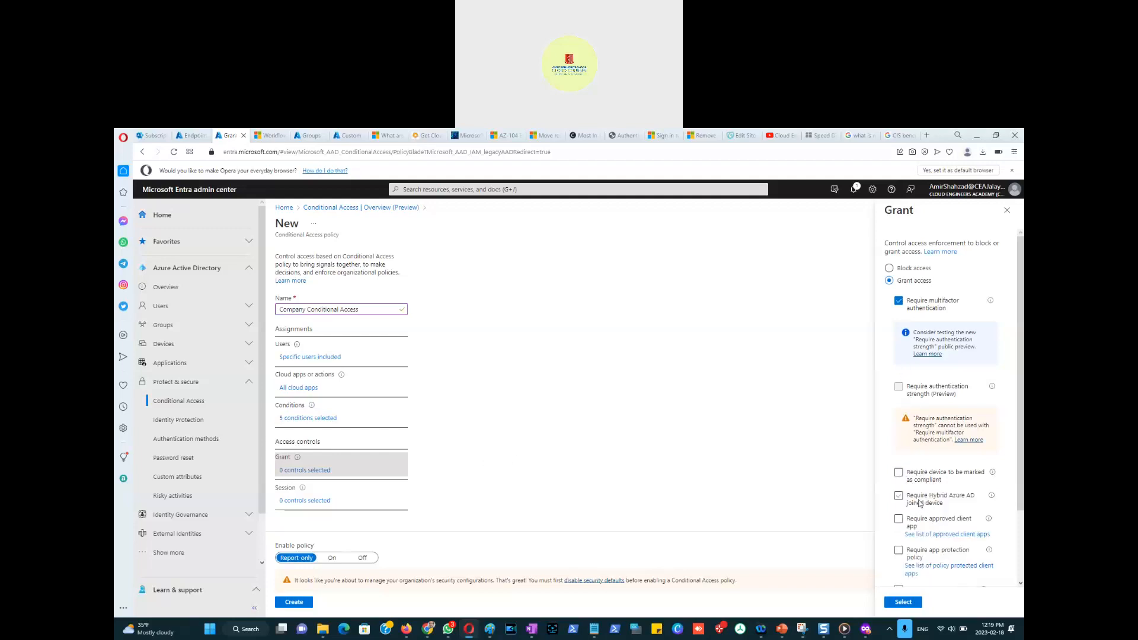
scroll(918, 504, down, 3)
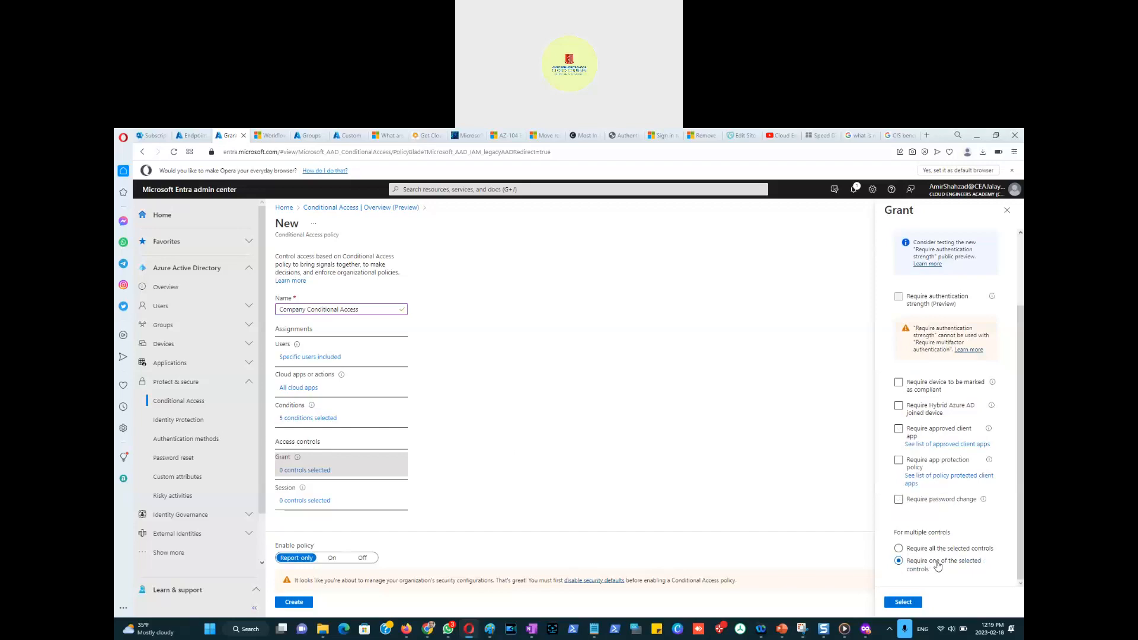
scroll(939, 563, up, 3)
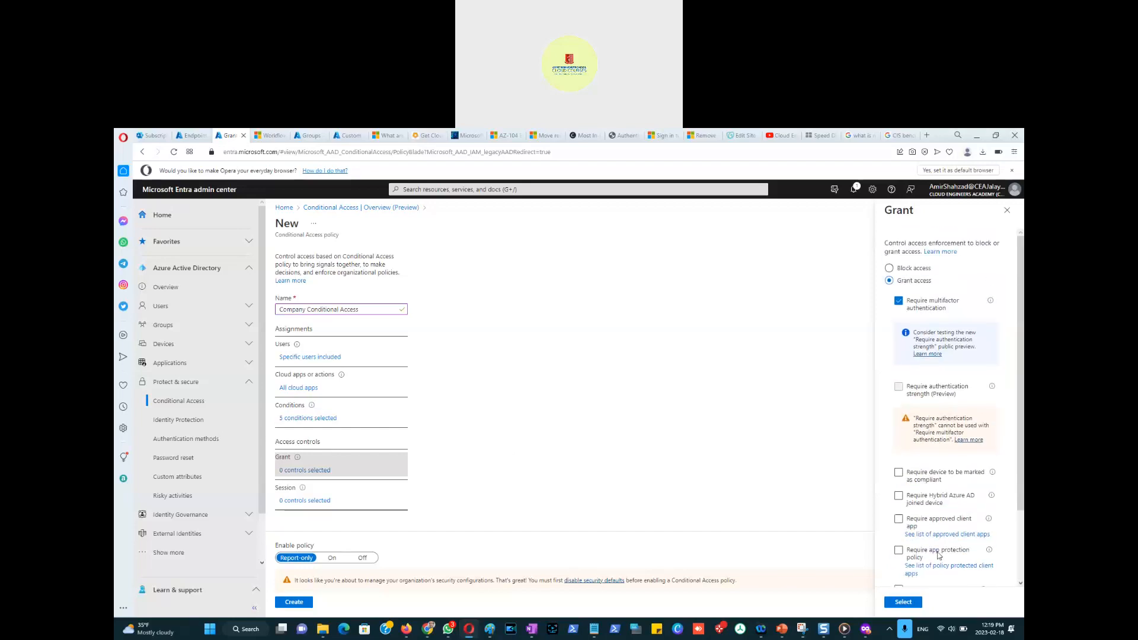
scroll(940, 484, down, 3)
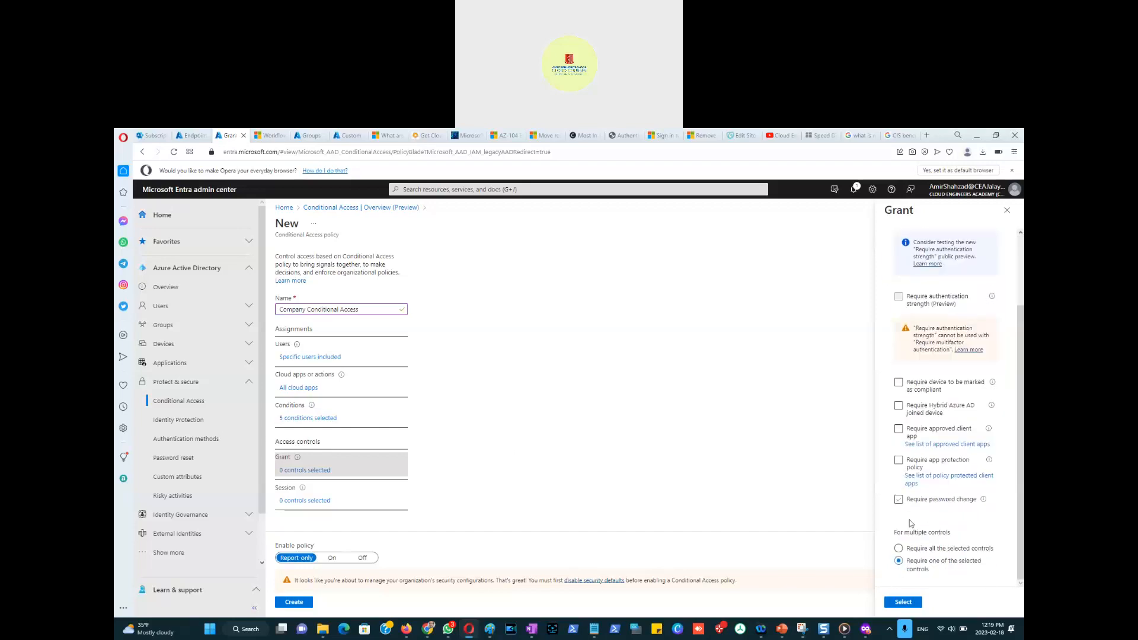
click(899, 549)
scroll(953, 380, up, 3)
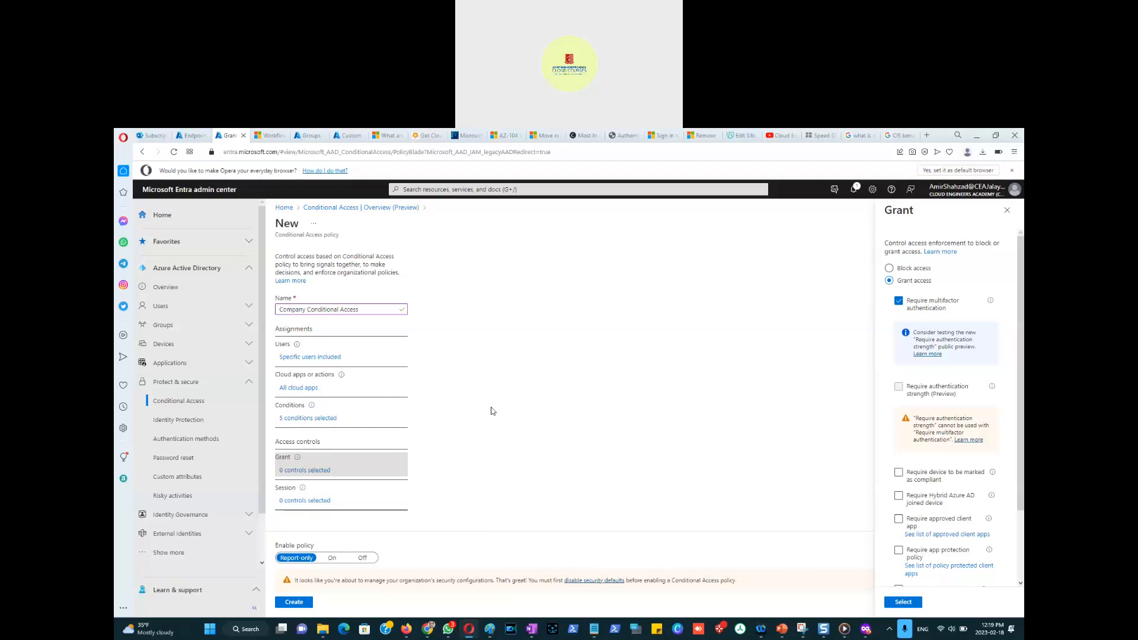
Save the grant settings so the policy shows 1 control selected.
click(299, 505)
click(661, 200)
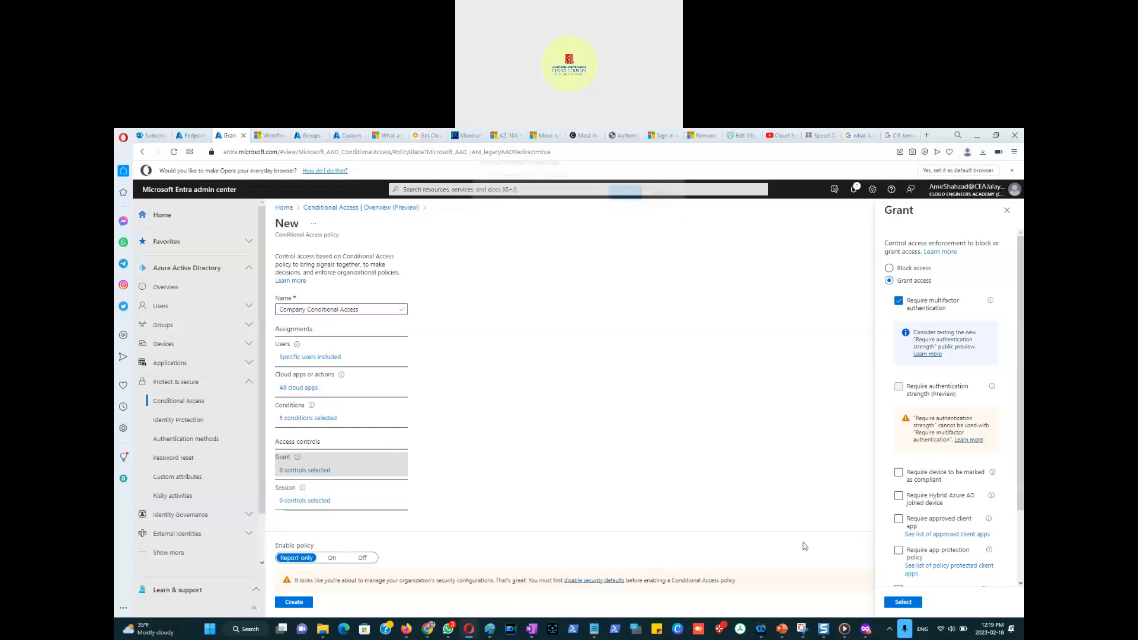
click(903, 602)
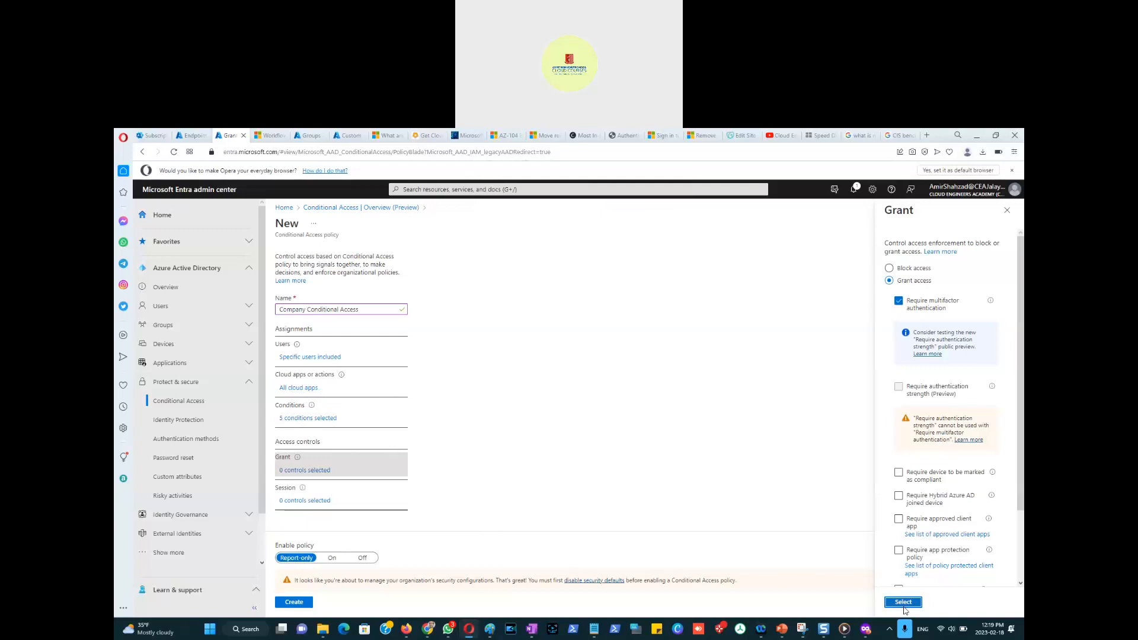
Open Session controls and try Conditional Access App Control and sign-in frequency.
click(306, 503)
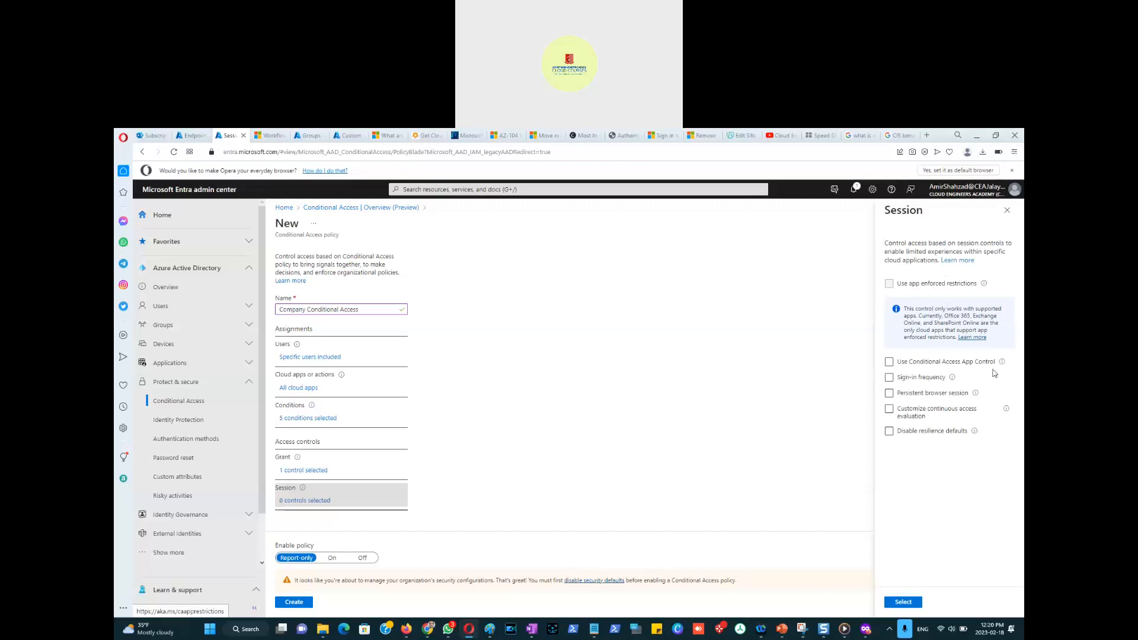
click(963, 364)
drag(962, 363, 996, 368)
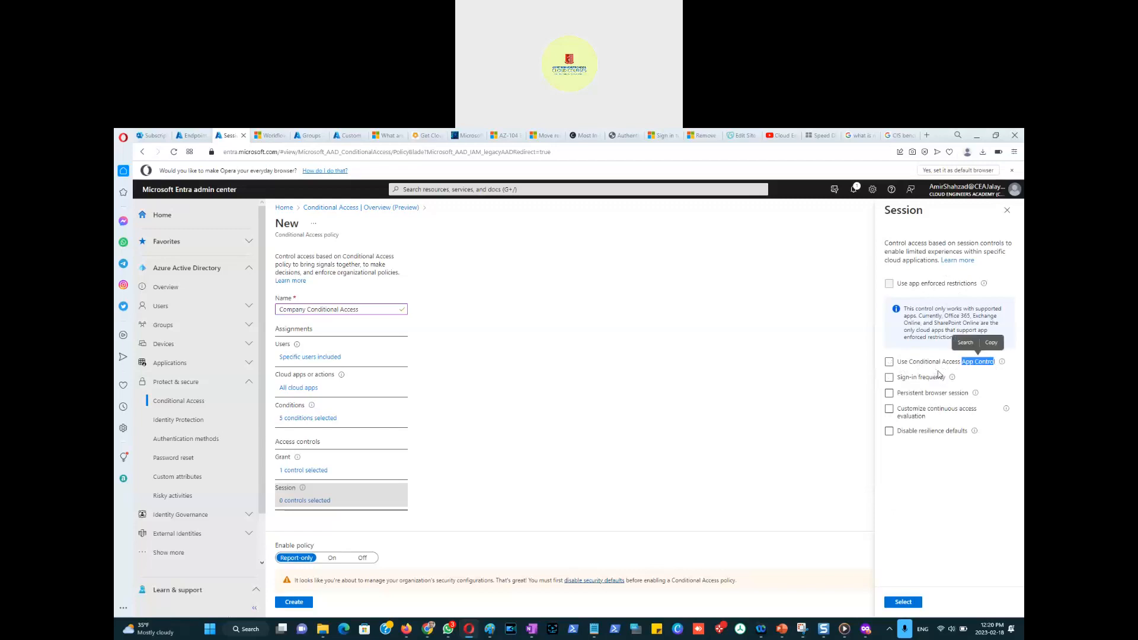
click(889, 379)
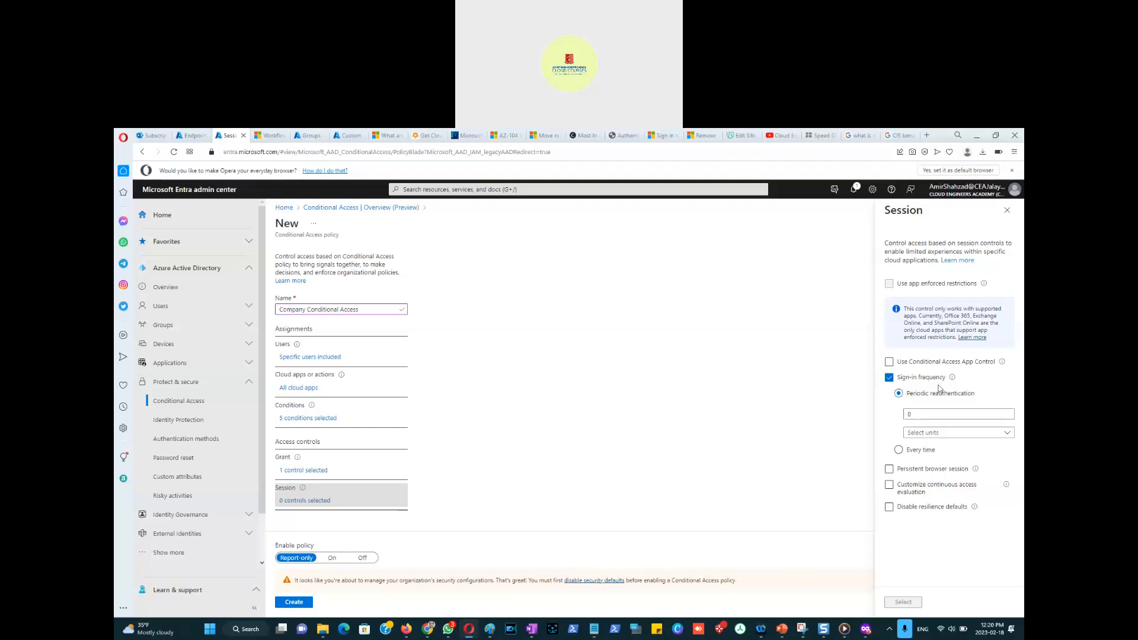
click(889, 379)
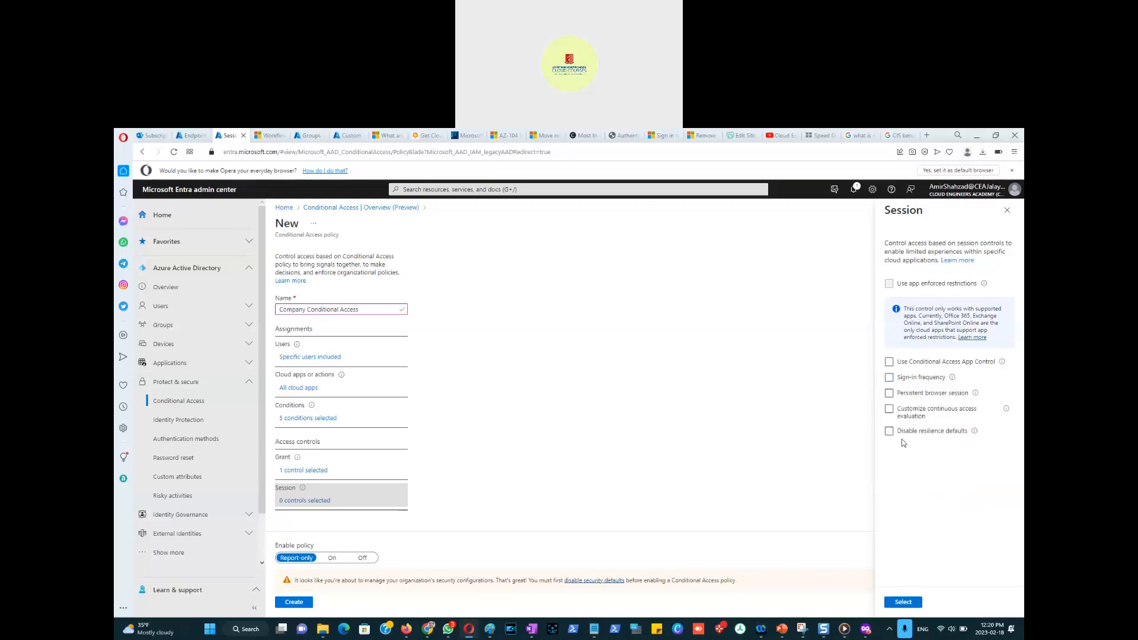
Try persistent browser session and its choices, then turn it back off.
click(890, 395)
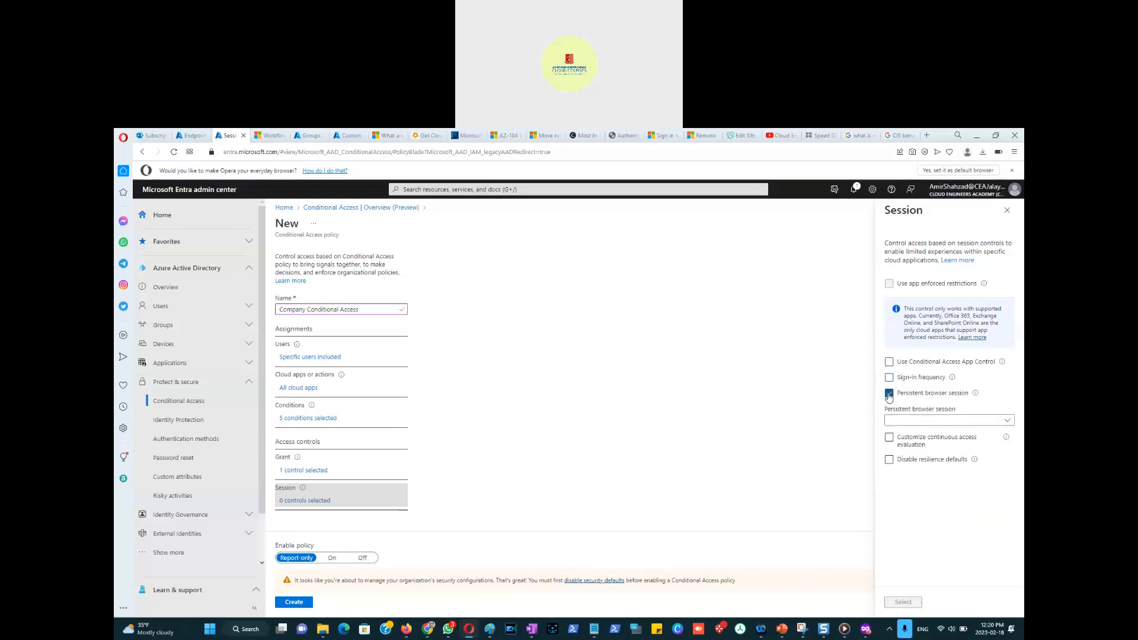
click(1008, 423)
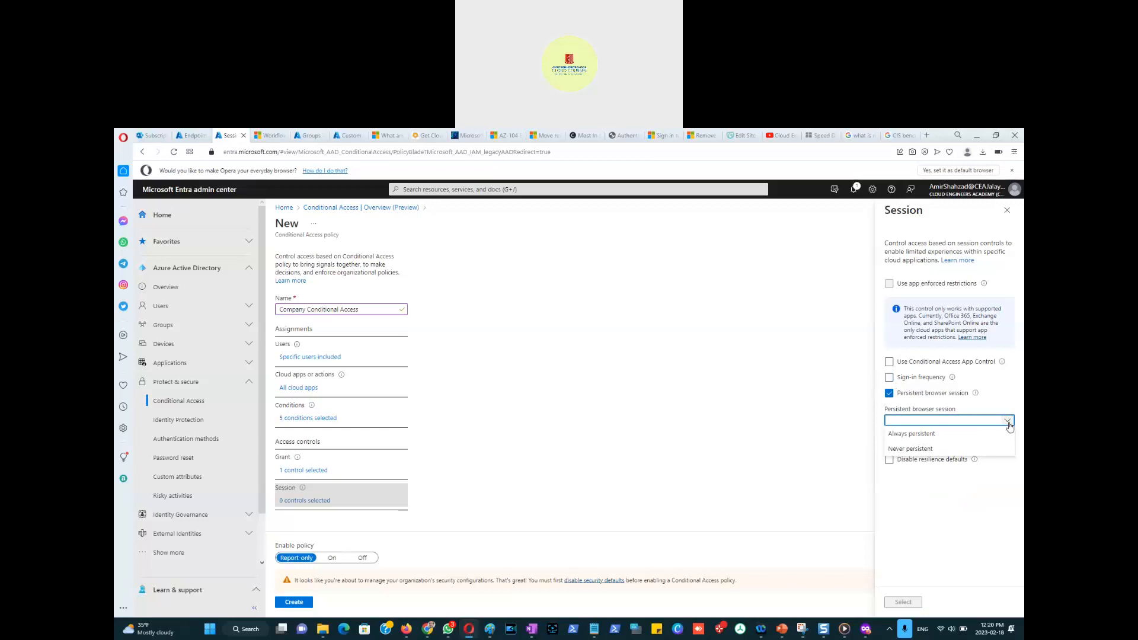
click(1009, 424)
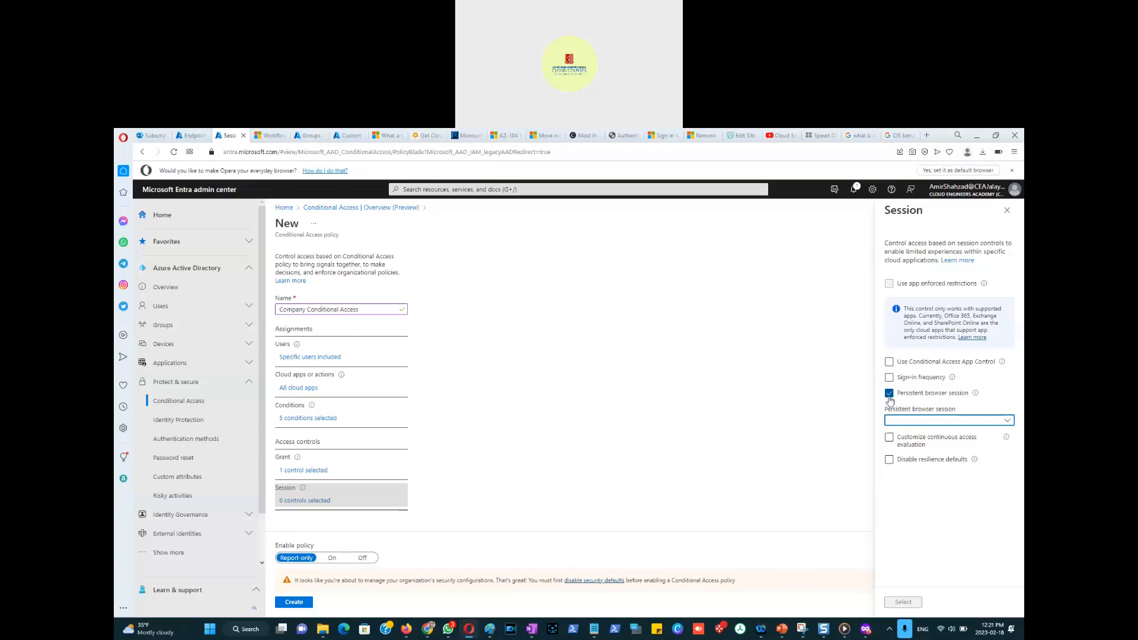
click(889, 395)
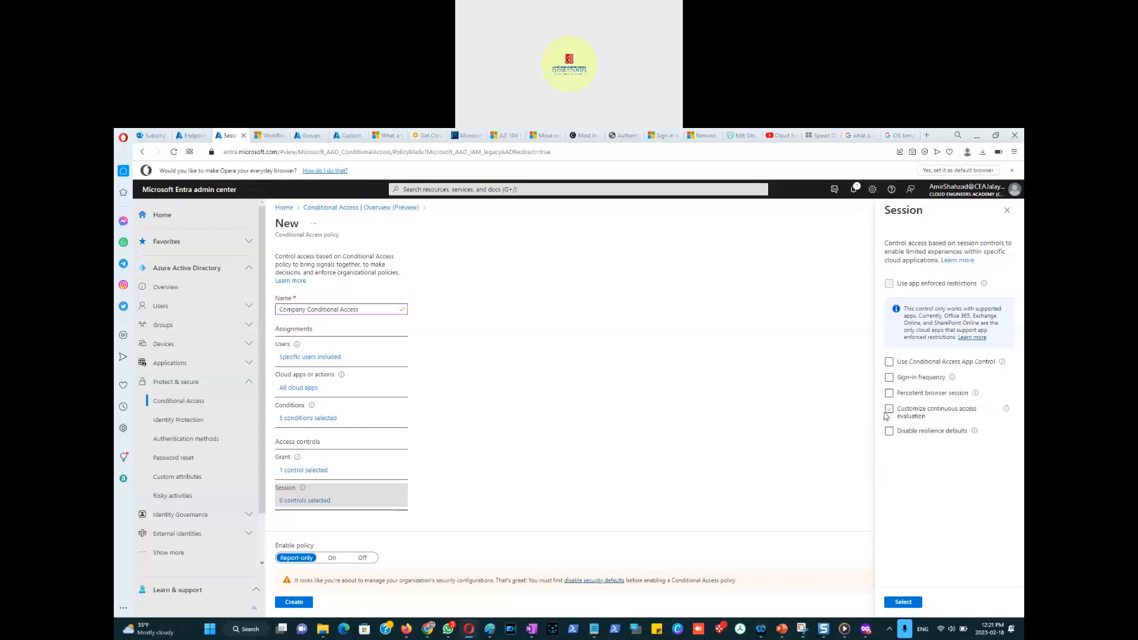
Toggle Customize continuous access evaluation and Disable resilience defaults on and back off.
click(889, 410)
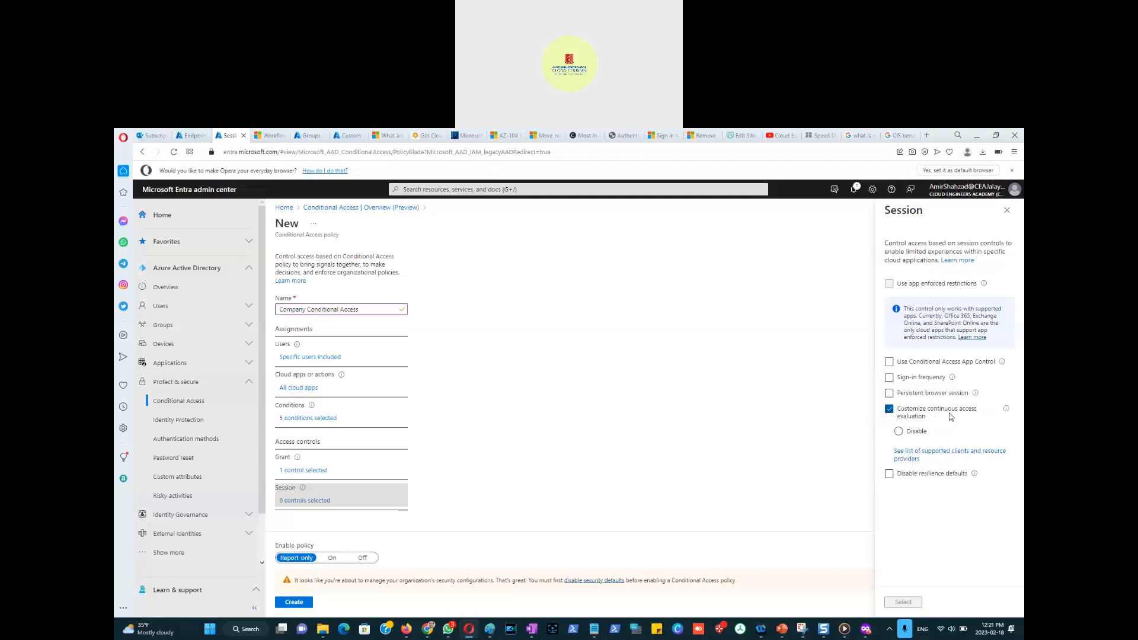
click(891, 410)
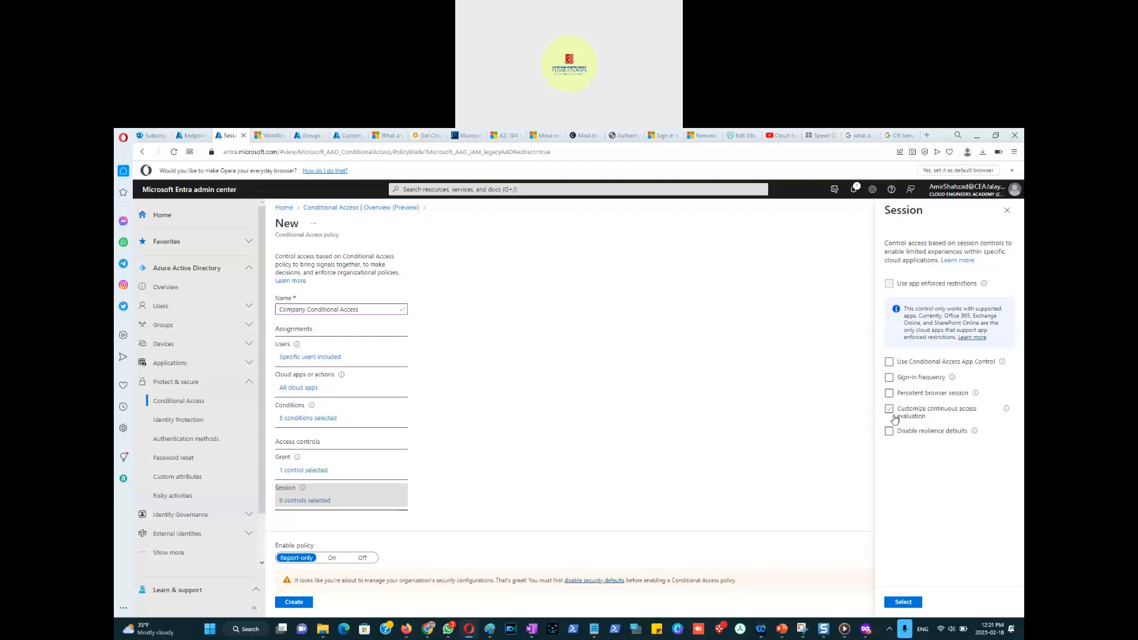
click(889, 436)
click(888, 435)
Read the resilience defaults explanation, then tick Disable resilience defaults and close the Session pane.
mouse_move(975, 431)
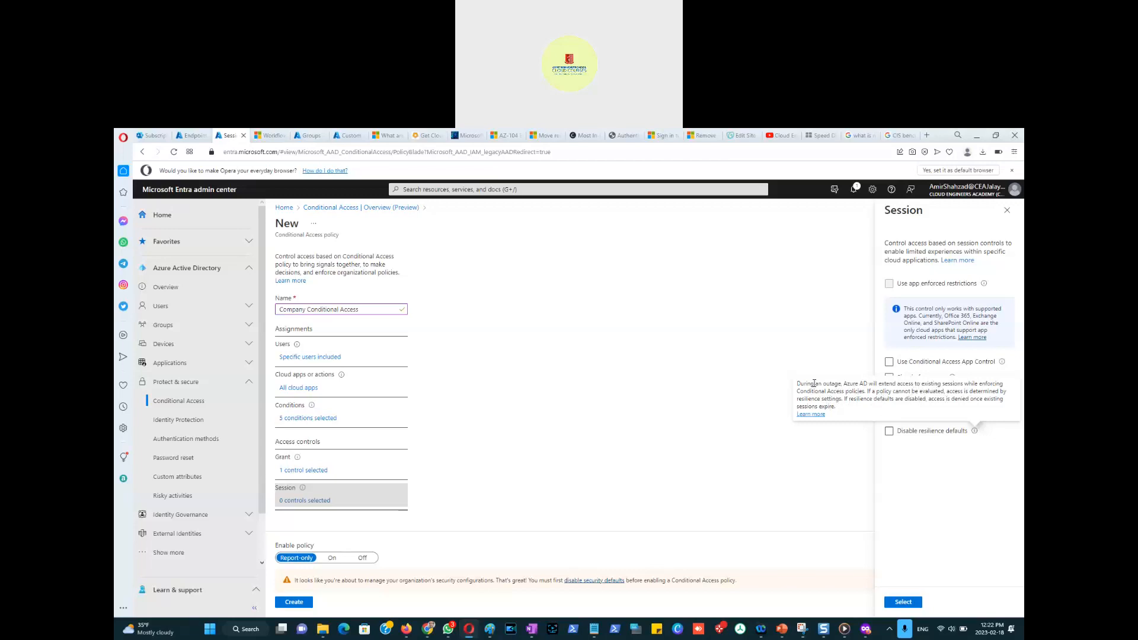
drag(824, 384, 848, 384)
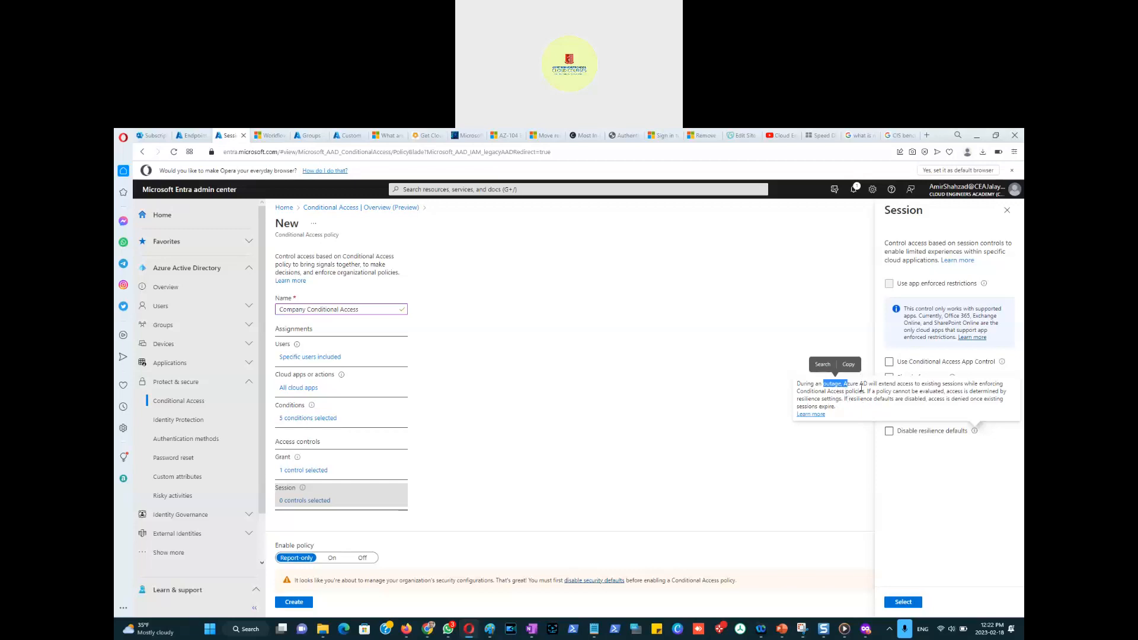
click(931, 498)
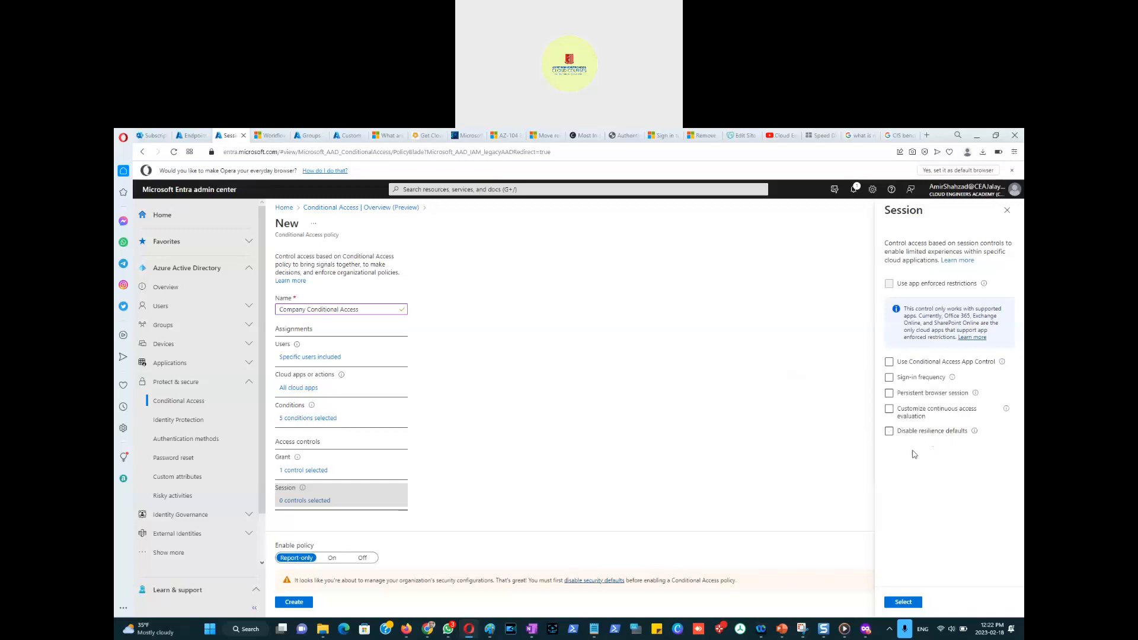
click(941, 434)
click(1007, 211)
Dismiss the browser prompt, then create the Company Conditional Access policy with its state Off.
click(624, 204)
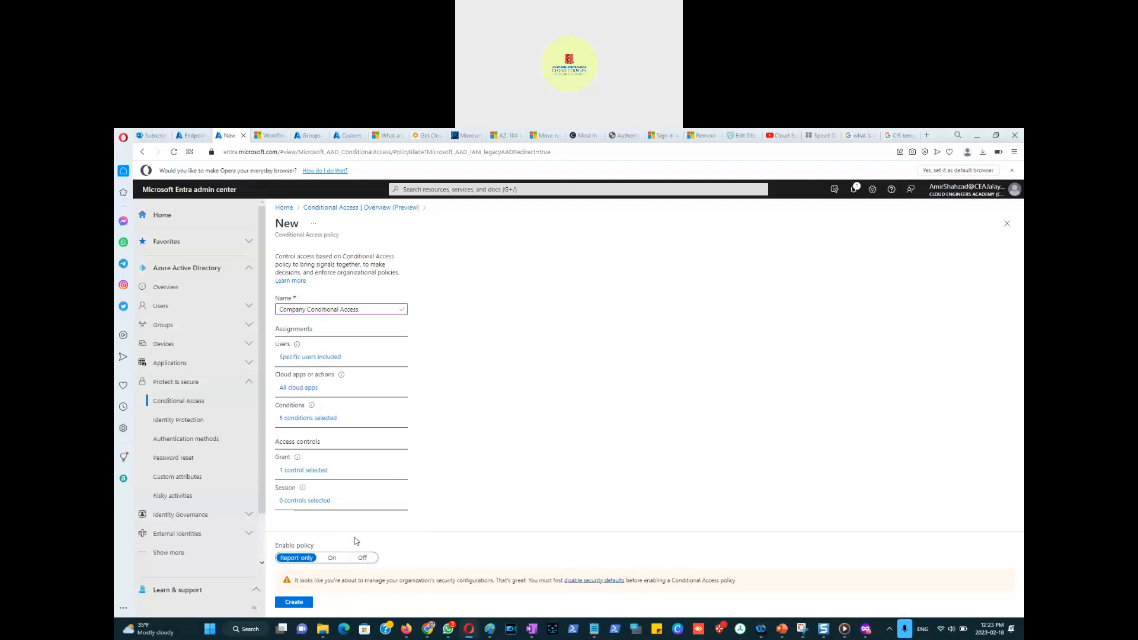
click(363, 564)
click(296, 604)
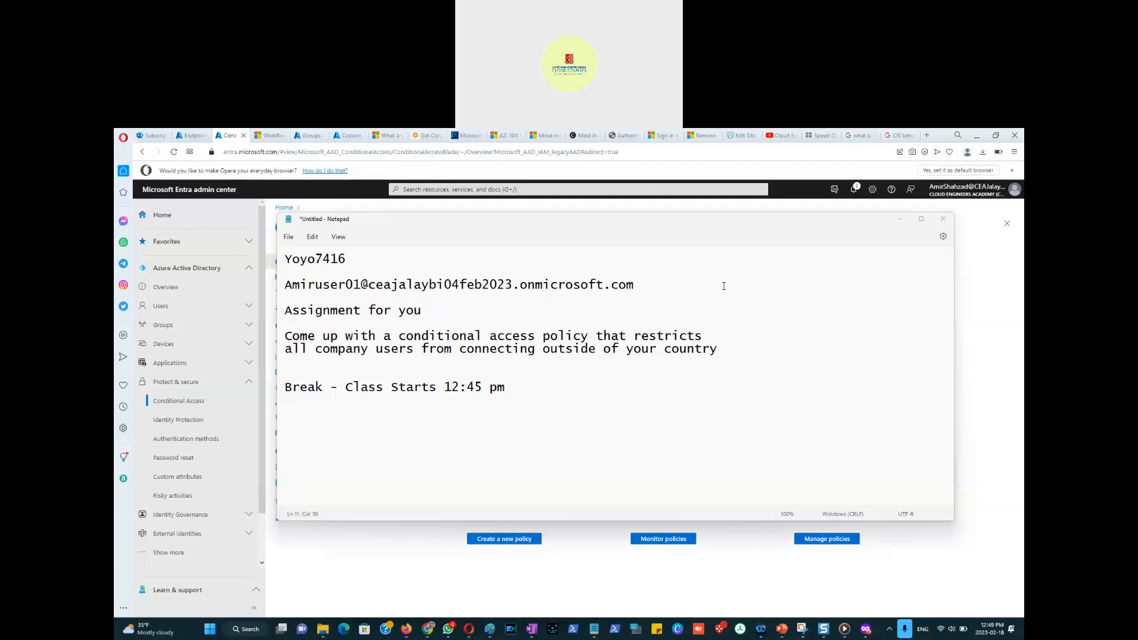
Minimize the Notepad notes, flip between the Endpoint and Conditional Access tabs, and bring PowerPoint forward.
click(770, 300)
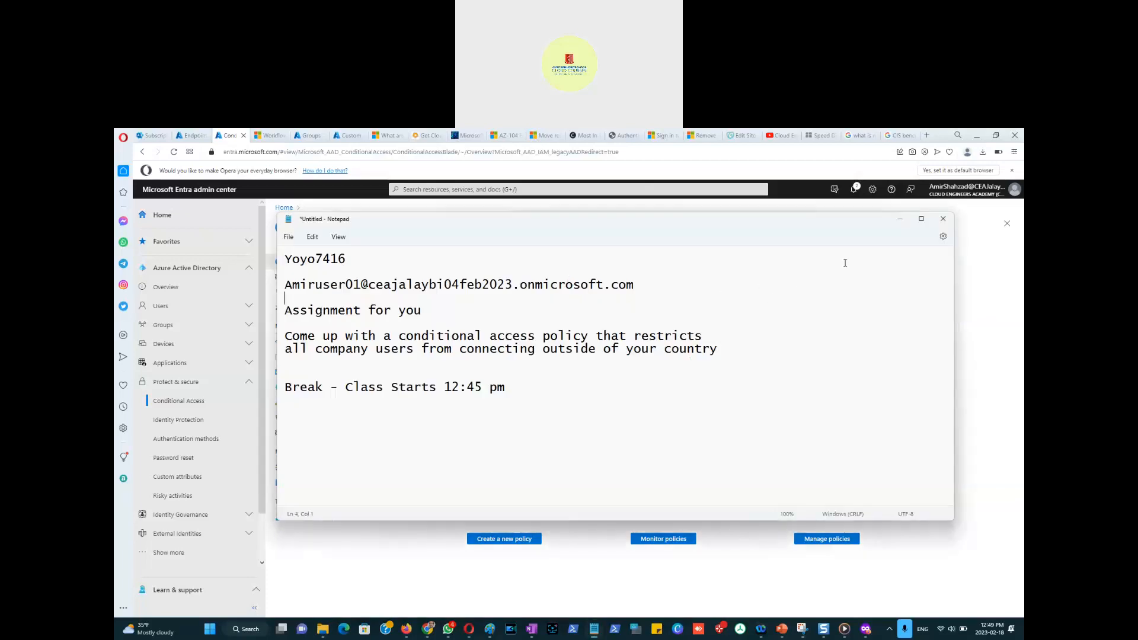
click(900, 219)
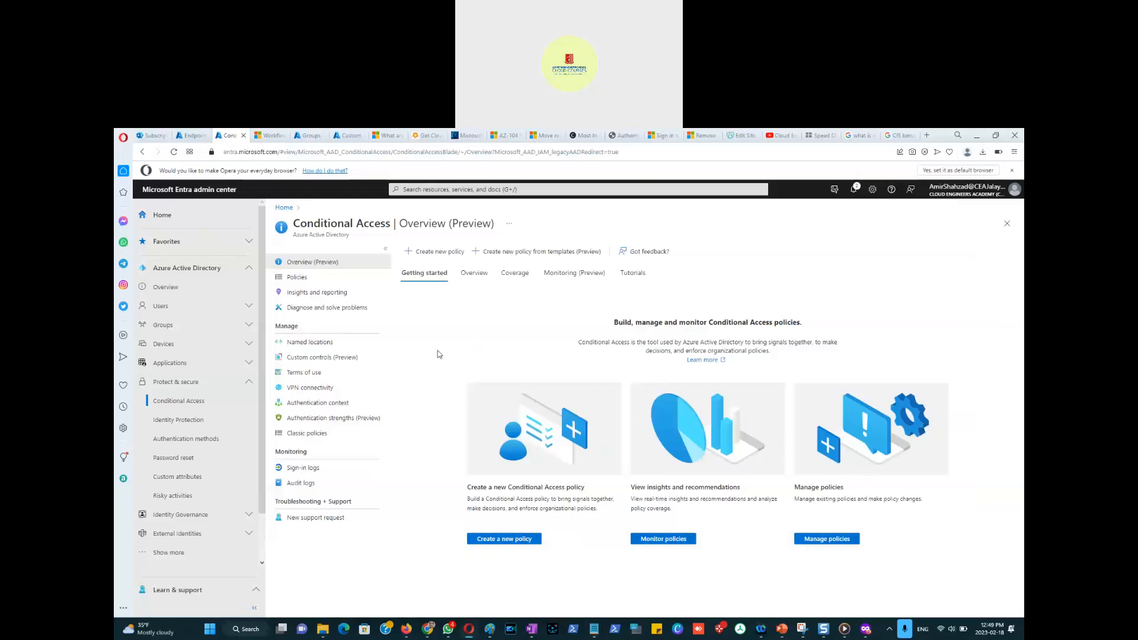
click(192, 138)
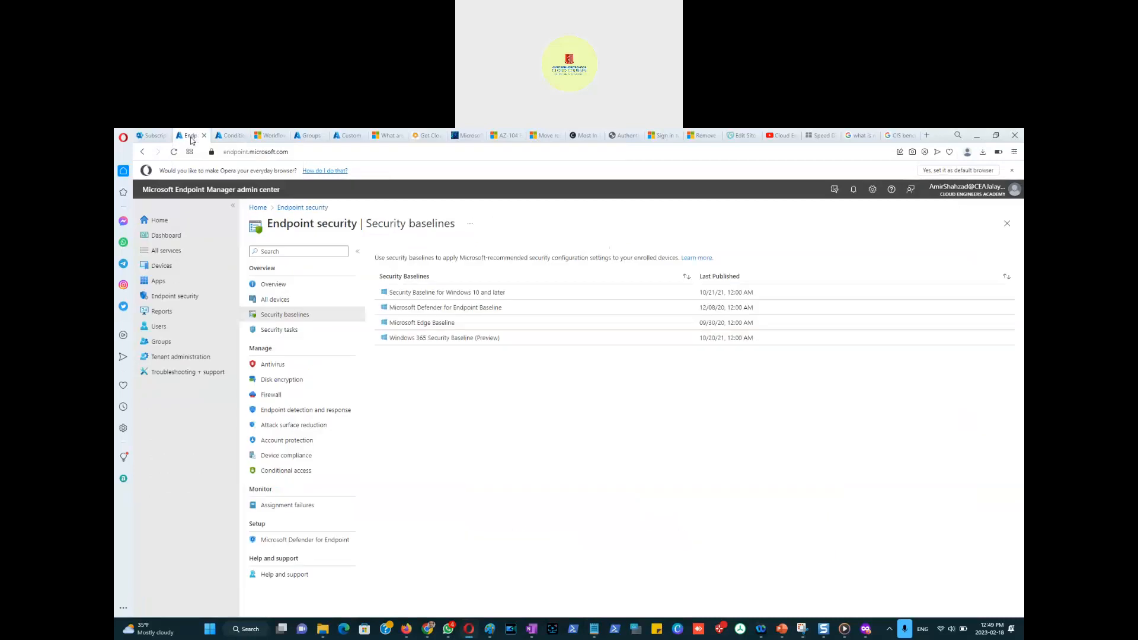
click(228, 137)
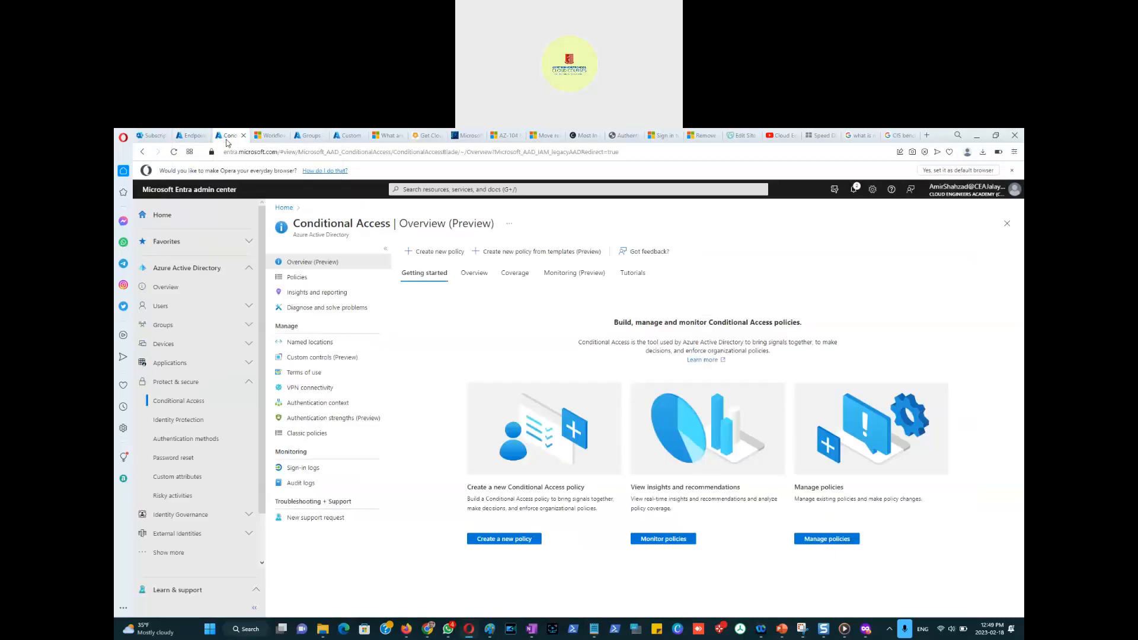
click(195, 140)
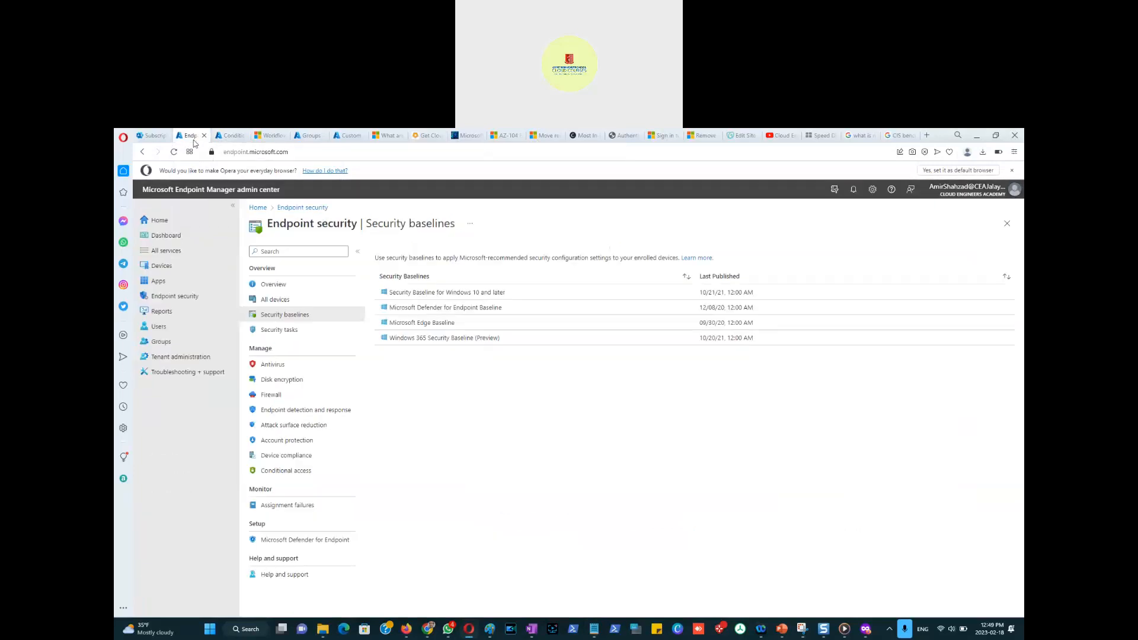
click(780, 630)
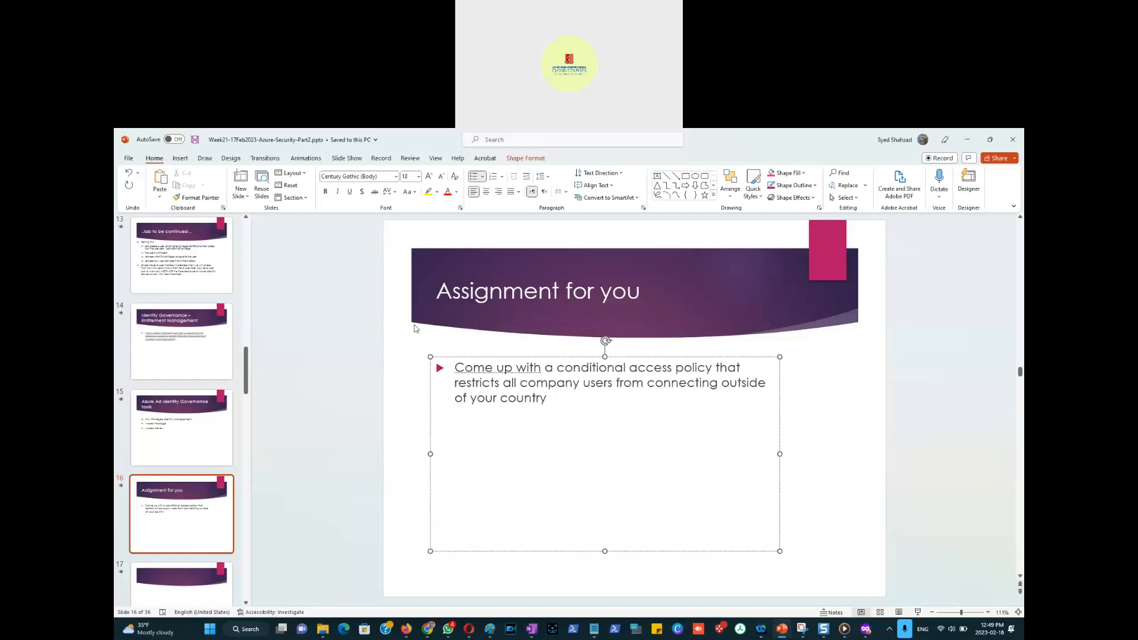
Title slide 17 'Conditional Access Policy and Default Security Policy' and save the presentation.
click(165, 589)
click(481, 294)
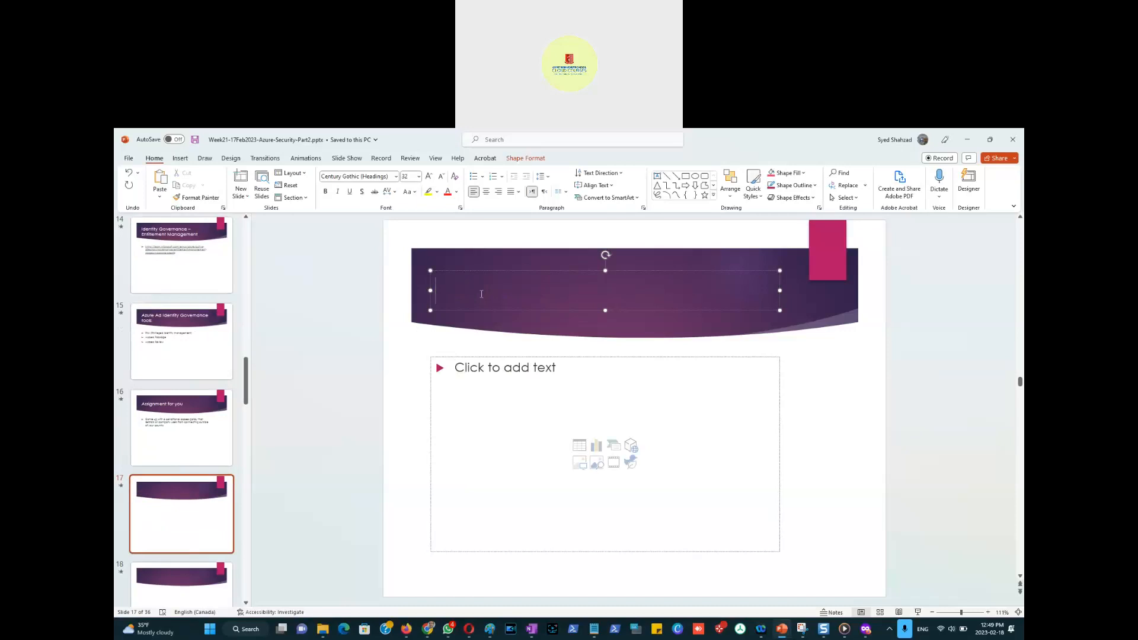
text(Conditional)
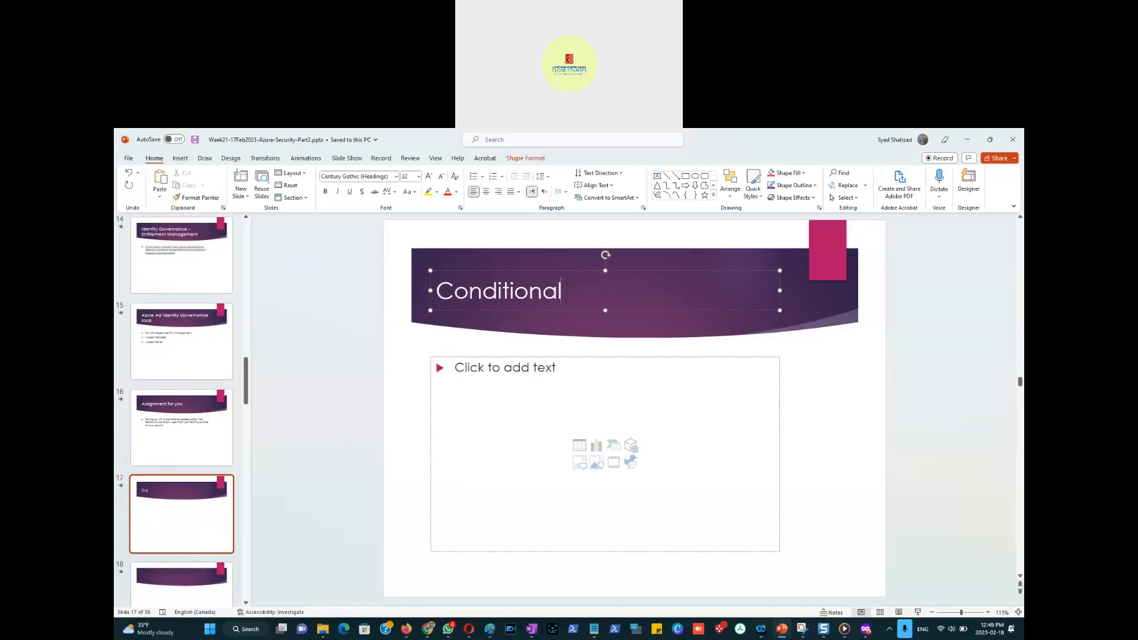
text( Access Poli)
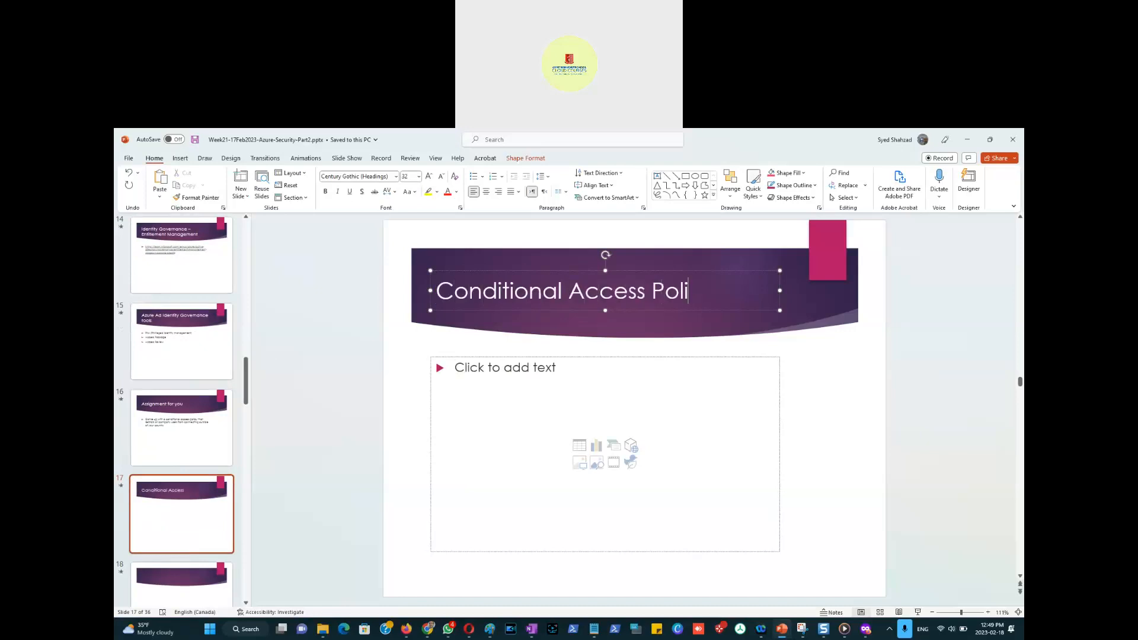
text(cy and )
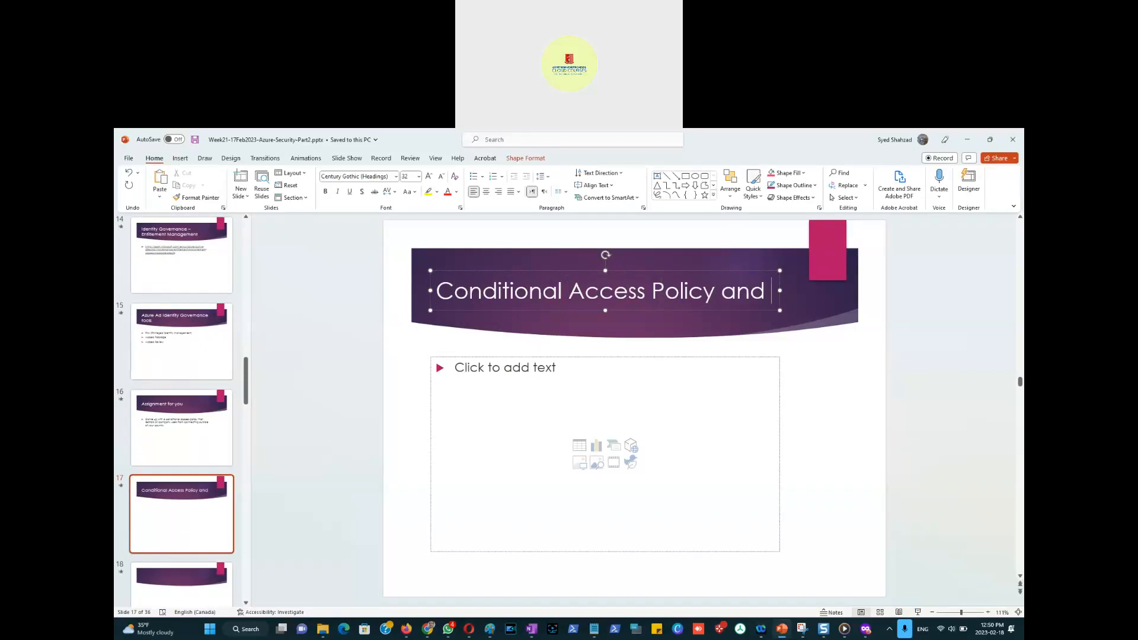
text(Default Security. Policy)
click(483, 403)
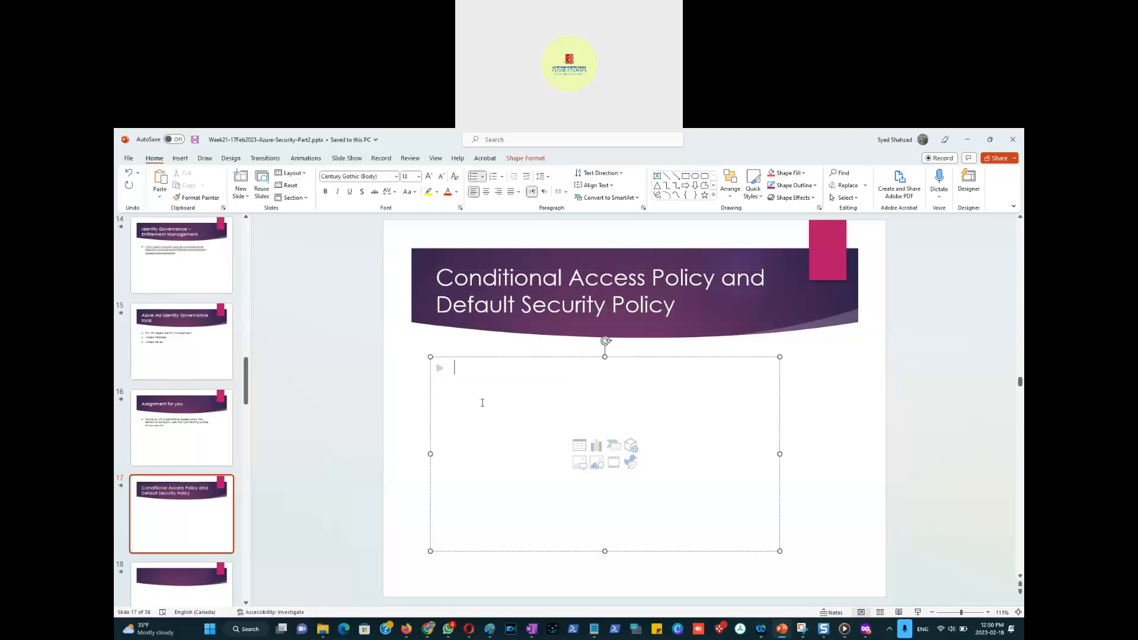
key(ctrl+s)
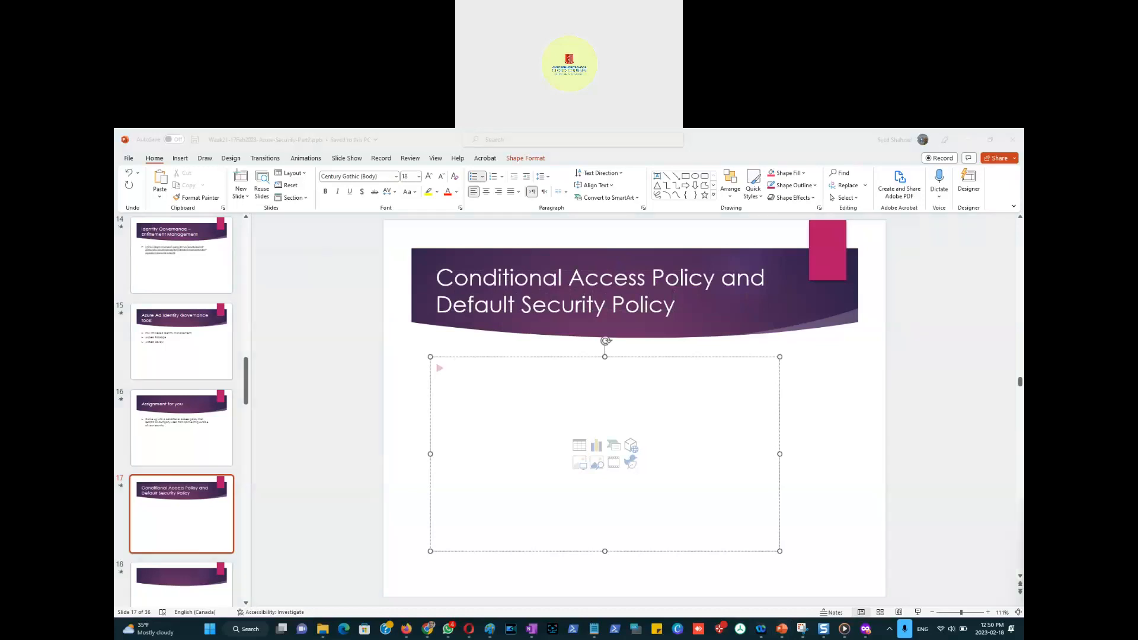
key(alt+Tab)
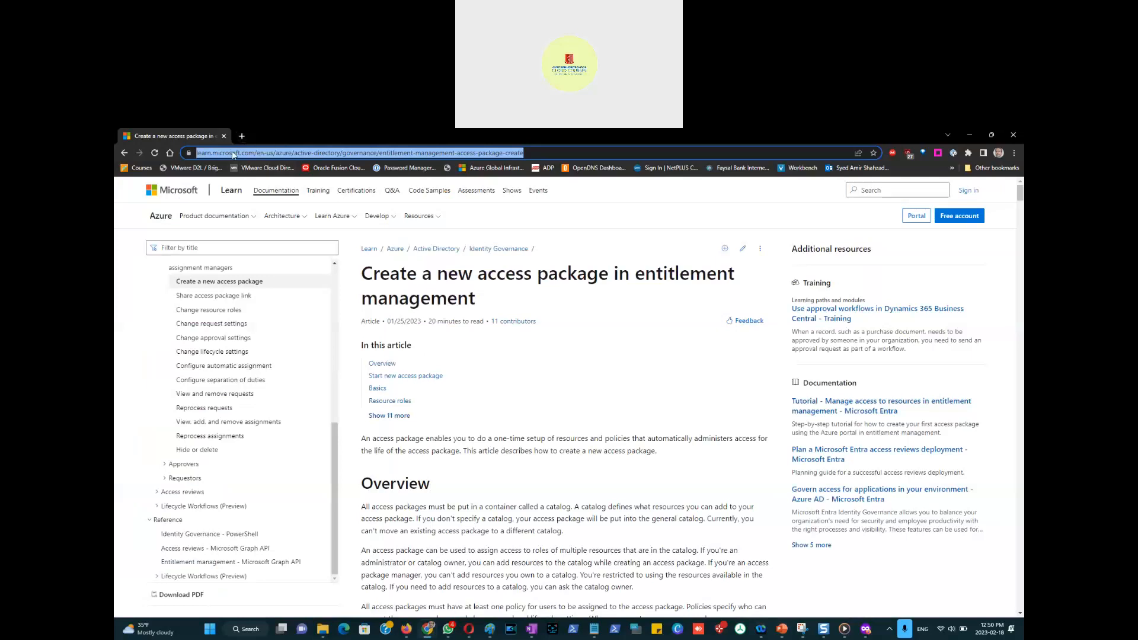
Copy slide 17's full title from PowerPoint and return to the Microsoft Learn page.
key(alt+Tab)
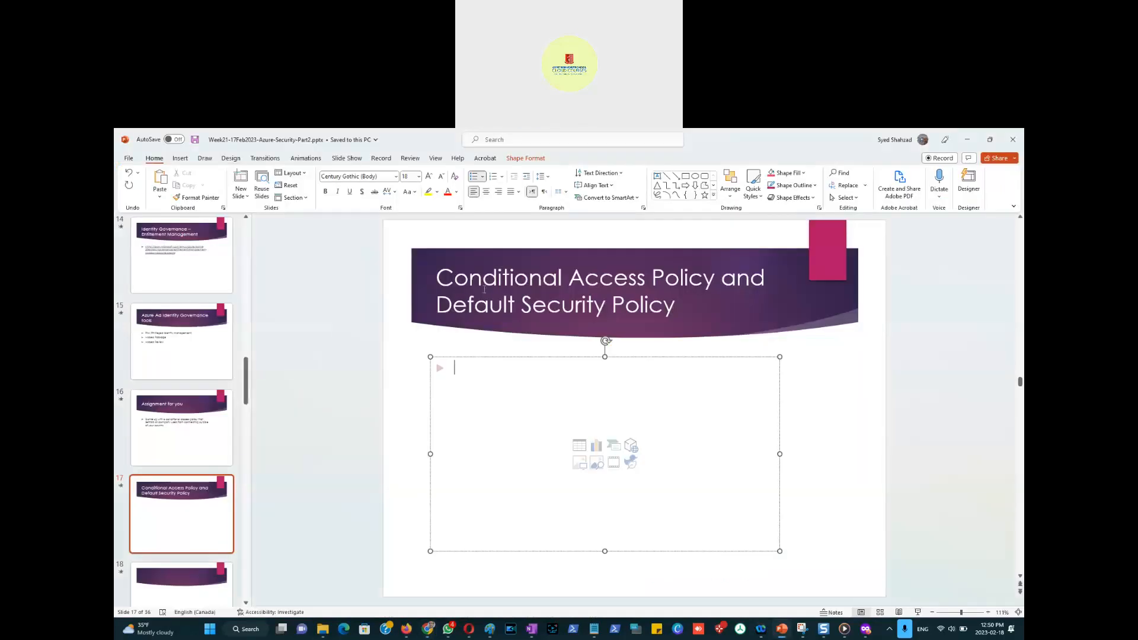
click(484, 290)
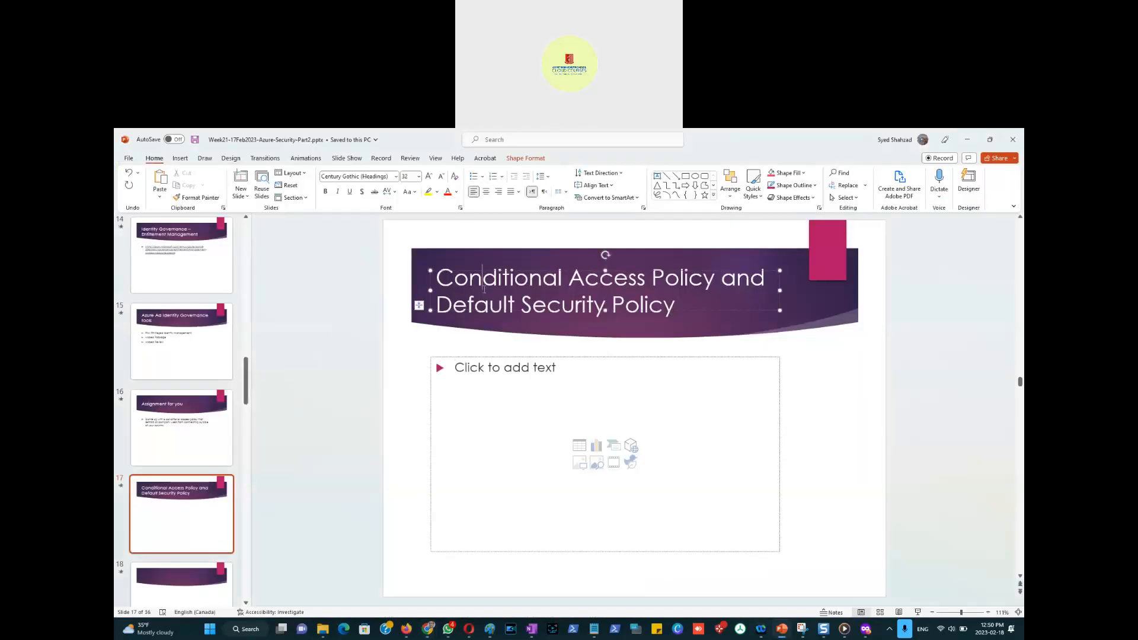
key(ctrl+a)
key(ctrl+c)
key(alt+Tab)
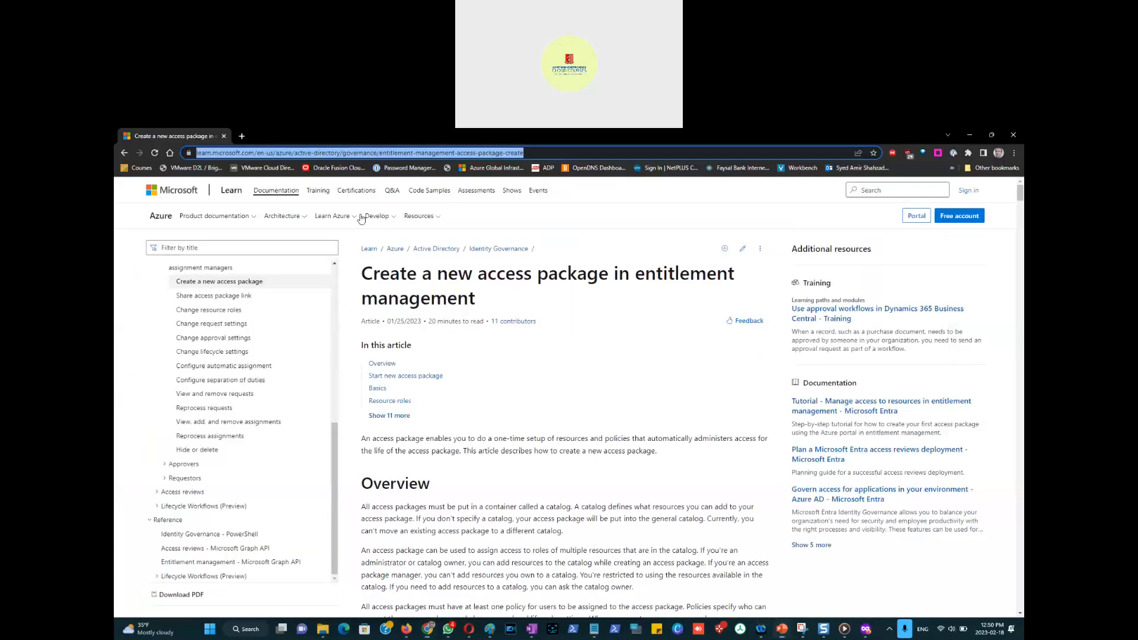
Search for the slide title and open the 'Security defaults and Conditional Access' Learn article.
key(ctrl+v)
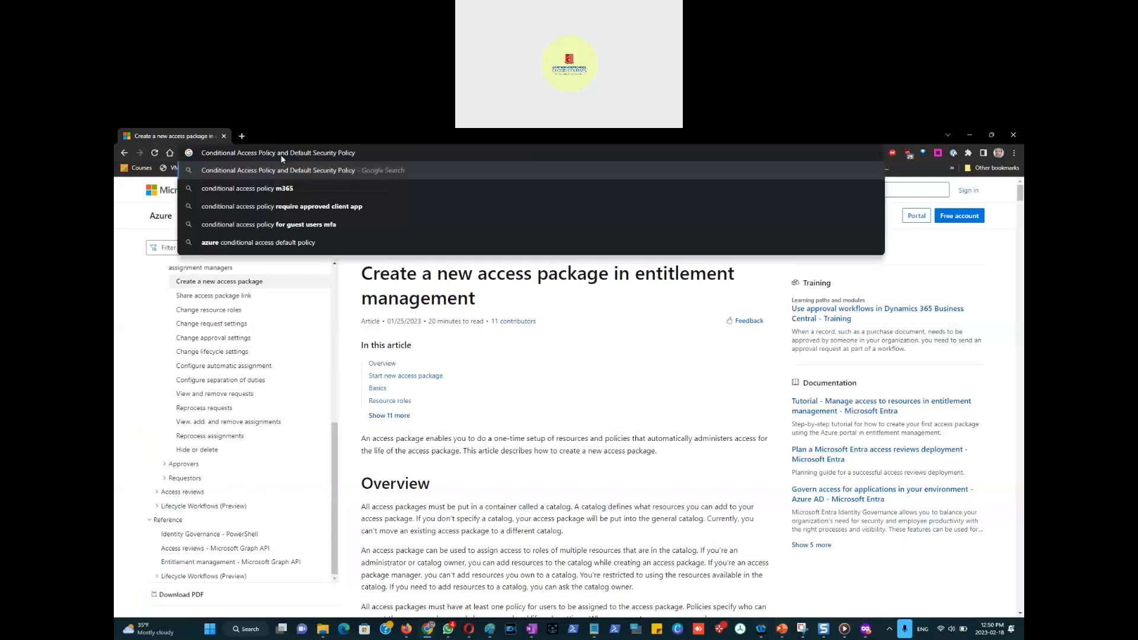
key(Return)
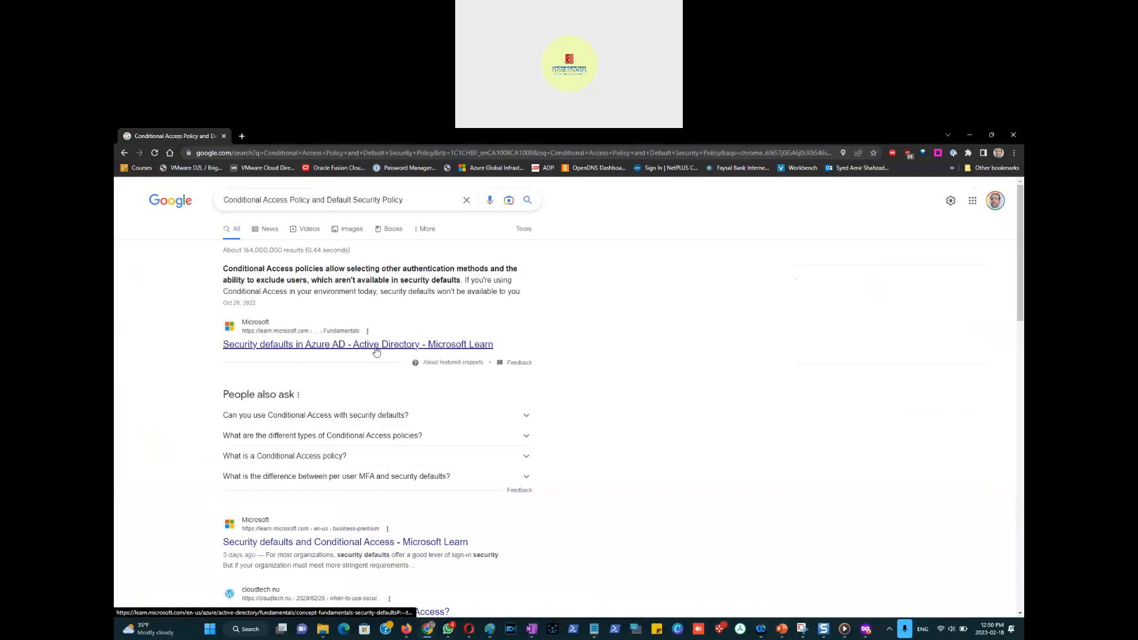
click(302, 546)
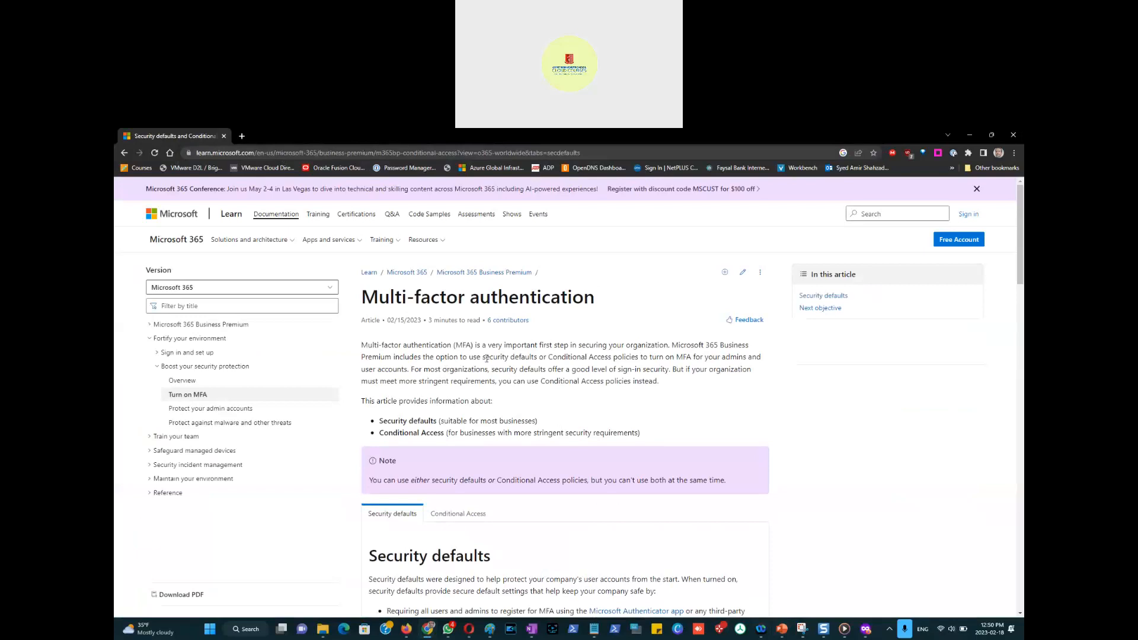
scroll(530, 370, down, 3)
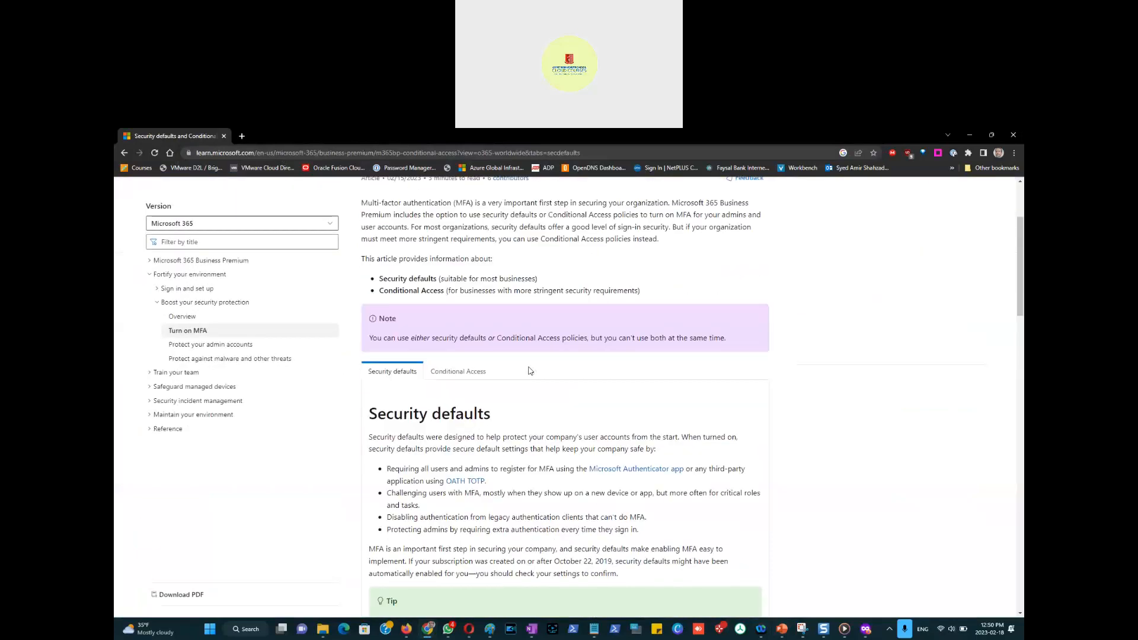
scroll(450, 287, up, 1)
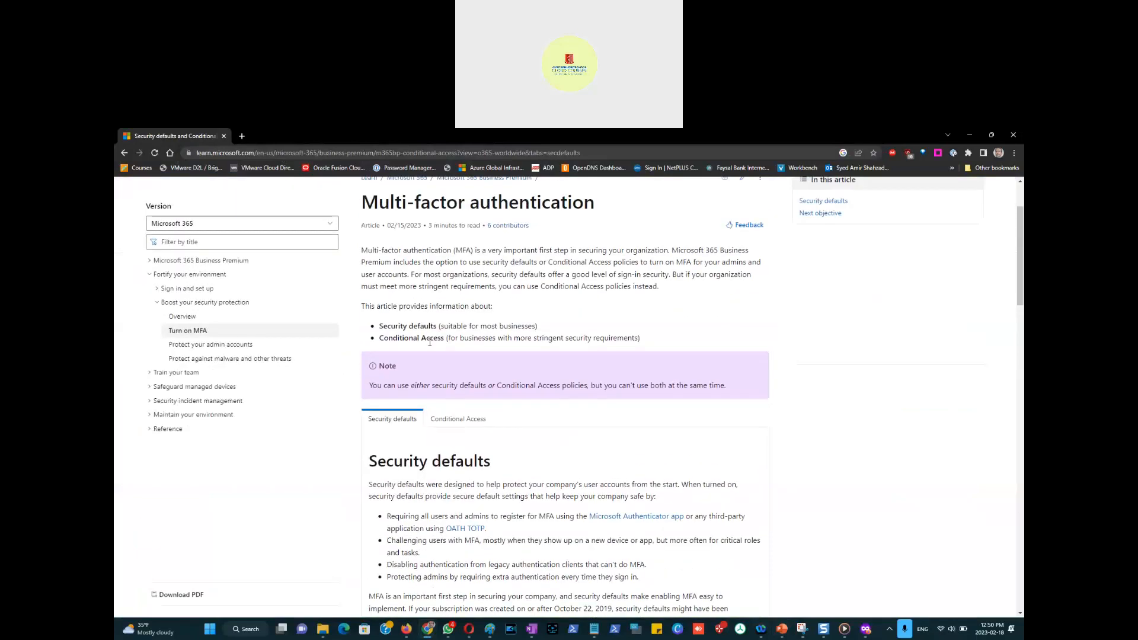
Highlight the article's address and its opening lines on security defaults versus Conditional Access.
click(318, 154)
drag(626, 250, 538, 265)
drag(639, 262, 483, 262)
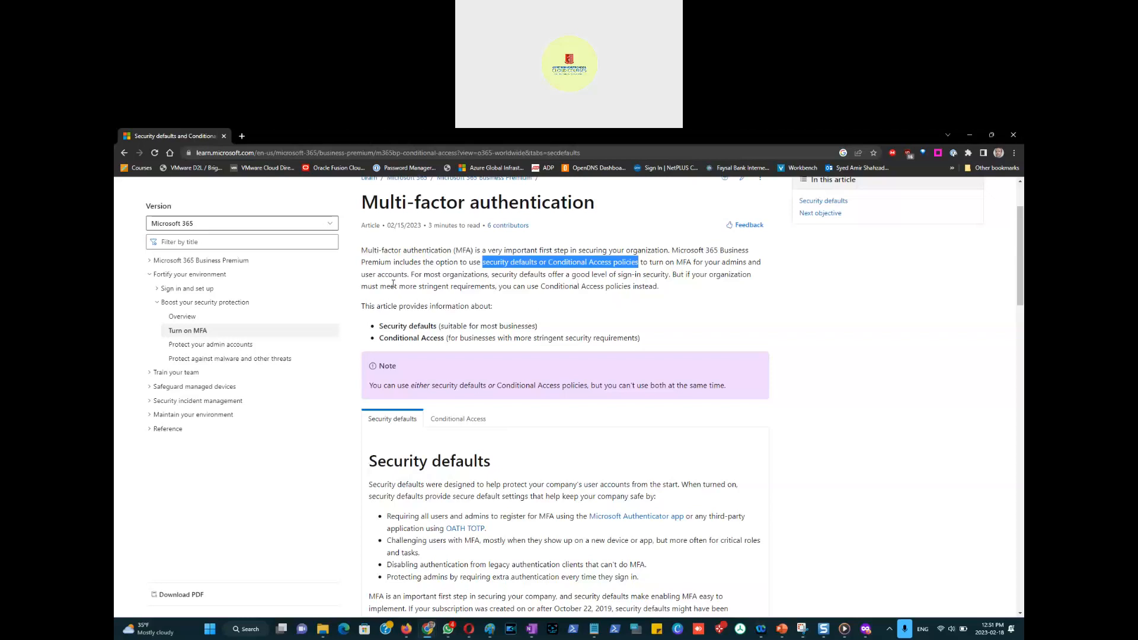
Select and copy only the article's opening MFA paragraph, leaving out the bullet items.
drag(493, 276, 669, 284)
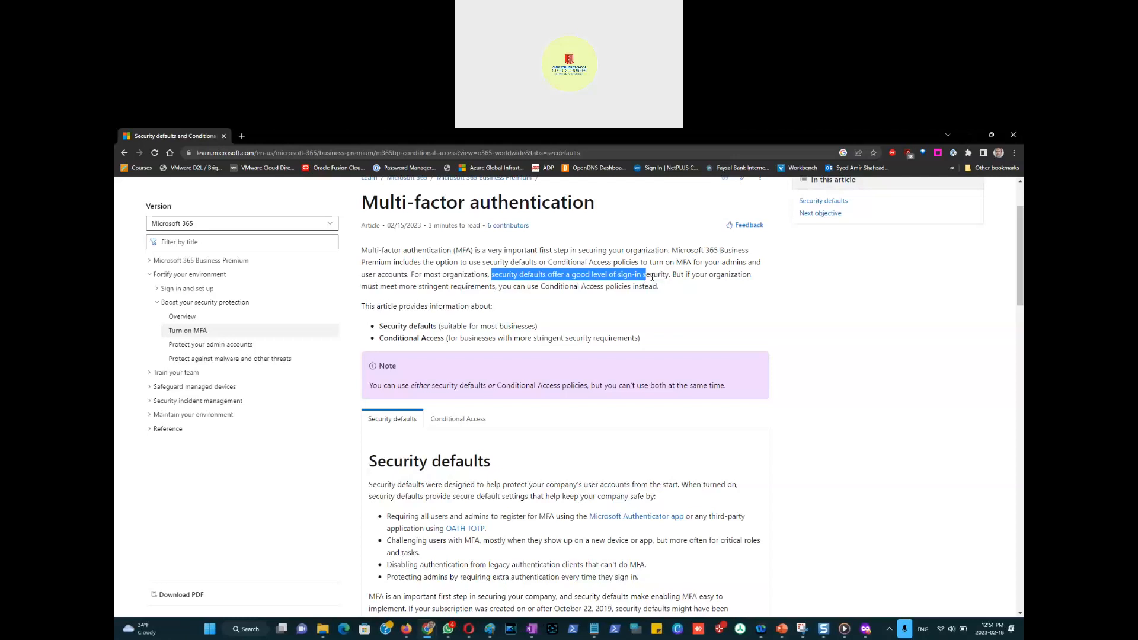
mouse_move(668, 277)
mouse_down()
mouse_move(690, 276)
mouse_move(379, 288)
mouse_move(661, 295)
mouse_up()
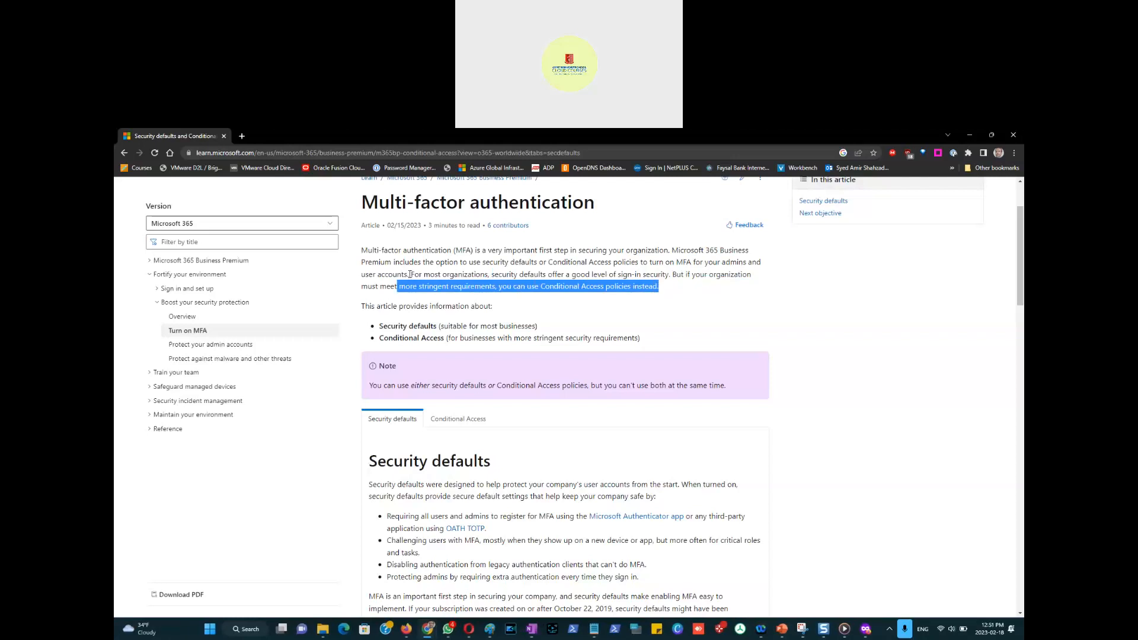
drag(363, 253, 647, 338)
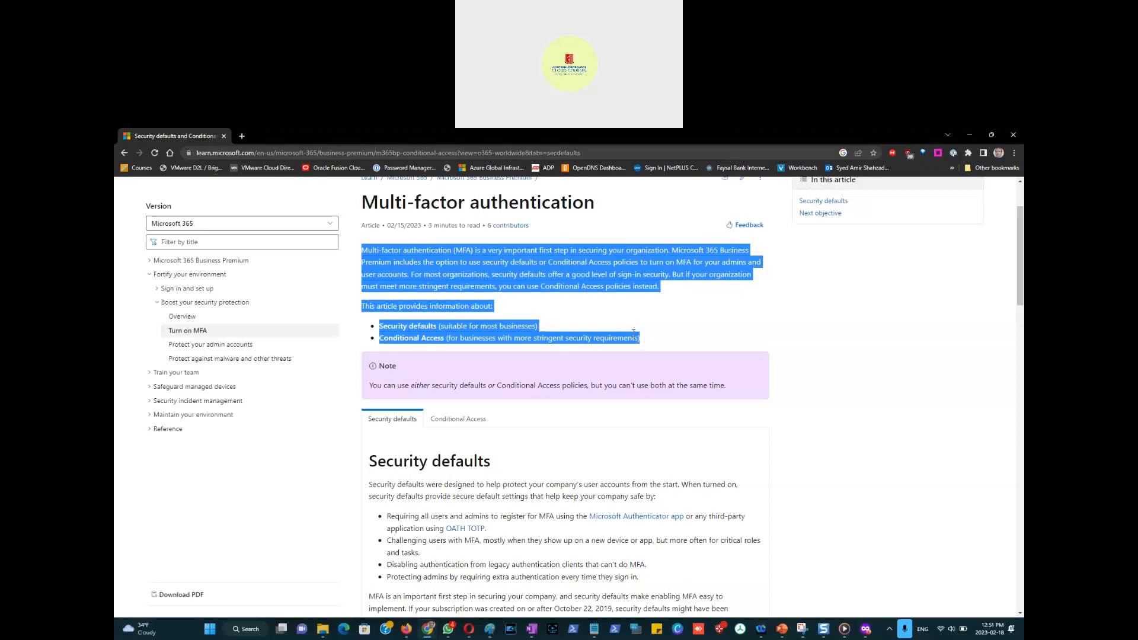
drag(662, 289, 362, 256)
key(ctrl+c)
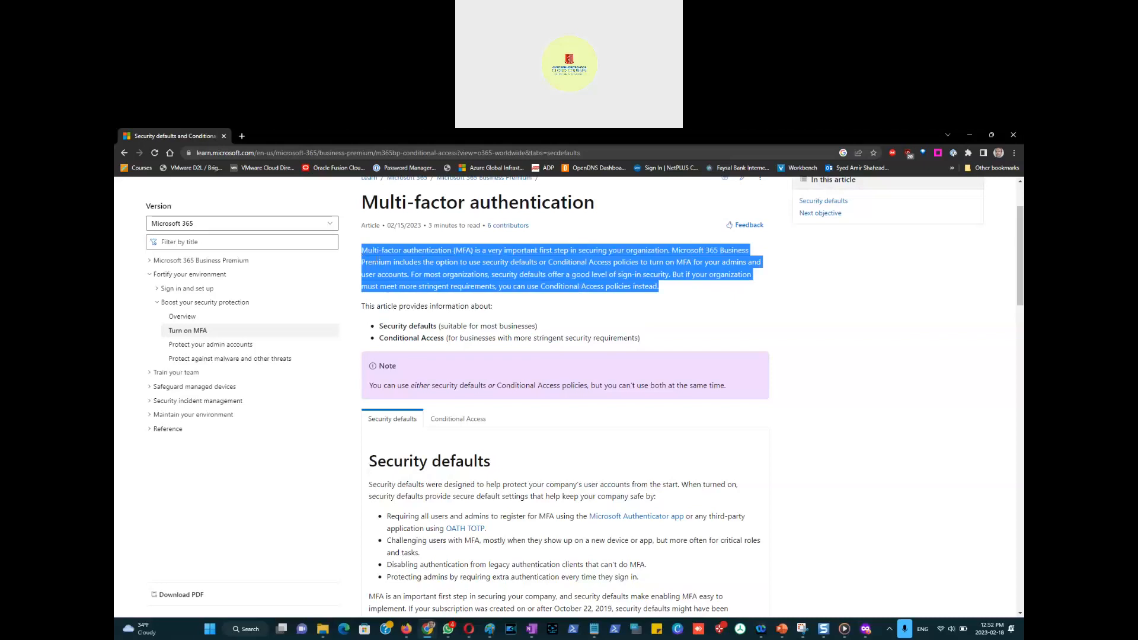
key(alt+Tab)
key(Tab)
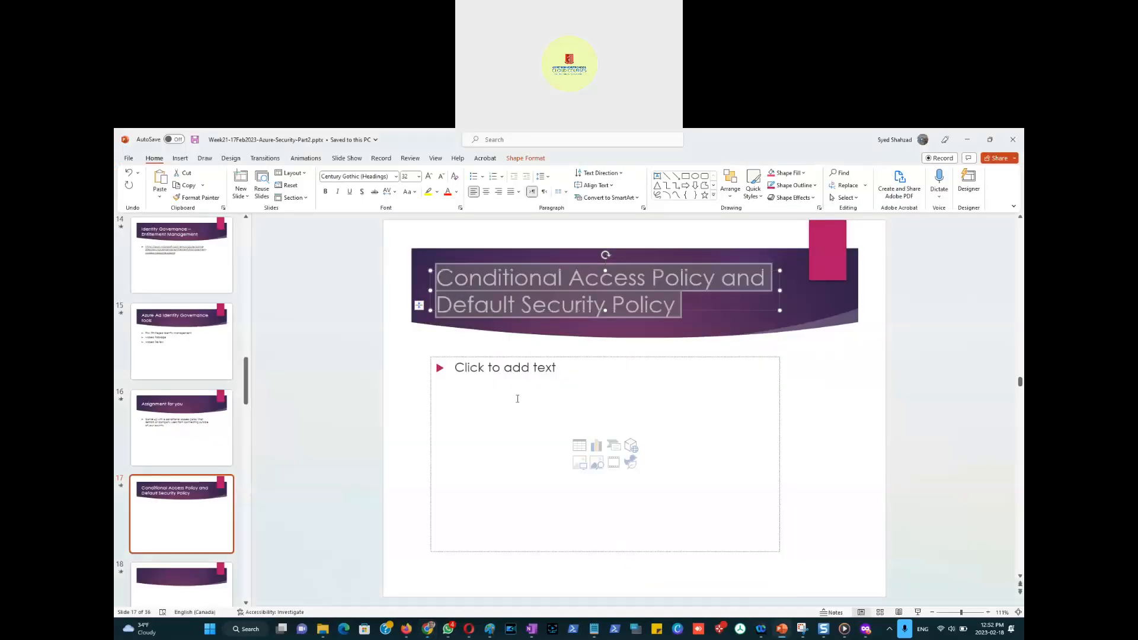
Paste the MFA paragraph and the article's Learn link into slide 17's body and save.
click(501, 399)
key(ctrl+v)
key(ctrl+s)
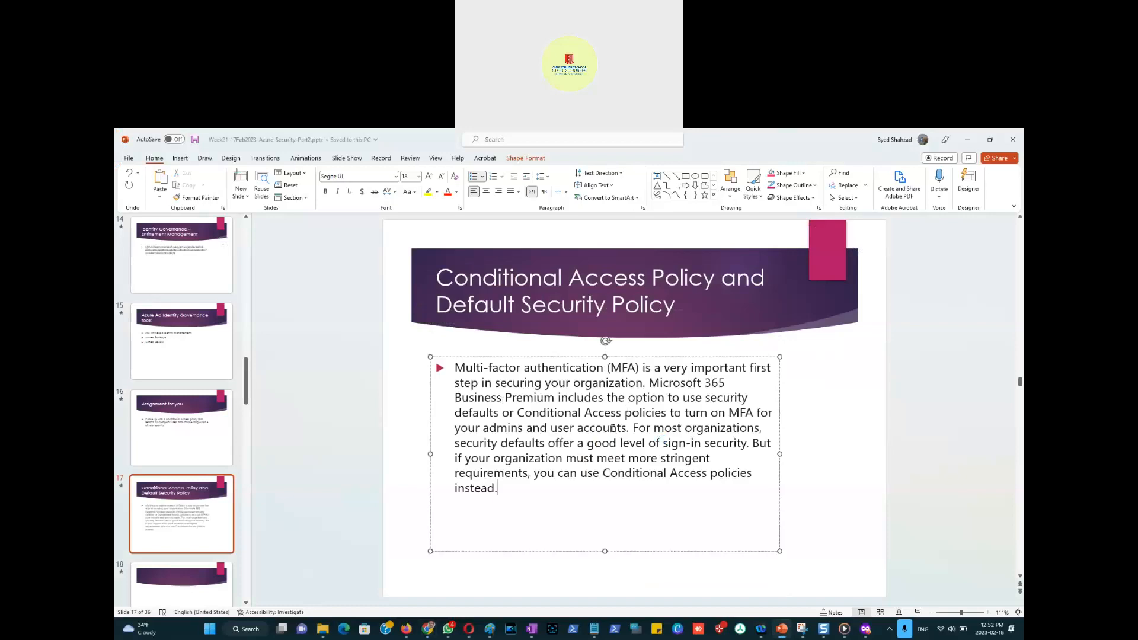
key(alt+Tab)
click(306, 155)
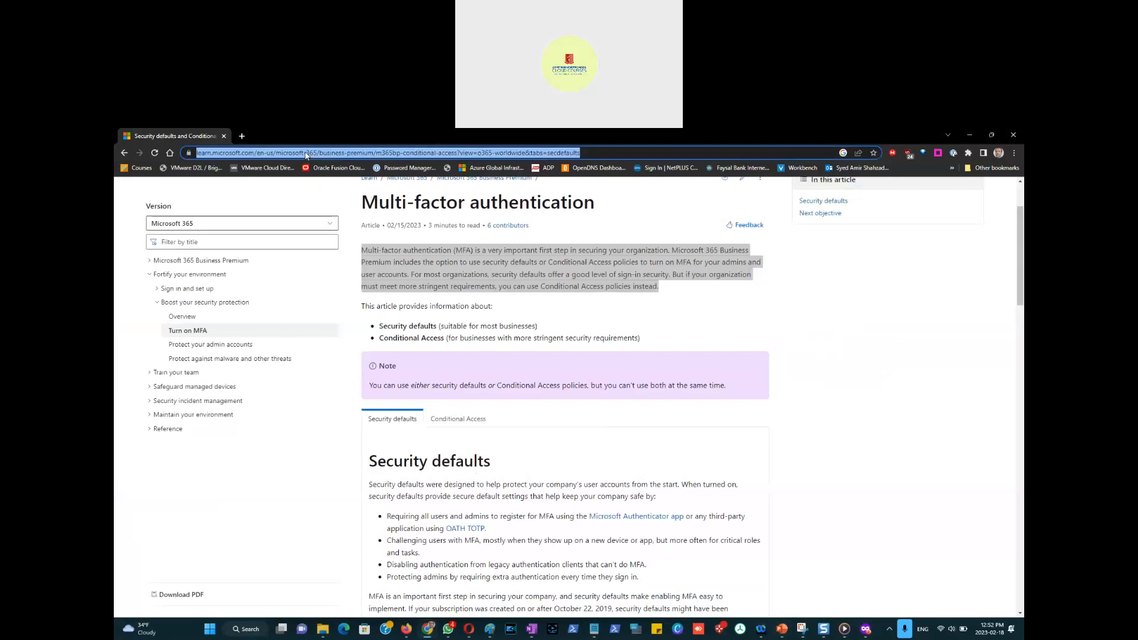
key(alt+Tab)
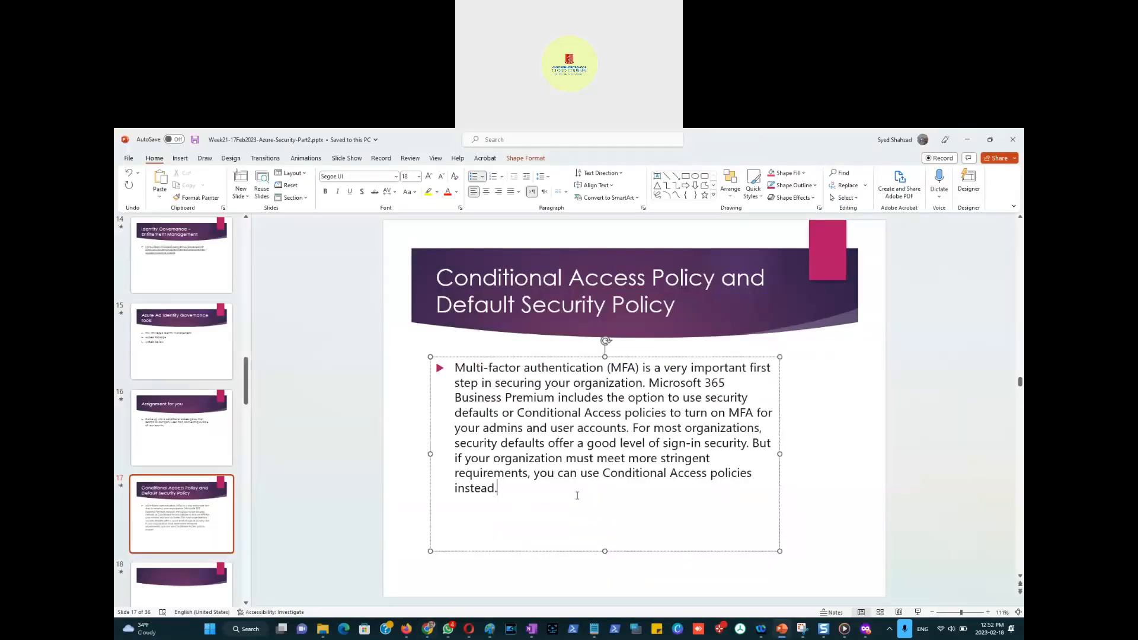
key(space)
key(ctrl+a)
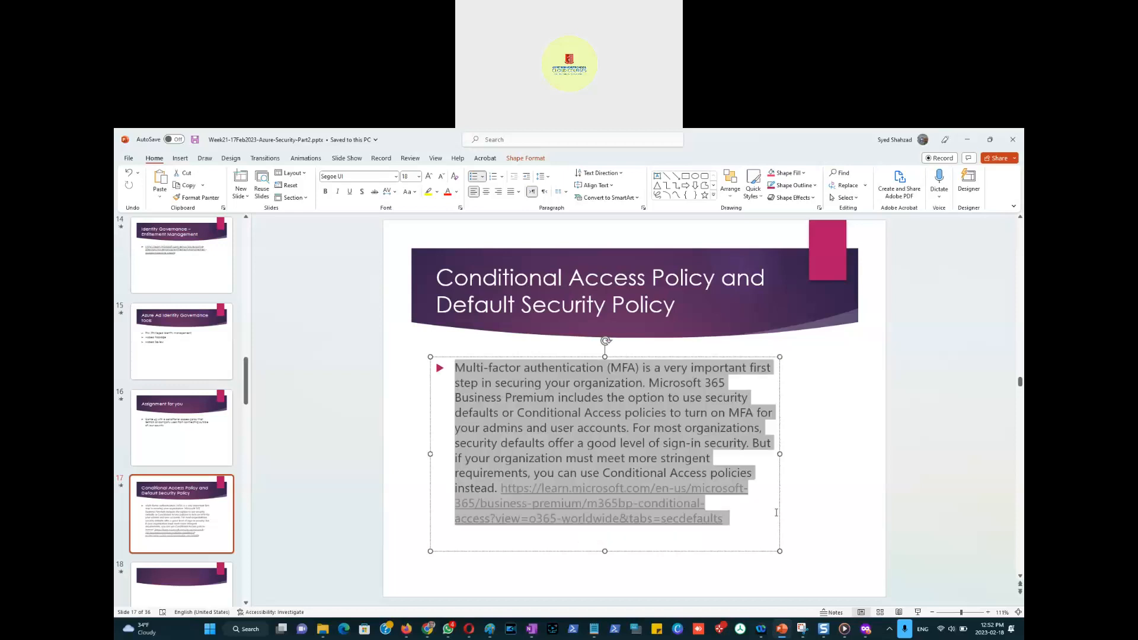
click(833, 515)
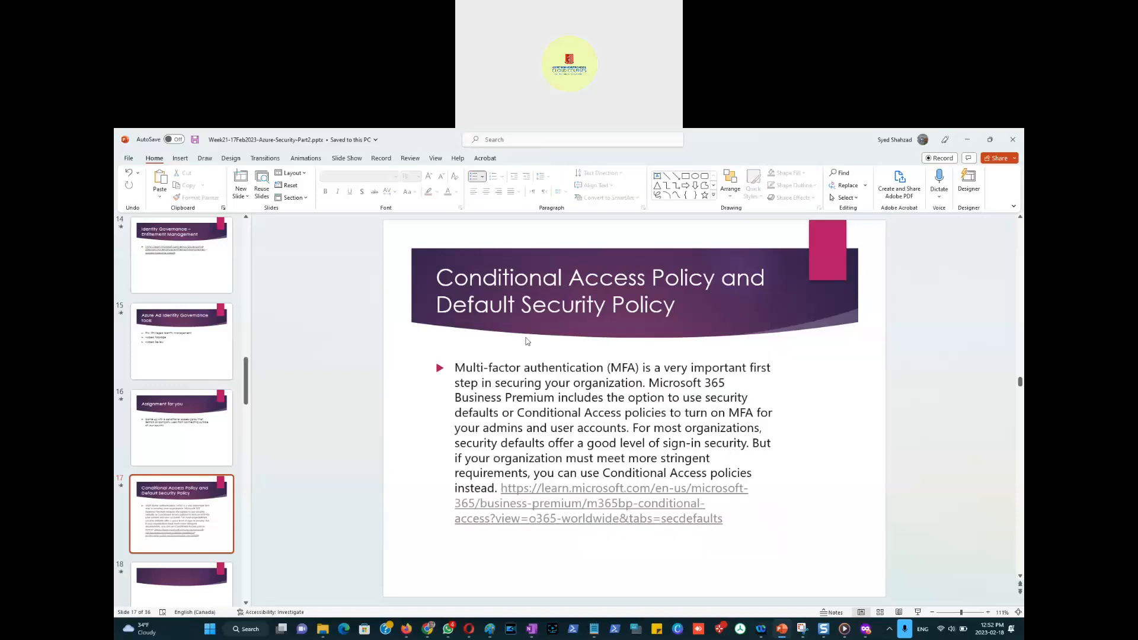
Capture a snapshot of slide 17 with the screen snipper and return to the article.
key(super+shift+s)
drag(379, 219, 899, 556)
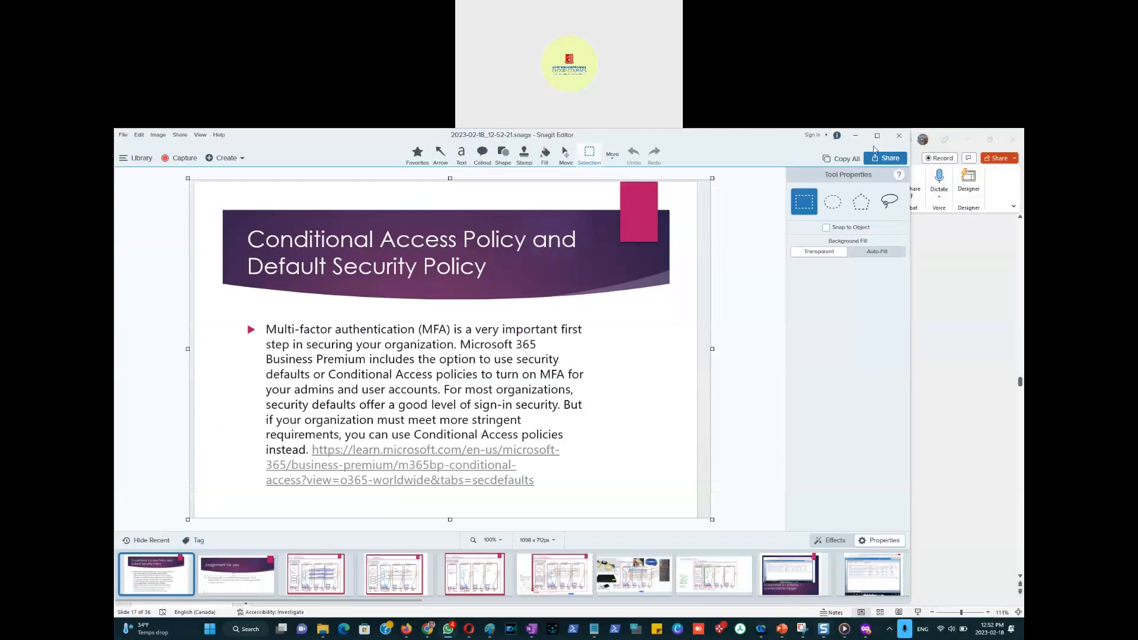
click(857, 136)
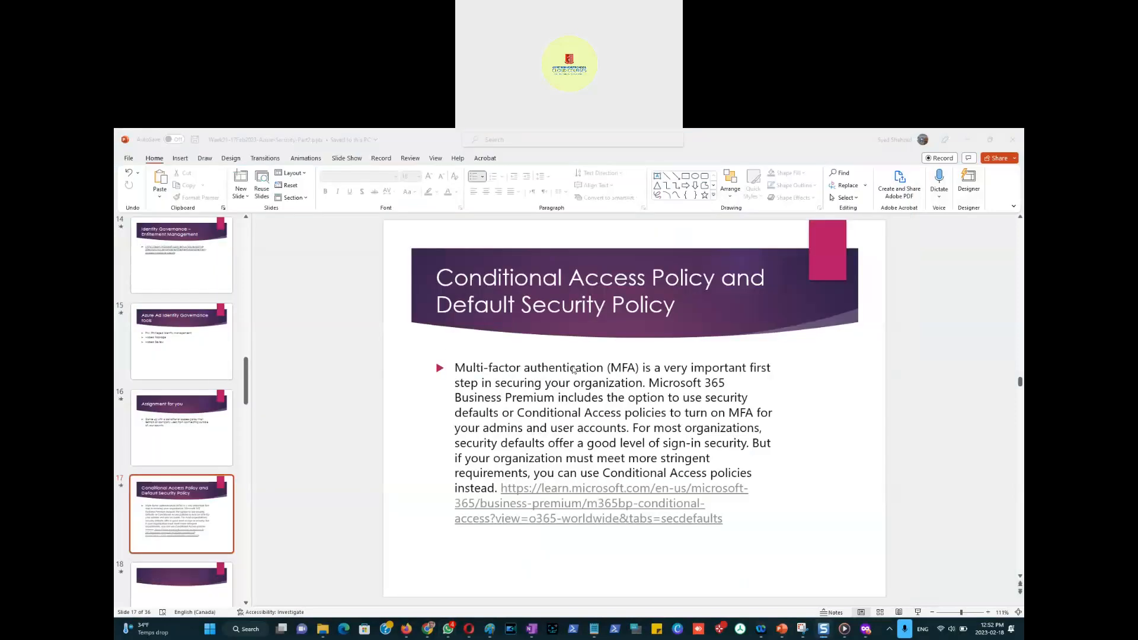
key(super+Tab)
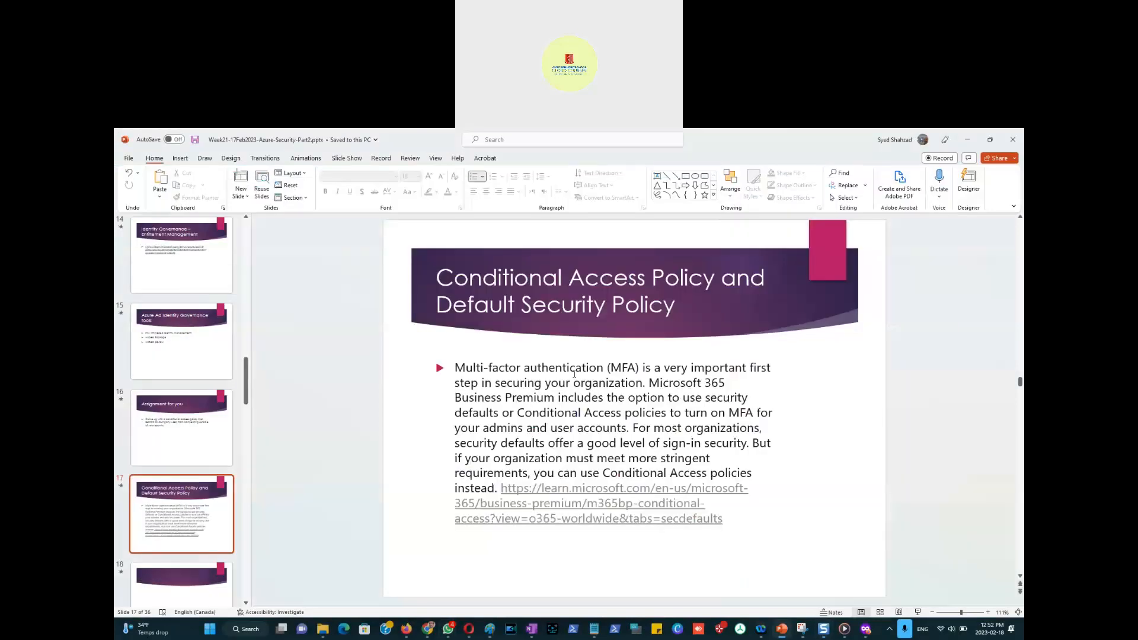
key(alt+Tab)
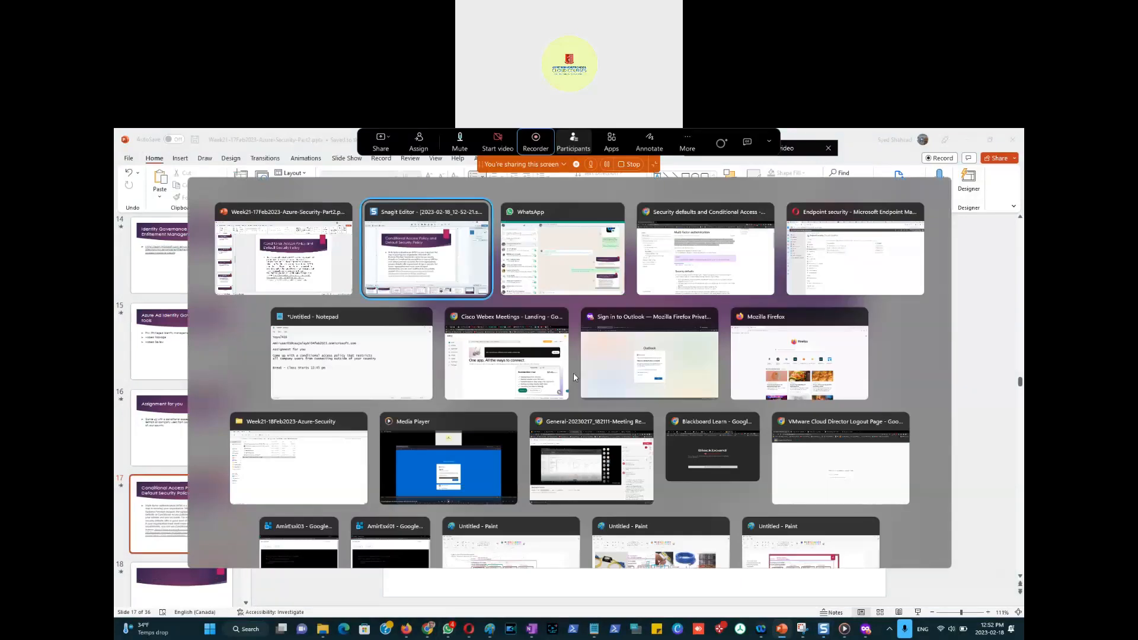
key(alt+Tab)
key(alt+Tab)
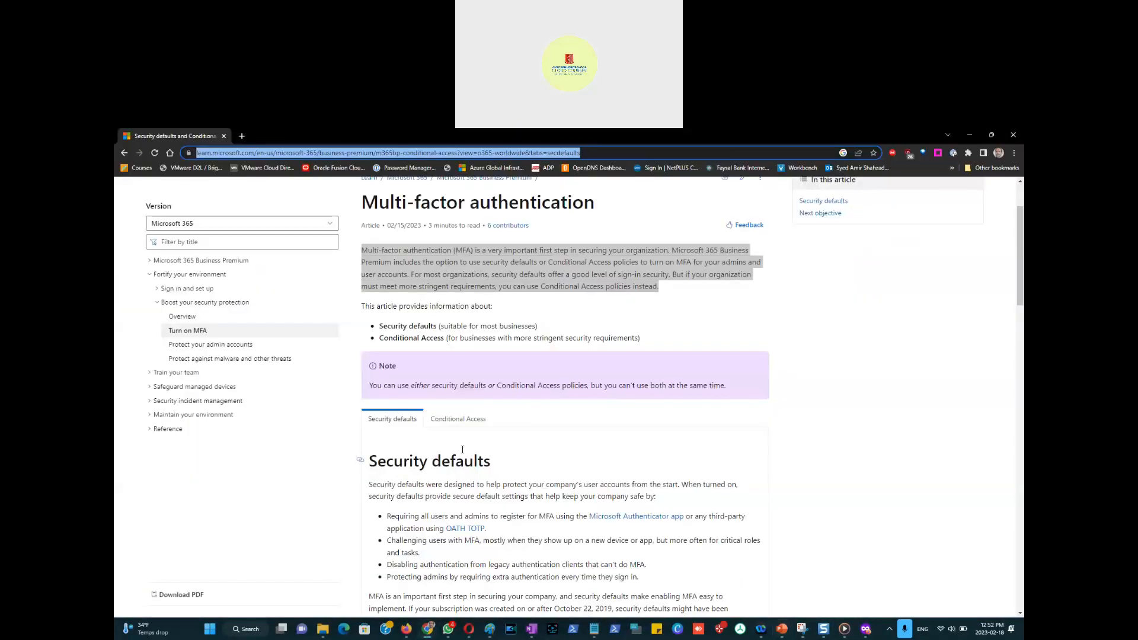
Read the Security defaults settings, highlighting the intro sentence and the MFA registration bullet.
scroll(464, 452, down, 2)
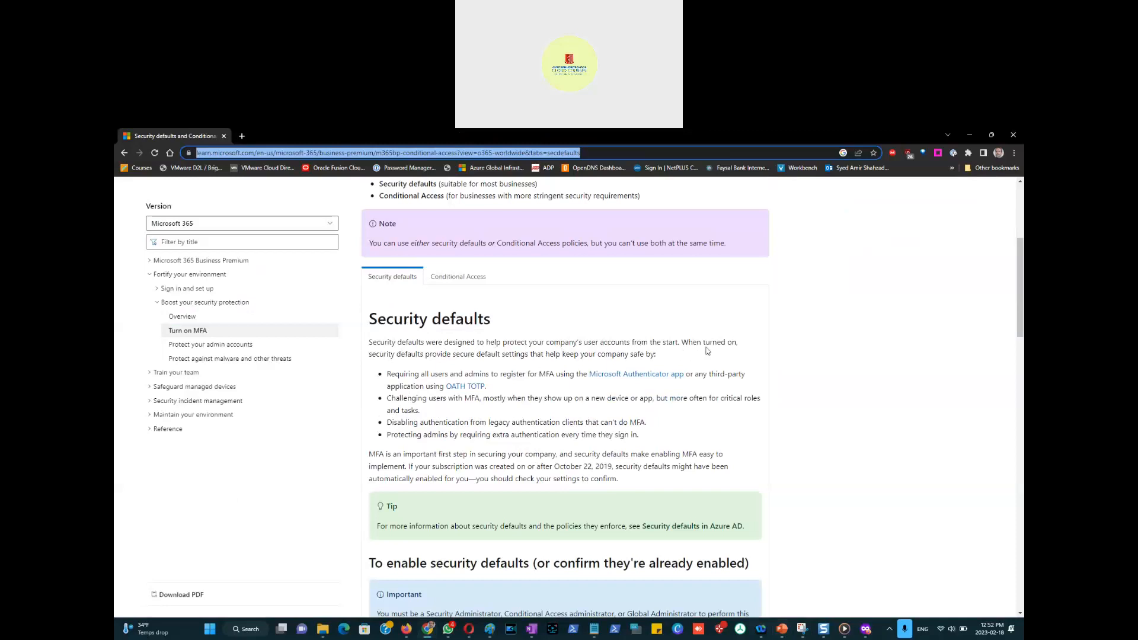
drag(682, 342, 659, 359)
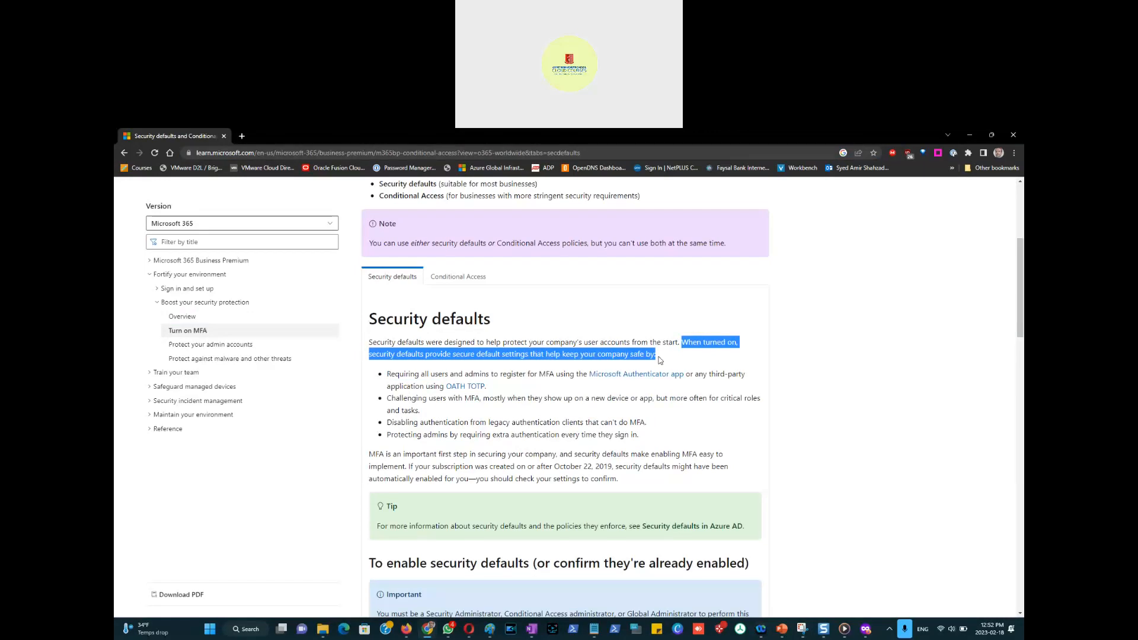
drag(387, 374, 492, 390)
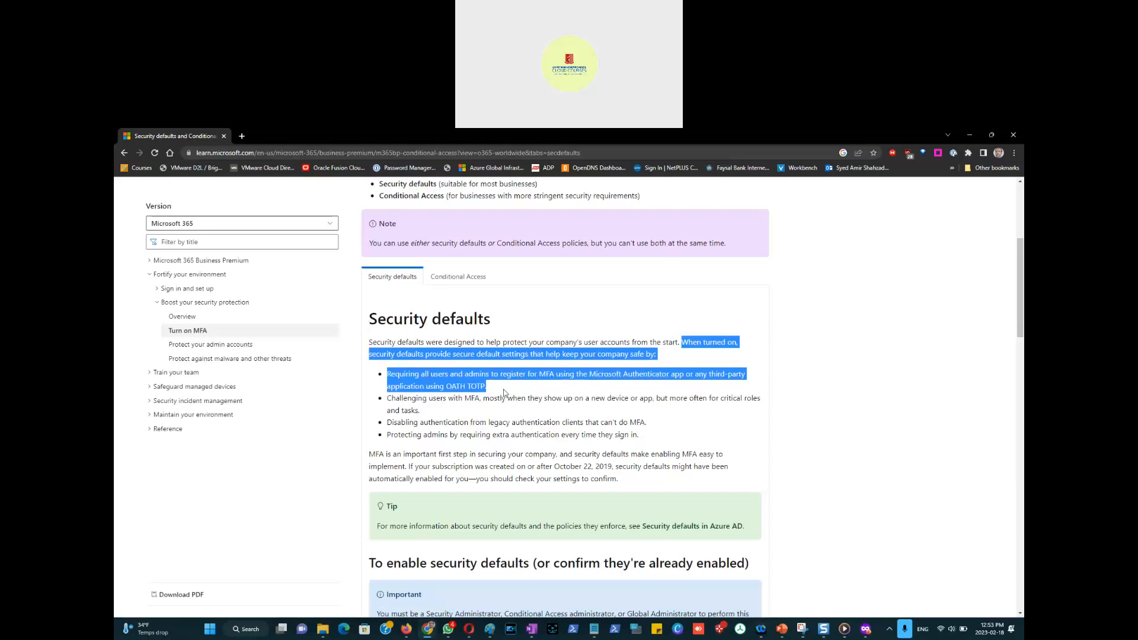
click(505, 392)
Open the OATH TOTP link in a new tab and switch to the OATH tokens article.
right_click(465, 390)
click(450, 404)
click(461, 388)
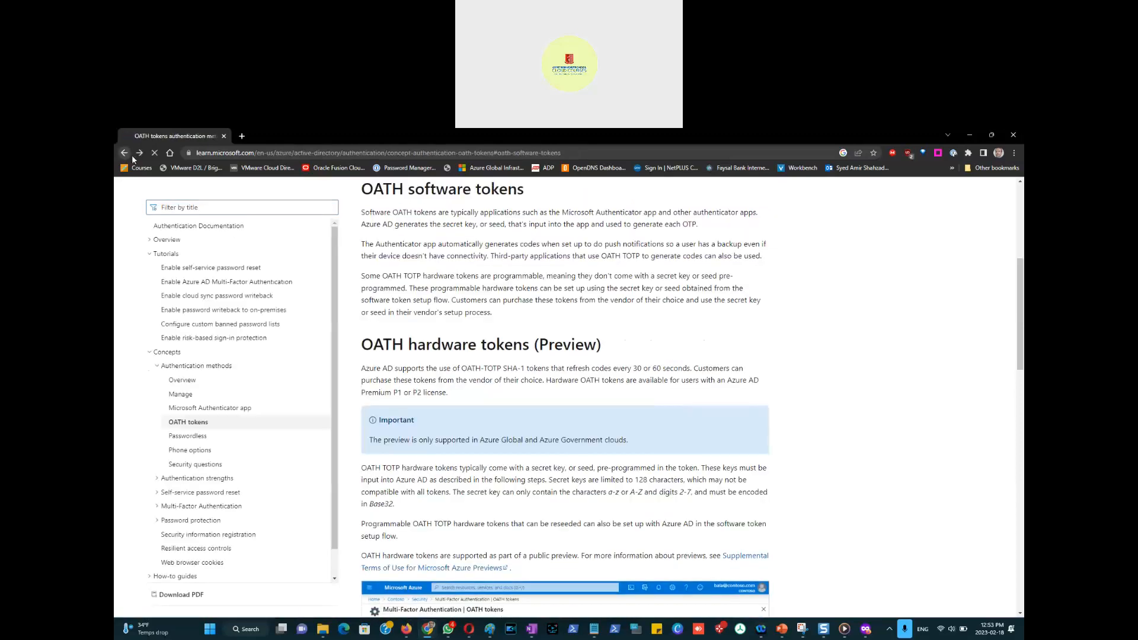
click(124, 153)
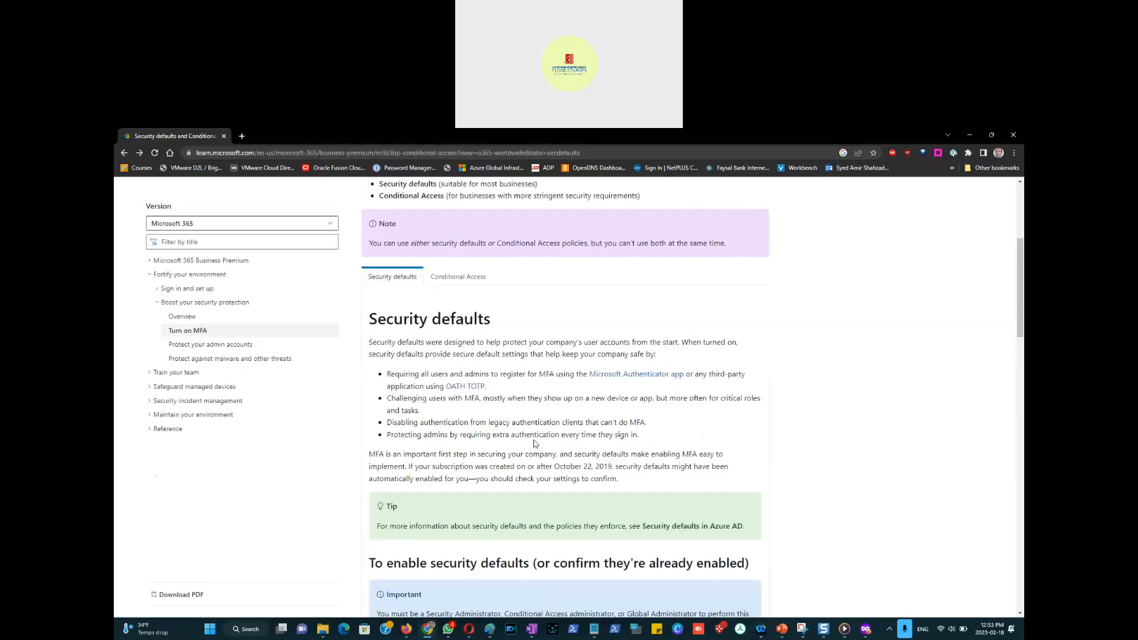
right_click(463, 390)
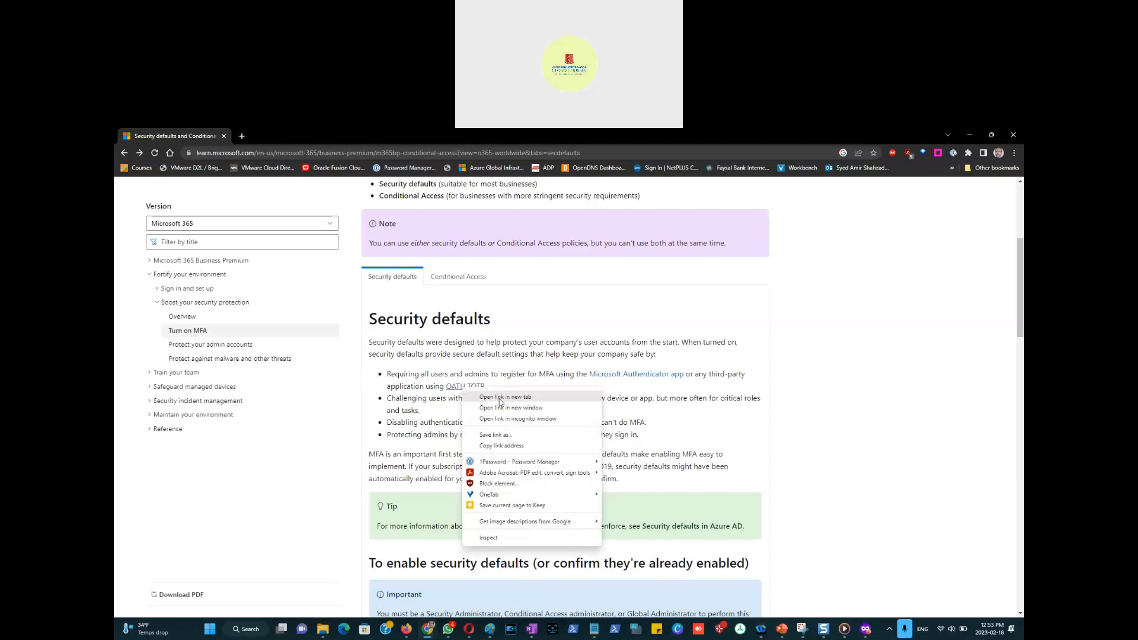
click(501, 398)
click(302, 140)
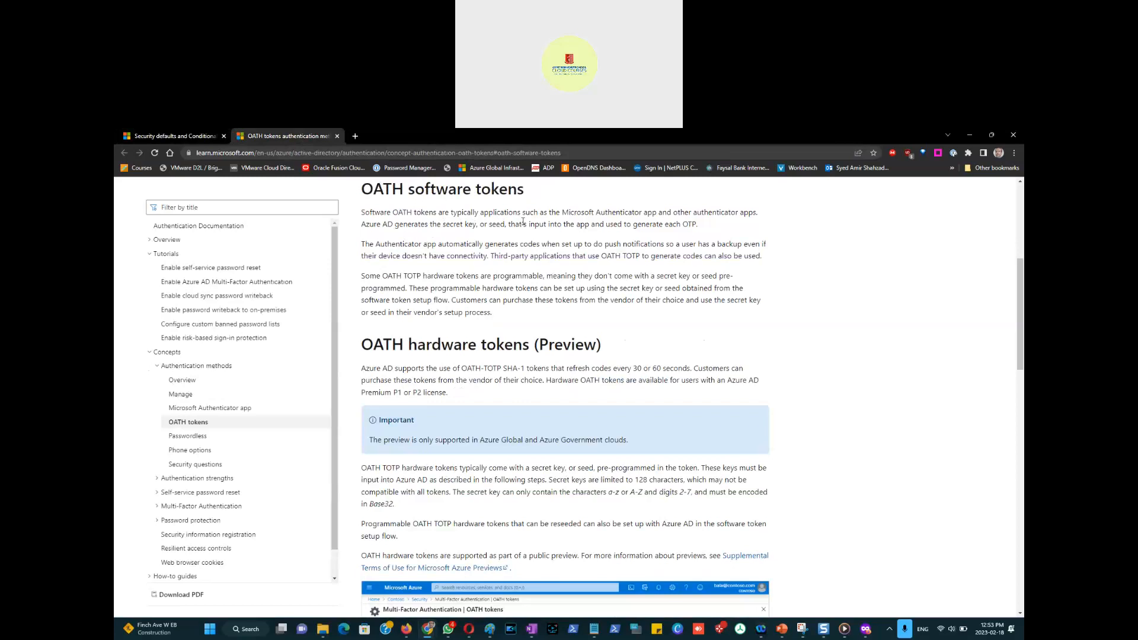
Read the OATH tokens text, highlighting the Authenticator, push notification, third-party and hardware token sentences.
drag(571, 213, 699, 228)
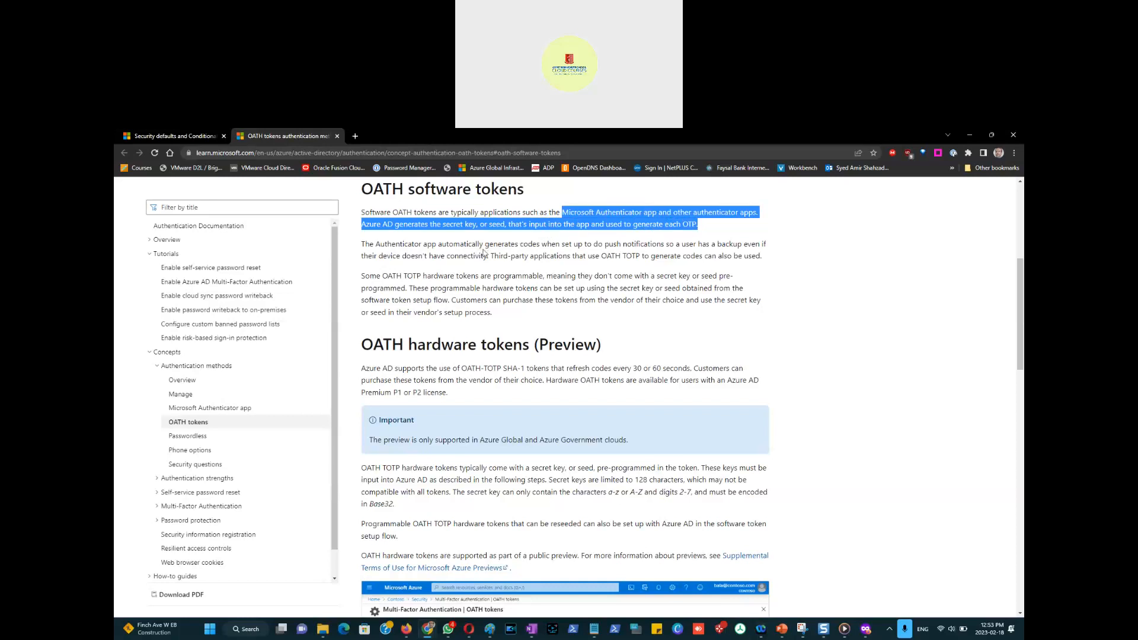
double_click(488, 245)
mouse_move(561, 247)
mouse_down()
mouse_move(752, 252)
mouse_move(415, 255)
mouse_move(580, 258)
mouse_up()
drag(491, 256, 641, 256)
click(621, 255)
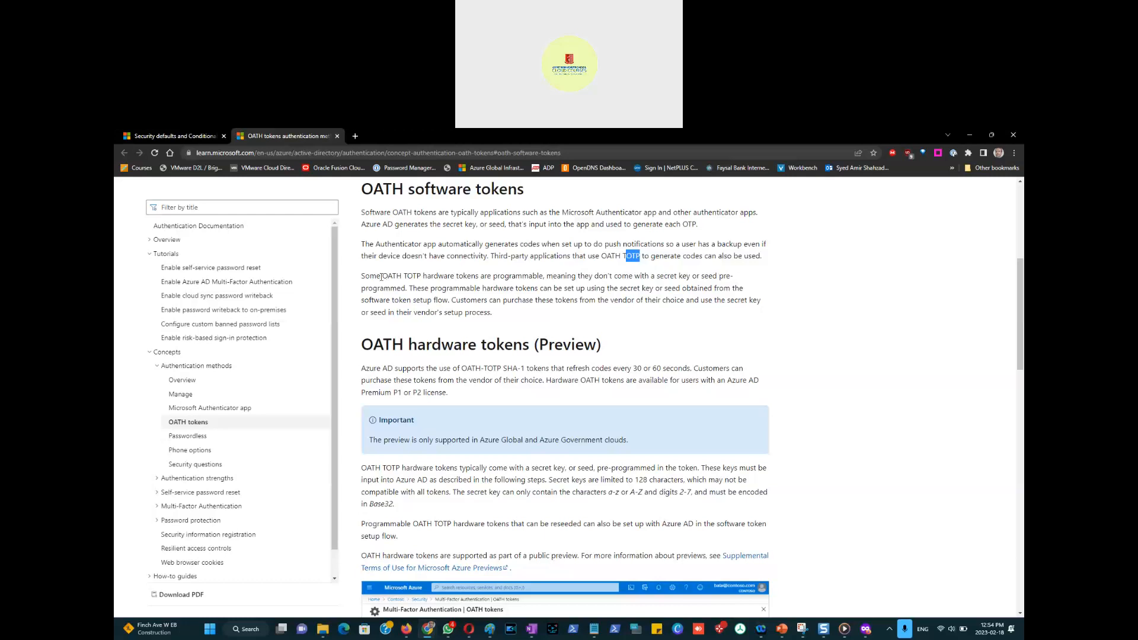
drag(383, 276, 408, 277)
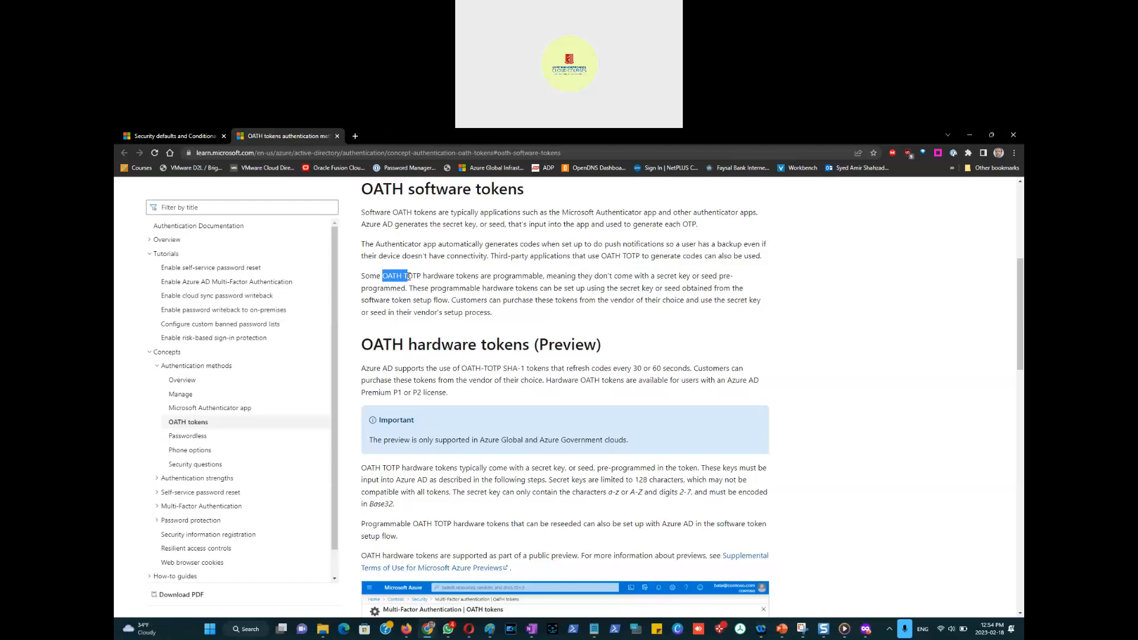
drag(428, 276, 751, 294)
click(475, 226)
Select the OATH software tokens heading with its three paragraphs and copy it.
drag(362, 189, 615, 313)
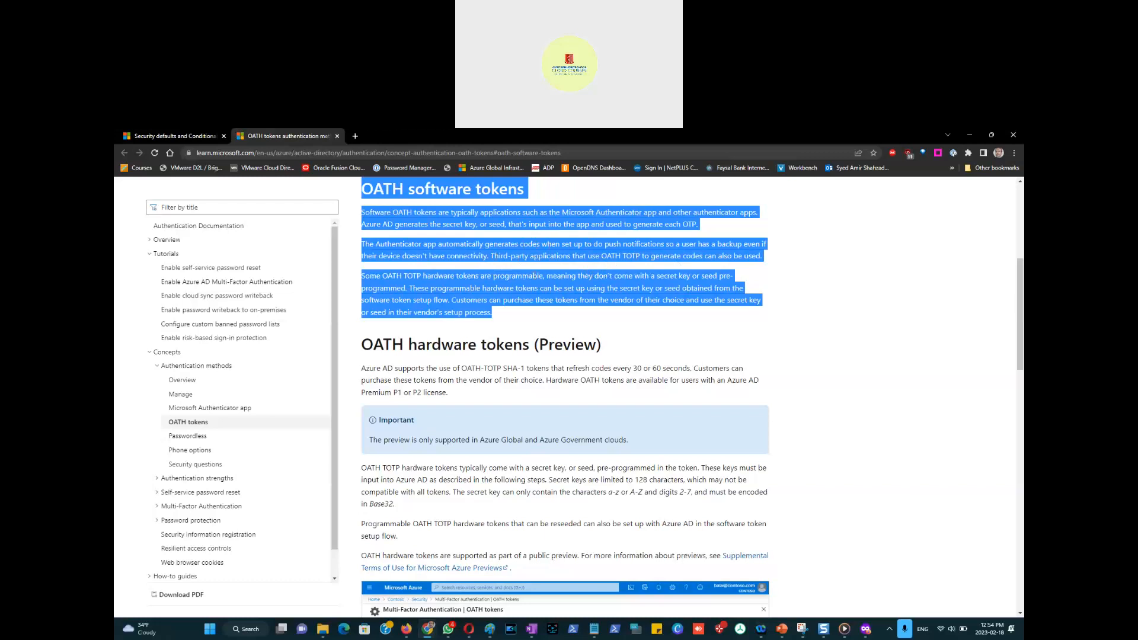
right_click(534, 277)
click(554, 287)
right_click(521, 295)
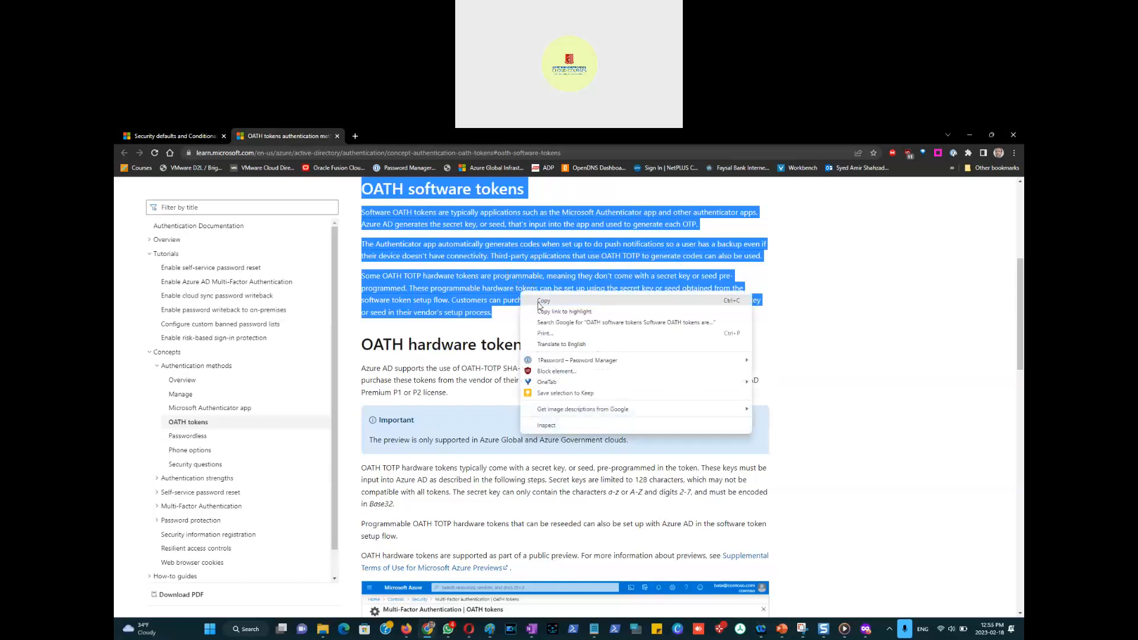
click(542, 301)
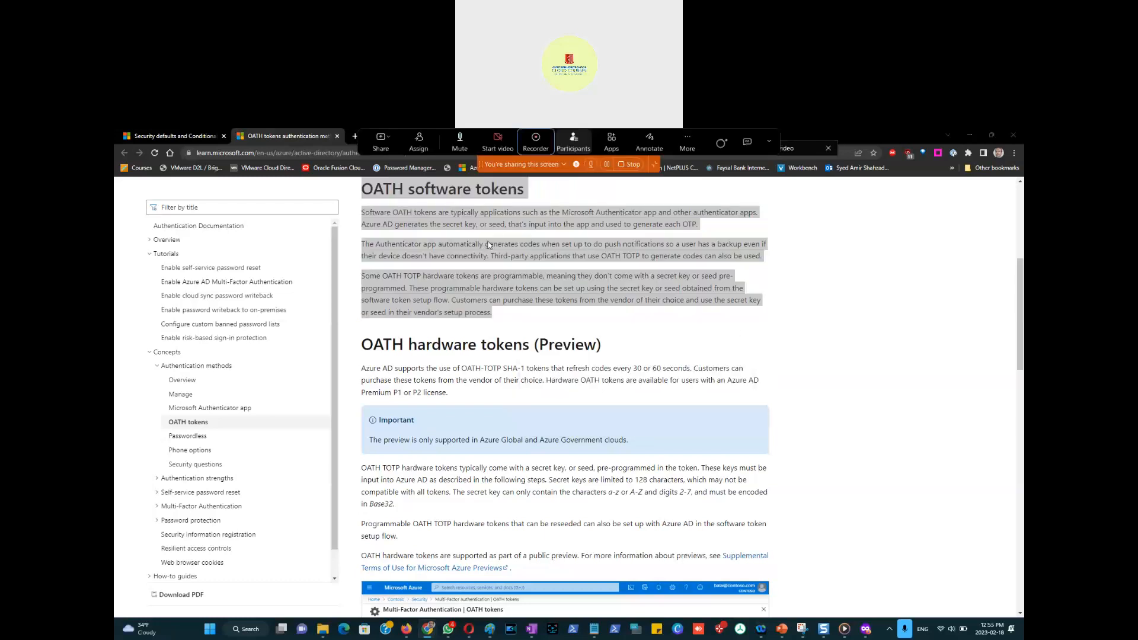
key(alt+Tab)
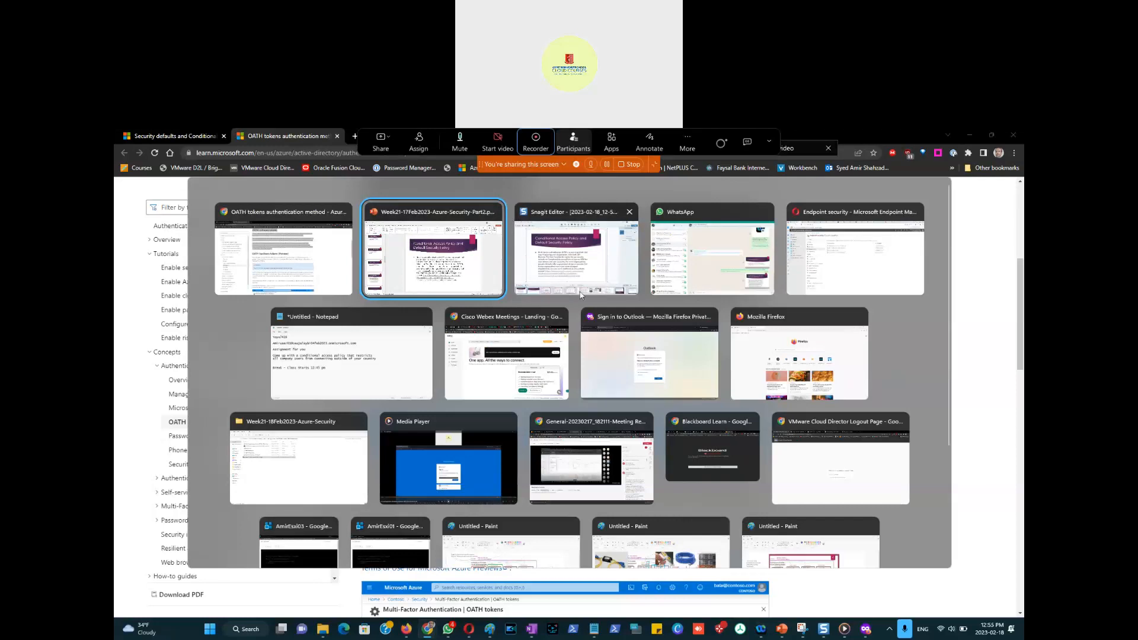
Paste the copied OATH software tokens text into slide 18's body placeholder.
scroll(533, 474, down, 2)
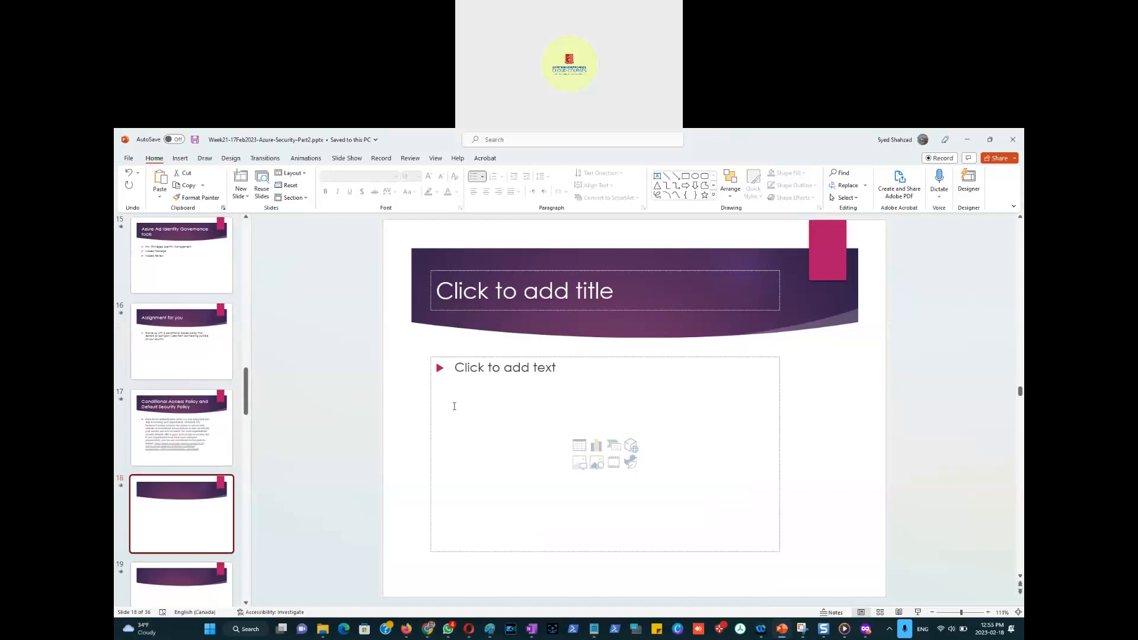
click(475, 382)
key(ctrl+v)
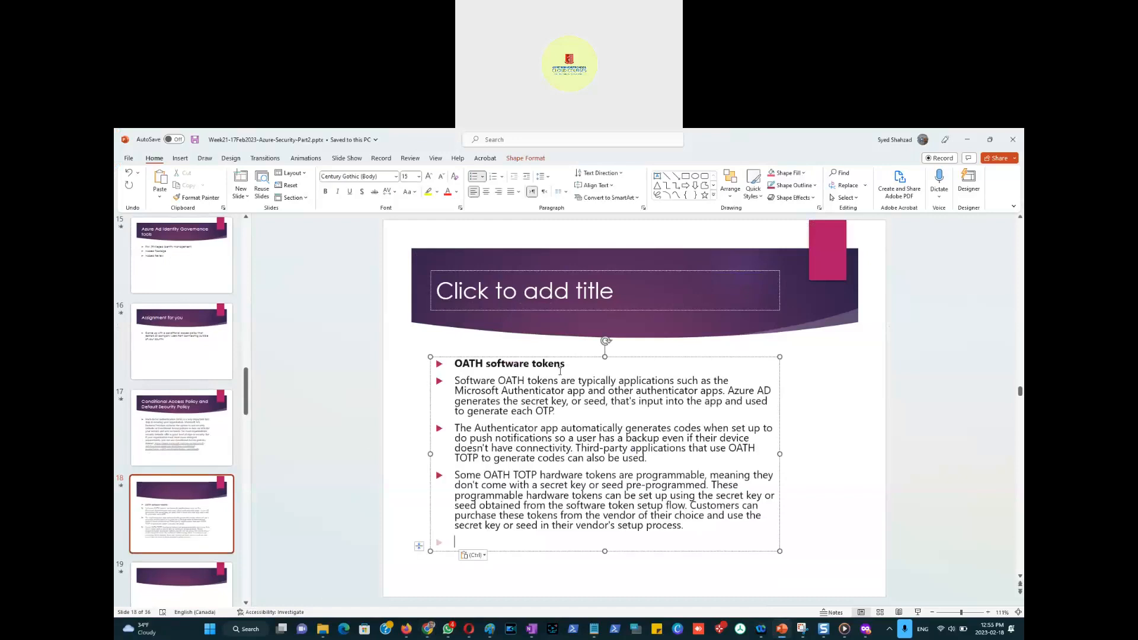
drag(566, 364, 455, 364)
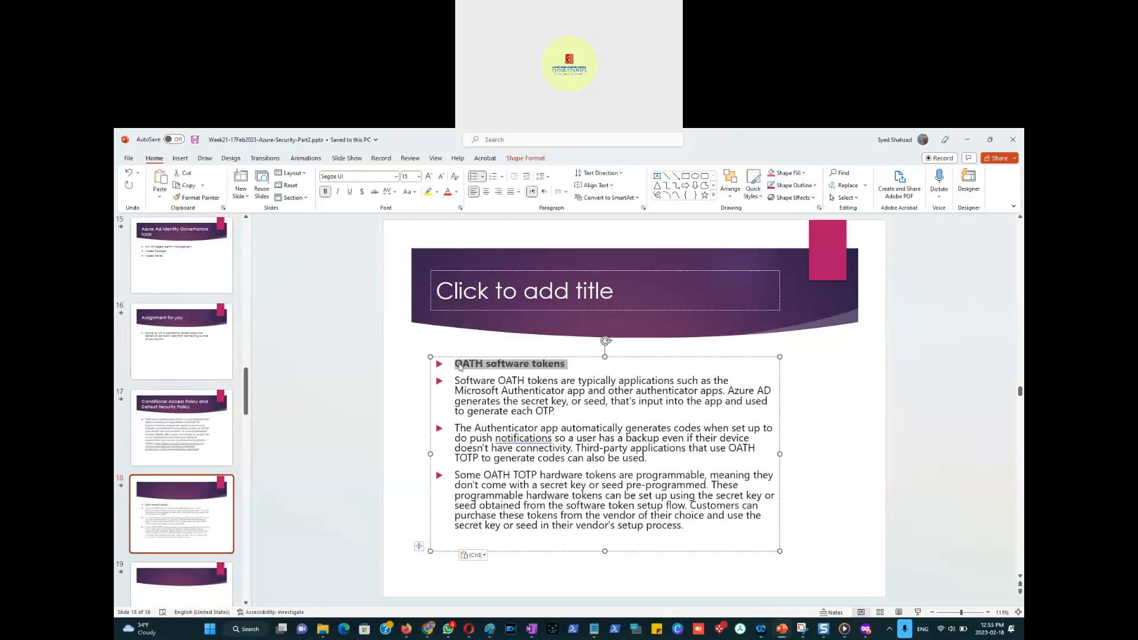
Title slide 18 'OATH software tokens' and make the title text white.
click(495, 301)
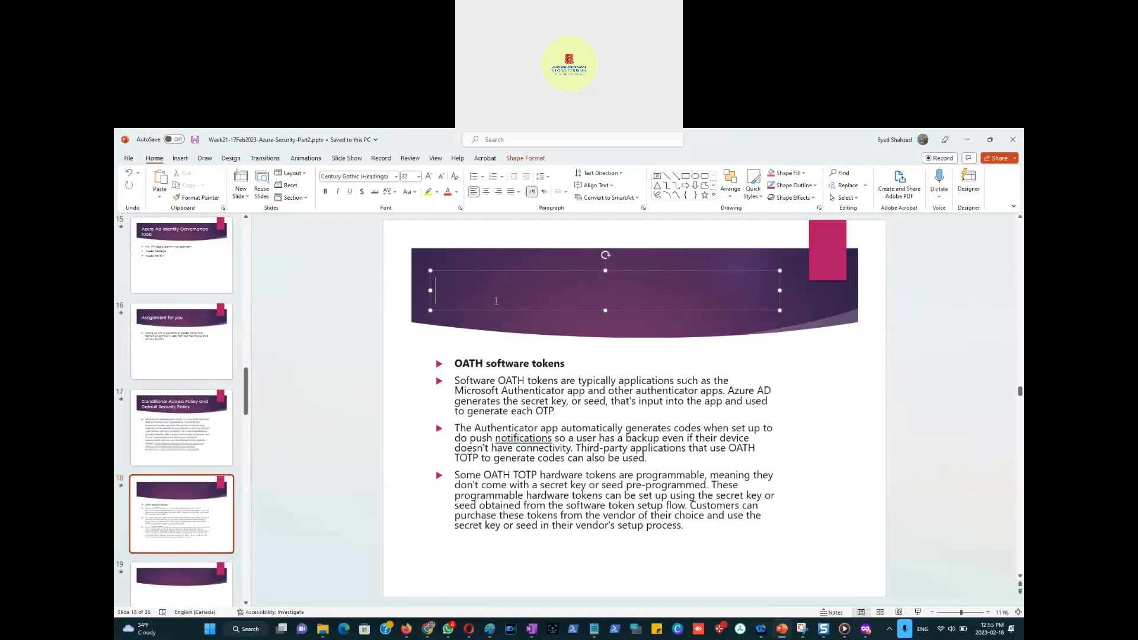
key(ctrl+v)
key(BackSpace)
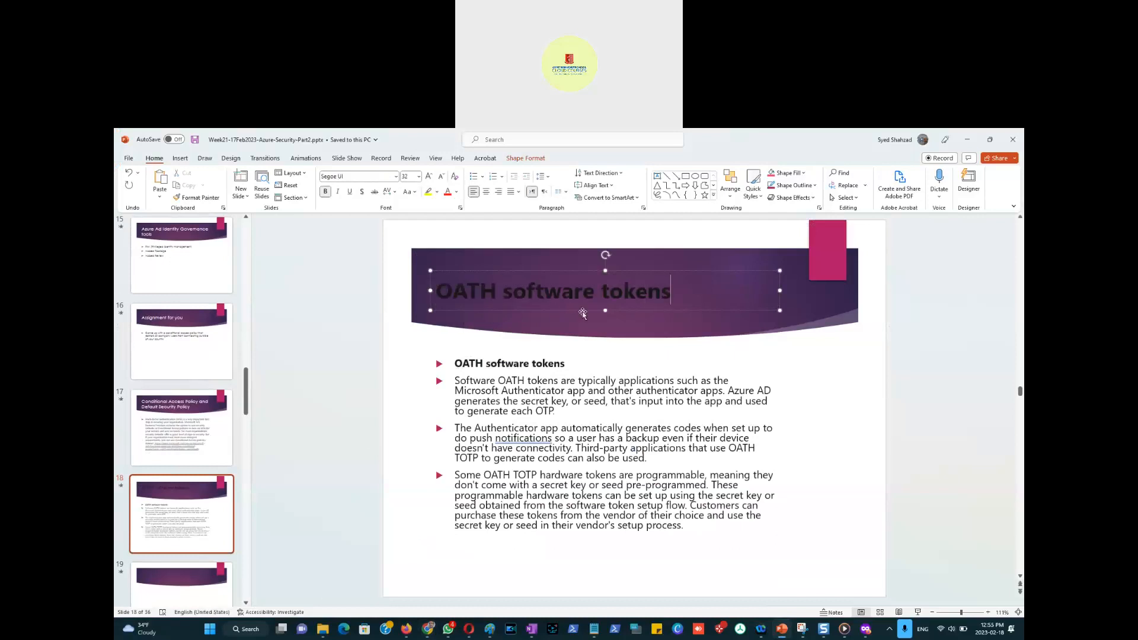
drag(584, 314, 439, 256)
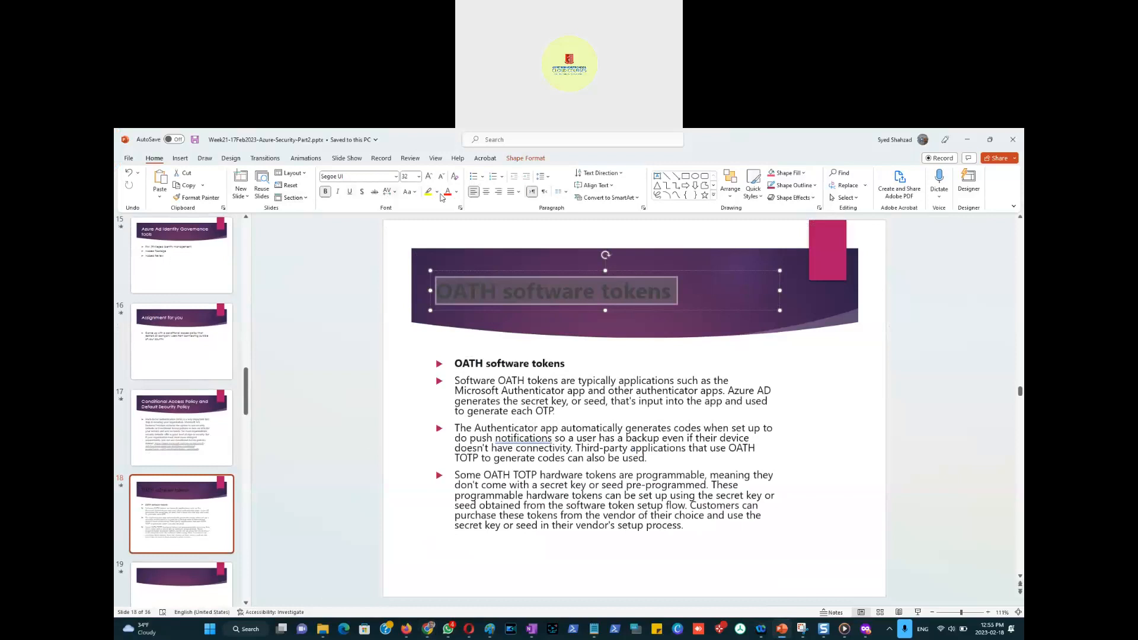
click(457, 194)
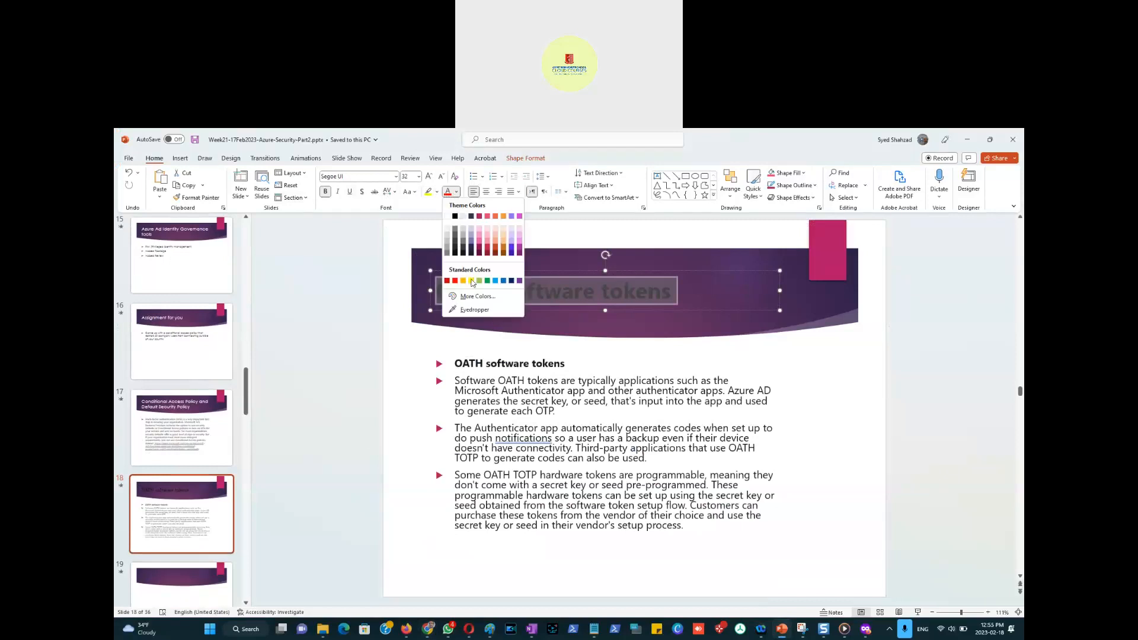
click(463, 216)
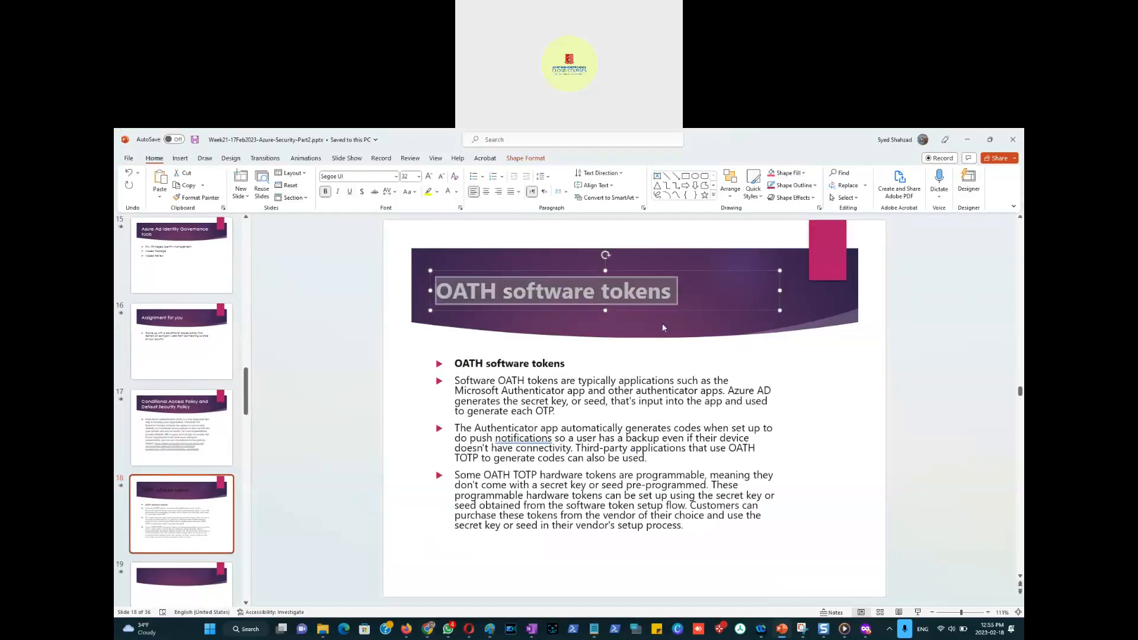
click(751, 450)
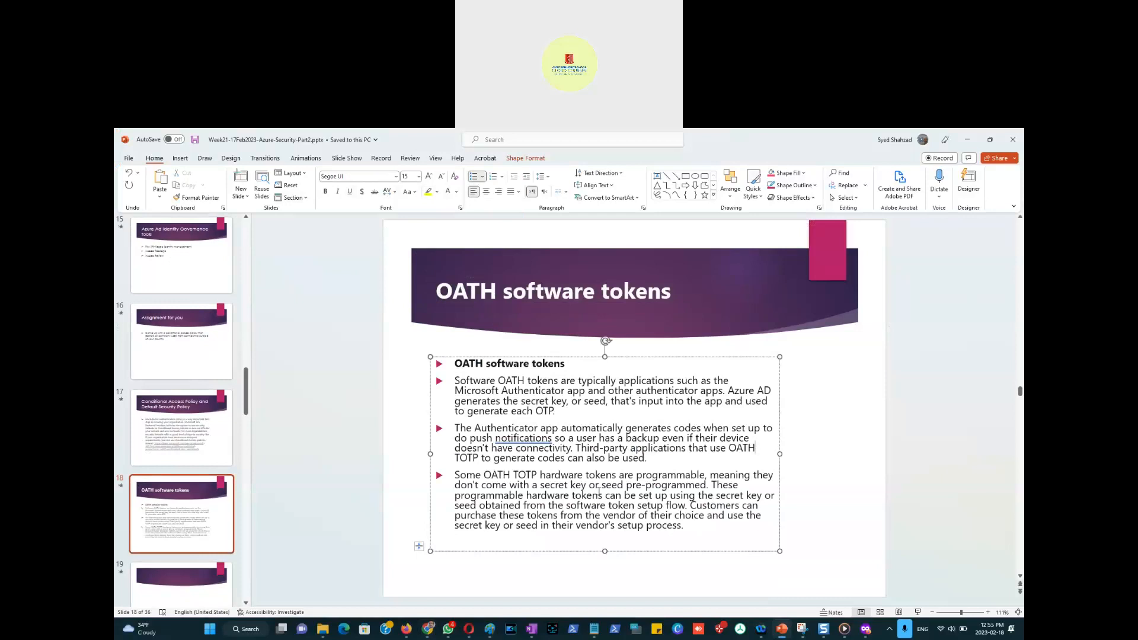
click(169, 594)
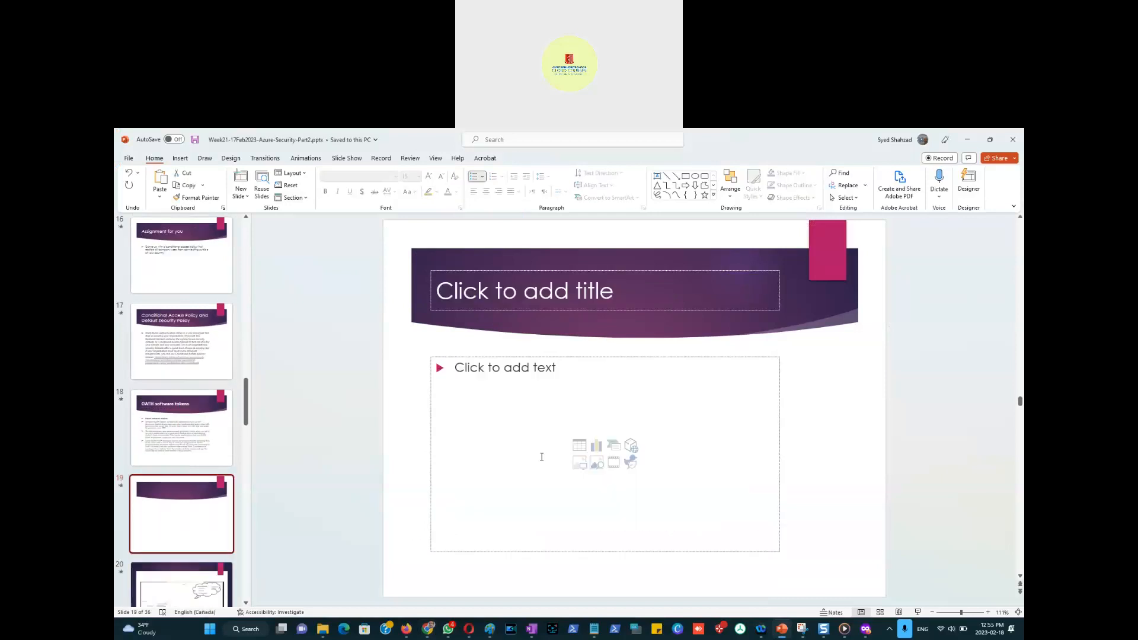
Switch from the PowerPoint deck to Opera's Endpoint Manager Security baselines page.
key(super+Tab)
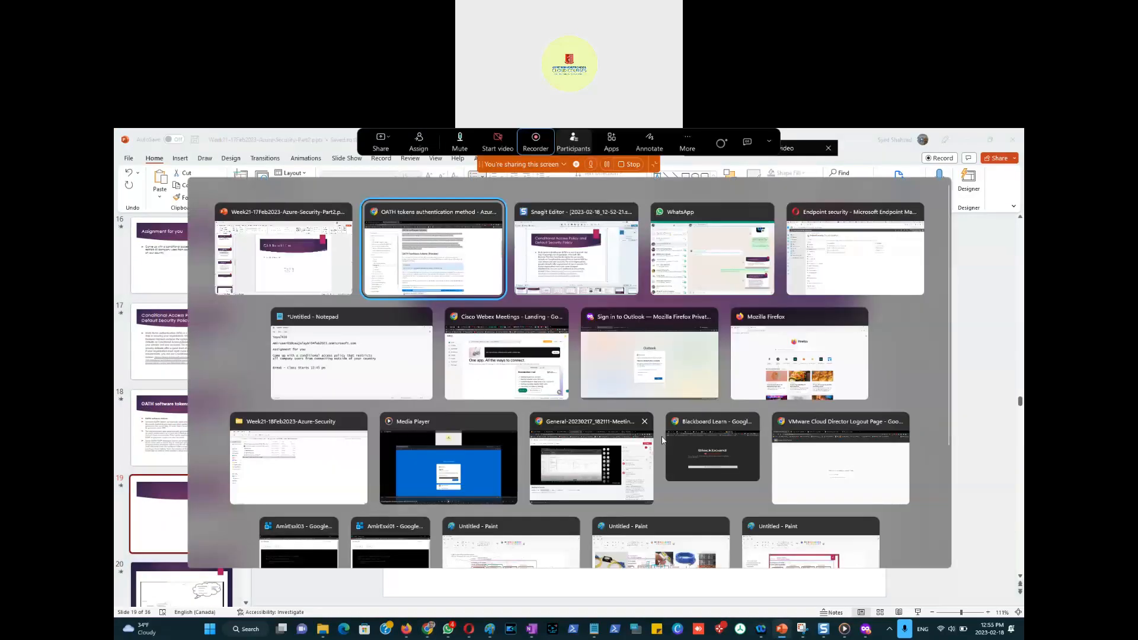
key(Right)
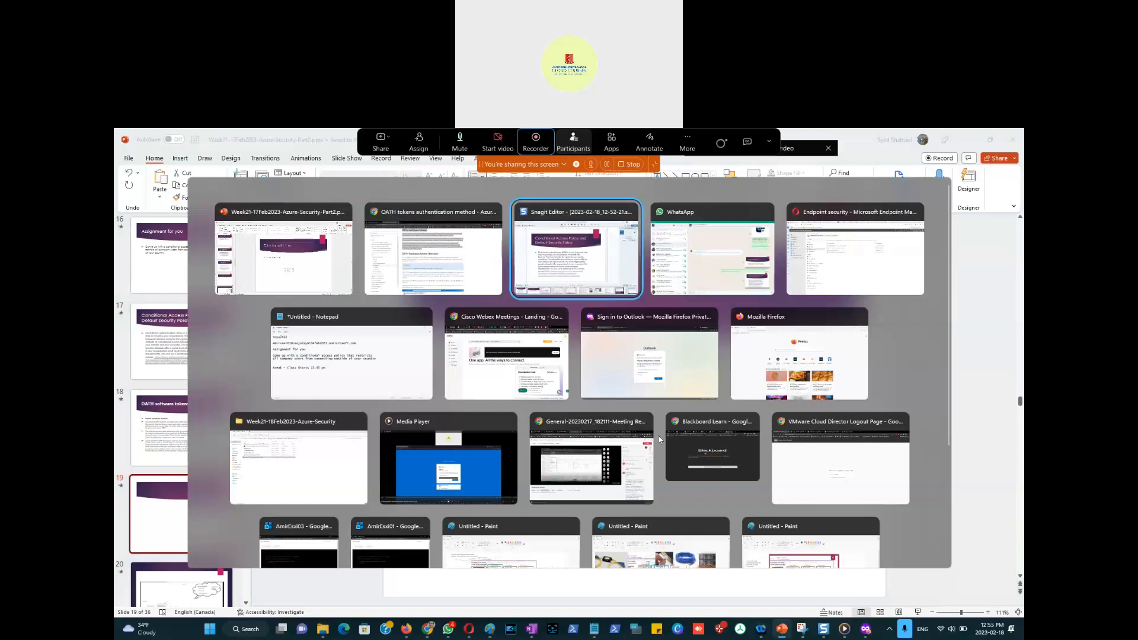
key(alt+Tab)
key(alt+Tab)
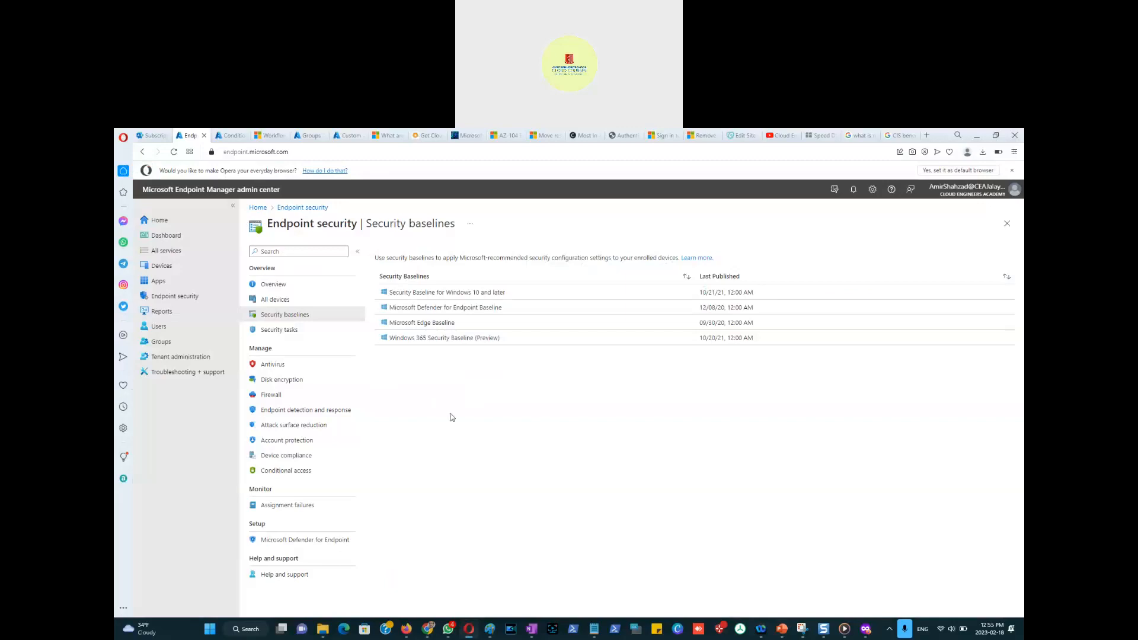
Go to the Conditional Access page and collapse then re-expand Protect & secure.
click(226, 136)
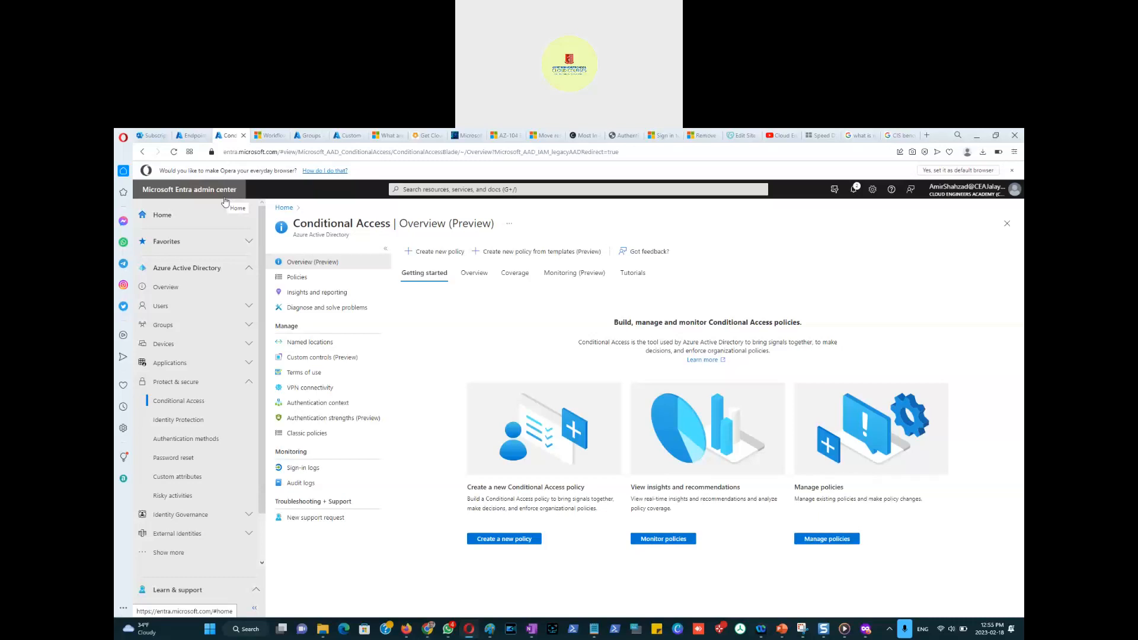
click(245, 385)
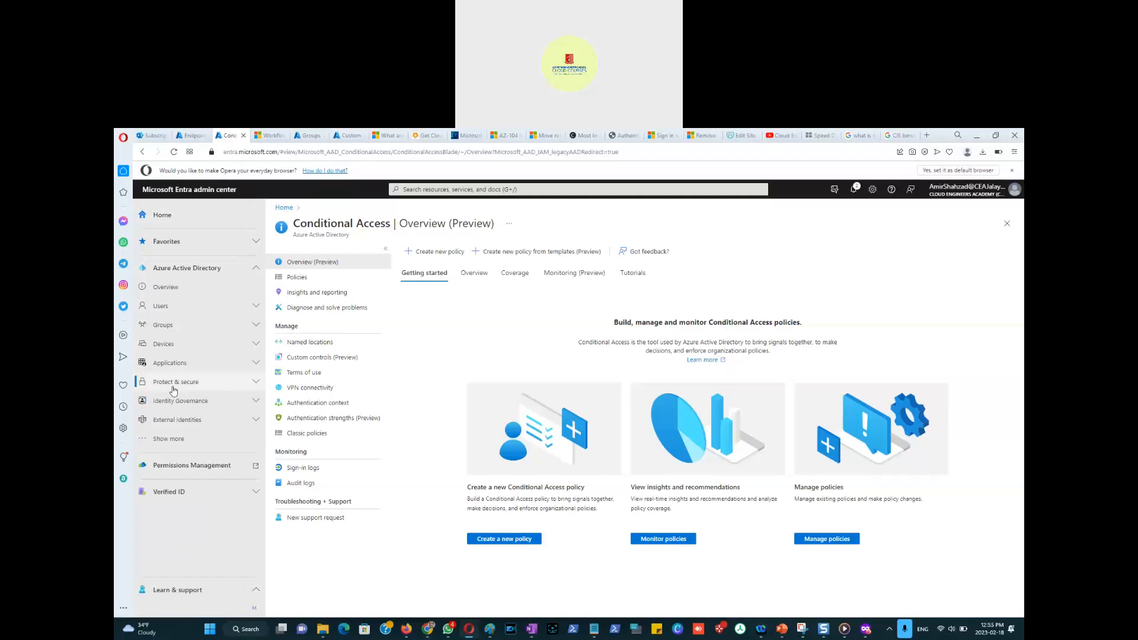
click(256, 383)
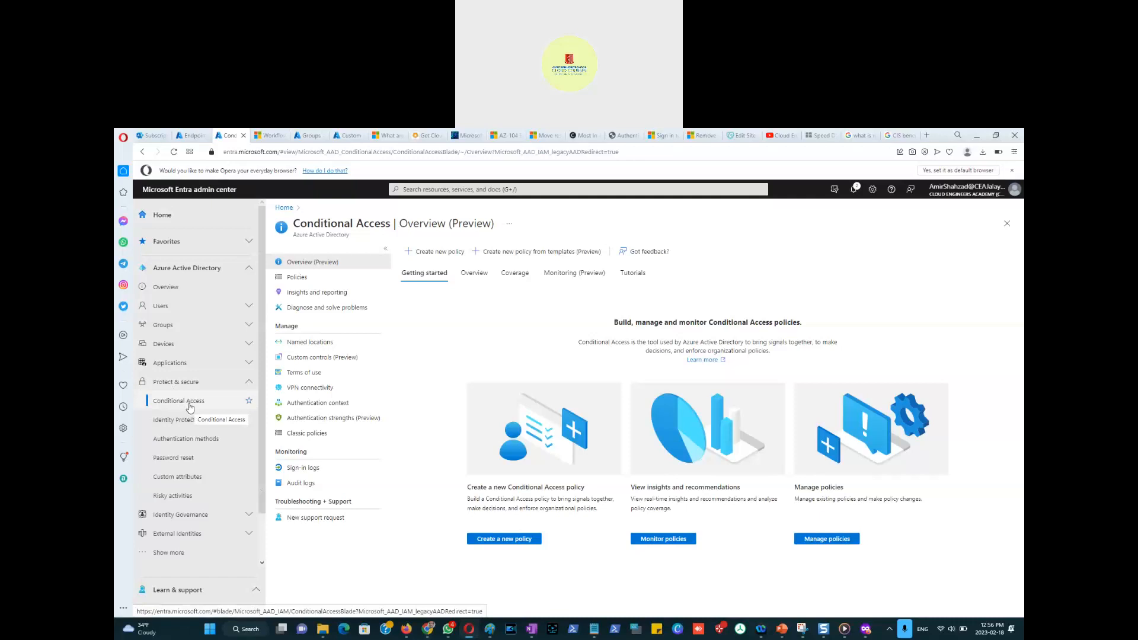
Open Users > All users, then User settings, showing app registration allowed.
click(176, 311)
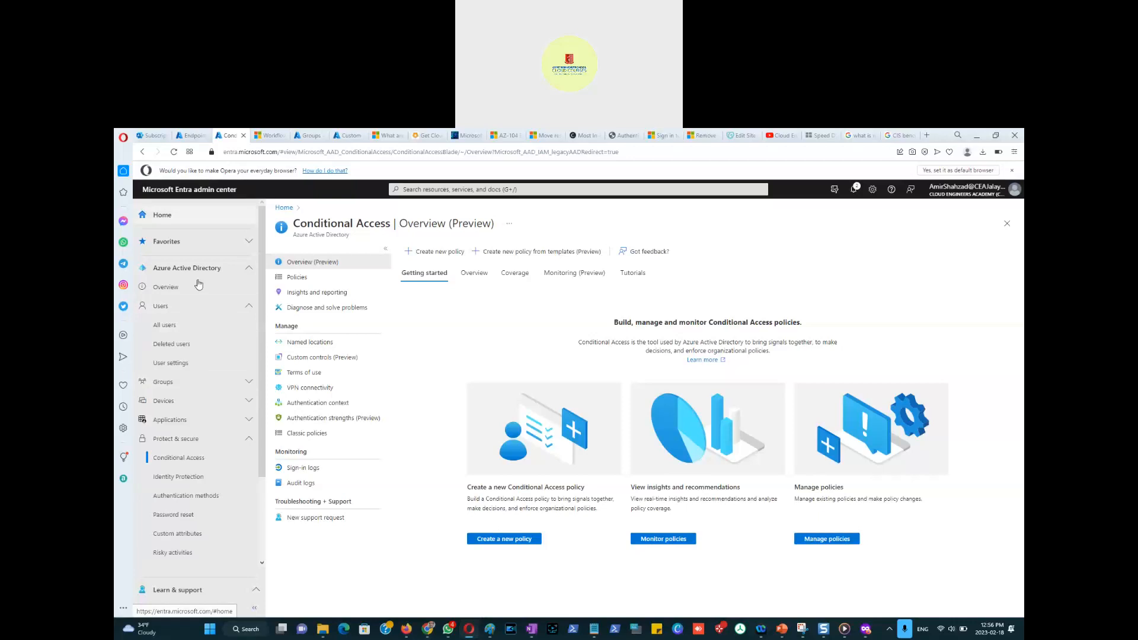
click(180, 331)
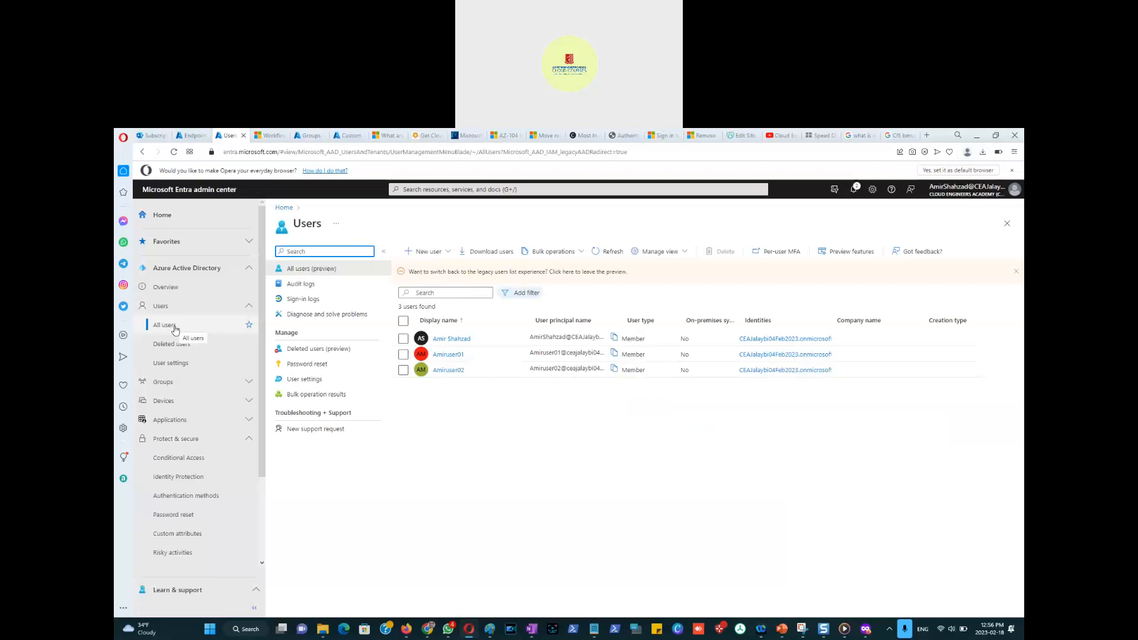
click(181, 365)
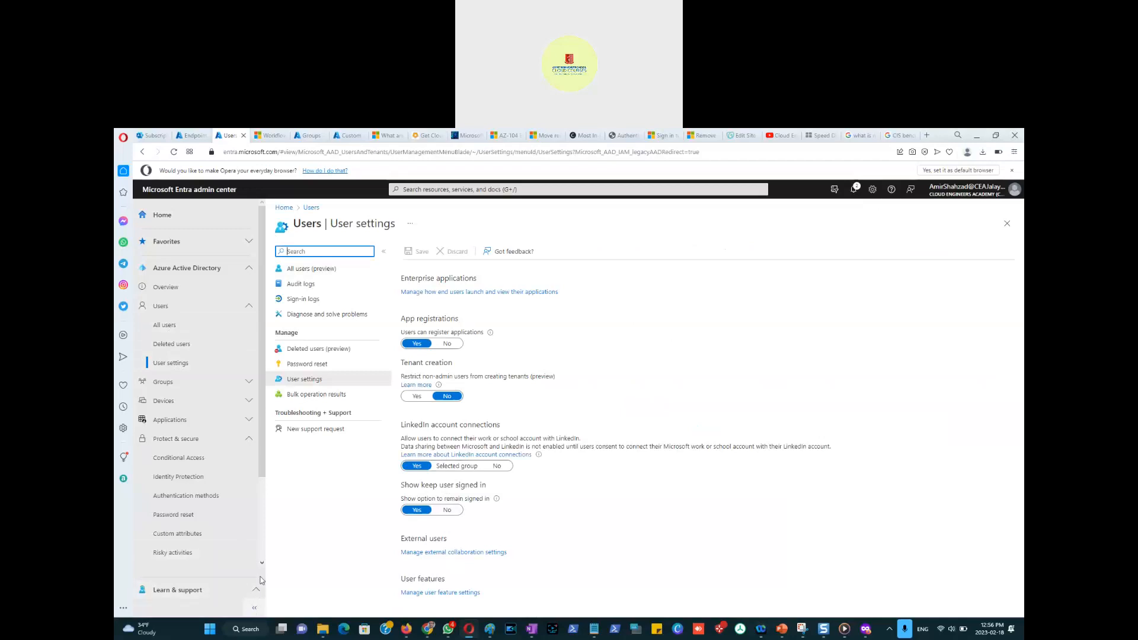
Visit Identity Protection, MFA, authentication methods, password reset, then the empty Risky users report.
scroll(263, 560, down, 2)
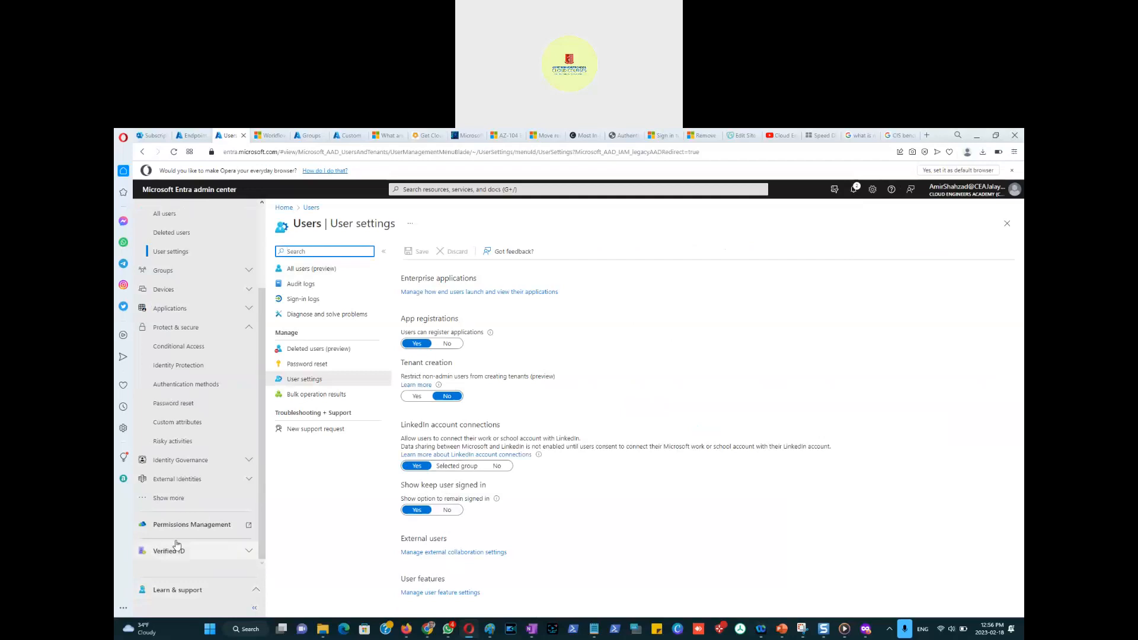
click(169, 499)
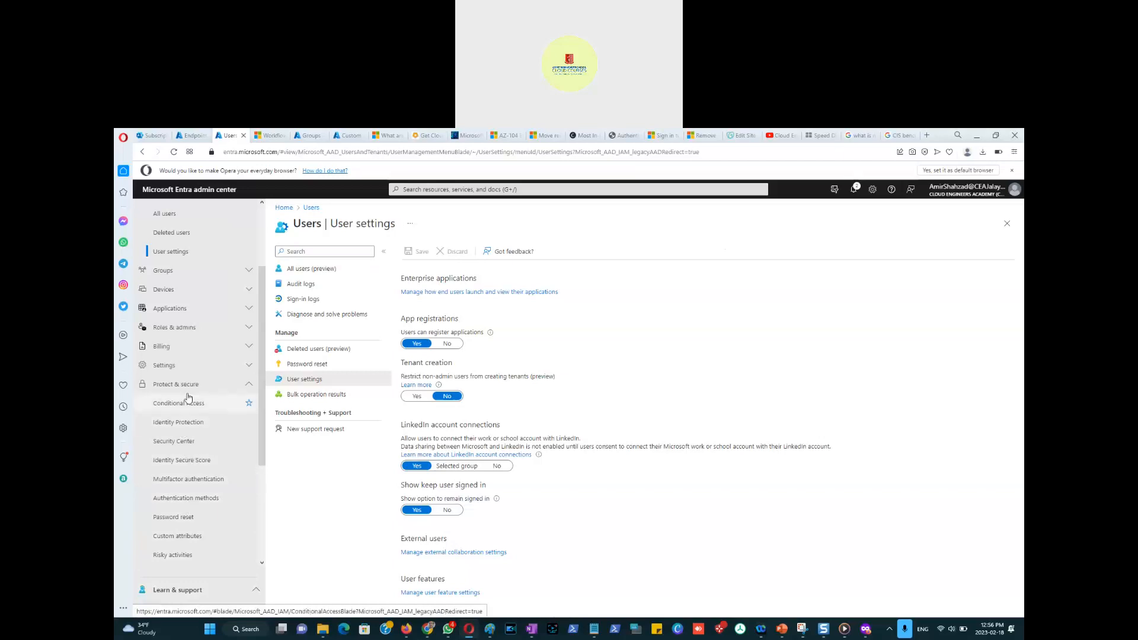
click(192, 425)
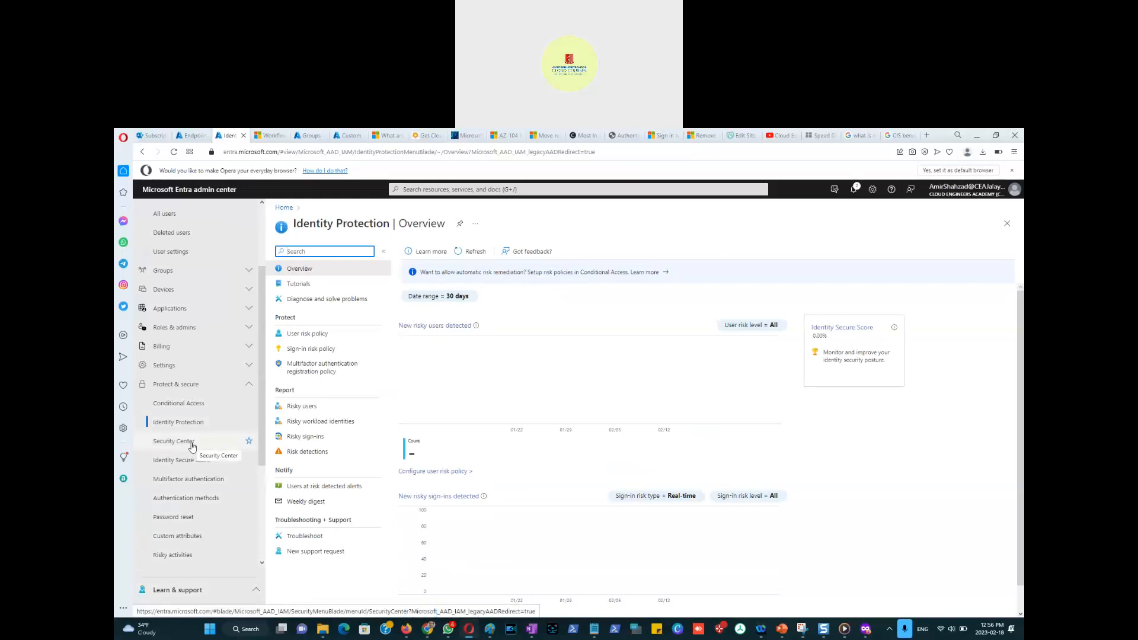
click(188, 486)
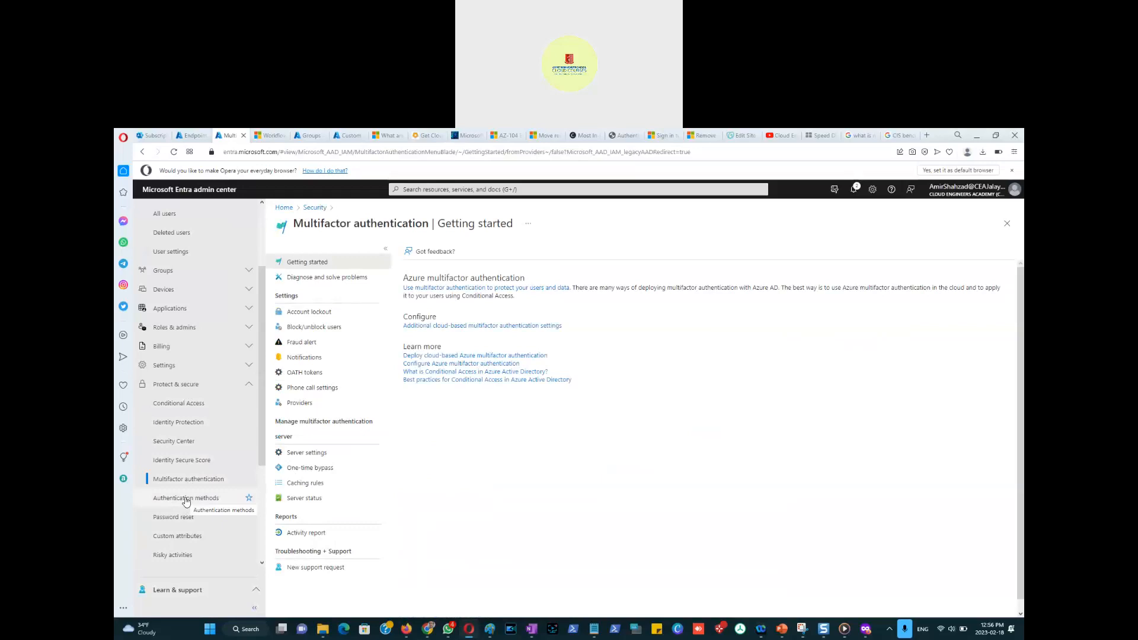
click(186, 499)
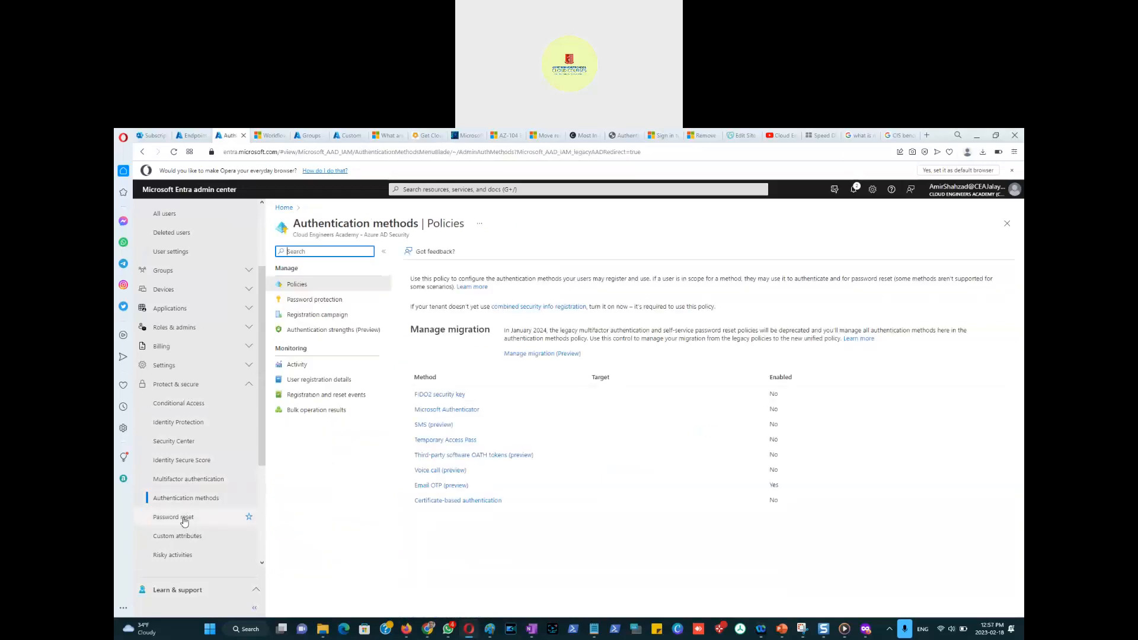
click(181, 519)
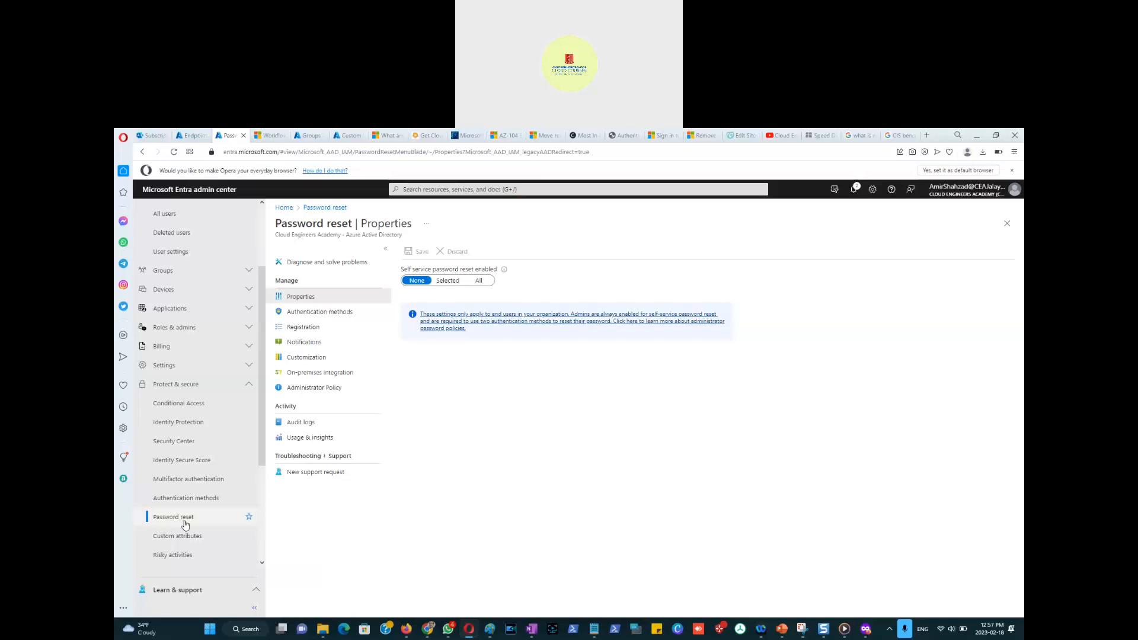
click(187, 556)
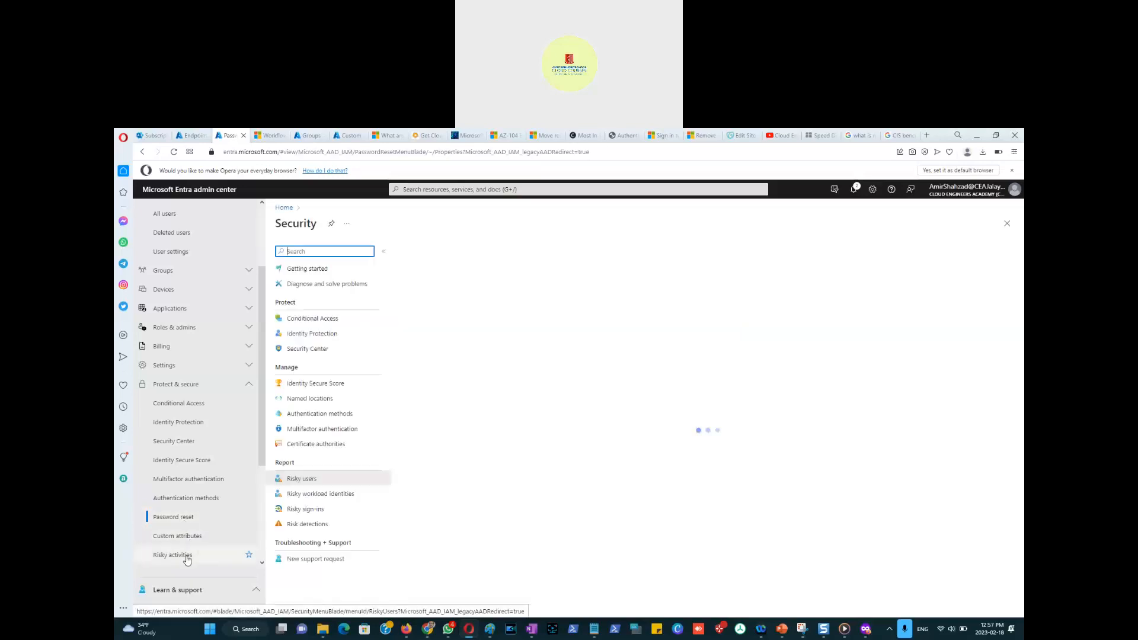
Expand the Identity Governance and User experiences sidebar groups.
scroll(193, 508, down, 2)
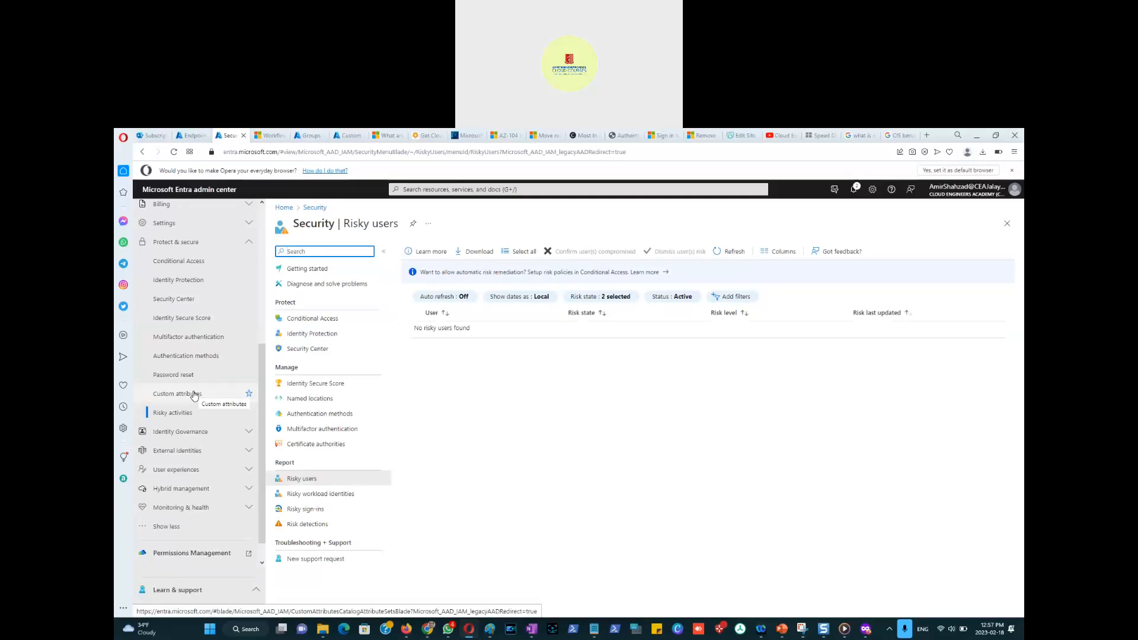
click(197, 435)
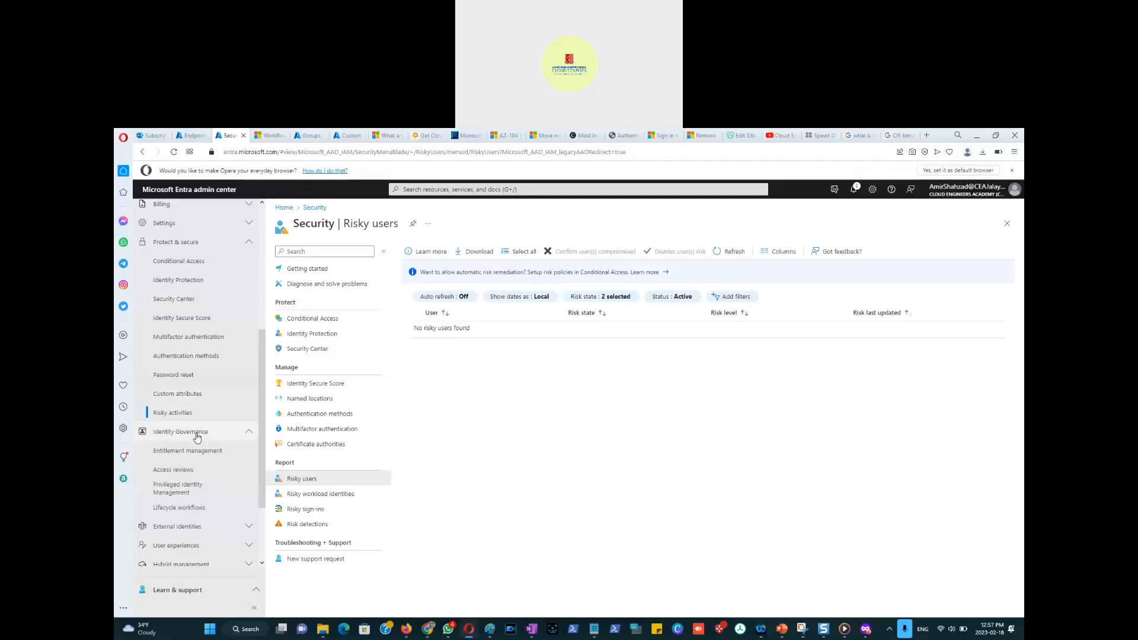
scroll(199, 467, down, 2)
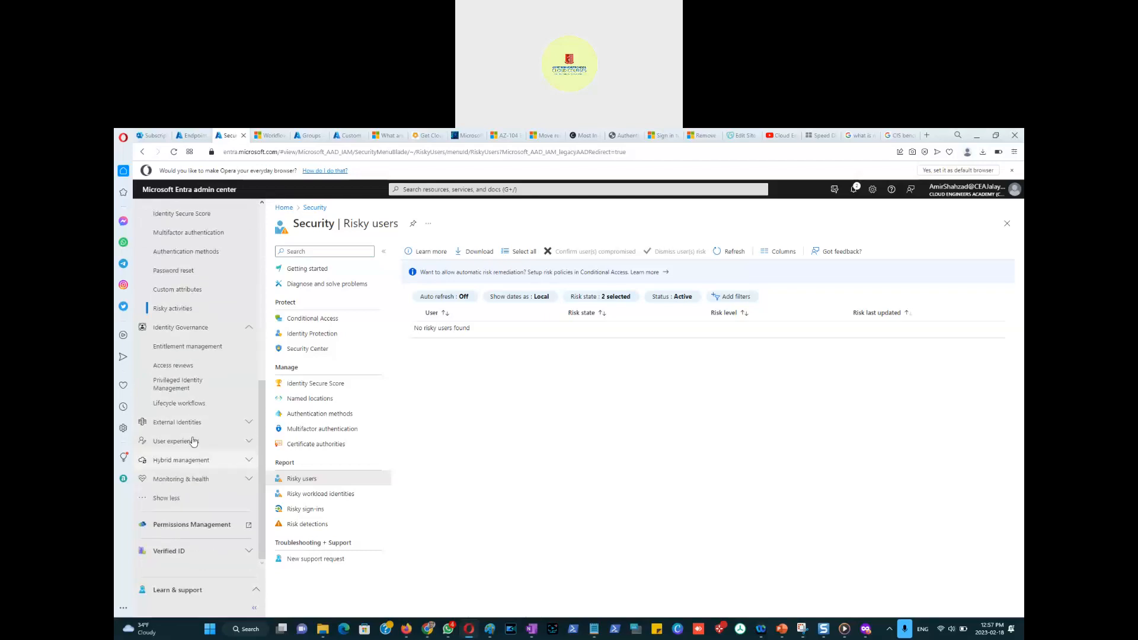
click(191, 443)
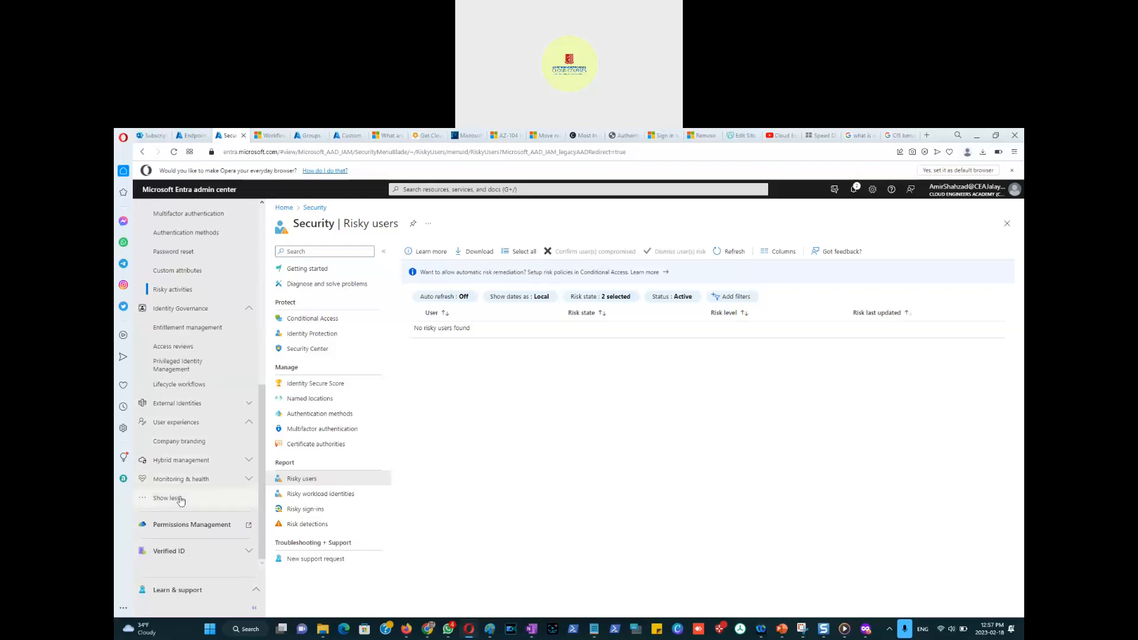
scroll(167, 286, up, 5)
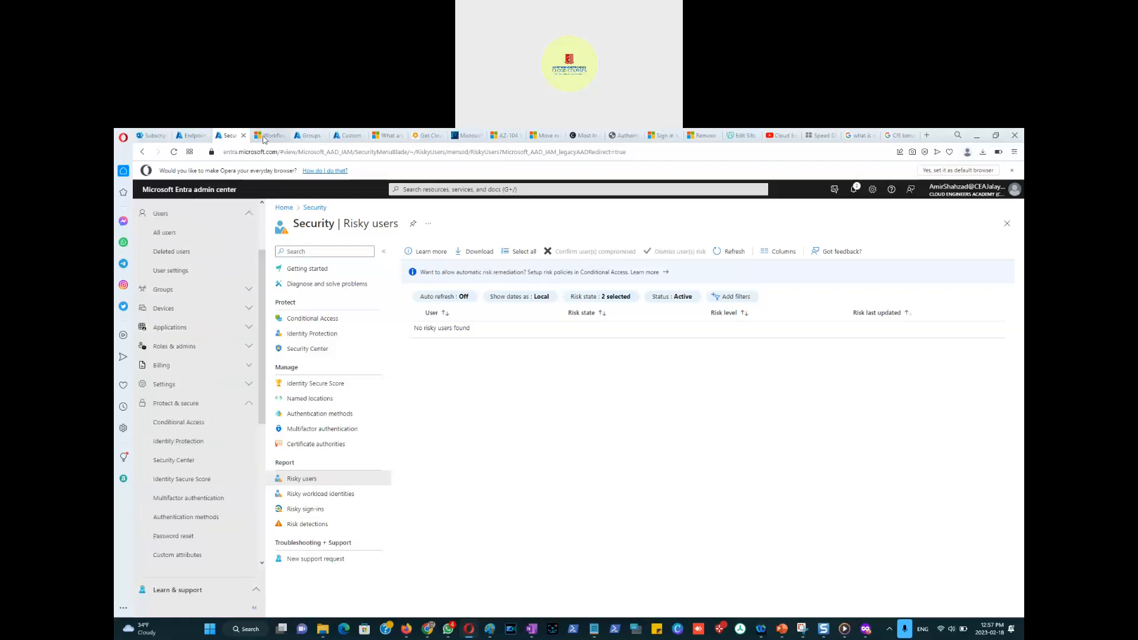
key(alt+Tab)
key(alt+Tab)
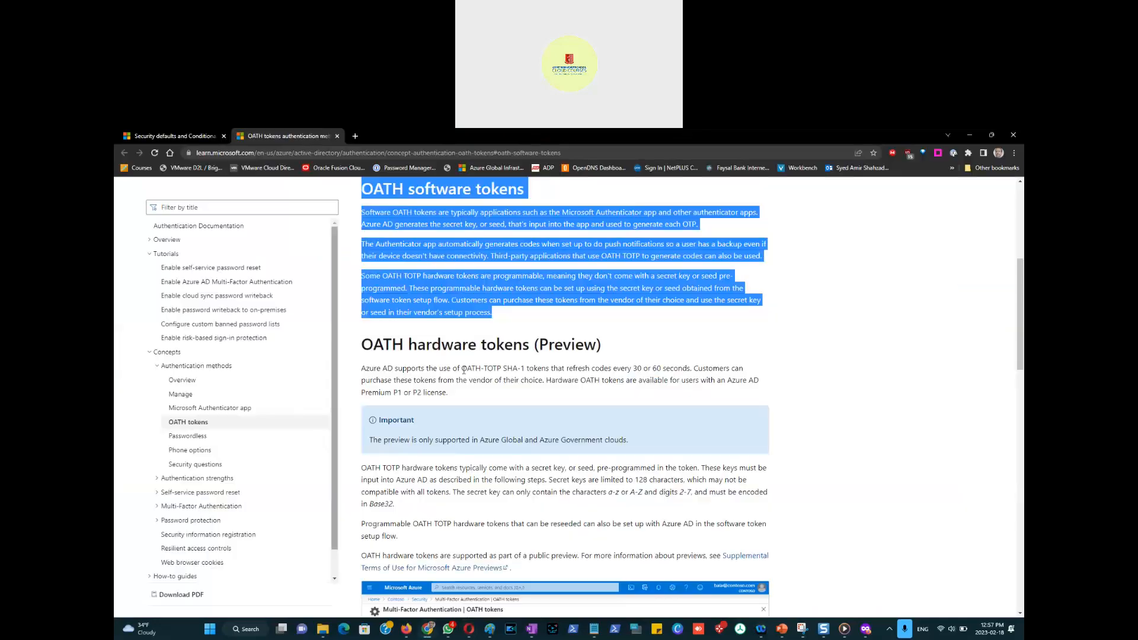
click(176, 137)
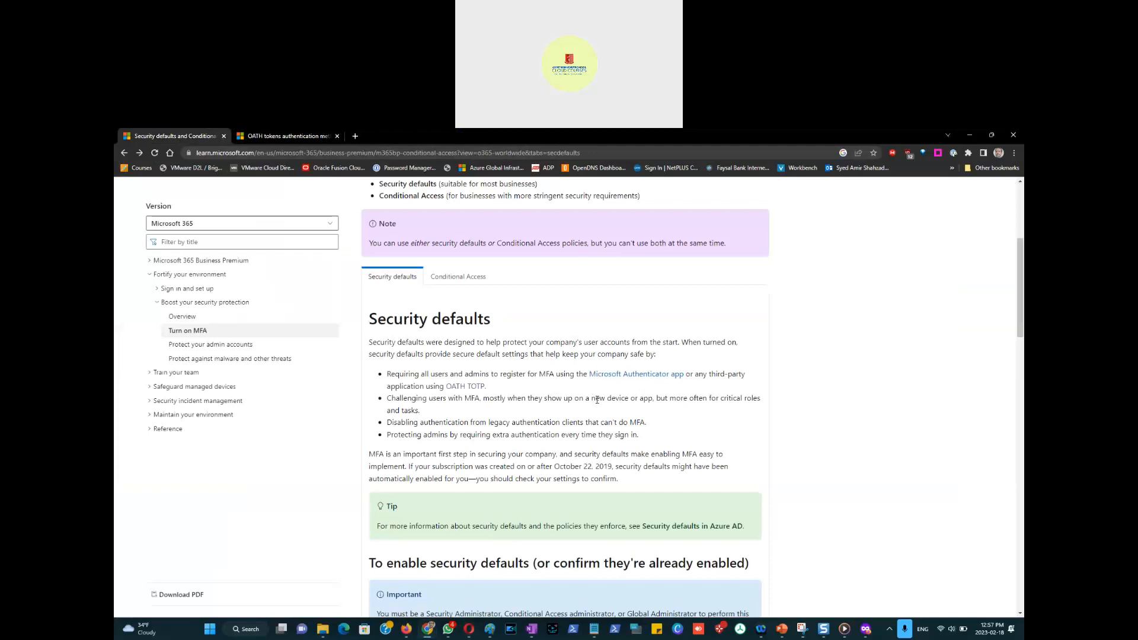
scroll(597, 401, down, 3)
scroll(534, 344, up, 3)
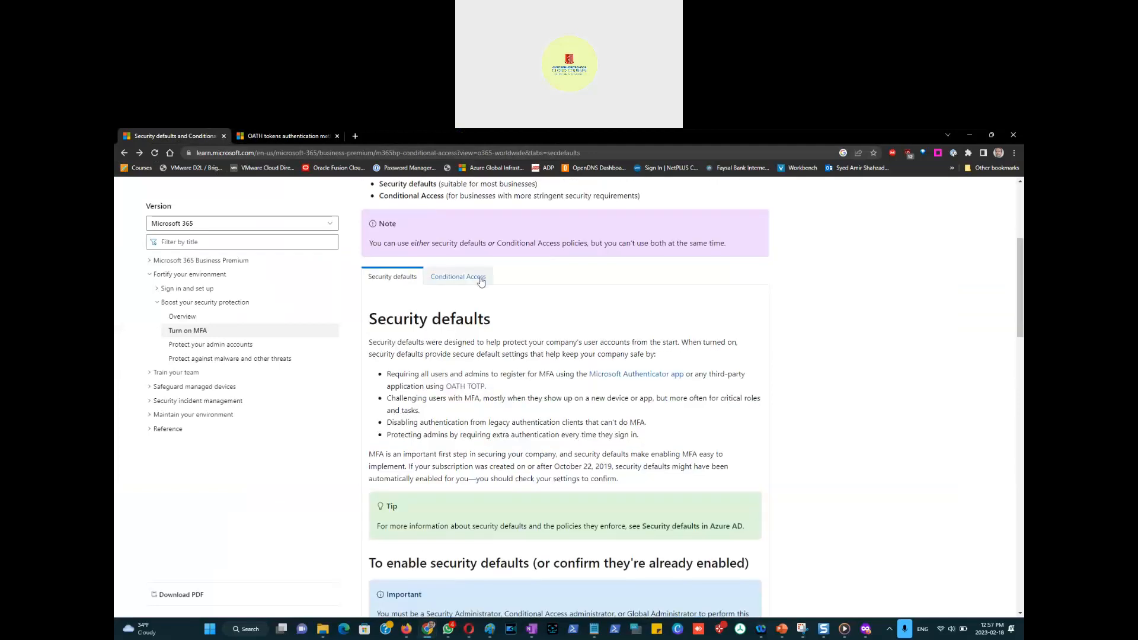
click(481, 282)
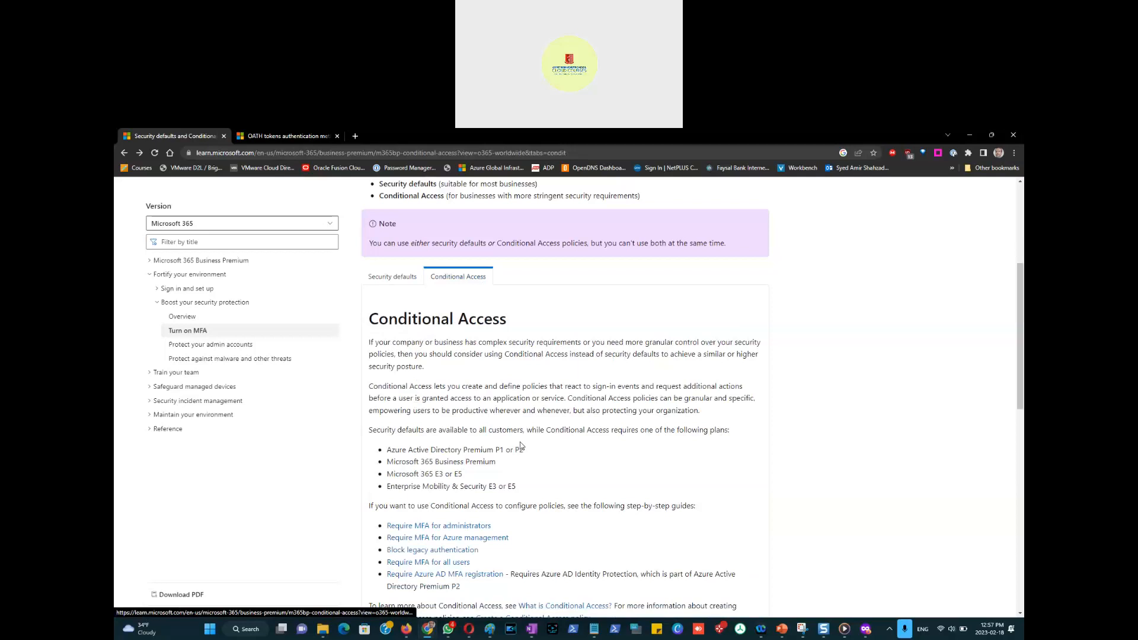
scroll(520, 442, down, 5)
scroll(451, 443, up, 5)
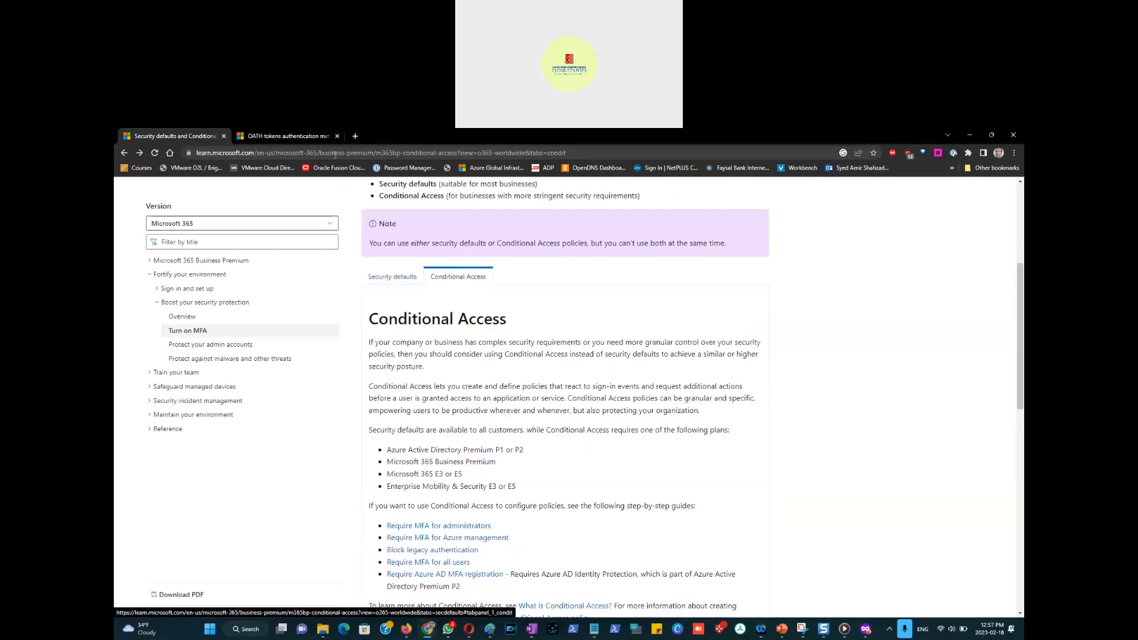
click(391, 277)
scroll(469, 363, down, 3)
scroll(469, 363, down, 1)
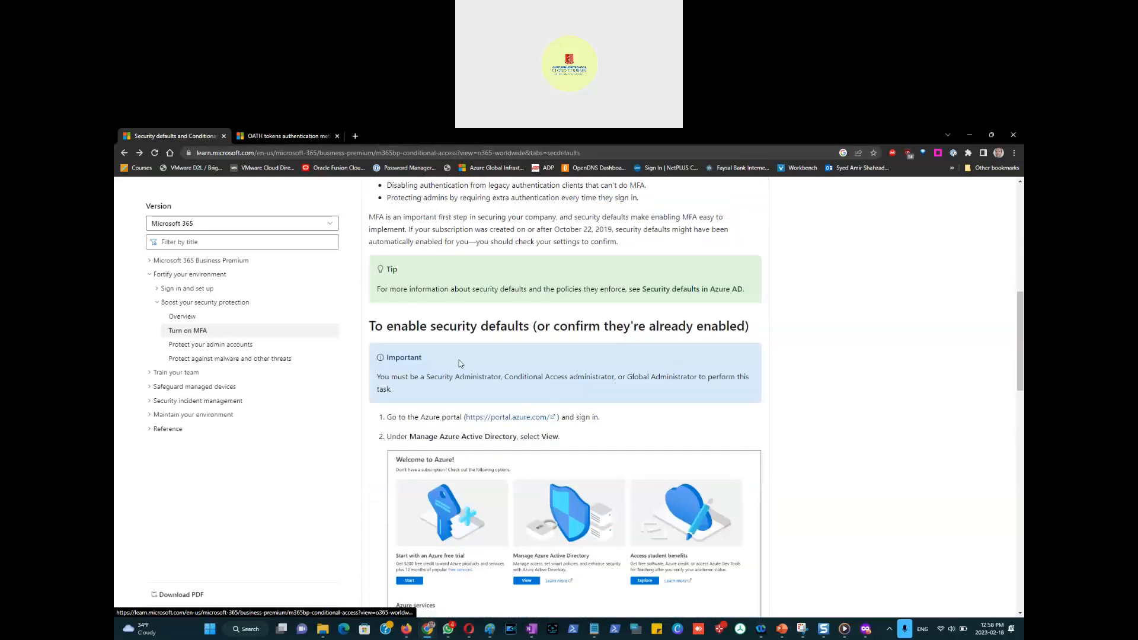
scroll(463, 361, down, 2)
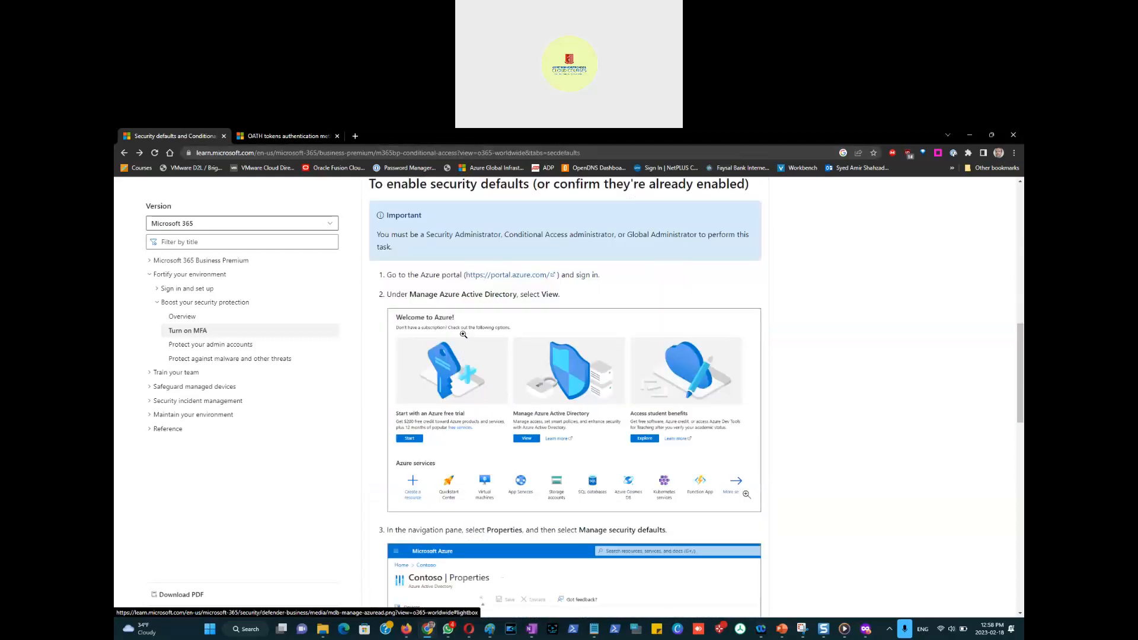
scroll(464, 335, up, 3)
scroll(449, 245, up, 3)
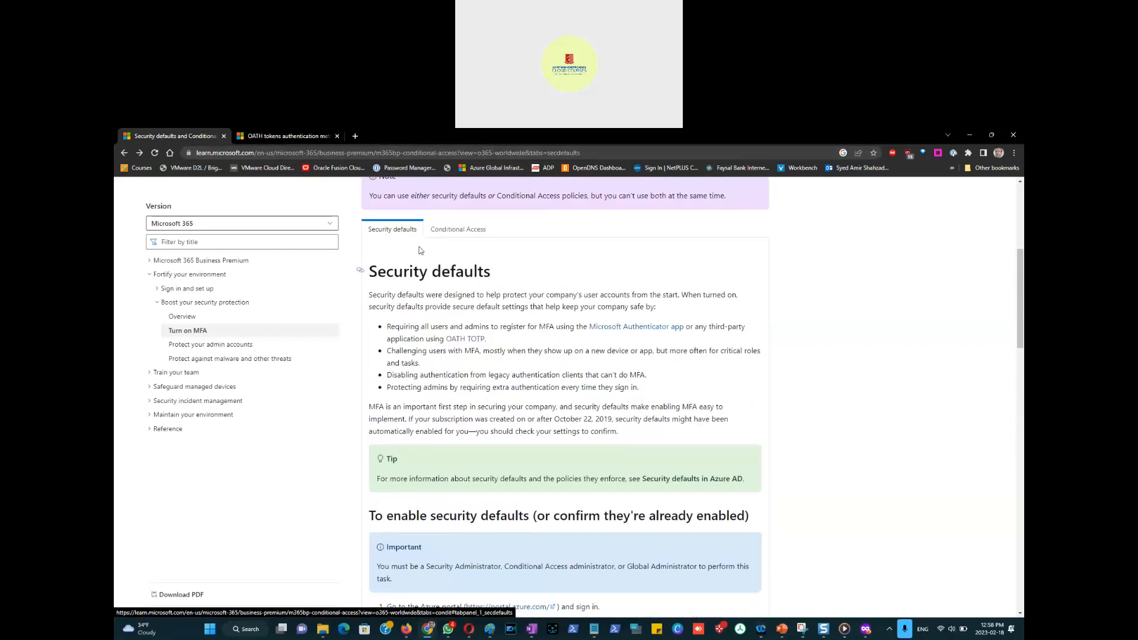
scroll(450, 351, down, 3)
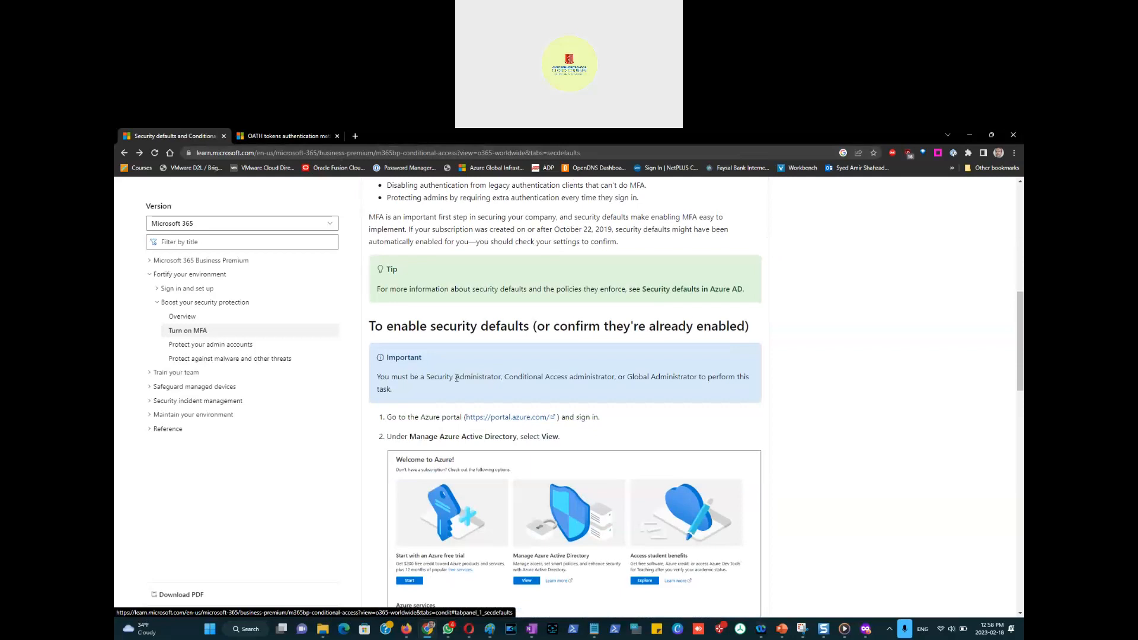
scroll(456, 378, down, 3)
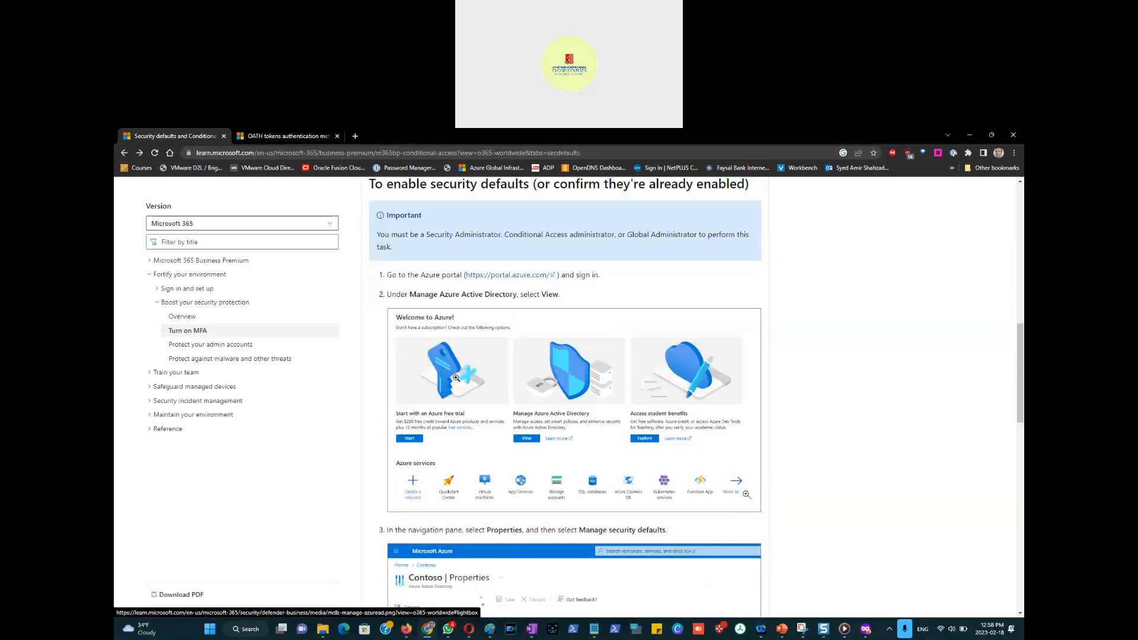
scroll(456, 377, down, 8)
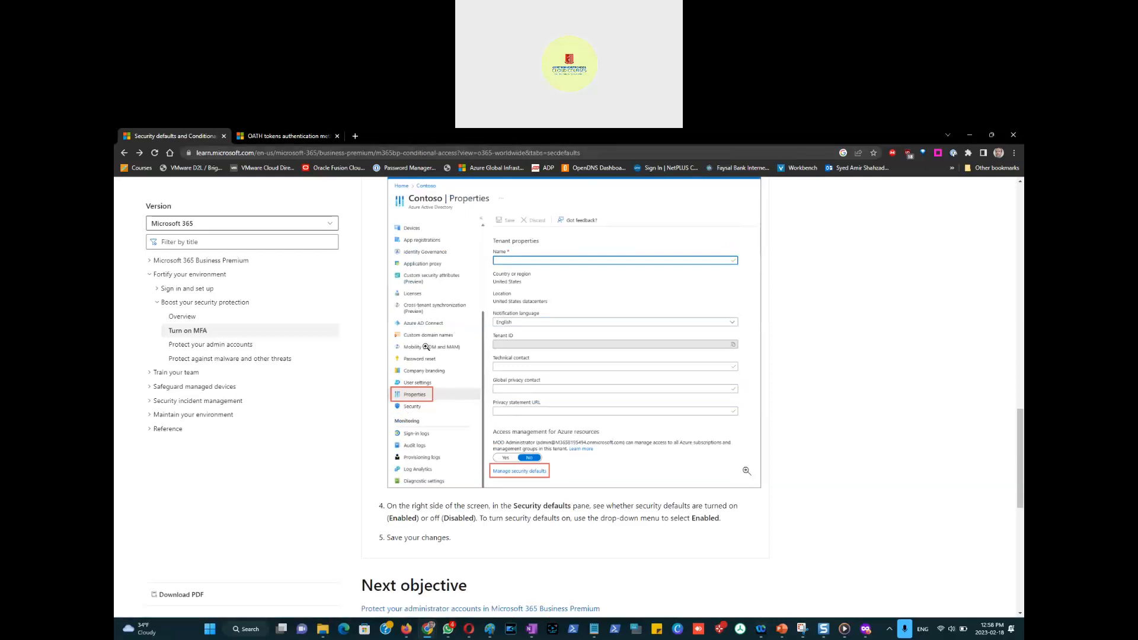
key(alt+Tab)
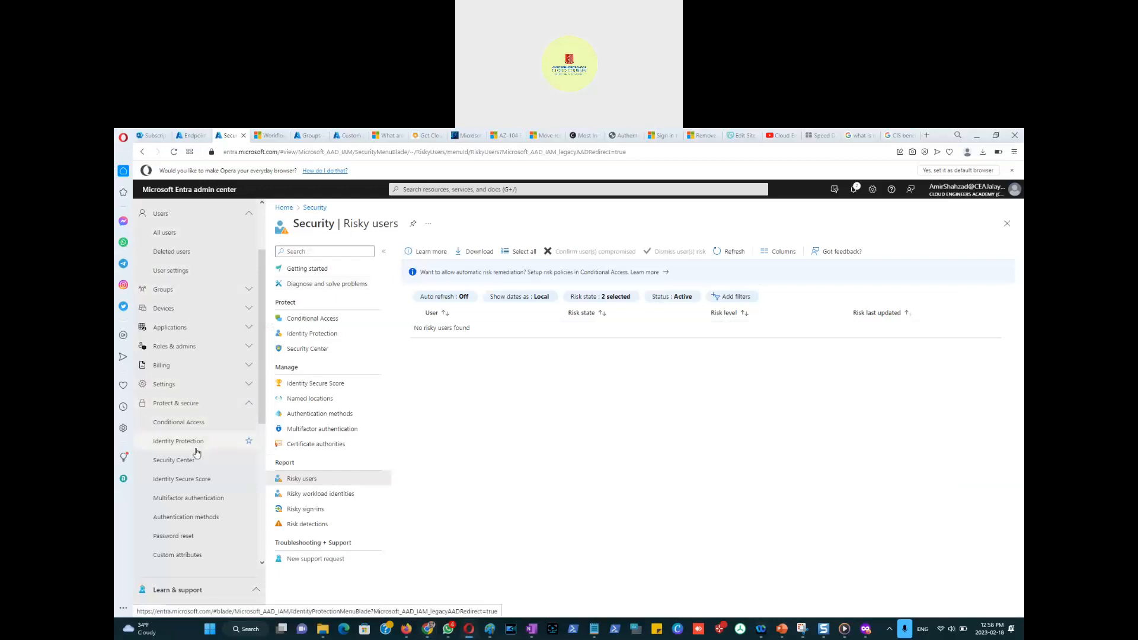
Expand the Hybrid management and Monitoring & health sidebar groups.
scroll(196, 522, down, 3)
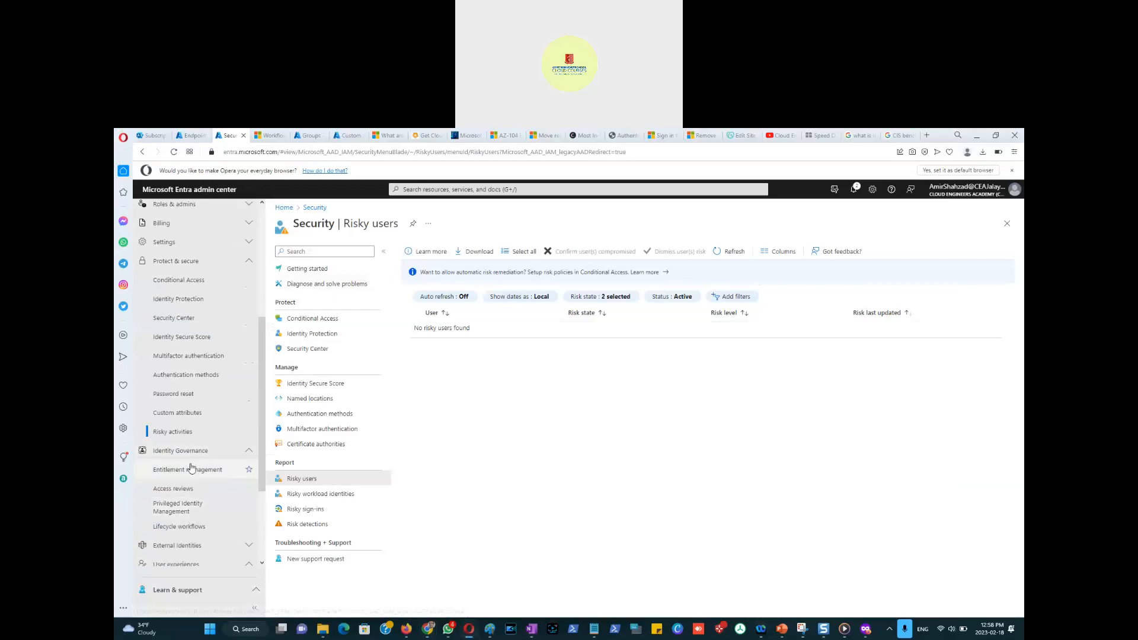
scroll(191, 466, down, 3)
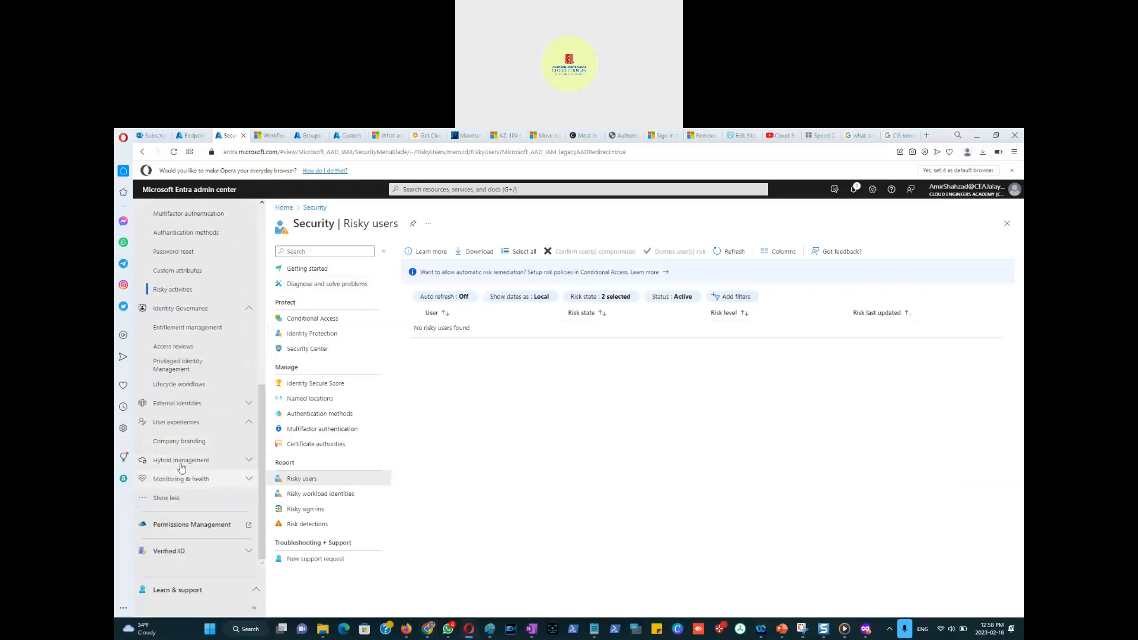
click(182, 465)
click(186, 501)
Open Verified ID organization settings, which require registering the organization first.
scroll(186, 498, down, 3)
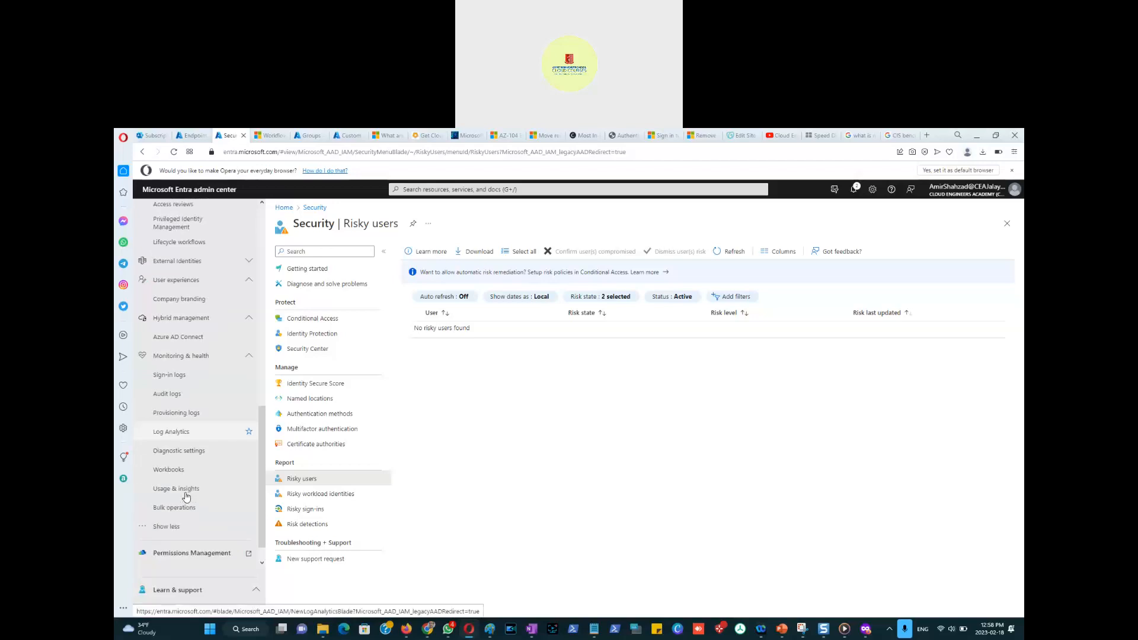
scroll(186, 496, down, 1)
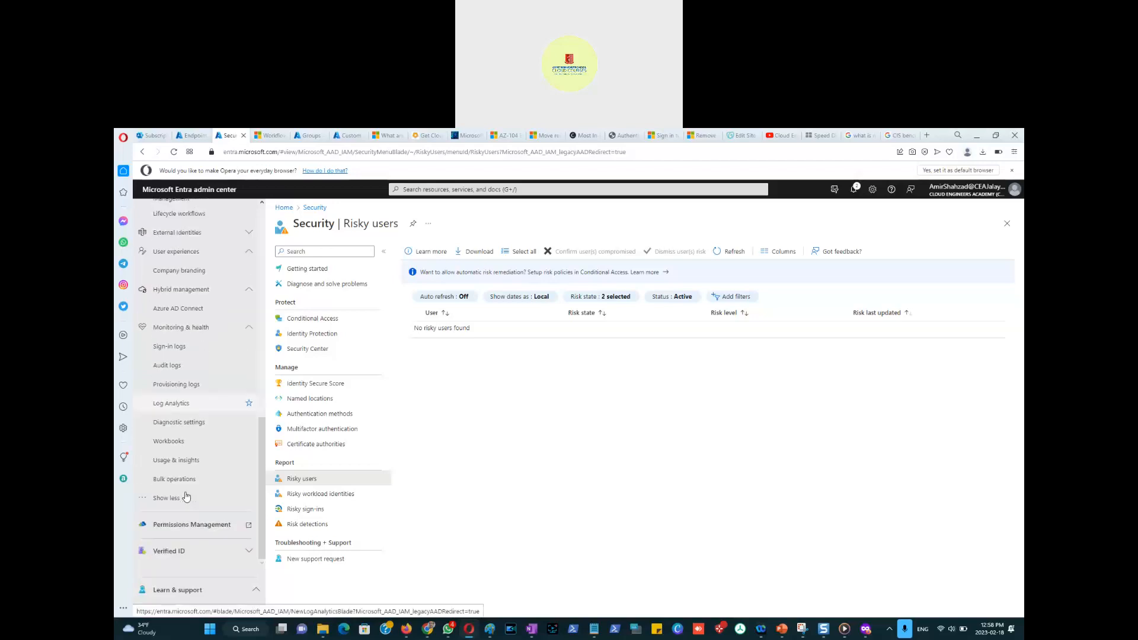
click(207, 552)
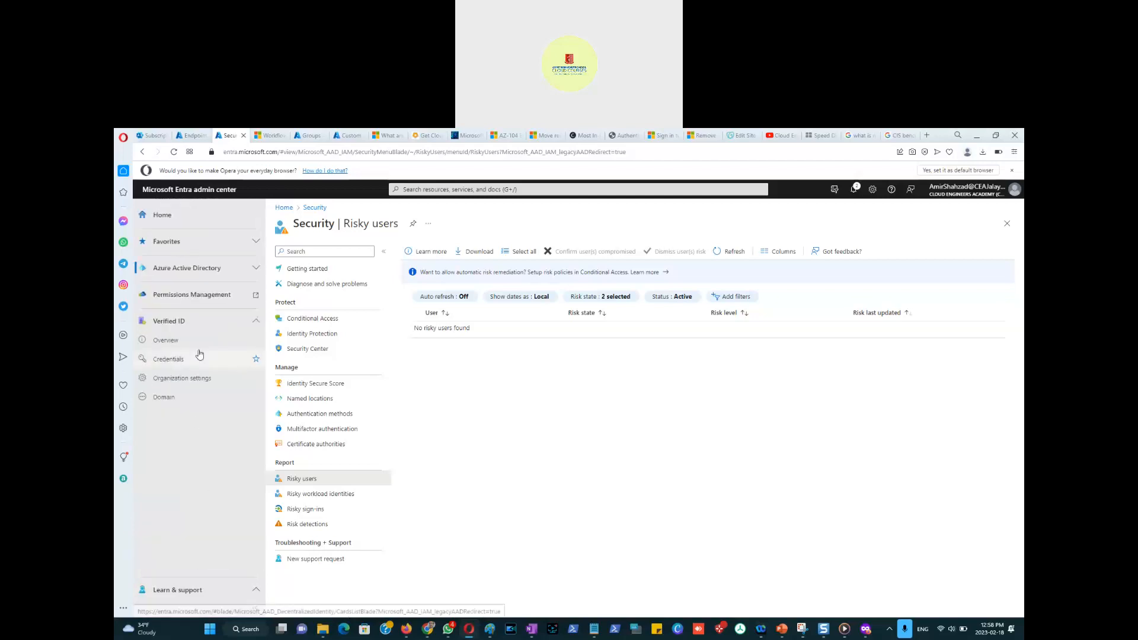
click(192, 381)
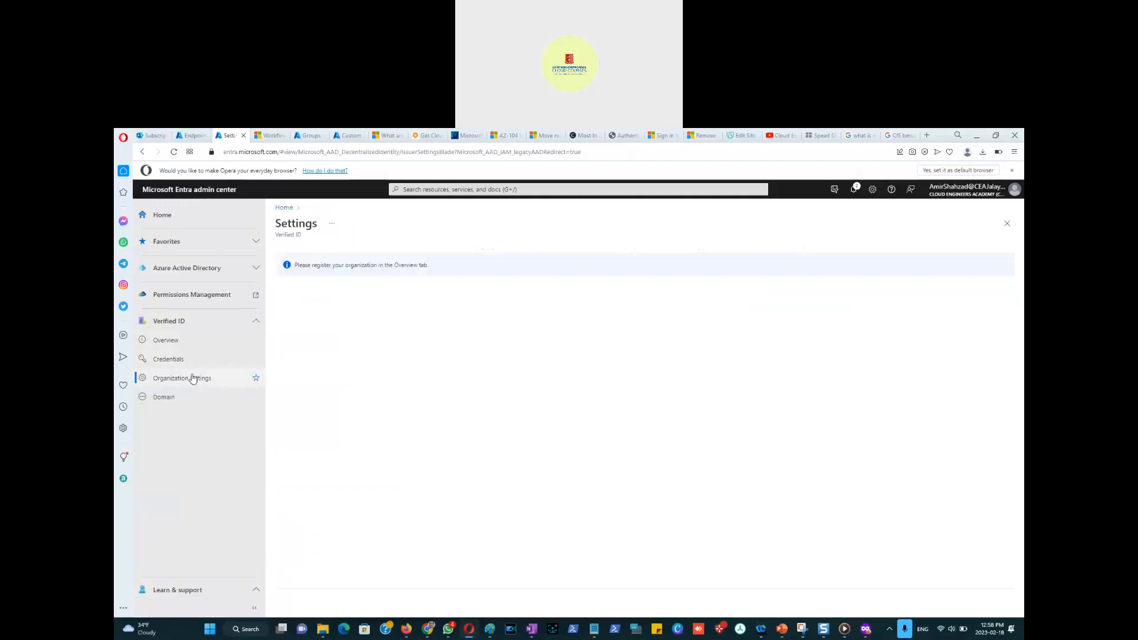
click(183, 246)
click(184, 268)
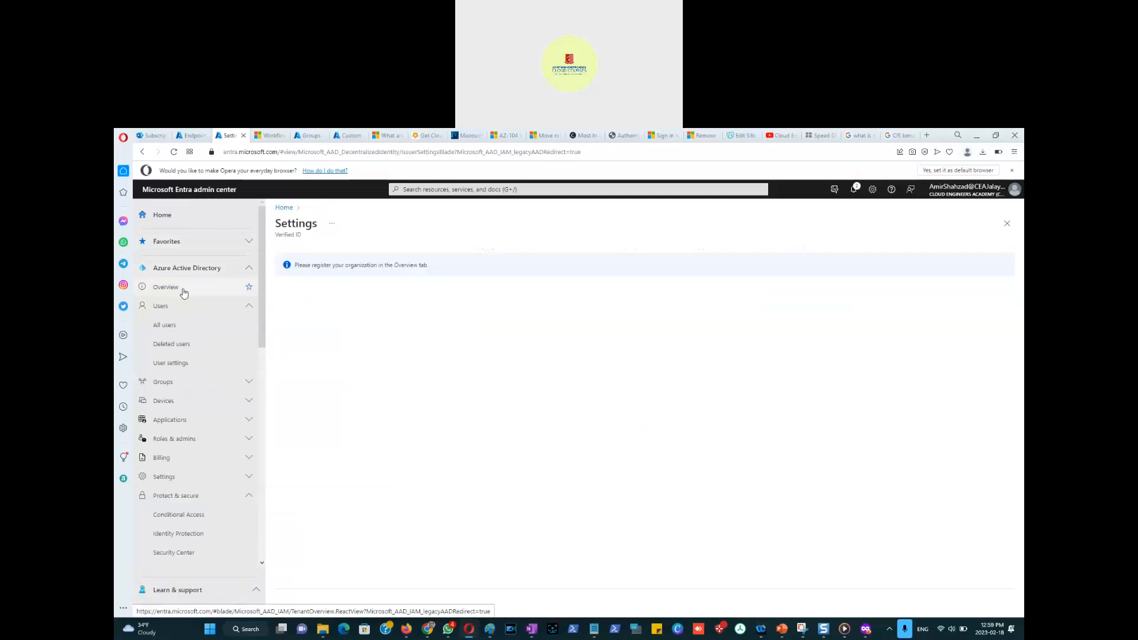
Open the Cloud Engineers Academy tenant Overview and scan its basic information.
click(184, 293)
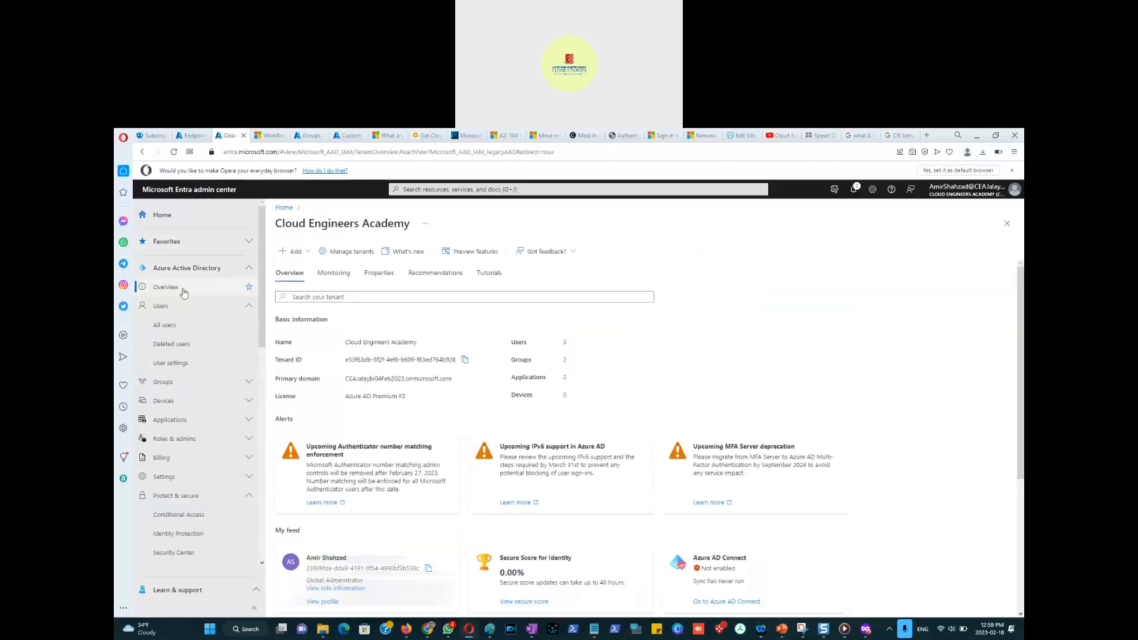
scroll(451, 444, down, 4)
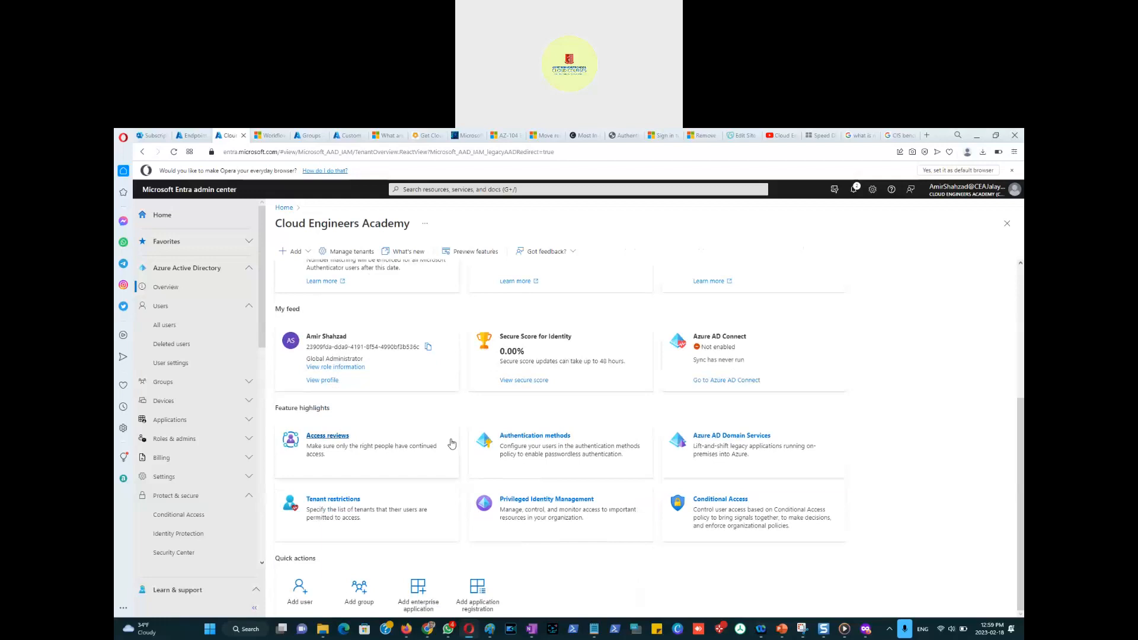
scroll(451, 444, up, 4)
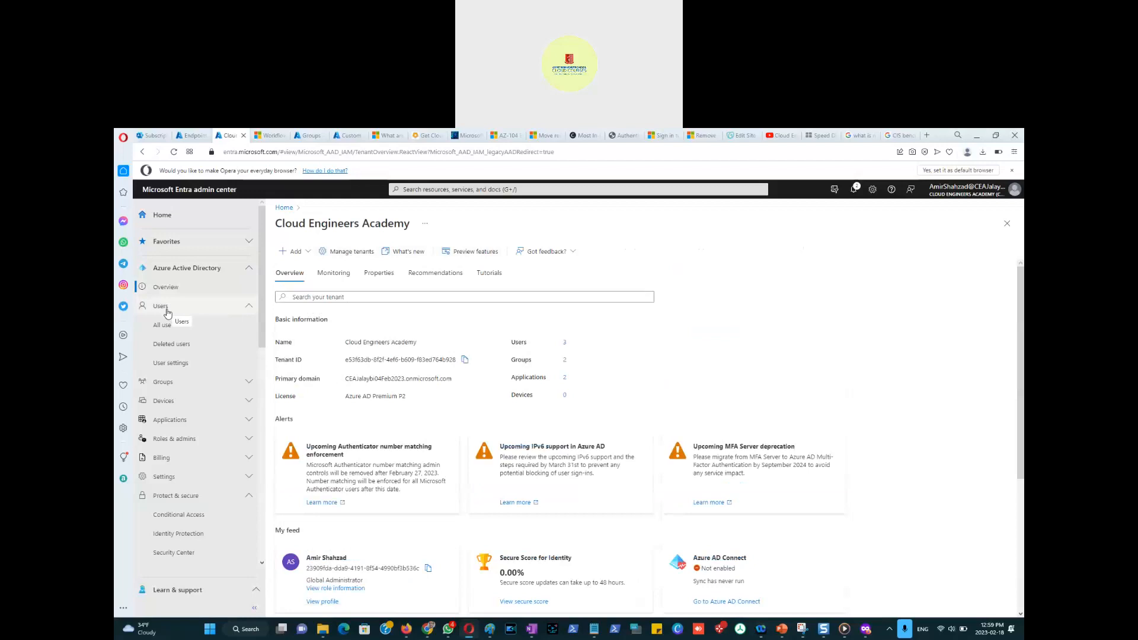
Expand the Devices, Applications, Roles & admins, Billing and Settings sidebar groups.
click(173, 407)
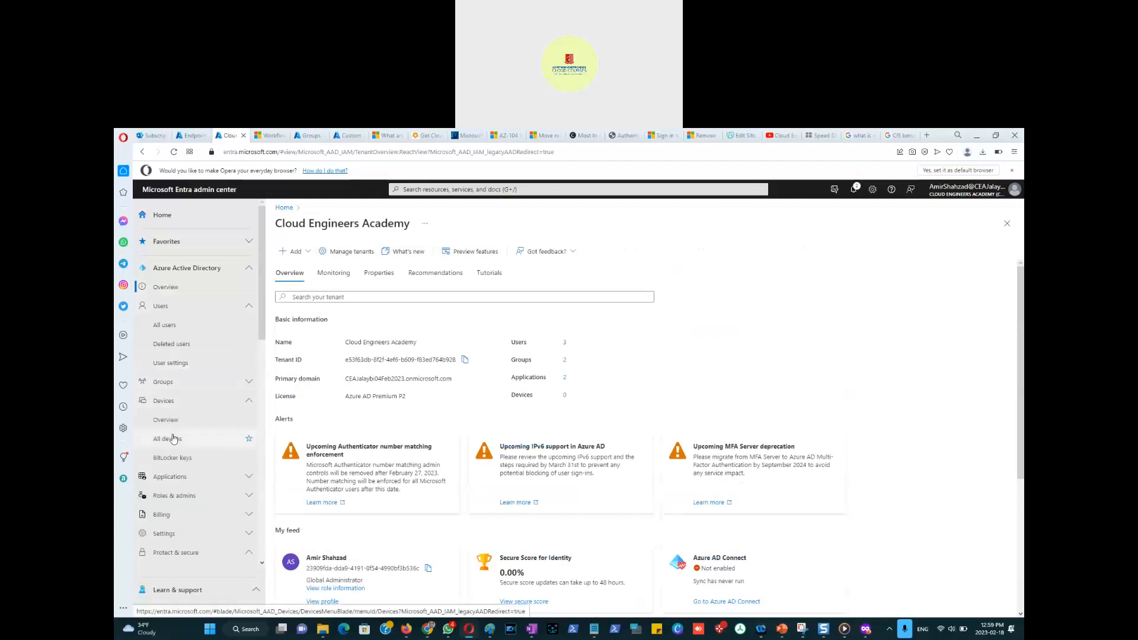
scroll(174, 415, down, 1)
click(174, 434)
scroll(176, 437, down, 2)
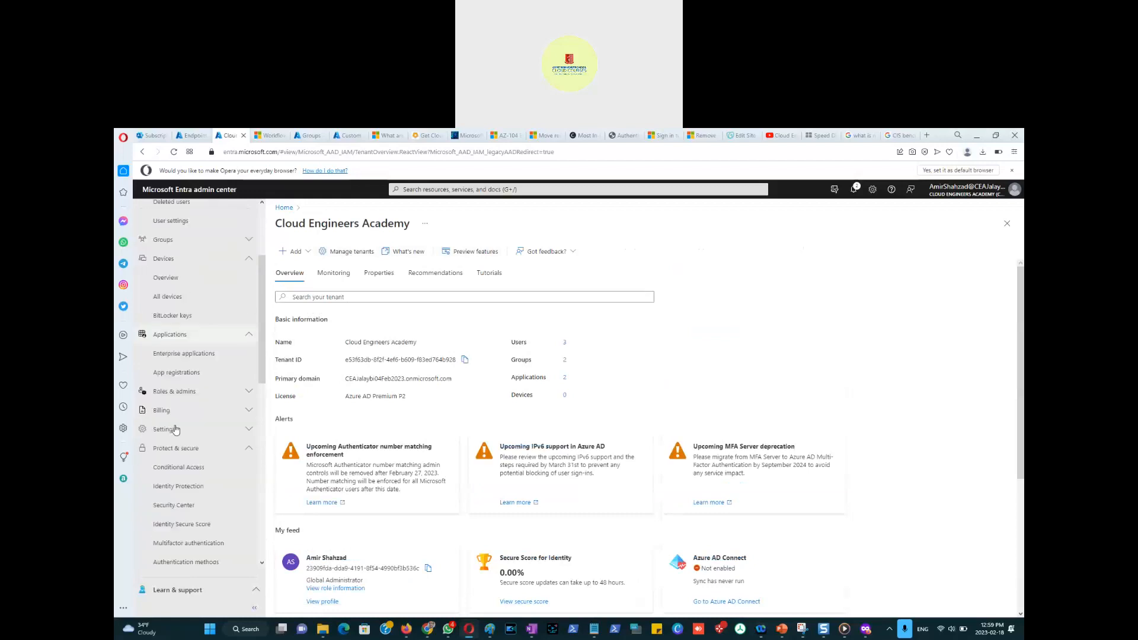
click(182, 398)
scroll(182, 398, down, 2)
click(180, 379)
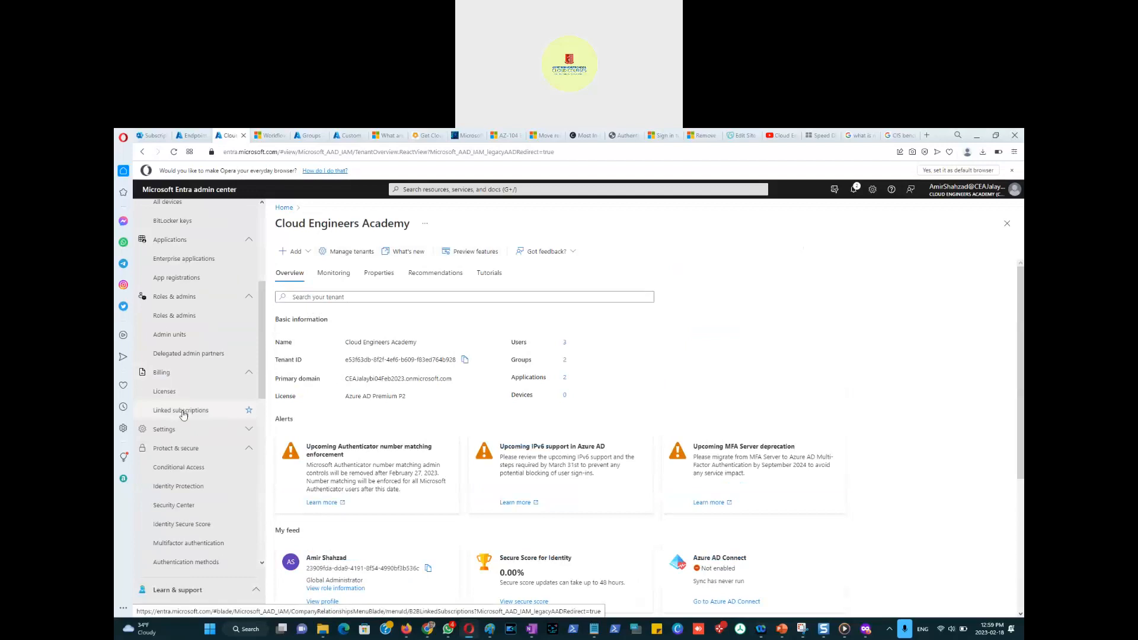
scroll(180, 386, down, 1)
click(181, 385)
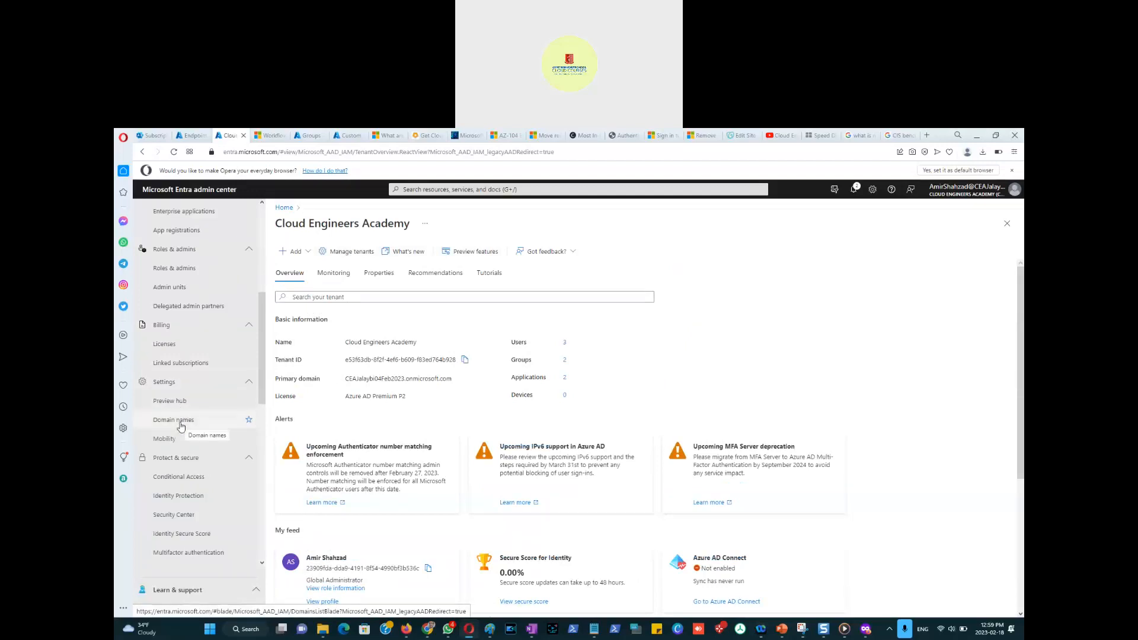
Expand External Identities and review the User experiences group in the sidebar.
scroll(177, 444, down, 2)
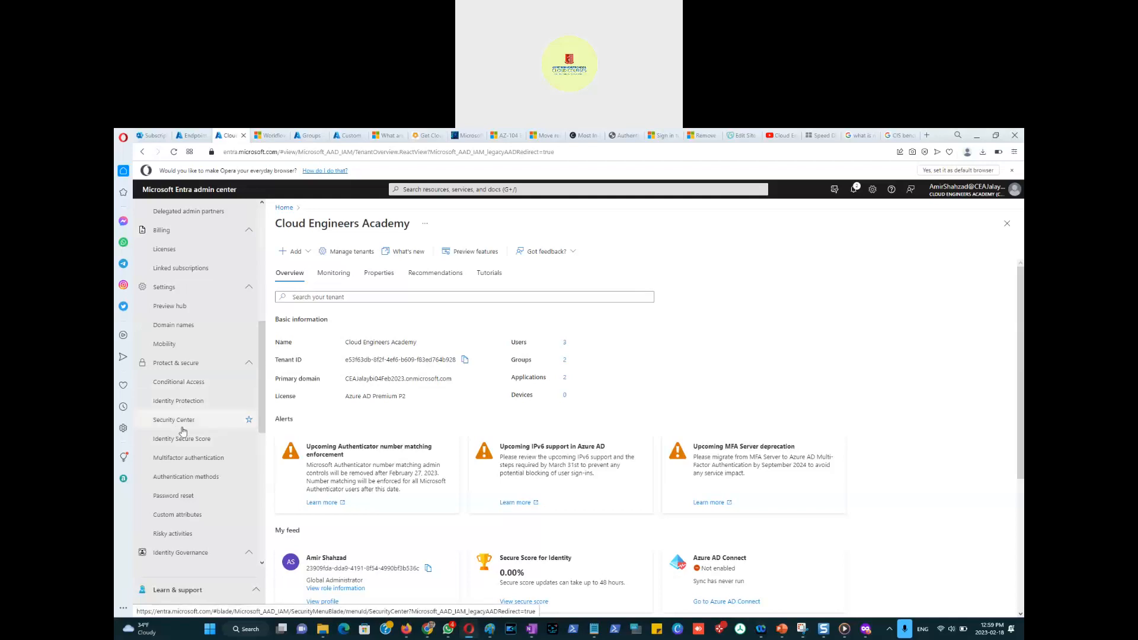
scroll(185, 481, down, 2)
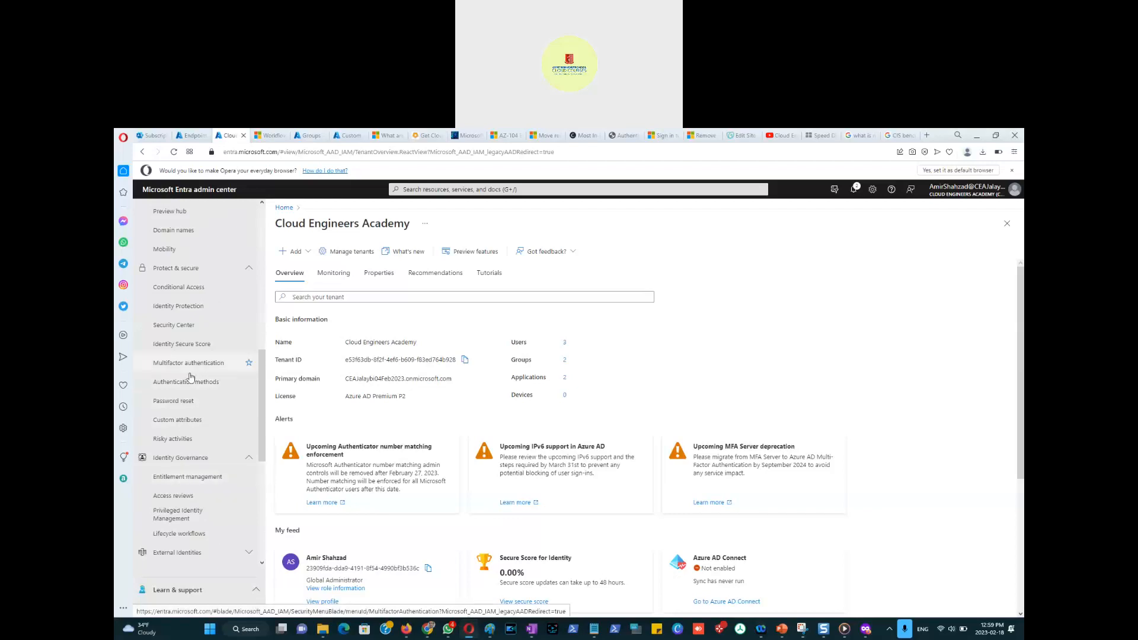
scroll(191, 439, down, 1)
scroll(191, 441, down, 2)
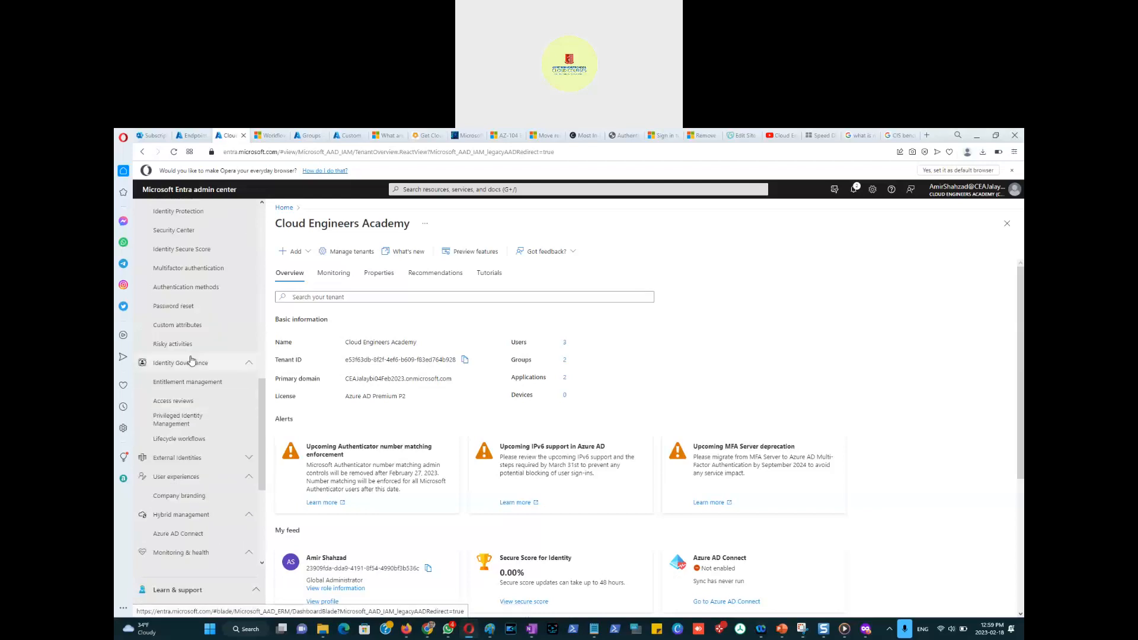
click(197, 460)
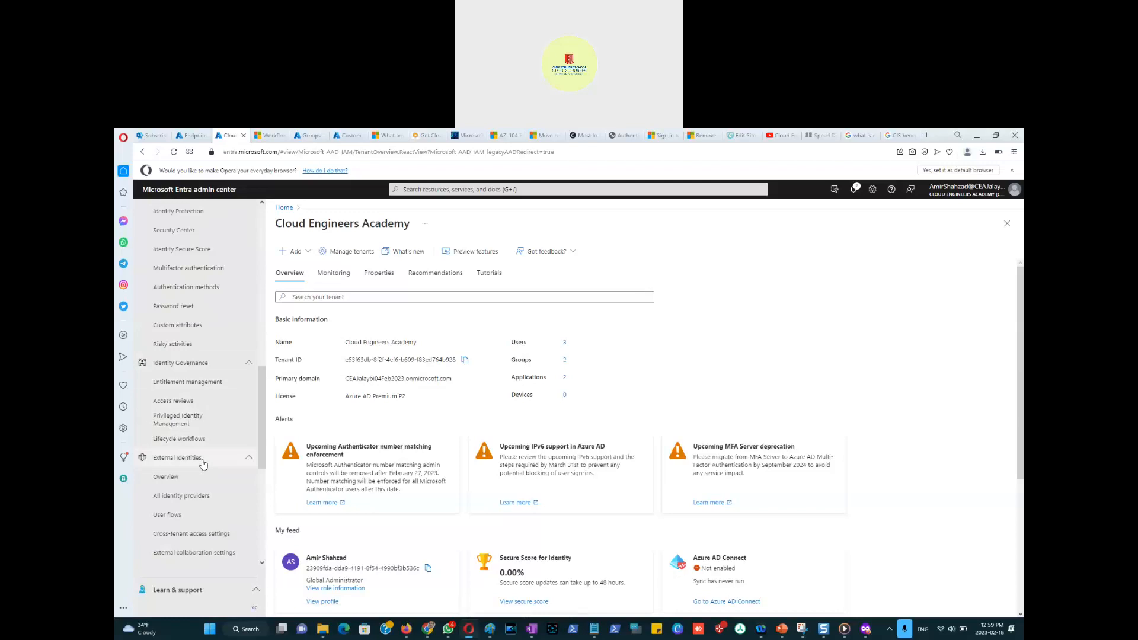
scroll(202, 464, down, 3)
click(197, 477)
click(198, 478)
scroll(199, 462, down, 3)
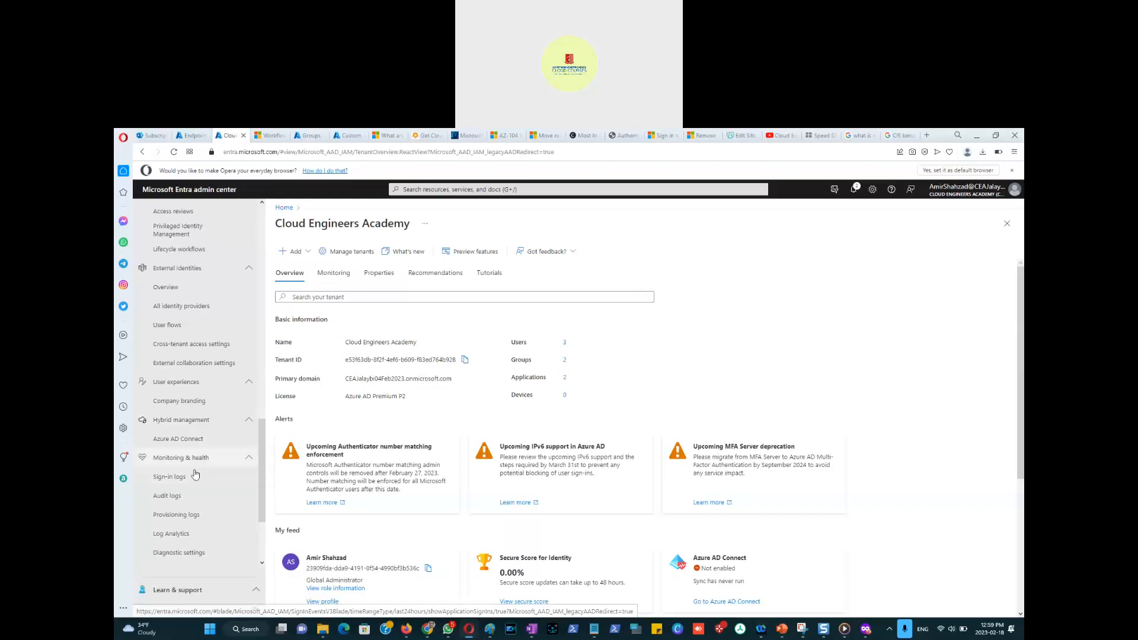
scroll(195, 522, down, 3)
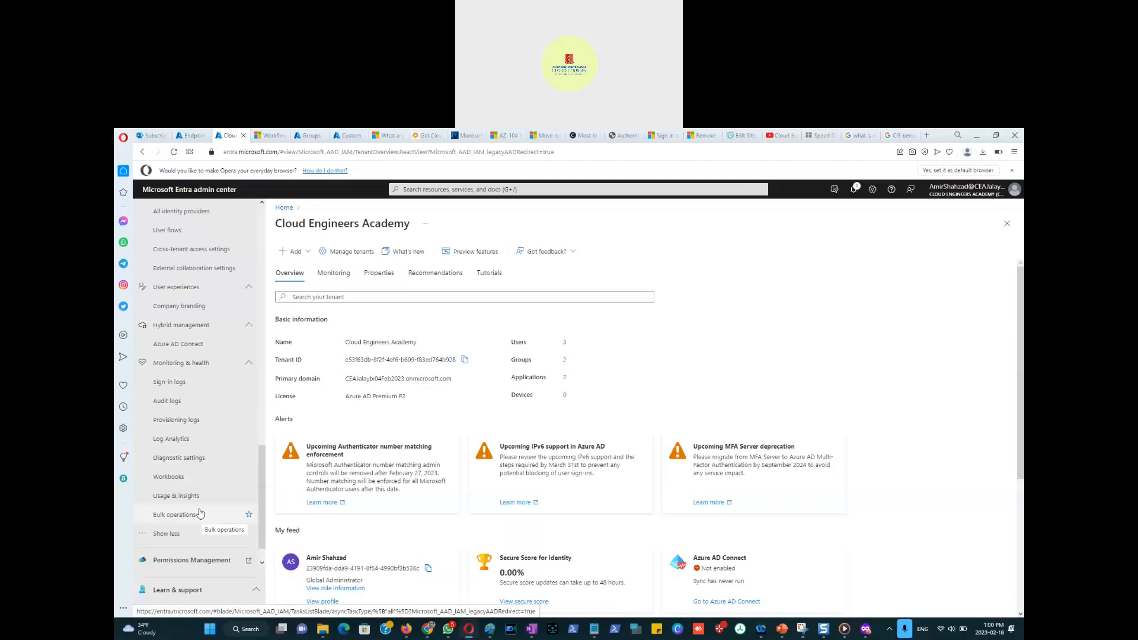
click(480, 188)
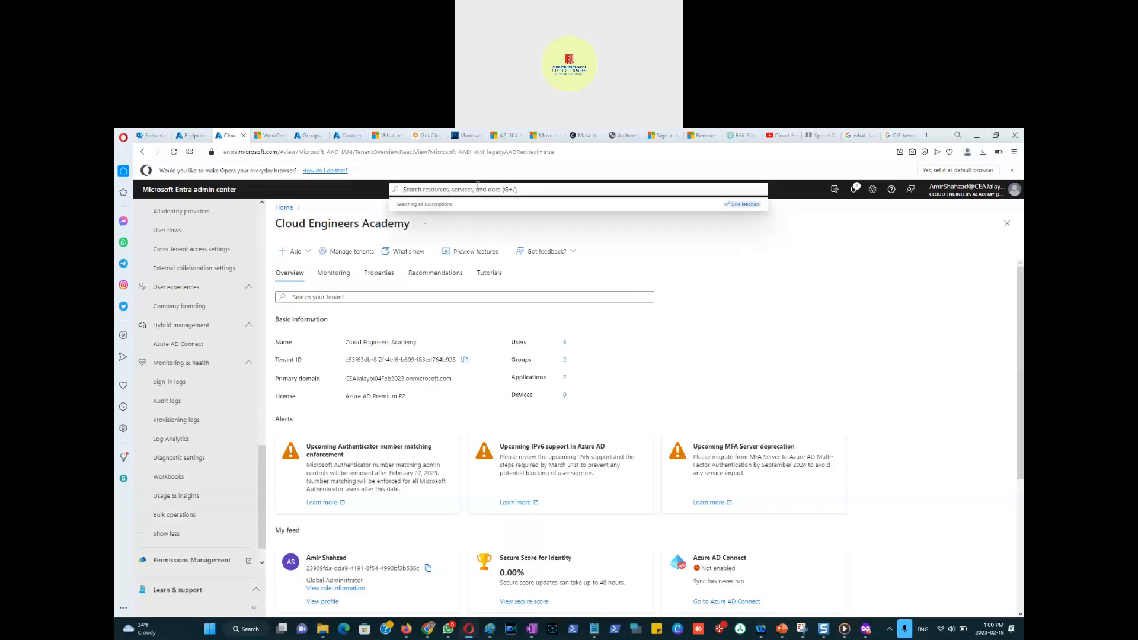
Search 'security defaults' and open the 'Azure Security Defaults - Microsoft Q&A' thread.
text(security)
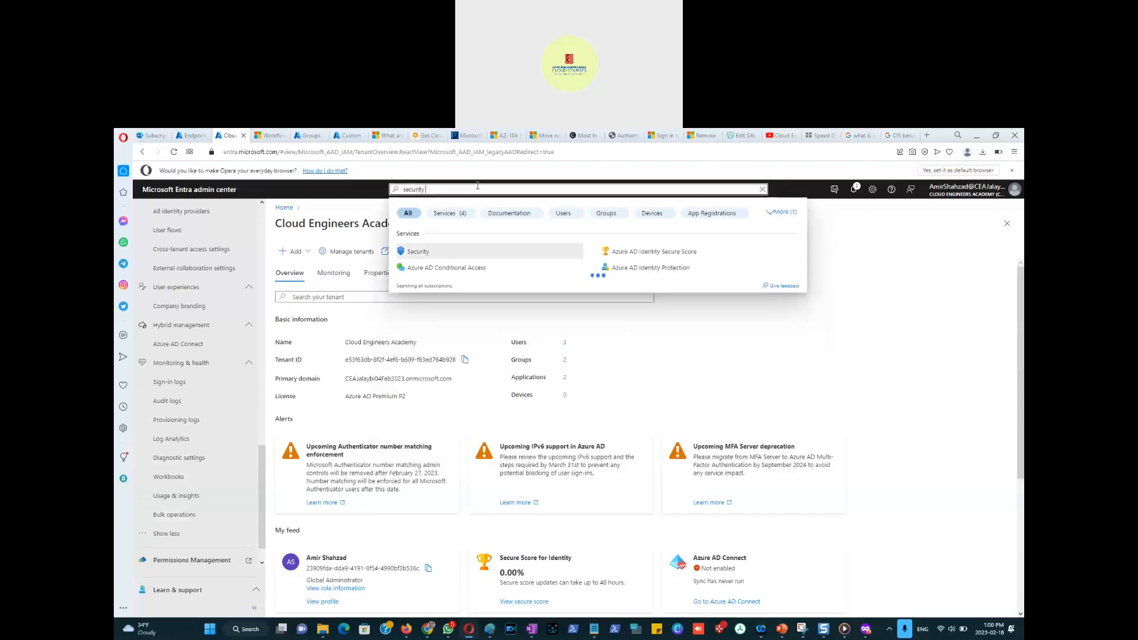
text( defaults)
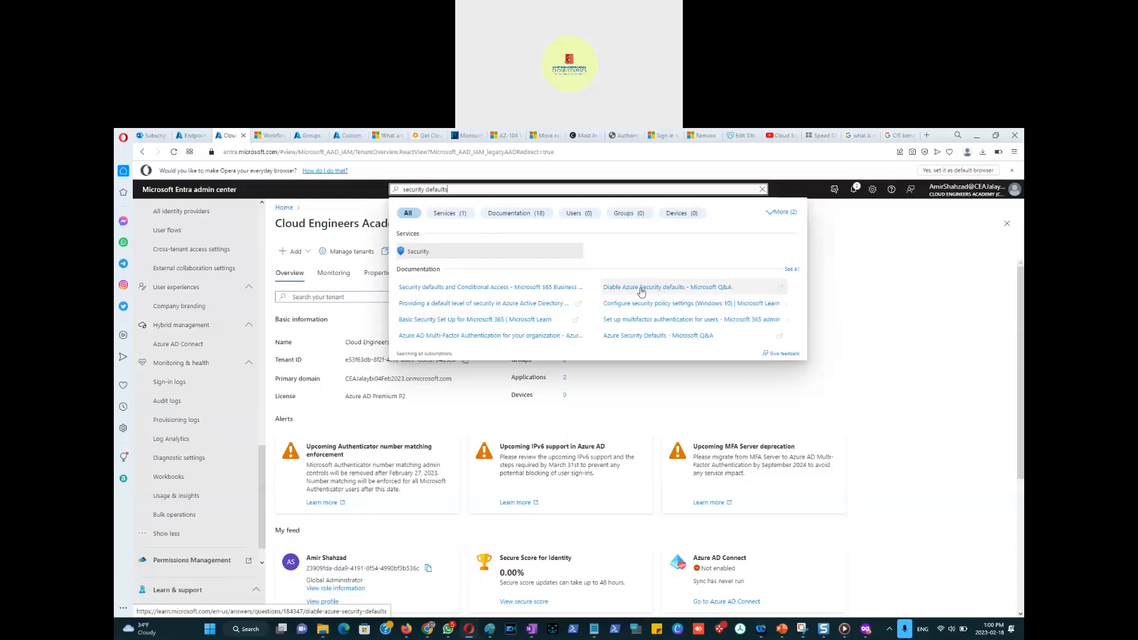
click(643, 337)
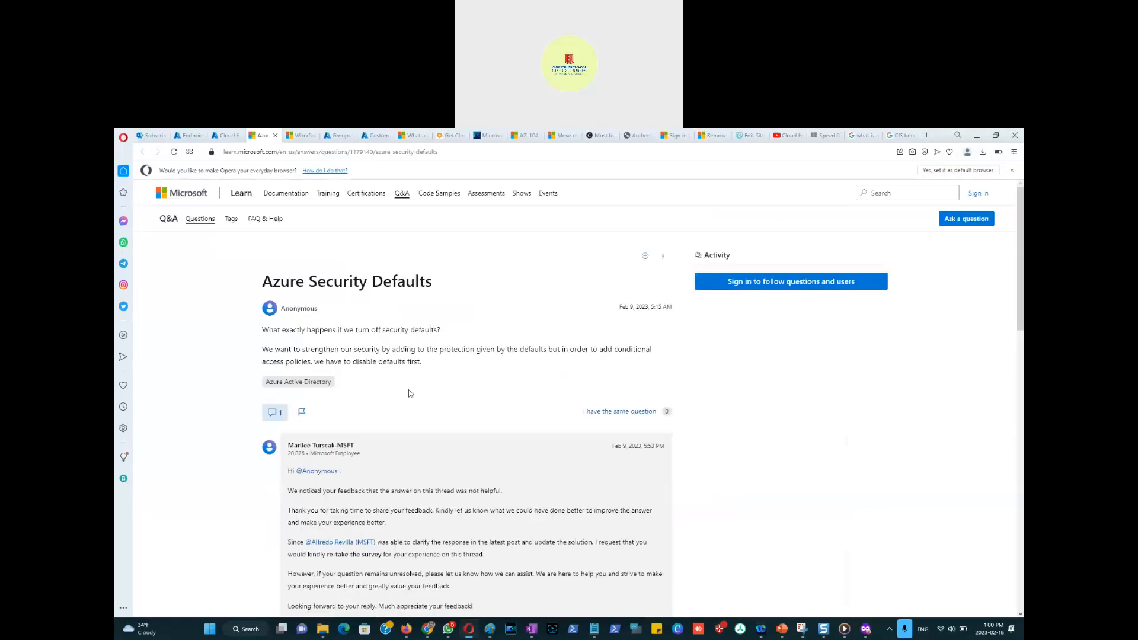
Read the Q&A answers and follow the link to 'Security defaults in Azure AD'.
scroll(392, 366, down, 4)
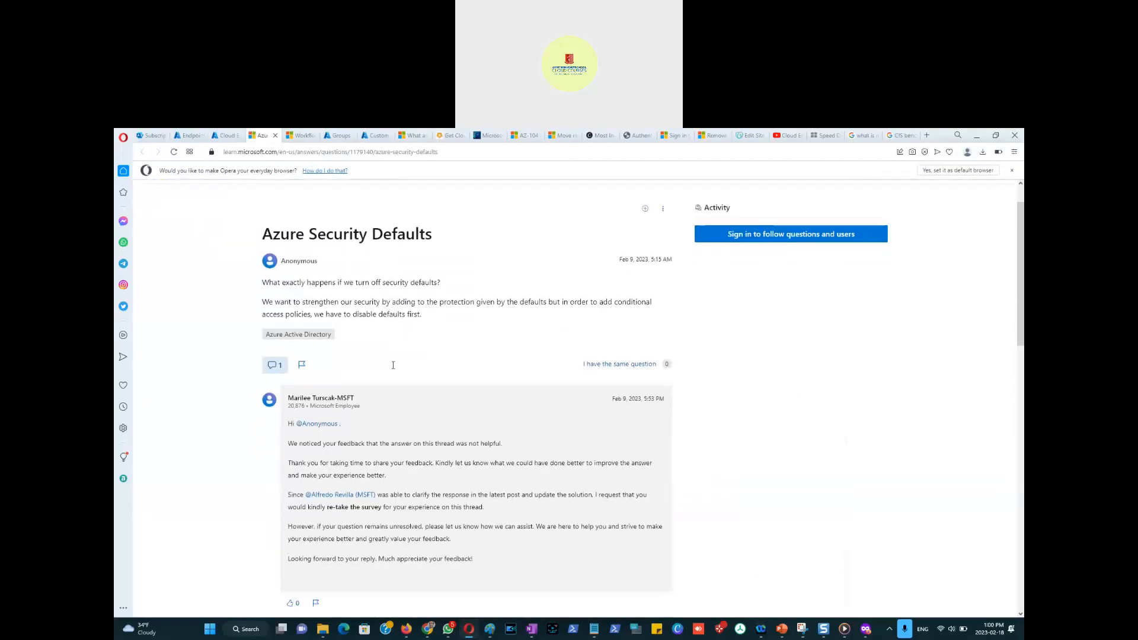
scroll(393, 365, down, 3)
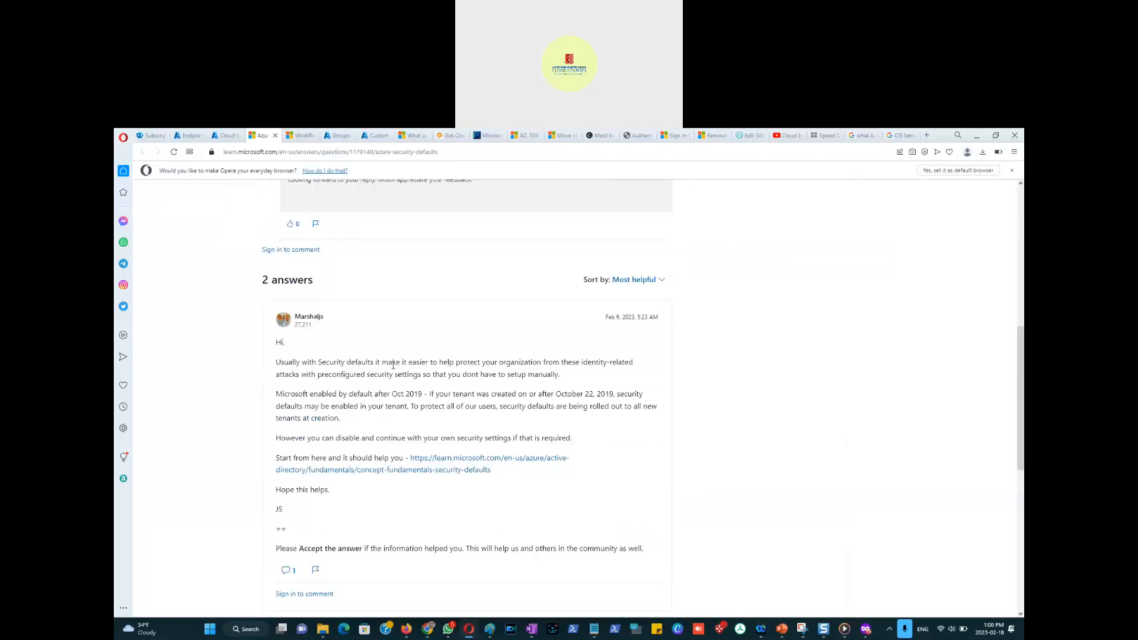
scroll(394, 366, down, 2)
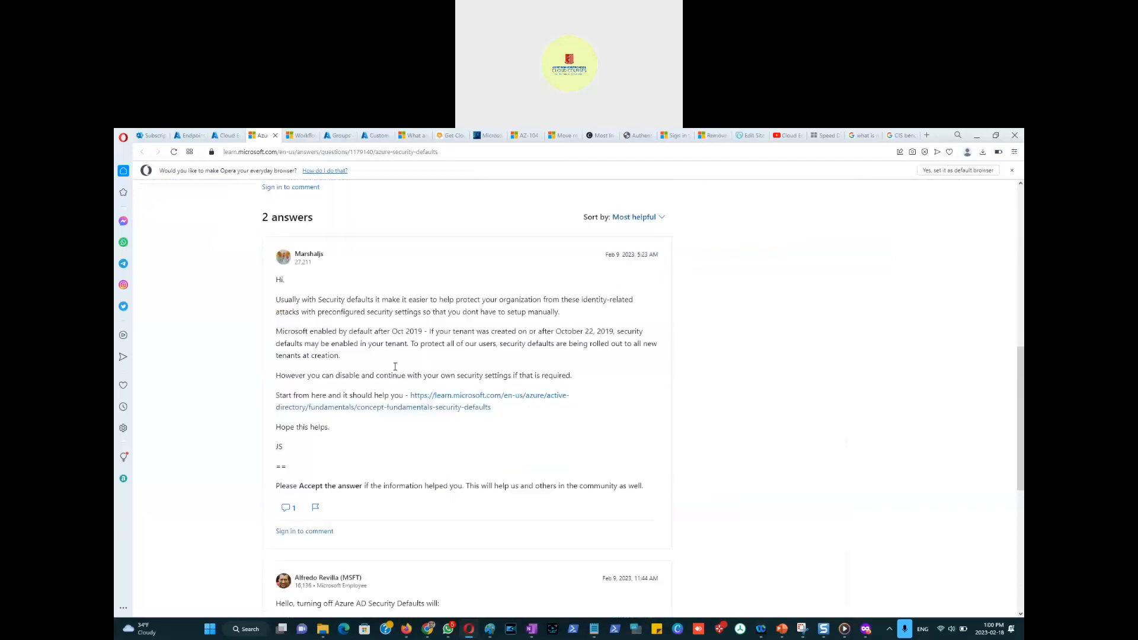
scroll(415, 394, down, 3)
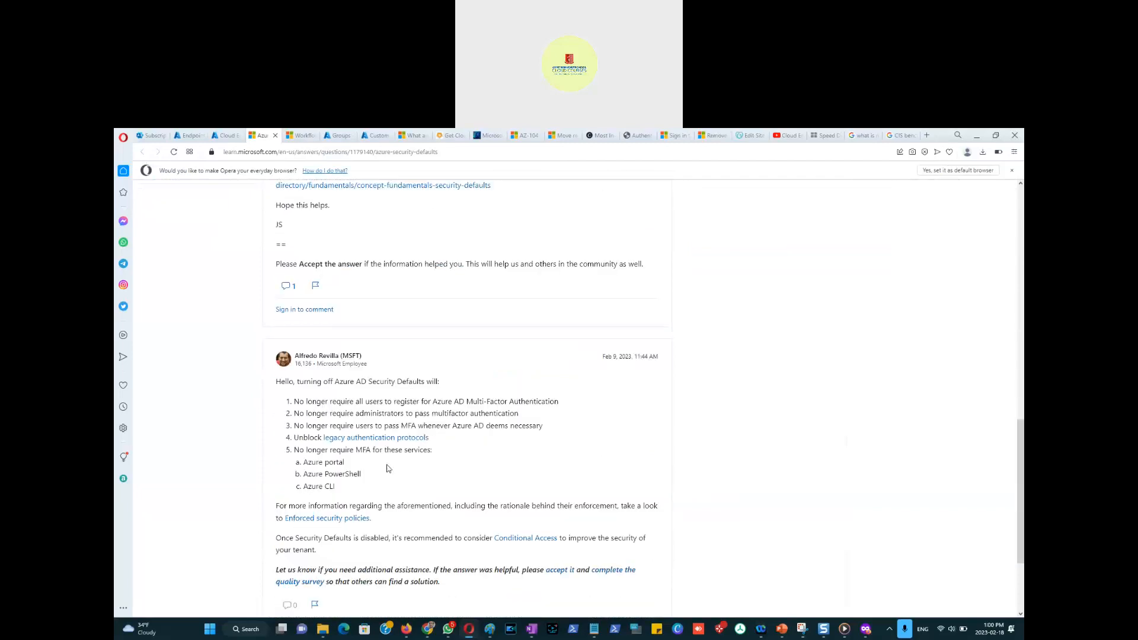
scroll(477, 461, down, 2)
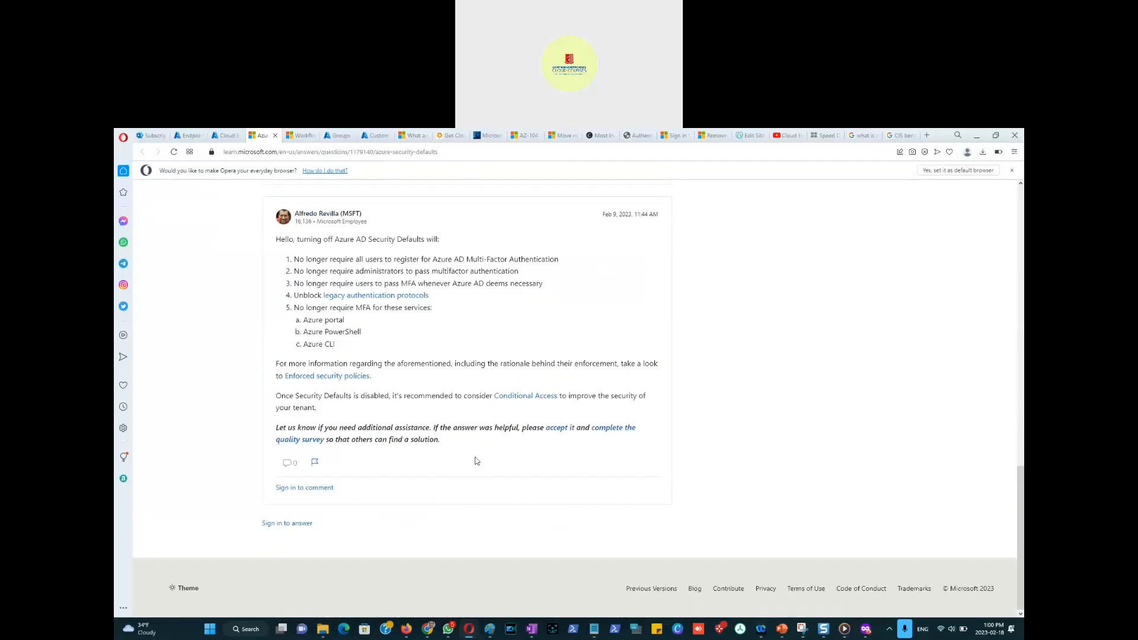
scroll(414, 293, up, 6)
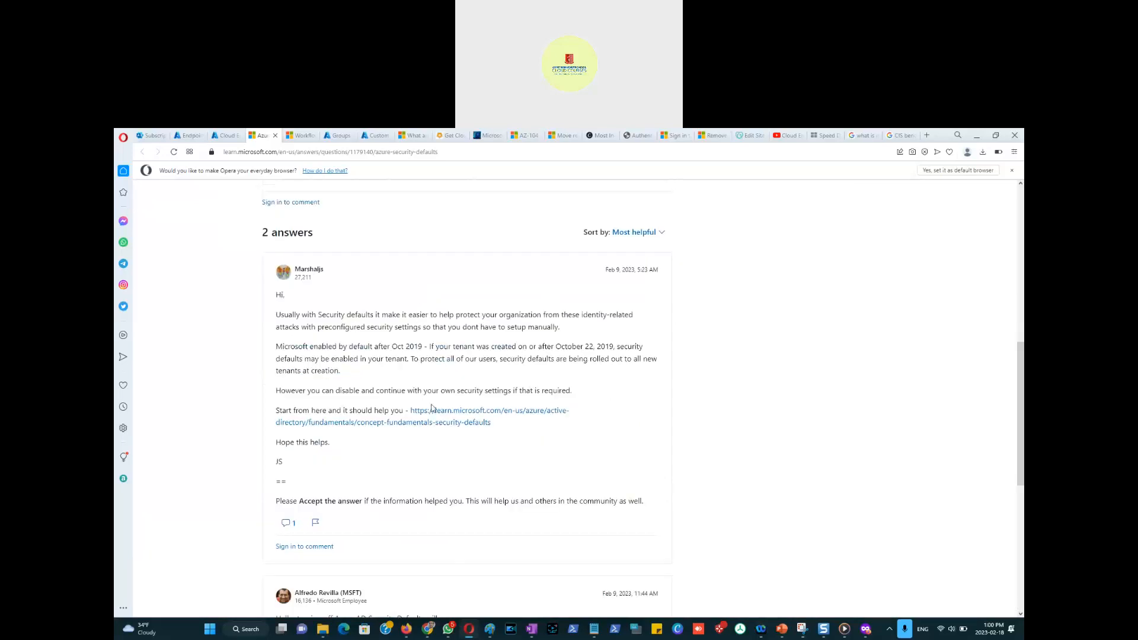
click(438, 424)
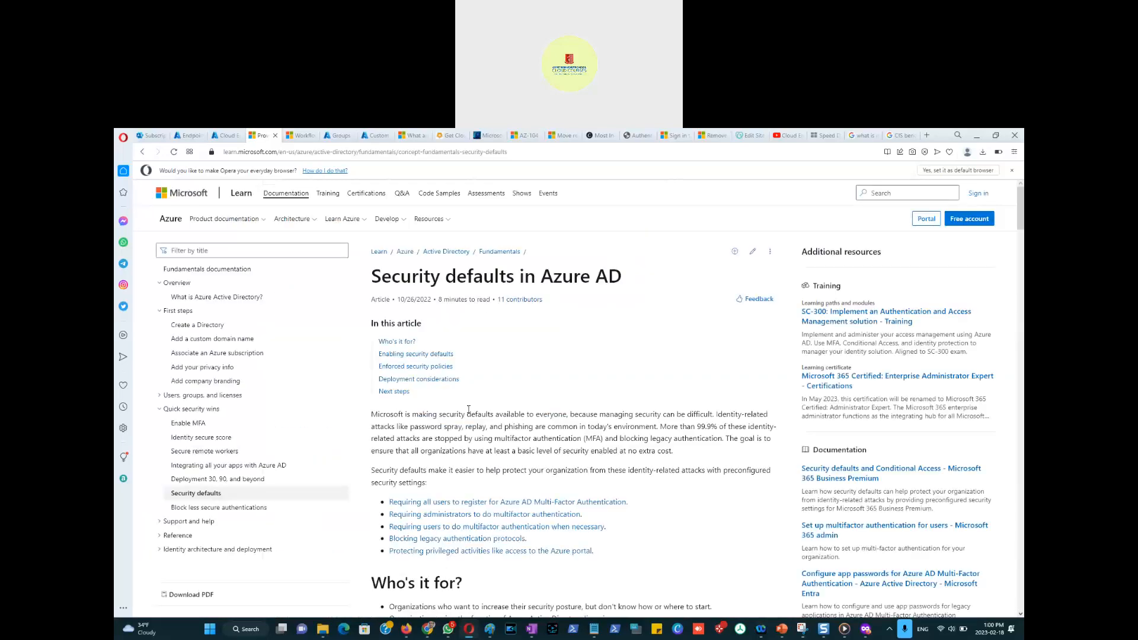
scroll(545, 394, down, 5)
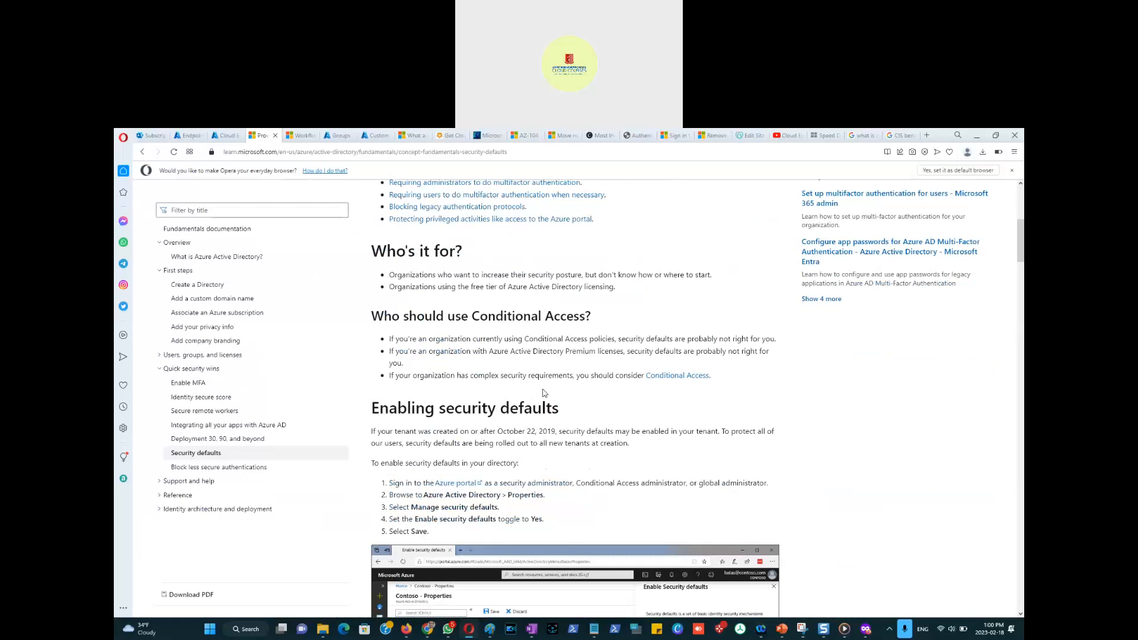
scroll(544, 393, down, 4)
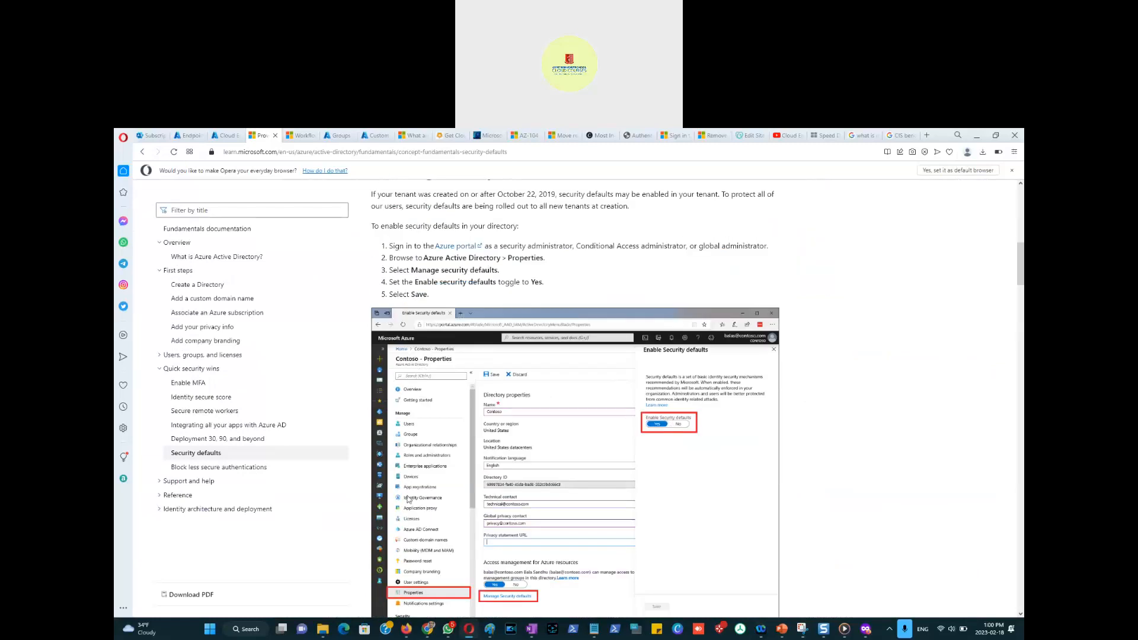
scroll(415, 480, down, 2)
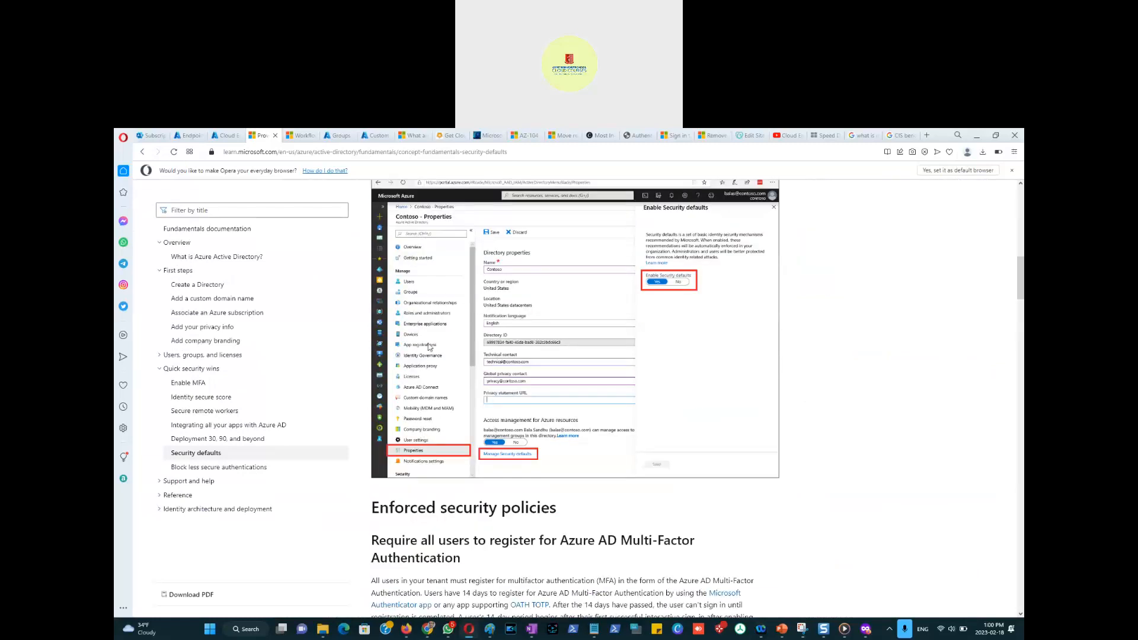
scroll(427, 406, down, 6)
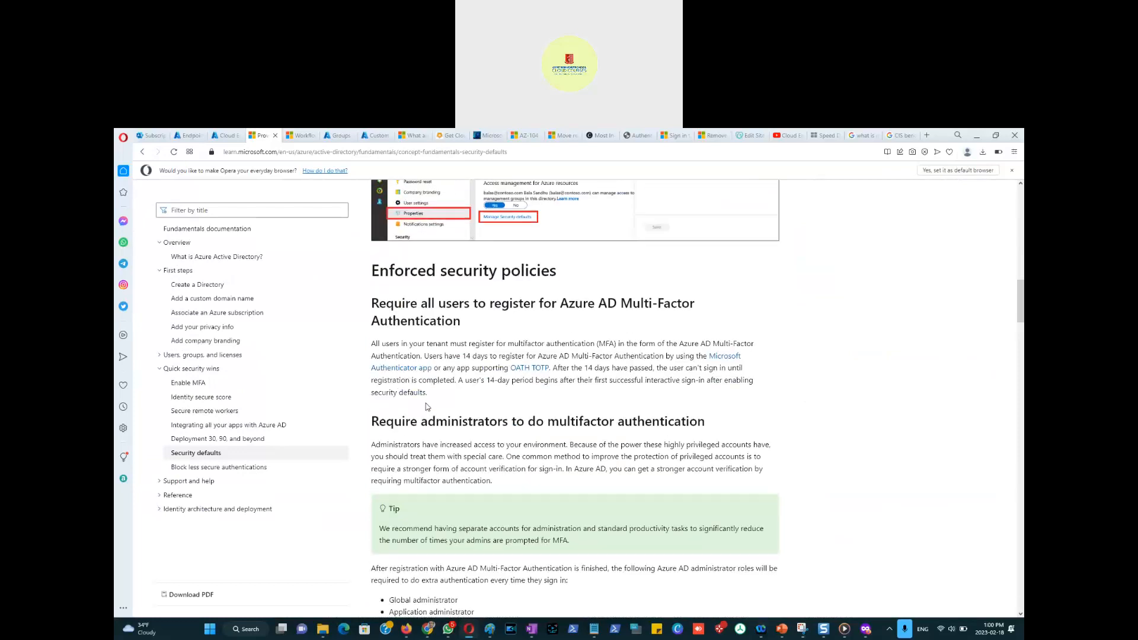
scroll(425, 409, up, 5)
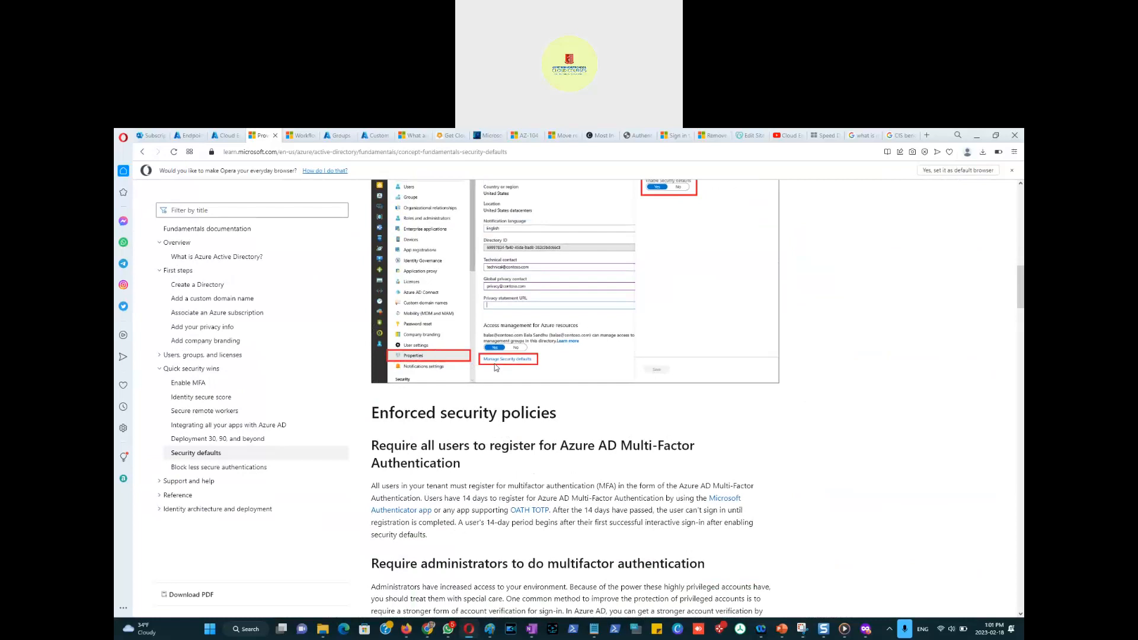
scroll(494, 368, up, 2)
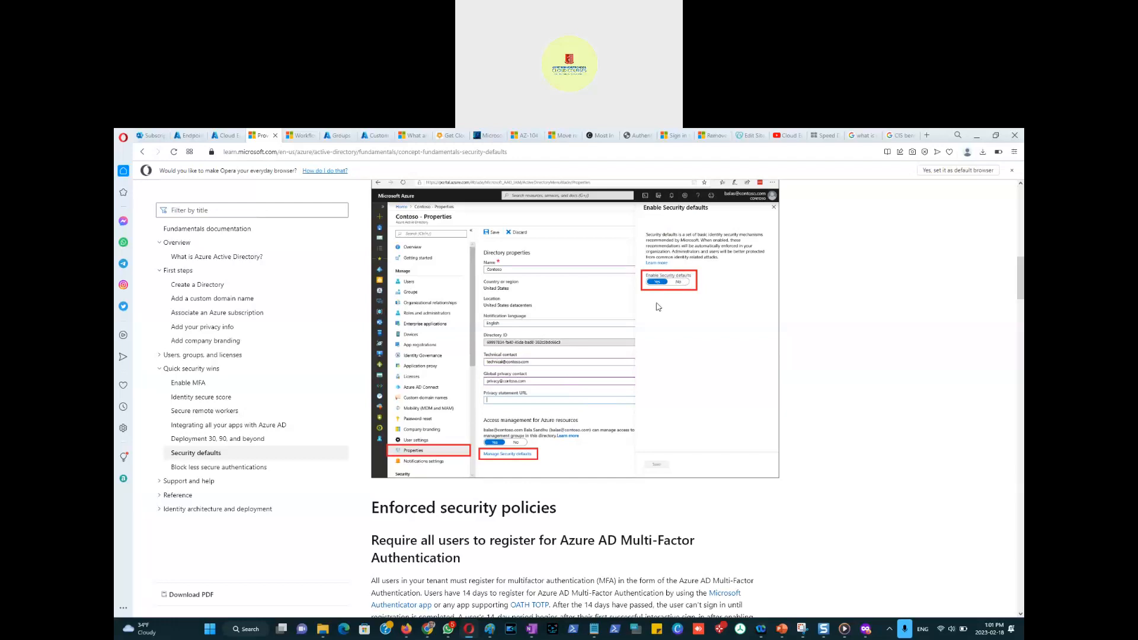
scroll(664, 304, down, 2)
scroll(664, 304, up, 4)
scroll(663, 304, up, 5)
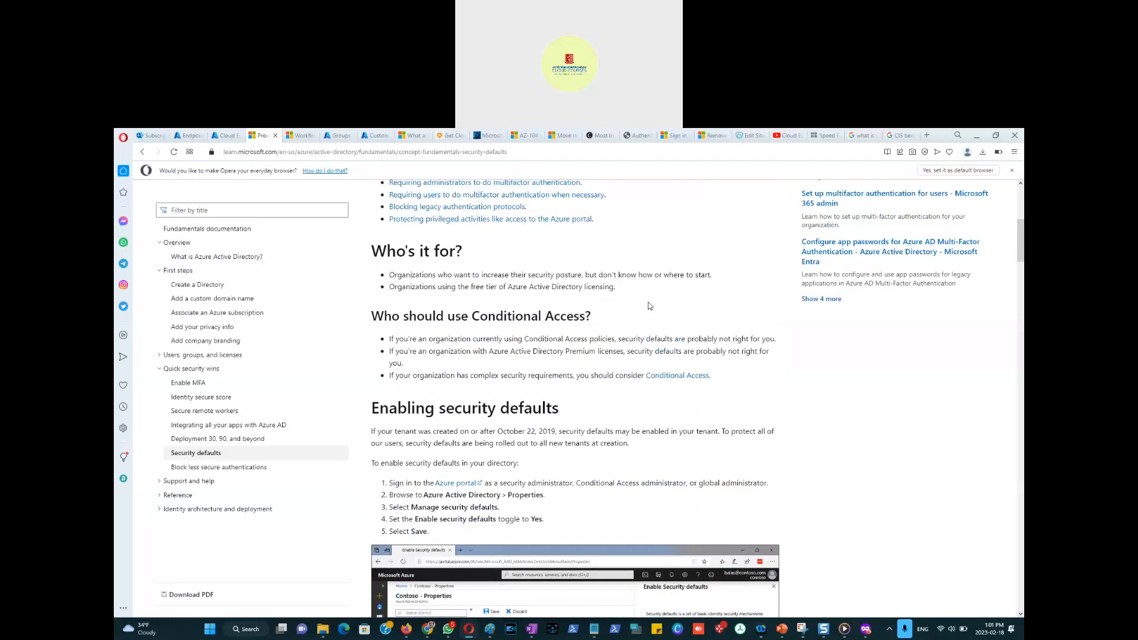
scroll(648, 306, down, 2)
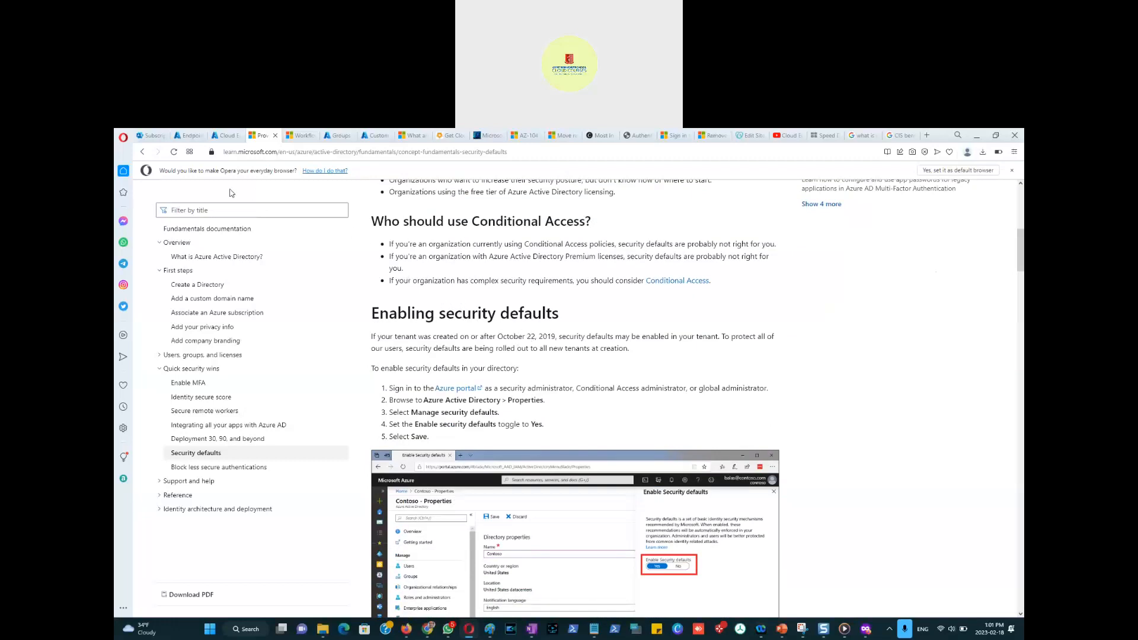
Return to the Entra admin center tab and collapse Identity Governance.
click(186, 136)
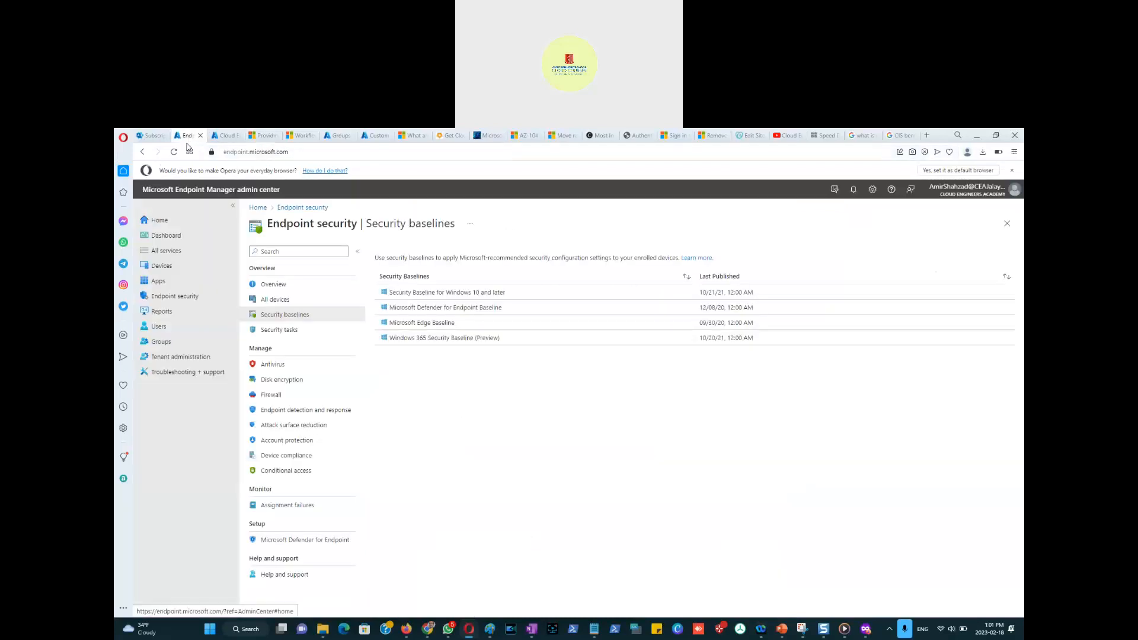
click(224, 136)
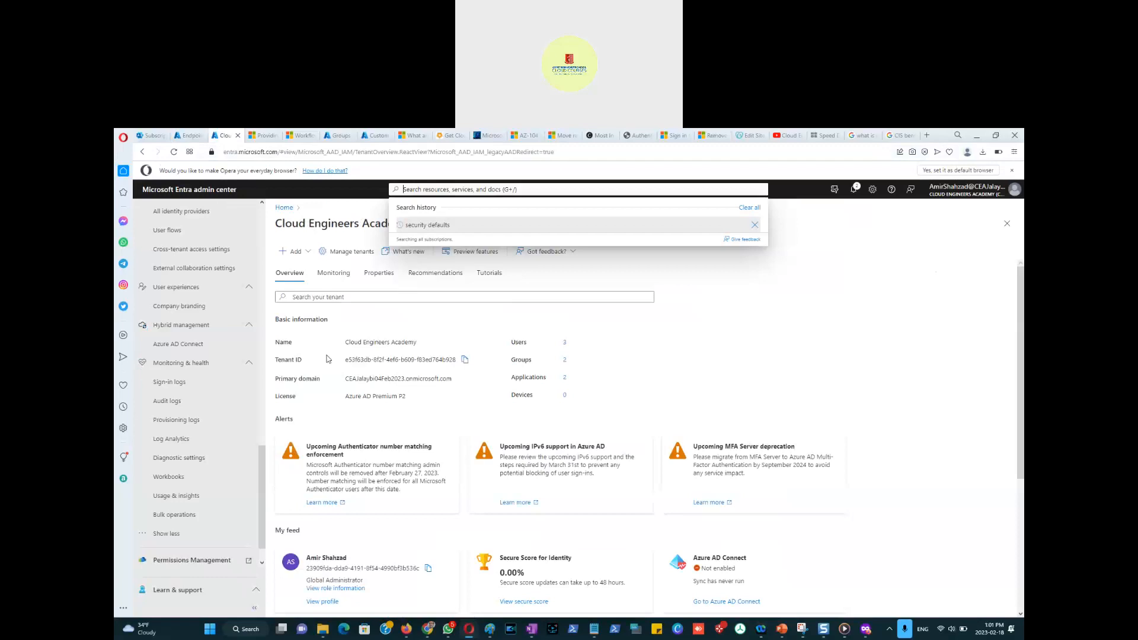
scroll(200, 343, up, 4)
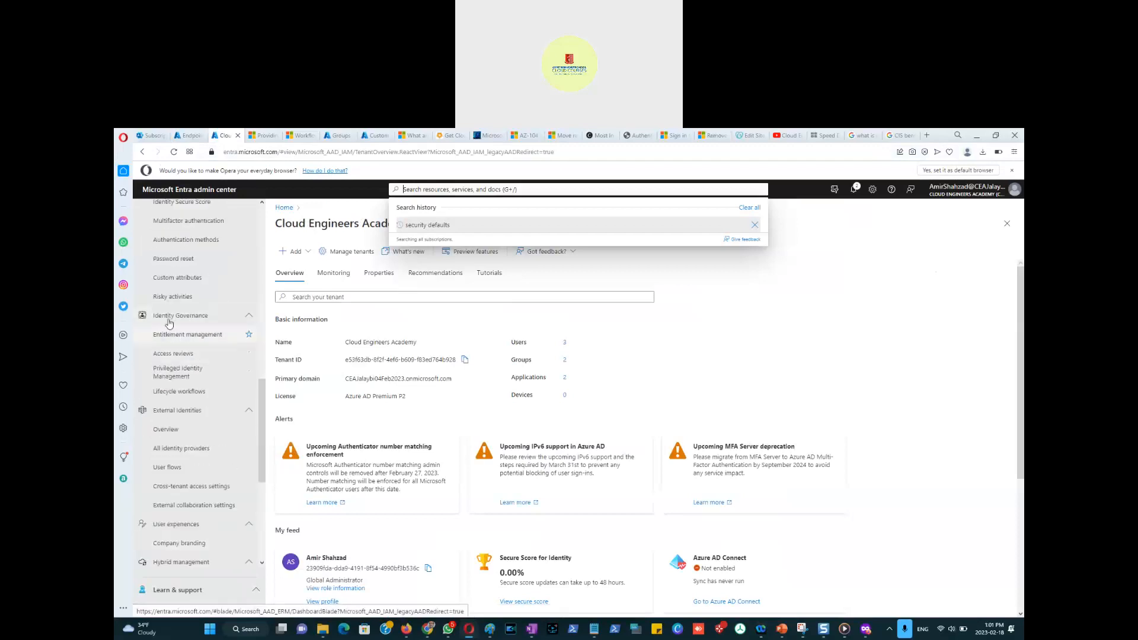
click(248, 318)
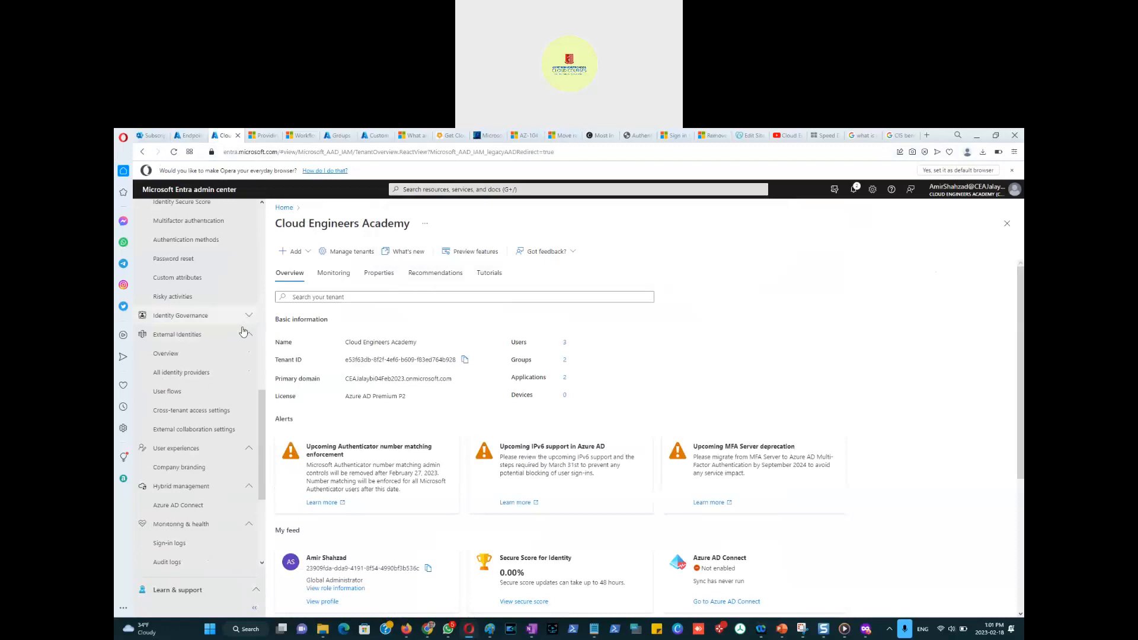
click(197, 340)
click(197, 340)
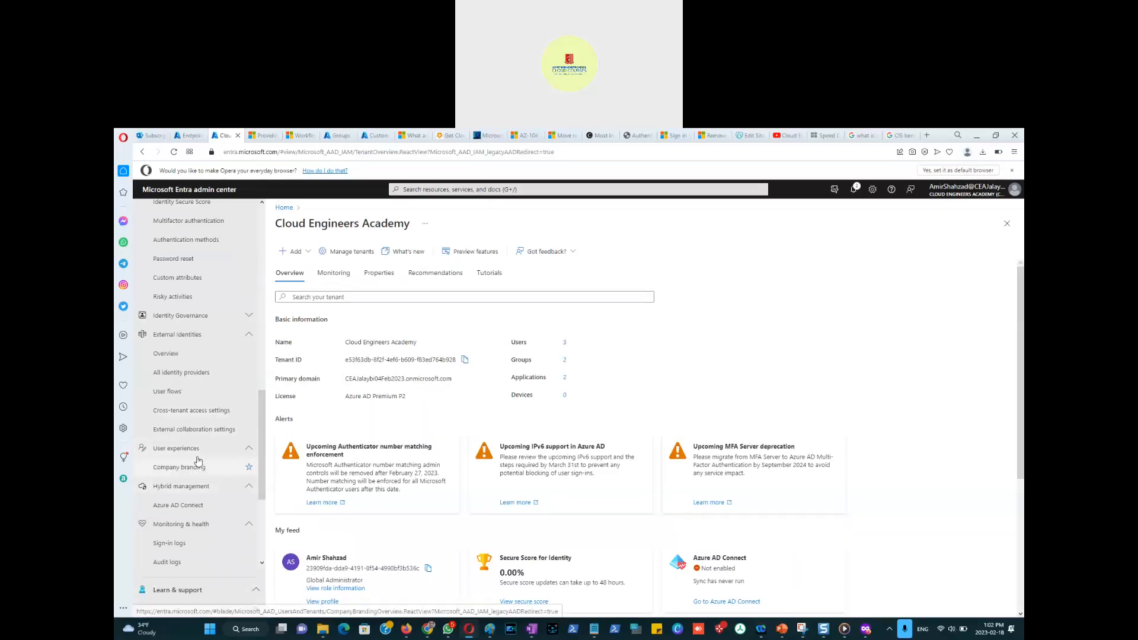
Collapse Protect & secure, External Identities, Monitoring & health and Settings in the sidebar.
scroll(198, 457, down, 1)
scroll(198, 457, down, 3)
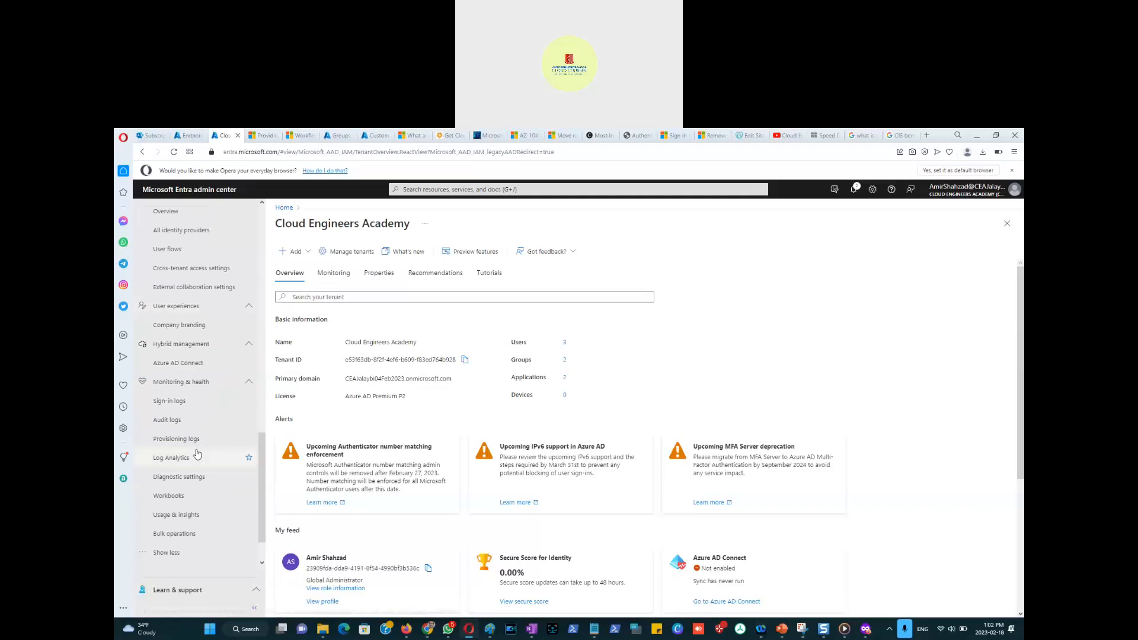
scroll(196, 427, up, 3)
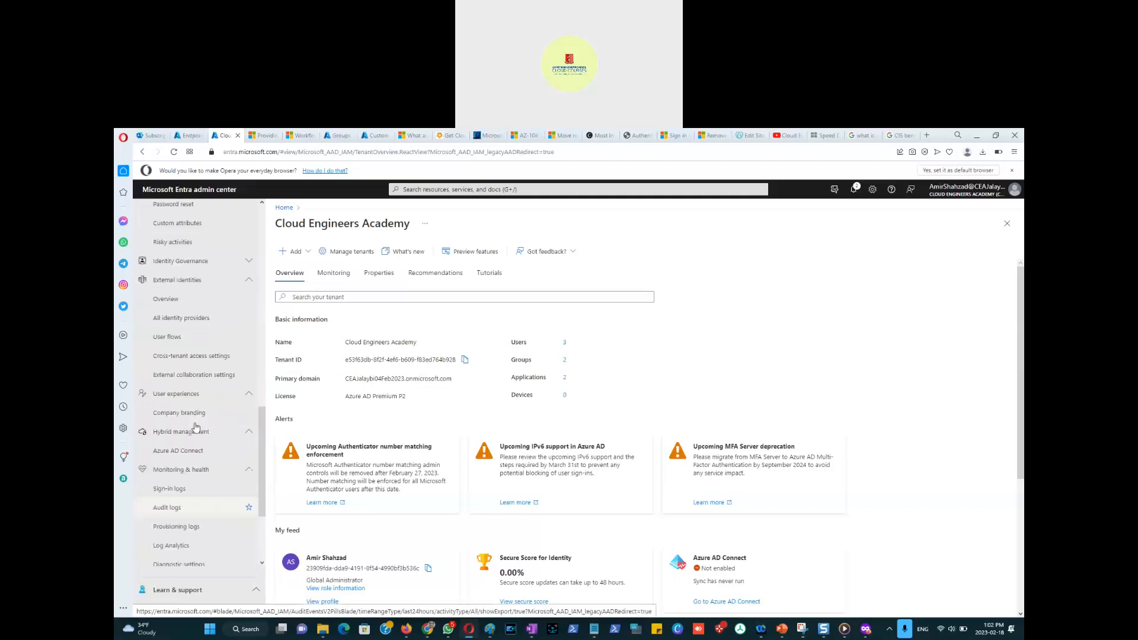
scroll(195, 415, up, 4)
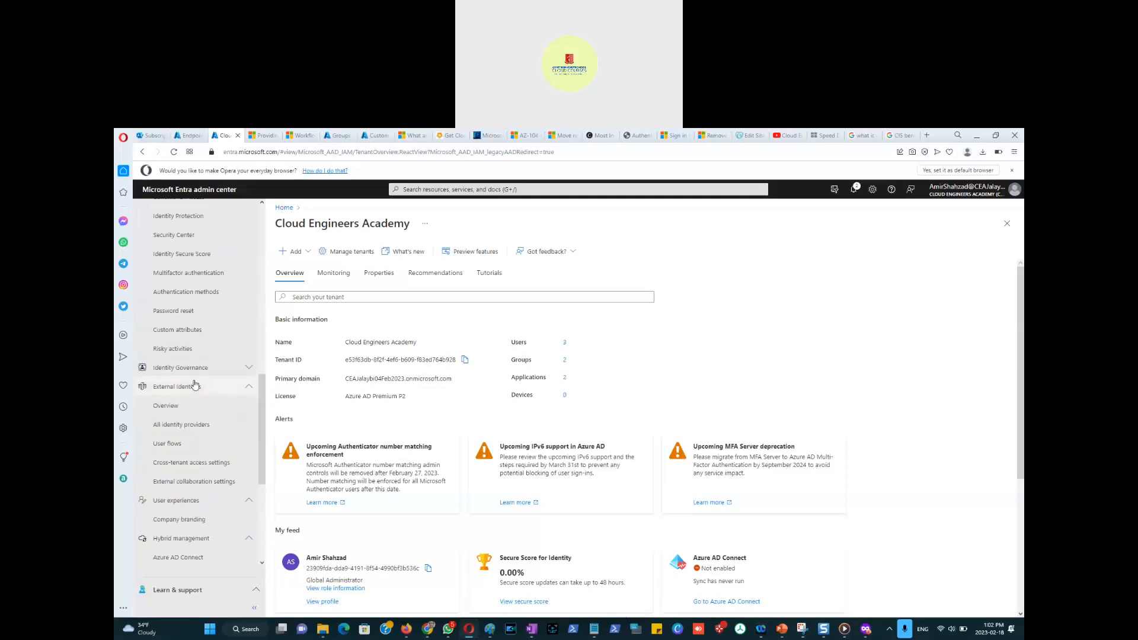
click(177, 262)
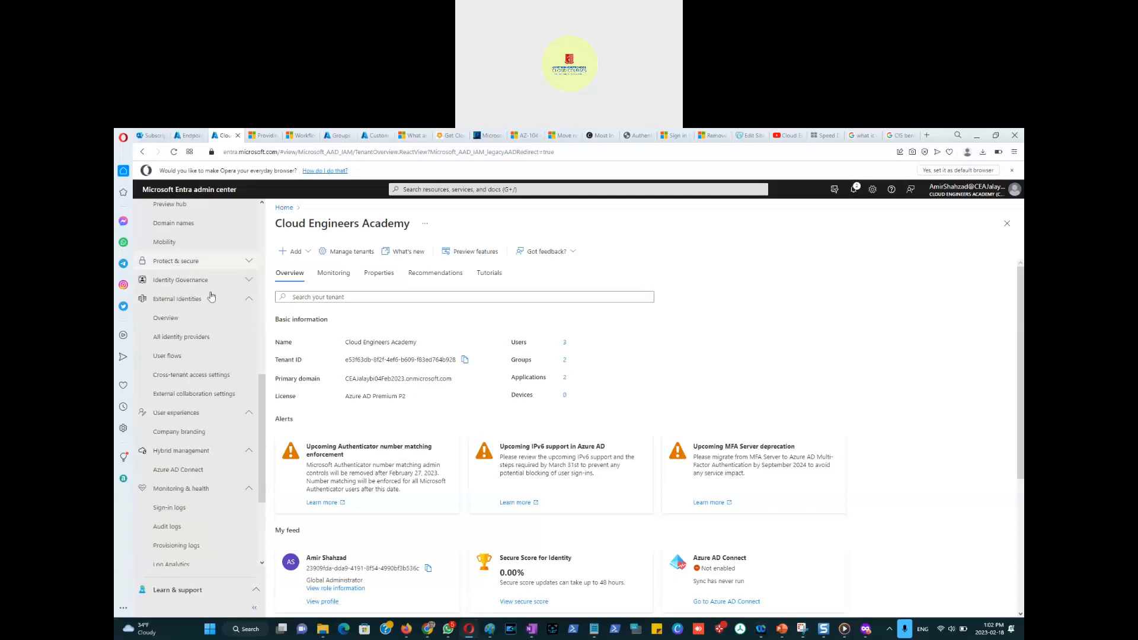
click(249, 299)
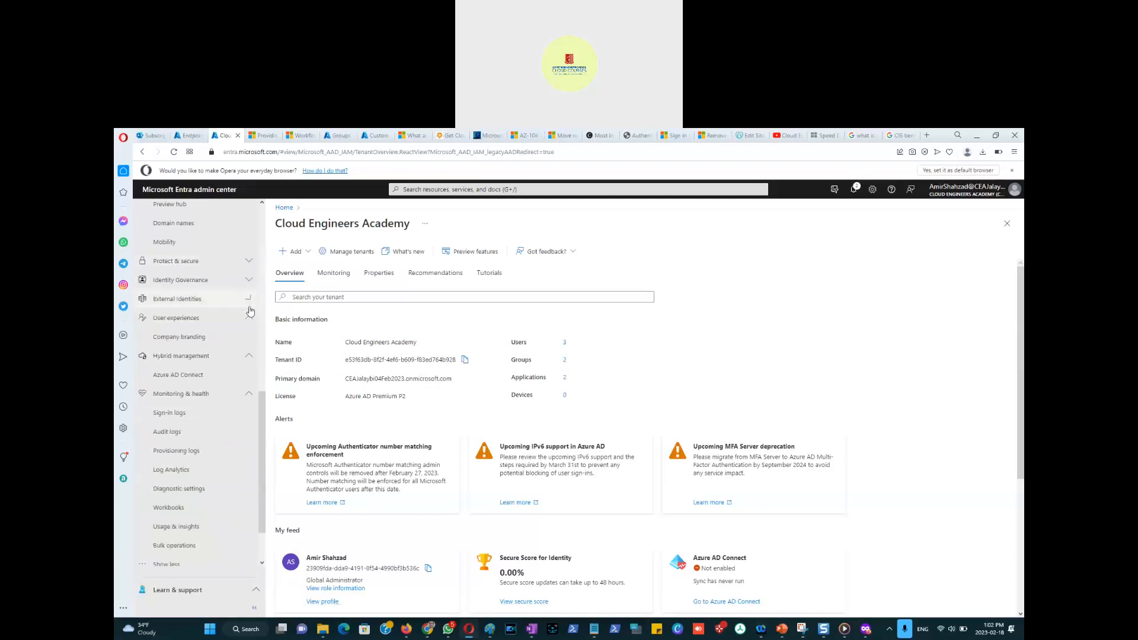
click(250, 394)
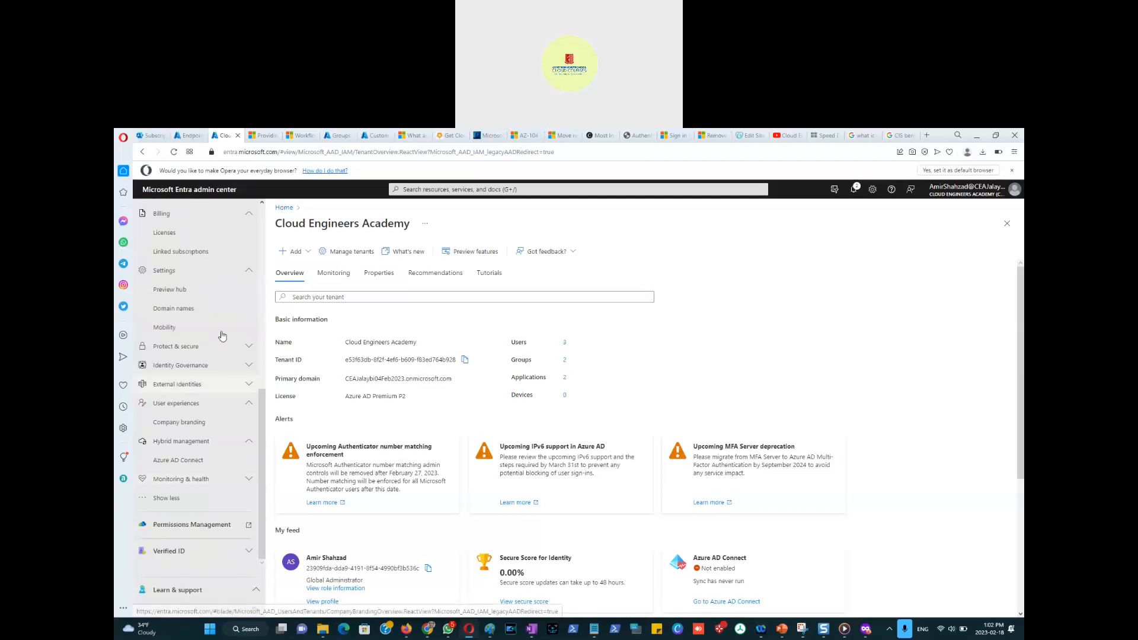
click(243, 272)
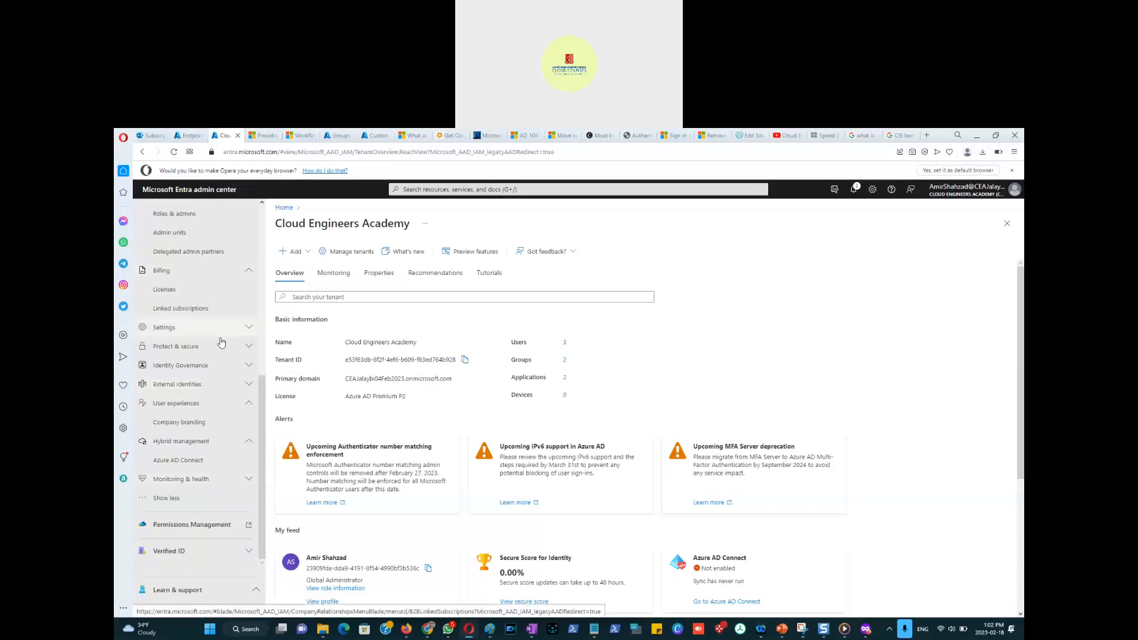
Collapse the Billing, Roles & admins, Applications and Devices groups.
scroll(222, 314, up, 3)
click(249, 414)
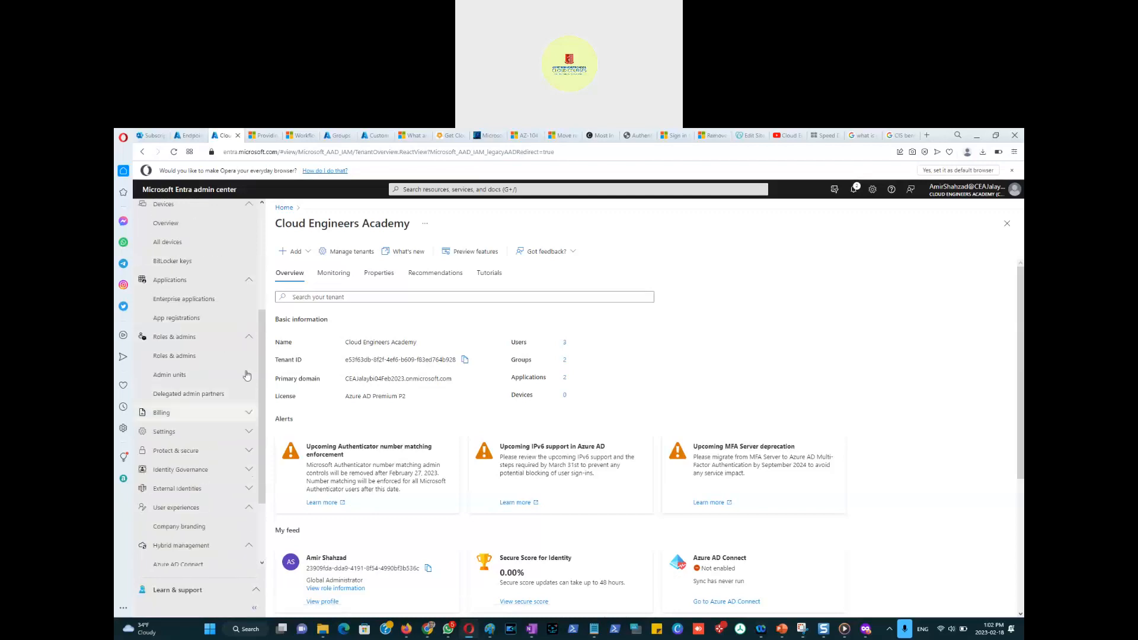
click(246, 338)
click(248, 281)
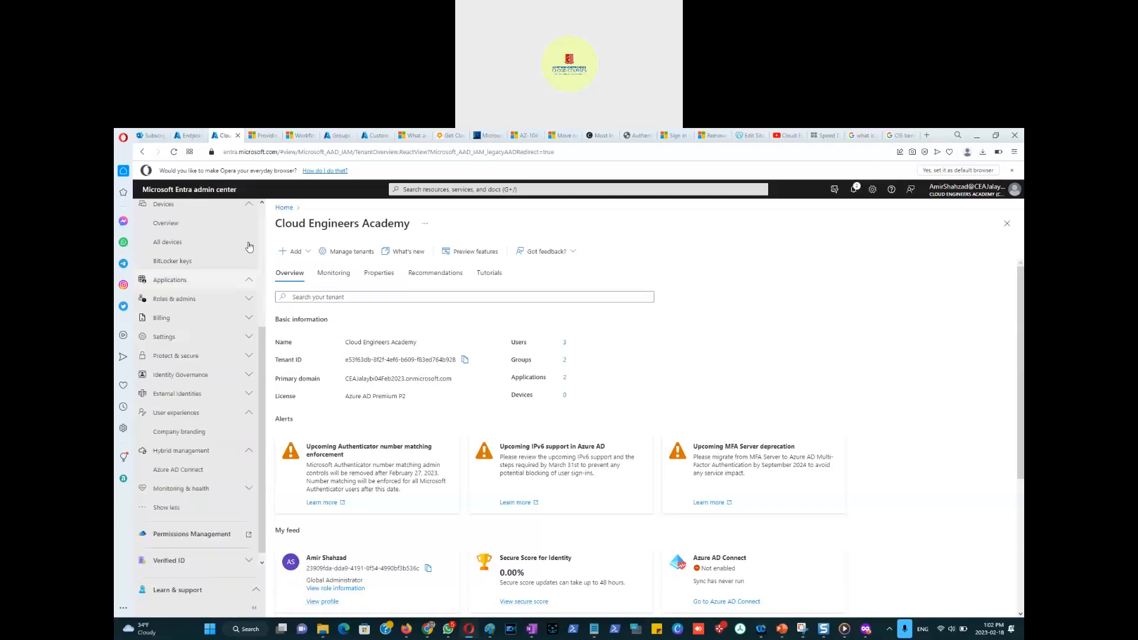
click(249, 205)
scroll(246, 305, up, 3)
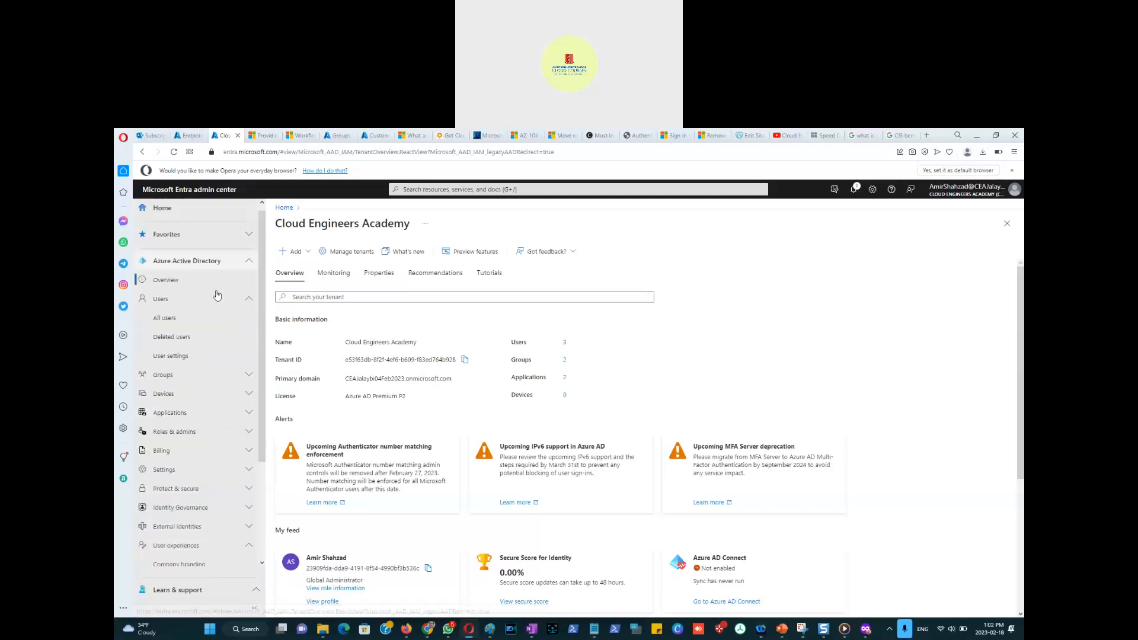
Collapse Users and open Conditional Access policies, showing 'Company Conditional Access' set Off.
click(246, 303)
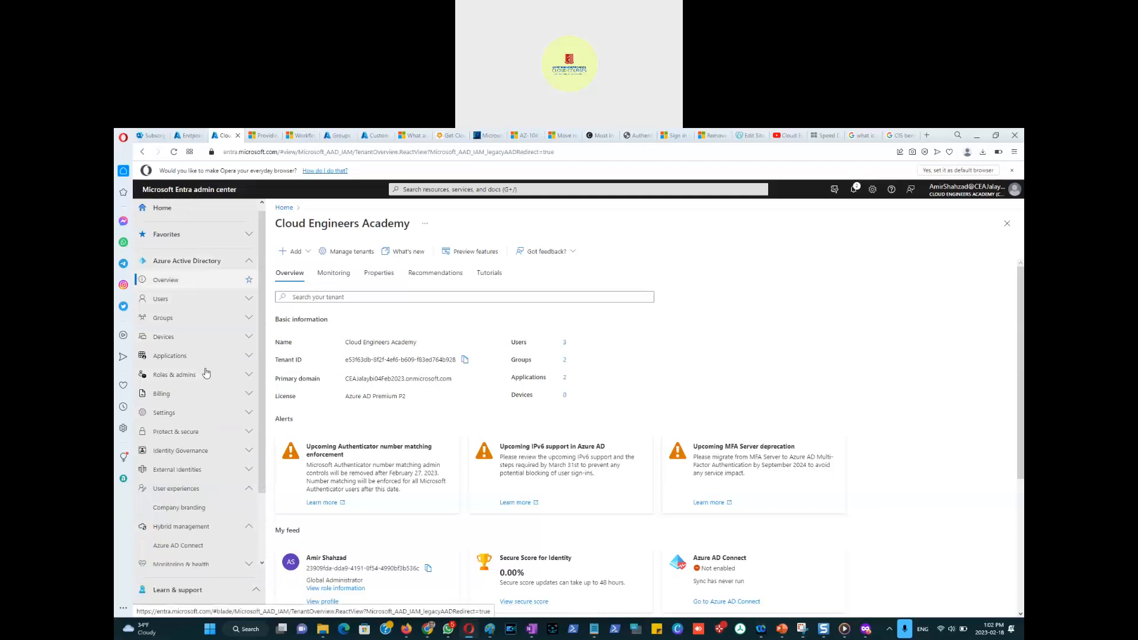
click(187, 436)
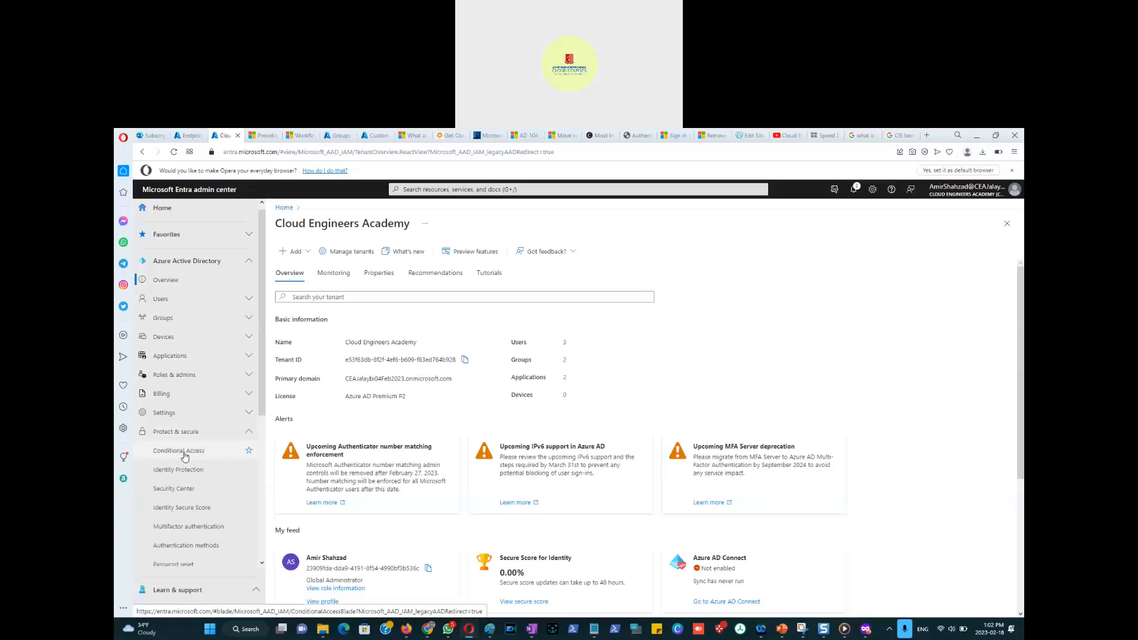
click(183, 453)
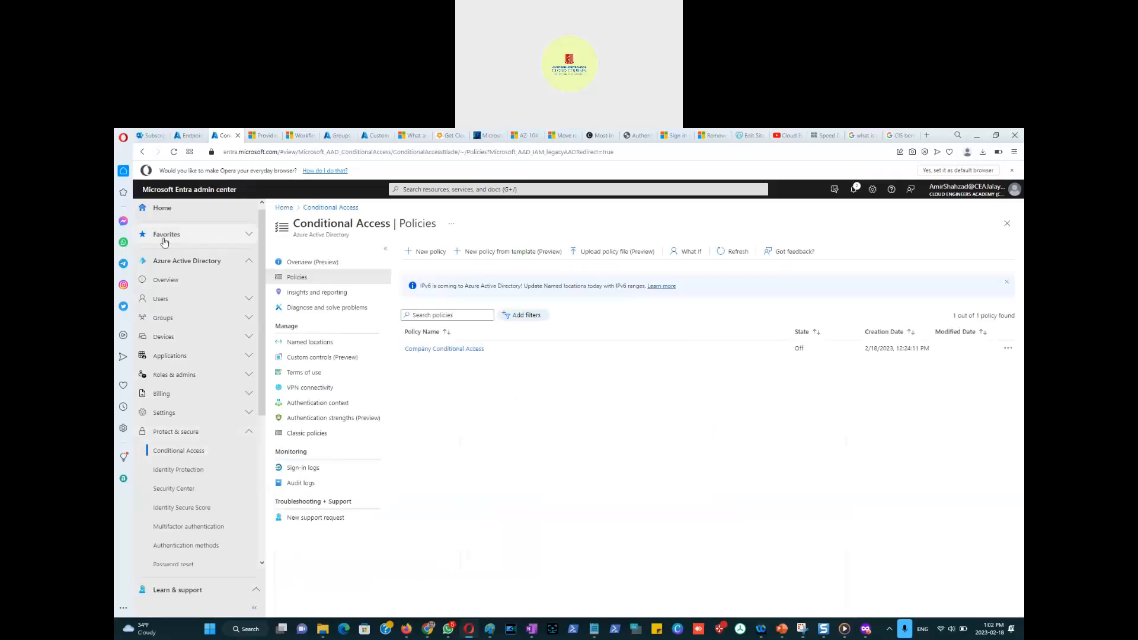
Review Identity Protection's user risk, sign-in risk and MFA registration policies.
click(183, 473)
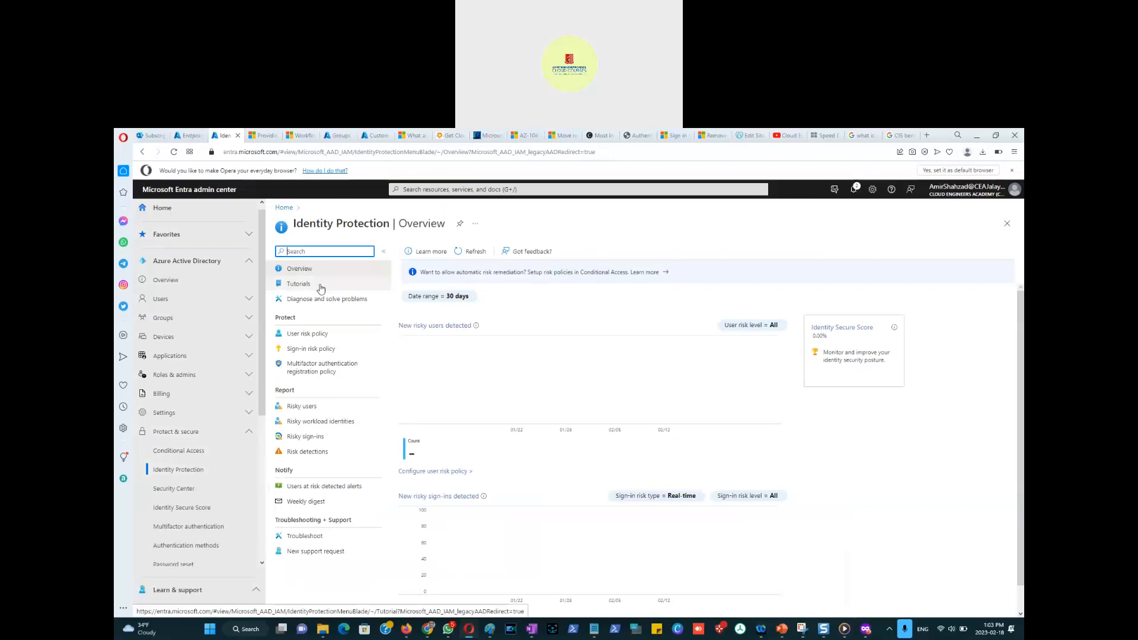
click(316, 336)
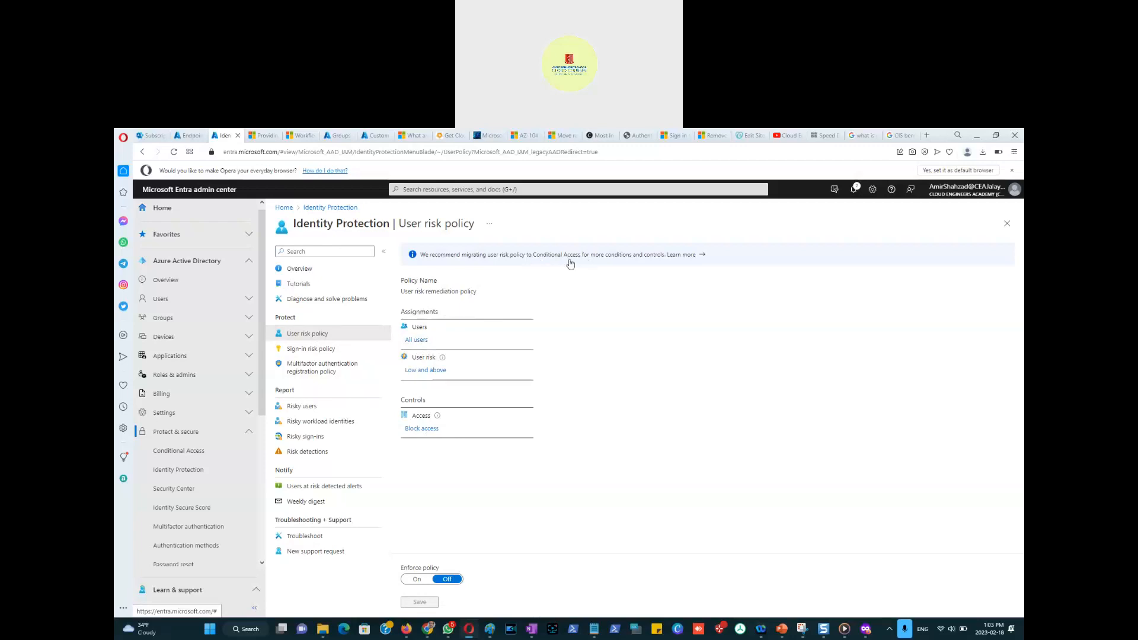
click(305, 351)
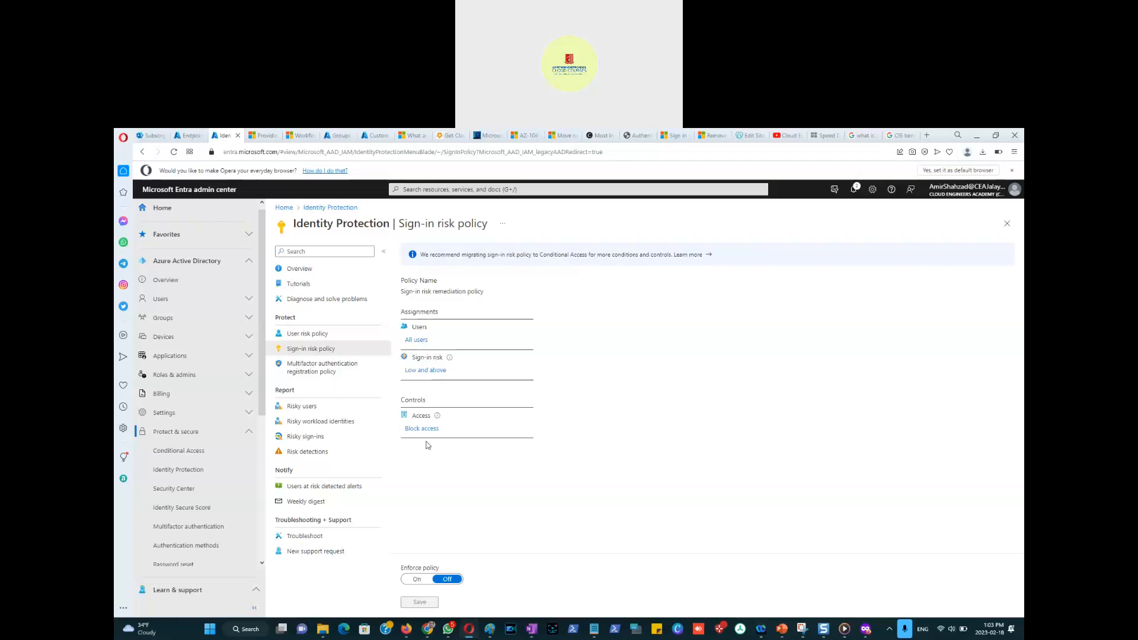
click(313, 371)
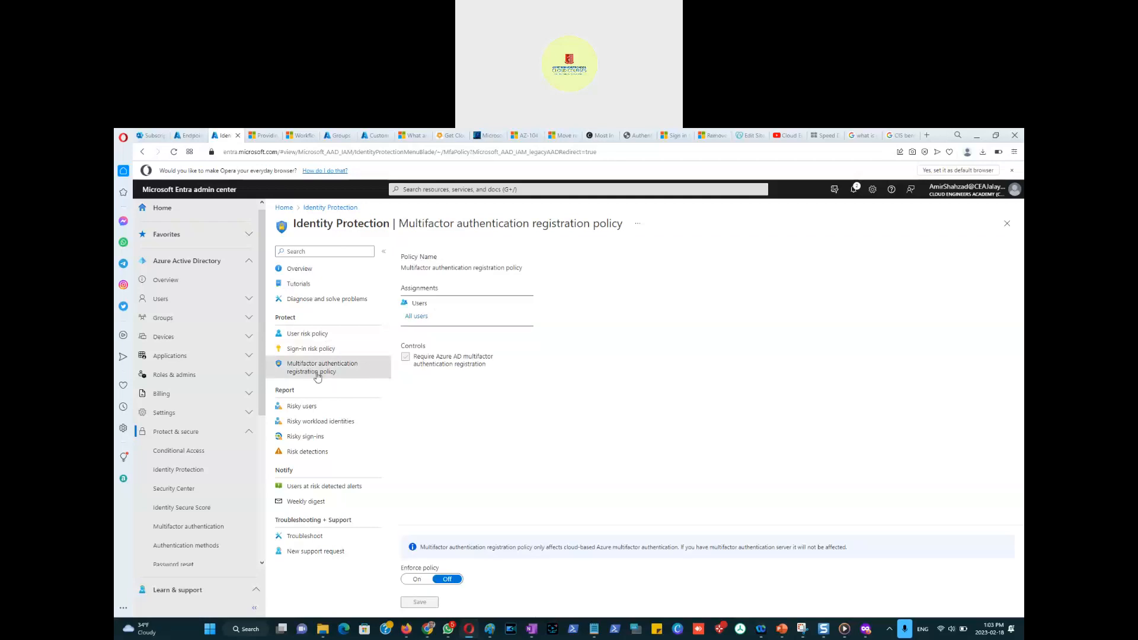
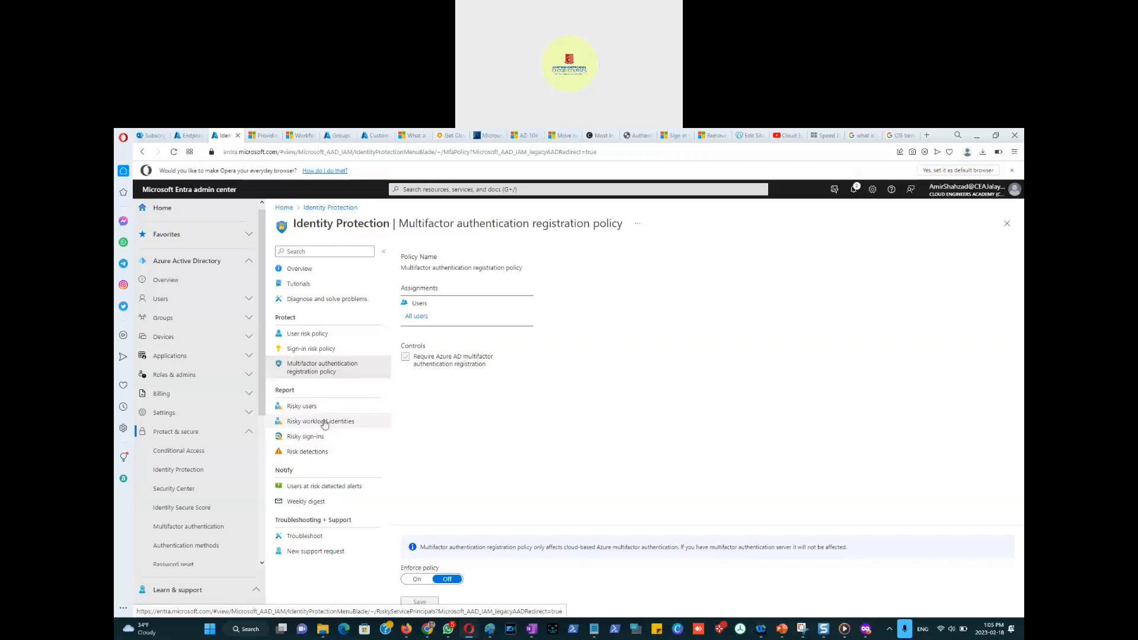
Check the Risky workload identities, Risk detections and users-at-risk alert pages, then go to Security Center.
click(324, 422)
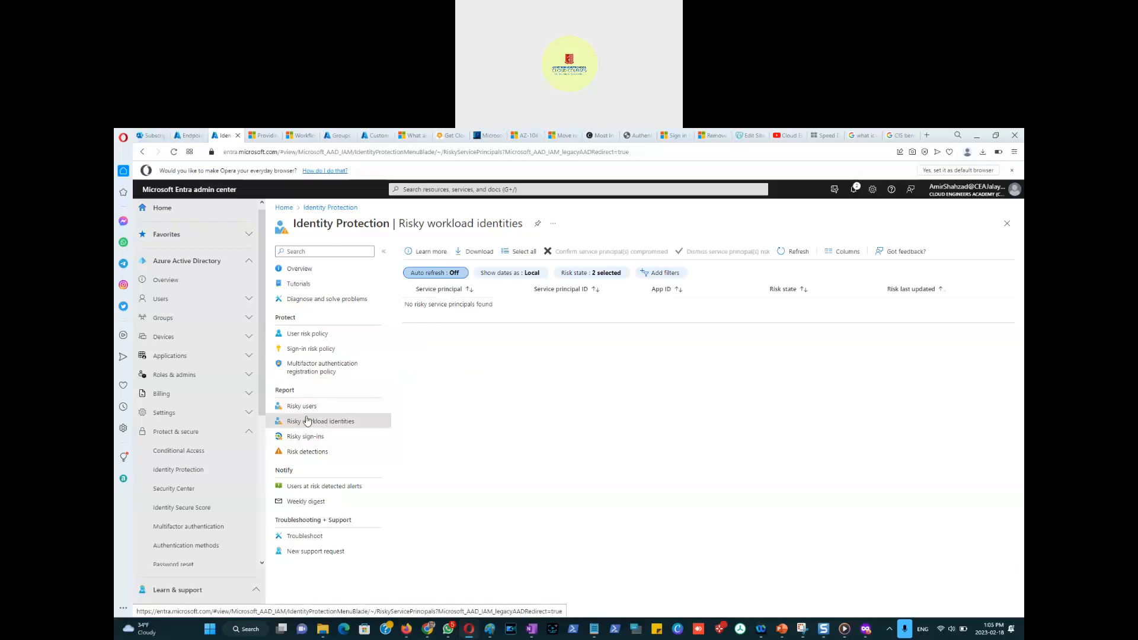
click(314, 454)
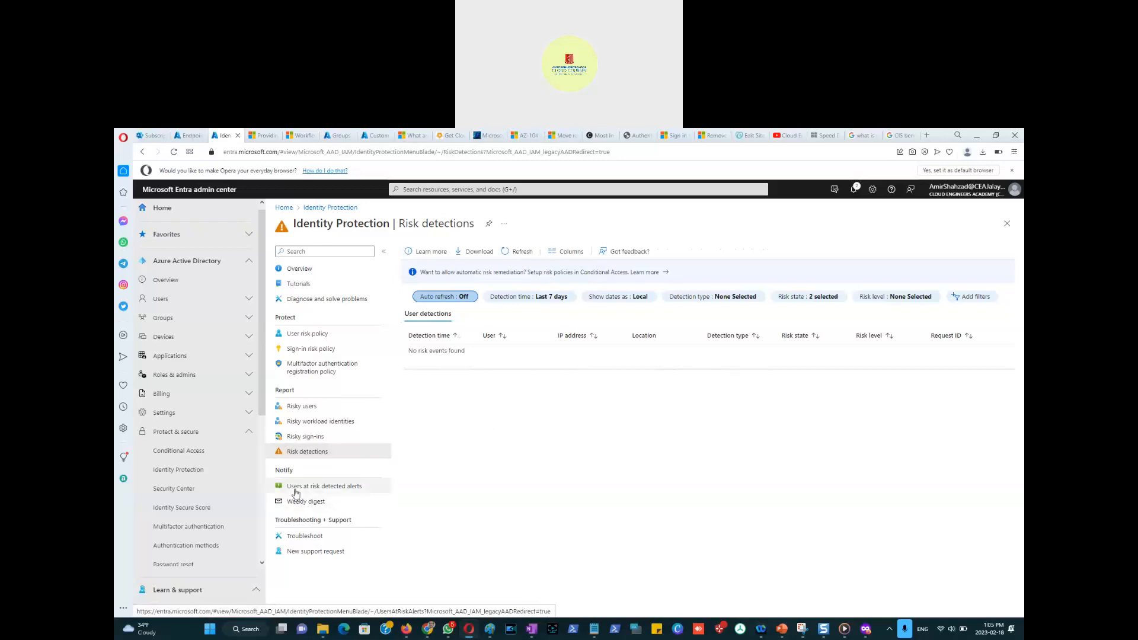
click(342, 490)
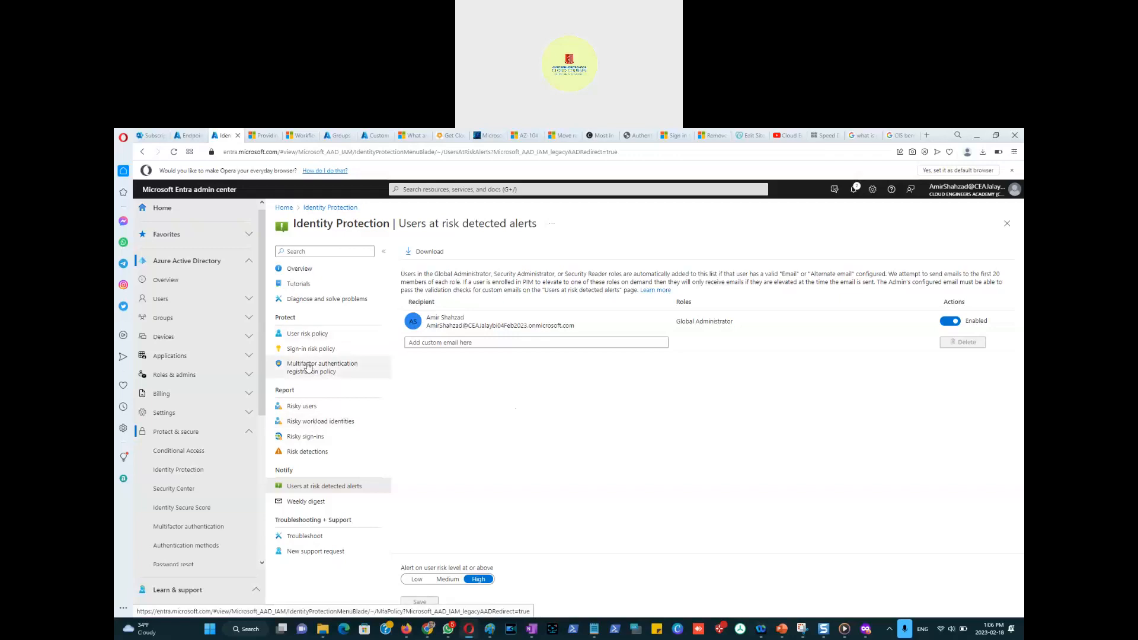
click(178, 493)
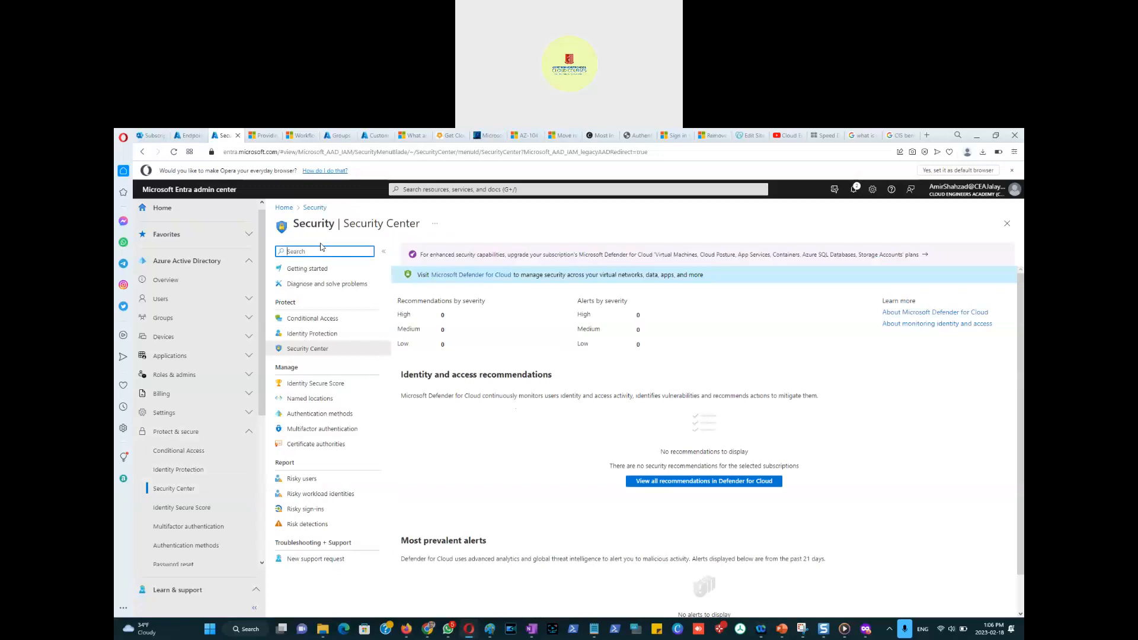
click(320, 324)
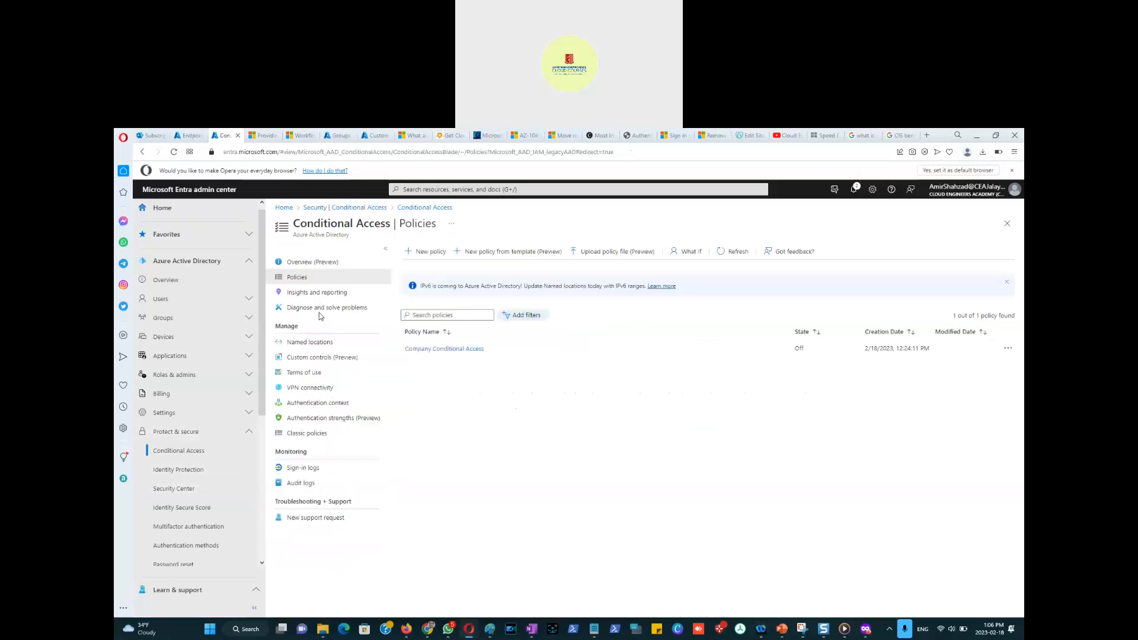
click(356, 209)
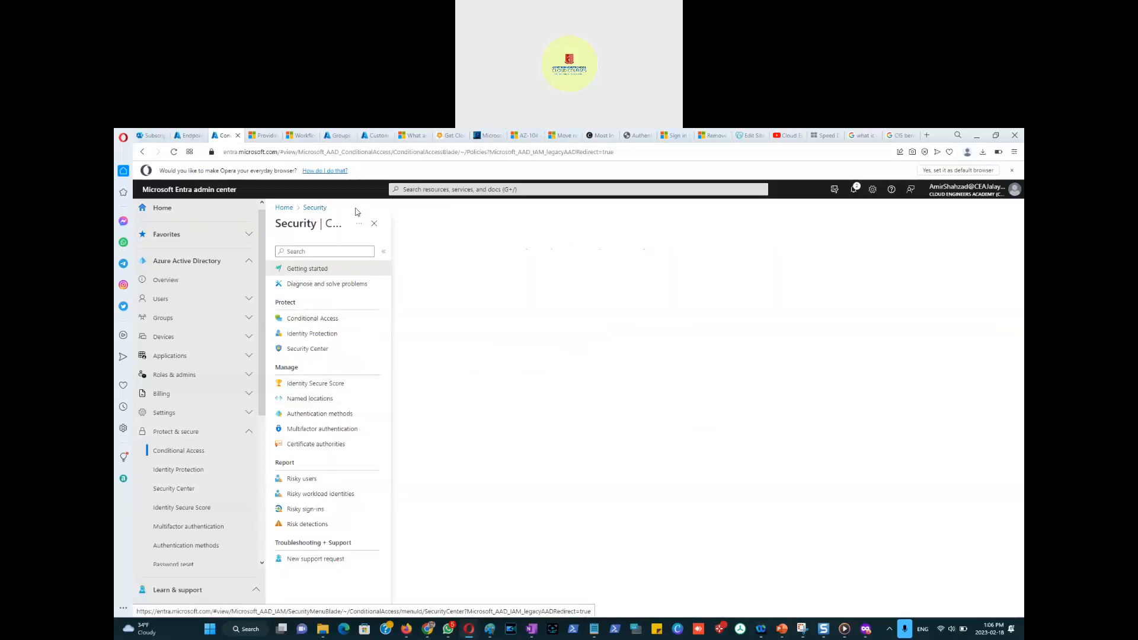
click(318, 334)
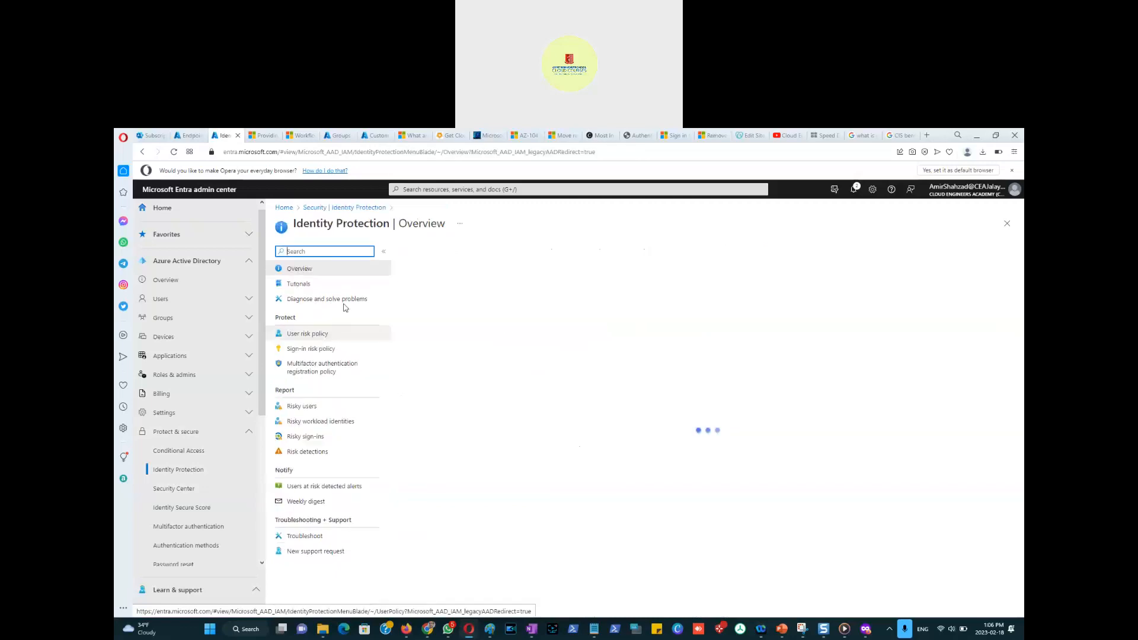
click(317, 208)
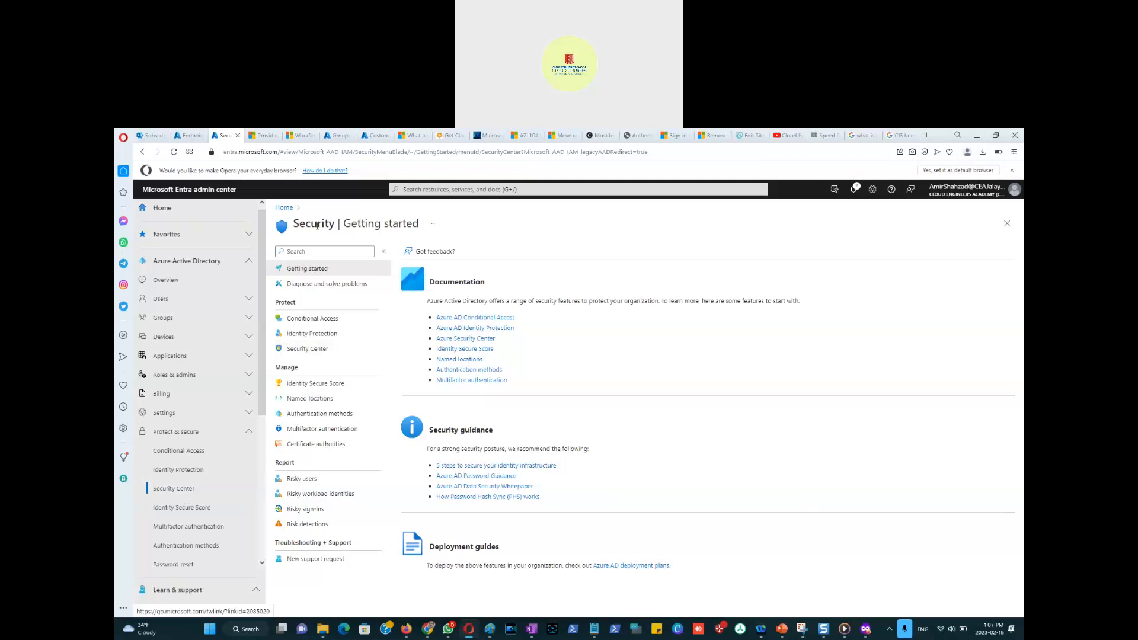
click(323, 355)
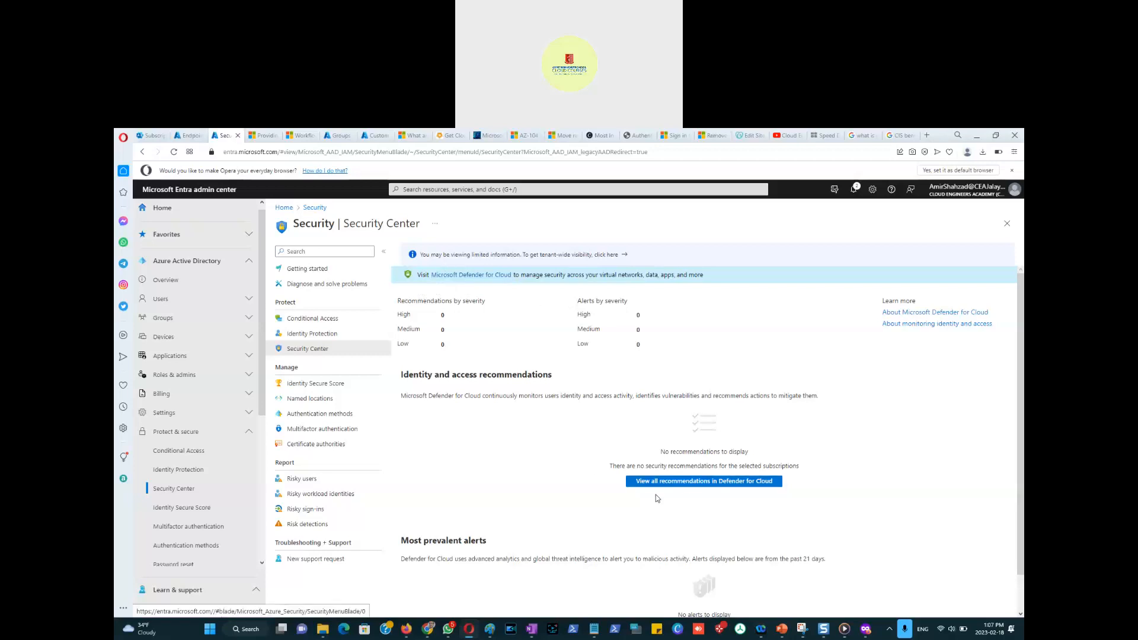
Highlight key phrases in the Security Center description, including recommendations and Defender for Cloud.
drag(478, 377, 580, 379)
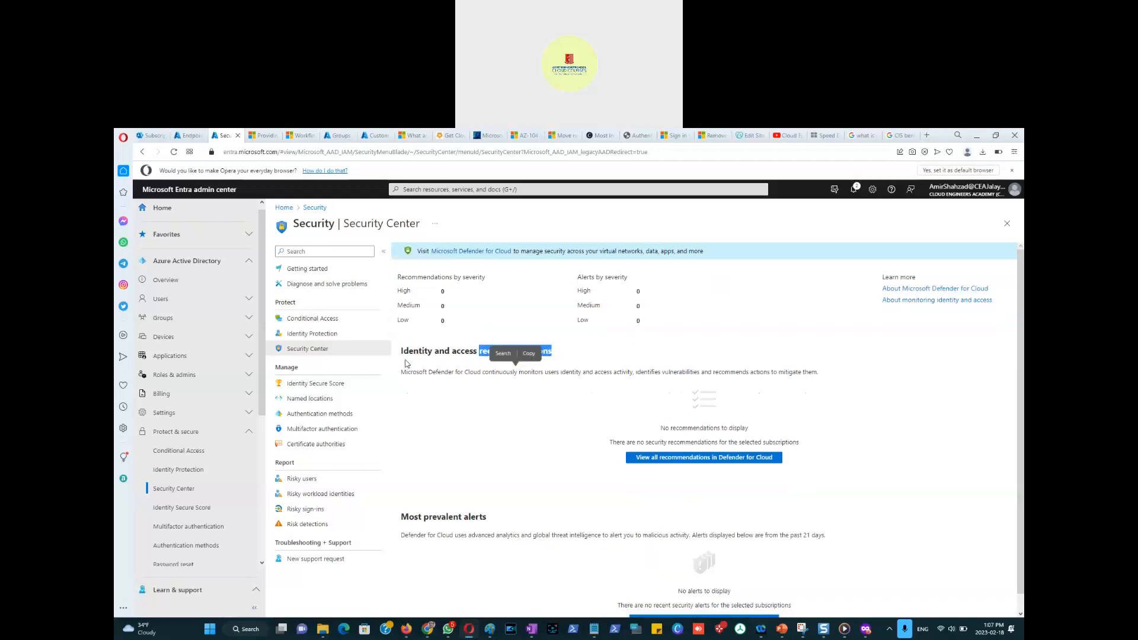
drag(404, 352, 478, 353)
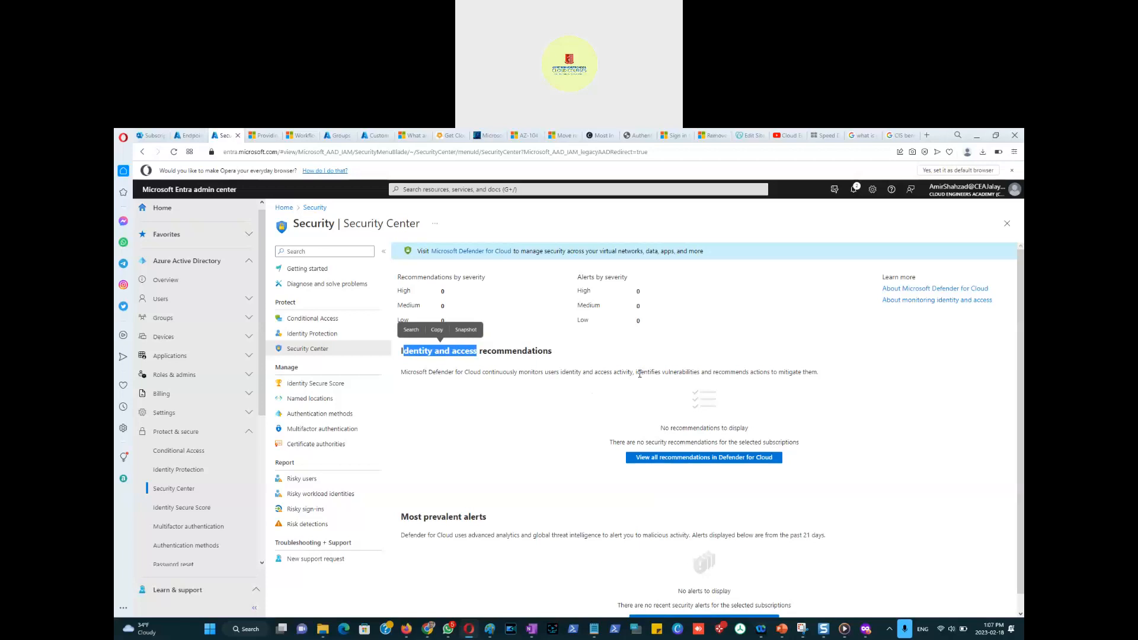
drag(636, 373, 699, 371)
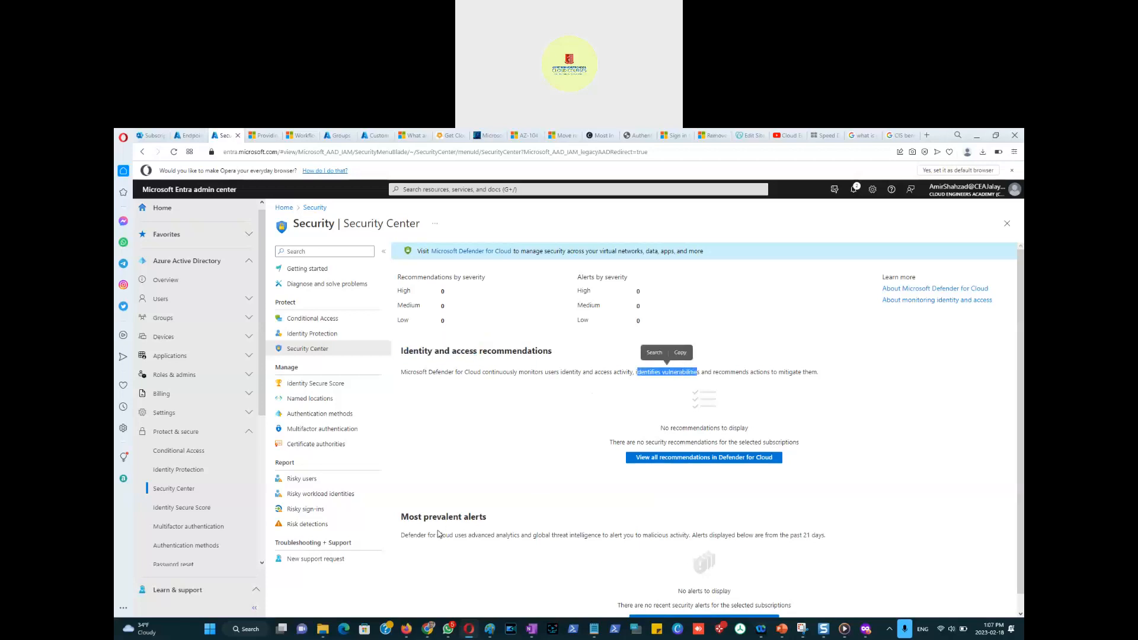
scroll(439, 527, down, 1)
drag(429, 498, 487, 499)
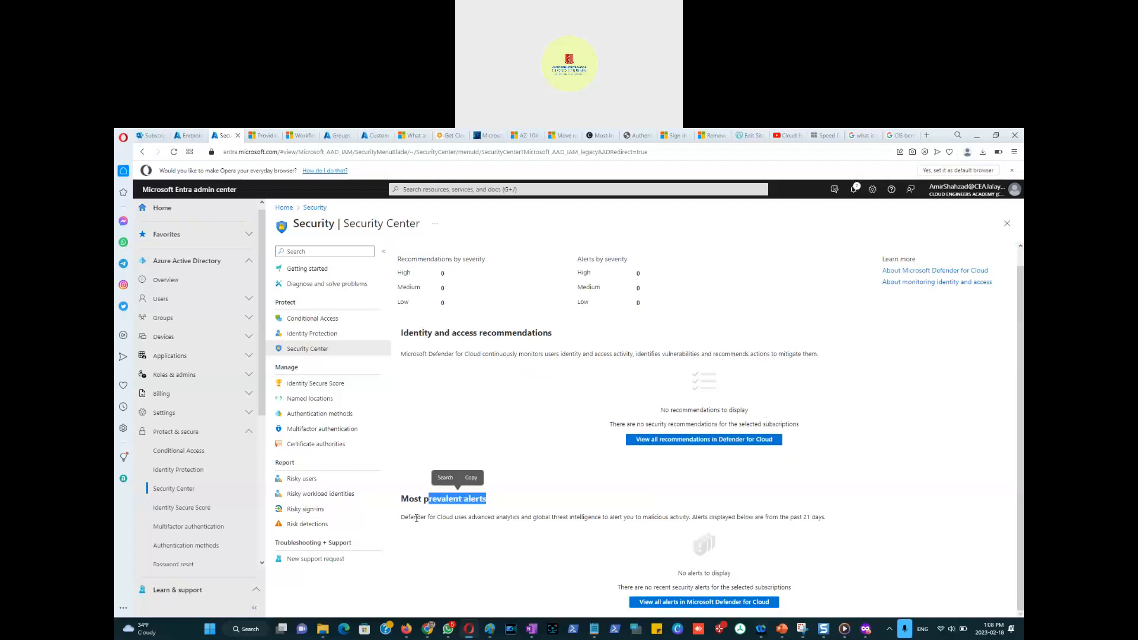
drag(410, 517, 458, 518)
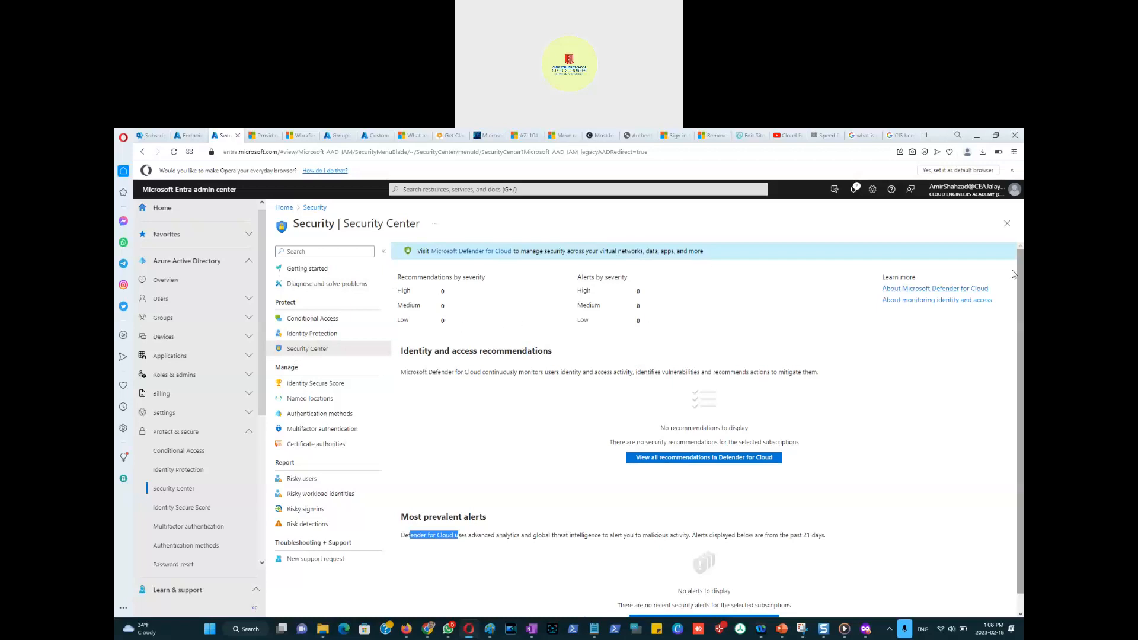
mouse_move(1022, 272)
mouse_down()
mouse_move(1022, 292)
mouse_move(1022, 273)
mouse_up()
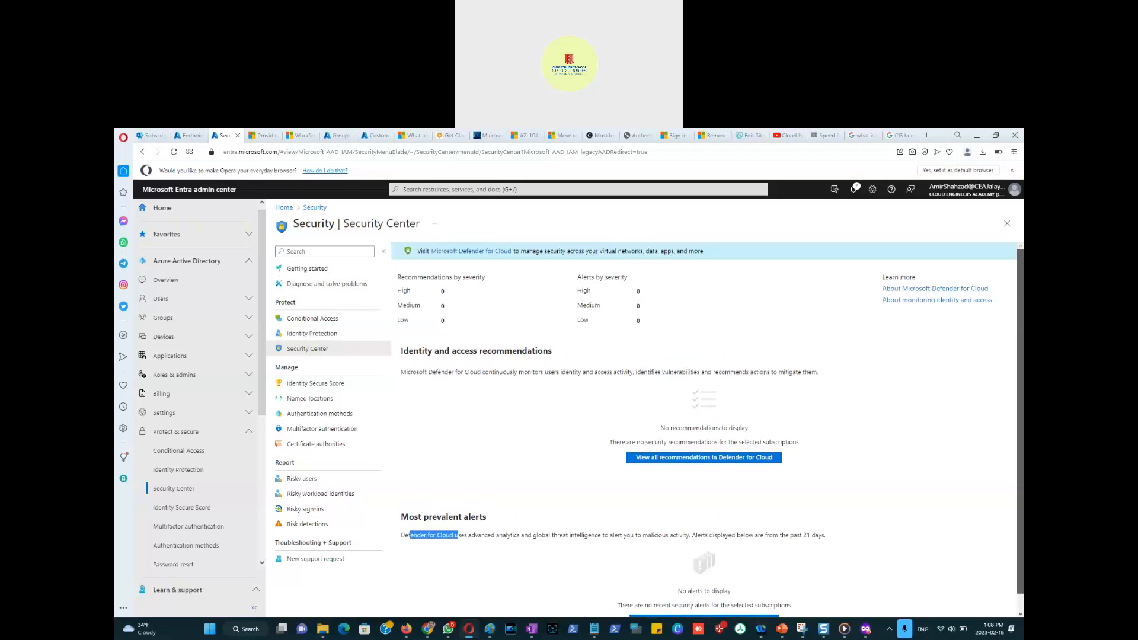
click(646, 237)
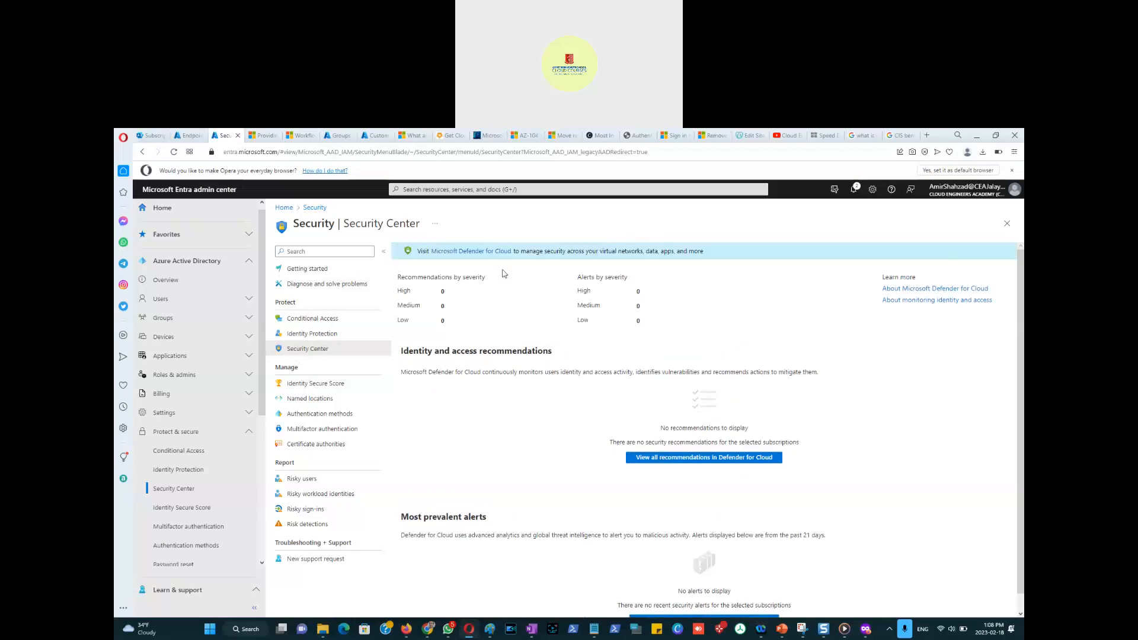
Visit Identity Protection, return to Security Center and request tenant-wide visibility permissions.
click(306, 334)
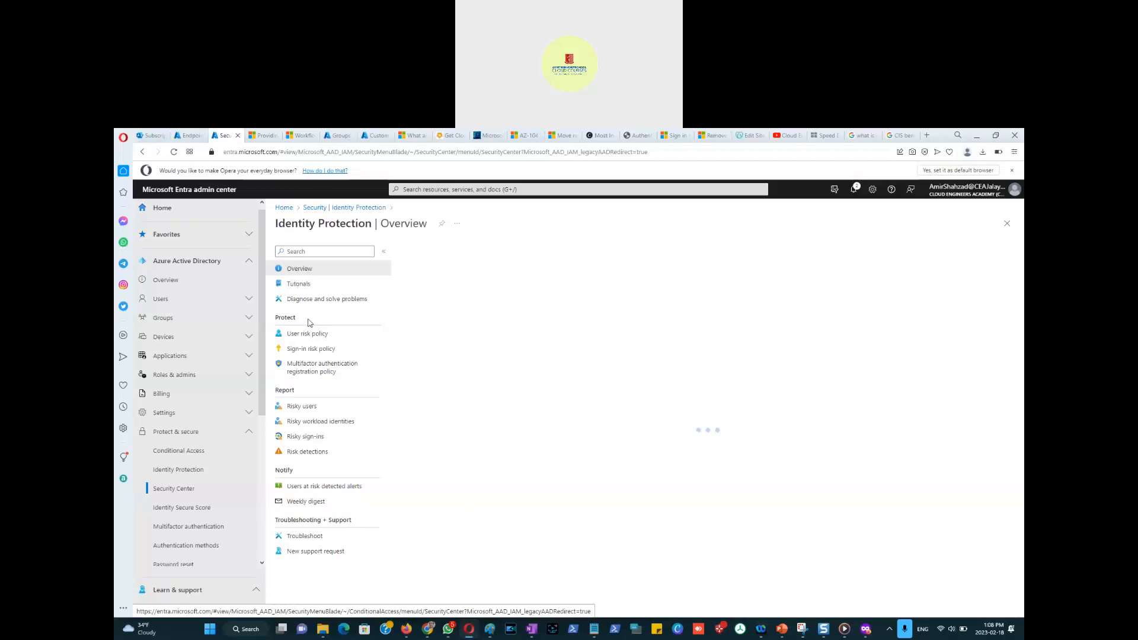
click(332, 209)
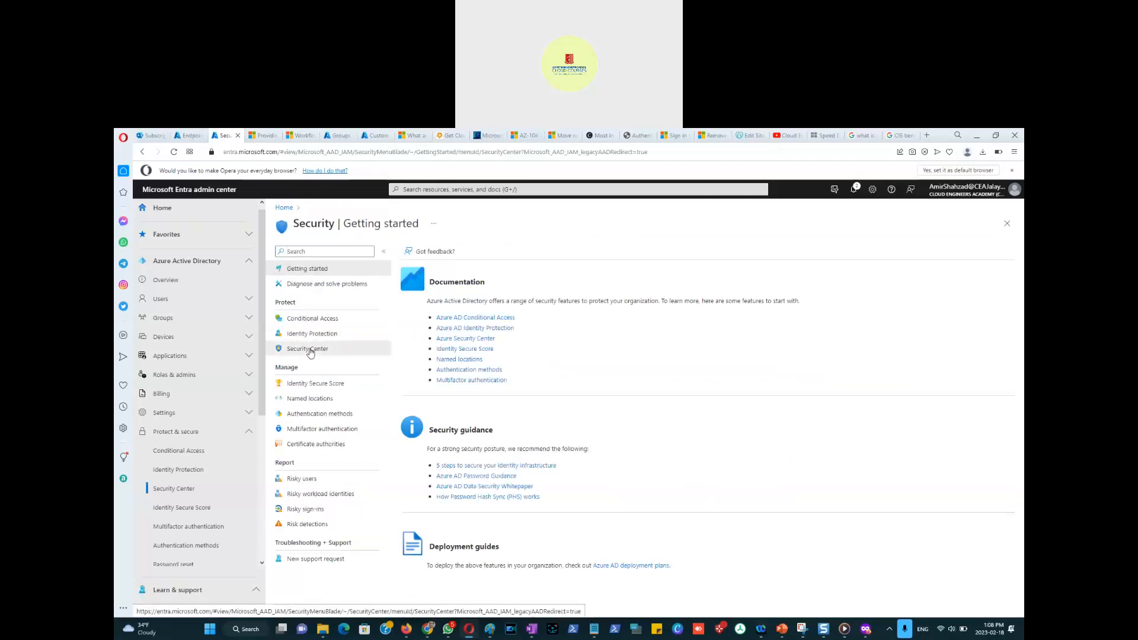
click(309, 350)
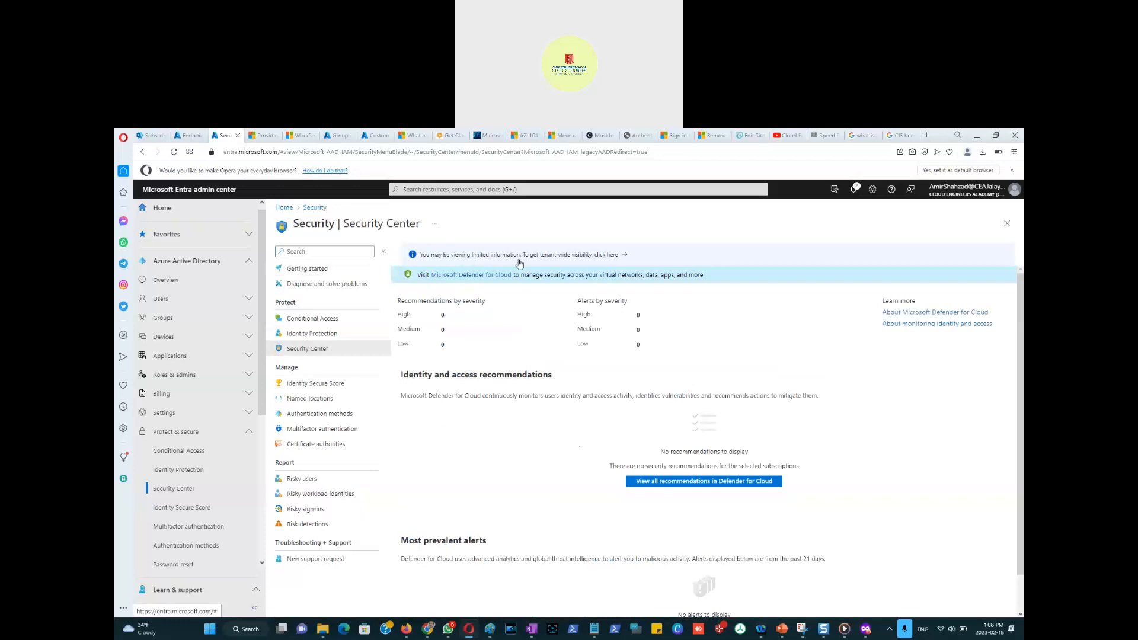
click(614, 255)
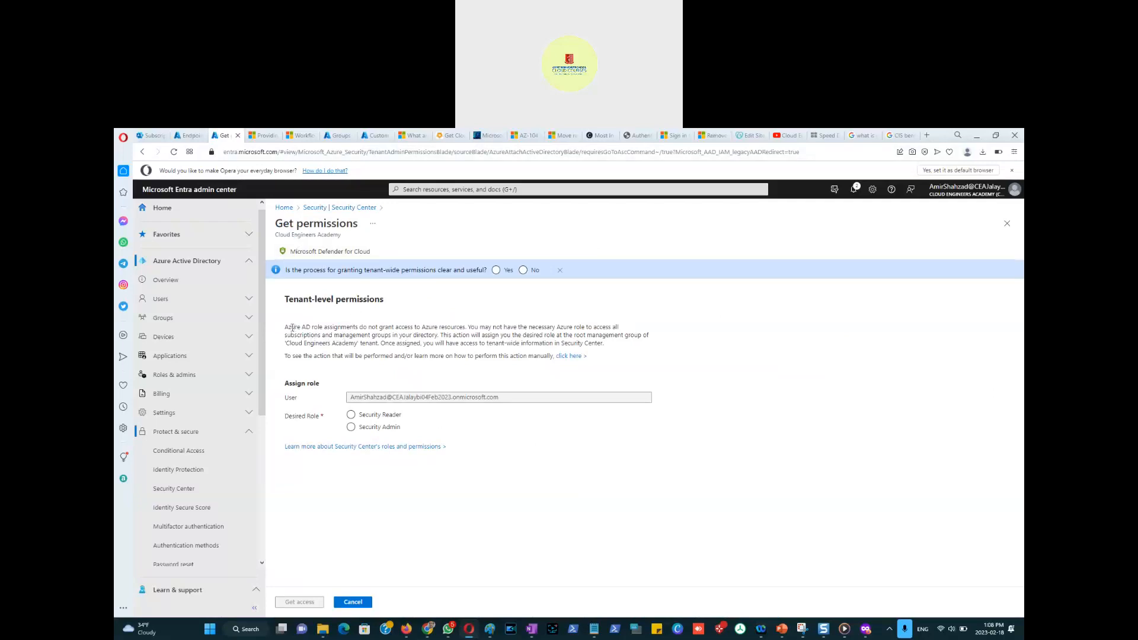
Highlight the permissions explanation about root-scope role assignment and check the signed-in account details.
drag(325, 327, 620, 327)
drag(513, 334, 439, 336)
click(319, 337)
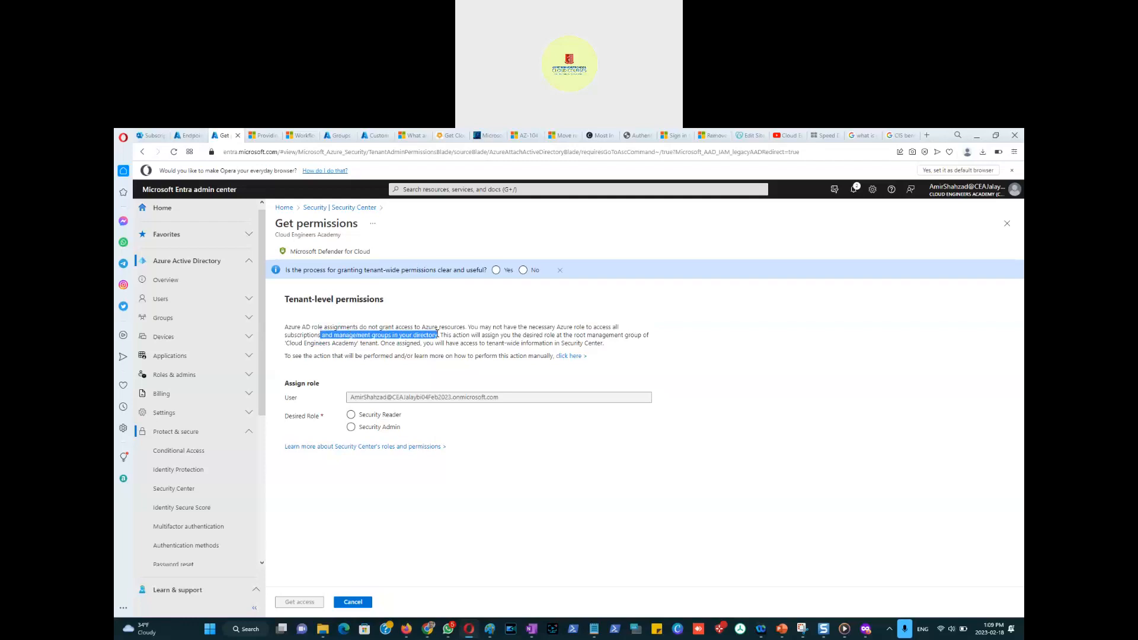
drag(455, 333, 383, 345)
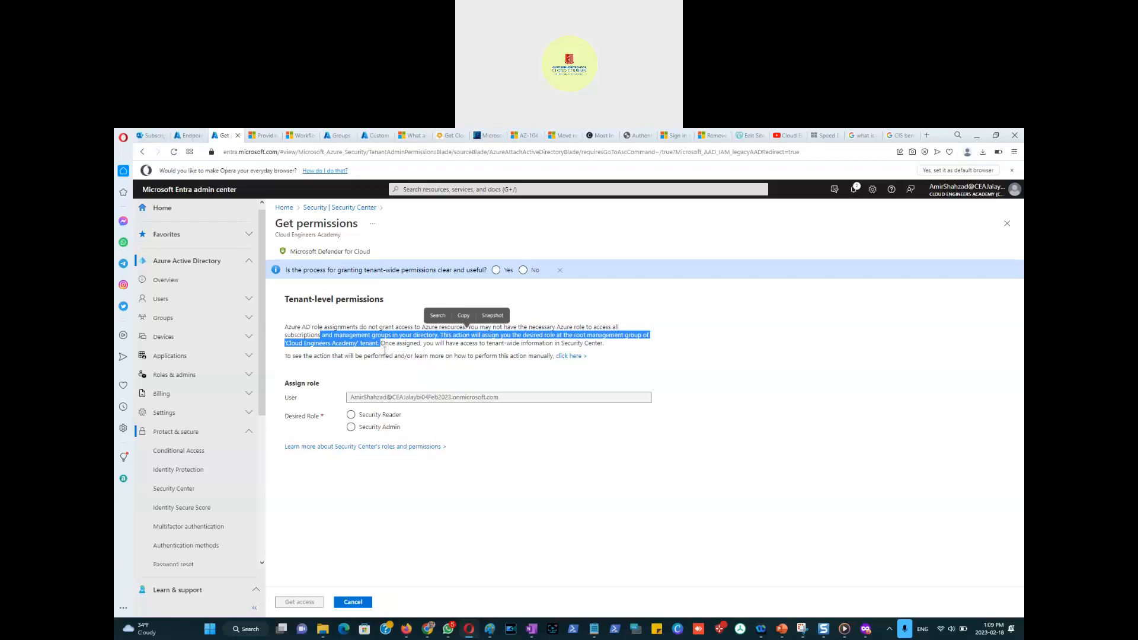
click(445, 353)
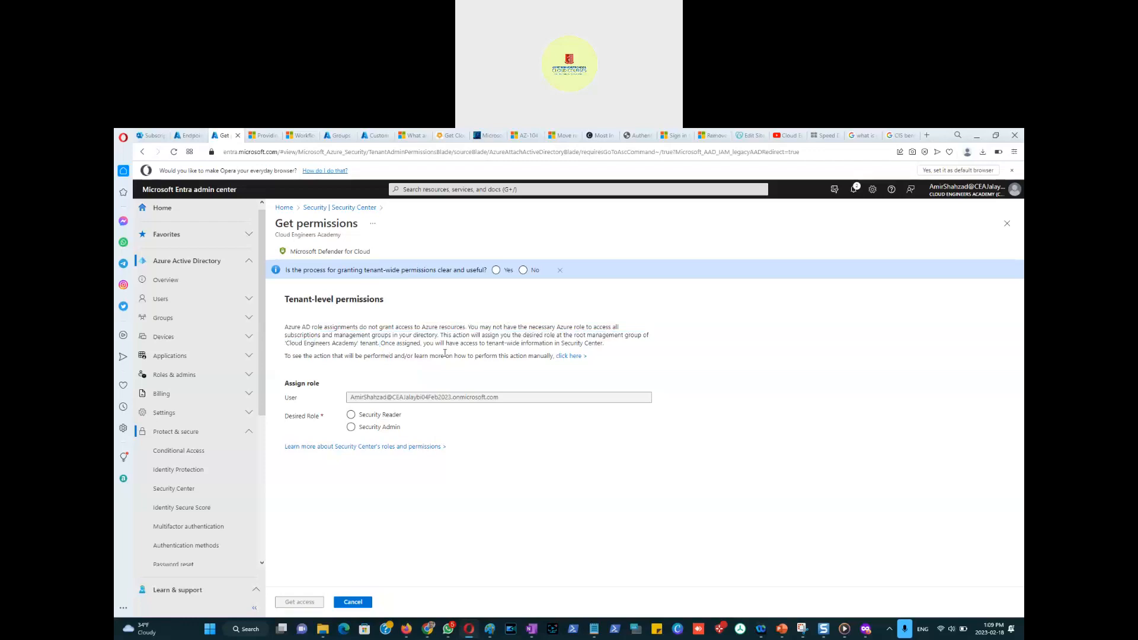
click(1015, 191)
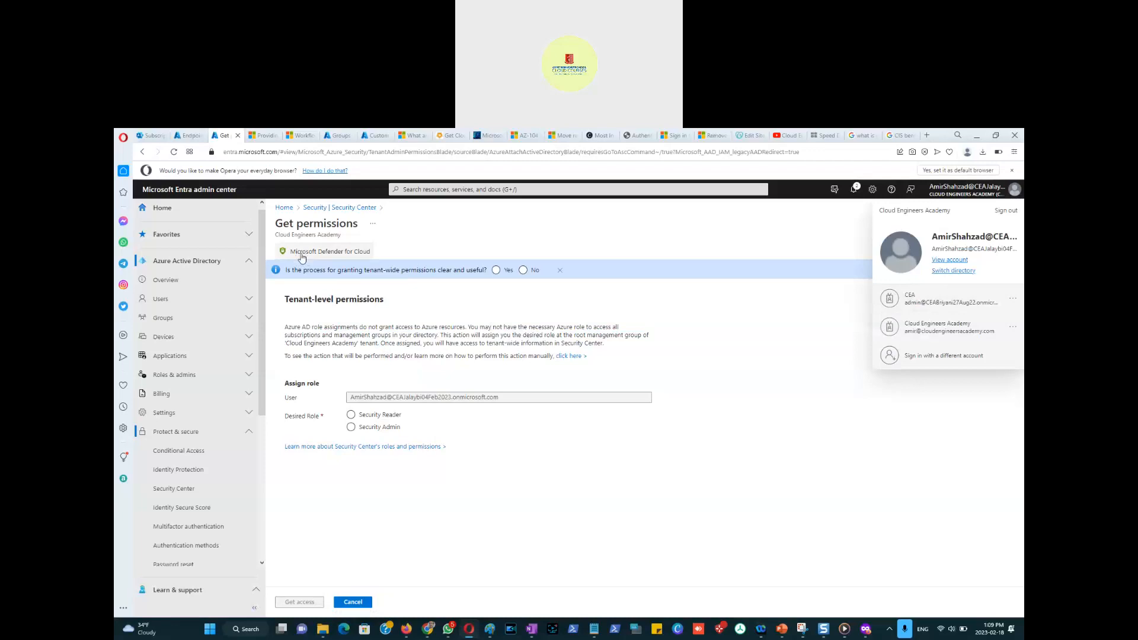
click(467, 342)
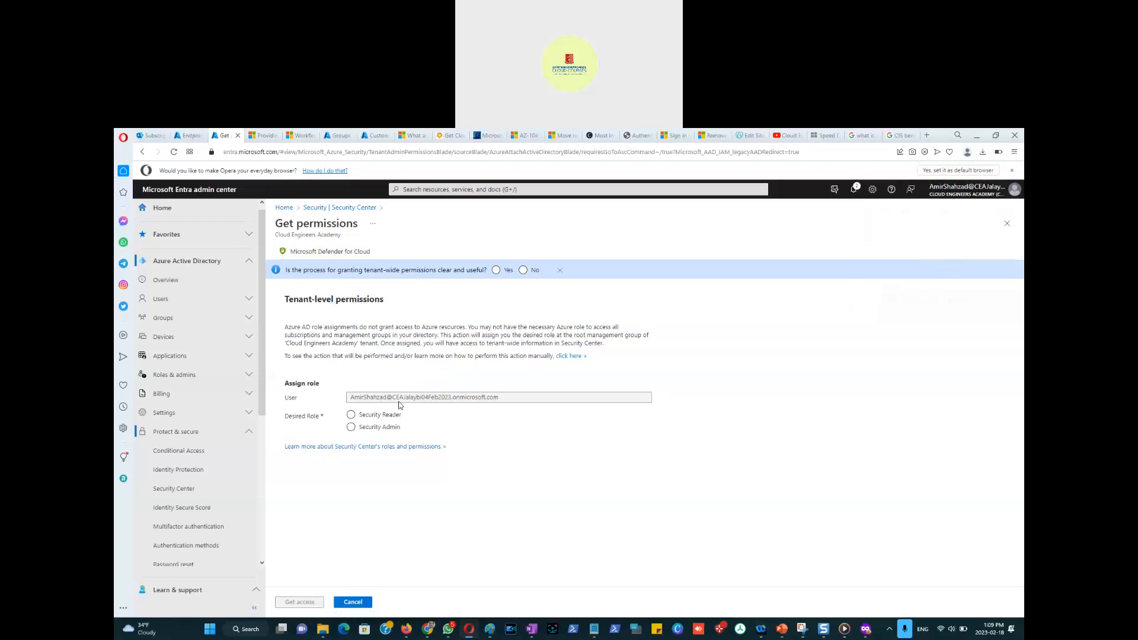
Try the Security Reader and Security Admin role options without requesting access, then expand Roles & admins.
click(353, 416)
click(352, 428)
click(351, 428)
click(363, 426)
click(173, 374)
Search All roles for 'glo' and read the Global Administrator role's description and permissions.
click(172, 394)
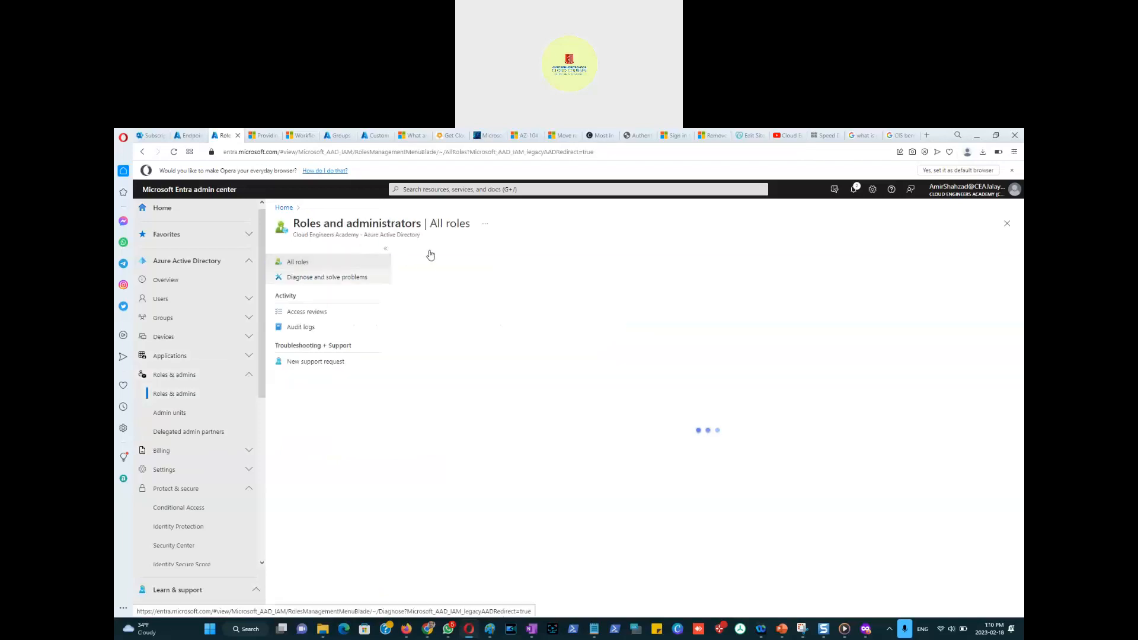
click(456, 364)
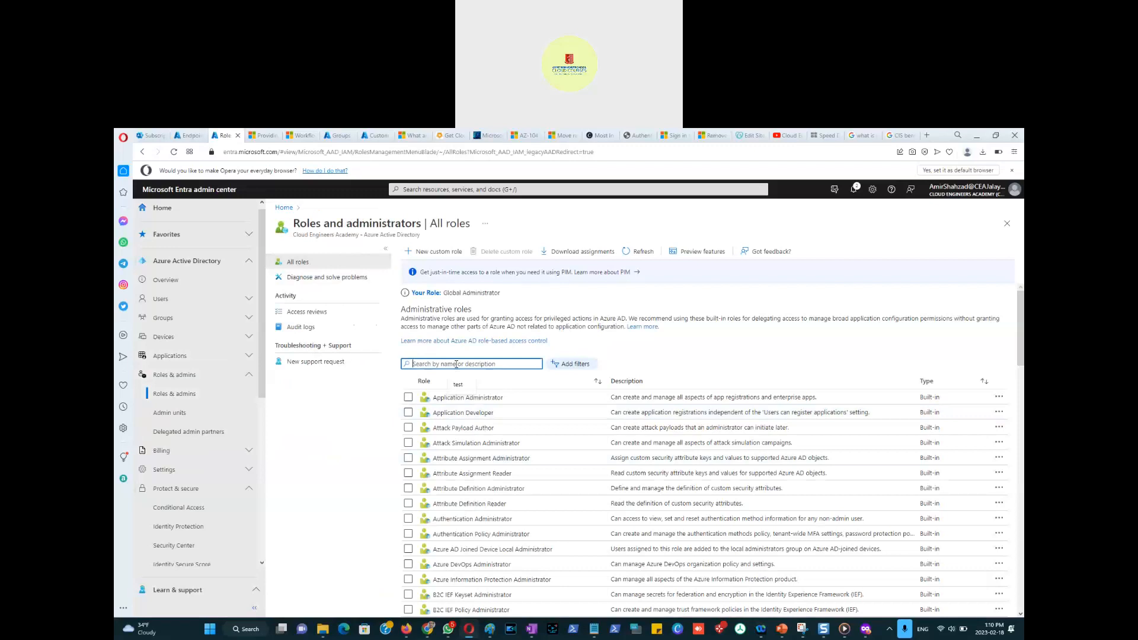
text(glo)
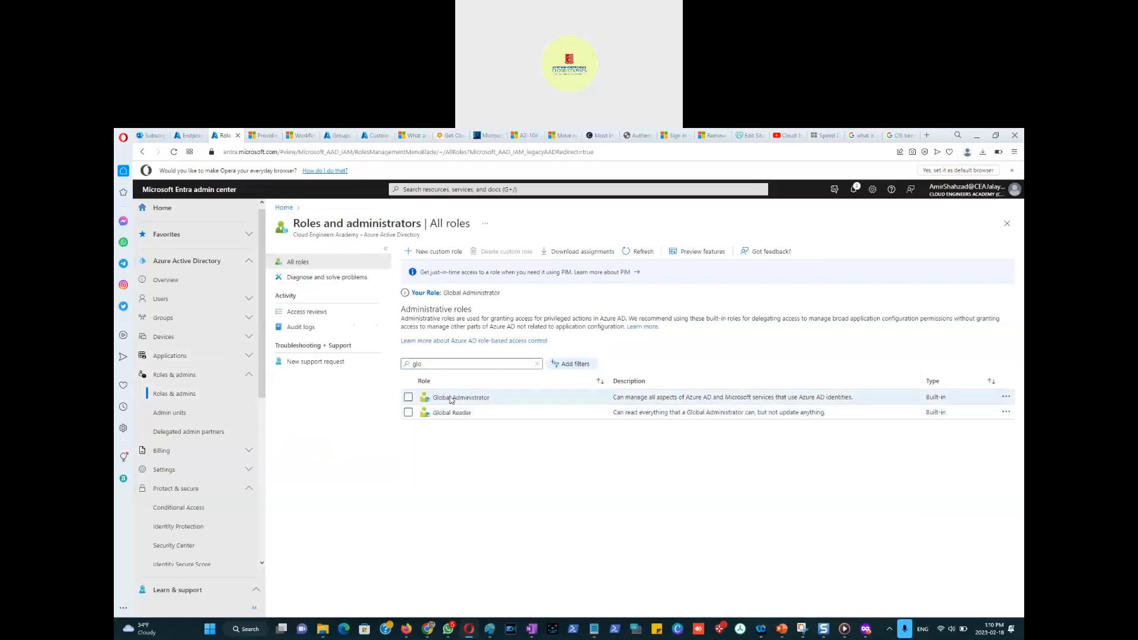
click(451, 399)
click(300, 292)
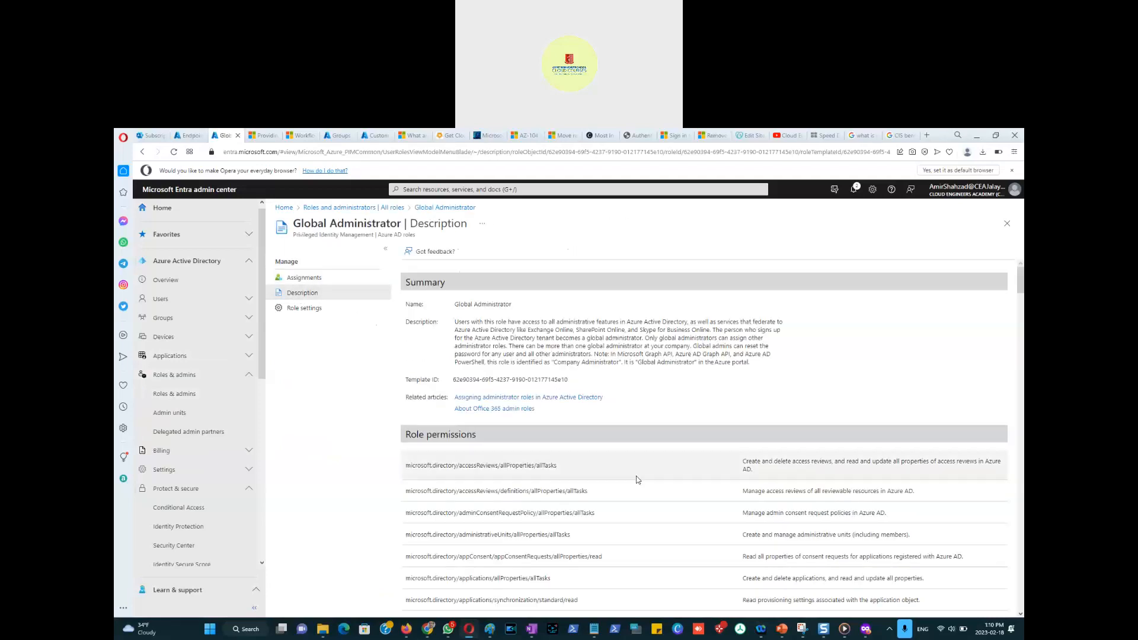
scroll(636, 481, down, 5)
scroll(636, 481, down, 10)
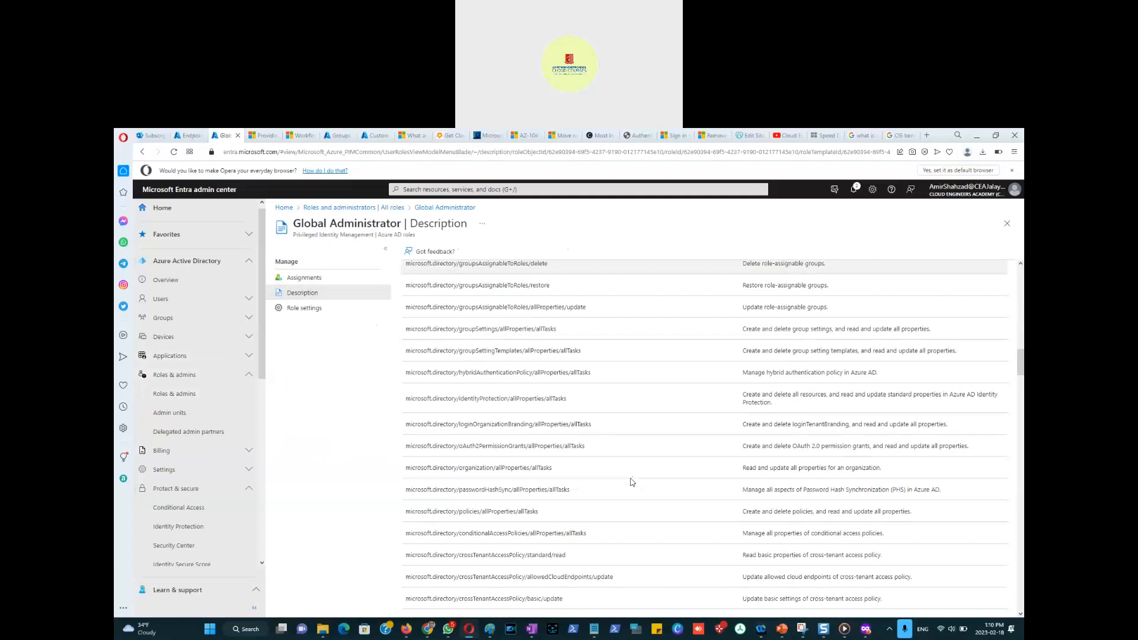
scroll(632, 483, down, 8)
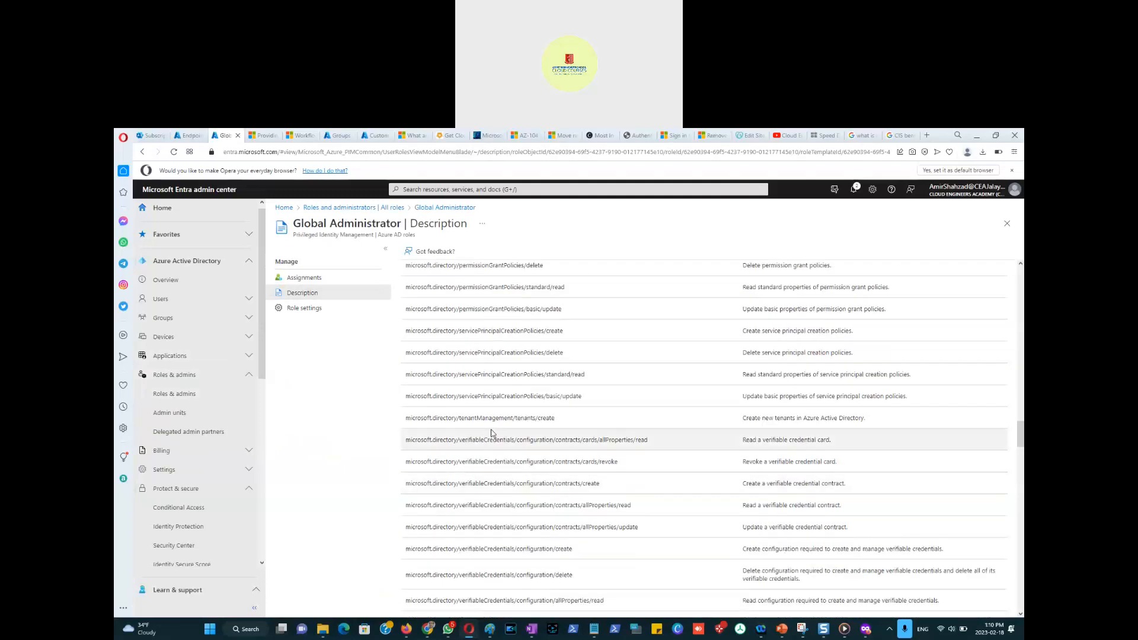
scroll(587, 469, up, 5)
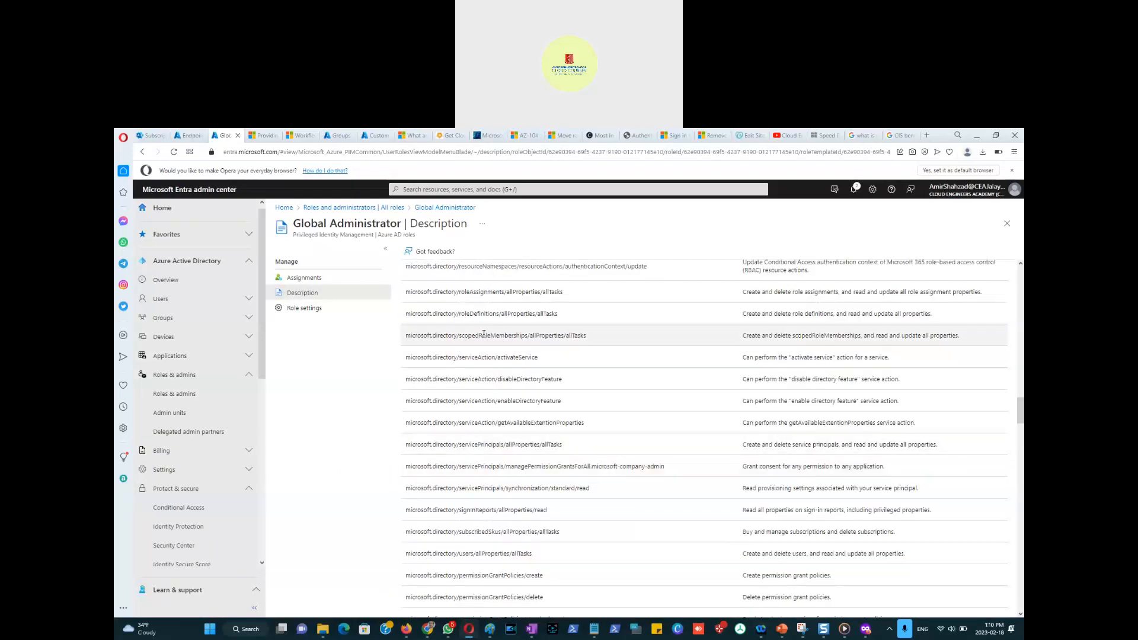
scroll(747, 356, up, 10)
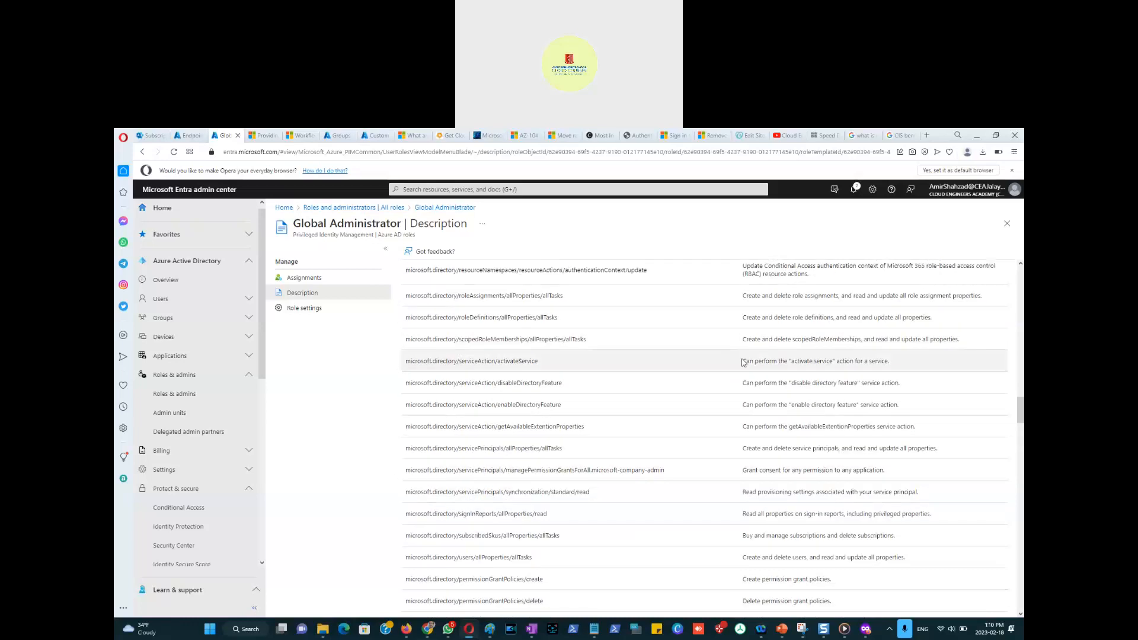
Look at the Global Administrator Assignments and Role settings, then return to Description.
click(307, 277)
click(304, 308)
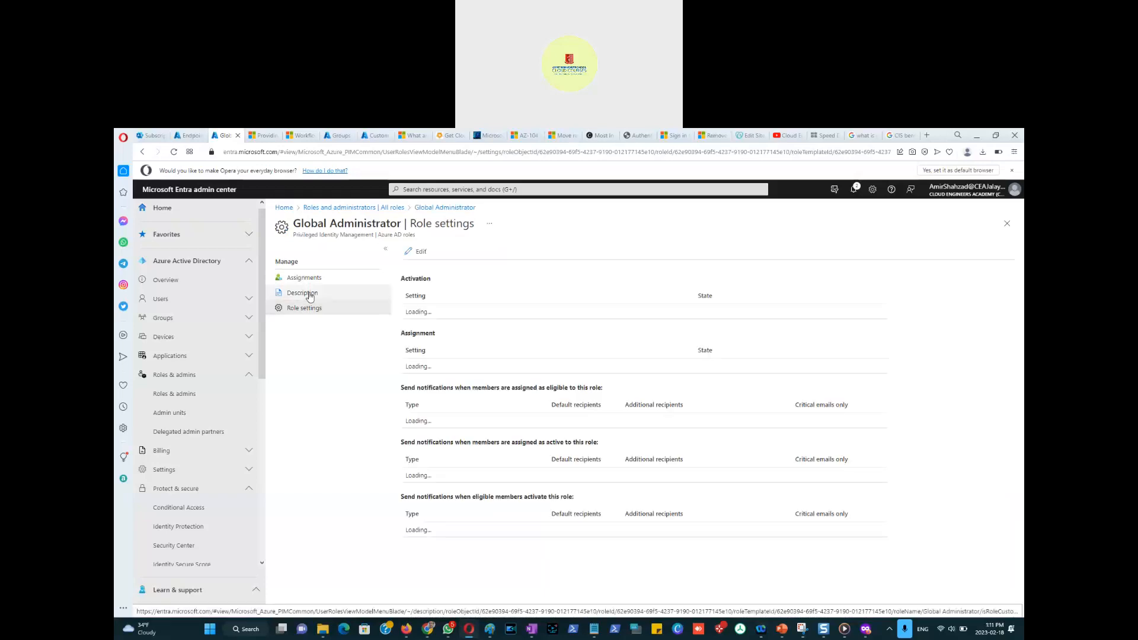
click(310, 296)
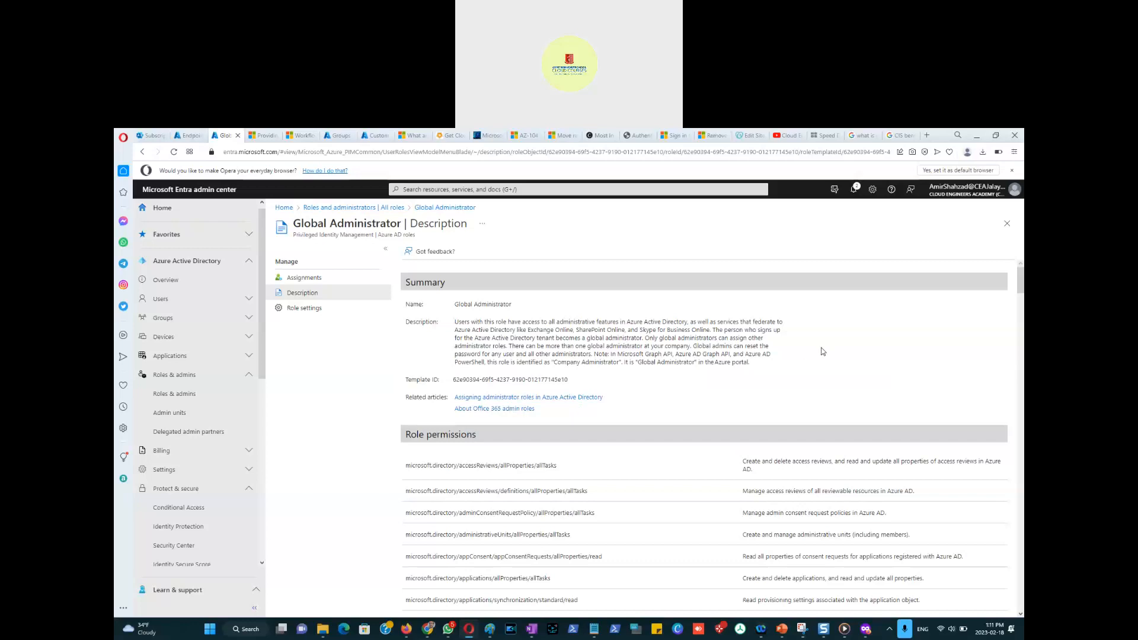
Find every 'security' match in the Global Administrator permissions, then scroll back to the Summary.
key(ctrl+f)
text(security)
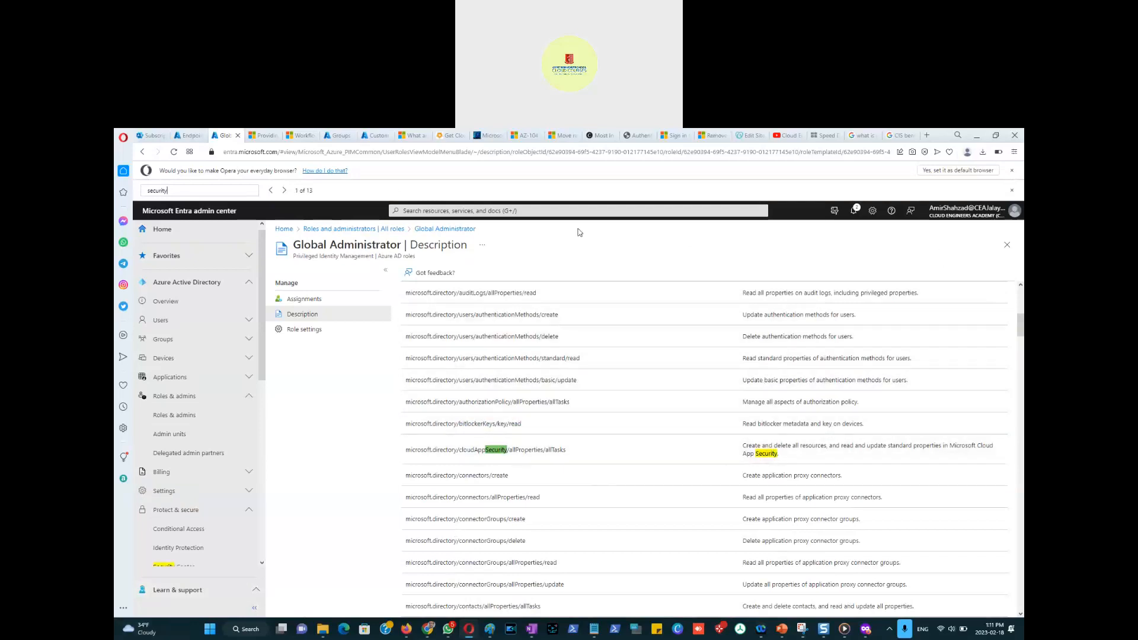
click(285, 191)
click(285, 191)
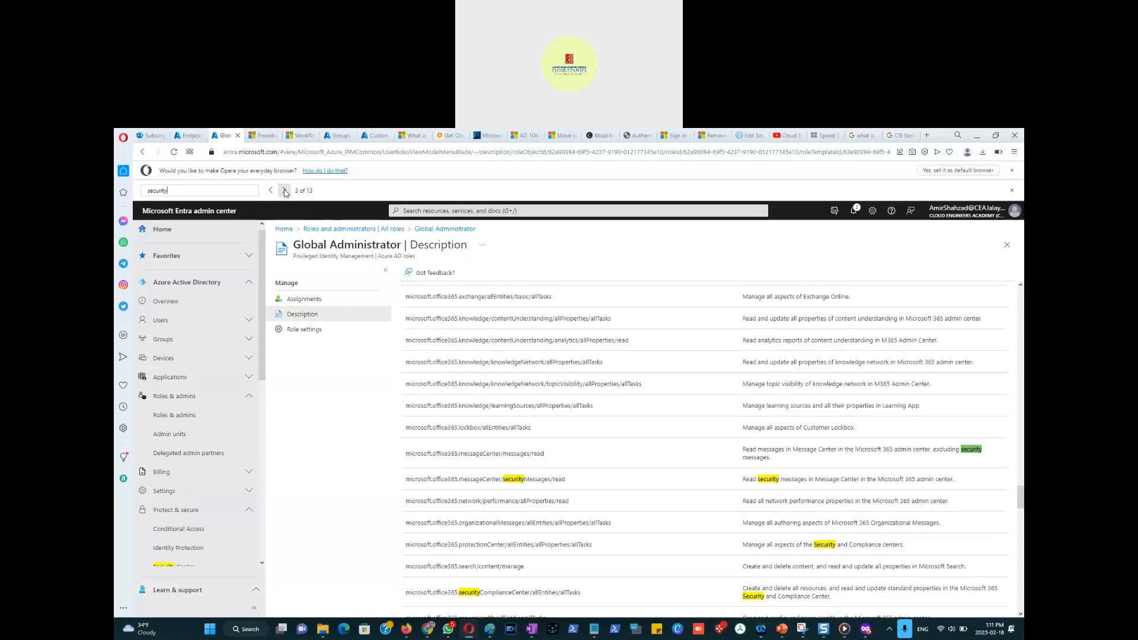
click(285, 191)
click(285, 191)
click(286, 191)
click(286, 191)
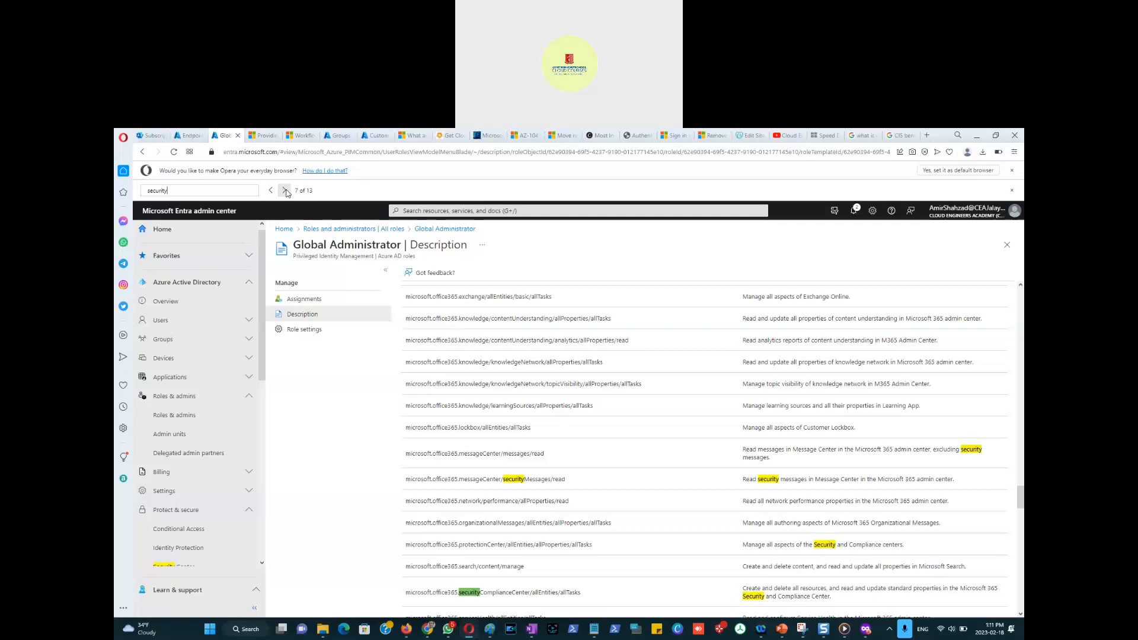
click(285, 191)
click(285, 191)
click(285, 191)
click(285, 191)
click(285, 191)
click(285, 191)
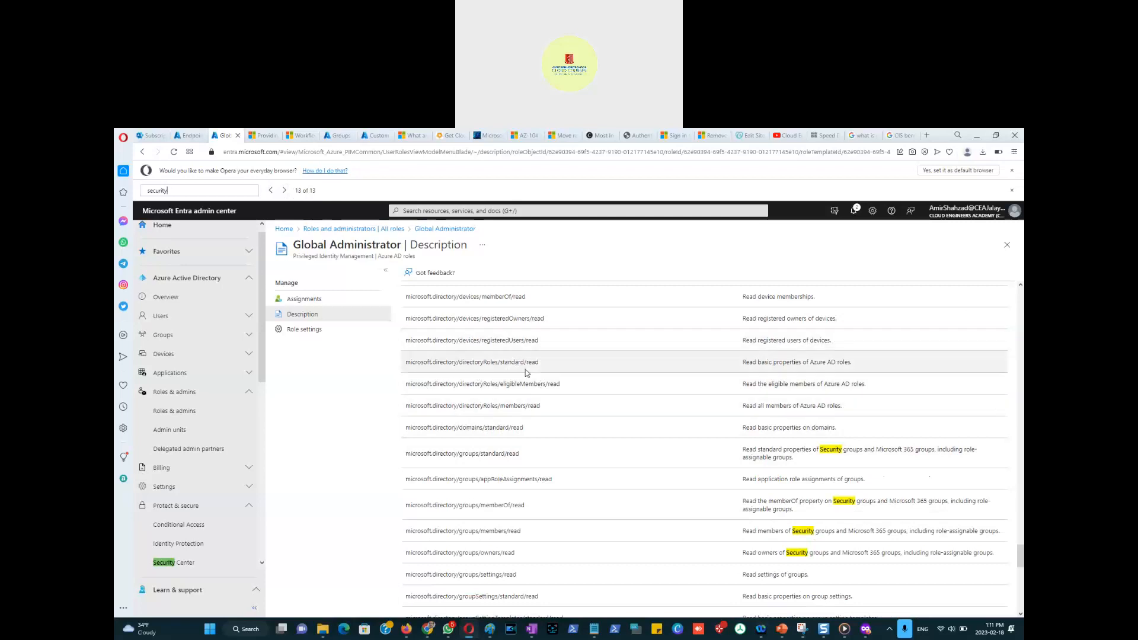
scroll(507, 360, up, 5)
scroll(507, 360, up, 10)
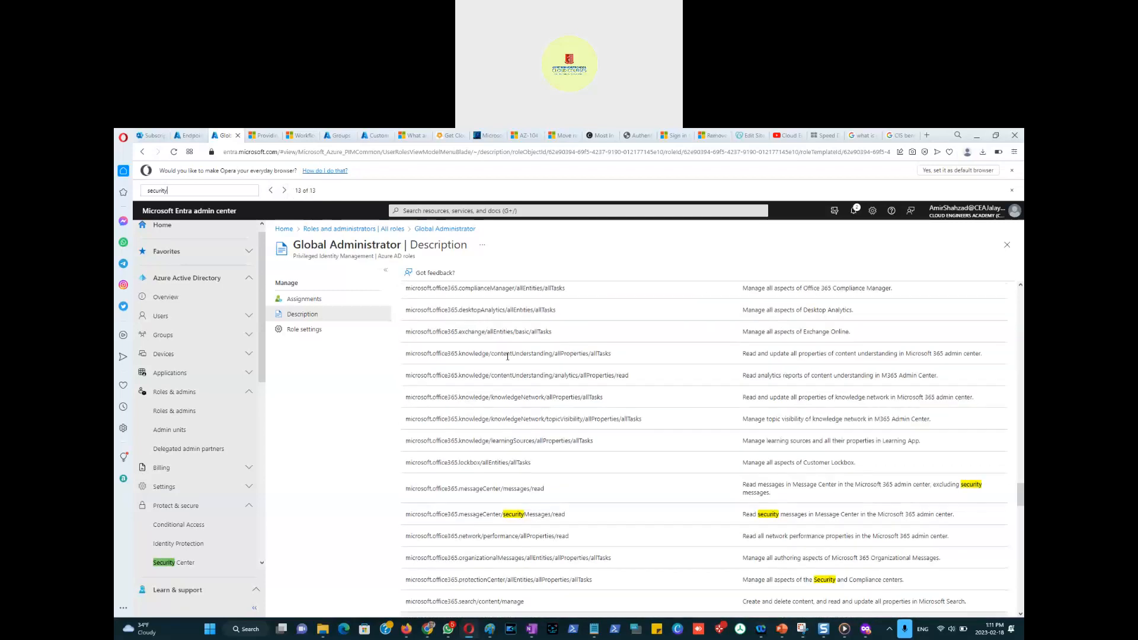
scroll(509, 359, up, 10)
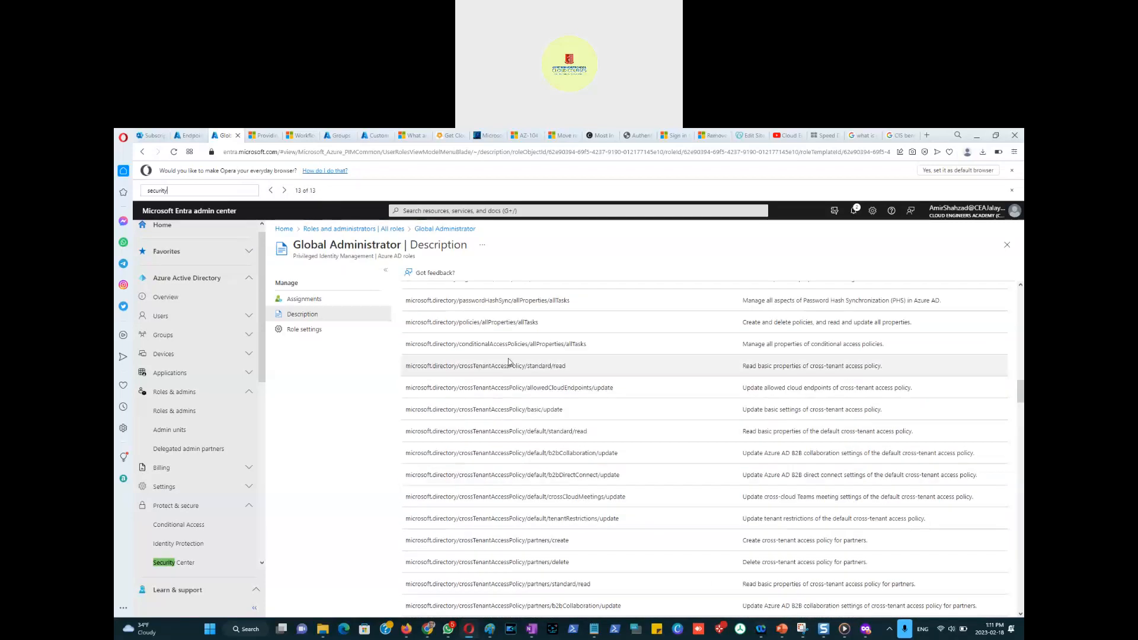
scroll(508, 358, up, 2)
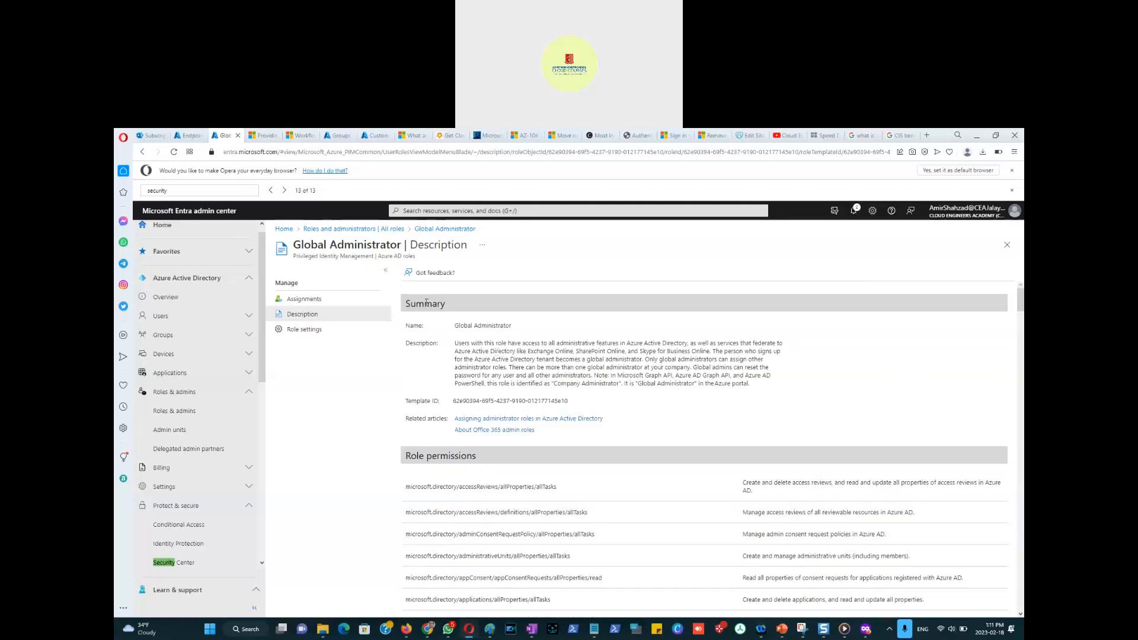
Check the Global Administrator assignments, then return to Security Center under Protect & secure.
click(431, 232)
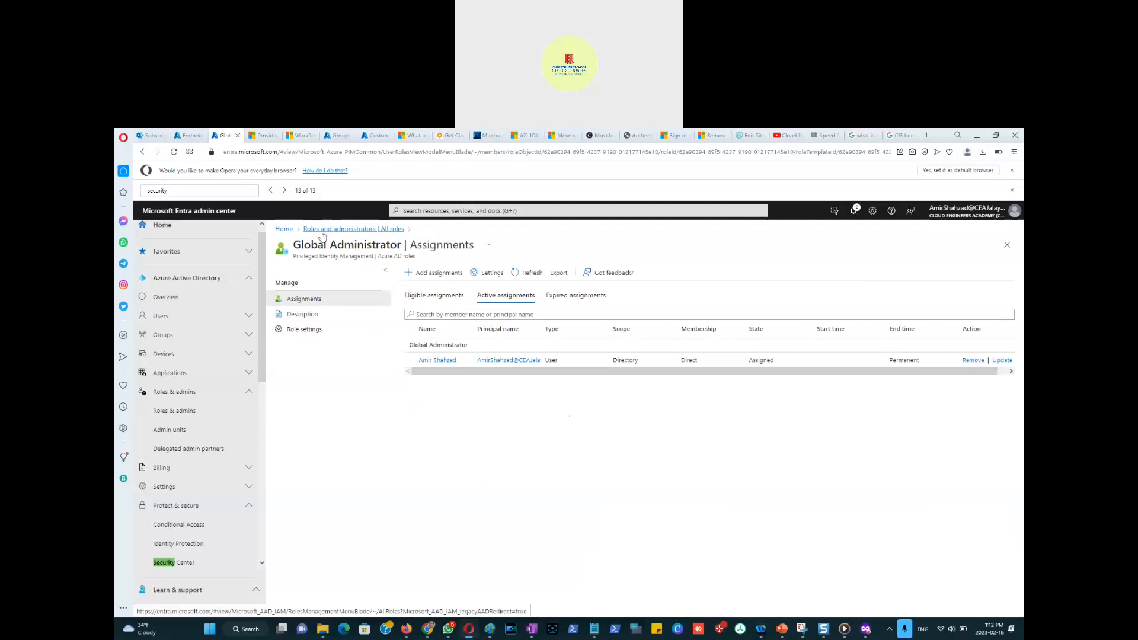
click(143, 152)
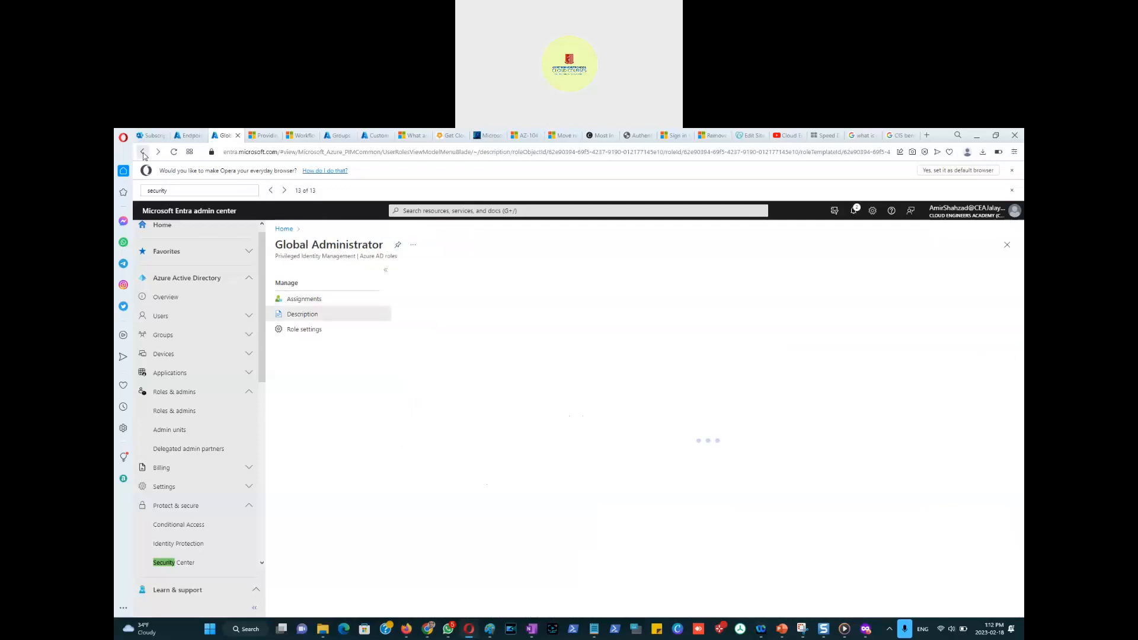
click(180, 564)
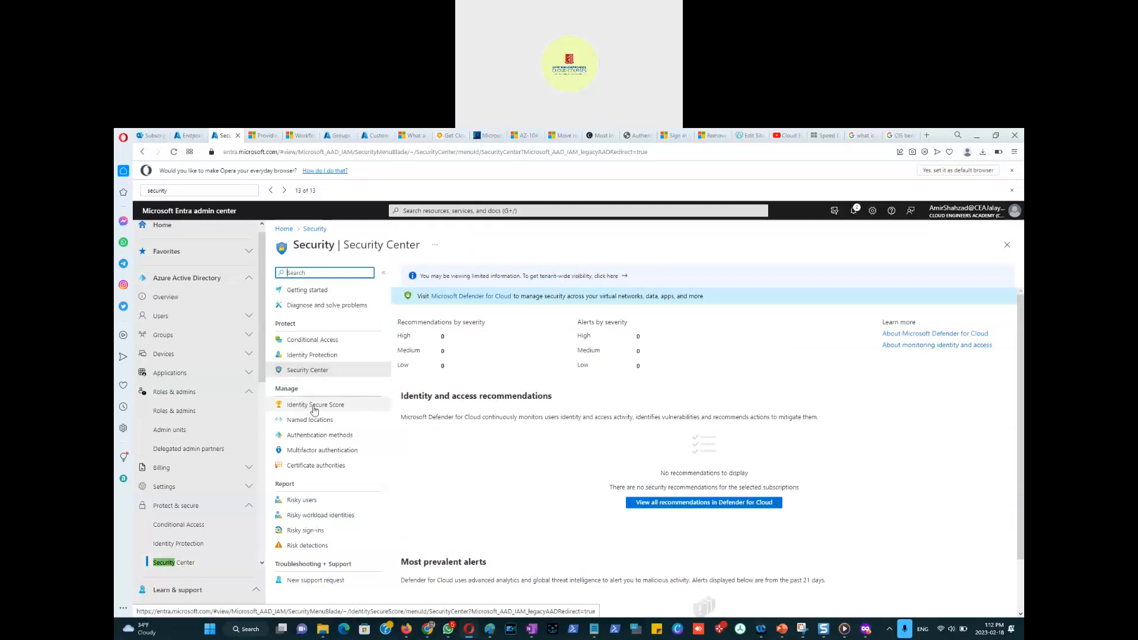
Open the Microsoft Defender for Cloud link from the Security Center banner in a new tab.
right_click(472, 303)
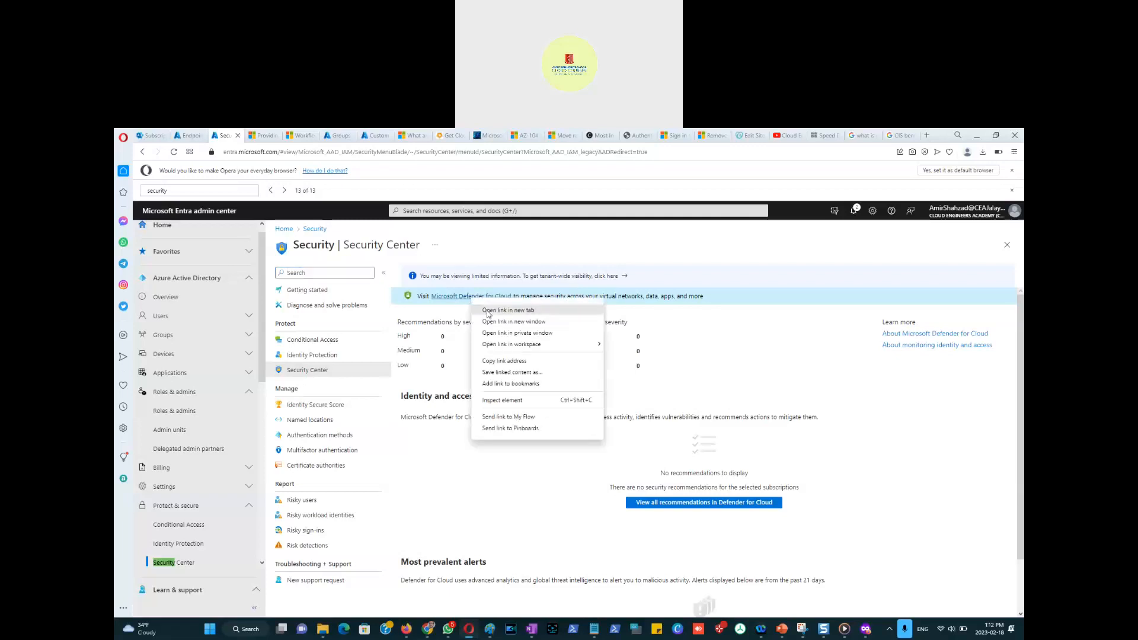
click(497, 310)
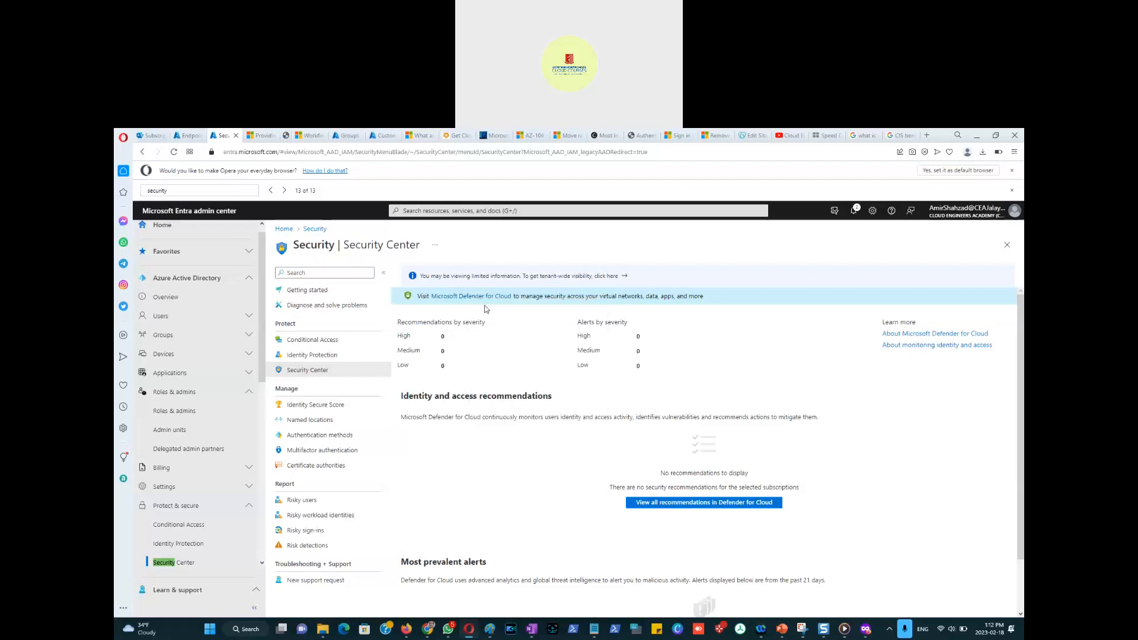
click(291, 136)
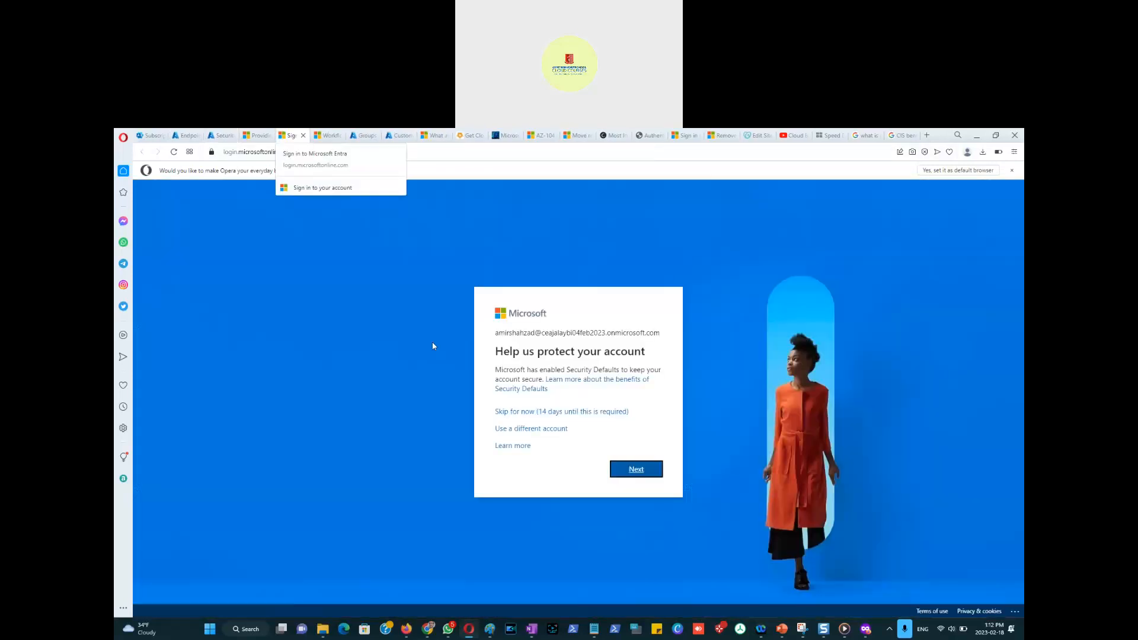
Skip the account protection prompt and highlight CSPM on the Defender for Cloud Overview.
click(567, 414)
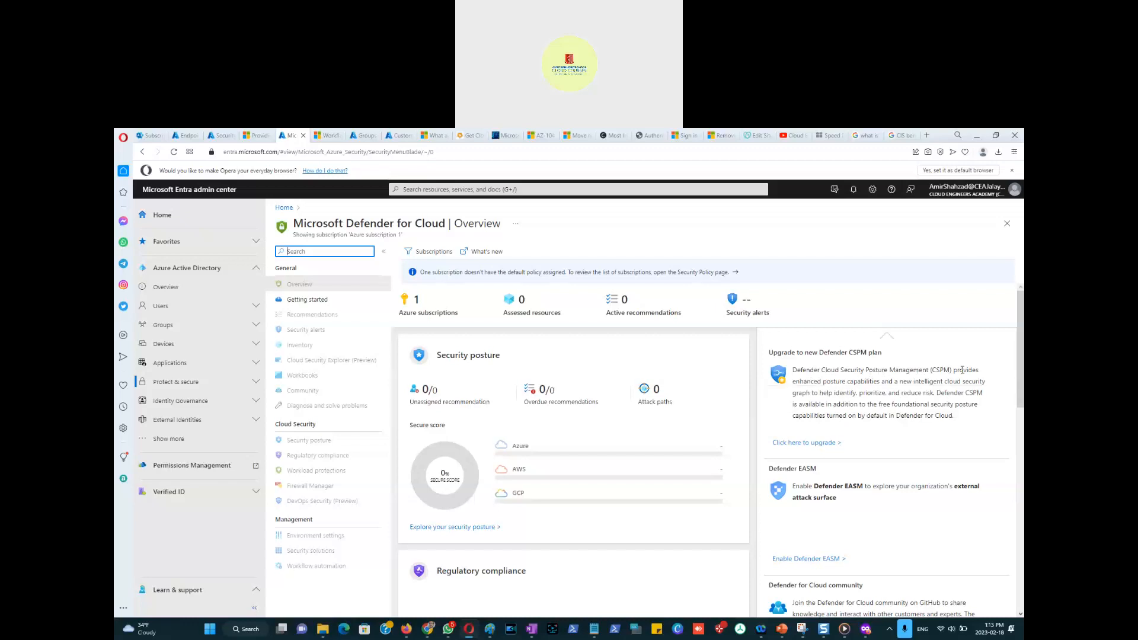
drag(955, 370, 931, 370)
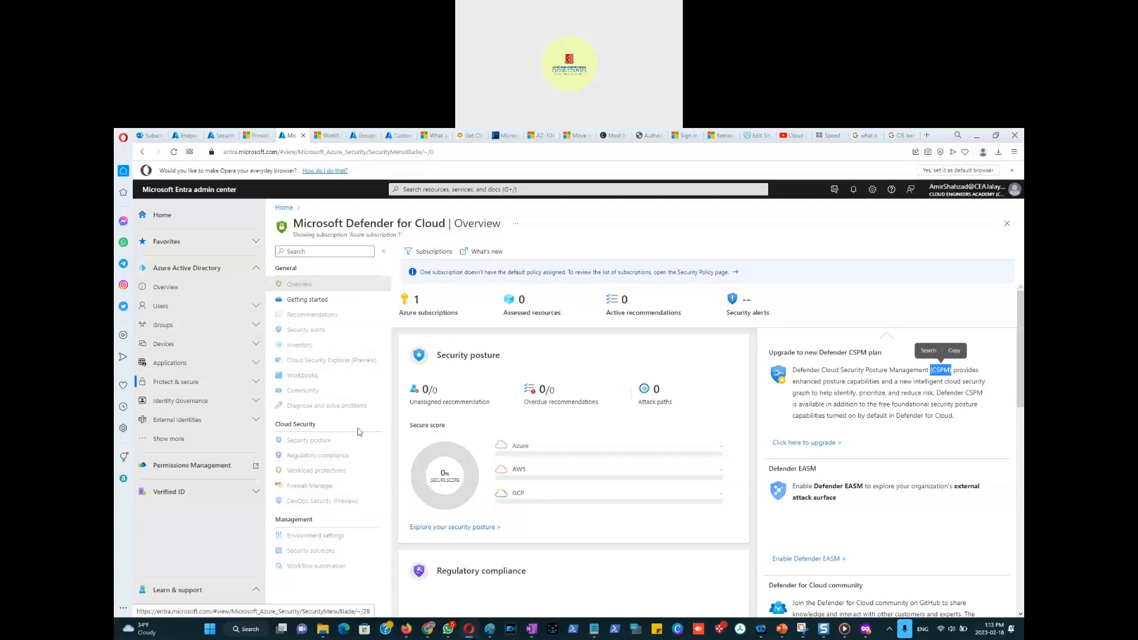
Browse Identity Protection, Authentication methods and Conditional Access under Protect & secure, then return to Security Center.
click(197, 383)
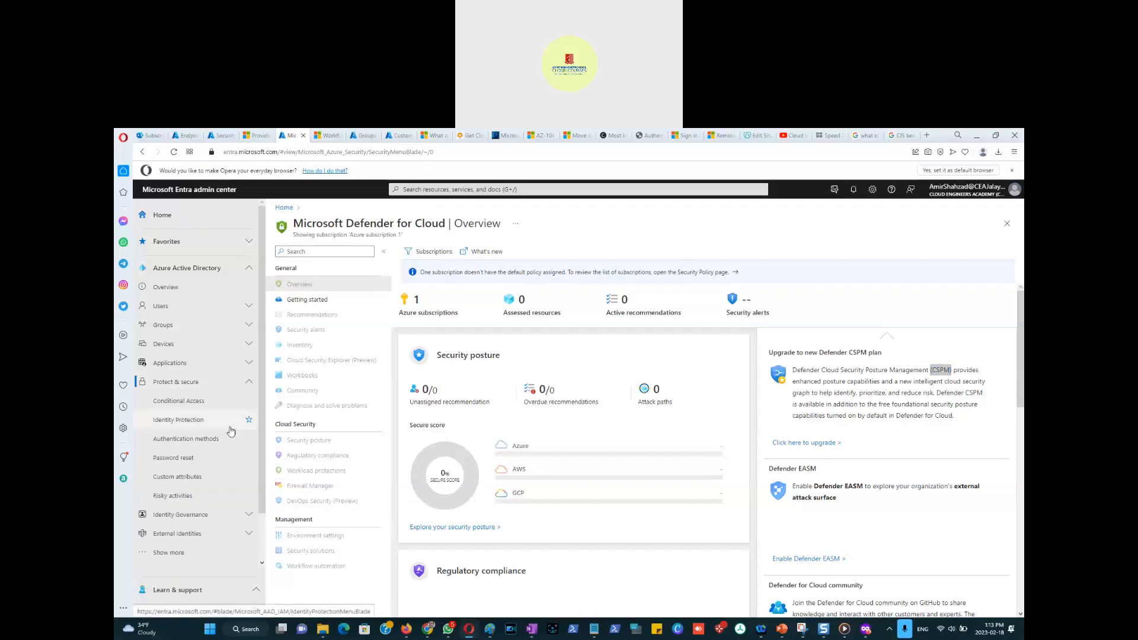
click(175, 422)
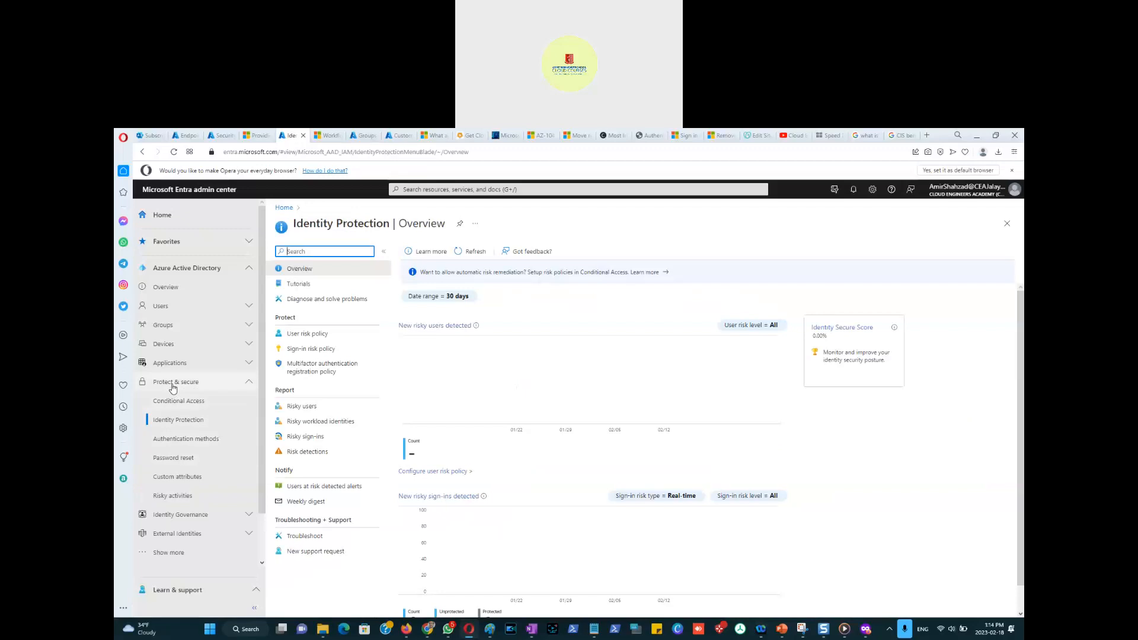
click(180, 439)
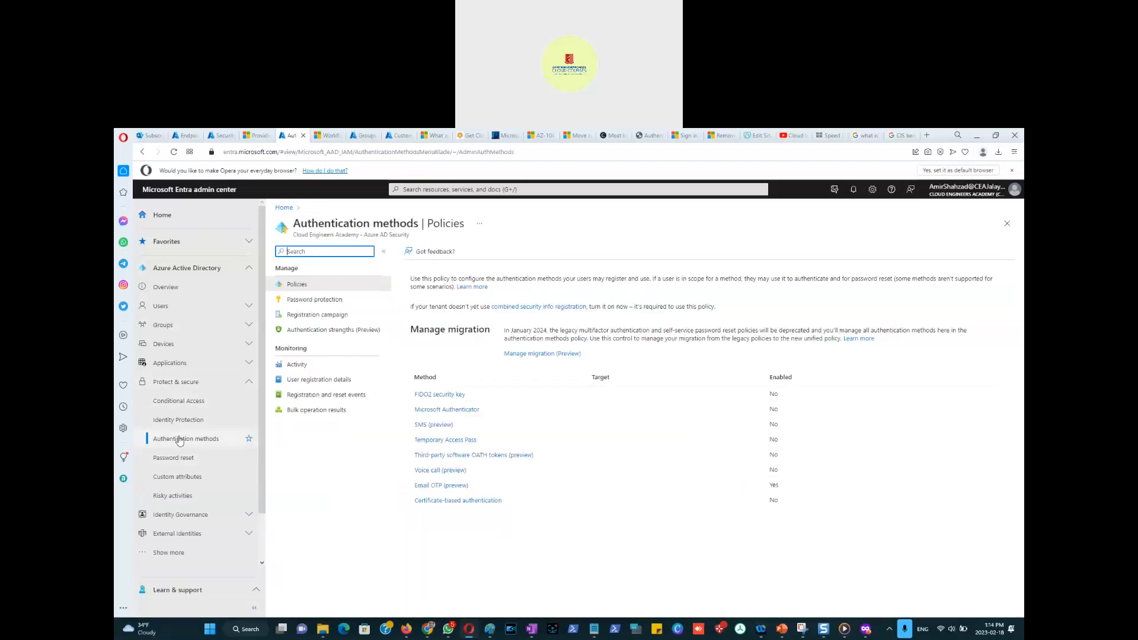
click(179, 401)
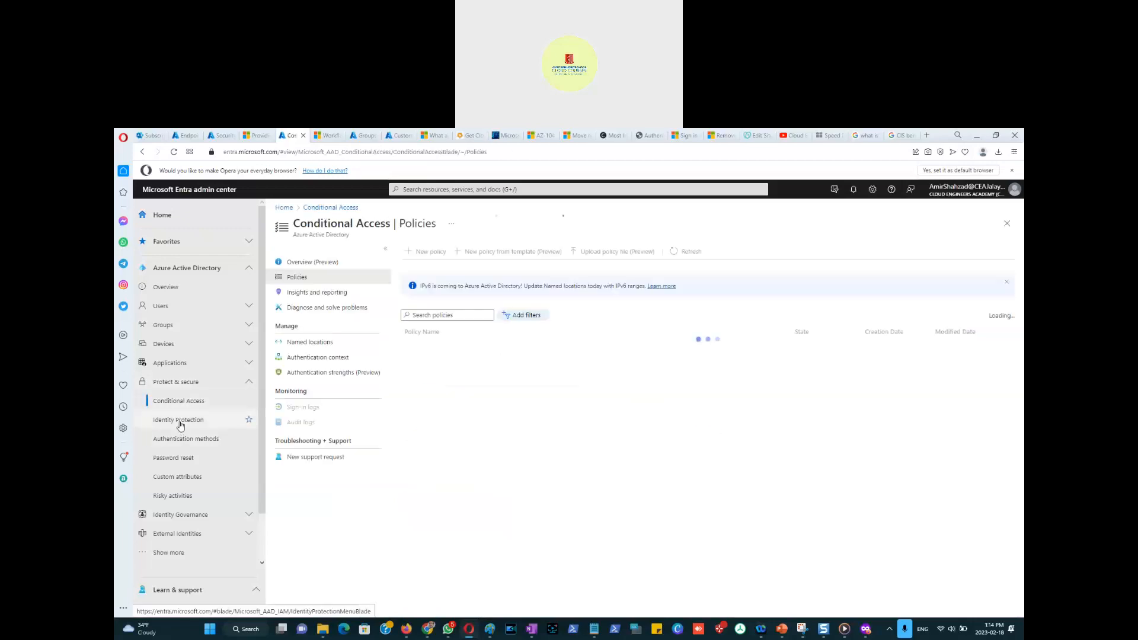
click(180, 423)
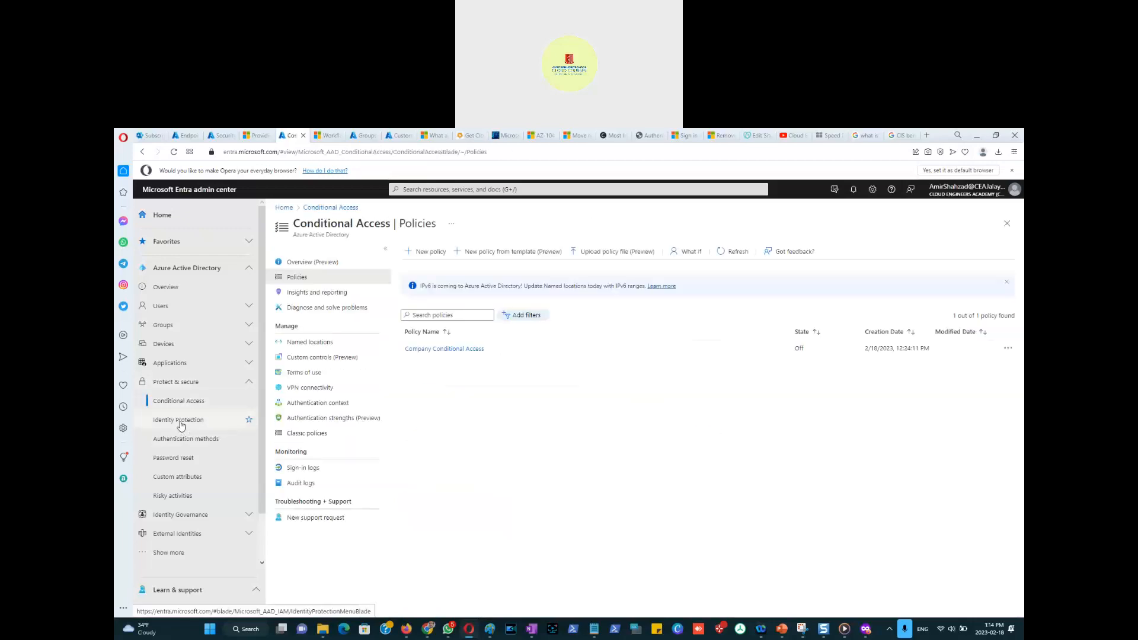
click(180, 441)
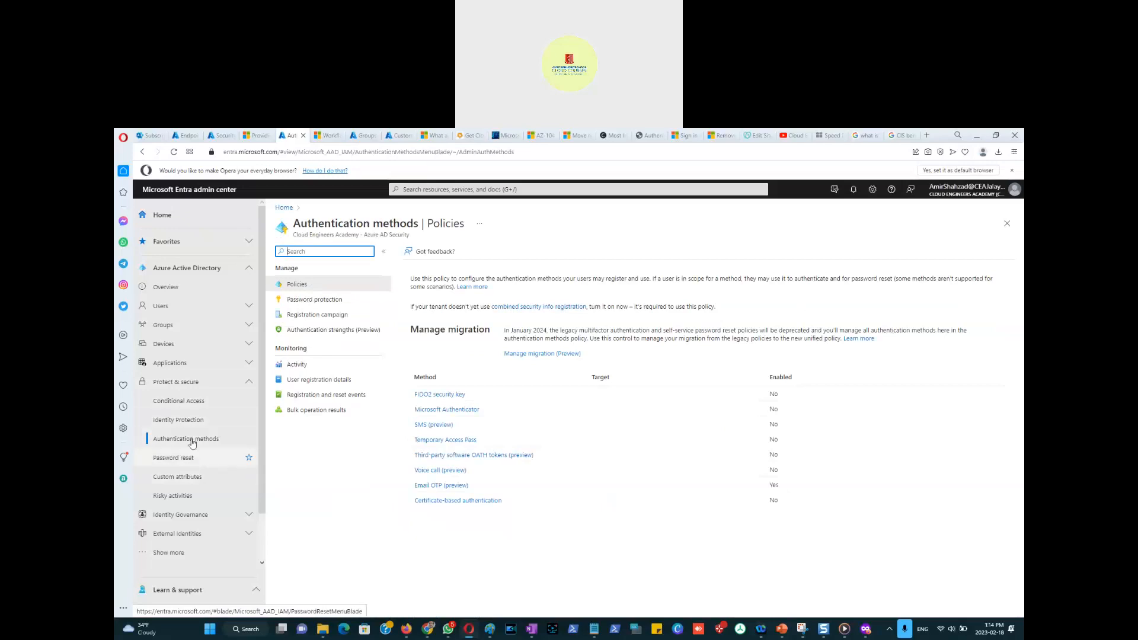
click(155, 553)
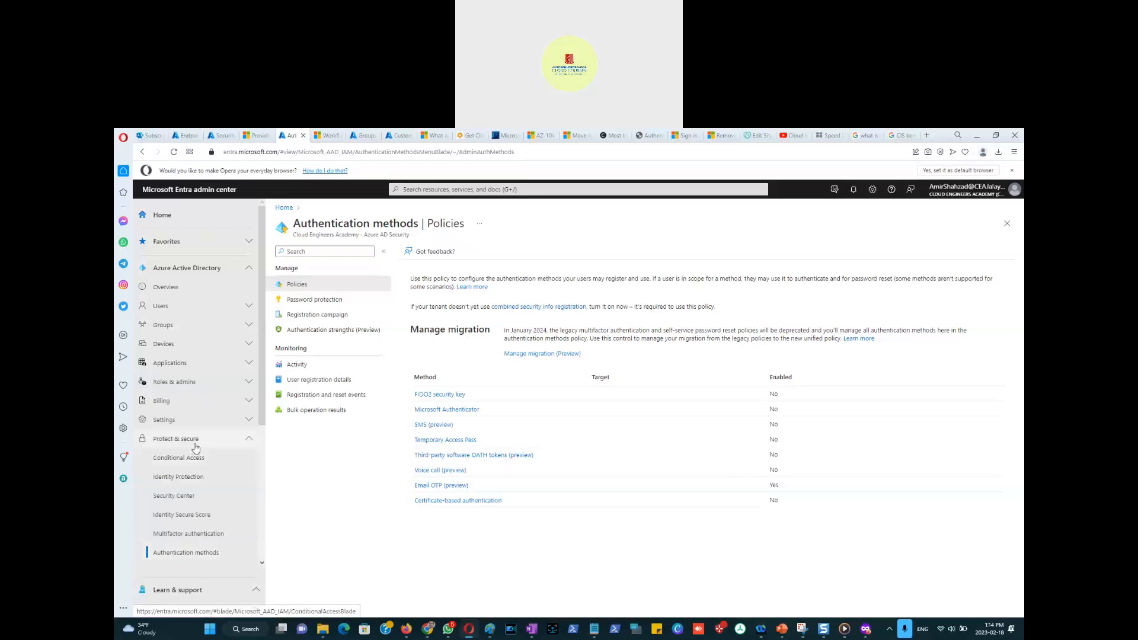
click(185, 499)
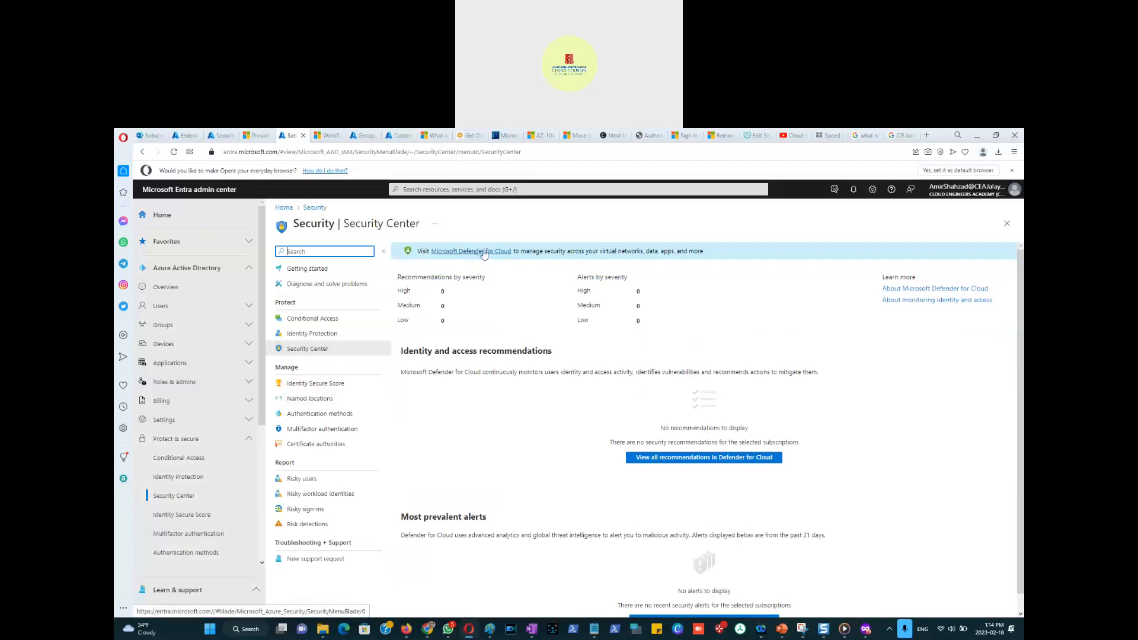
Open Identity Secure Score to view the 0.00% score and its improvement actions.
click(305, 389)
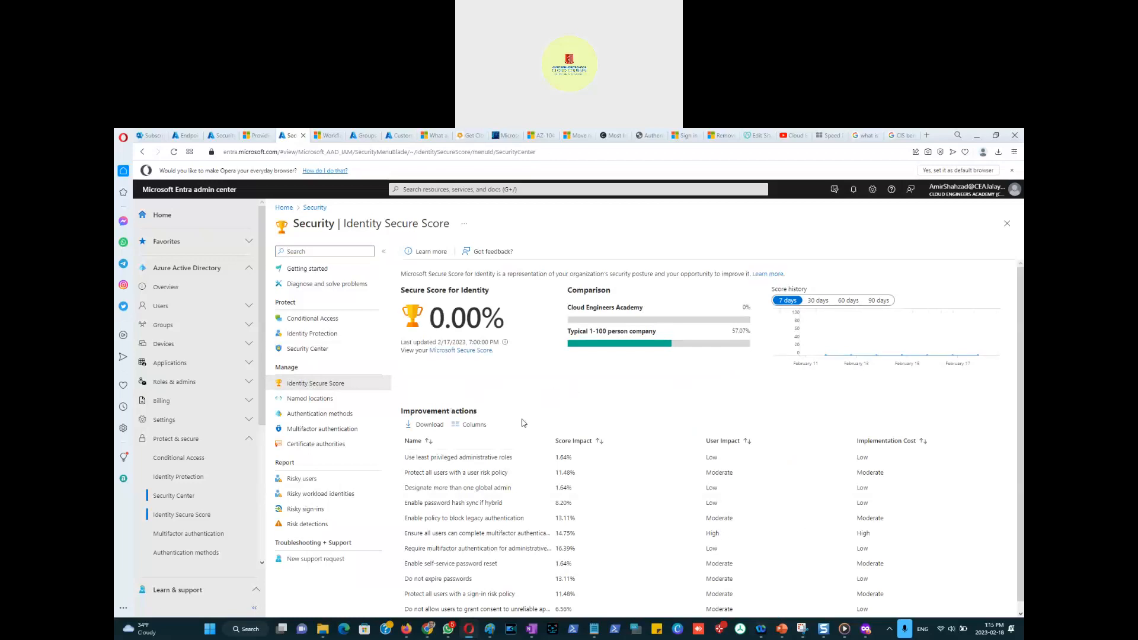
Scroll to 'Use least privileged administrative roles' and open its details (+1.64% impact, To address).
scroll(490, 413, down, 1)
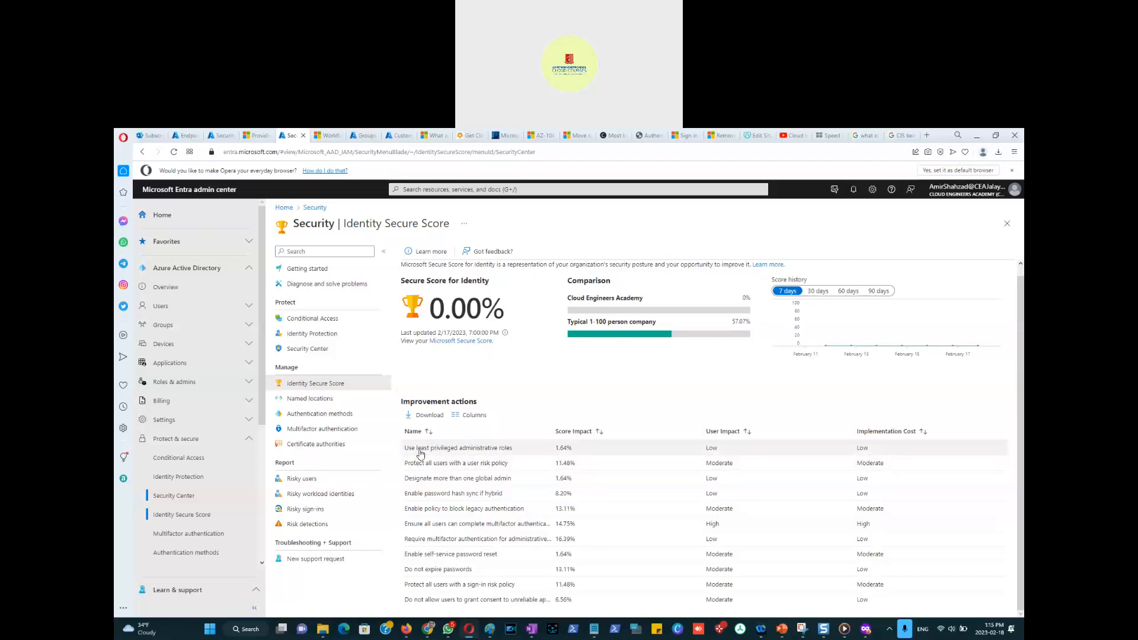
click(446, 450)
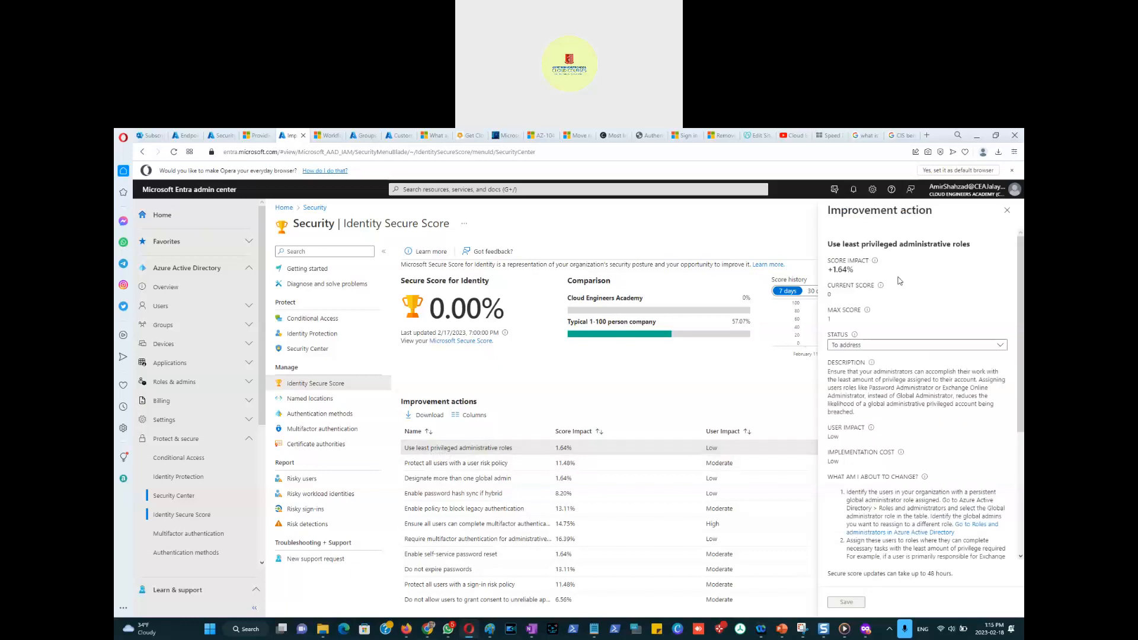
click(893, 349)
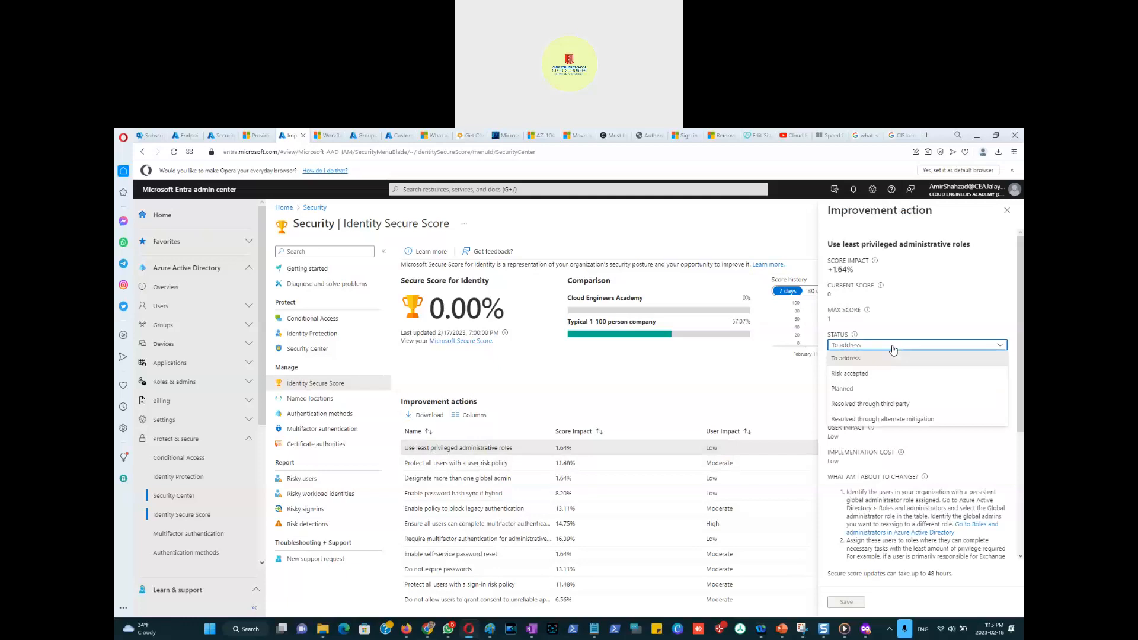
click(903, 315)
click(862, 346)
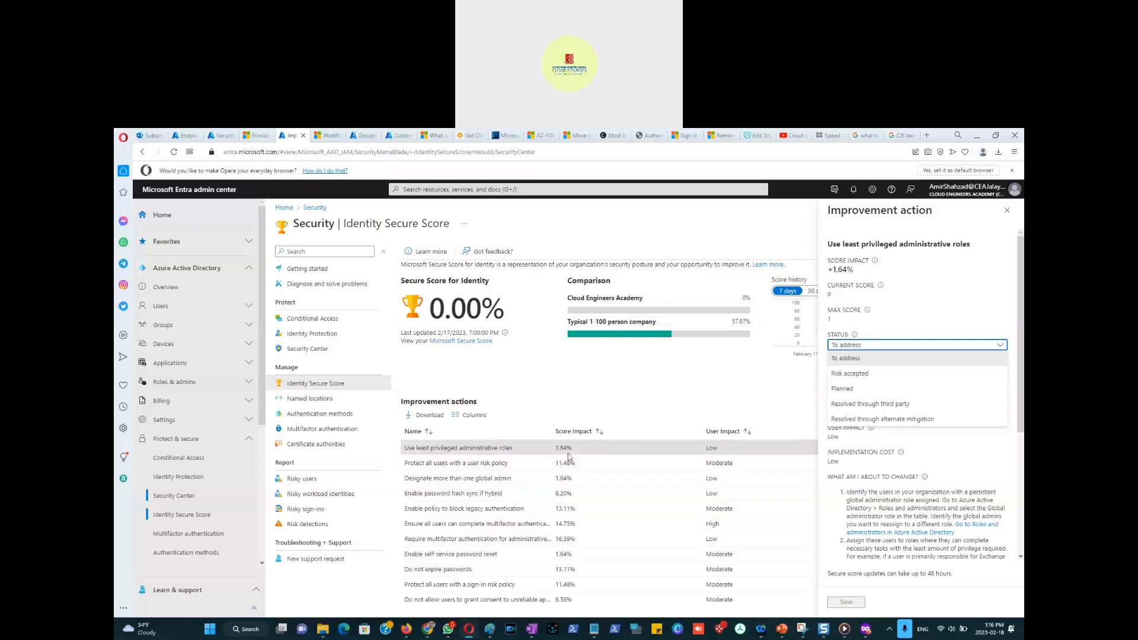
click(891, 468)
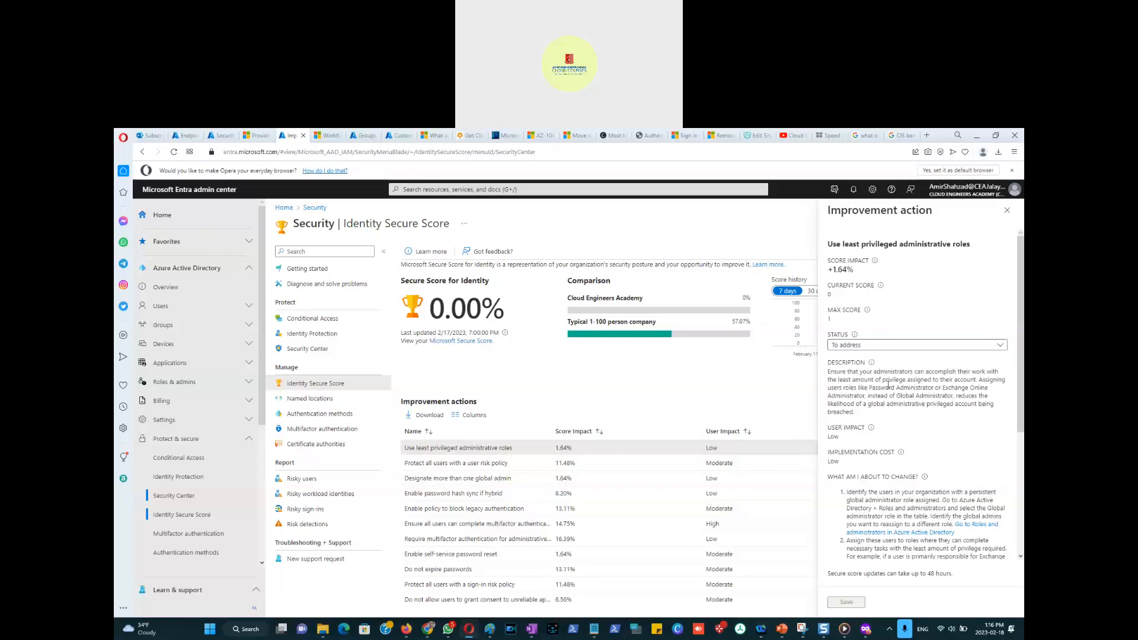
scroll(902, 434, down, 3)
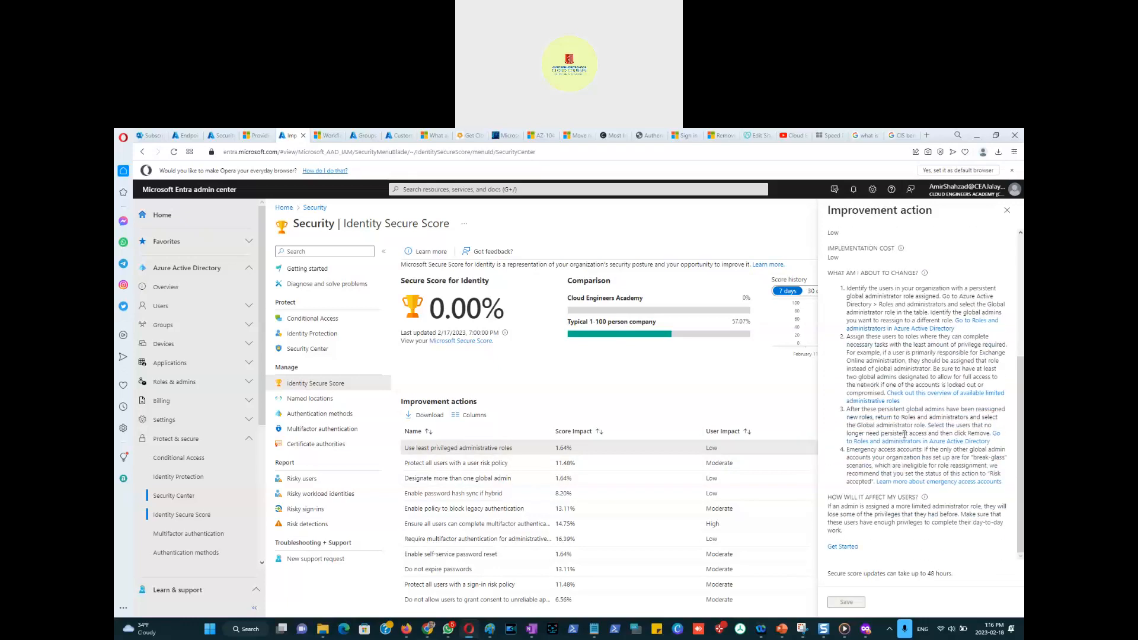
scroll(904, 435, up, 3)
scroll(906, 437, down, 1)
scroll(905, 438, up, 1)
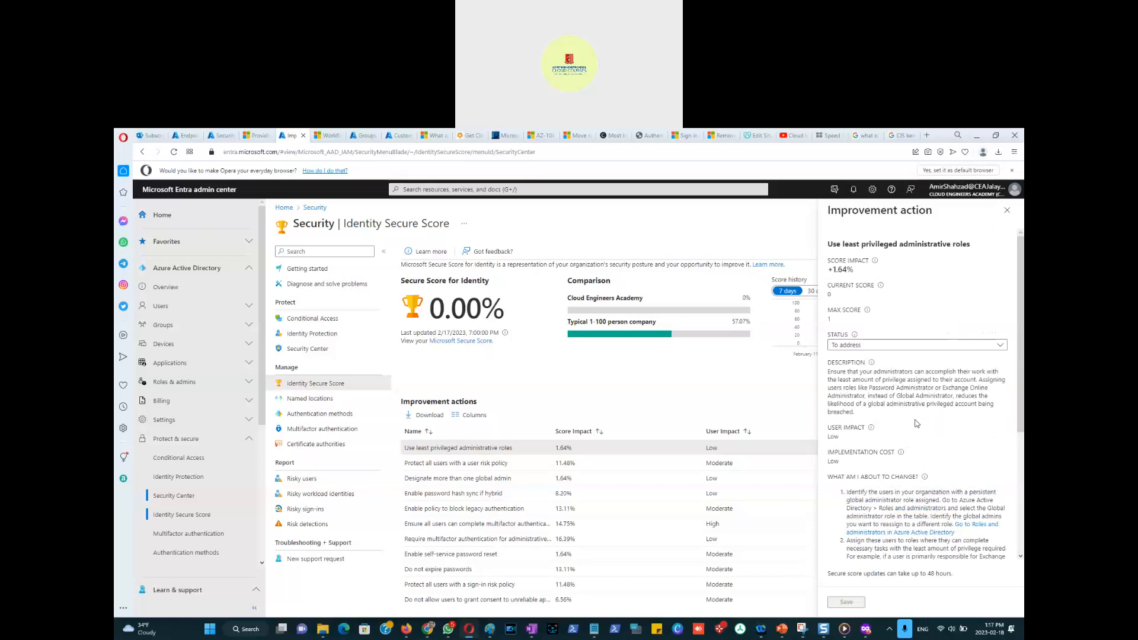
Highlight the description on admins losing privileges, then the words 'Global Administrator'.
scroll(916, 423, down, 1)
drag(854, 326, 977, 332)
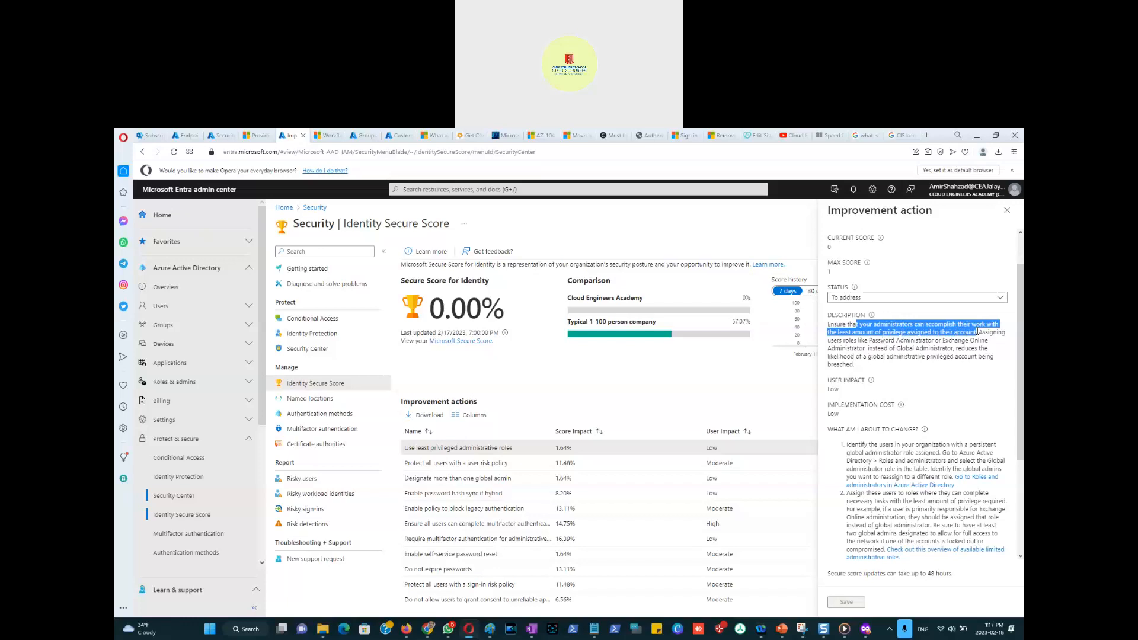
drag(978, 332, 943, 341)
drag(871, 349, 855, 371)
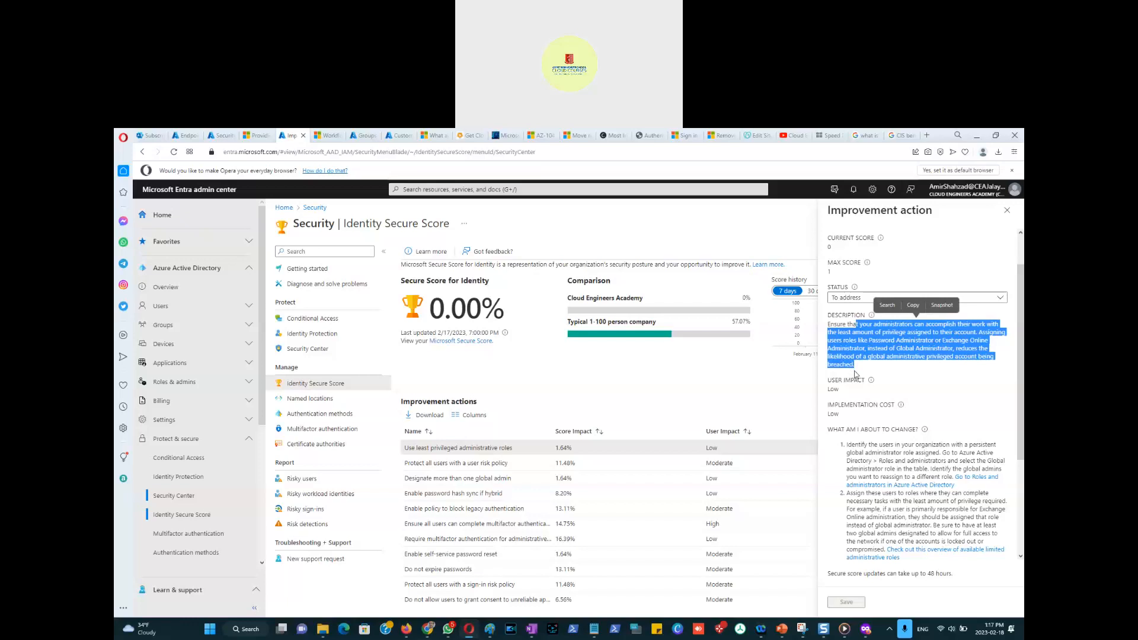
click(900, 349)
drag(896, 349, 955, 349)
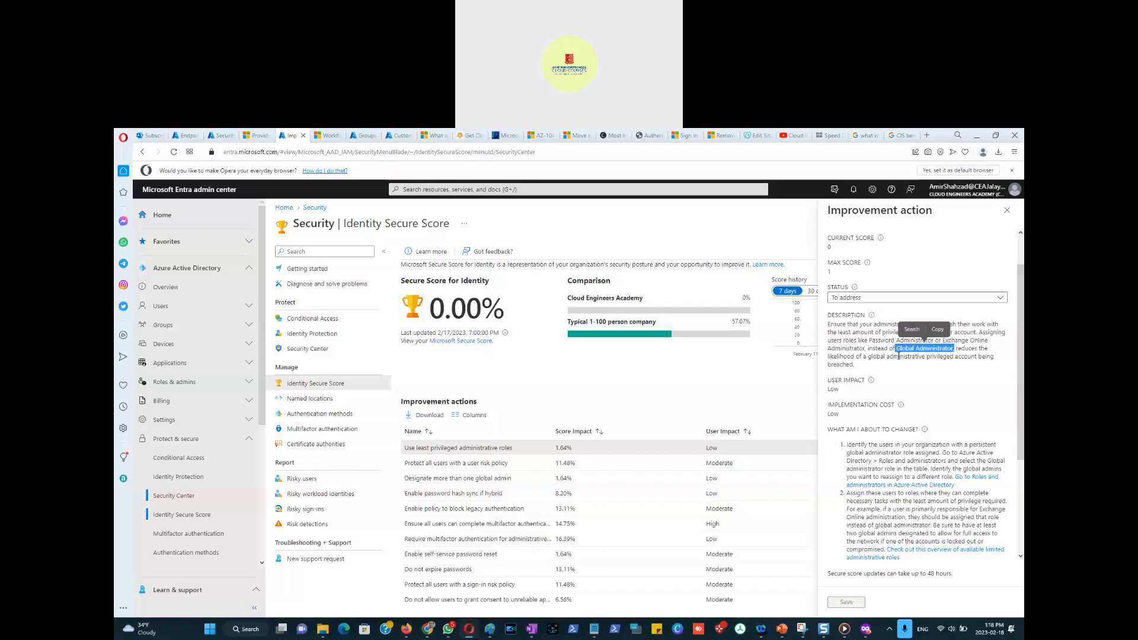
click(898, 354)
Scroll to the end of the details panel and close it, returning to the table.
scroll(889, 355, down, 2)
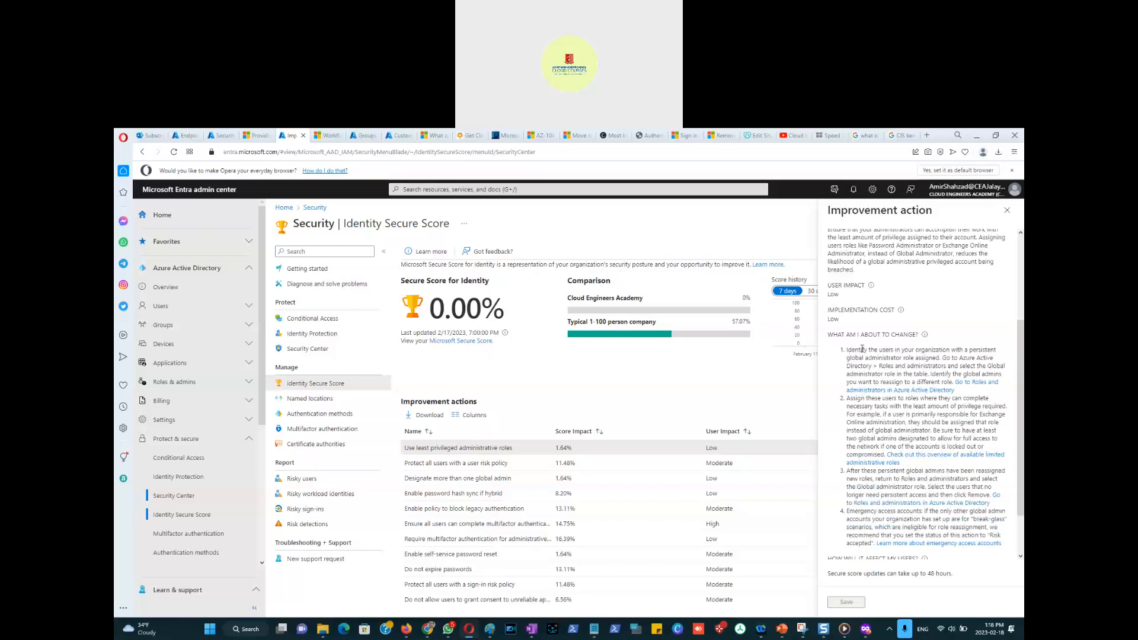
scroll(901, 397, down, 1)
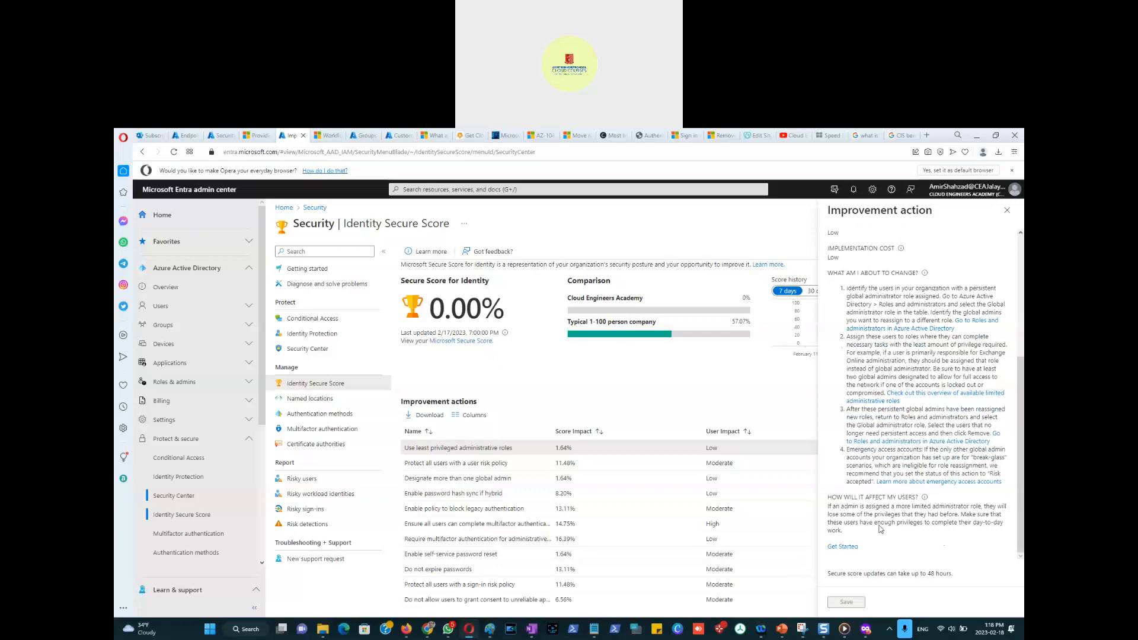
click(1008, 210)
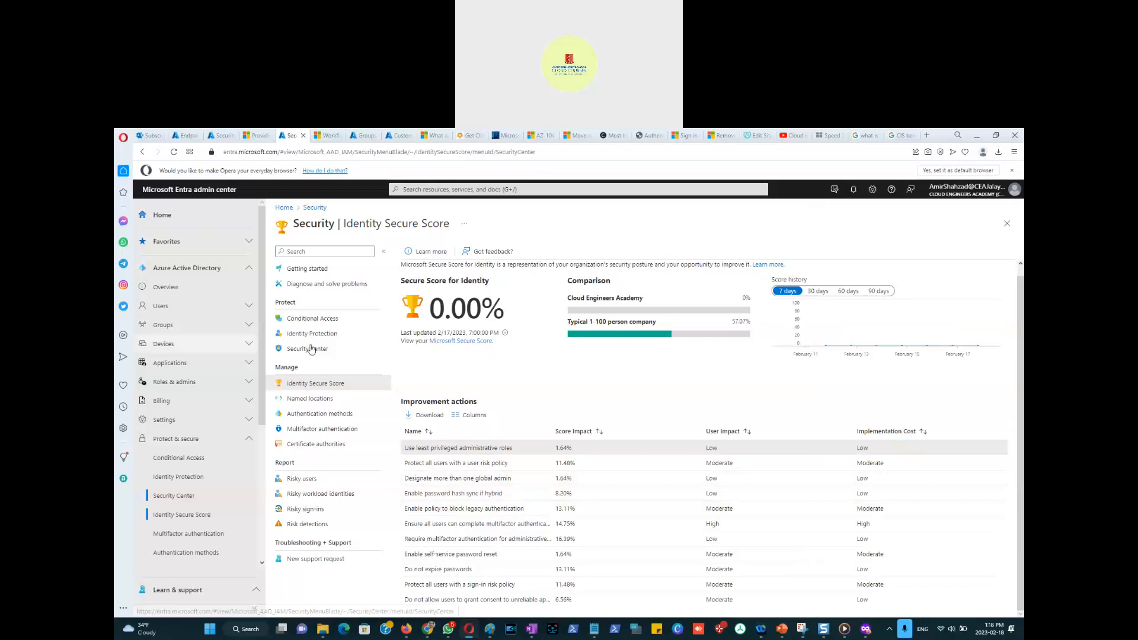
Read the user risk policy action, then open 'Designate more than one global admin' (+1.64%).
click(435, 466)
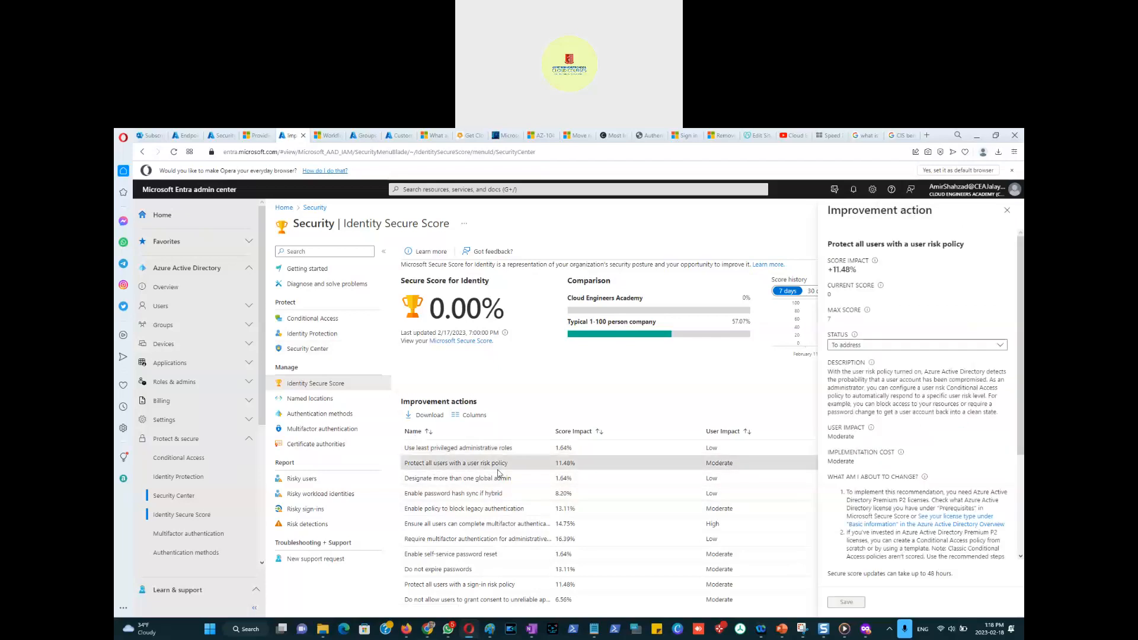
scroll(945, 384, down, 3)
scroll(946, 389, down, 2)
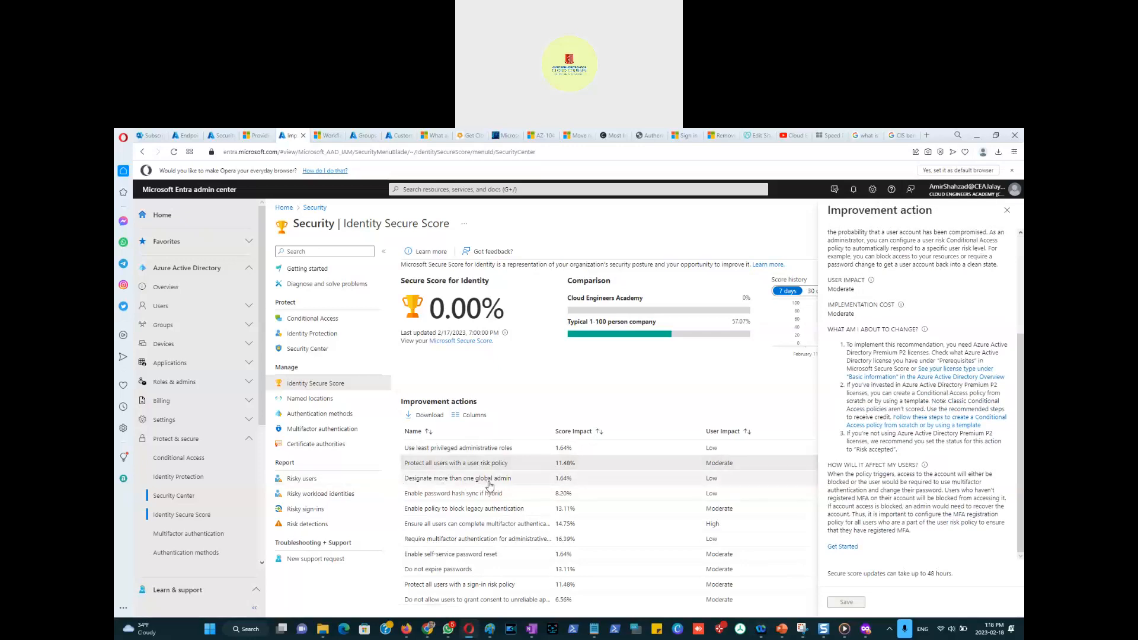
click(451, 484)
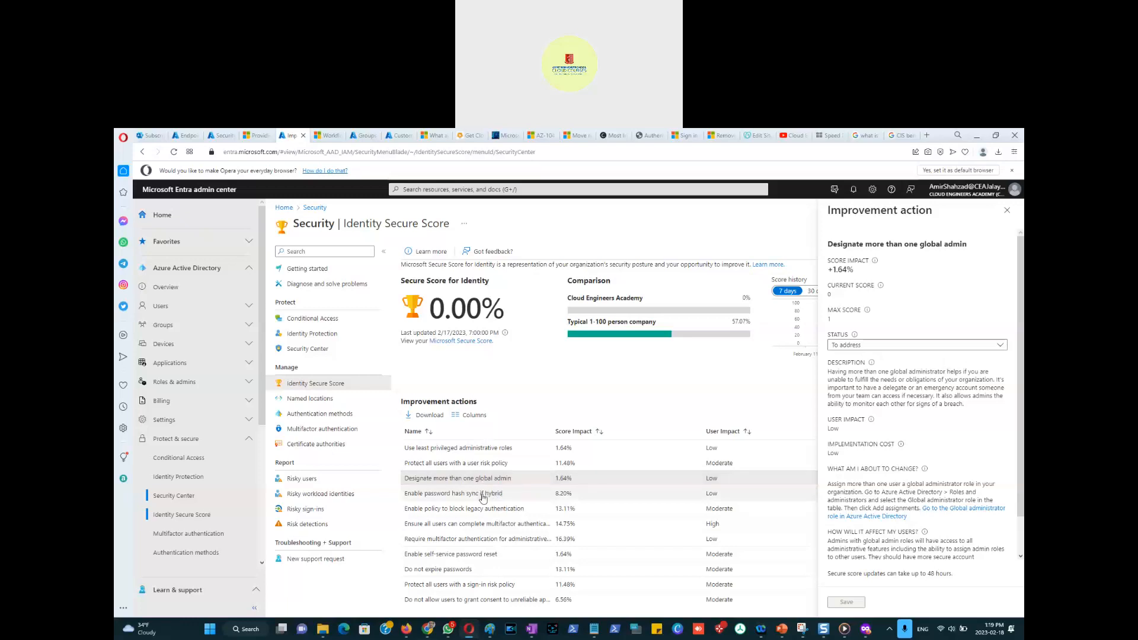
Check the password hash sync action, then read legacy authentication blocking's moderate user impact and cost.
click(450, 496)
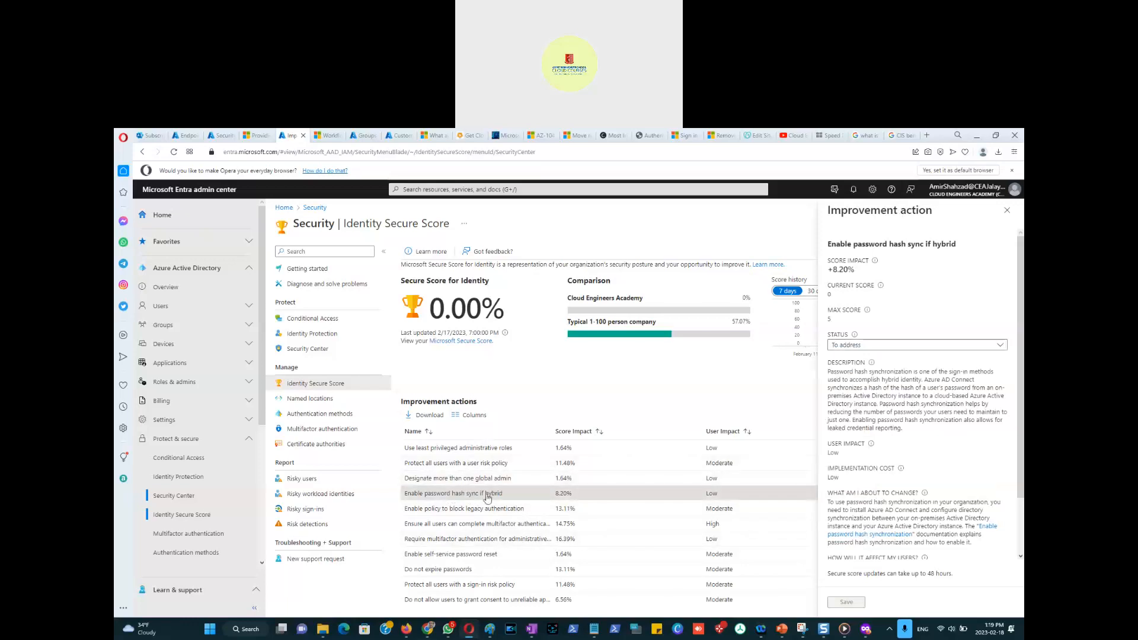
click(476, 513)
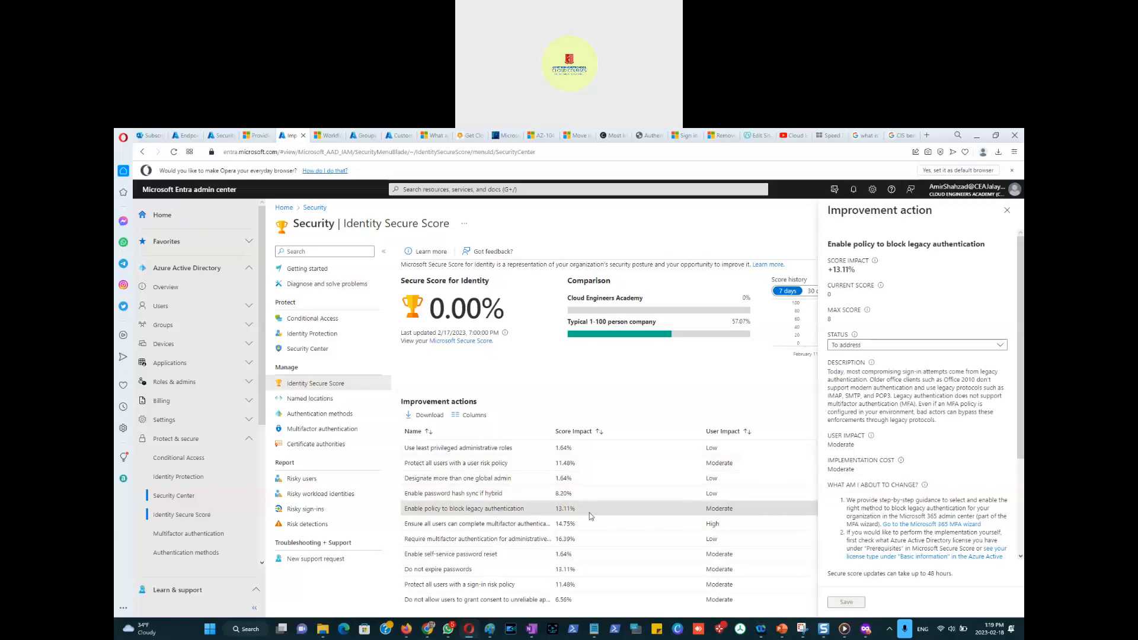
scroll(938, 423, down, 2)
scroll(940, 424, down, 1)
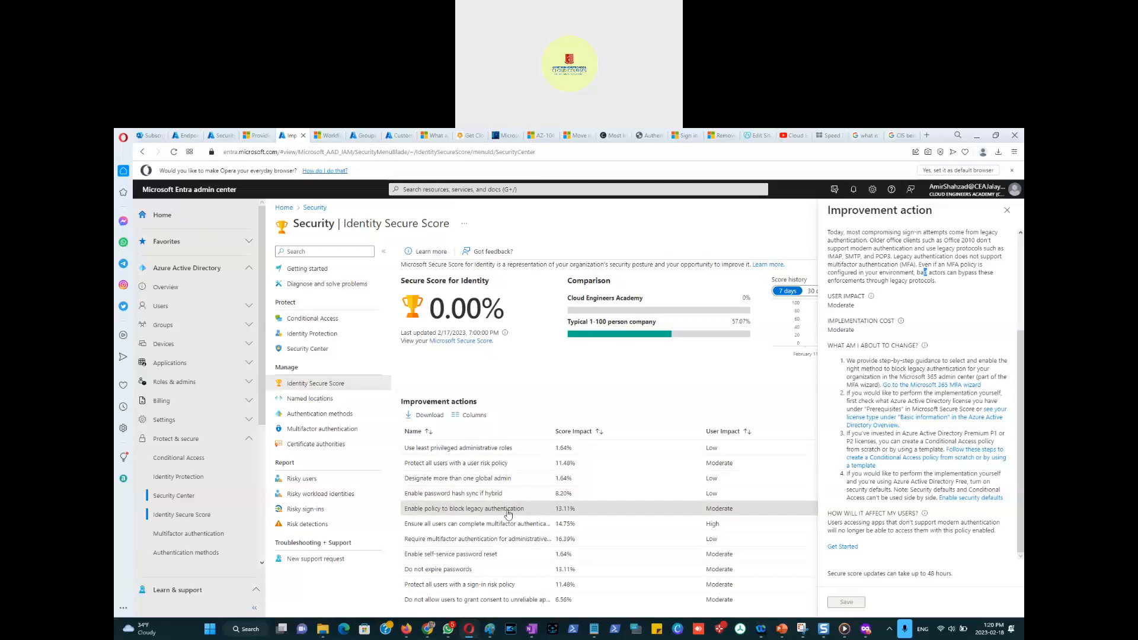
Review both MFA actions, highlighting the admin roles list, then open 'Enable self-service password reset'.
click(479, 527)
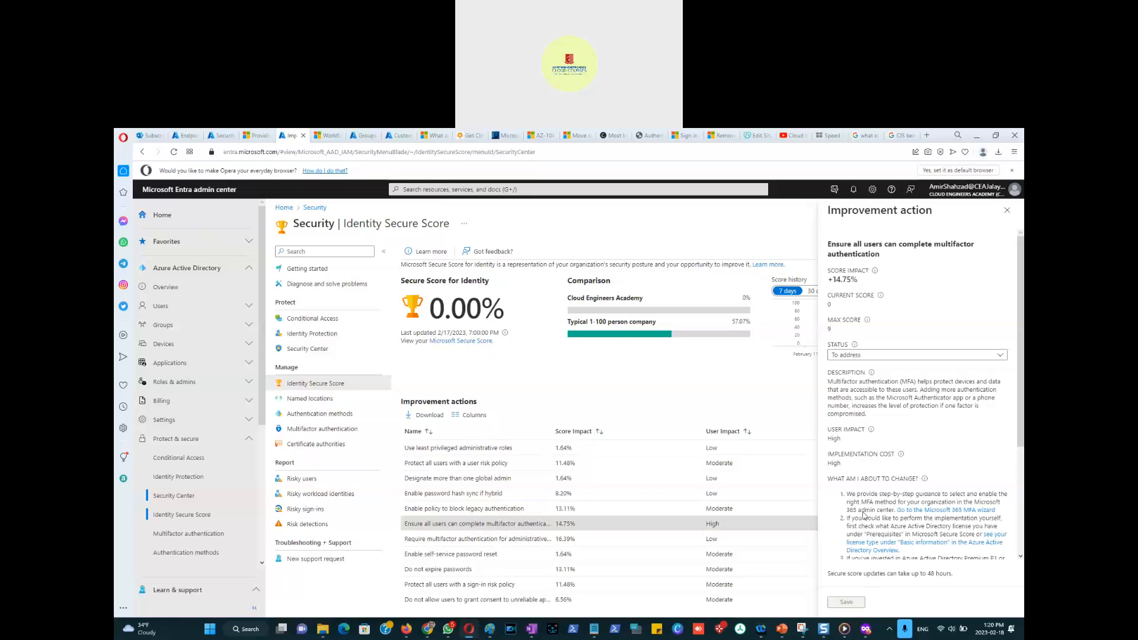
scroll(969, 492, down, 3)
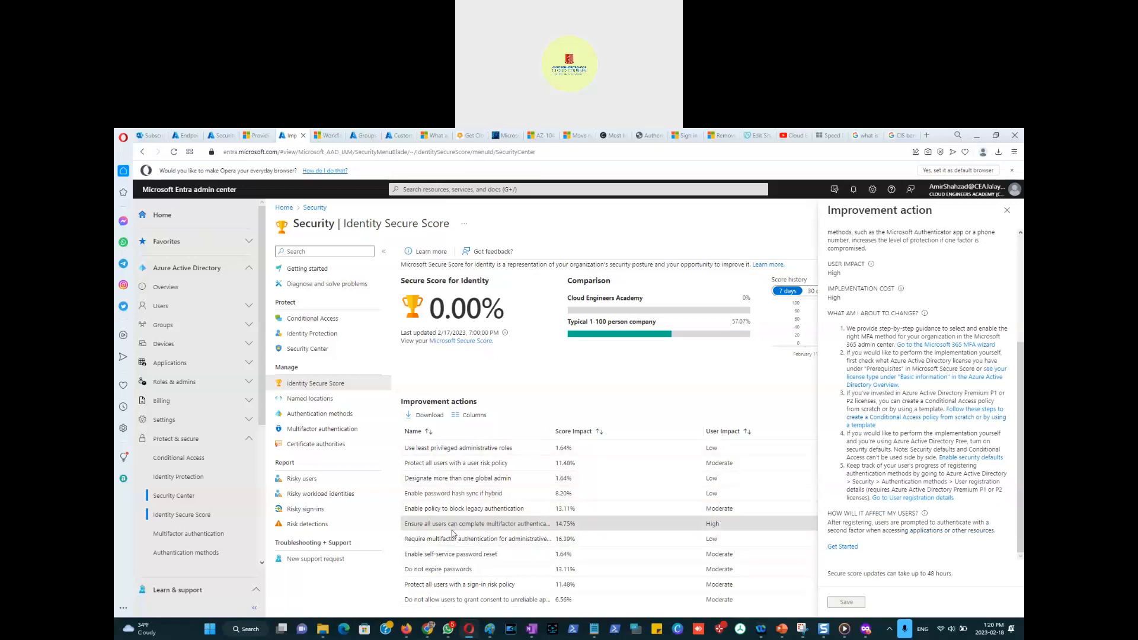
click(512, 541)
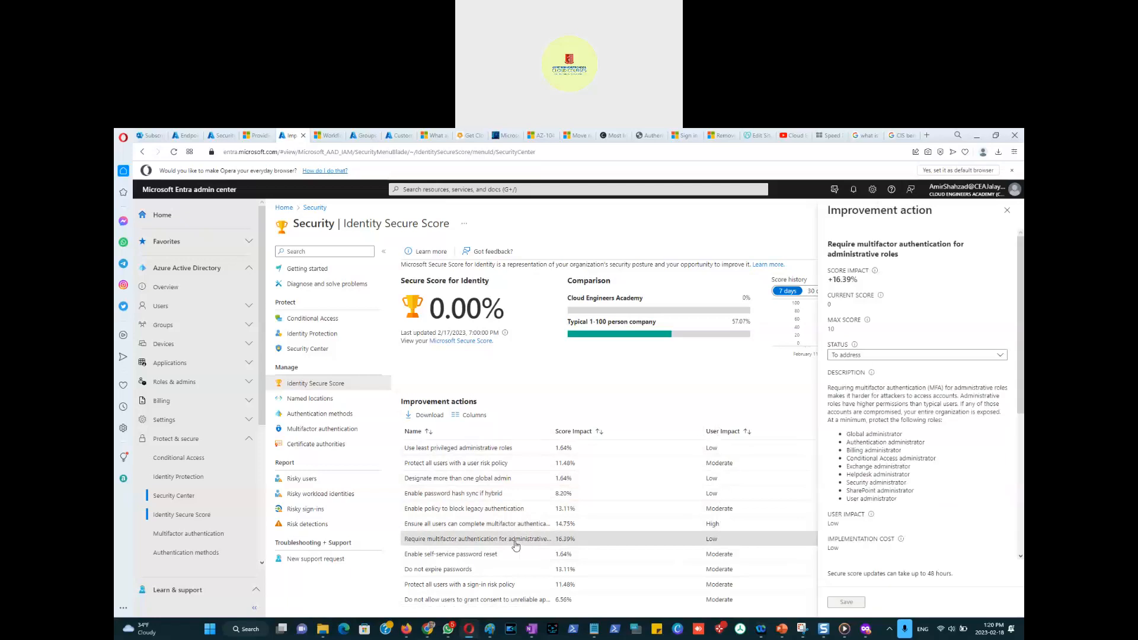
drag(896, 499, 847, 434)
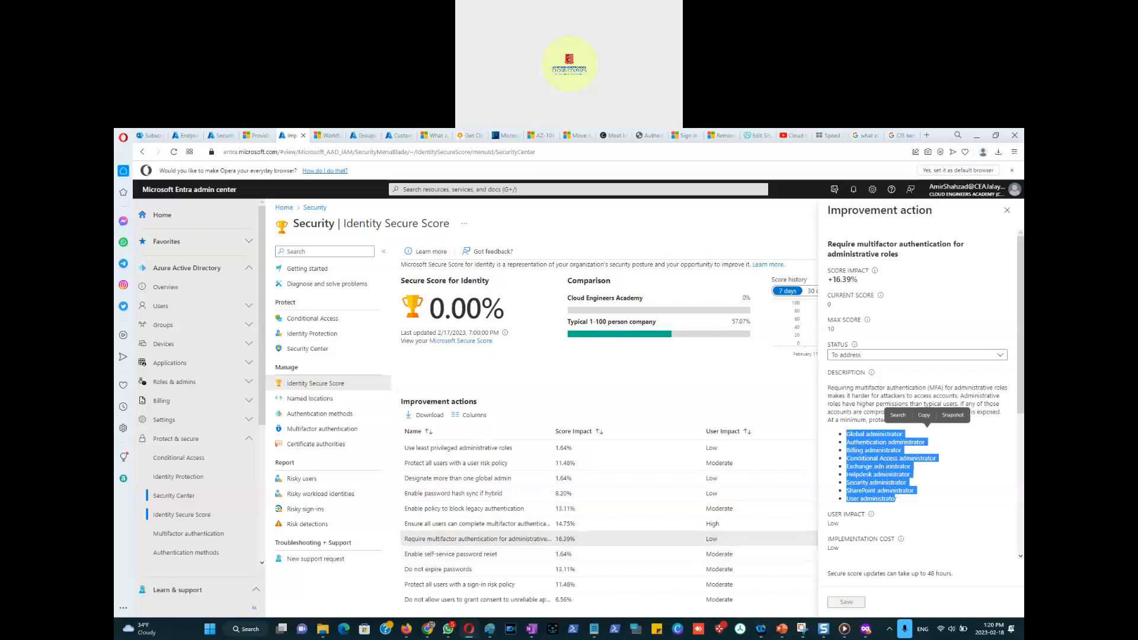
click(457, 557)
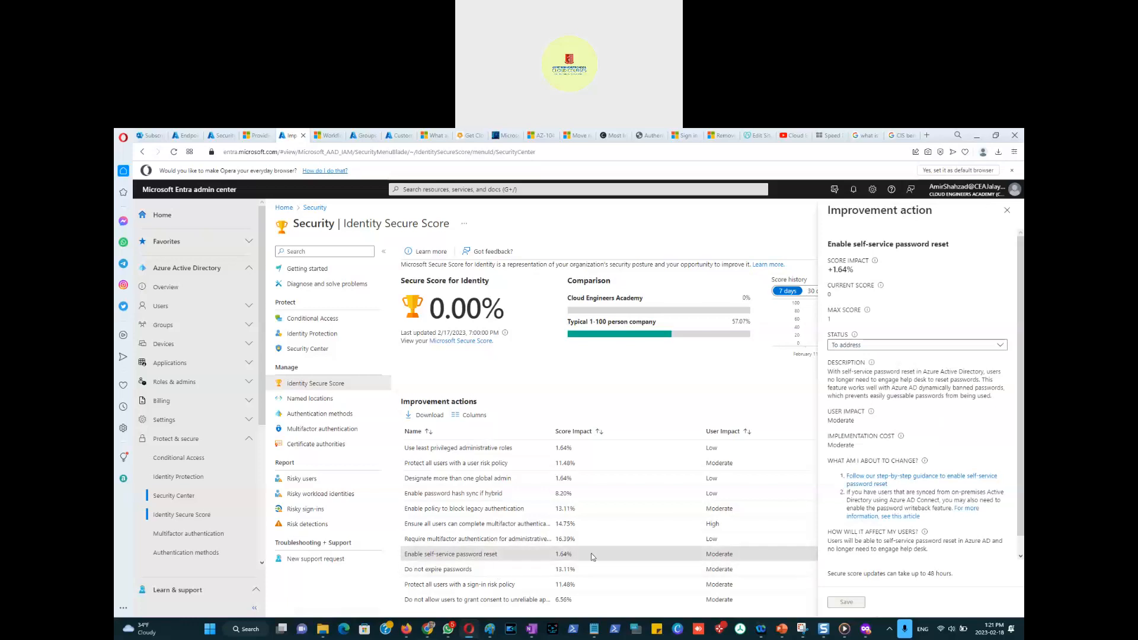
Open 'Do not expire passwords' (+13.11% impact, max score 8) and highlight its description.
click(461, 573)
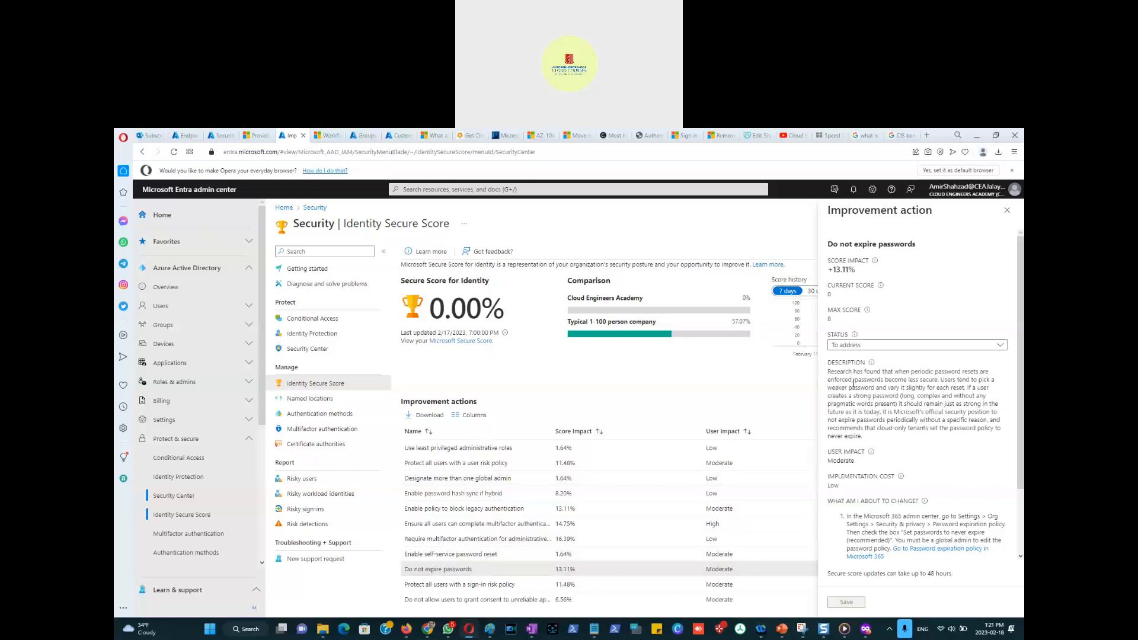
drag(828, 372, 938, 438)
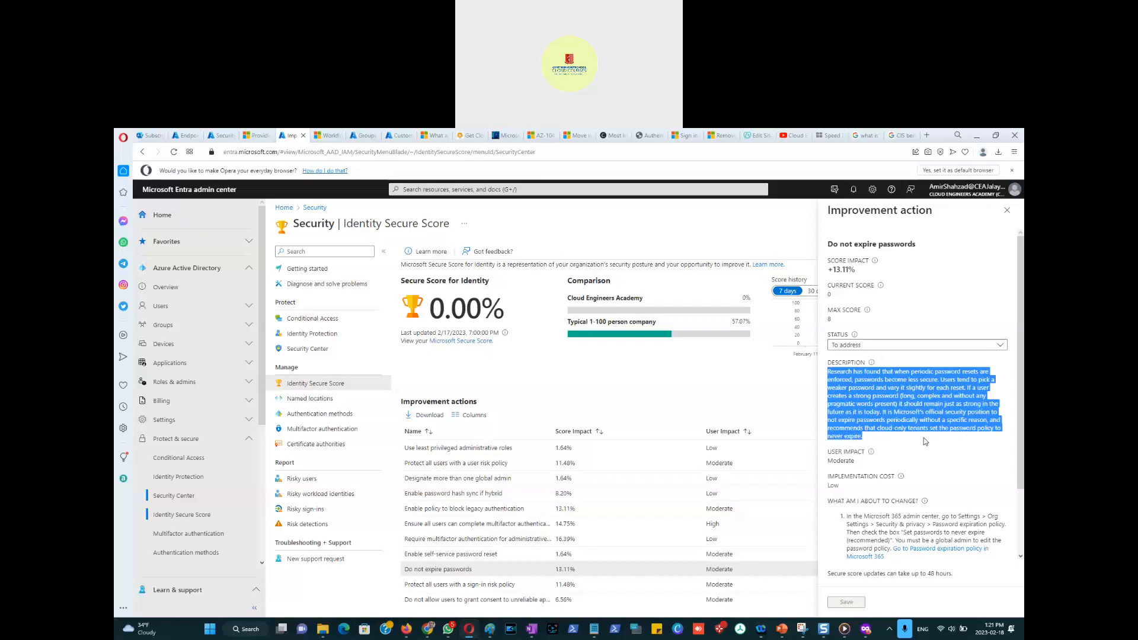
drag(869, 443, 871, 441)
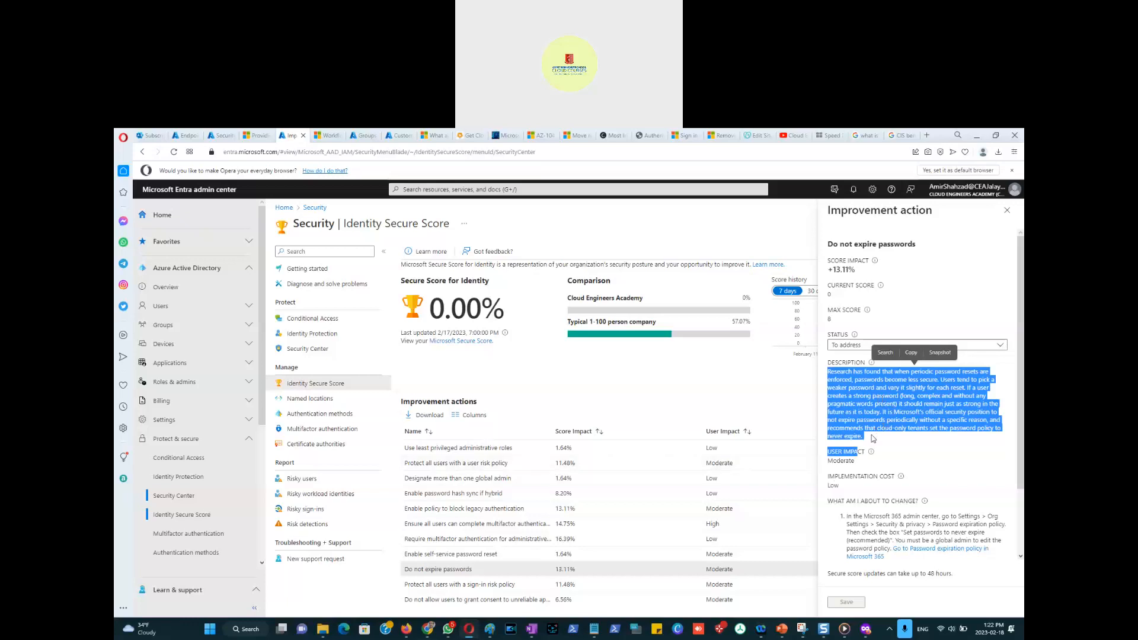
click(875, 437)
drag(869, 440, 828, 371)
mouse_move(869, 458)
click(872, 440)
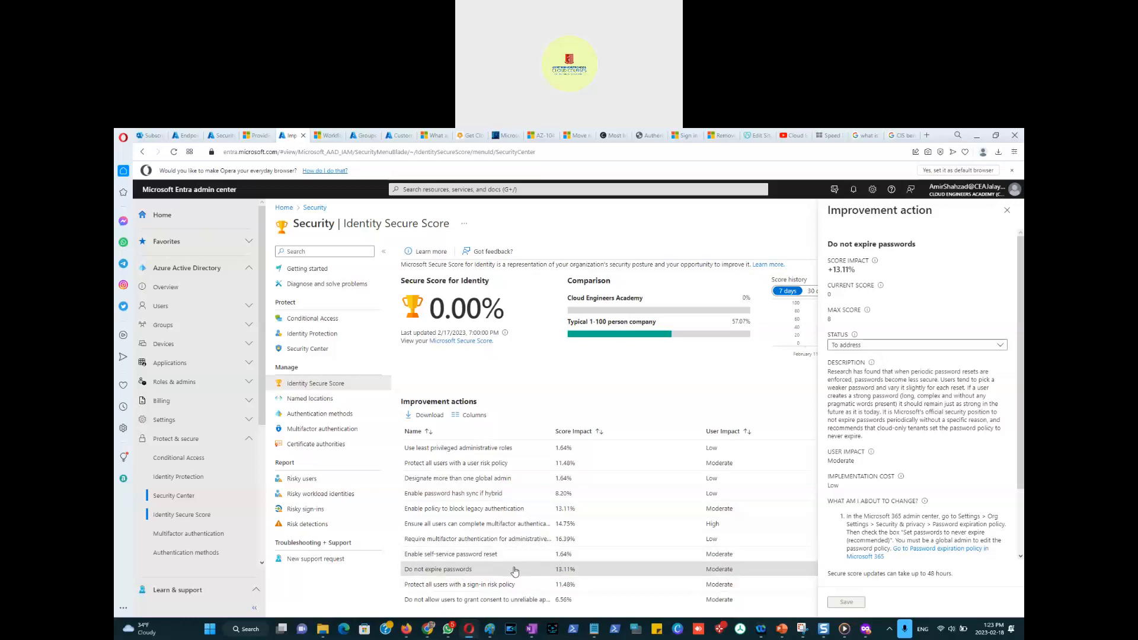
Open the sign-in risk policy action; highlight the Premium P2 requirement and Conditional Access step.
click(436, 586)
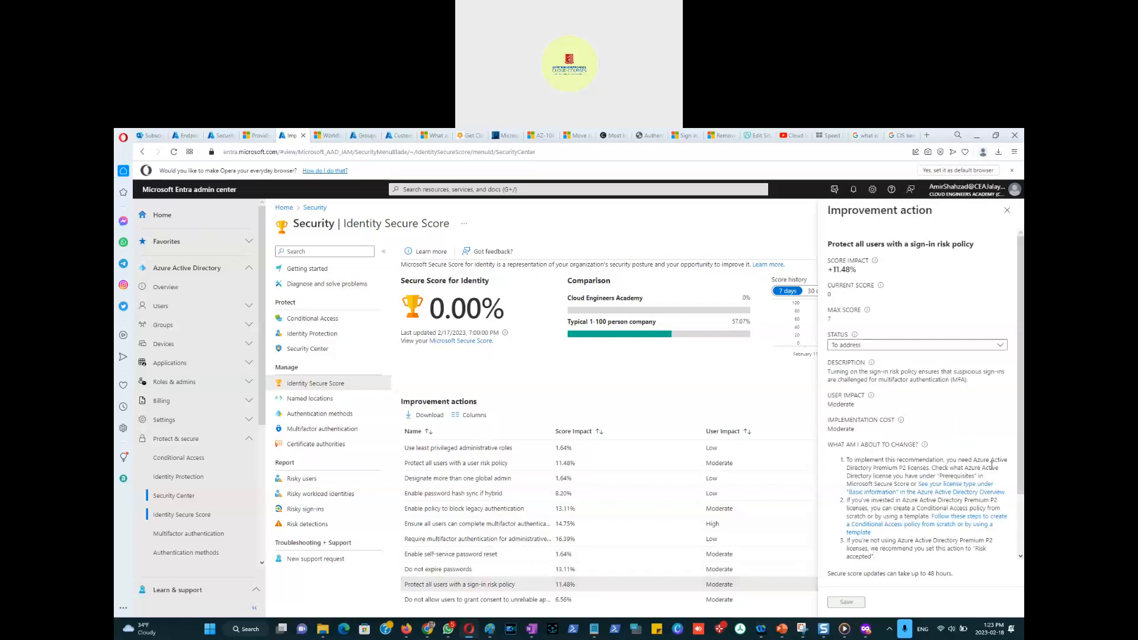
drag(908, 468, 879, 467)
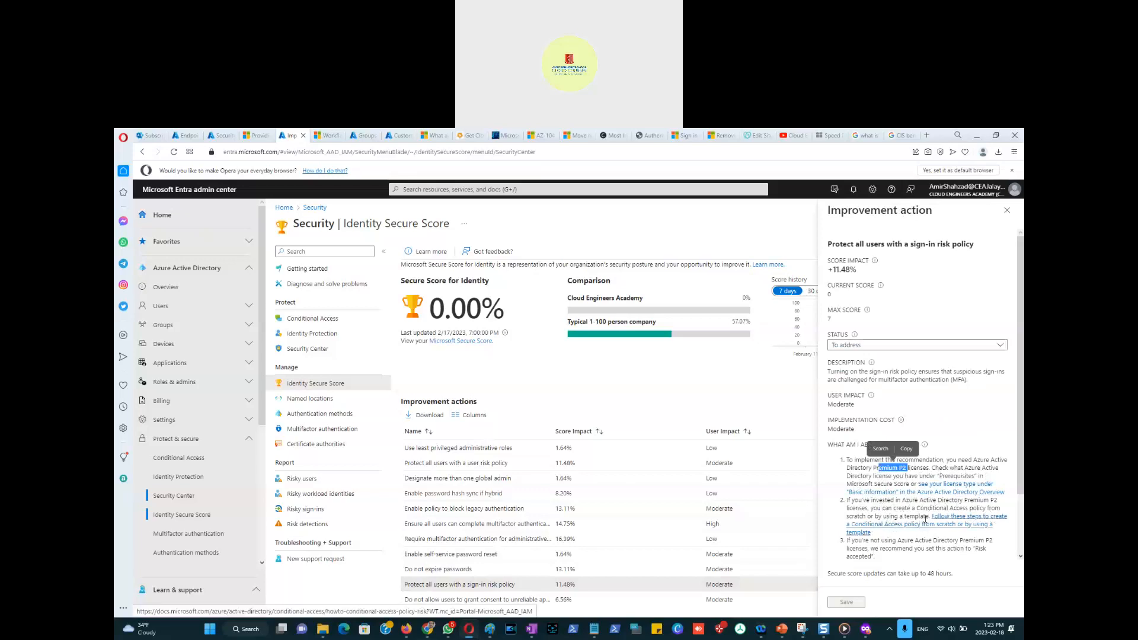
drag(929, 517, 917, 508)
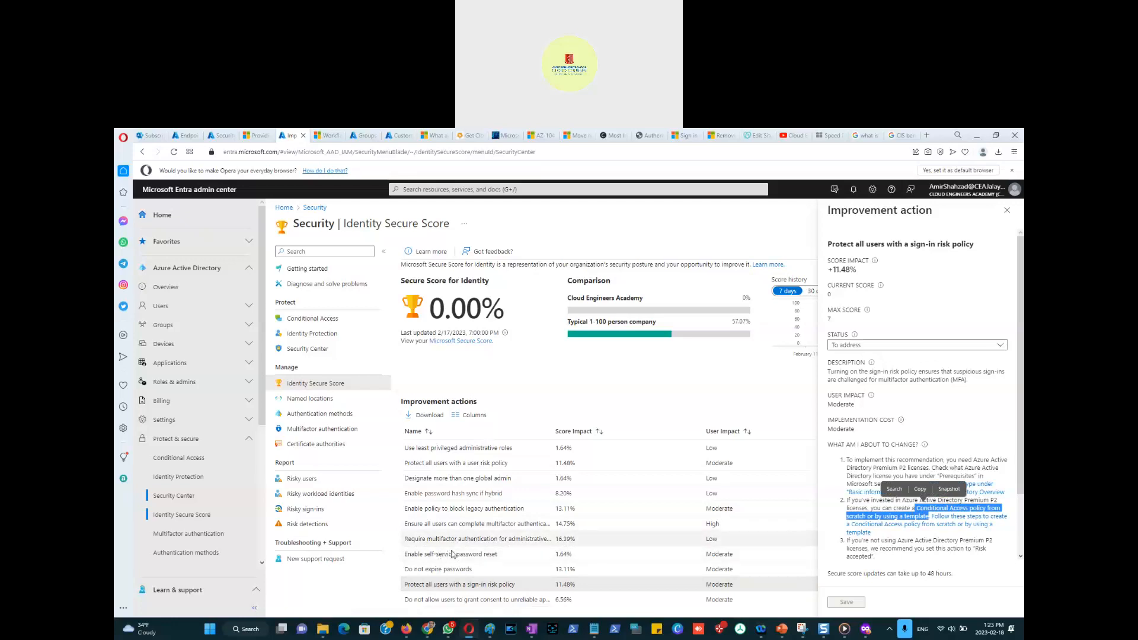
Open the unreliable-app consent action (+6.56% impact, max score 4) and scroll its details.
click(471, 604)
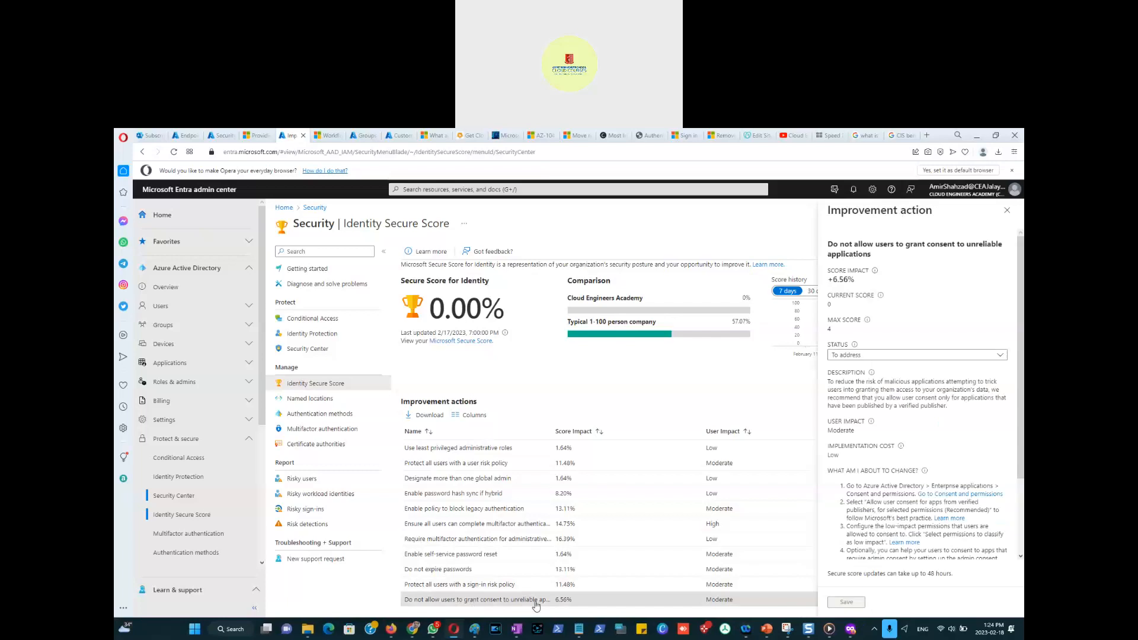
scroll(892, 483, down, 1)
scroll(892, 483, down, 2)
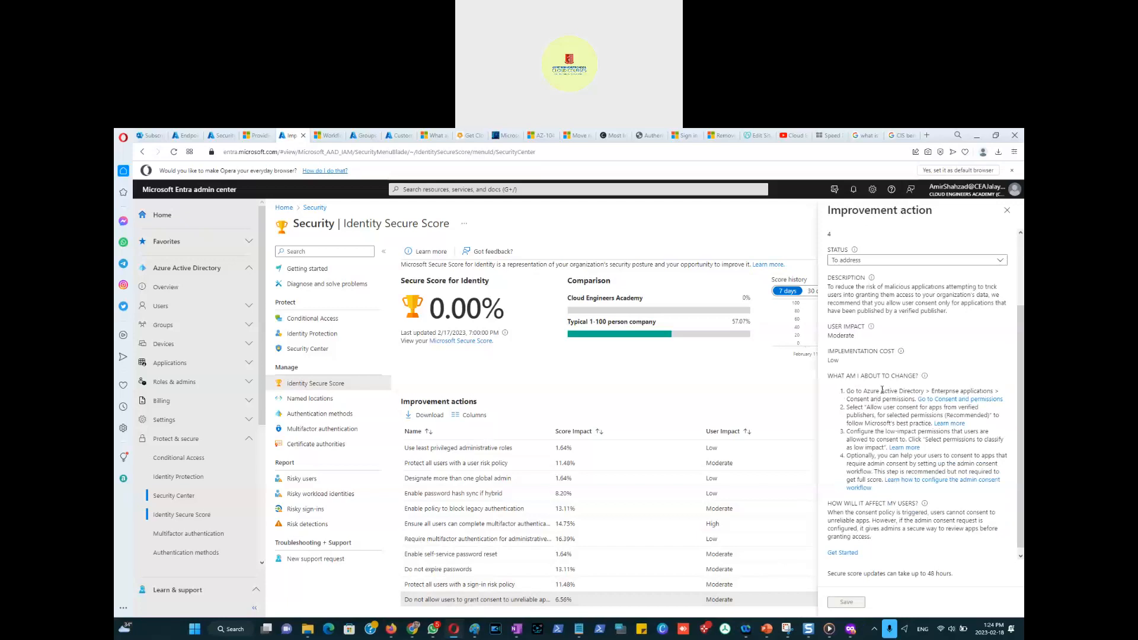
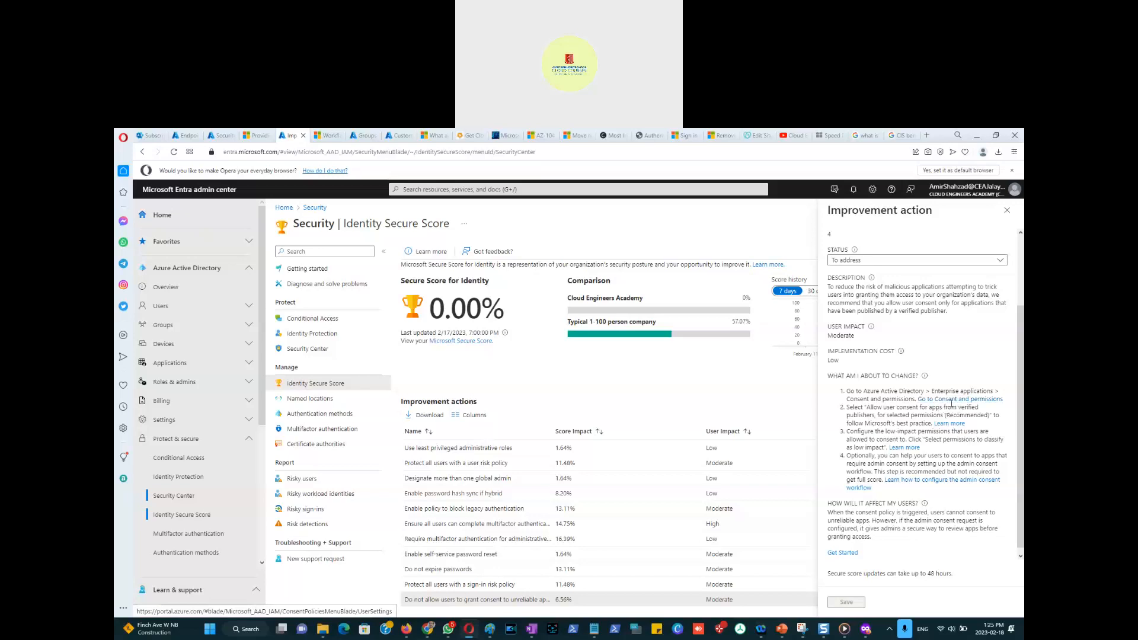
Open the 'Consent and permissions' settings from the app-consent improvement action in a new tab.
click(948, 403)
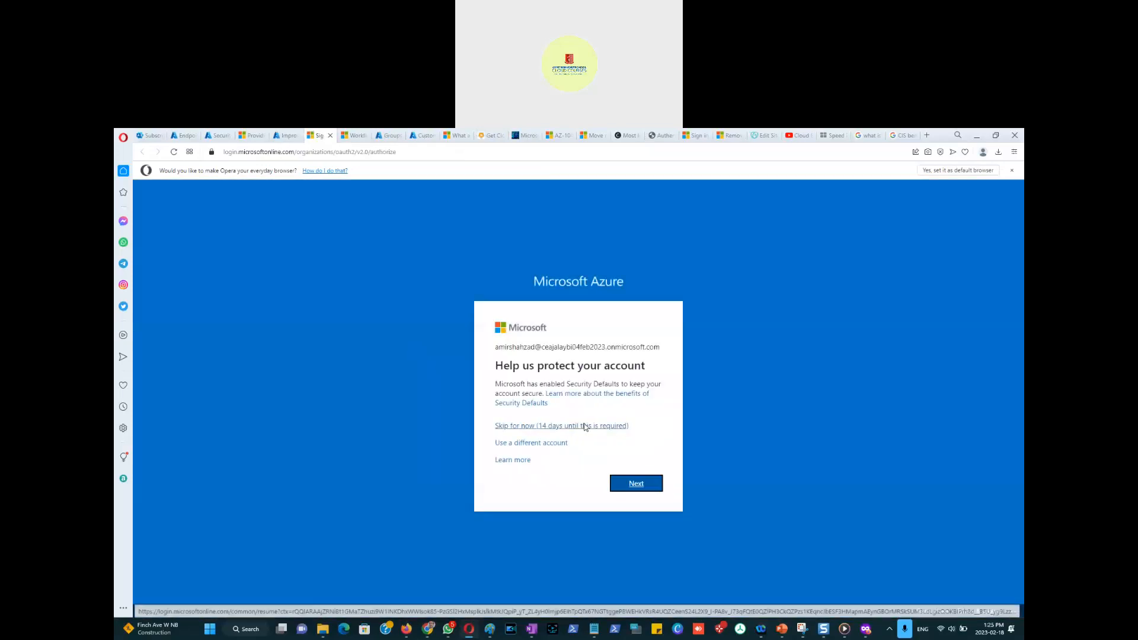
Skip the security defaults prompt and review the user consent explanation and options text.
click(584, 426)
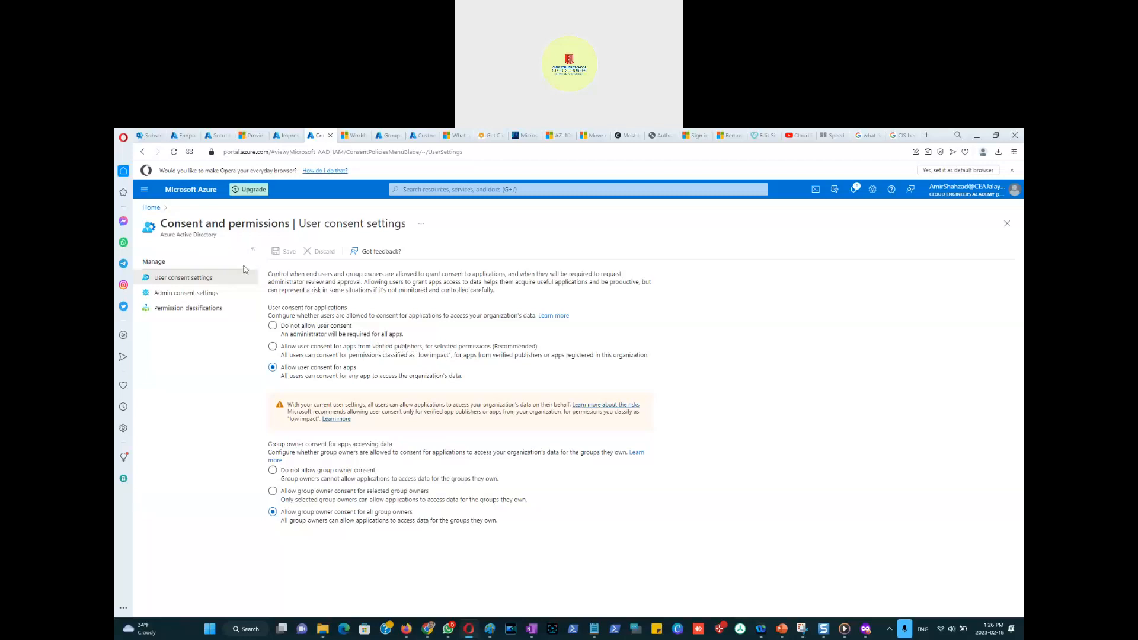
drag(269, 274, 528, 377)
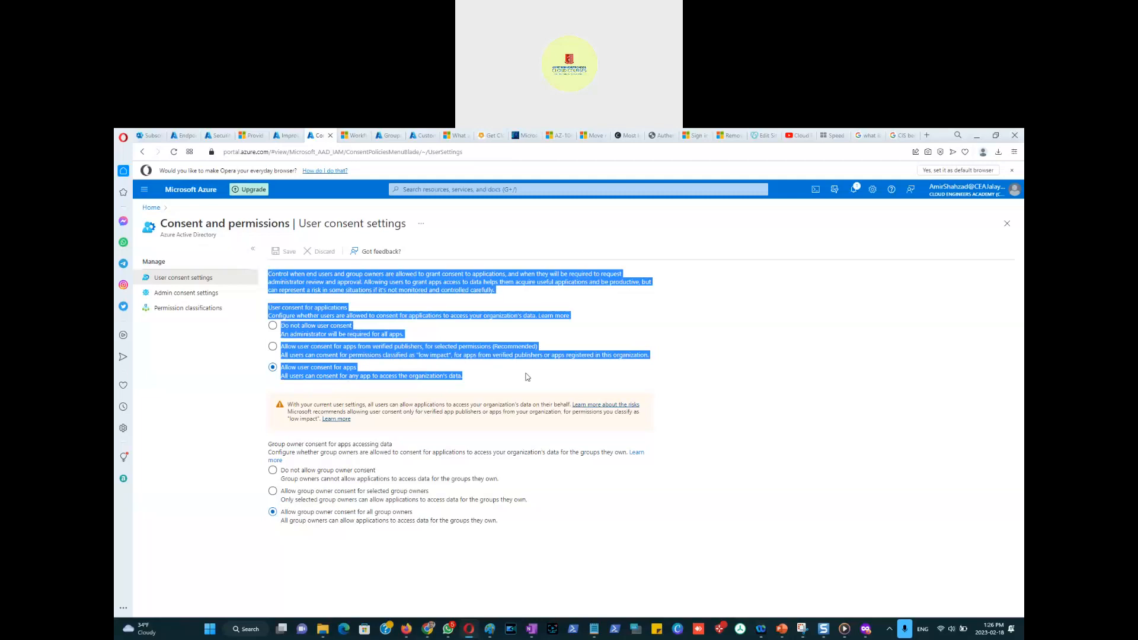
drag(527, 377, 507, 378)
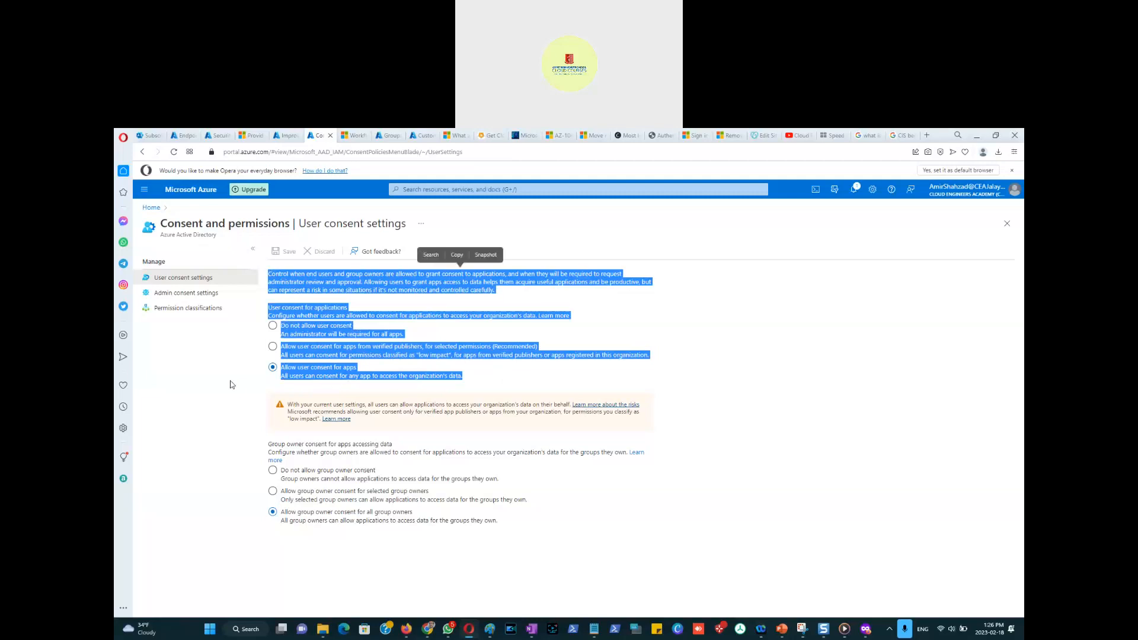
click(231, 385)
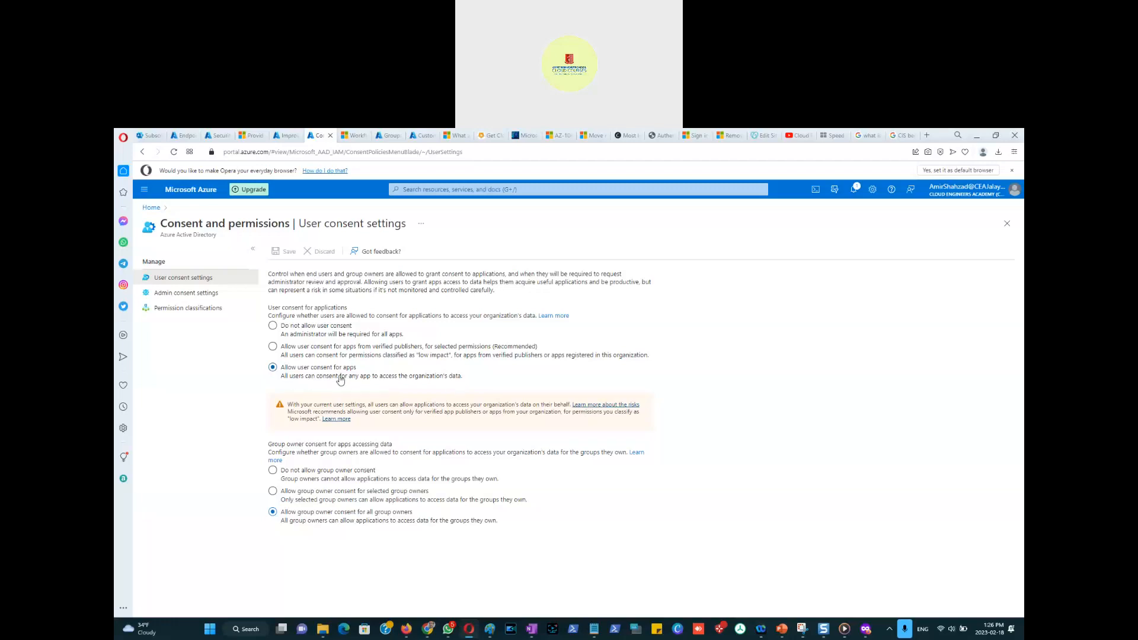
Choose 'Do not allow user consent' and 'Do not allow group owner consent'.
click(307, 330)
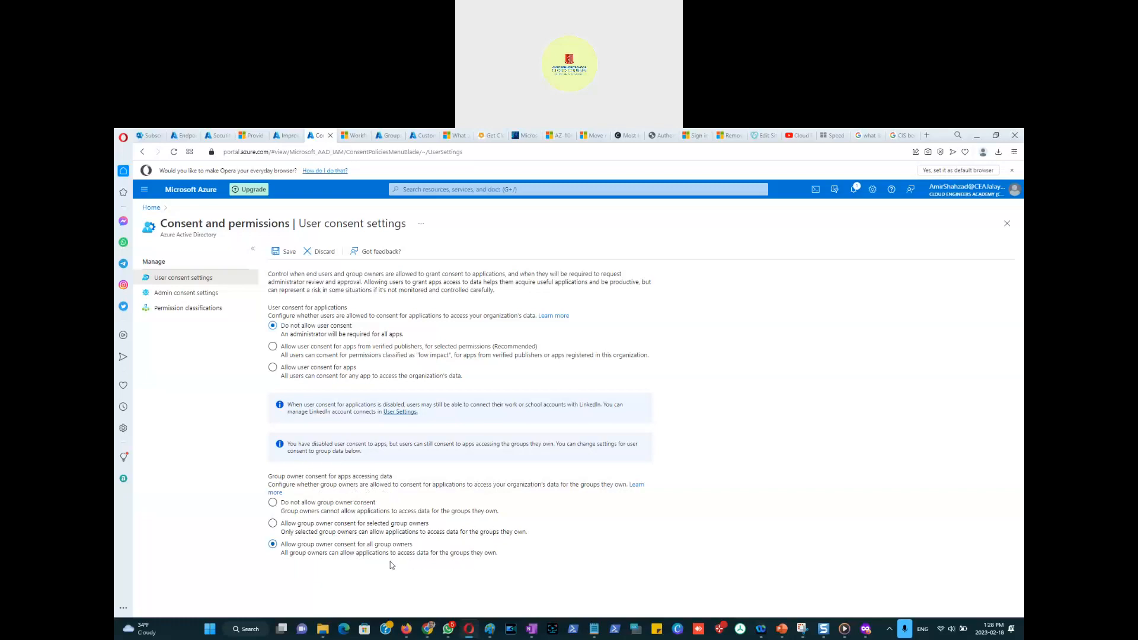
click(297, 503)
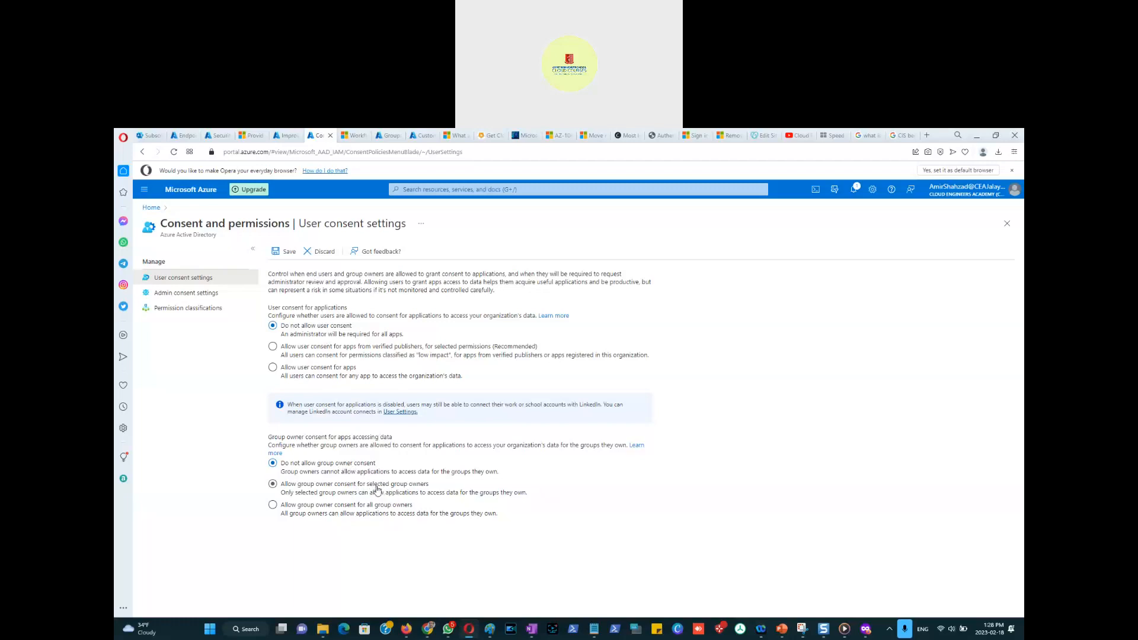
Save the disallowed consent settings and return to the Improvement action tab.
click(277, 252)
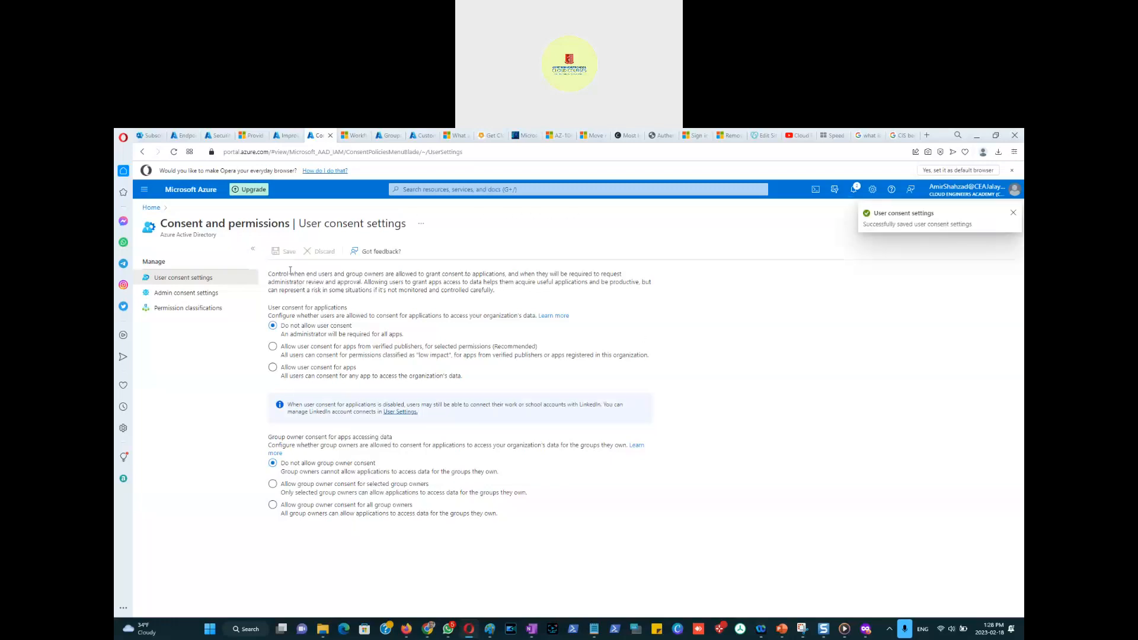
click(284, 140)
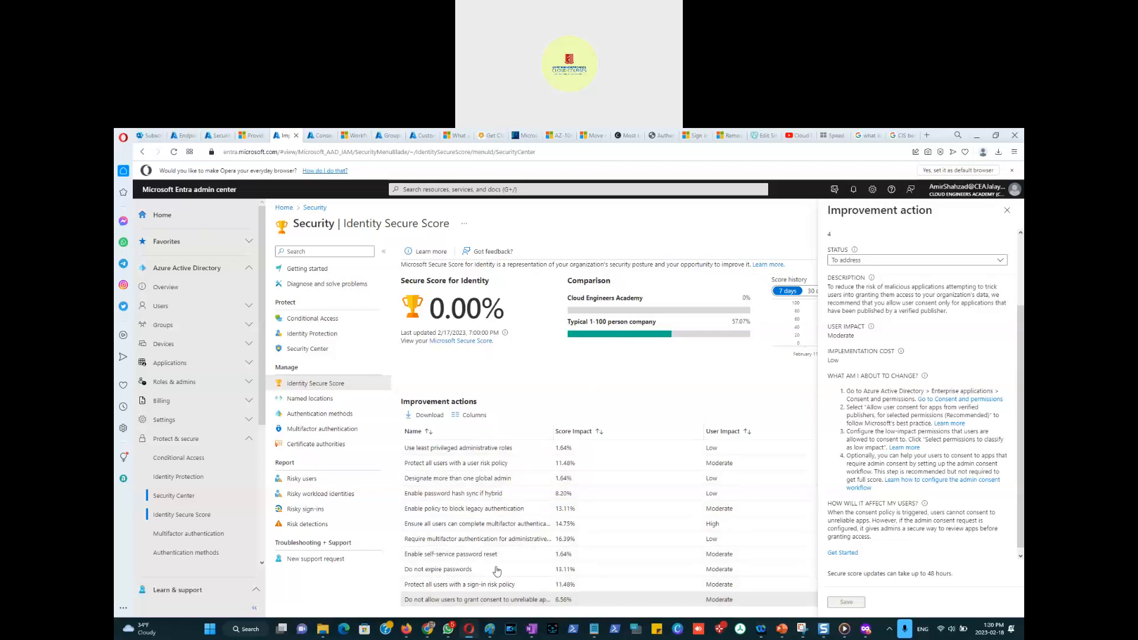
Close the improvement action details and browse the 0.00% Identity Secure Score action list.
click(1007, 211)
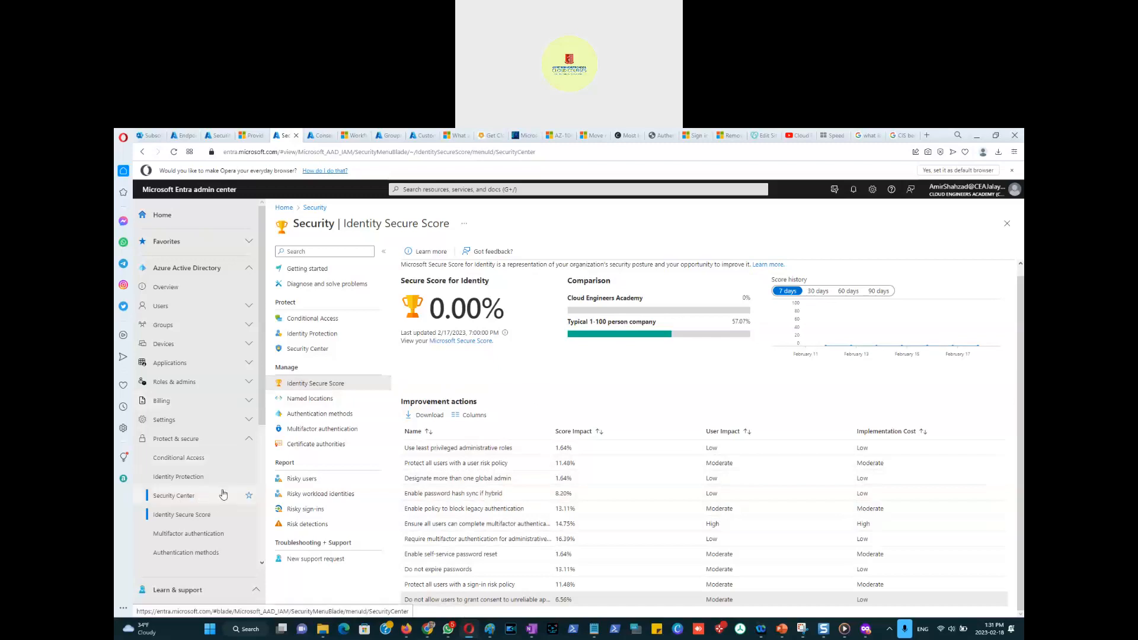
scroll(182, 481, down, 2)
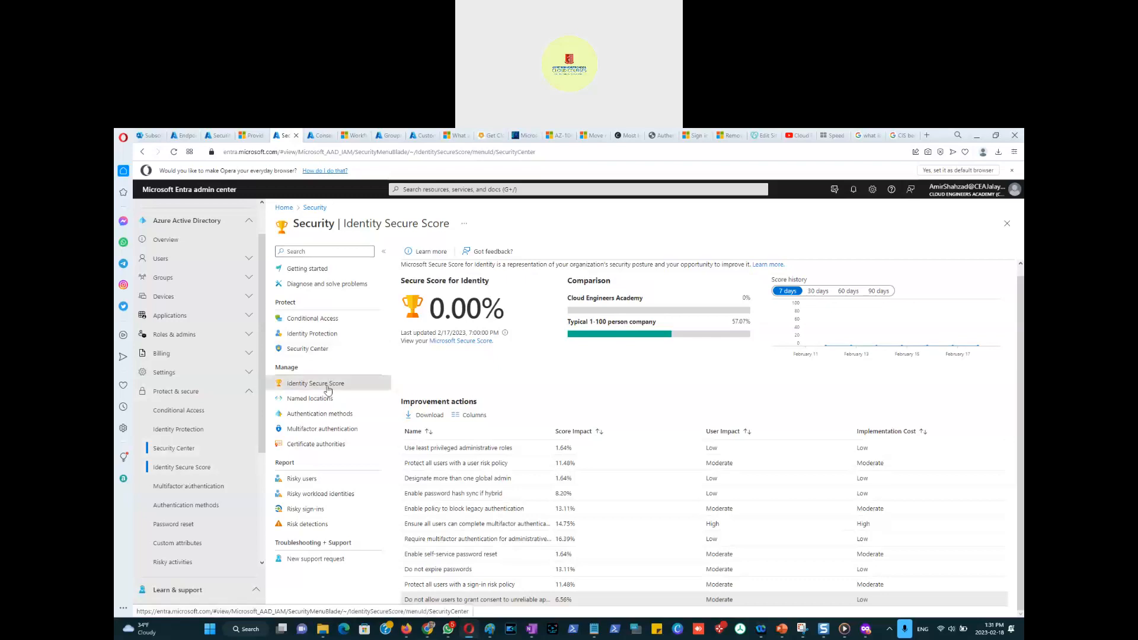
Browse Password protection, Registration campaign and Authentication strengths, then return to authentication method Policies.
click(325, 414)
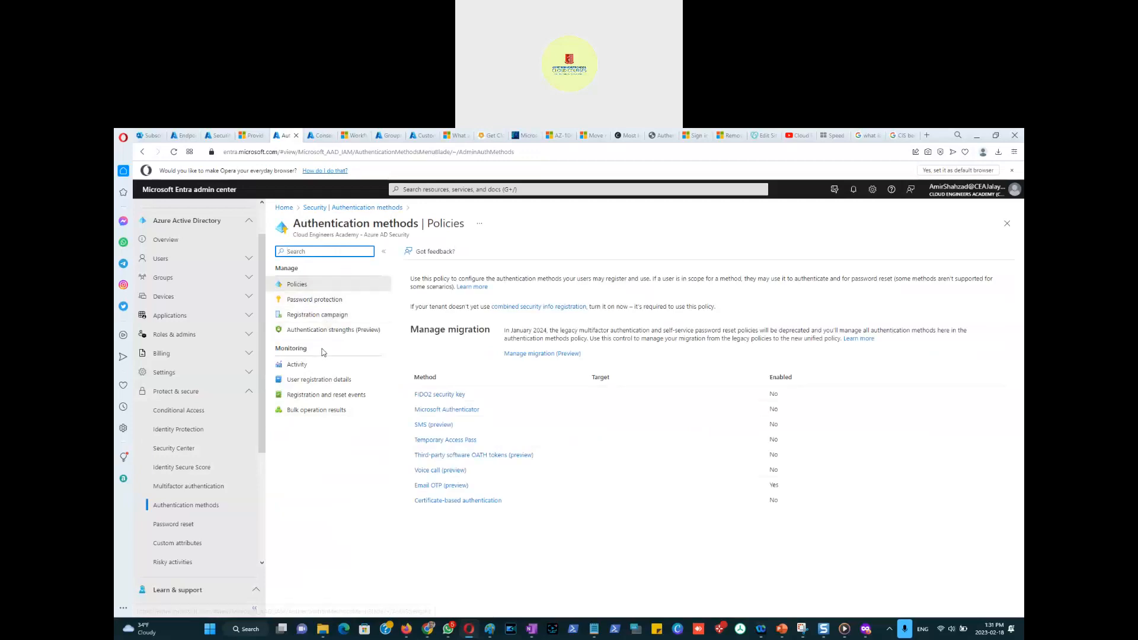
click(313, 288)
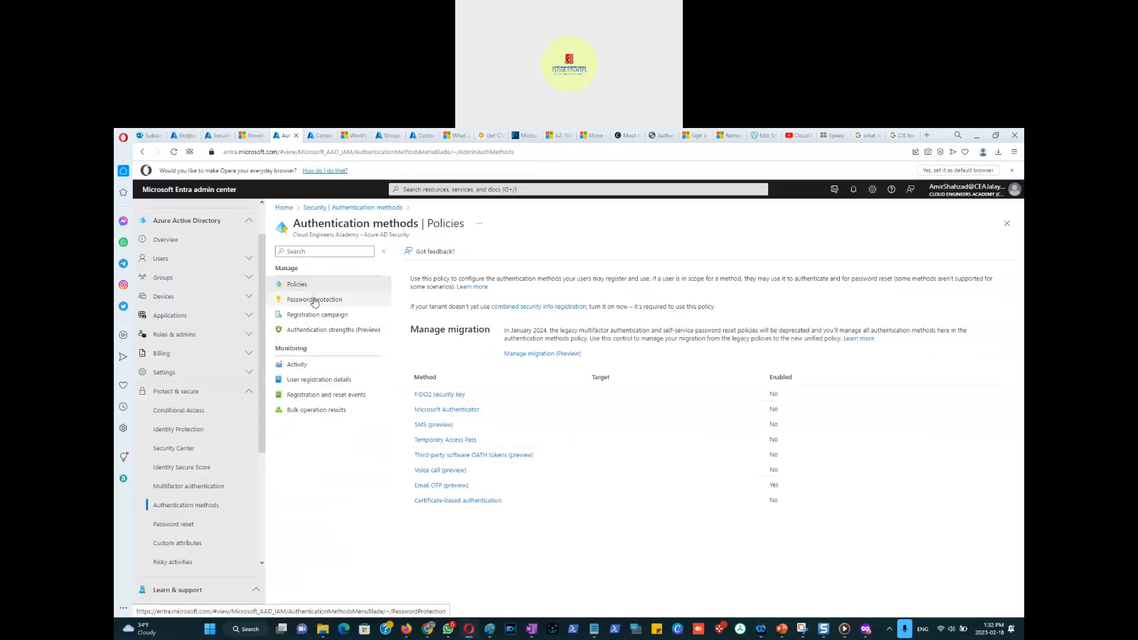
click(314, 300)
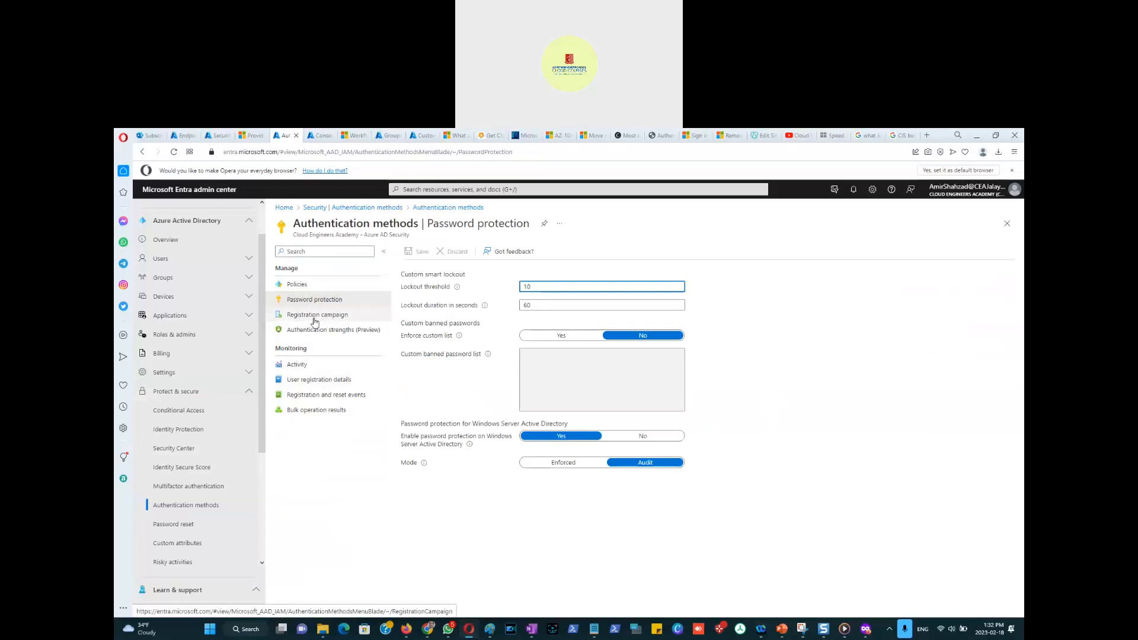
click(314, 317)
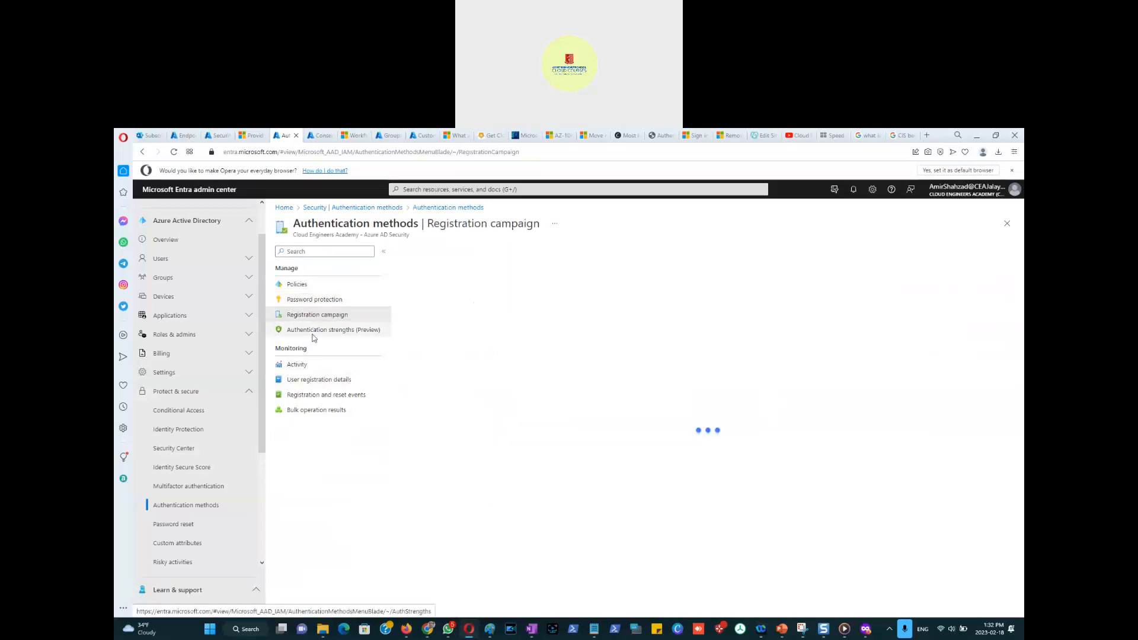
click(314, 336)
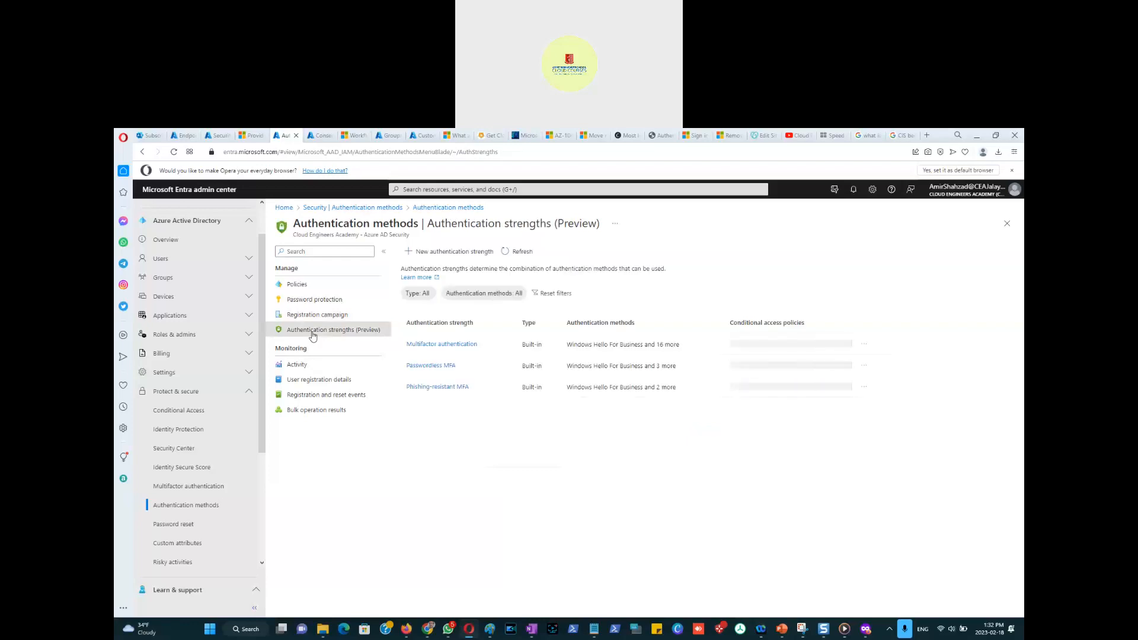
click(304, 287)
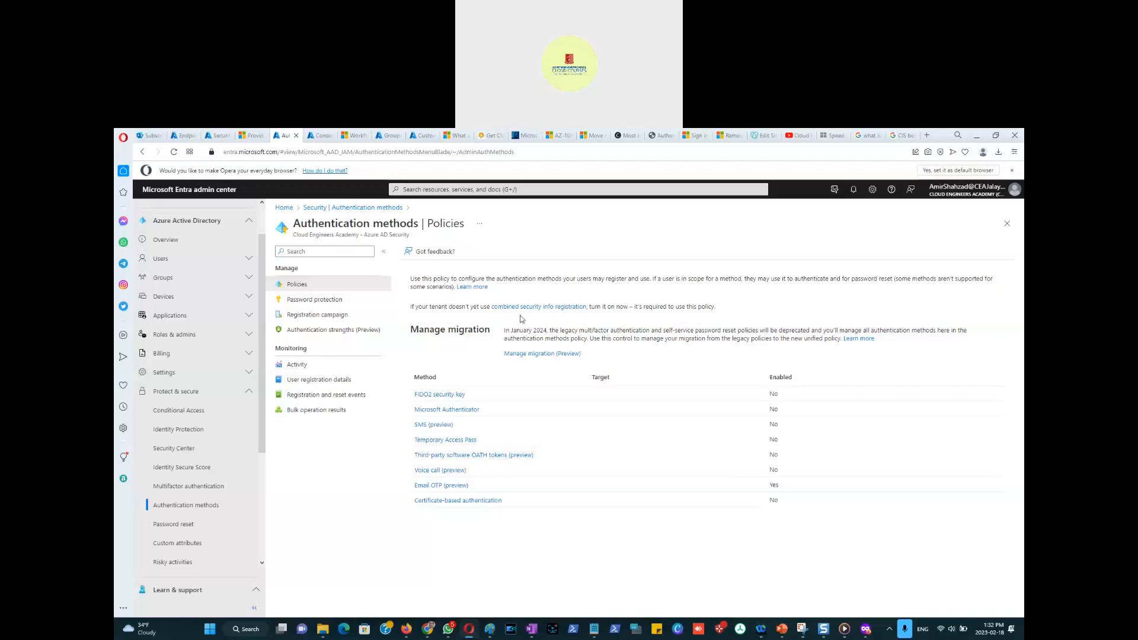
Read the combined security information registration article, highlighting the separate MFA and SSPR registration passage.
click(556, 305)
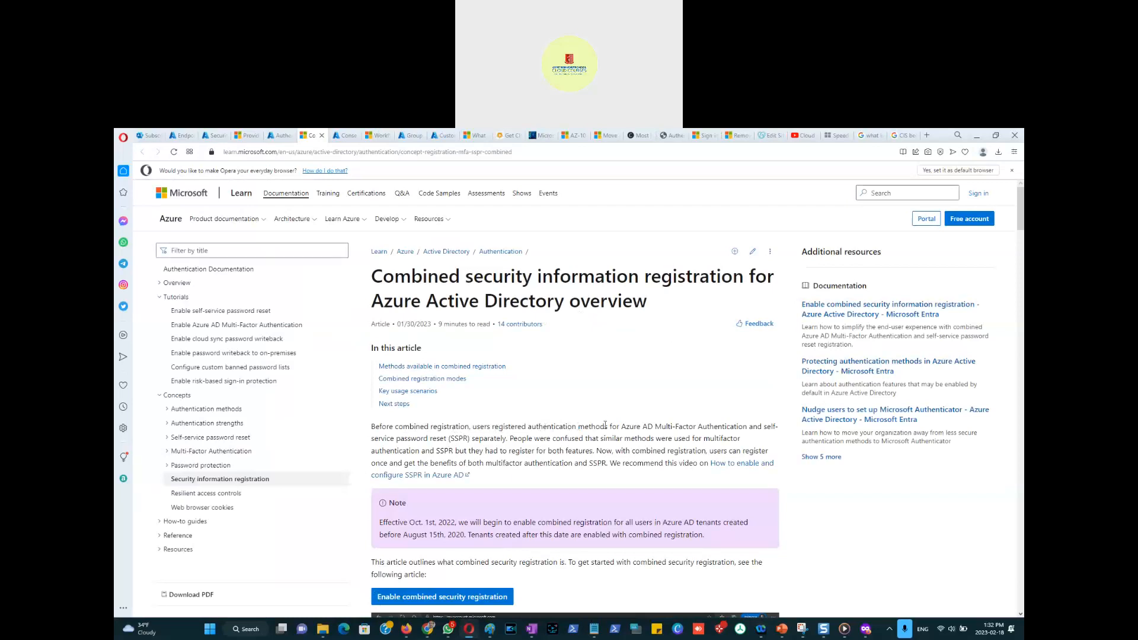
drag(623, 427, 605, 464)
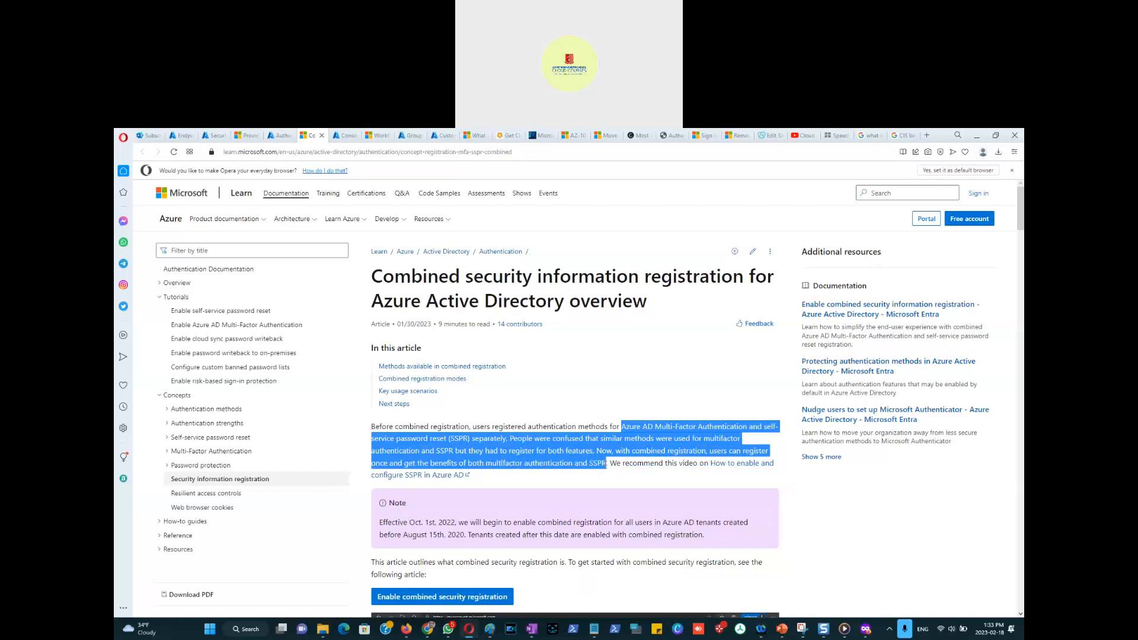
mouse_move(606, 464)
mouse_down()
mouse_move(527, 465)
mouse_move(609, 462)
mouse_up()
scroll(434, 370, down, 2)
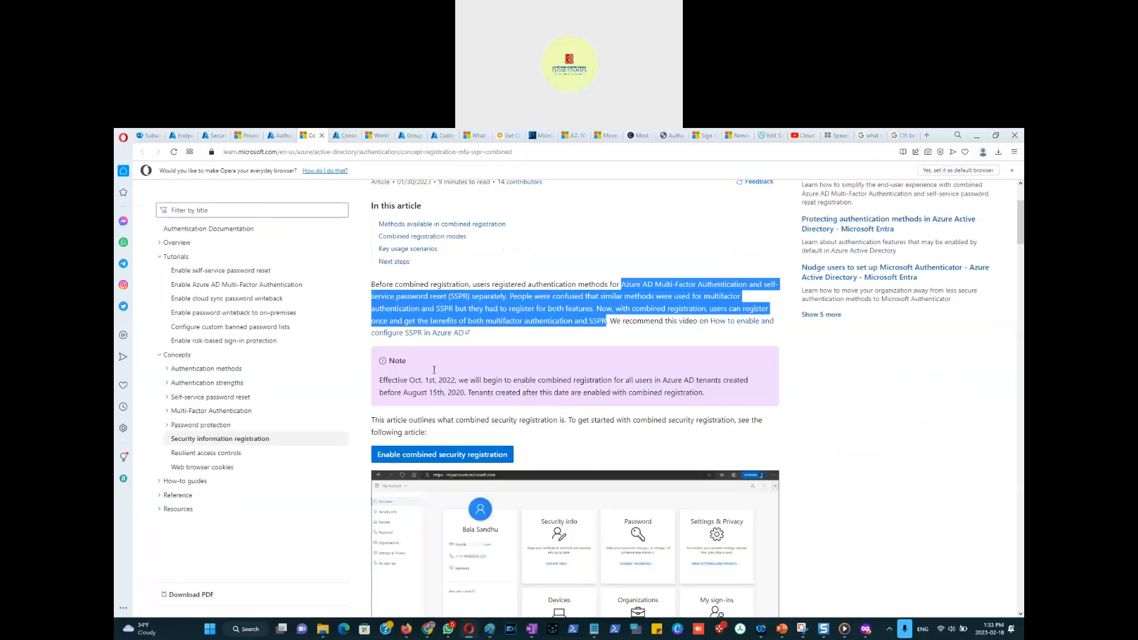
scroll(434, 373, down, 2)
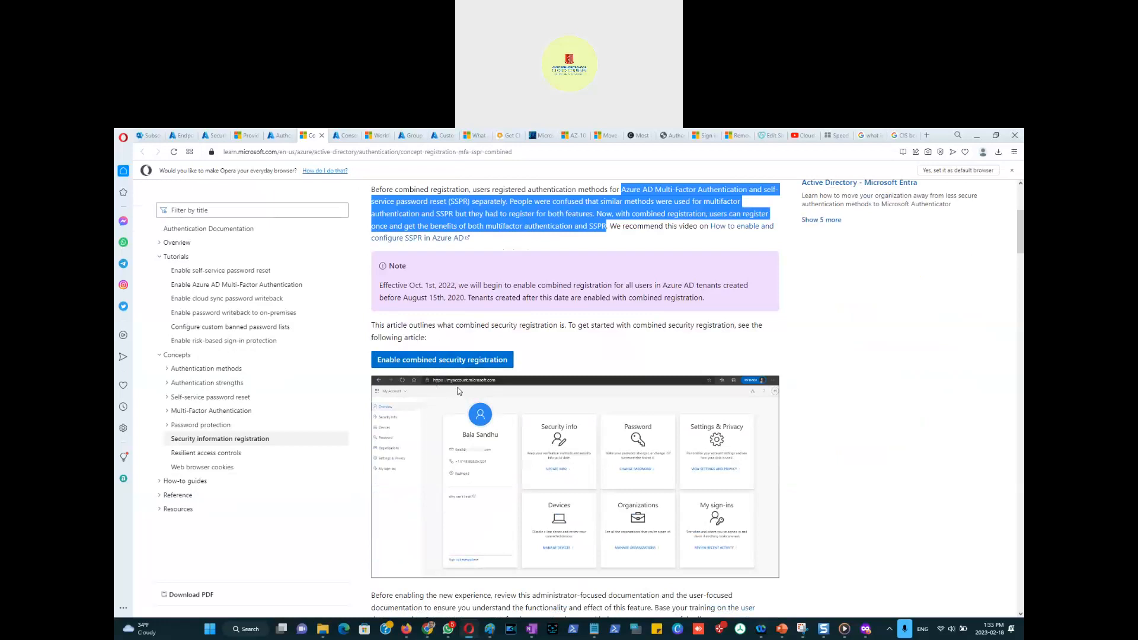
scroll(468, 390, down, 4)
scroll(473, 390, down, 4)
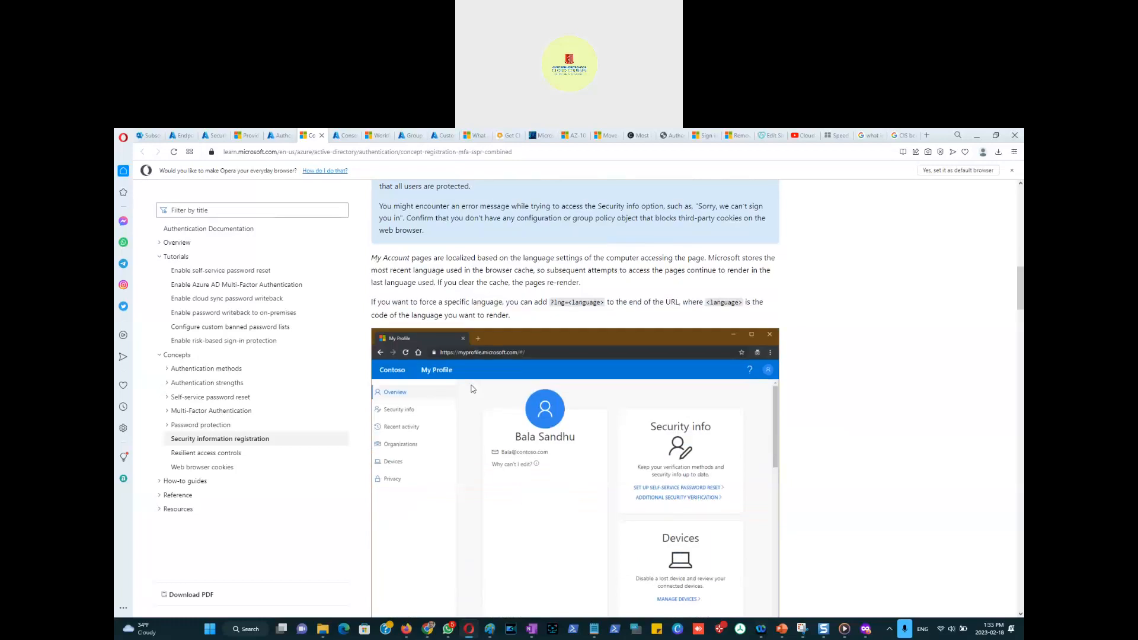
scroll(473, 388, up, 10)
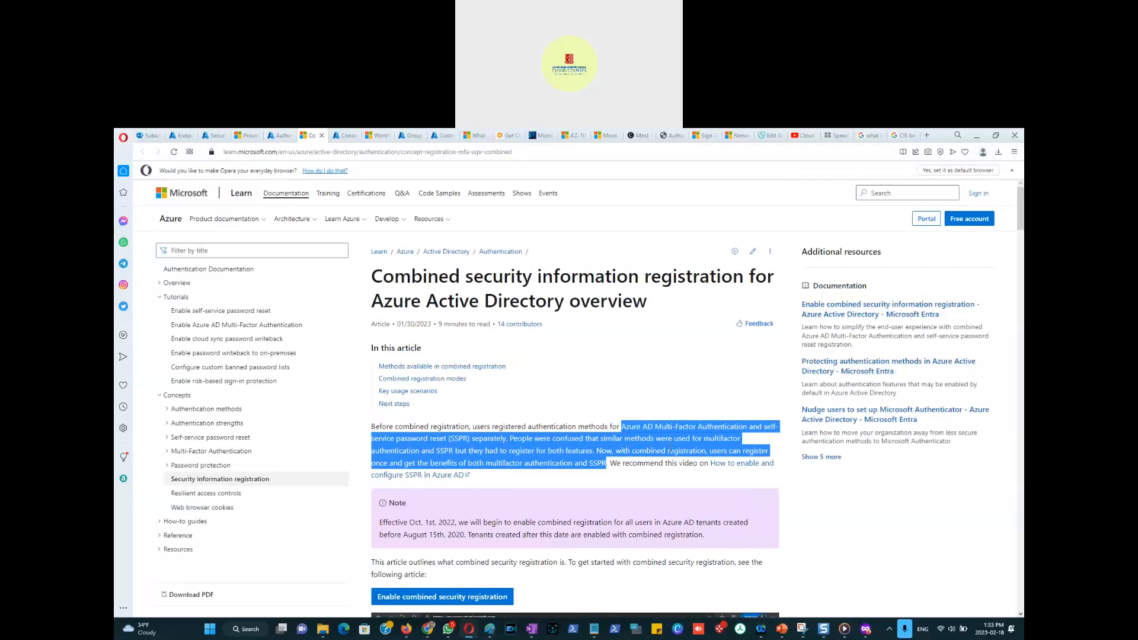
Close the article, view the Microsoft Authenticator method settings, and go back to Policies.
click(320, 136)
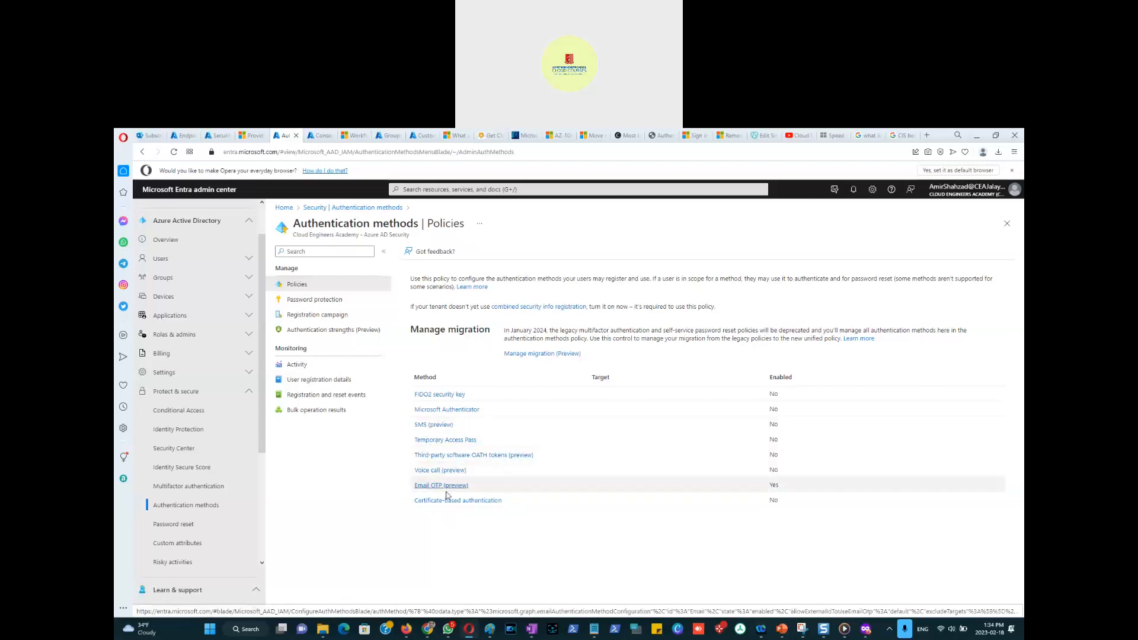
click(439, 411)
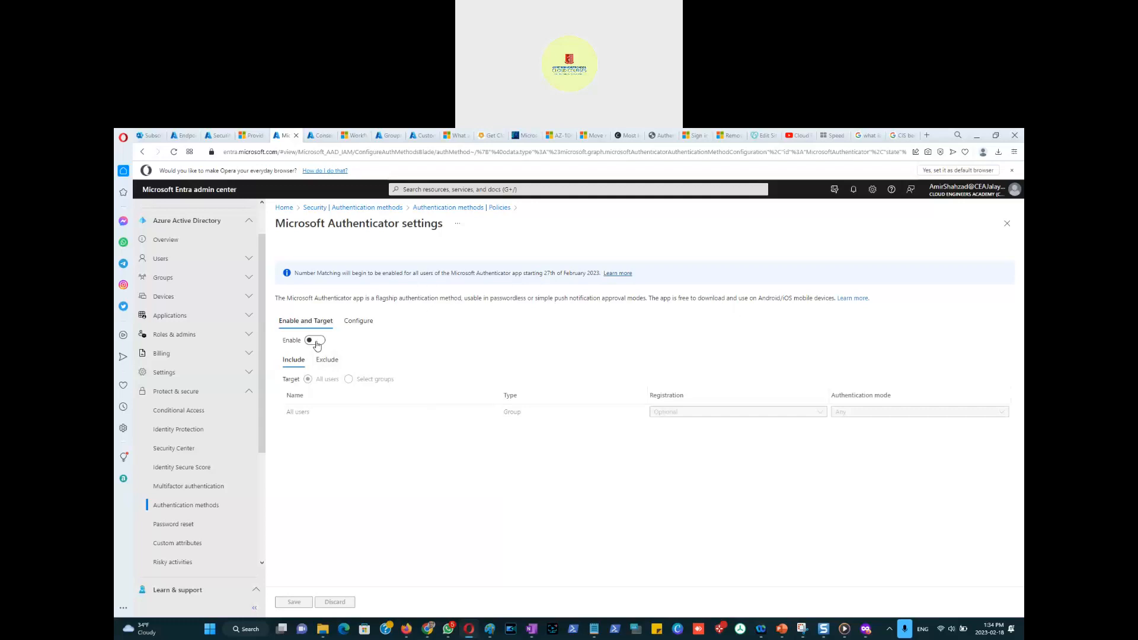
click(427, 209)
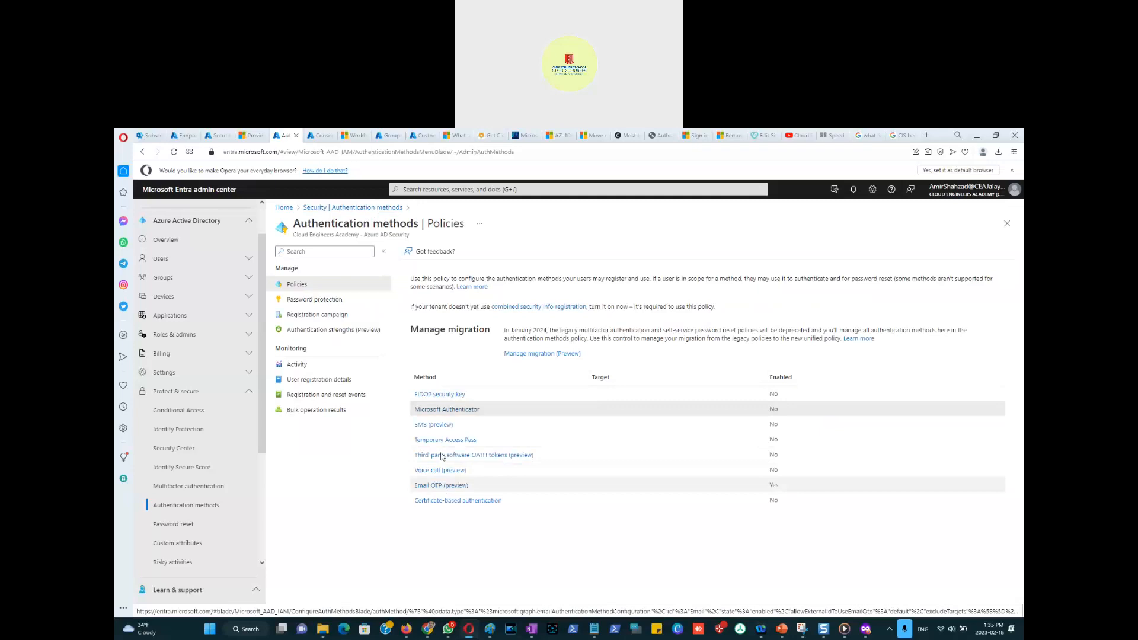
Read the 'Enable combined registration' how-to steps, then return to the Authentication methods page.
click(529, 309)
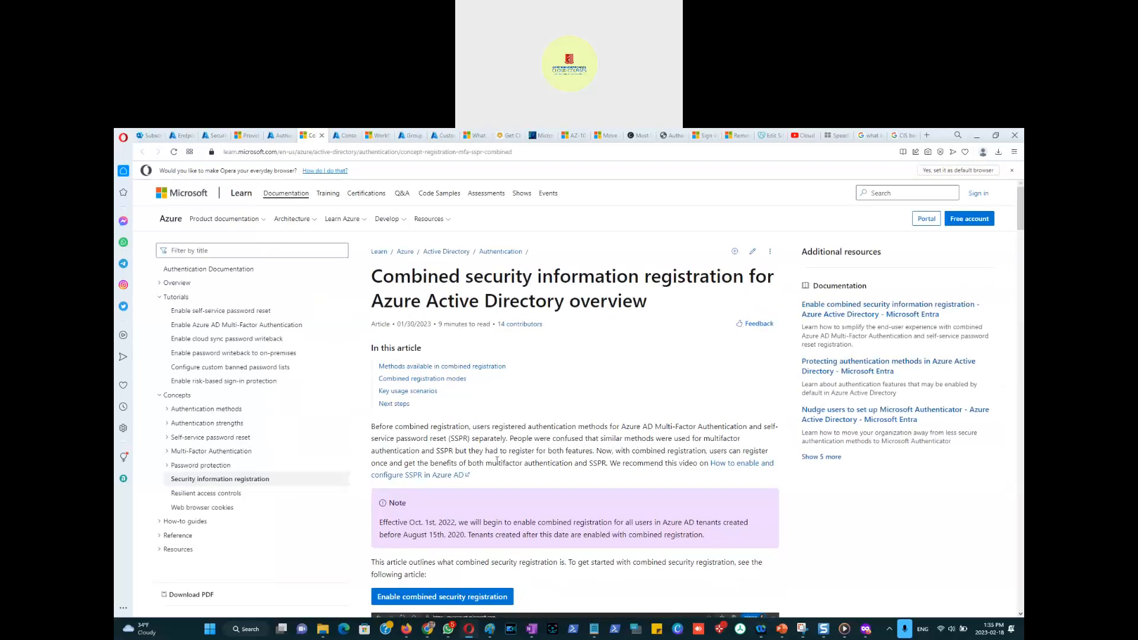
scroll(488, 471, down, 2)
click(437, 508)
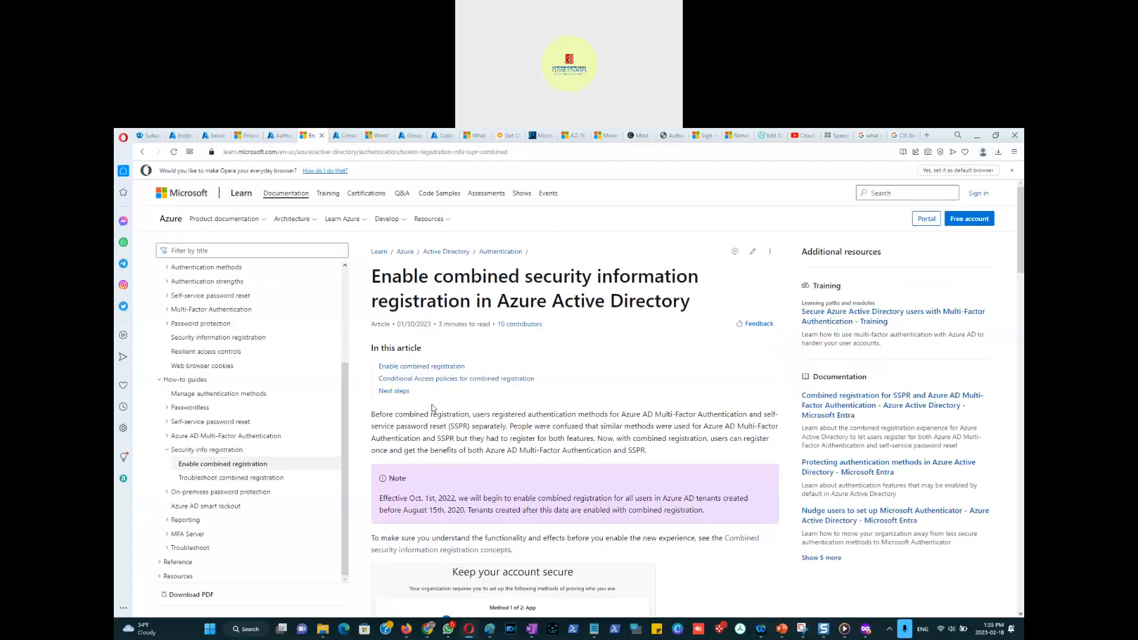
scroll(444, 415, down, 4)
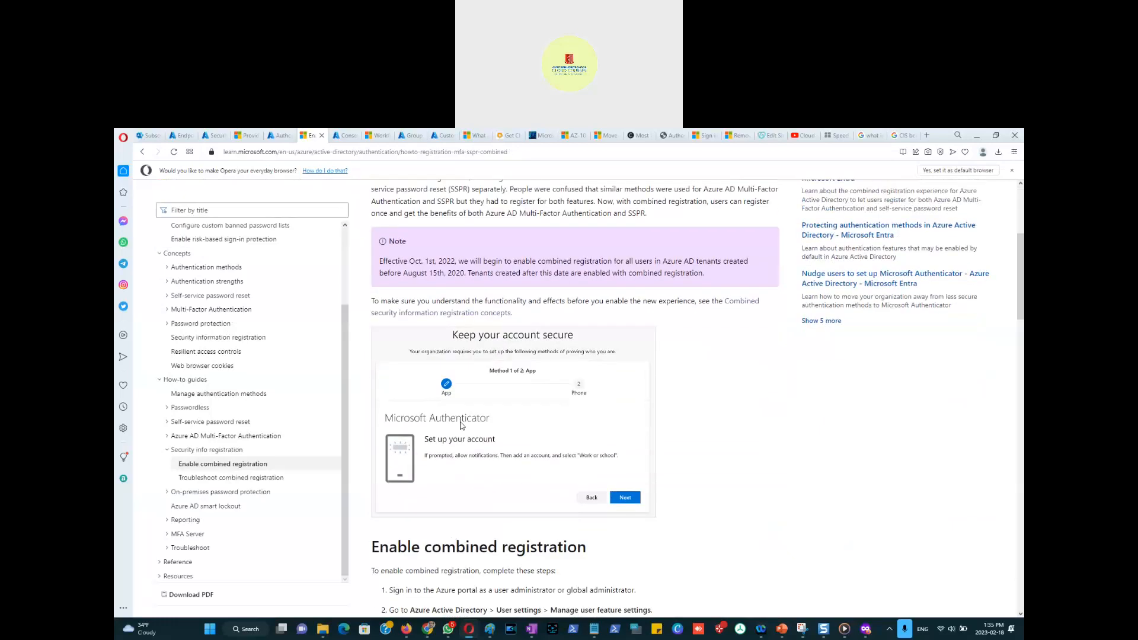
scroll(472, 472, down, 2)
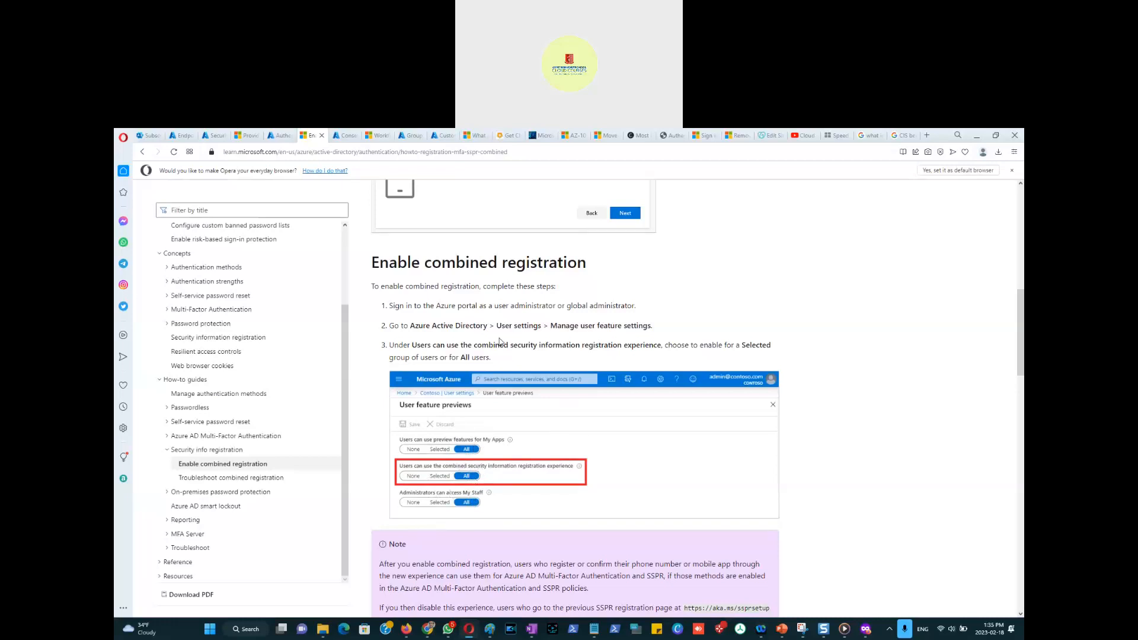
click(277, 139)
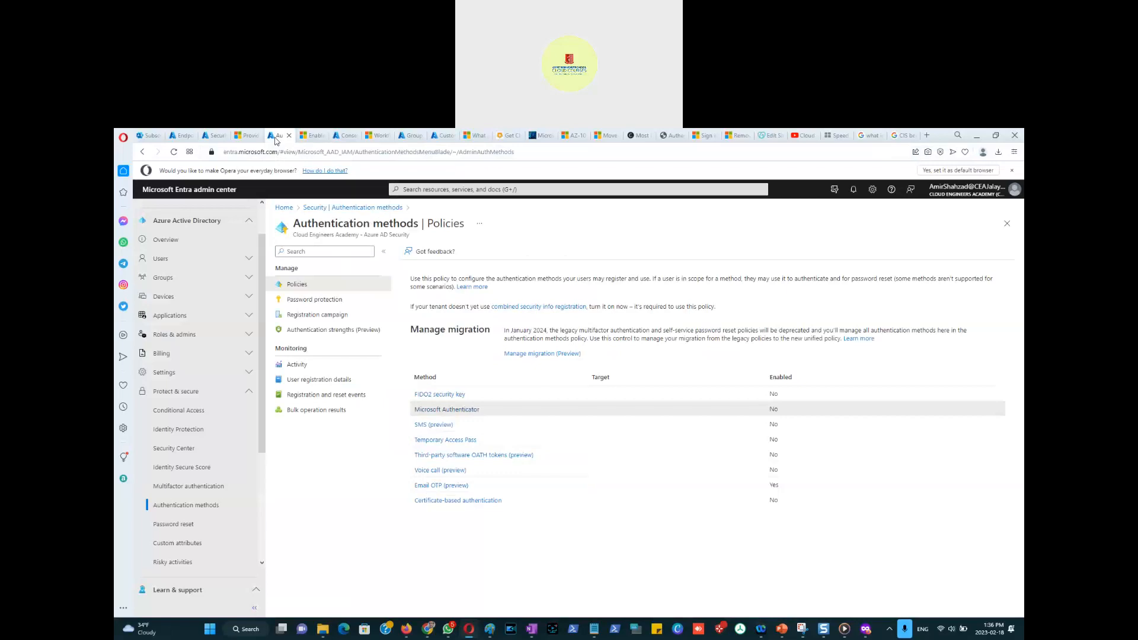
Open Password protection and select the 60-second lockout duration value.
click(318, 306)
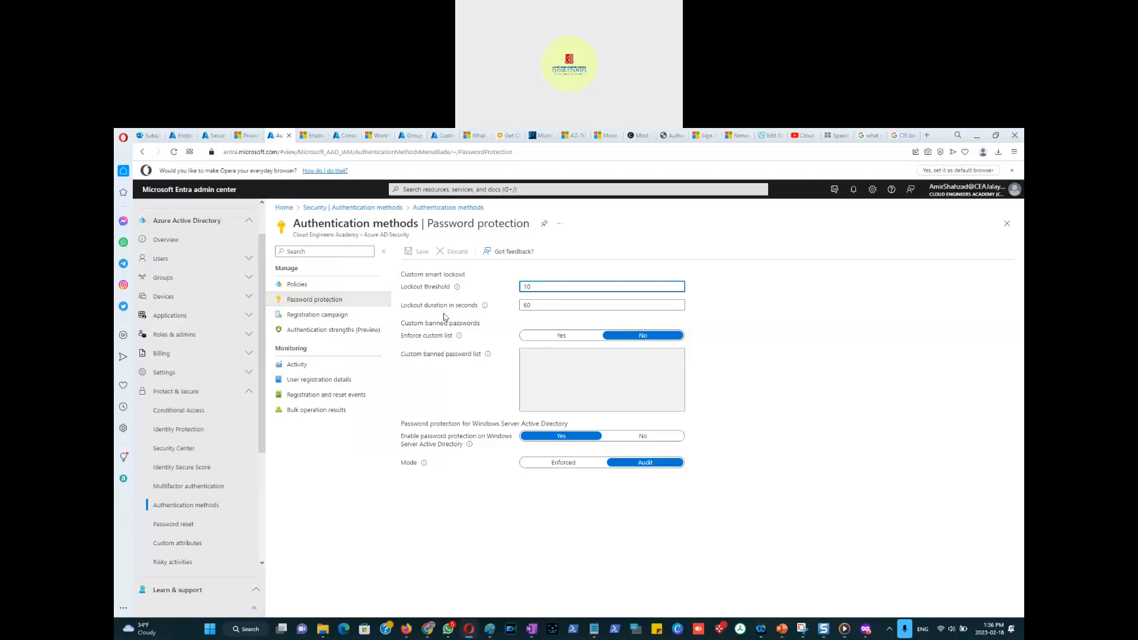
double_click(536, 304)
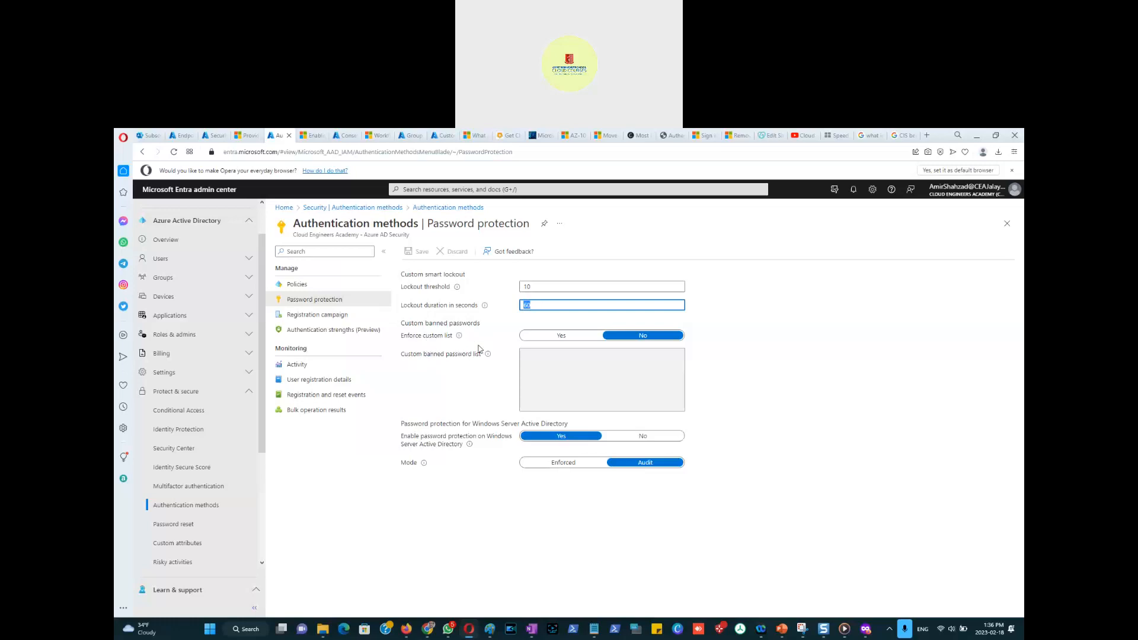
Enforce the custom banned password list with entries 12345 and 1234 on separate lines.
click(541, 335)
click(539, 358)
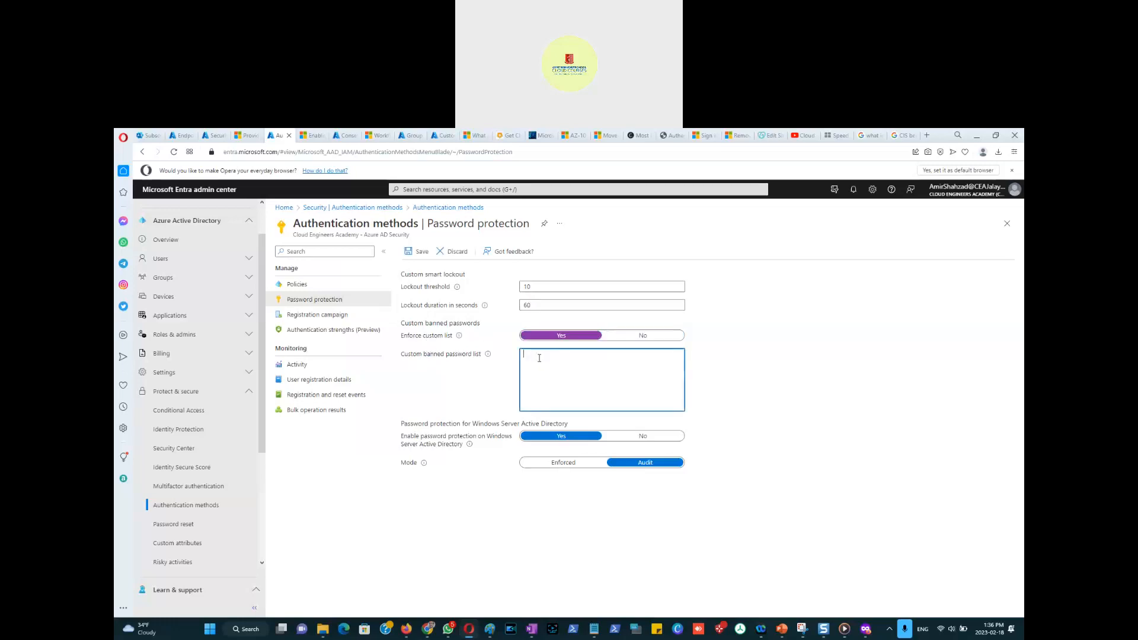
text(12345)
key(Return)
text(1234 )
text(123)
key(Return)
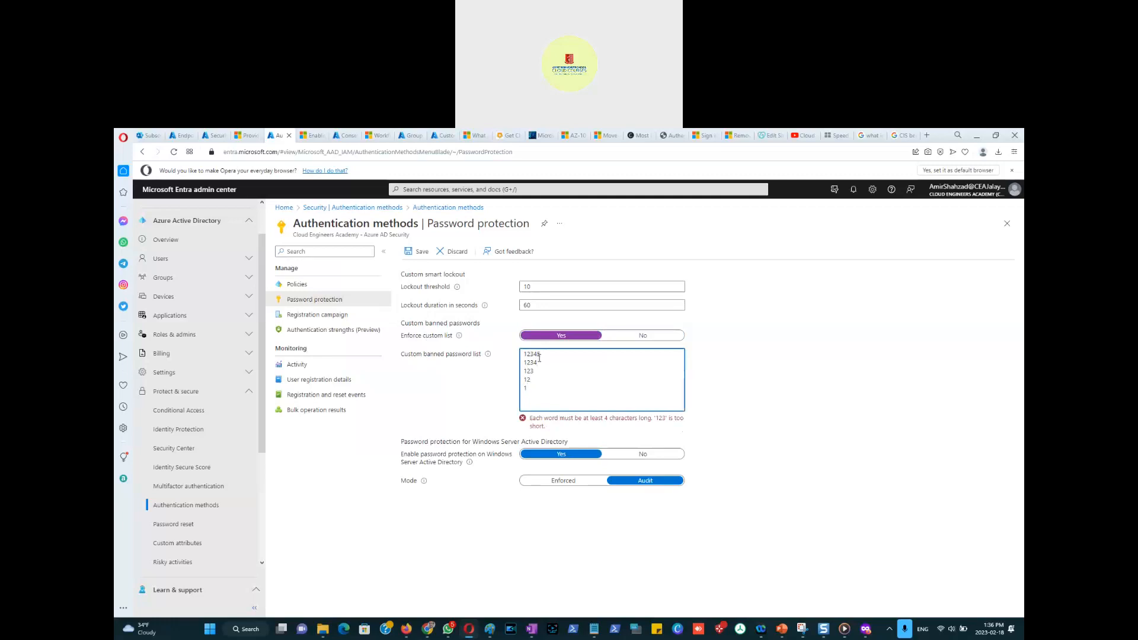
key(BackSpace)
key(BackSpace)
key(BackSpace)
key(BackSpace)
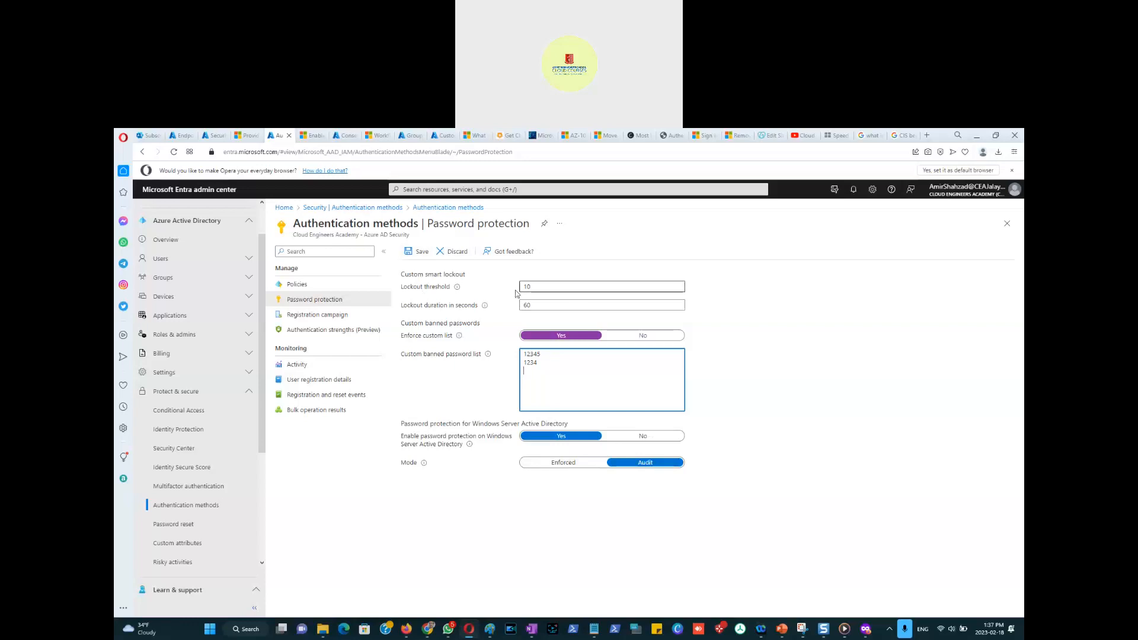
Save the password protection policy in Audit mode, then view the Registration campaign settings.
click(564, 463)
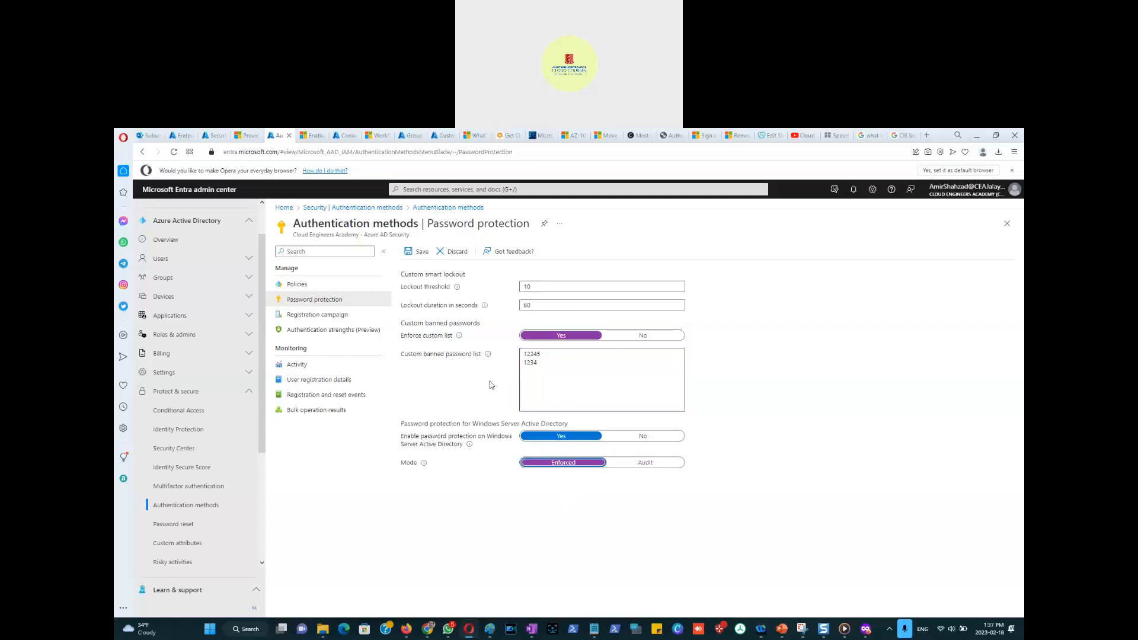
double_click(526, 287)
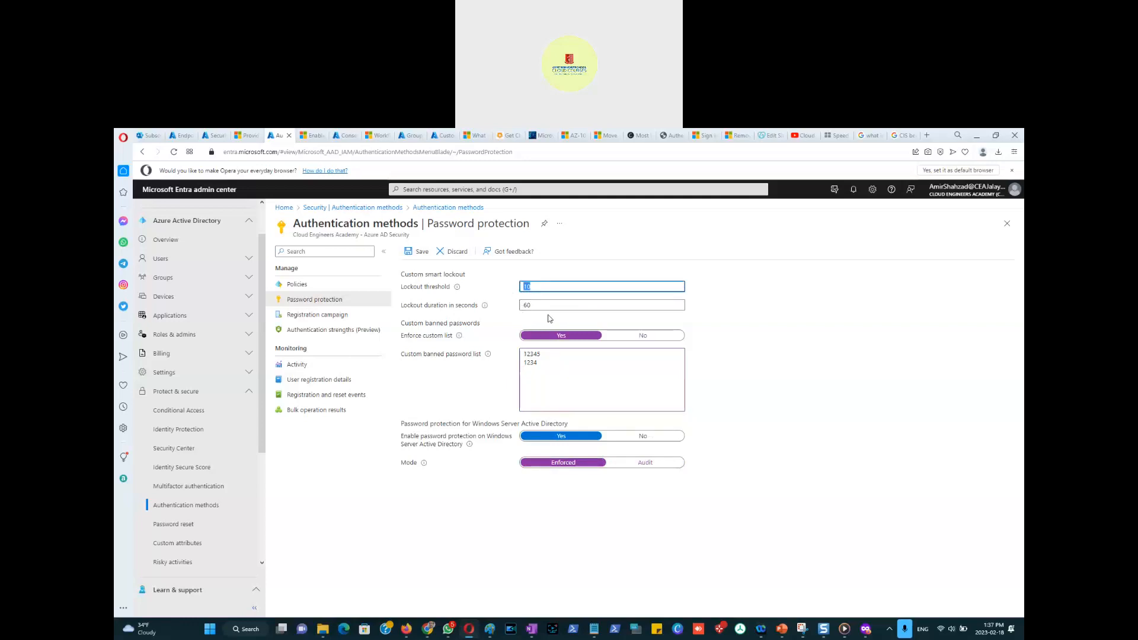
click(646, 463)
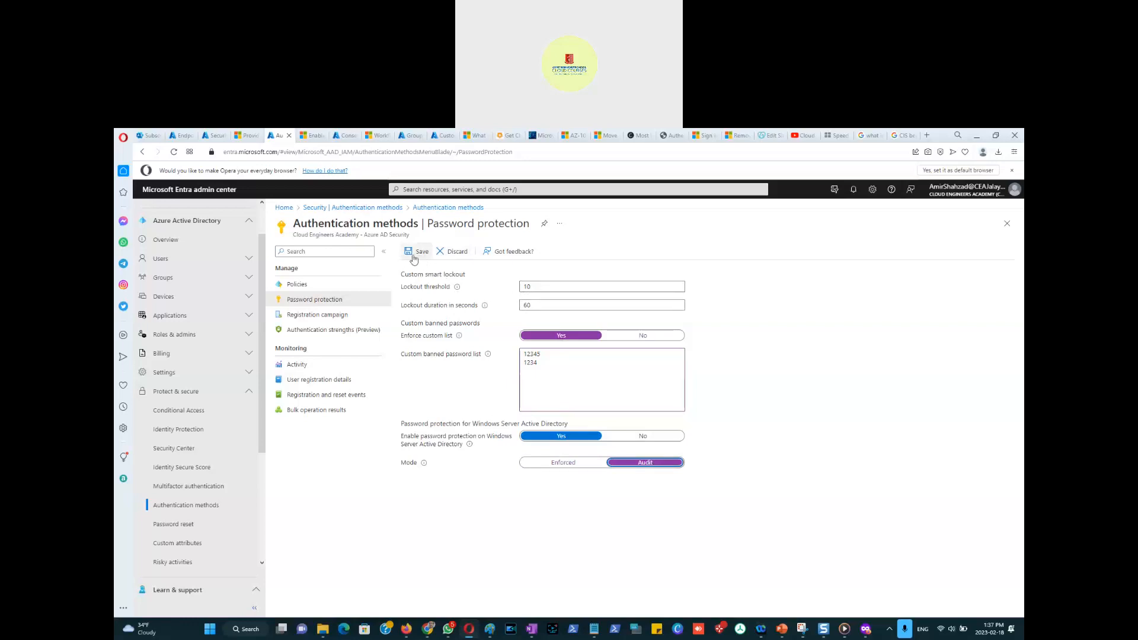
click(413, 257)
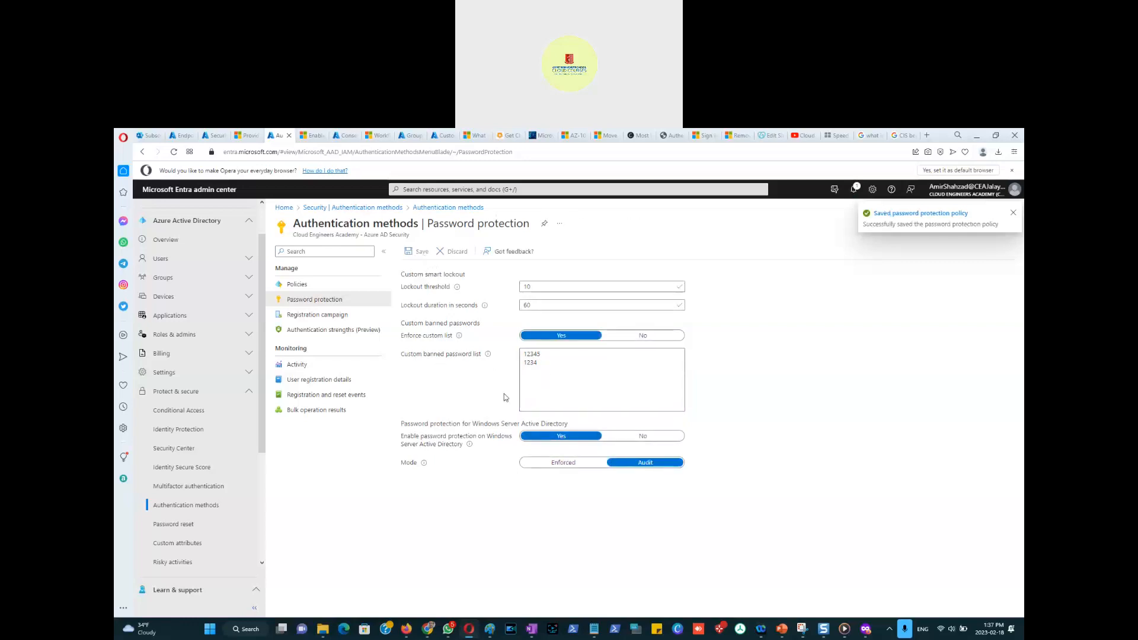
click(319, 315)
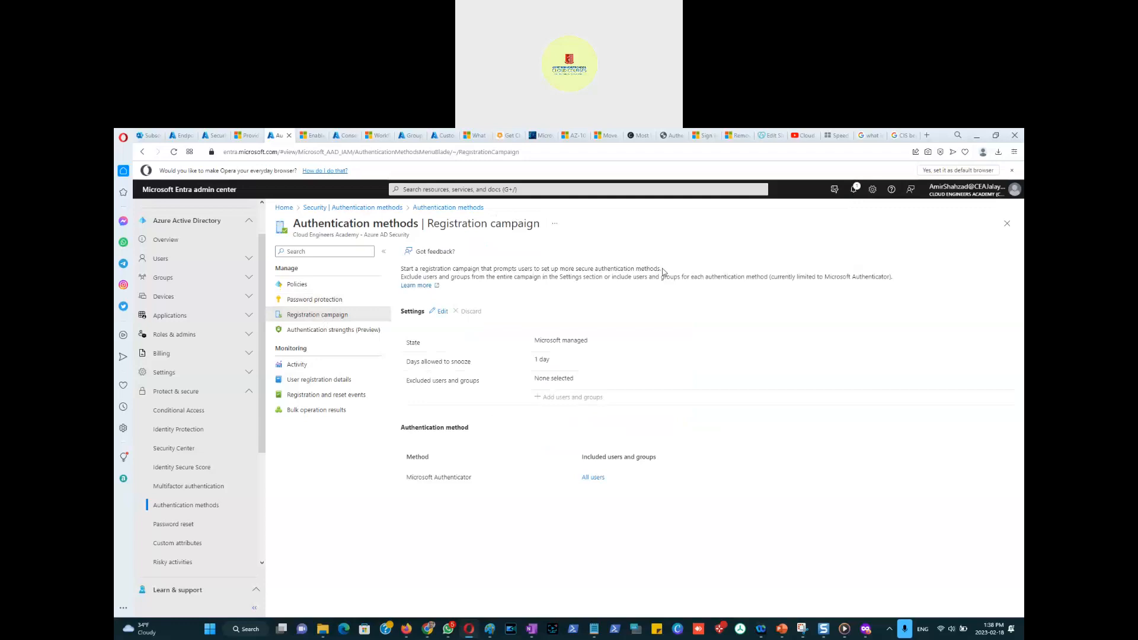
Select the campaign description text and go to the Authentication strengths (Preview) page.
drag(660, 268, 391, 269)
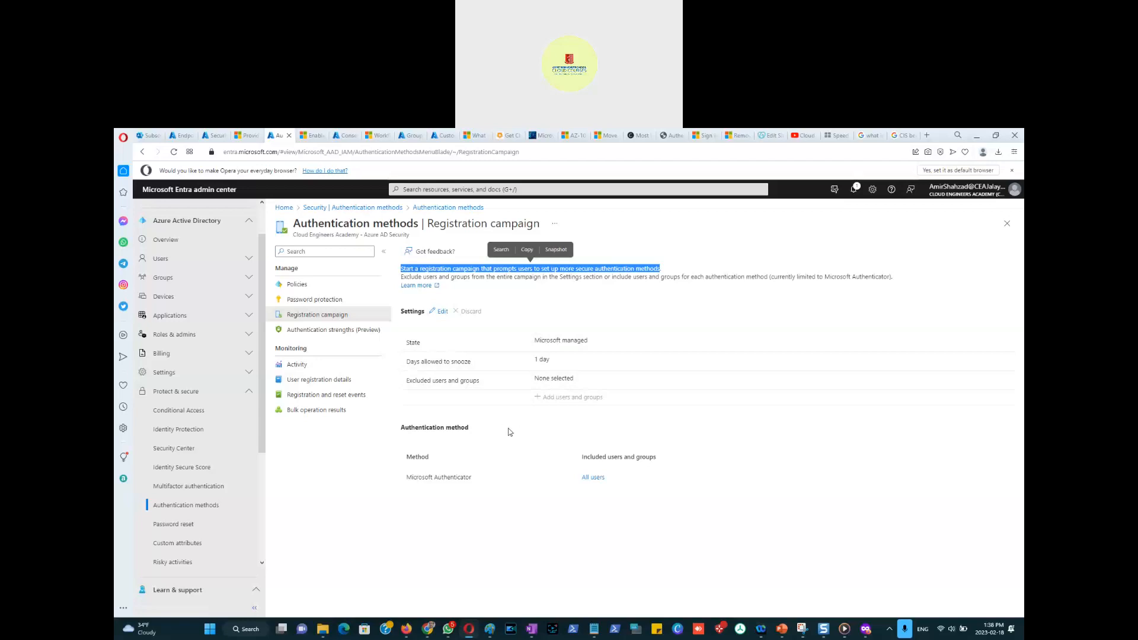
click(299, 330)
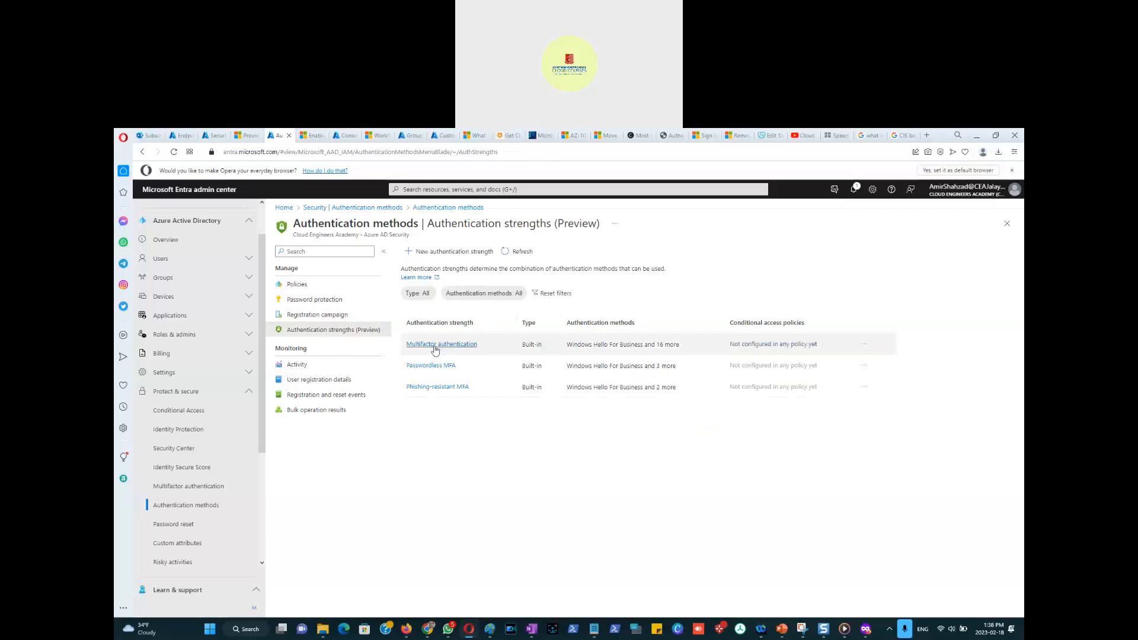
Start a new authentication strength, checking then unchecking the Password + SMS combination.
click(433, 252)
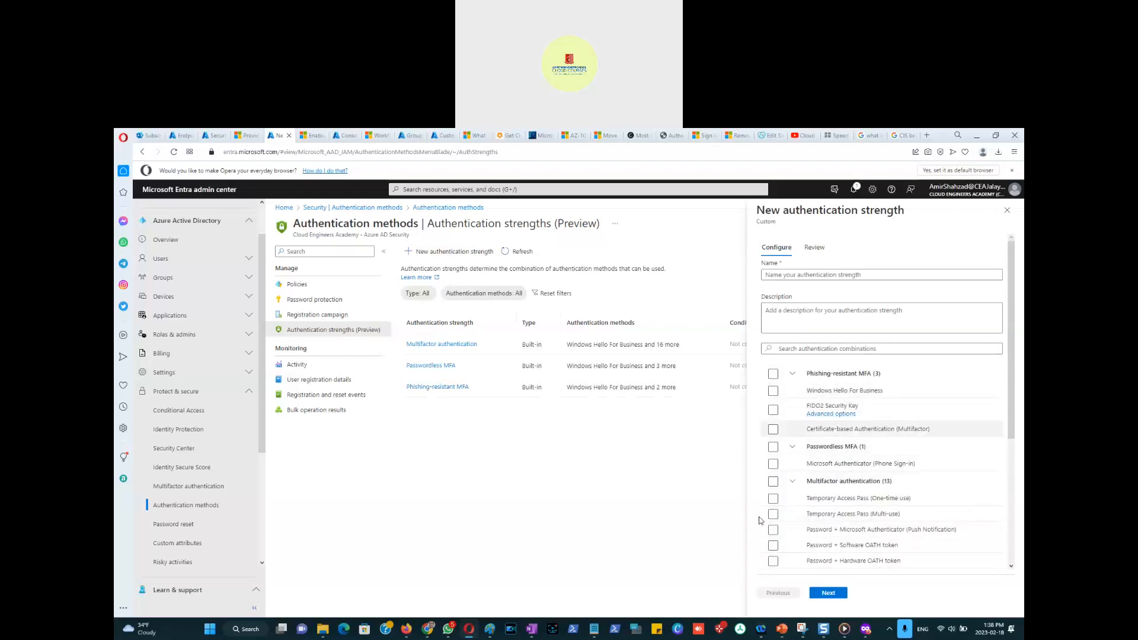
scroll(892, 454, down, 3)
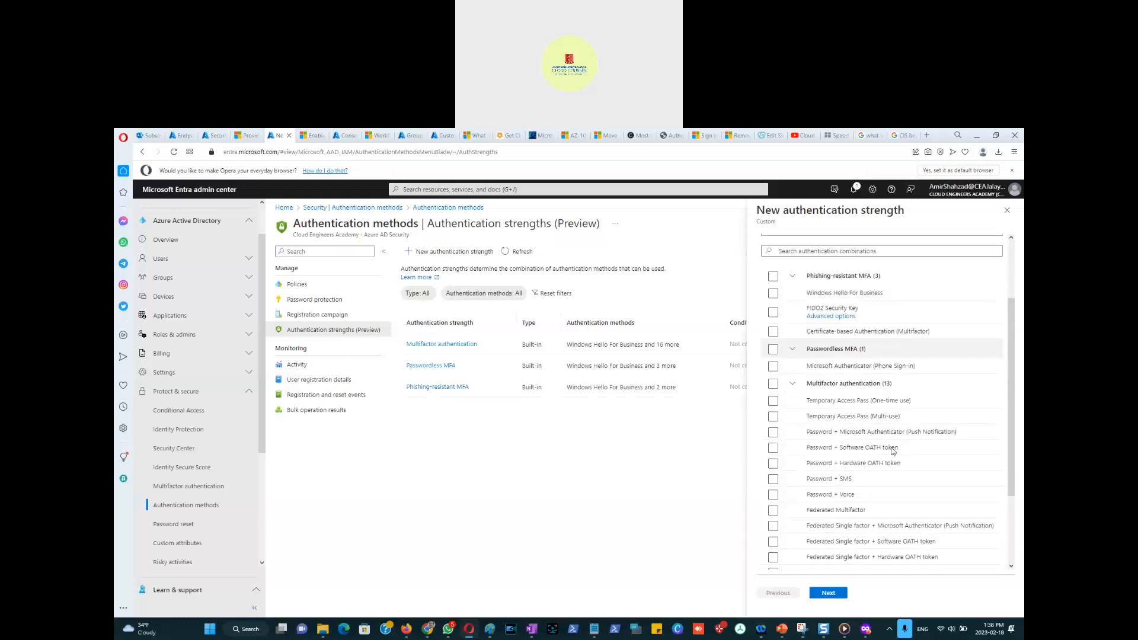
scroll(892, 452, down, 2)
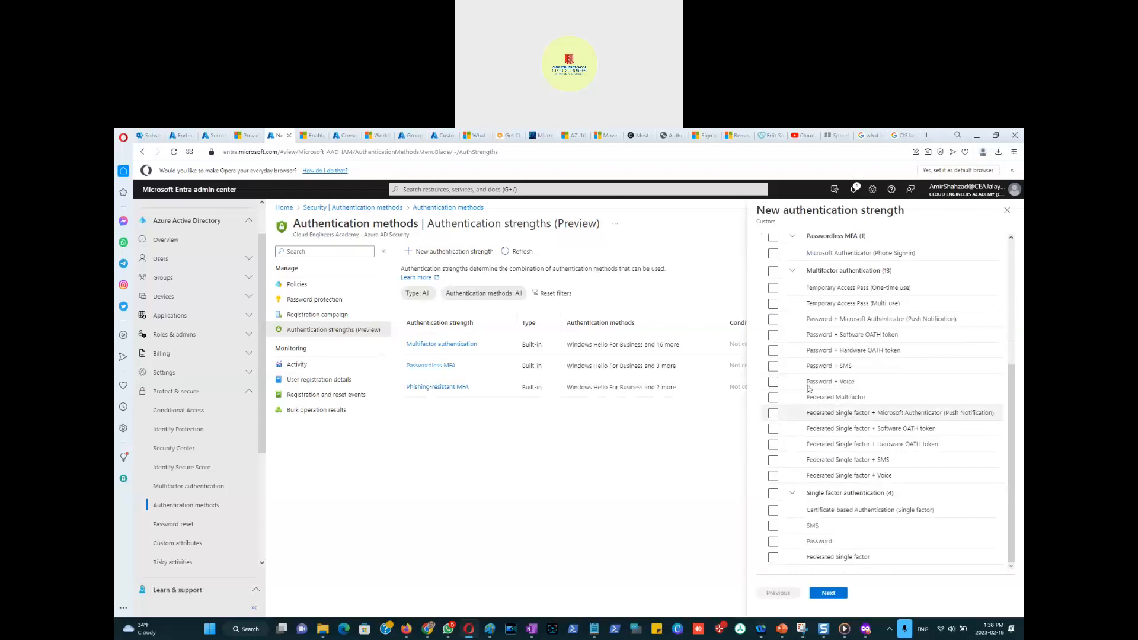
click(774, 370)
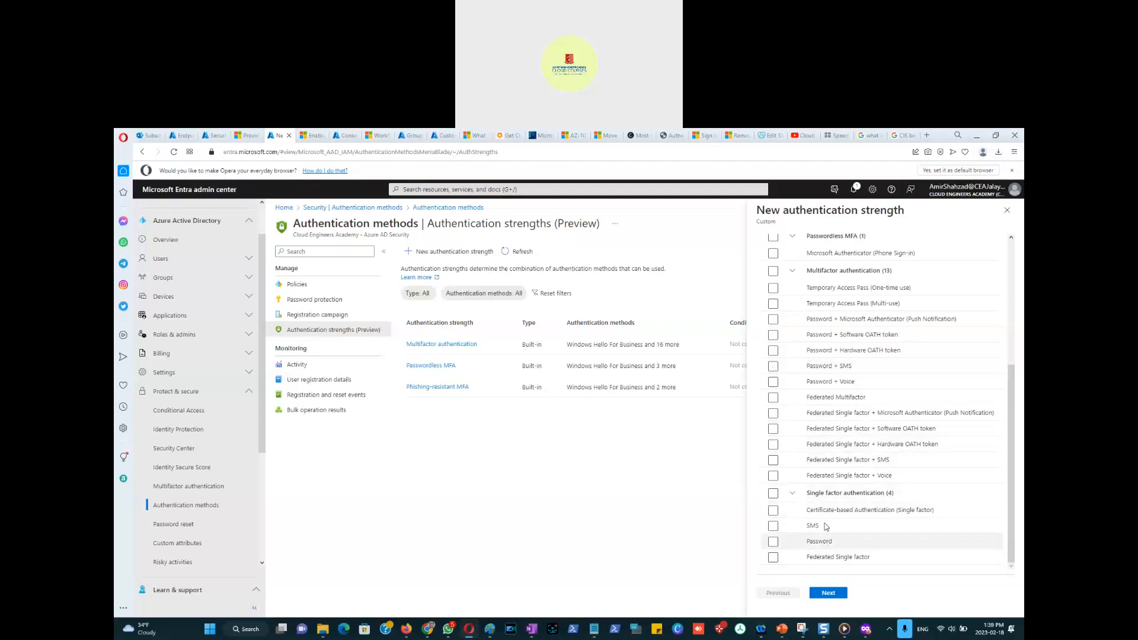
scroll(843, 536, up, 6)
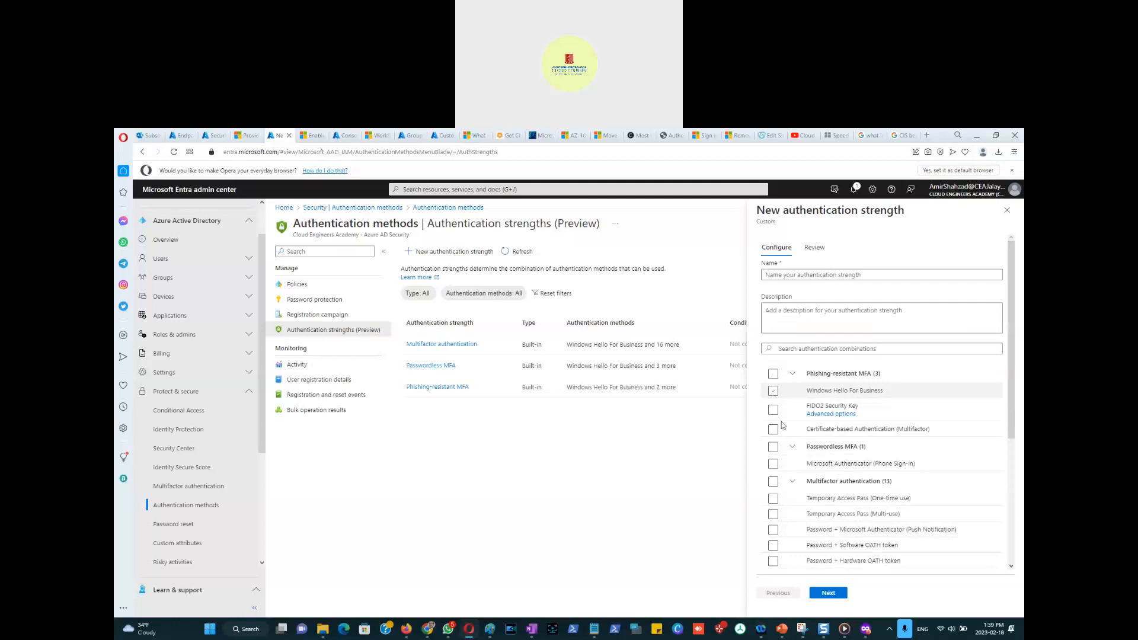
scroll(773, 415, down, 3)
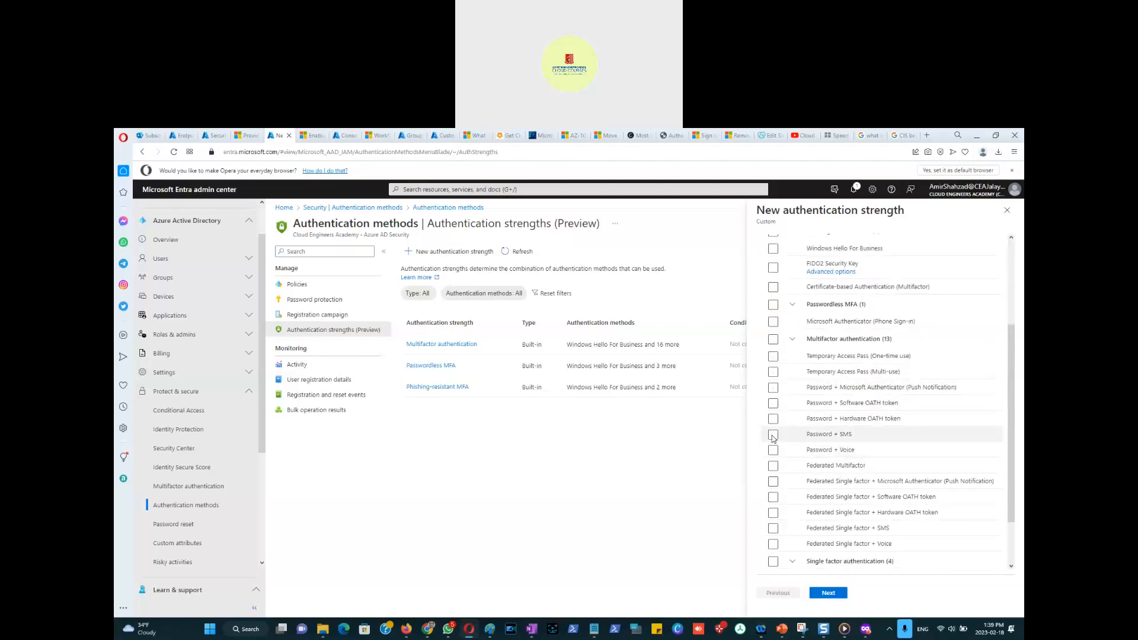
click(773, 436)
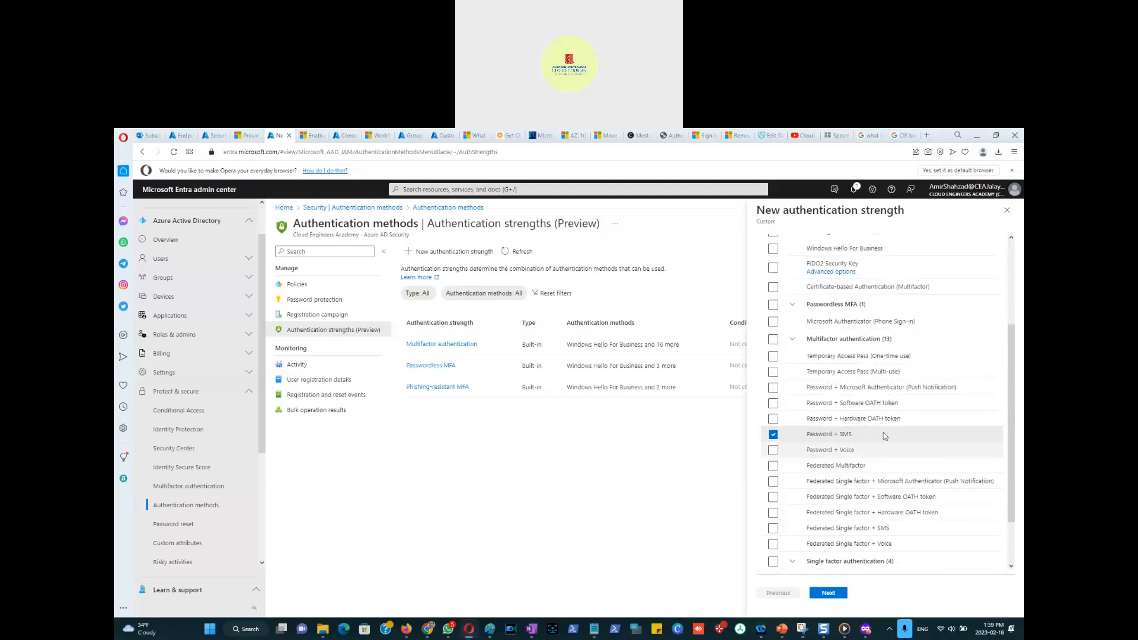
scroll(877, 433, up, 2)
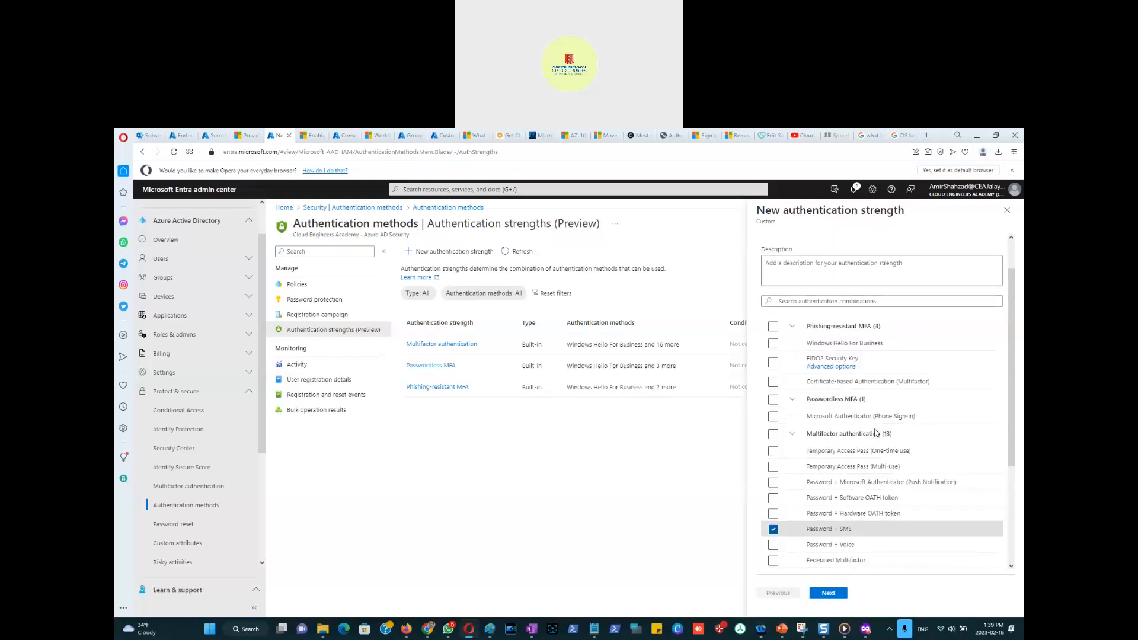
click(774, 529)
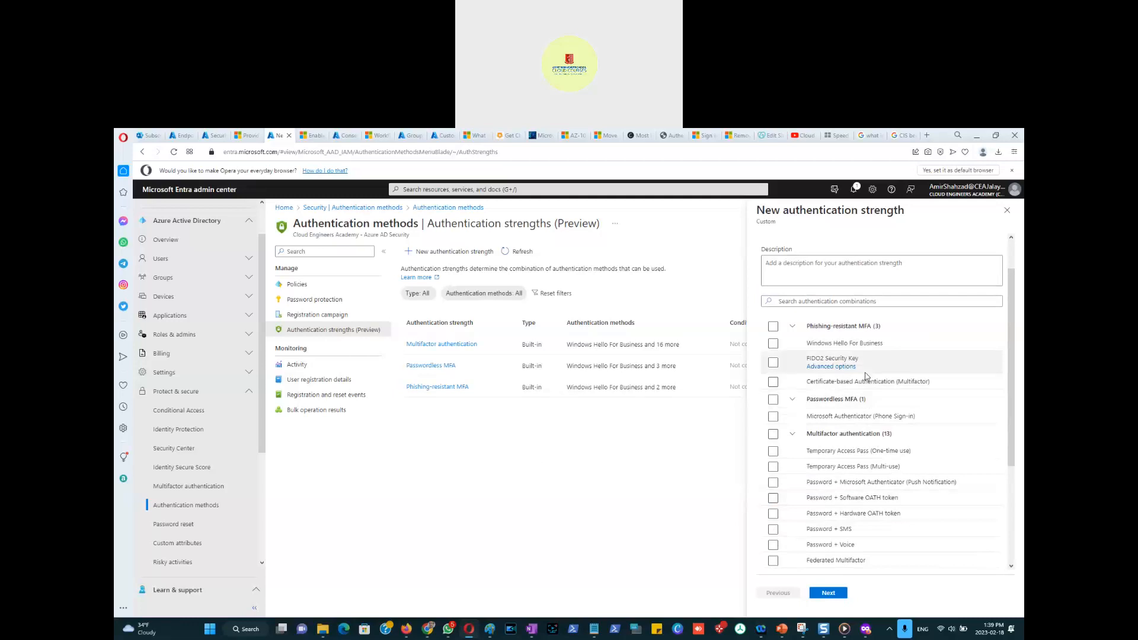
Move the draft to its Review step, which shows no combinations selected.
scroll(842, 385, up, 1)
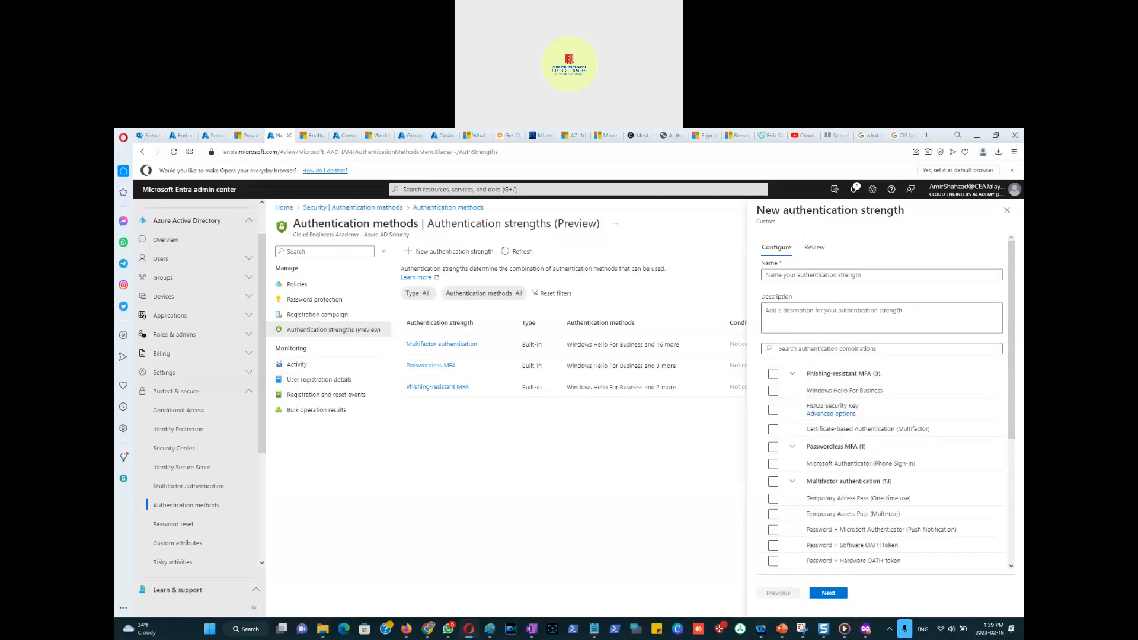
scroll(848, 388, down, 4)
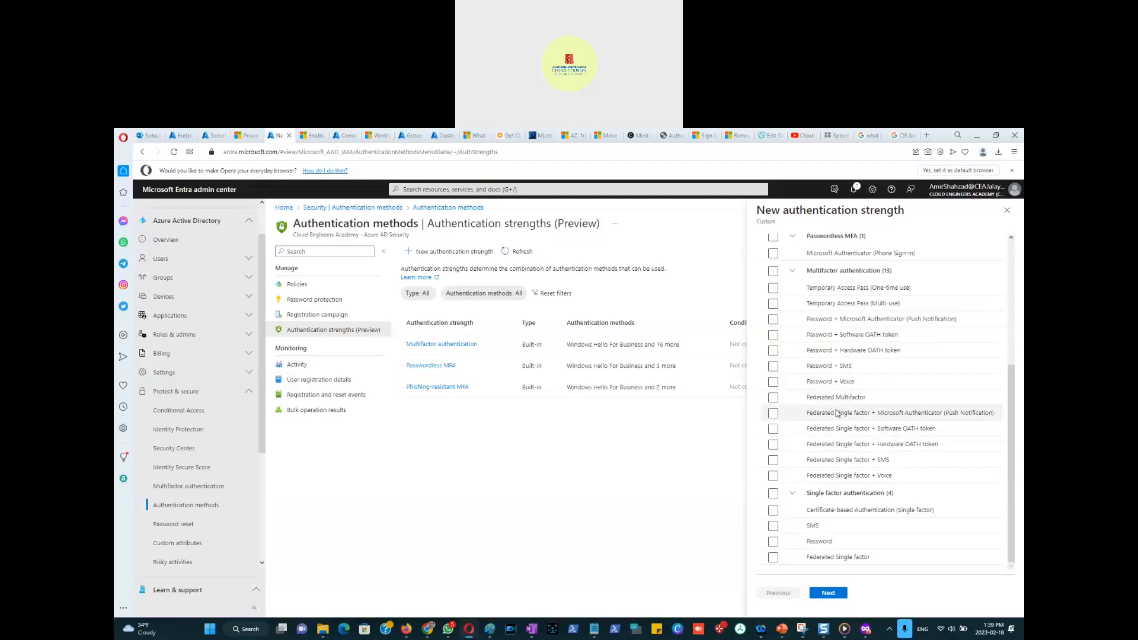
scroll(835, 409, up, 4)
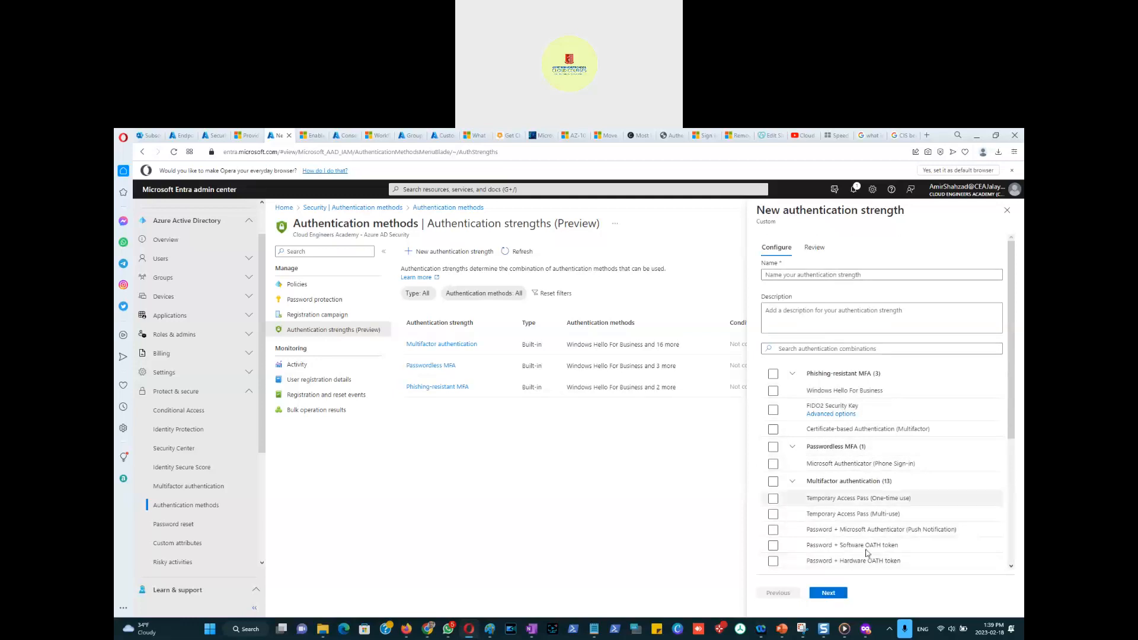
click(814, 249)
Discard the strength draft, browse the Activity reports, and return to Security Getting started.
click(1006, 212)
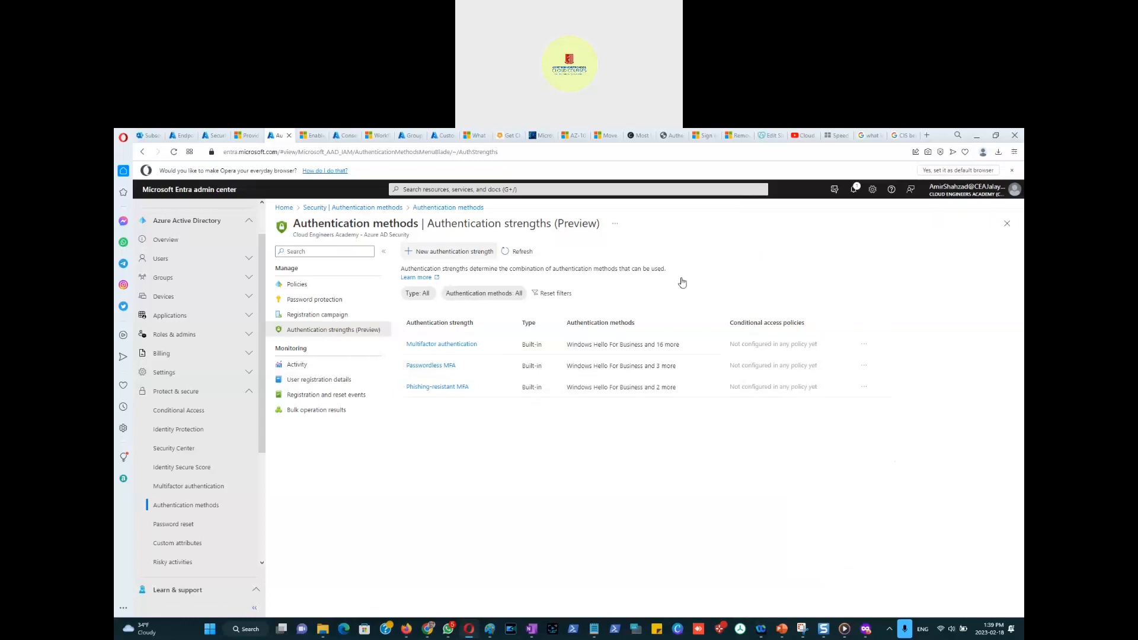
click(308, 371)
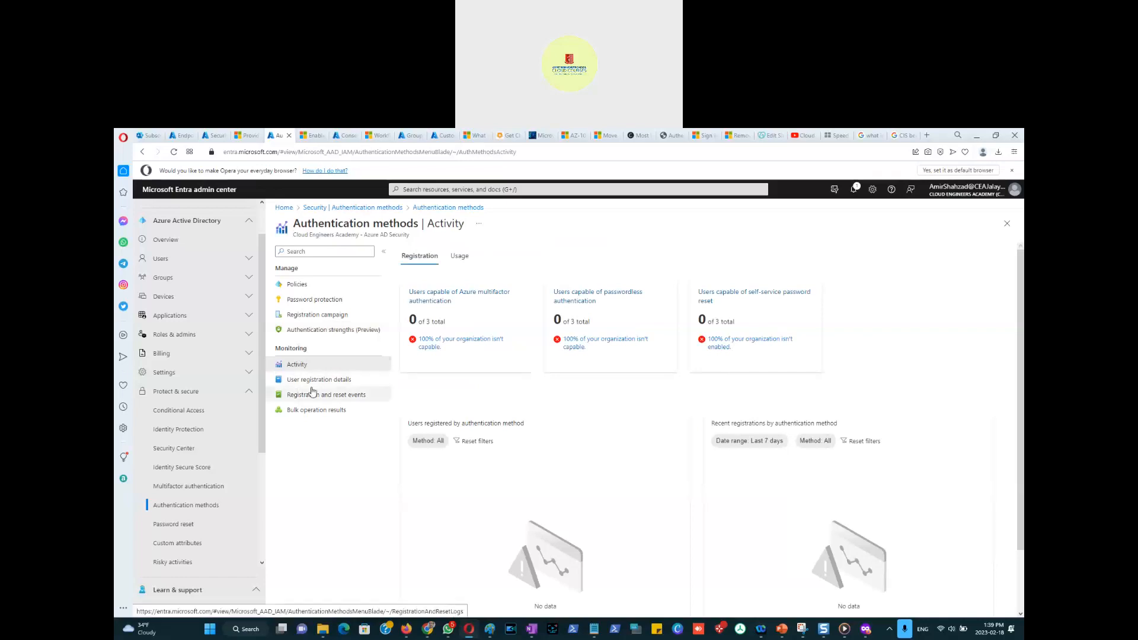
click(315, 381)
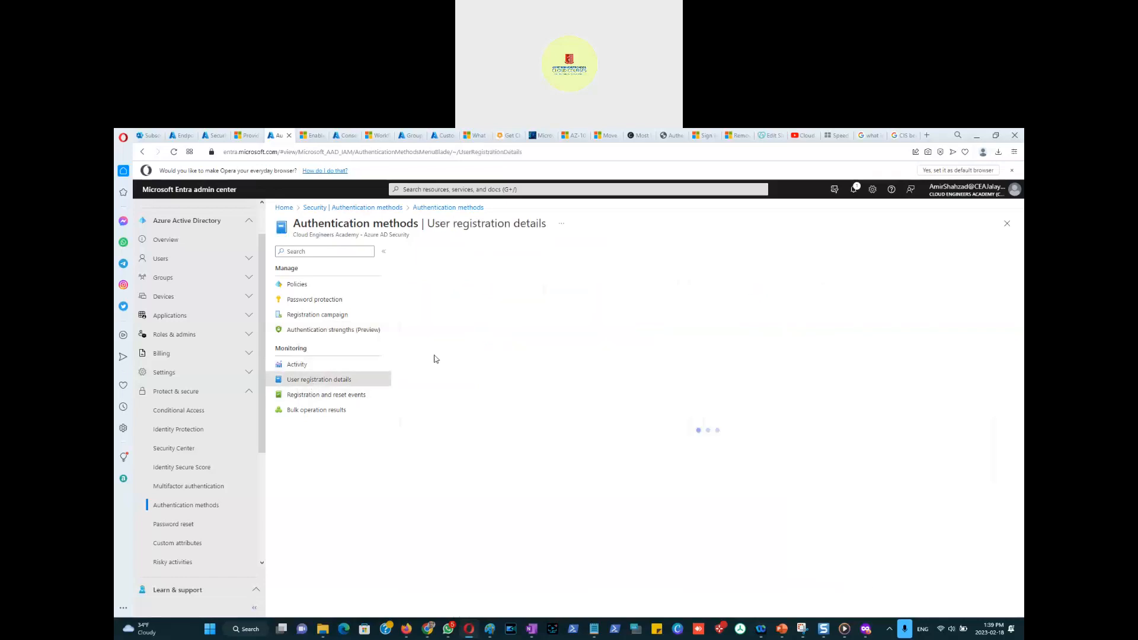
click(325, 396)
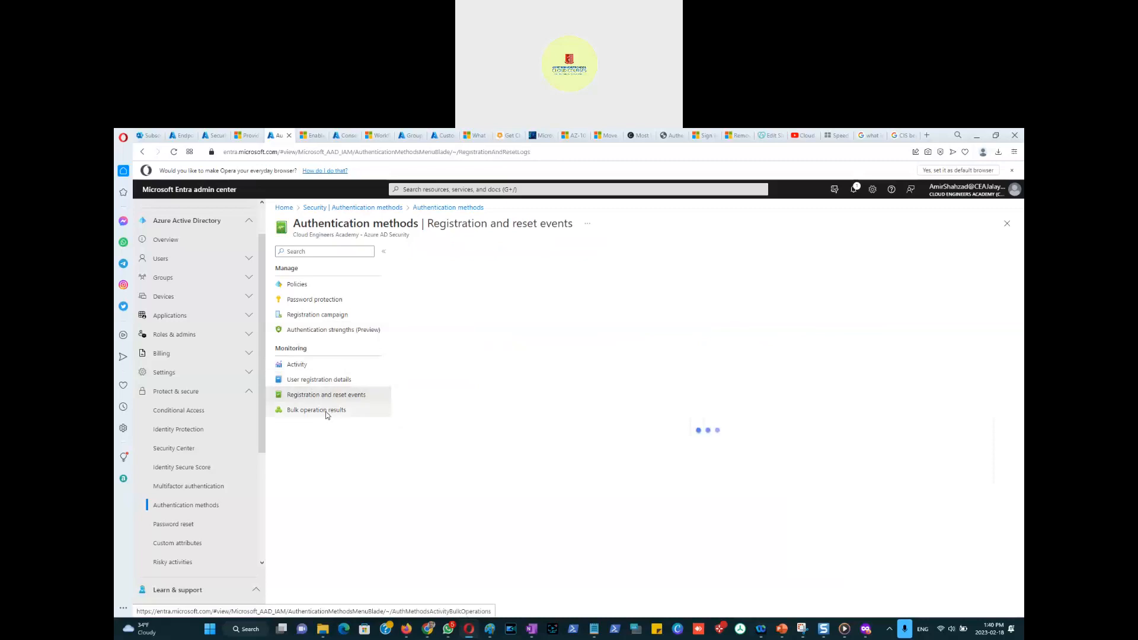
click(325, 412)
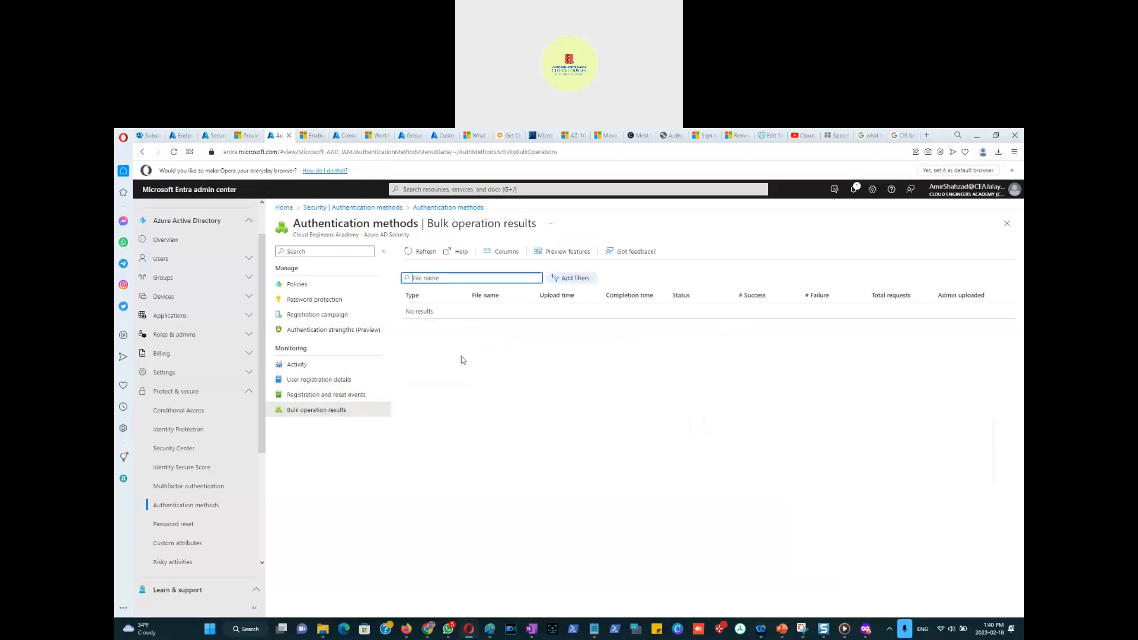
click(388, 208)
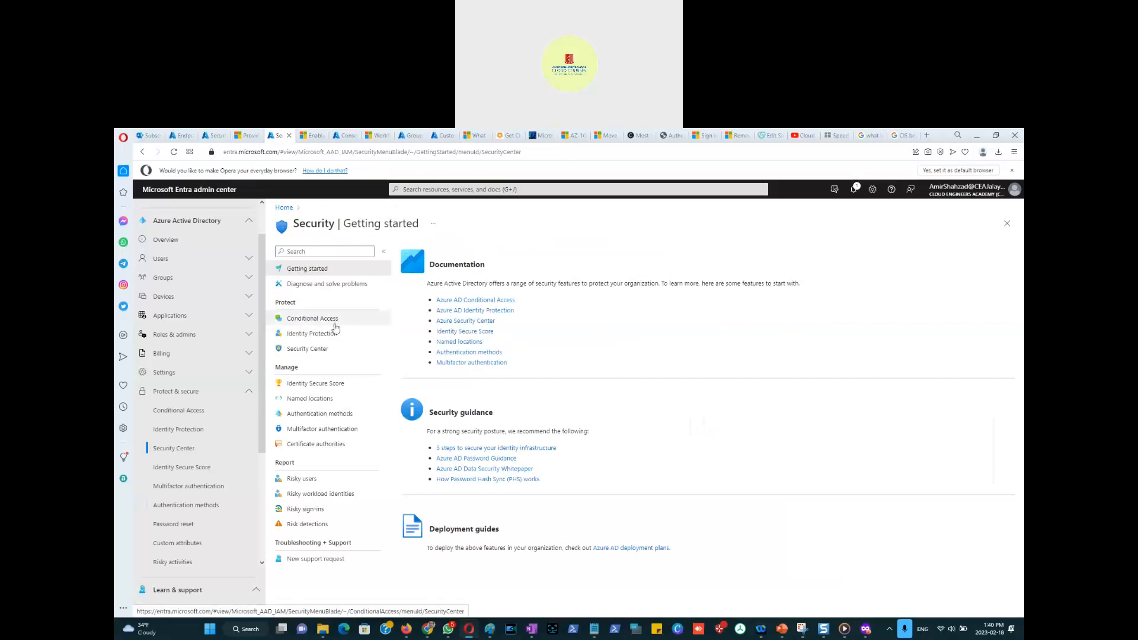
Go to the Multifactor authentication Account lockout settings page.
click(323, 429)
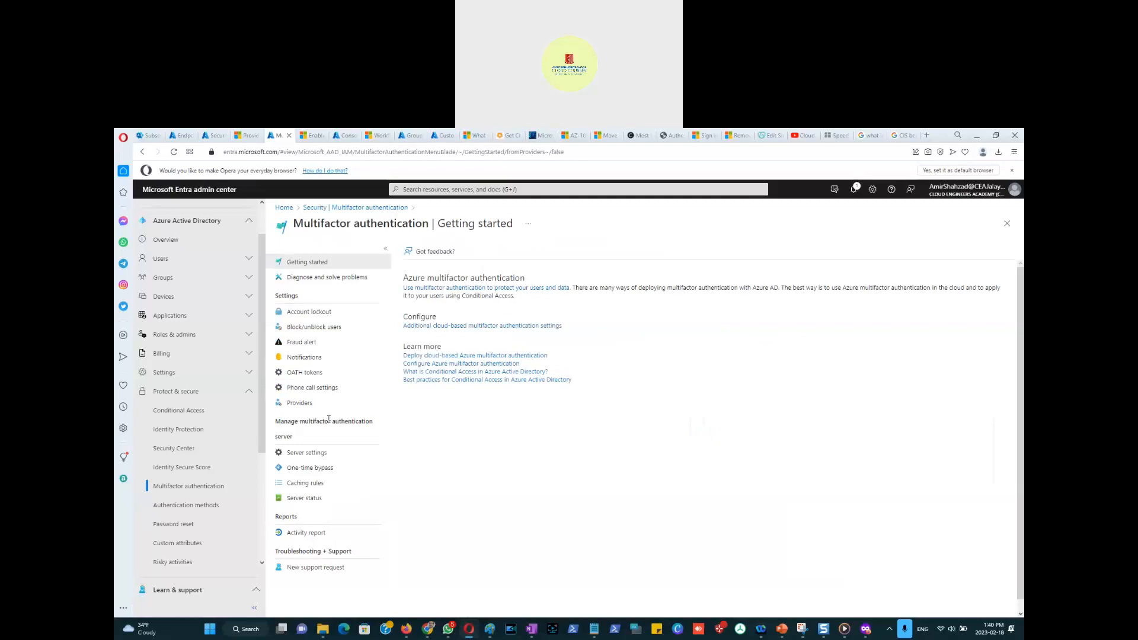
click(322, 314)
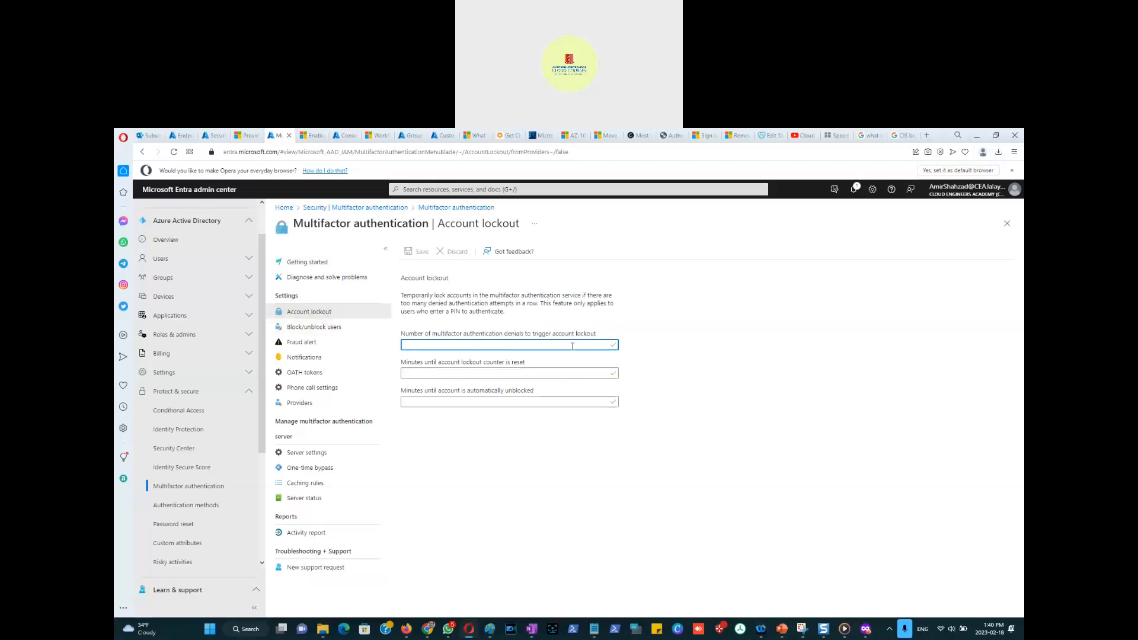
Save MFA account lockout with 5 denials, 5-minute counter reset and 5-minute unblock.
click(500, 346)
text(5)
click(467, 375)
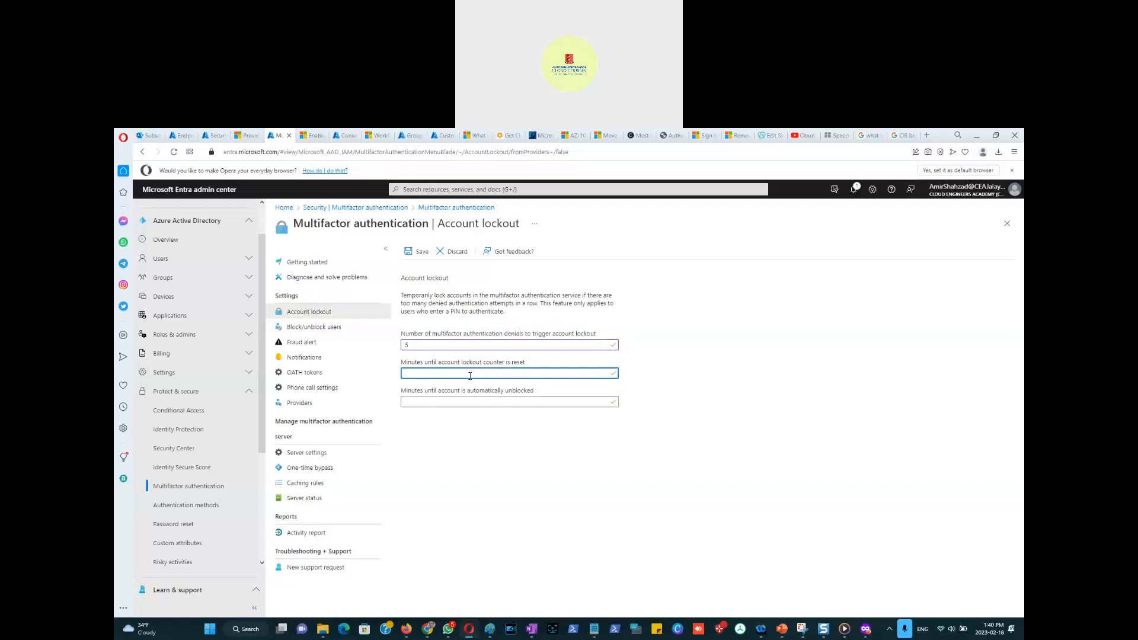
text(5)
click(445, 403)
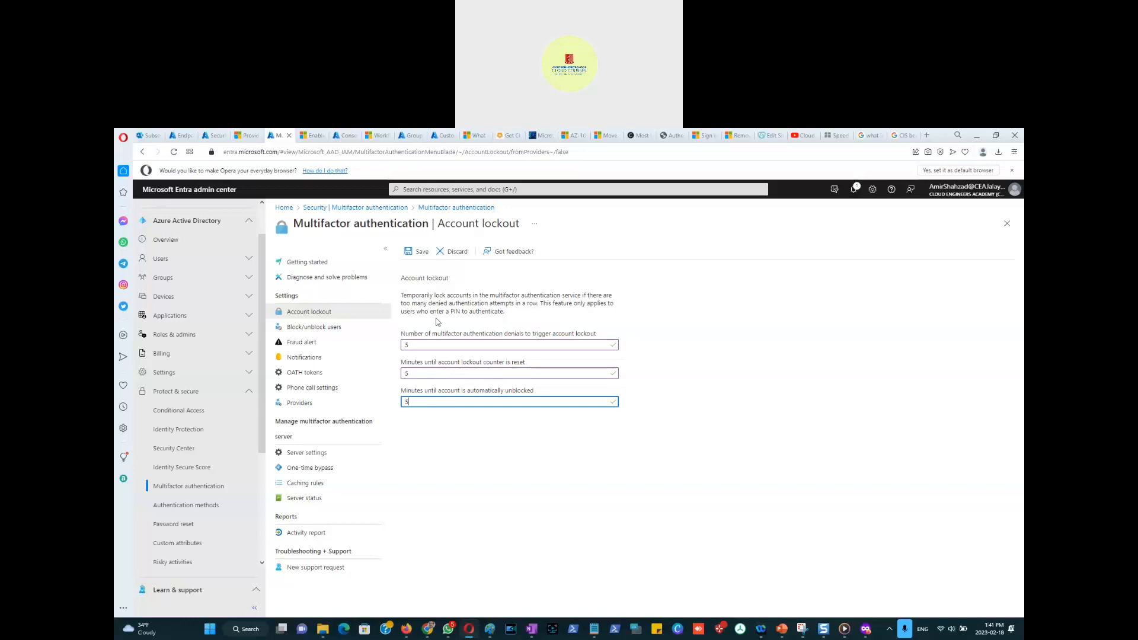
click(415, 255)
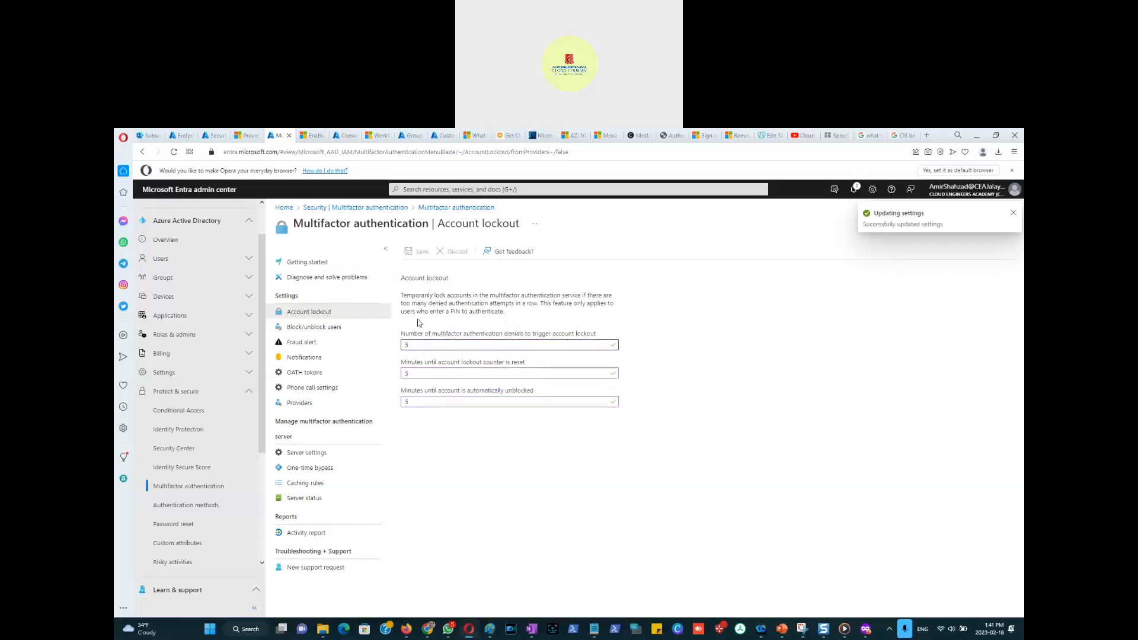
Check the empty Block/unblock users list, then go to Fraud alert settings.
click(322, 330)
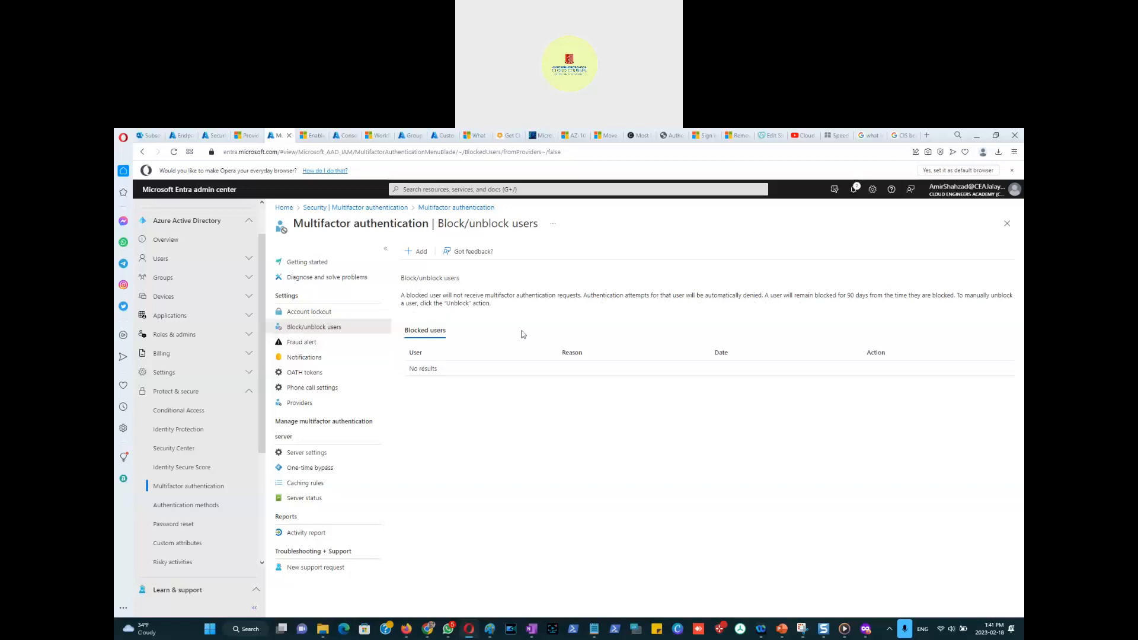
click(305, 346)
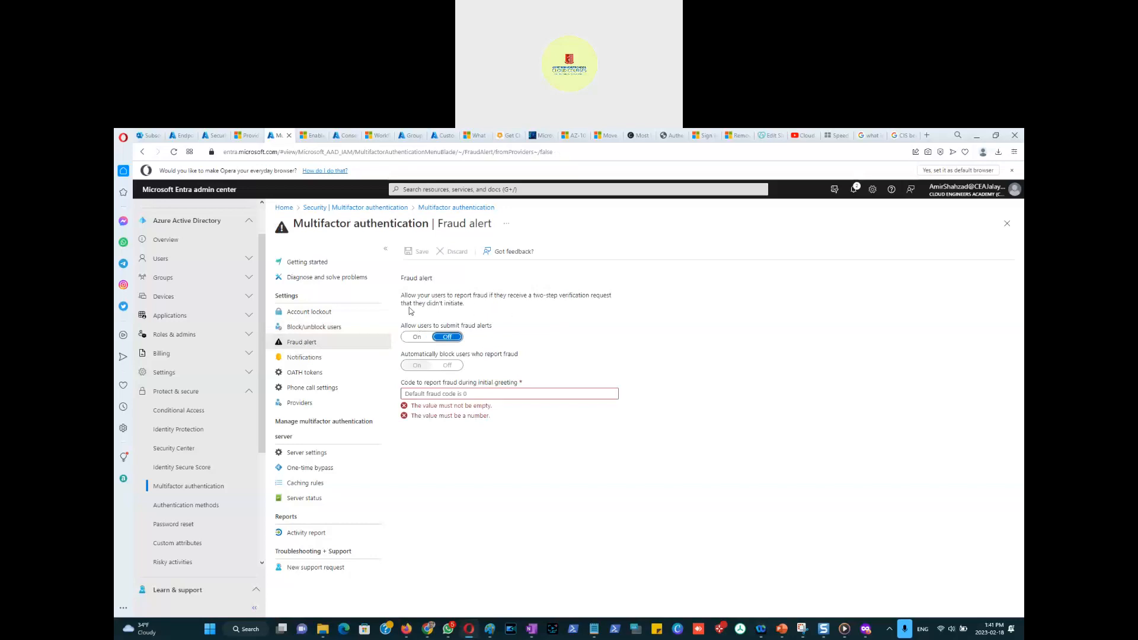
Turn on user fraud alerts with fraud code 0, save, and go to MFA Notifications.
click(416, 337)
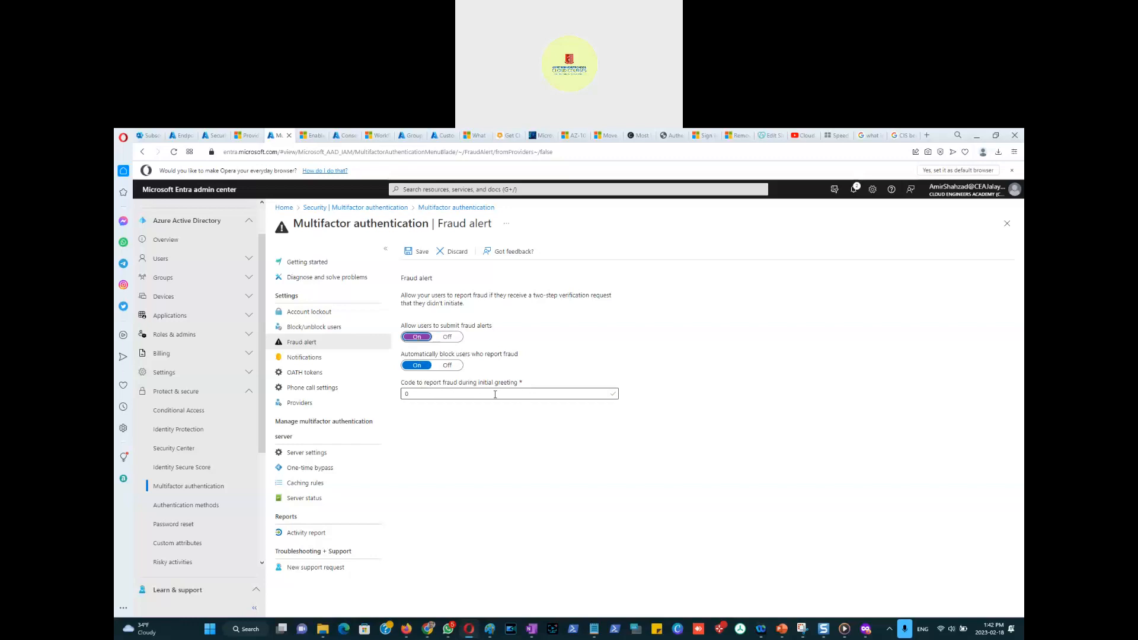
double_click(408, 396)
text(07)
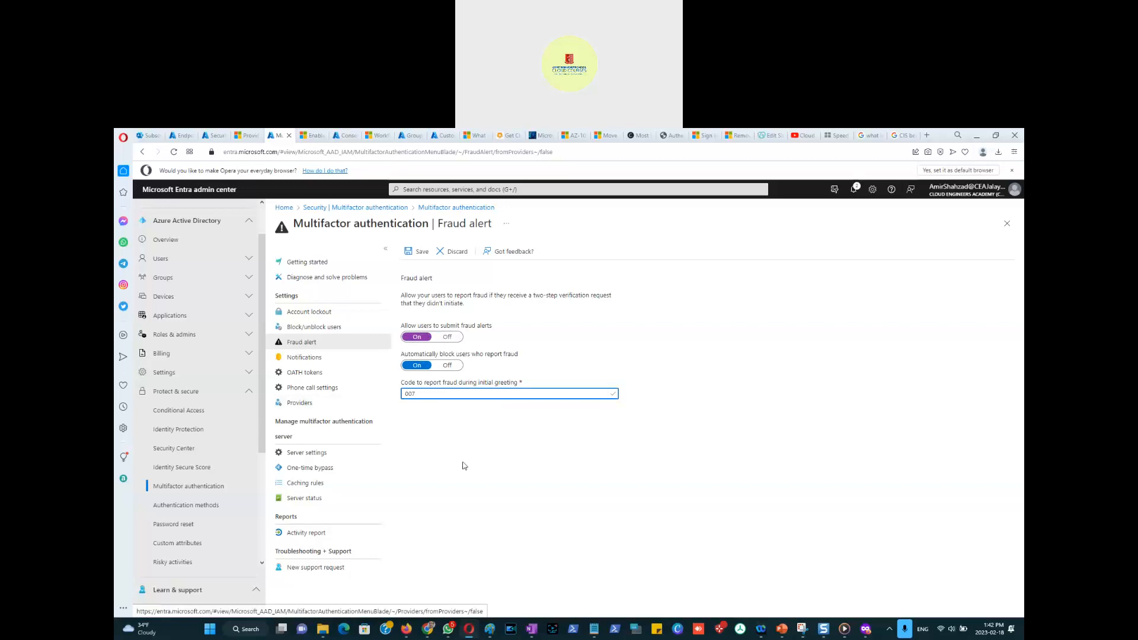
click(418, 254)
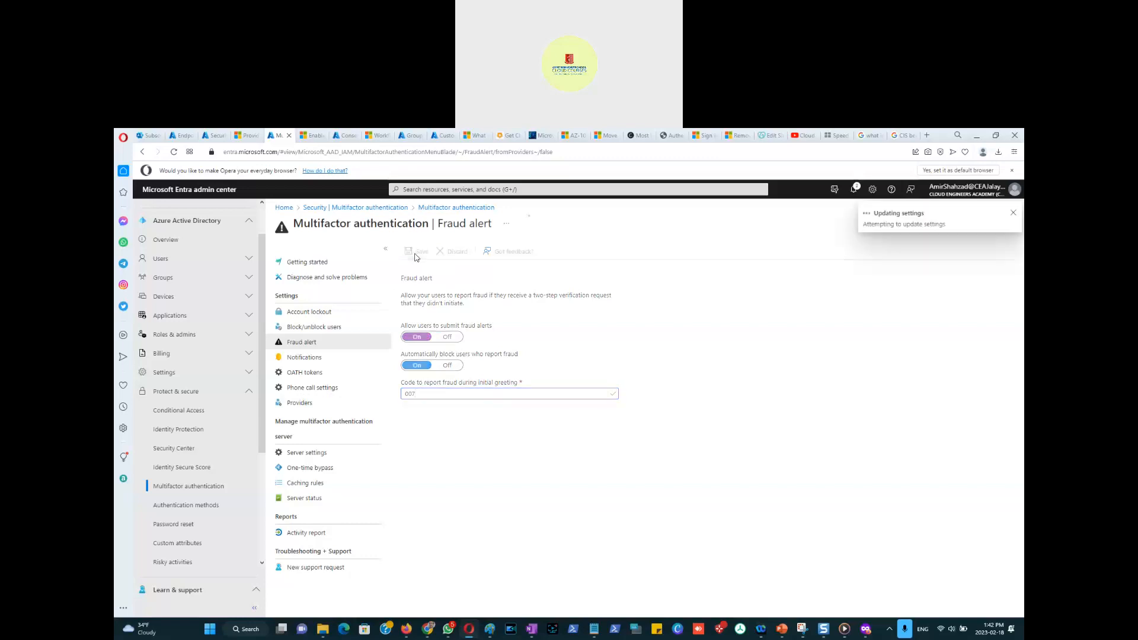
click(304, 357)
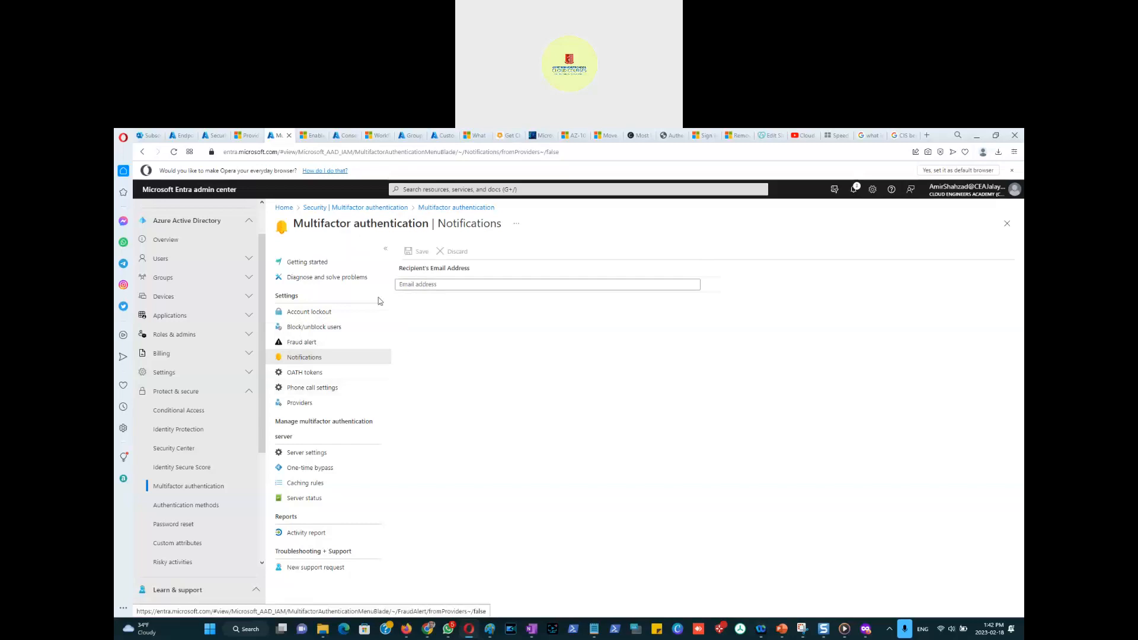
click(305, 373)
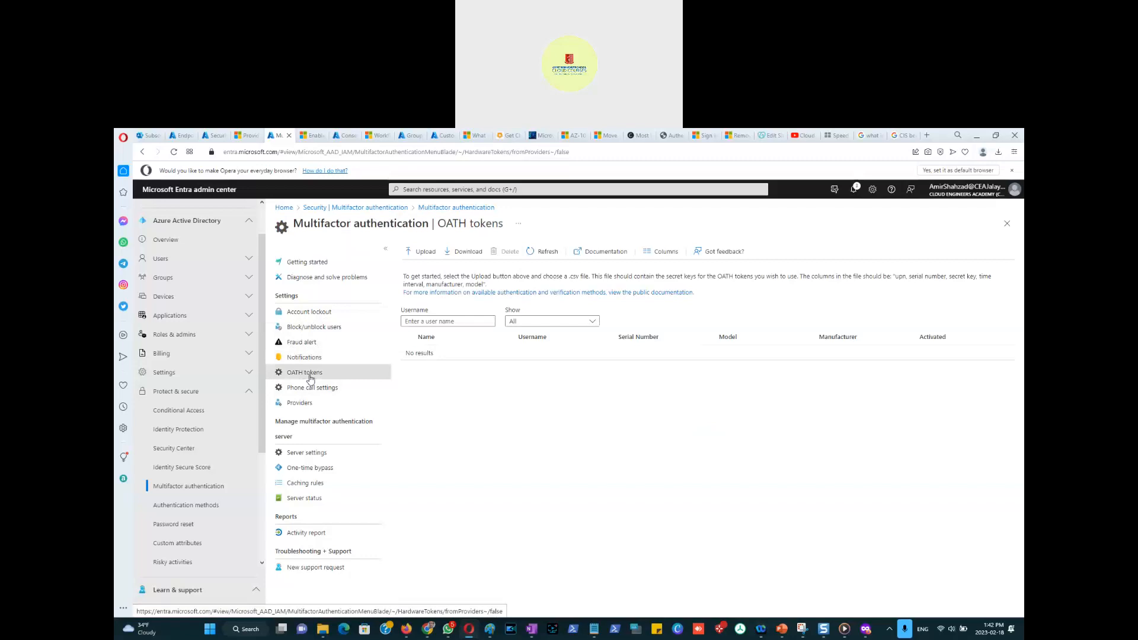
click(306, 358)
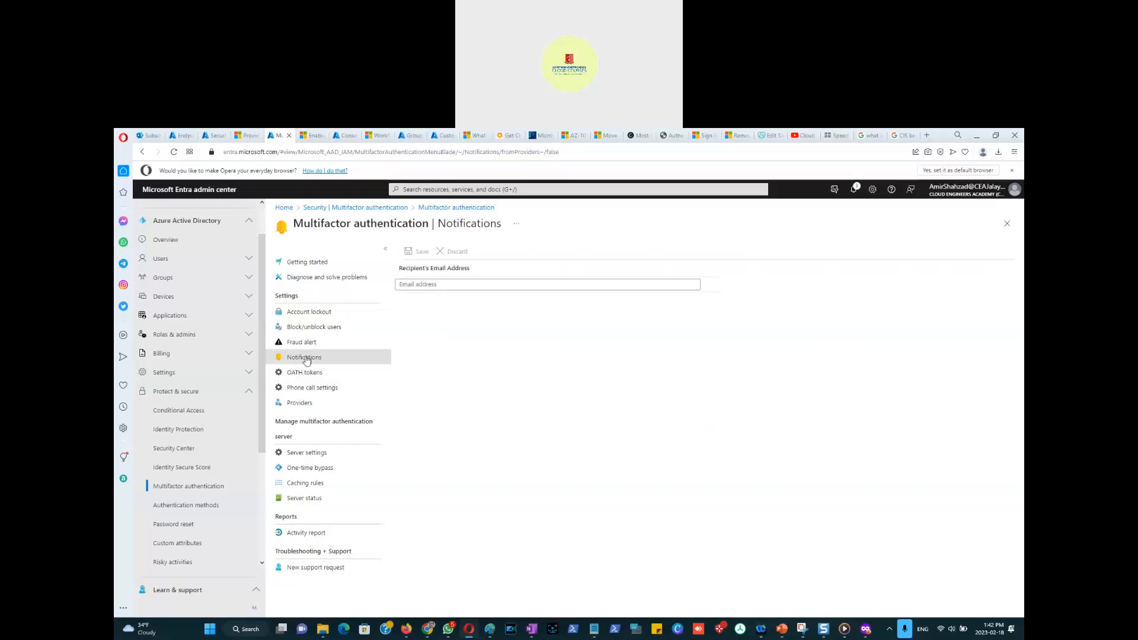
click(415, 286)
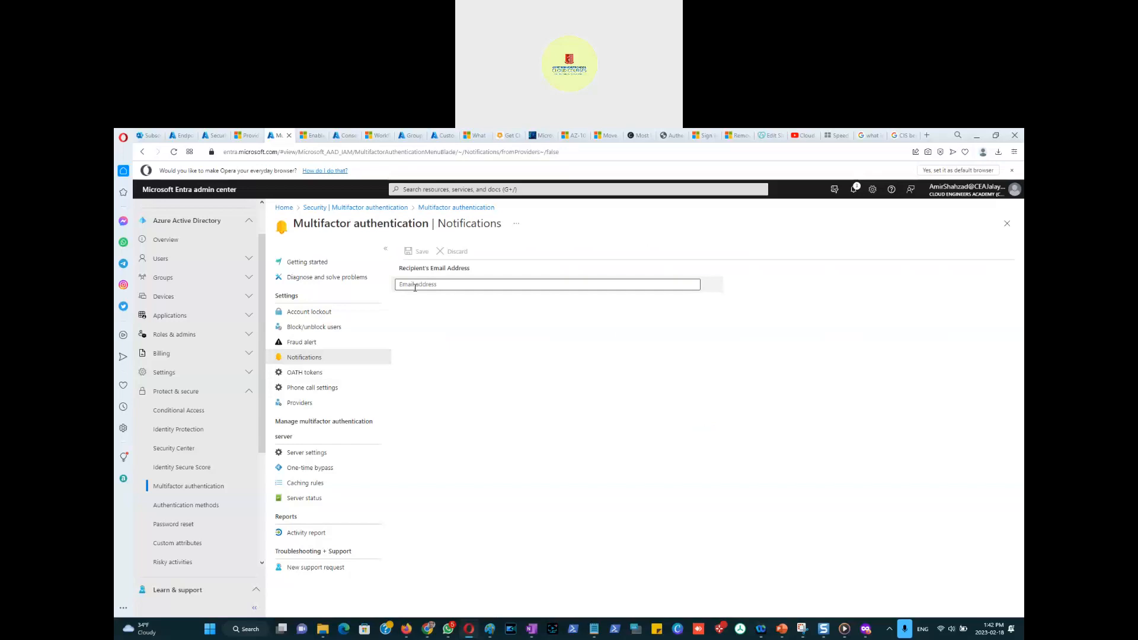
Review the empty OATH tokens list, then show the Phone call settings page.
click(305, 375)
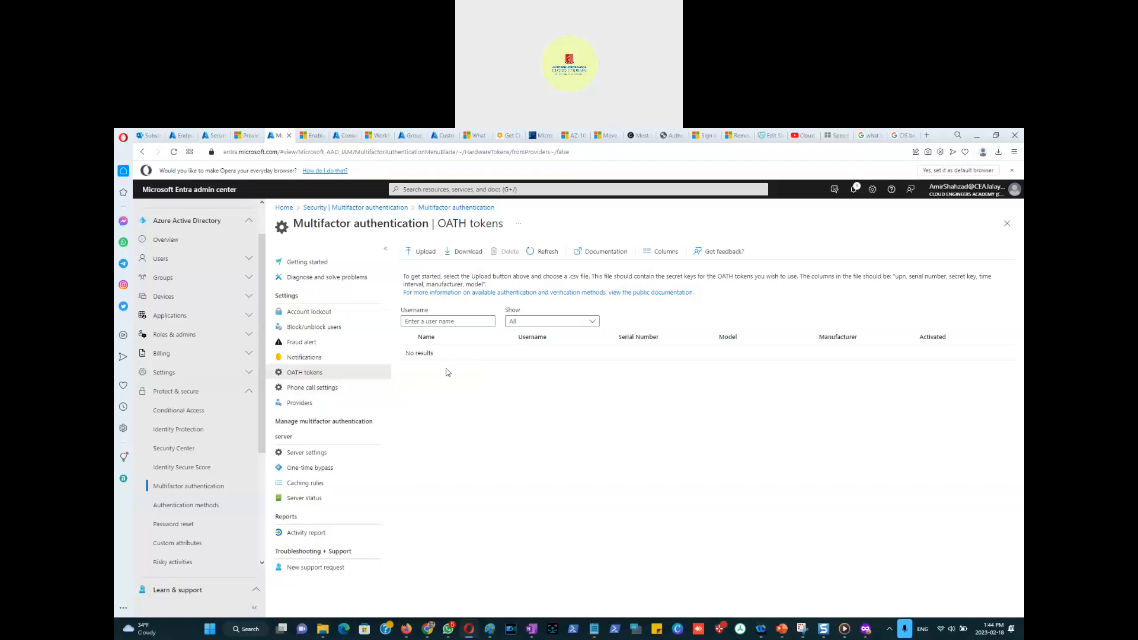
click(316, 388)
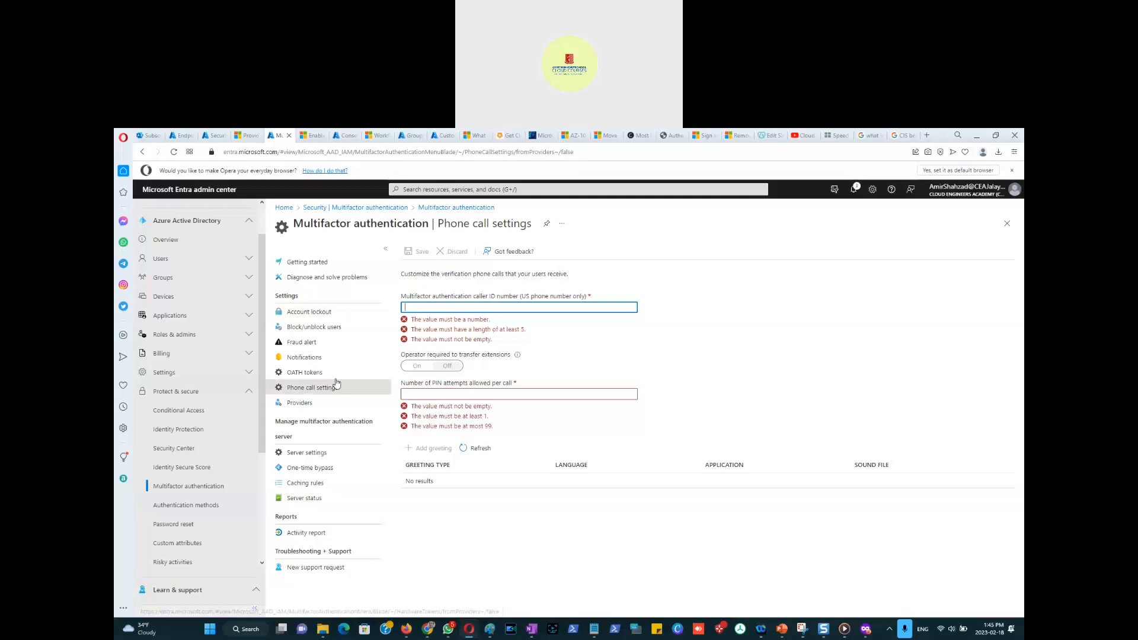
Show the MFA Providers list, which has no providers.
click(300, 405)
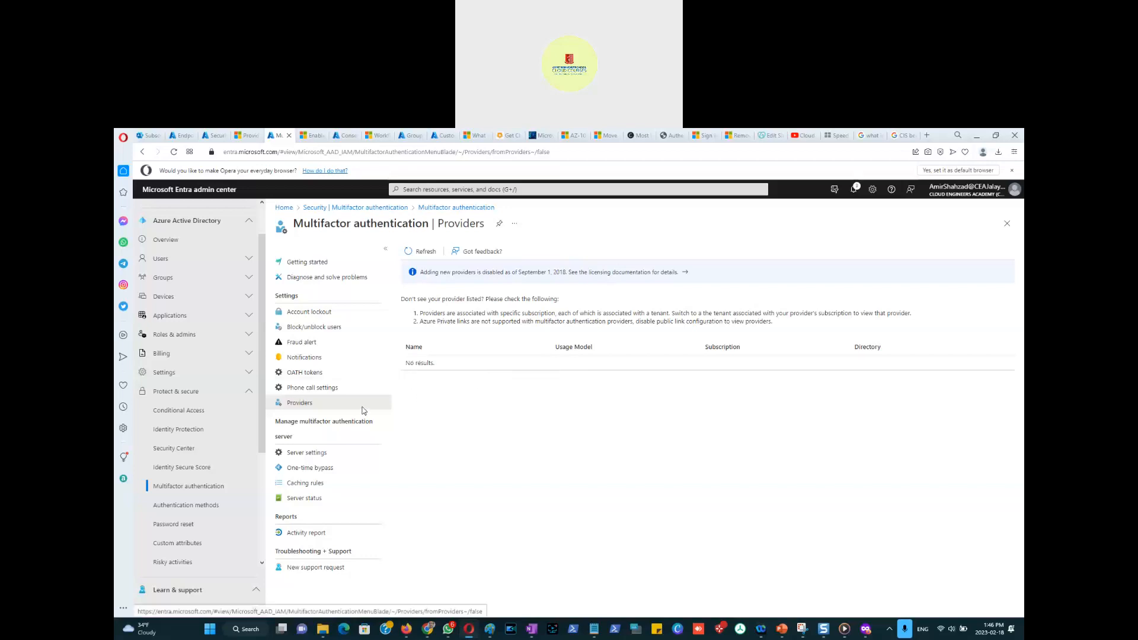
Go to the MFA Server settings for the two-way text message timeout.
click(300, 455)
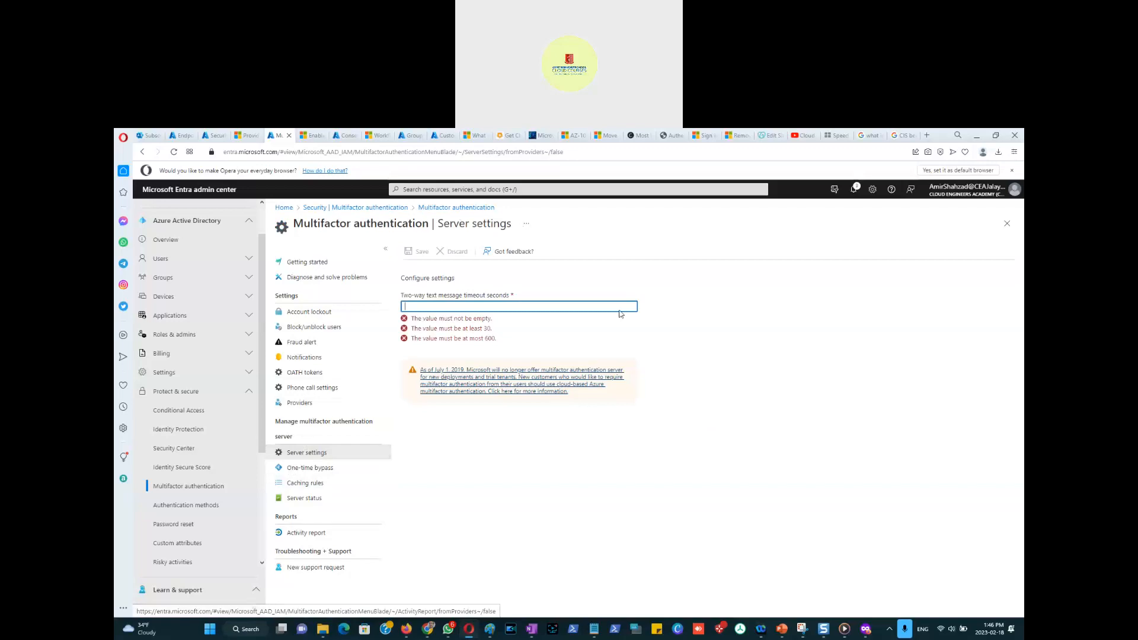
Go back to Security and view the empty Certificate authorities list.
click(403, 208)
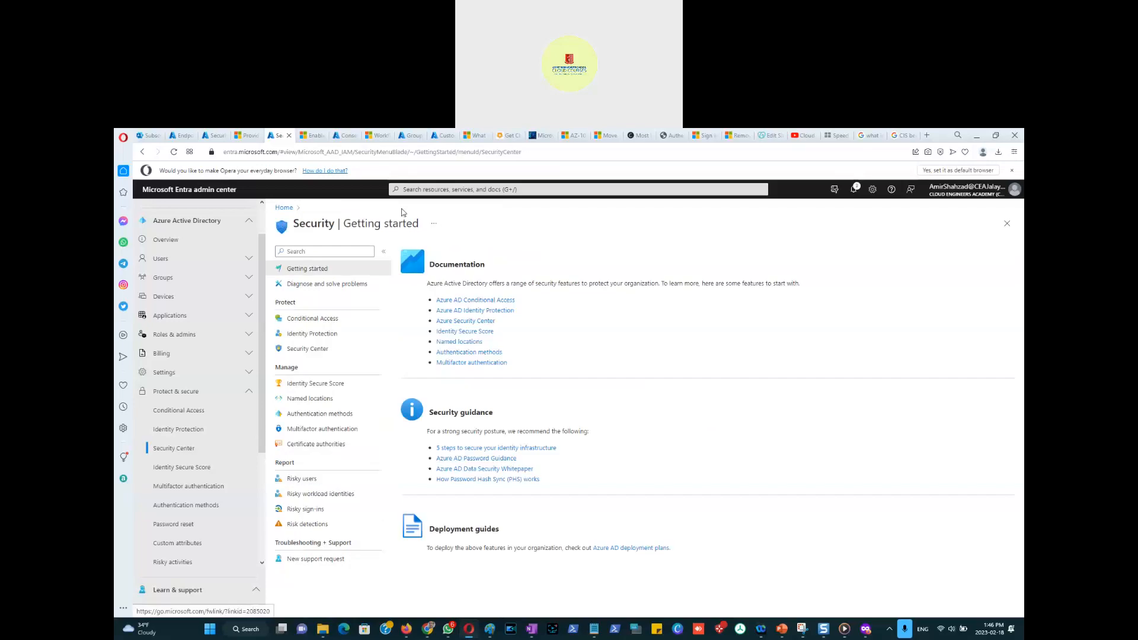
click(326, 451)
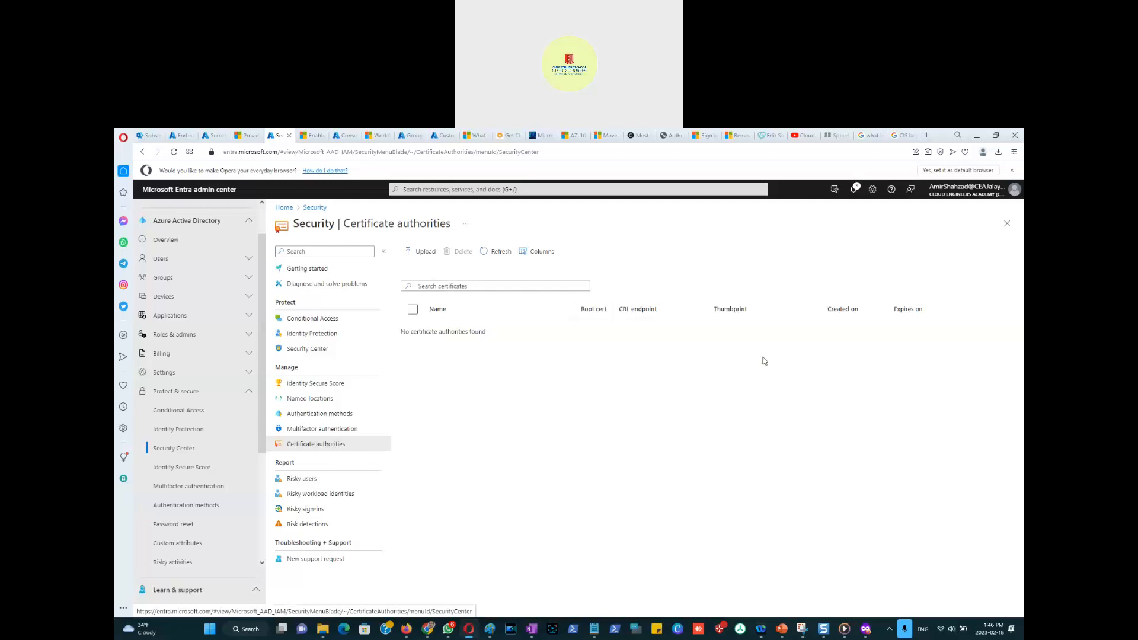
View the entra.microsoft.com certificate issued by Microsoft Azure TLS Issuing CA 02.
click(212, 153)
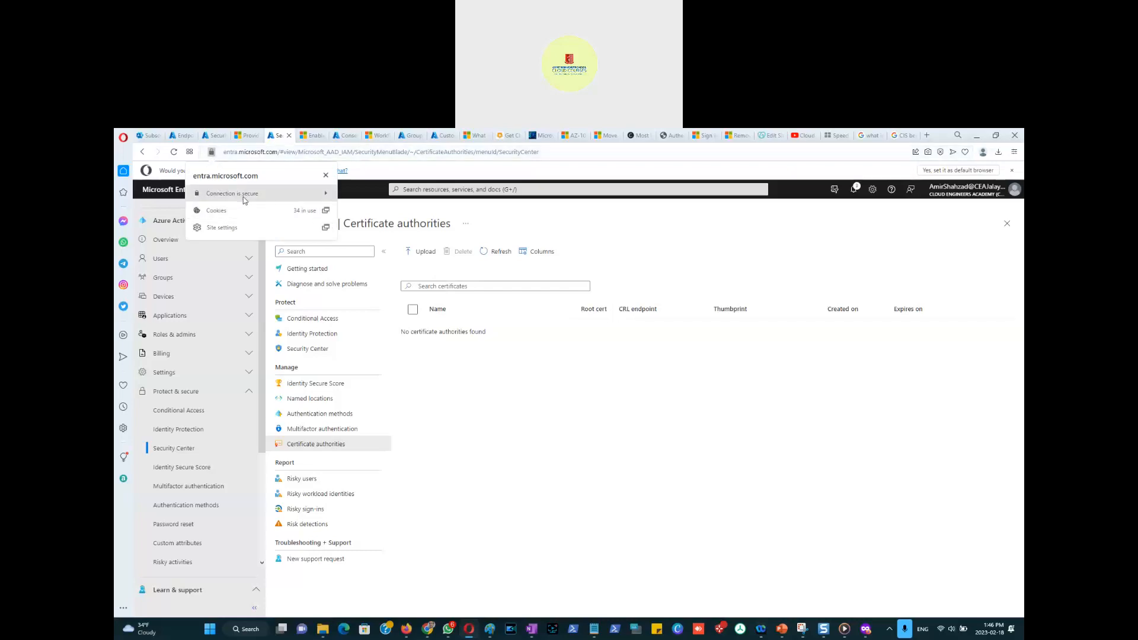
click(297, 199)
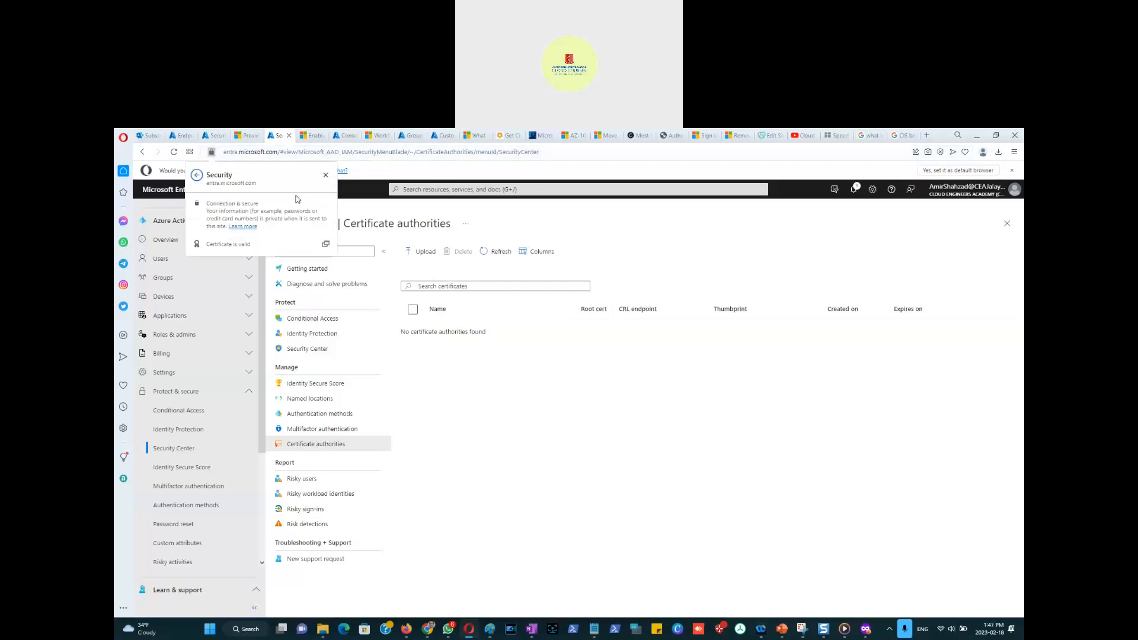
click(251, 250)
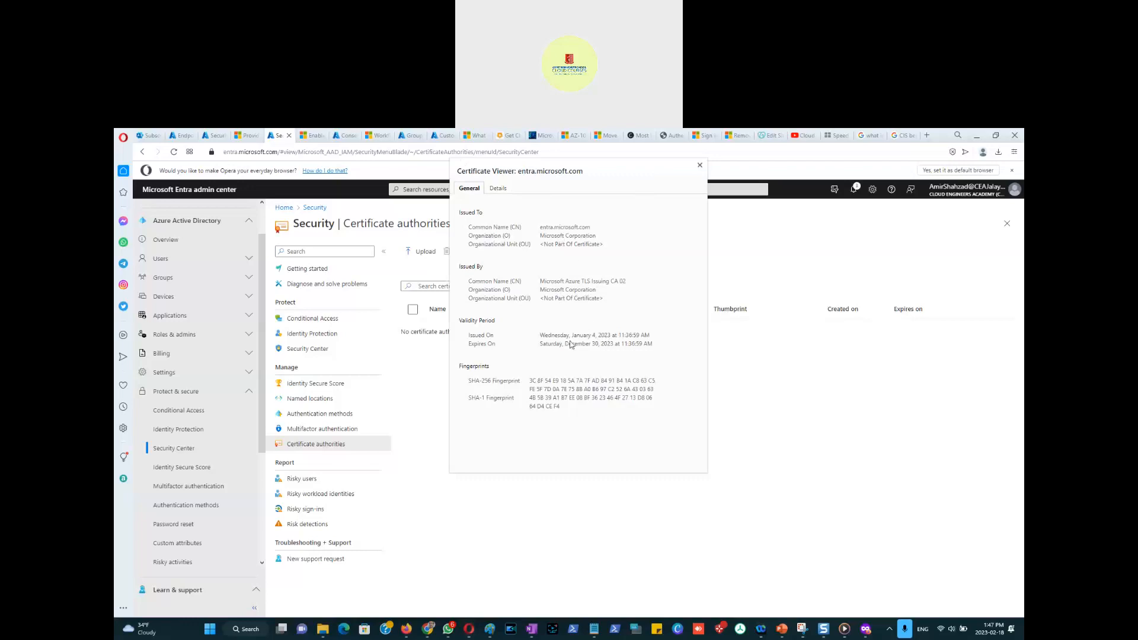
click(498, 189)
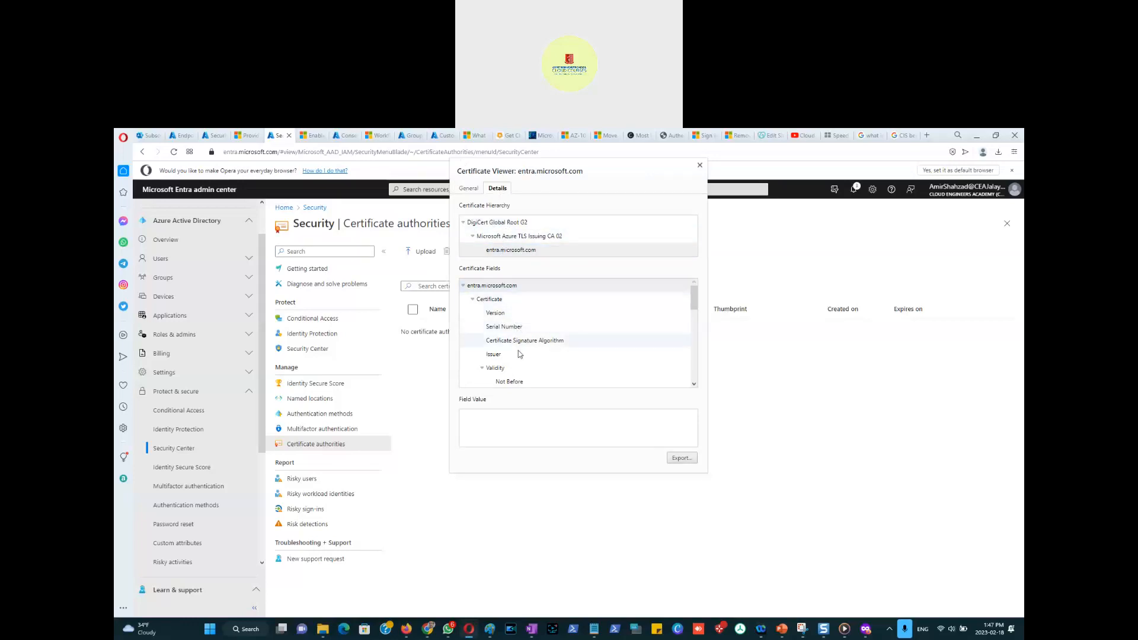
scroll(514, 367, down, 8)
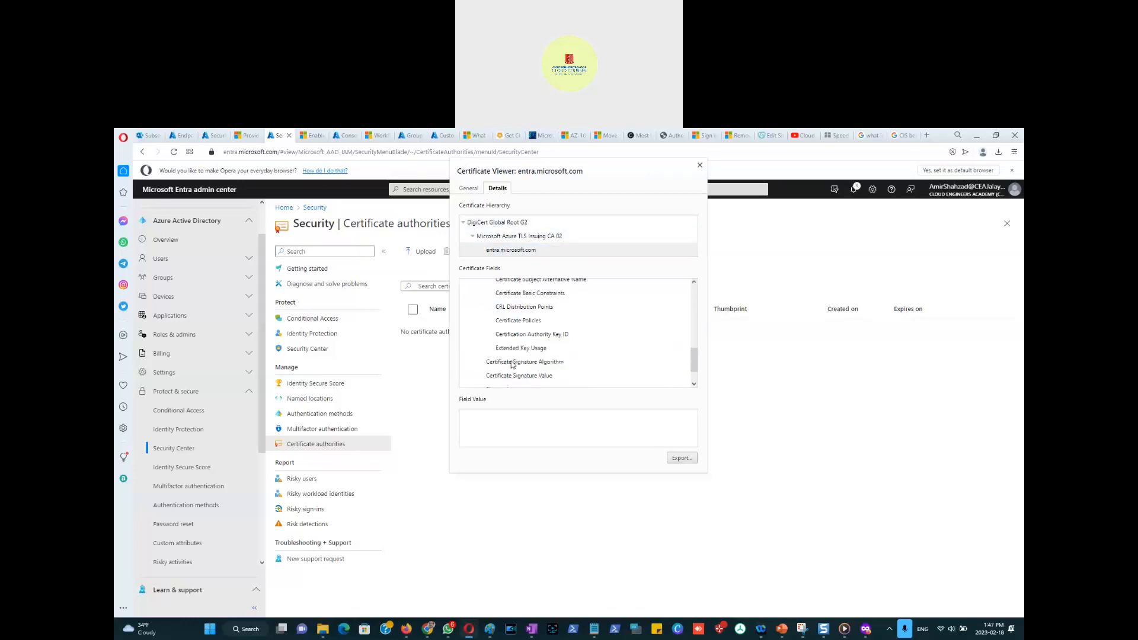
click(469, 189)
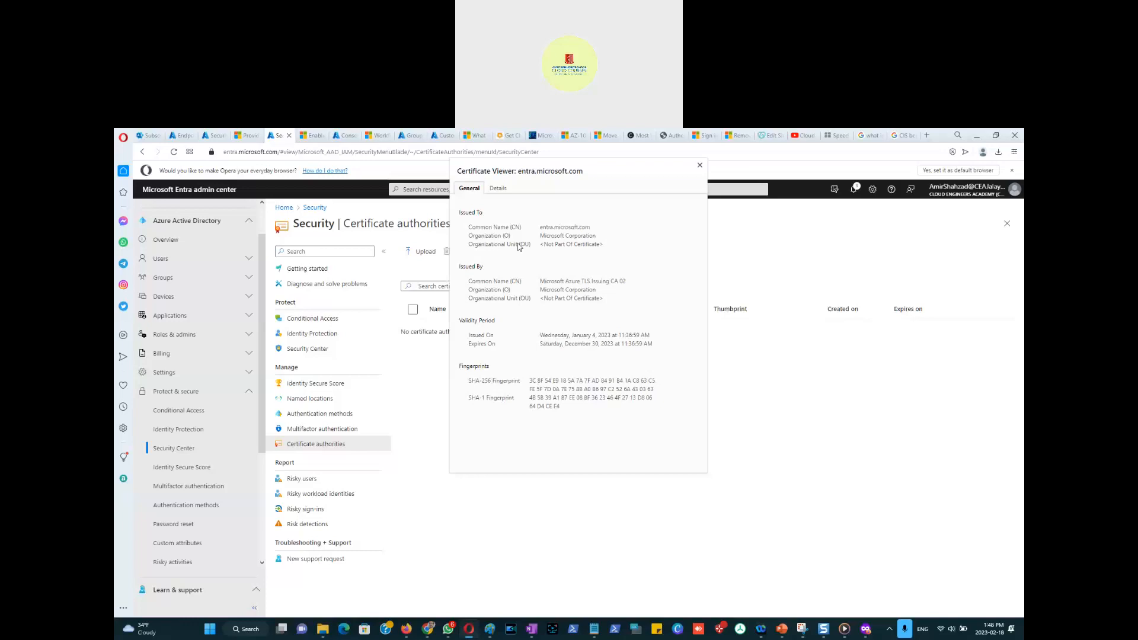
Check the certificate's Details, then close the Certificate Viewer.
click(501, 189)
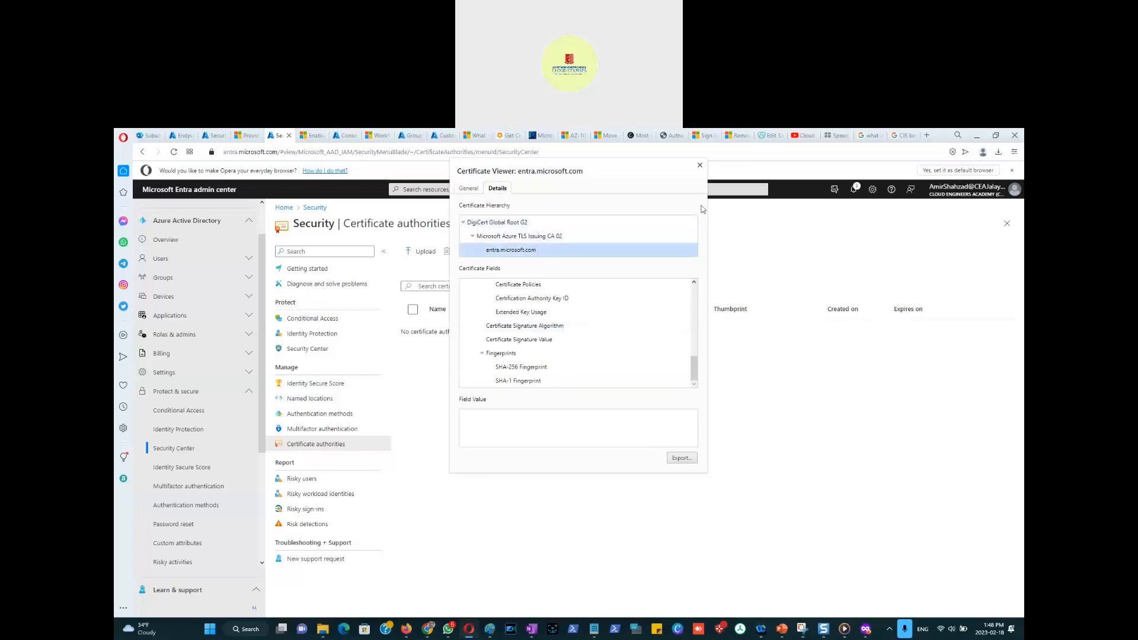
click(700, 166)
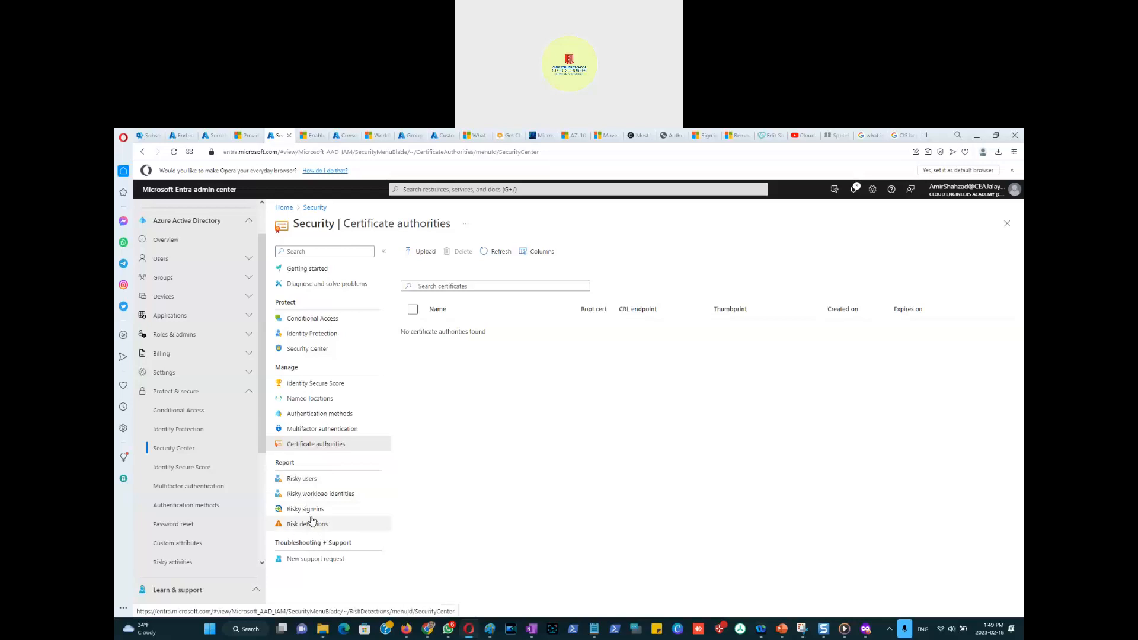
Return to Security Getting started and bring Permissions Management and Verified ID into view.
click(315, 210)
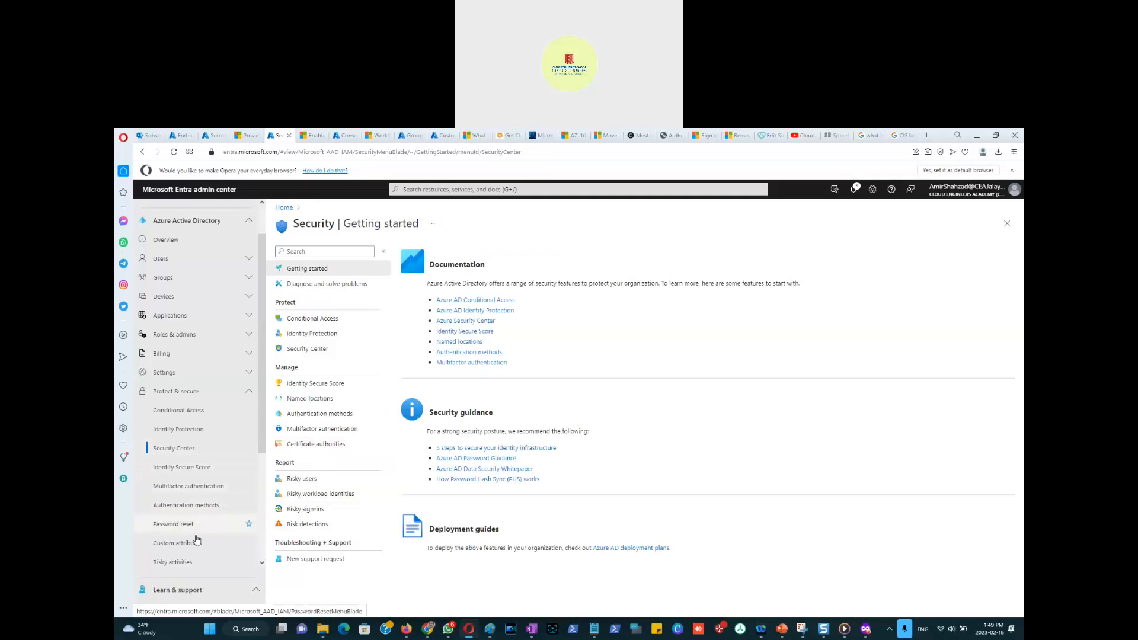
scroll(196, 534, down, 1)
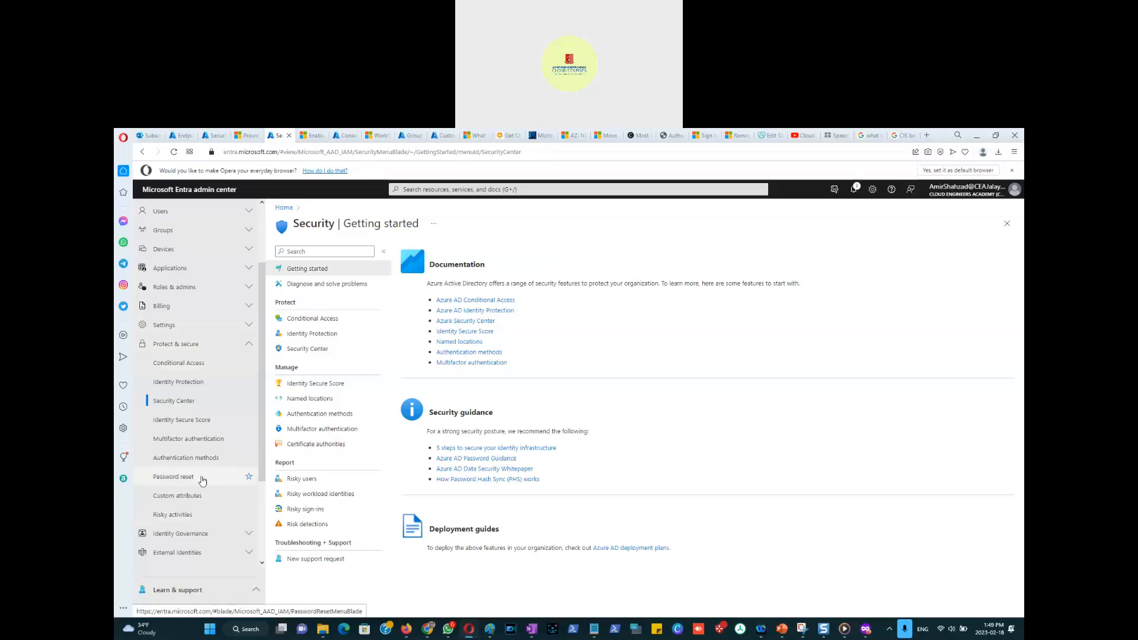
scroll(183, 403, down, 3)
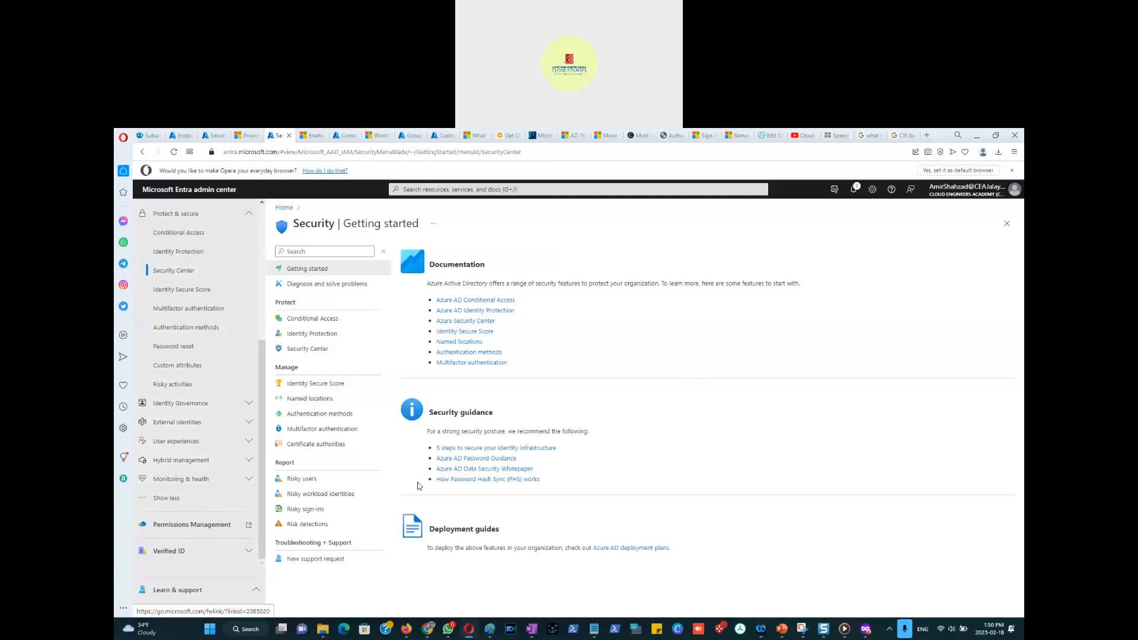
Open Permissions Management in a new tab, skipping the account protection setup.
click(186, 530)
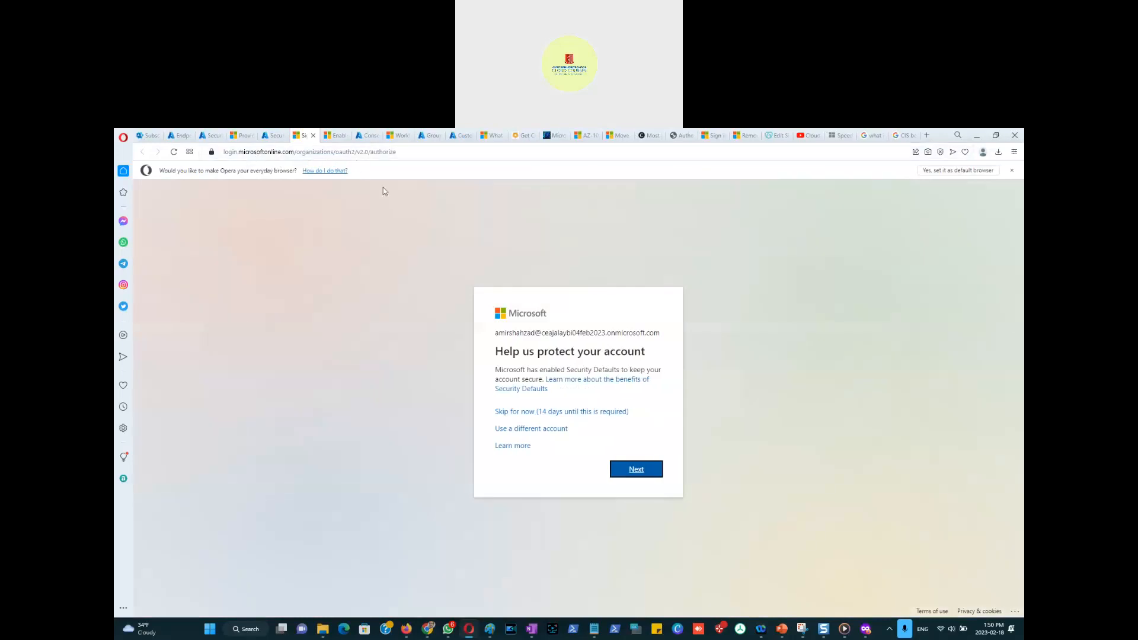
click(587, 412)
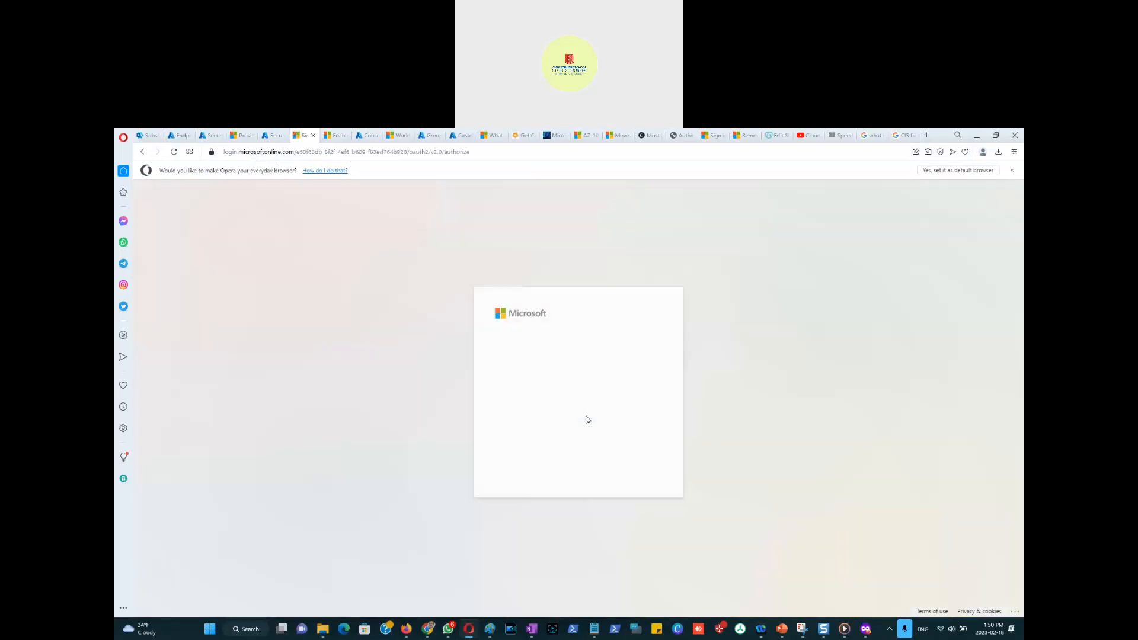
click(586, 415)
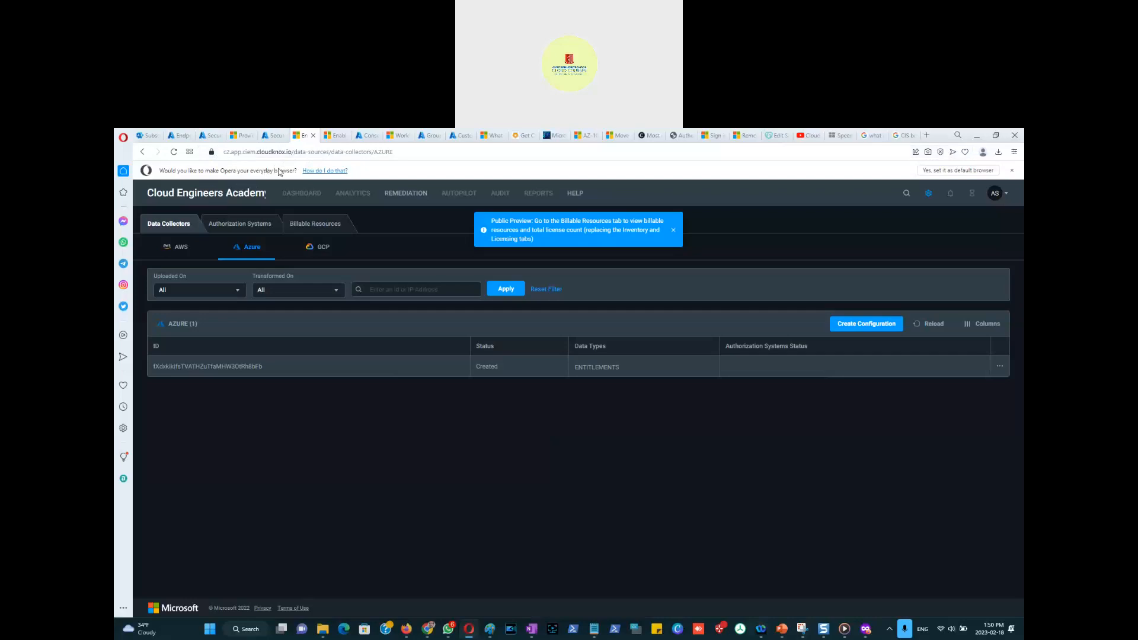
Compare the Azure data collectors tab with Entra Security, then expand Verified ID.
click(274, 135)
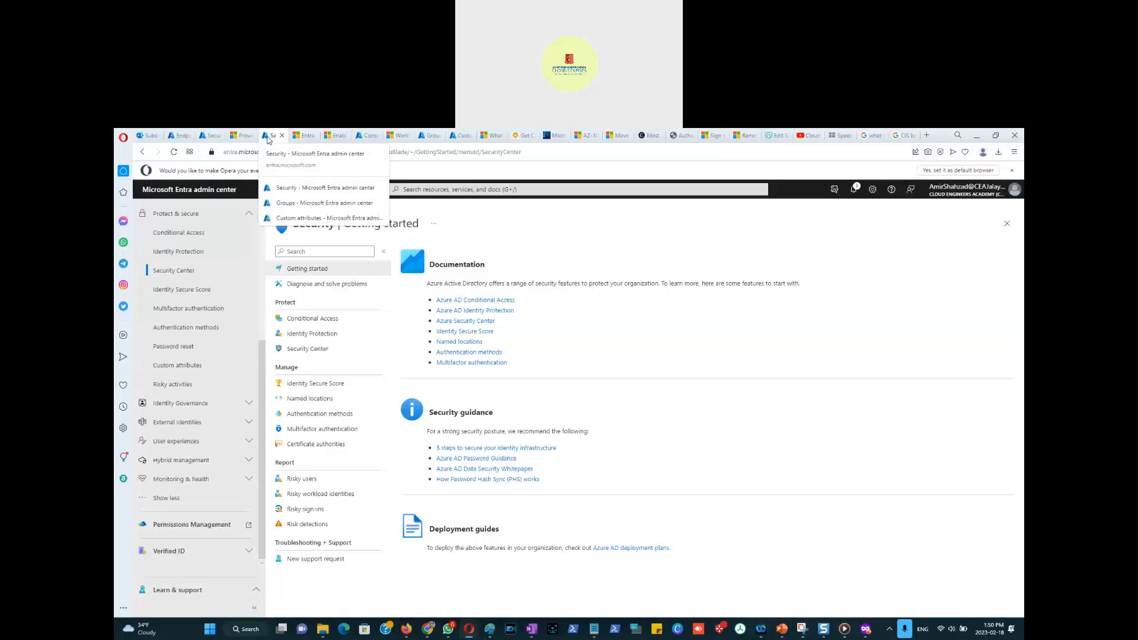
click(302, 139)
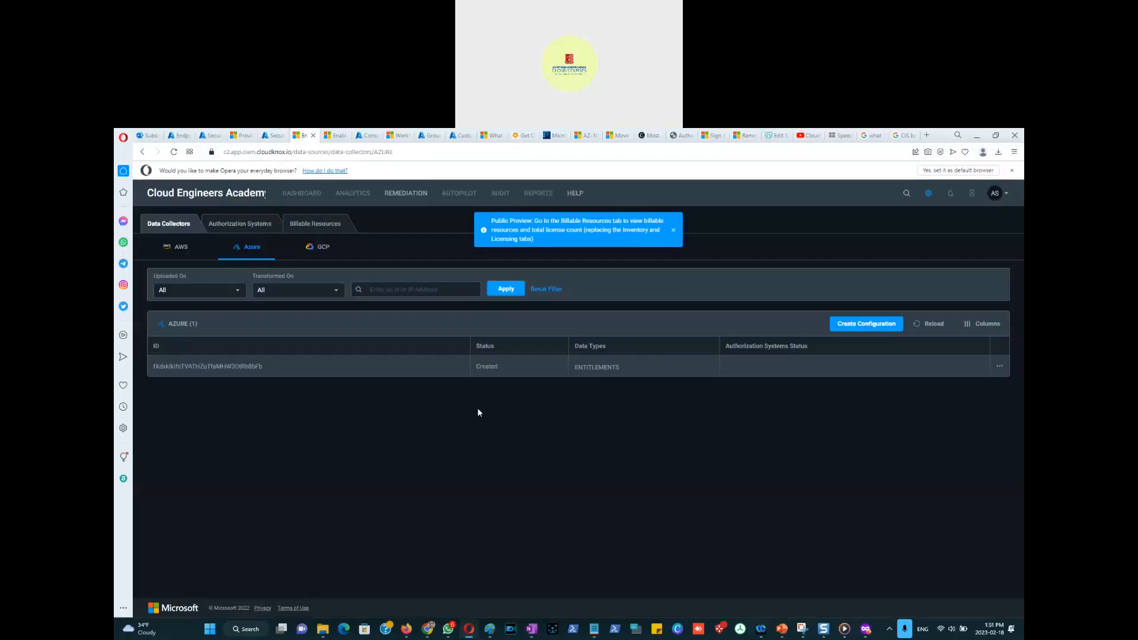
click(274, 136)
click(169, 552)
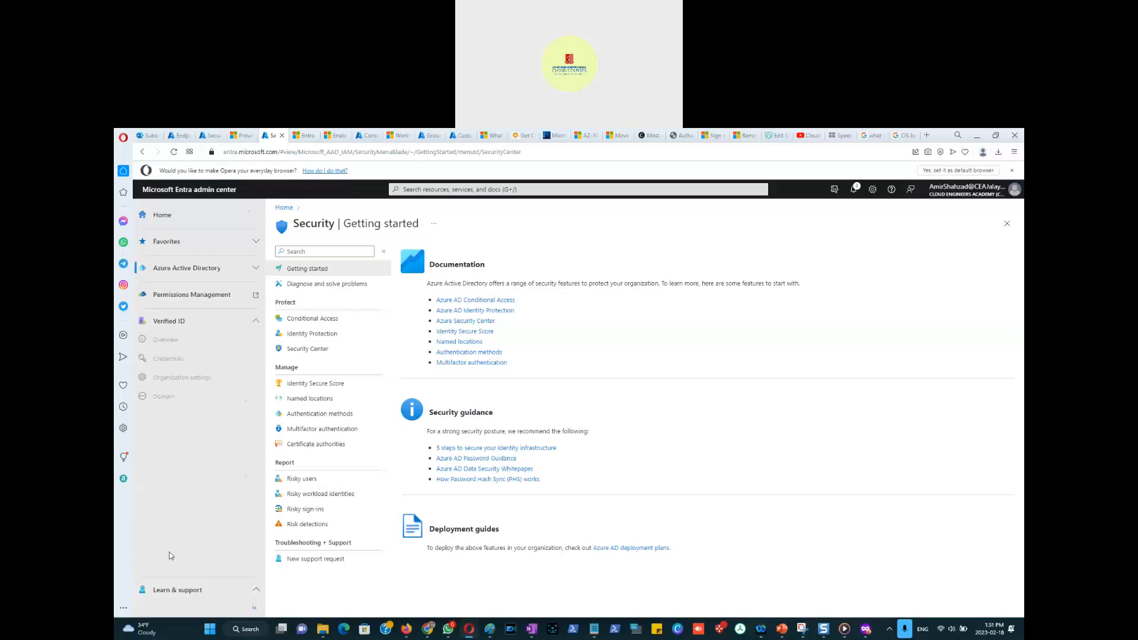
Show the Verified ID Overview organization setup with Advanced trust system options expanded.
click(178, 342)
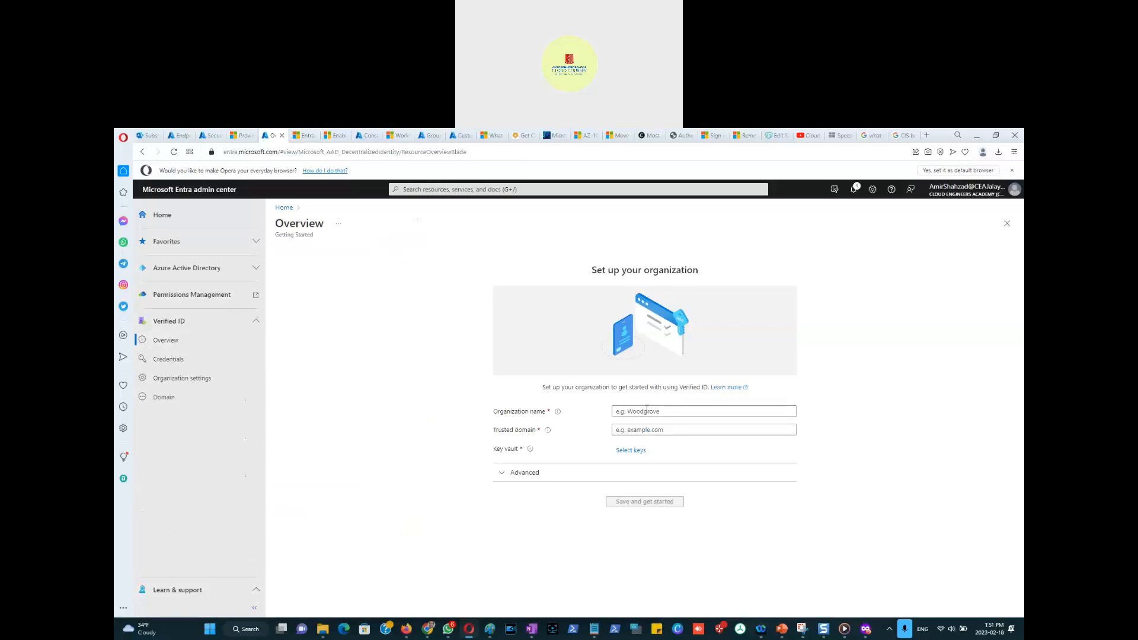
click(502, 473)
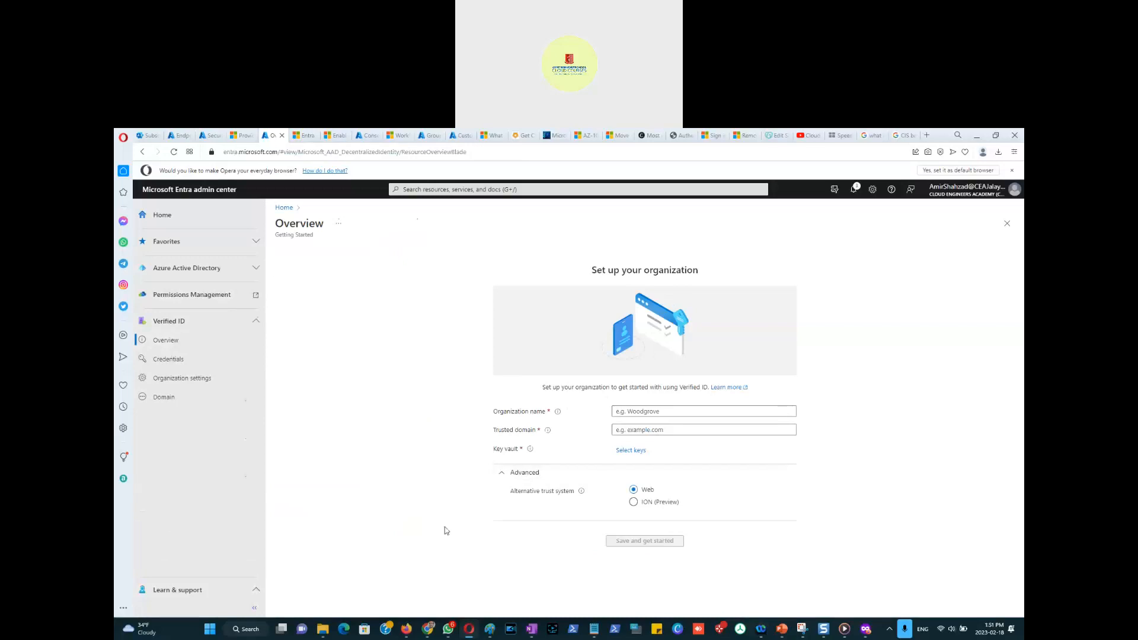